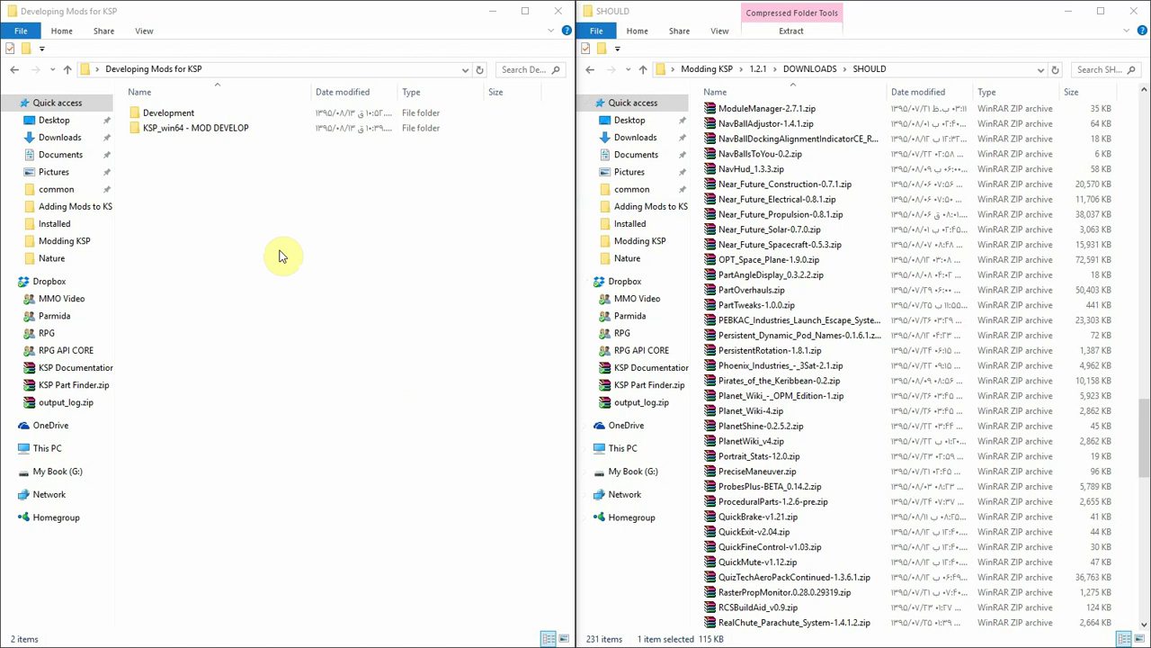
- Create a folder named "Stational Construction" in the GameData folder of KSP_win64 - MOD DEVELOP
double_click(223, 128)
double_click(216, 114)
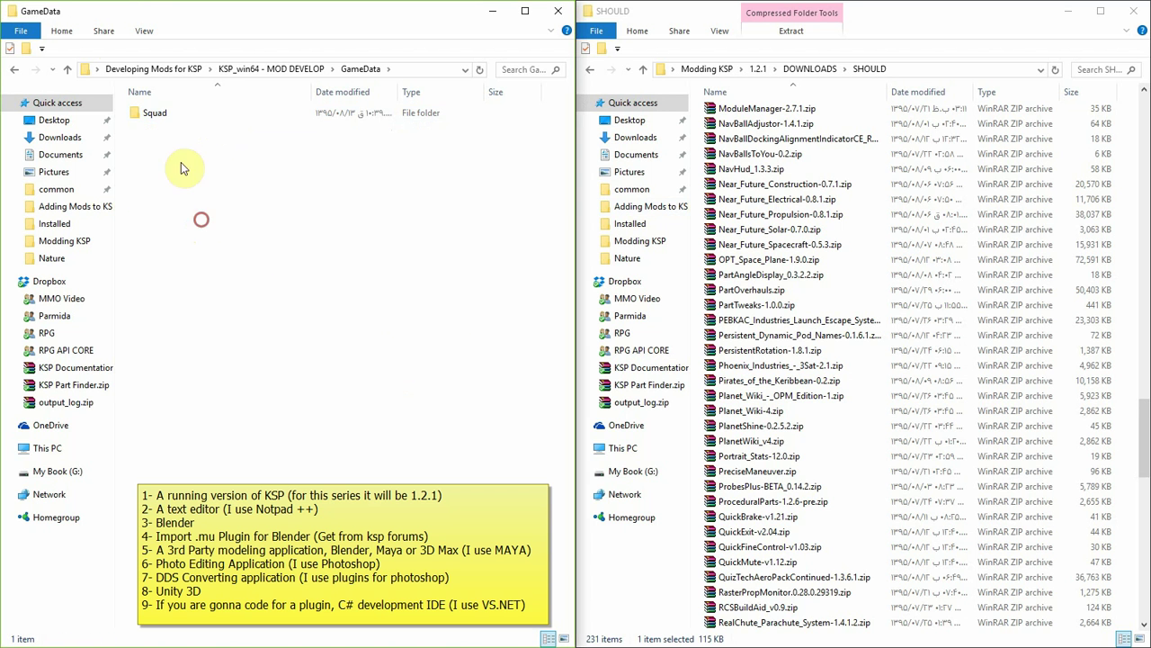
click(26, 48)
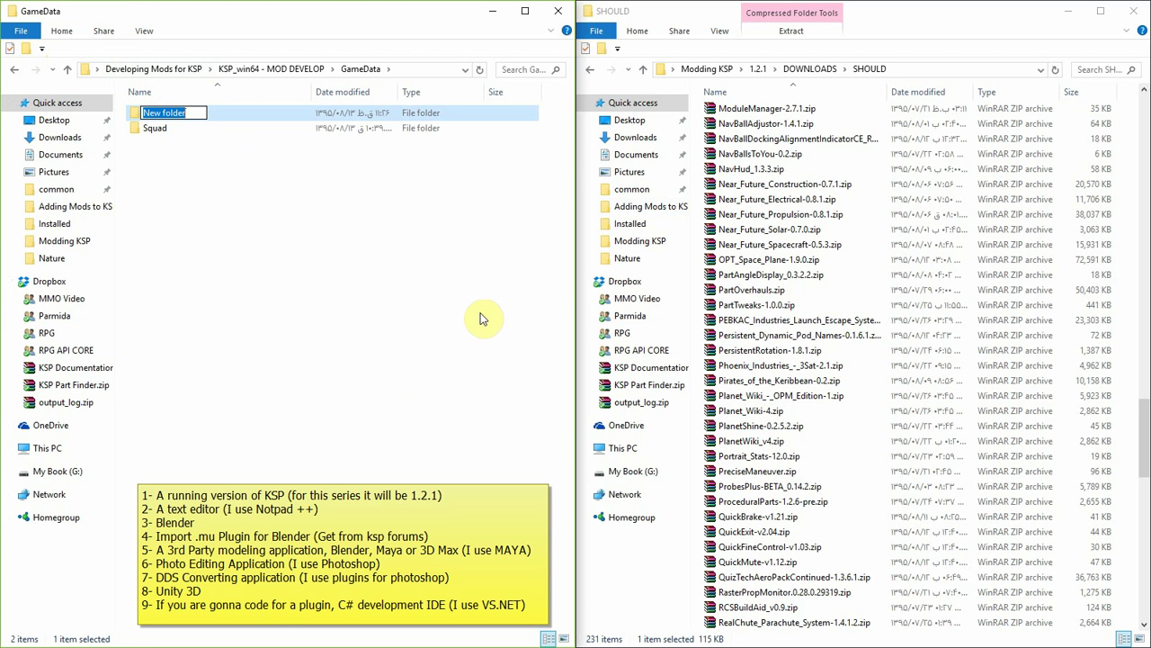
text(S)
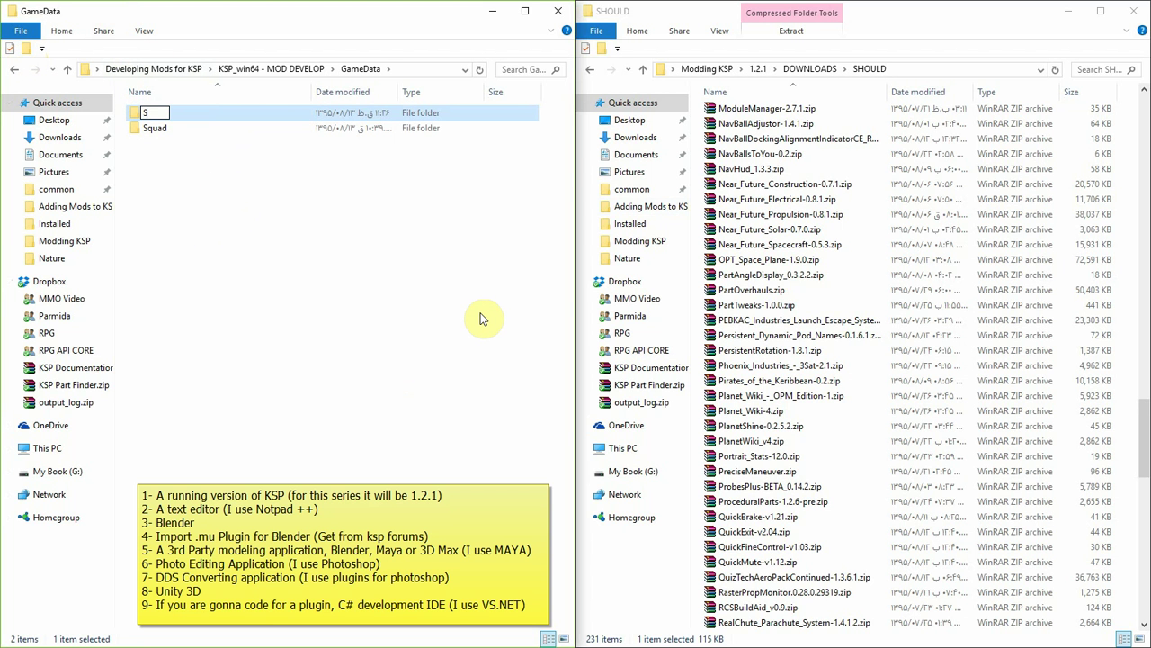
text(tational Construc)
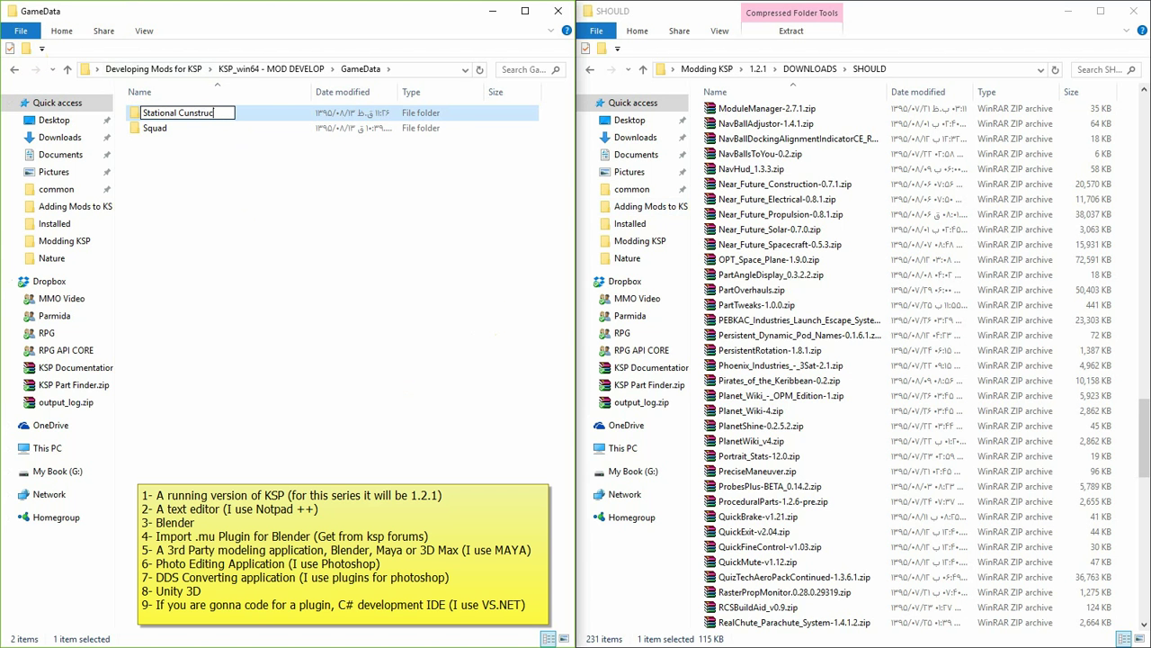
text(tion)
key(Return)
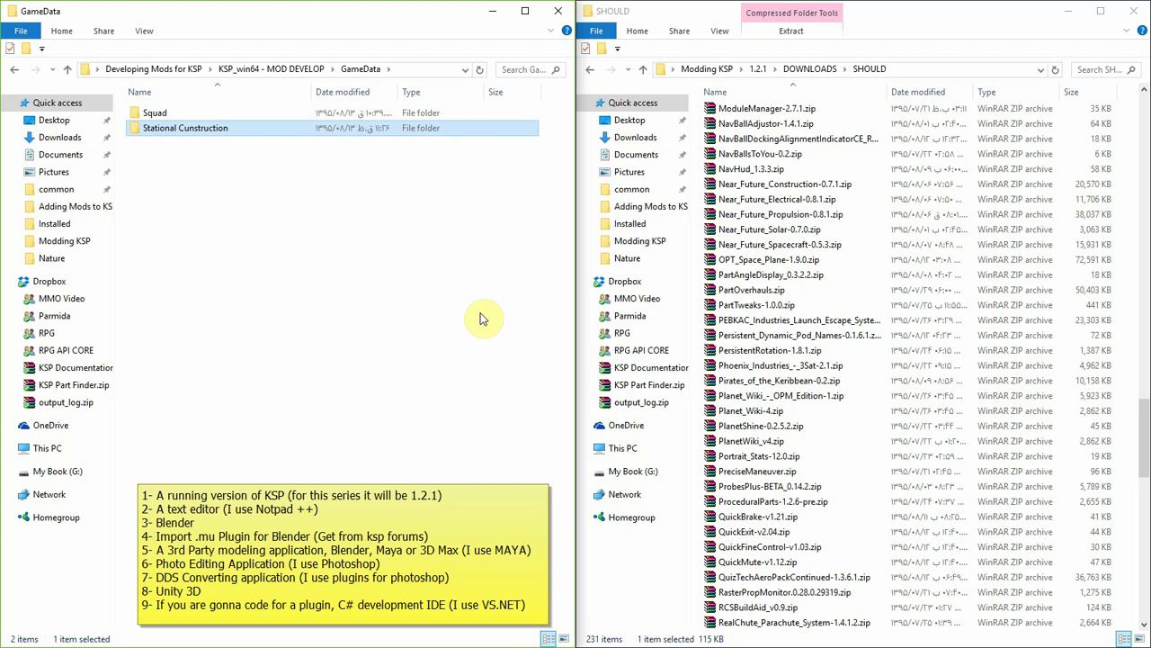
- Rename the new mod folder in GameData as "Stational Constructs"
key(F2)
key(End)
key(BackSpace)
key(BackSpace)
key(BackSpace)
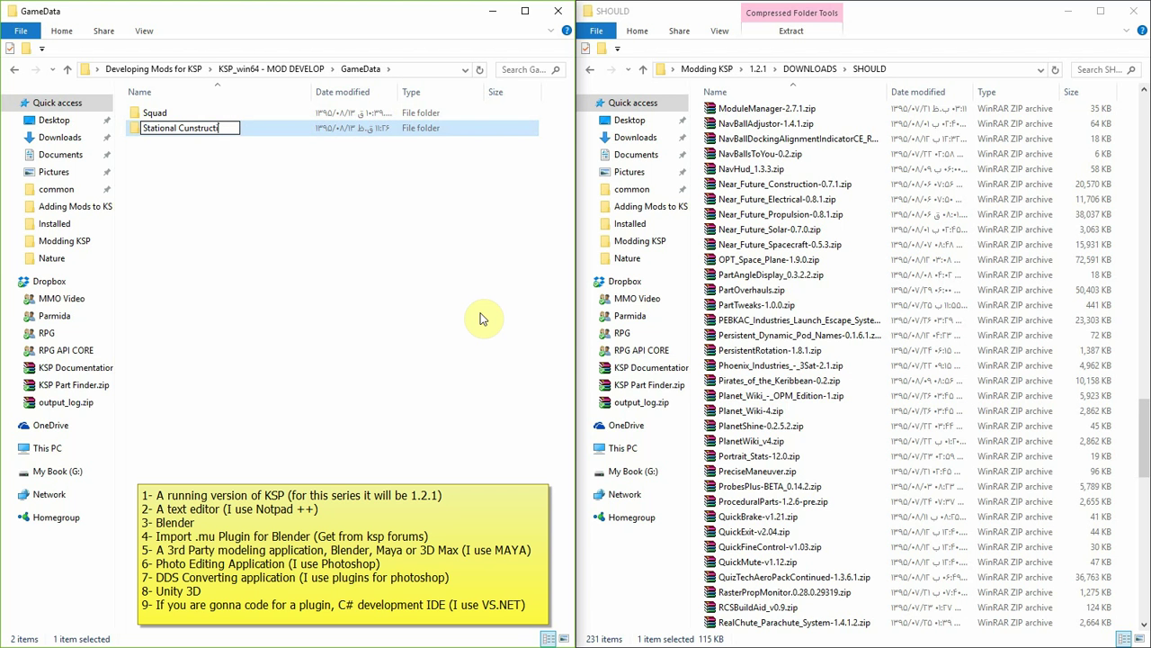
text(s)
key(Return)
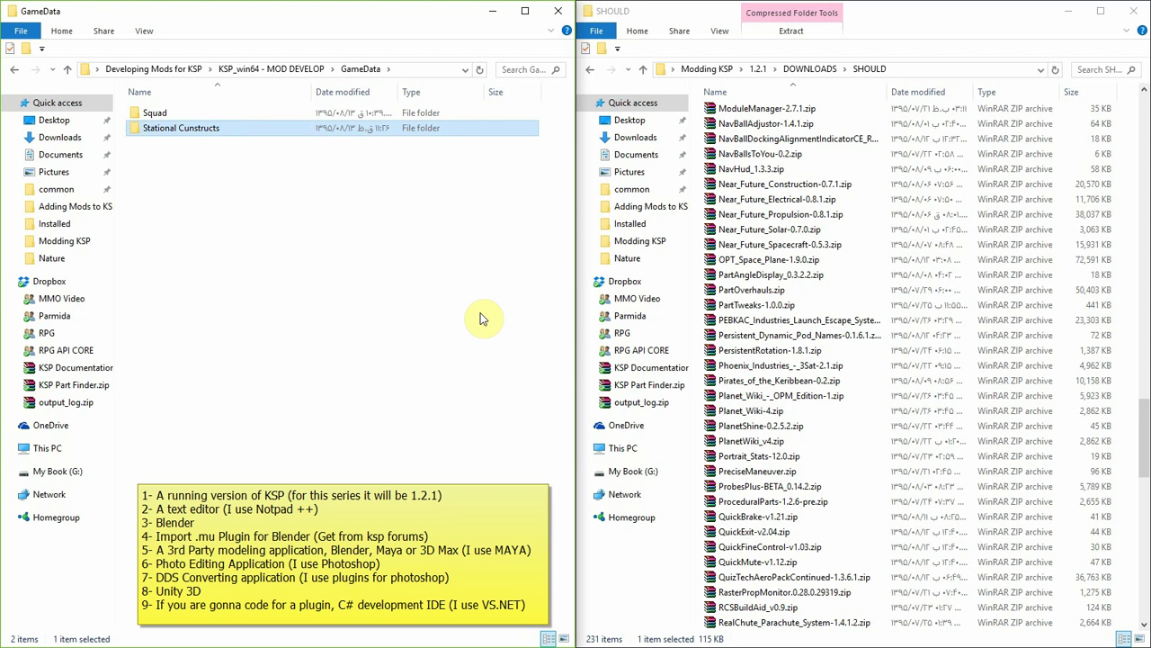
- Go back through the KSP_win64 - MOD DEVELOP folder to Developing Mods for KSP and open the Development folder
click(277, 69)
drag(201, 437, 185, 90)
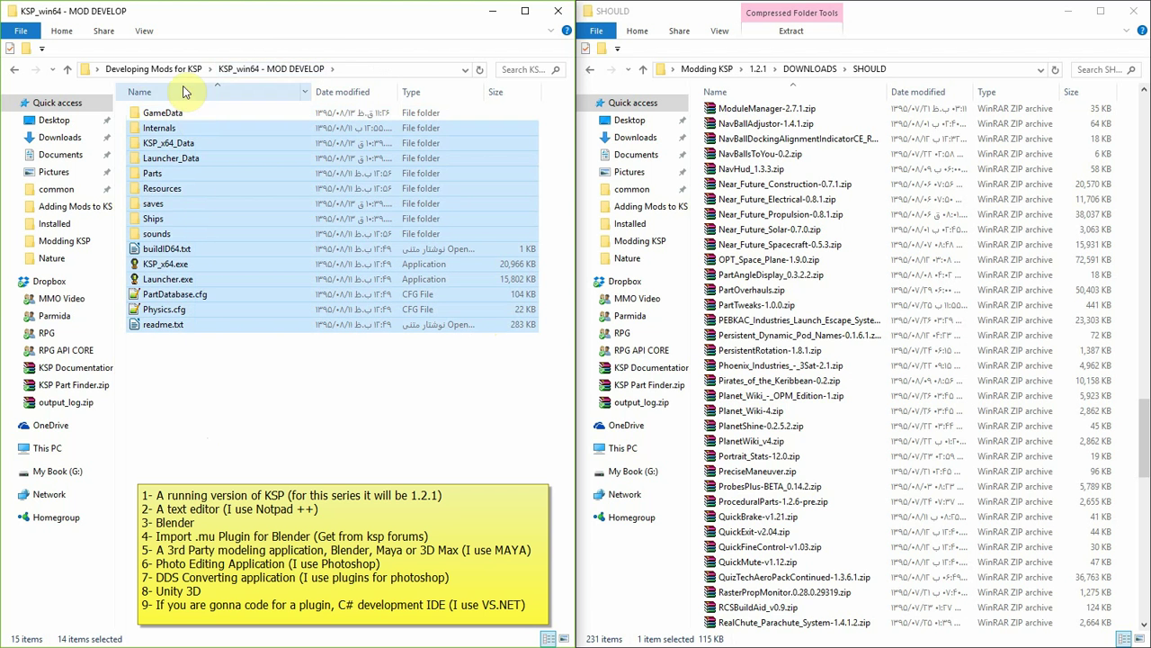
click(171, 69)
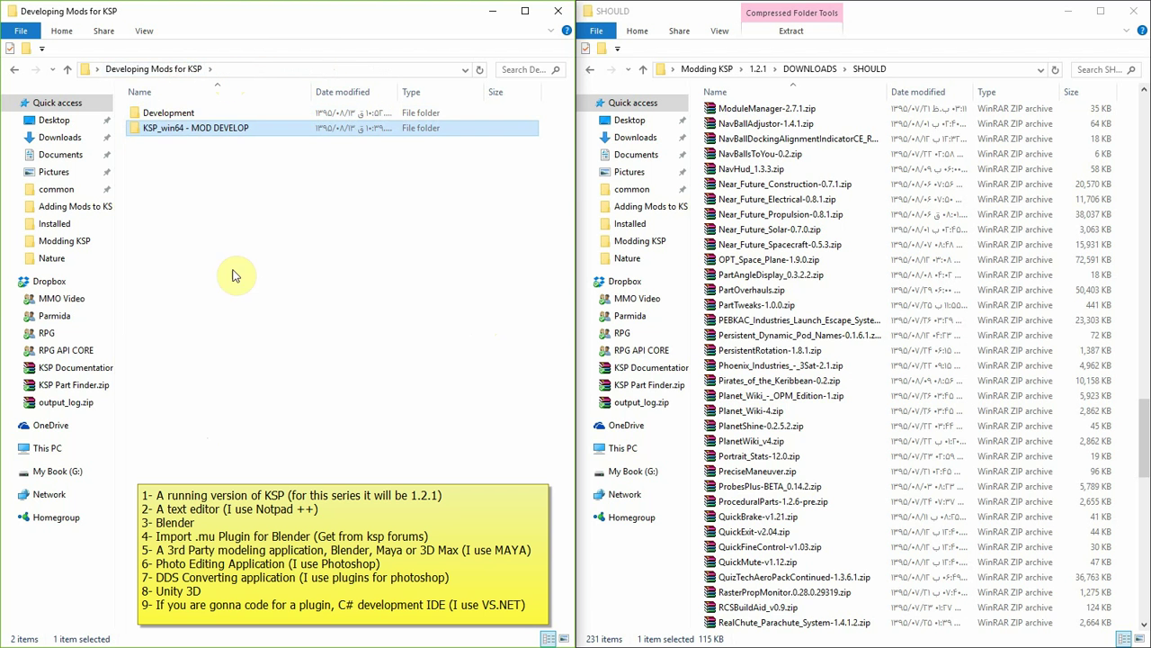
click(233, 273)
double_click(180, 114)
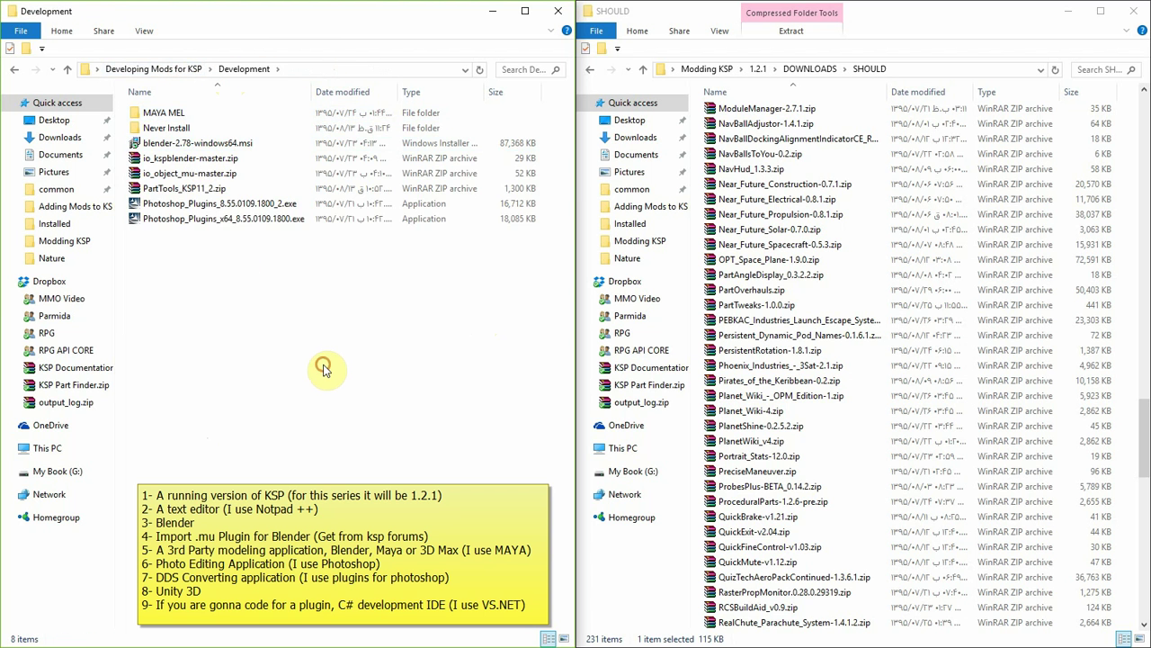
drag(298, 358, 220, 391)
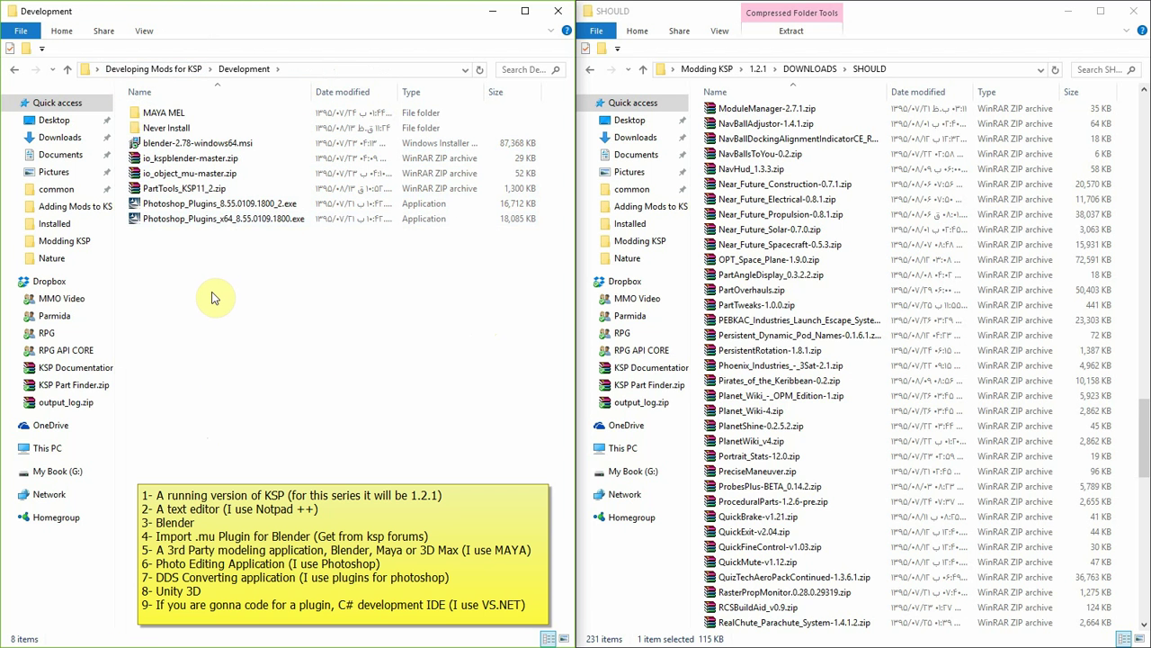
- Examine the MAYA MEL folder, the Blender 2.78 installer, and the io_kspblender-master and io_object_mu-master archives in the Development folder
click(180, 112)
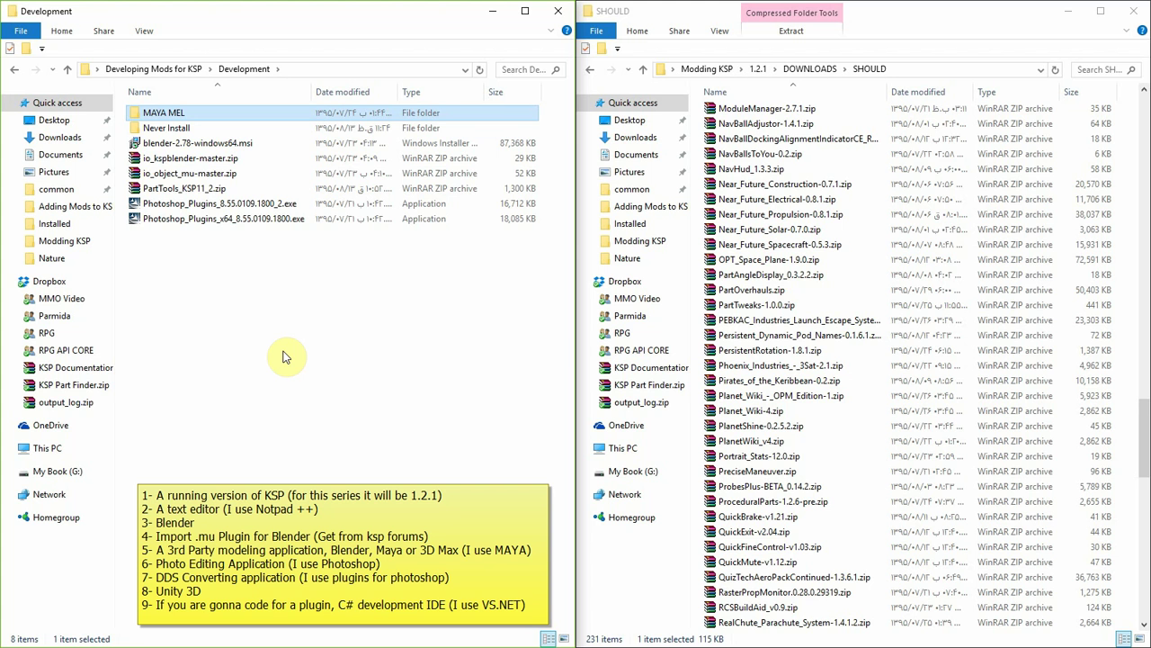
click(202, 143)
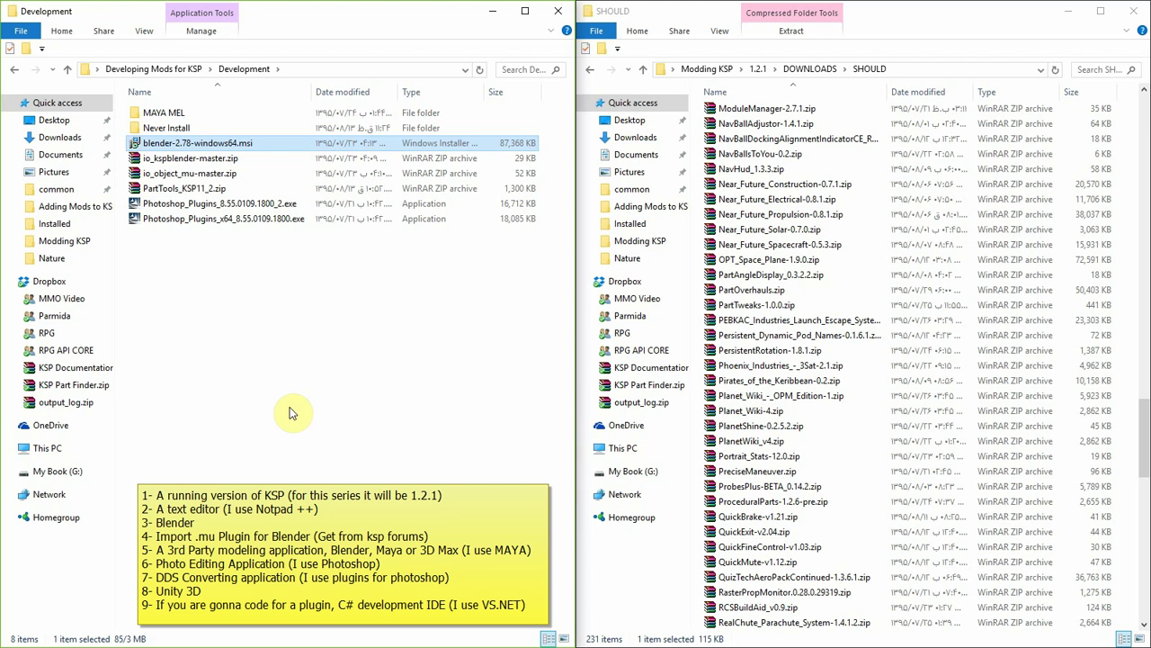
click(224, 158)
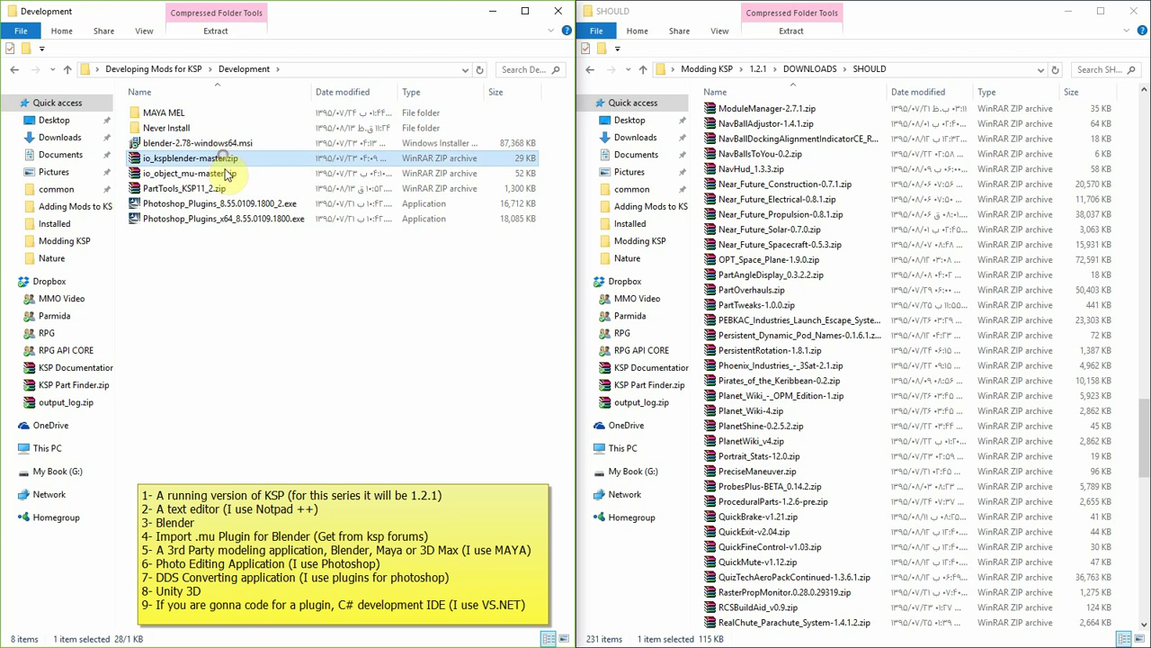
click(225, 172)
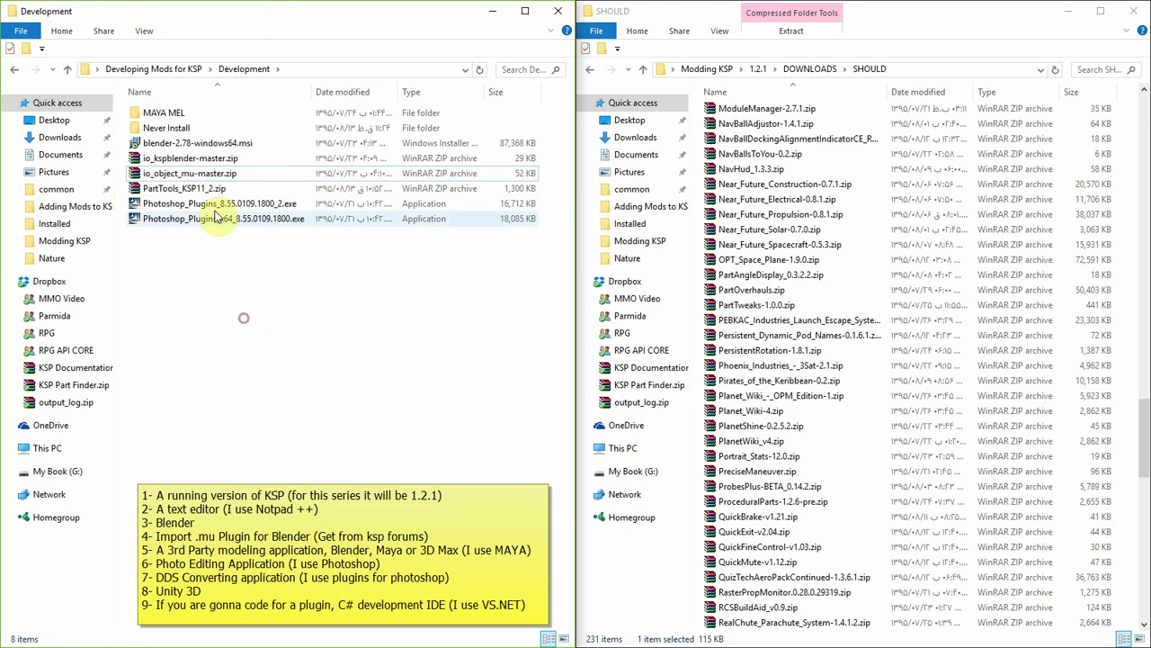
click(230, 299)
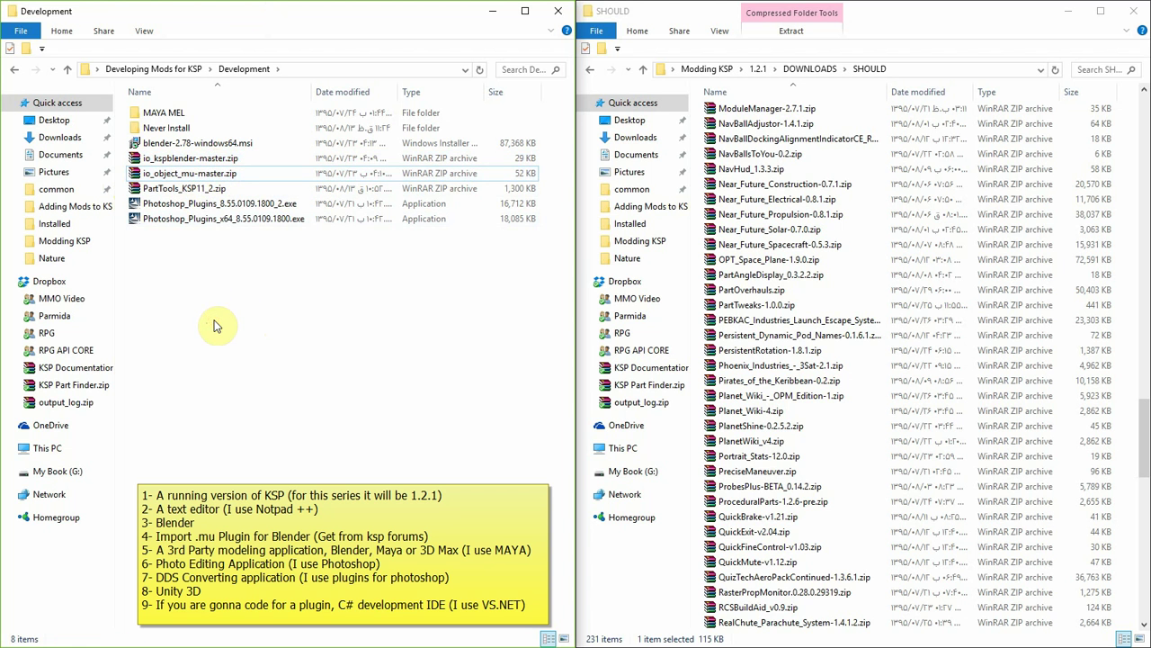
click(229, 159)
click(232, 175)
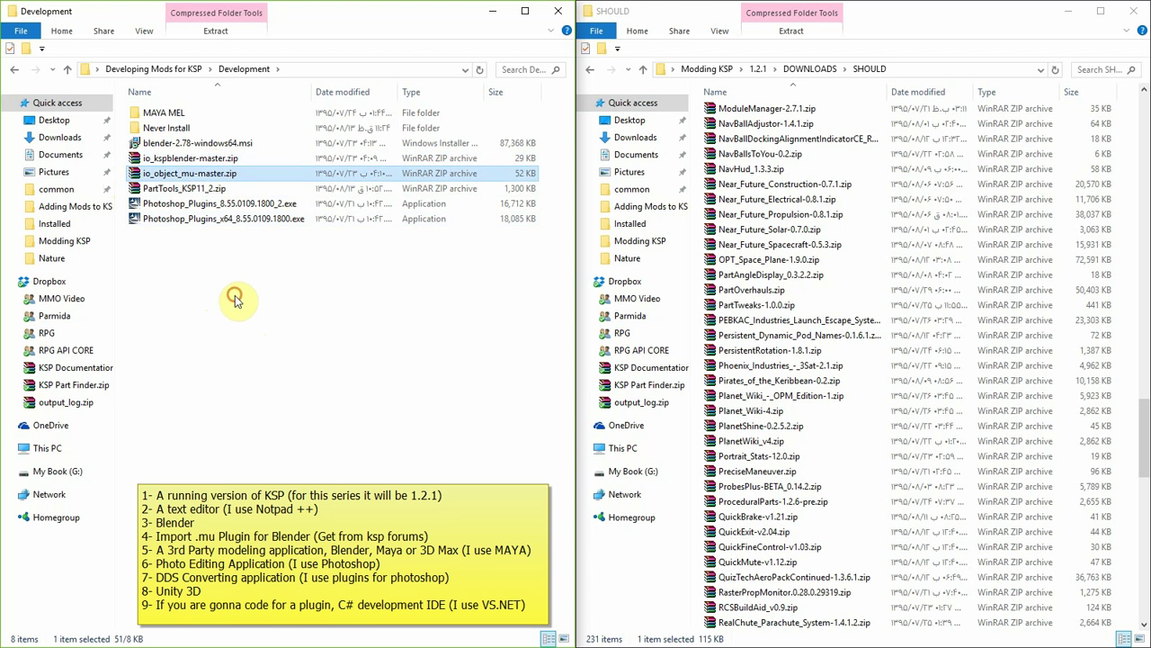
click(231, 299)
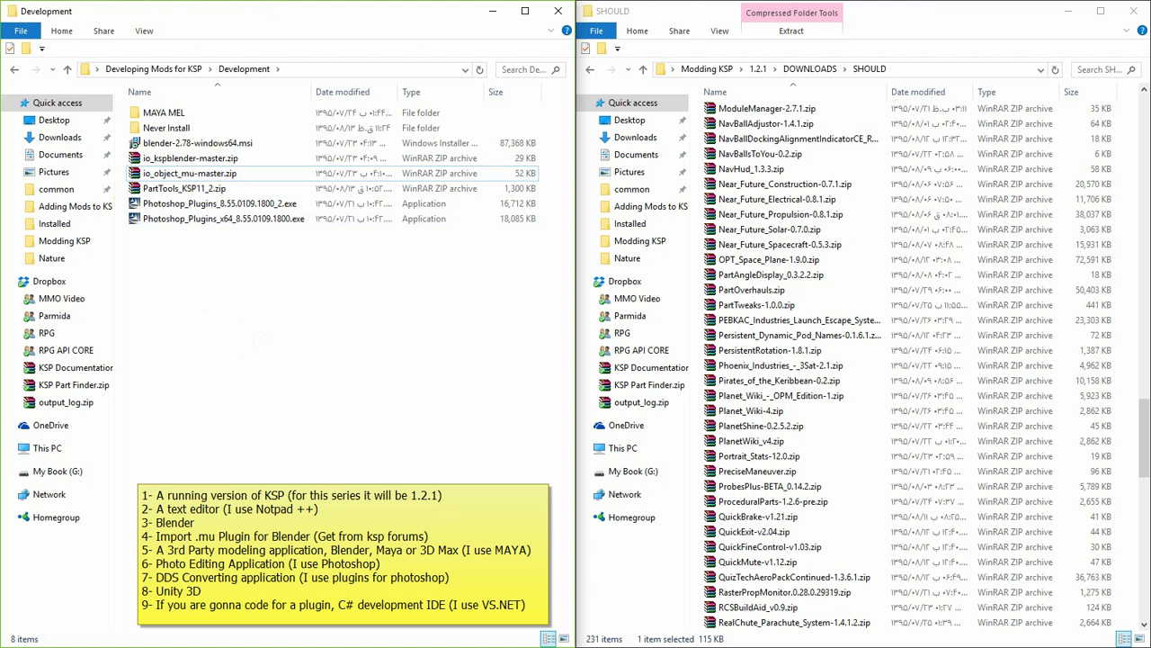
- Switch to Firefox, examine the title and address of the PartTools for KSP 1.1.2 forum topic, and return to the Development folder
drag(0, 216, 563, 2)
drag(209, 184, 418, 183)
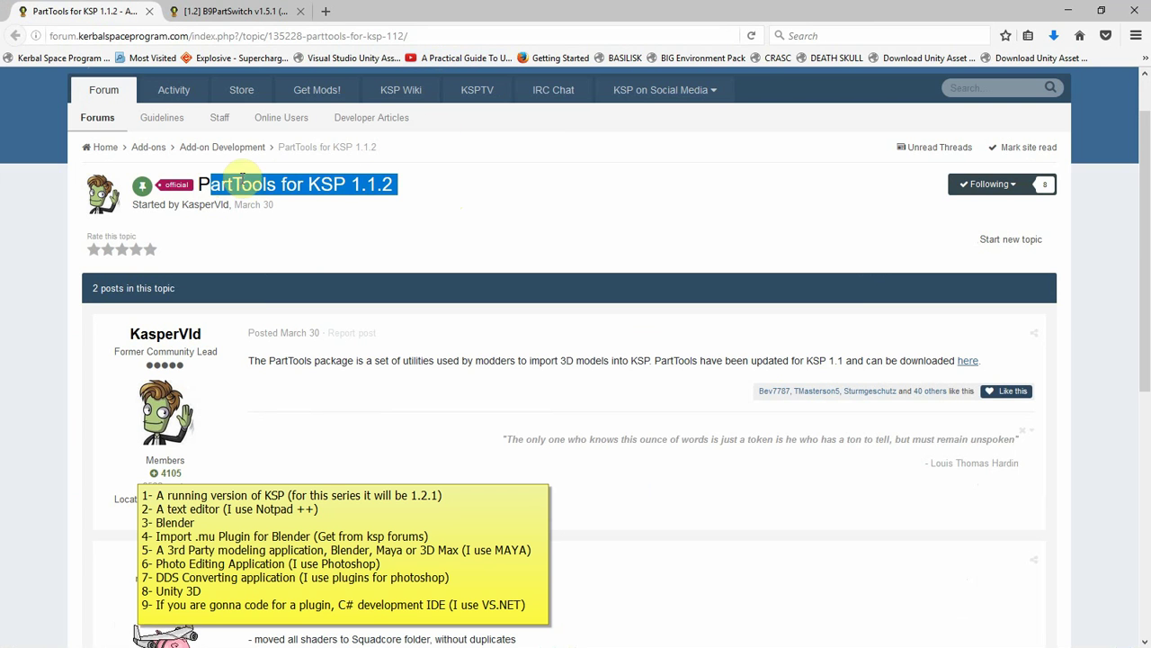
click(441, 192)
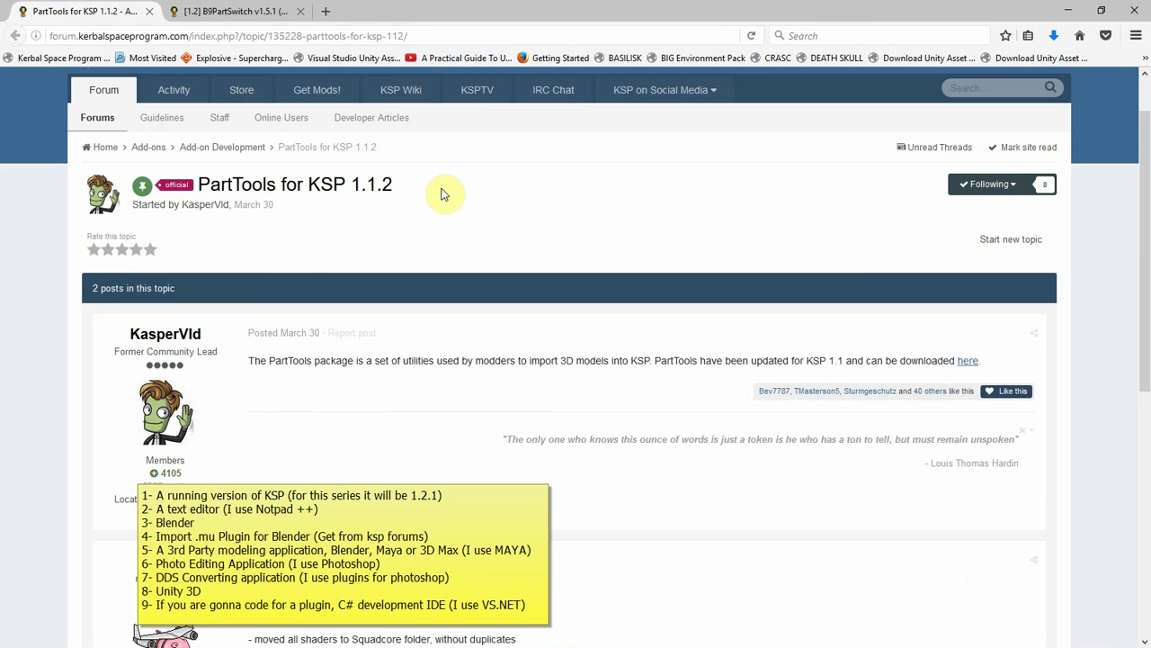
click(447, 35)
click(625, 248)
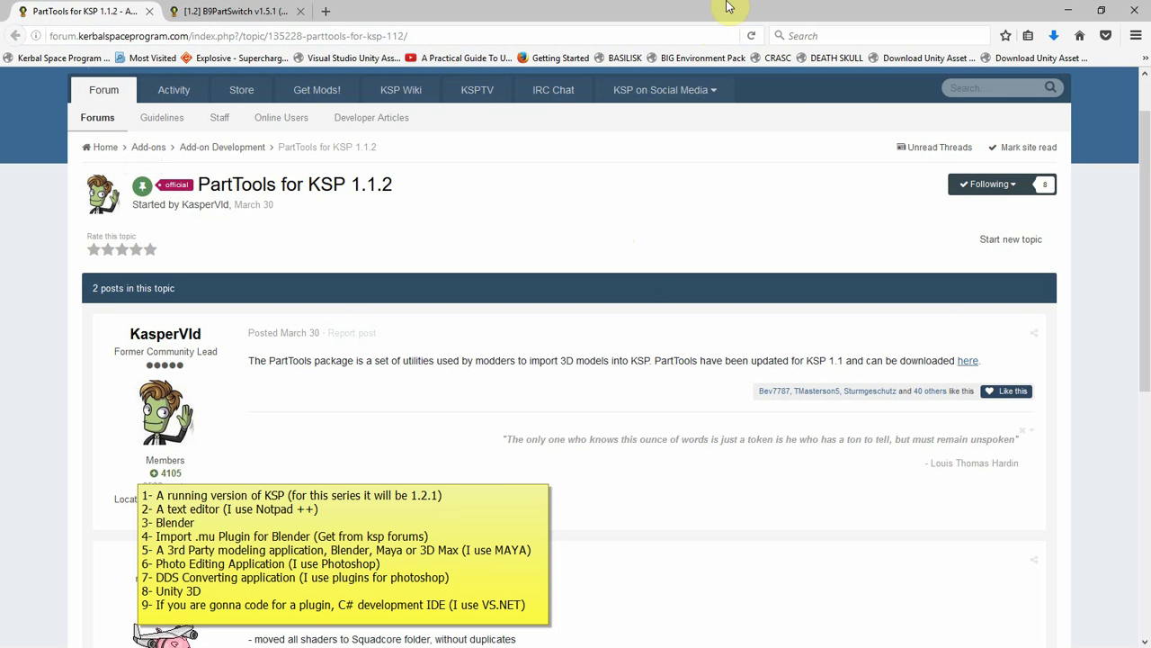
drag(727, 9, 0, 188)
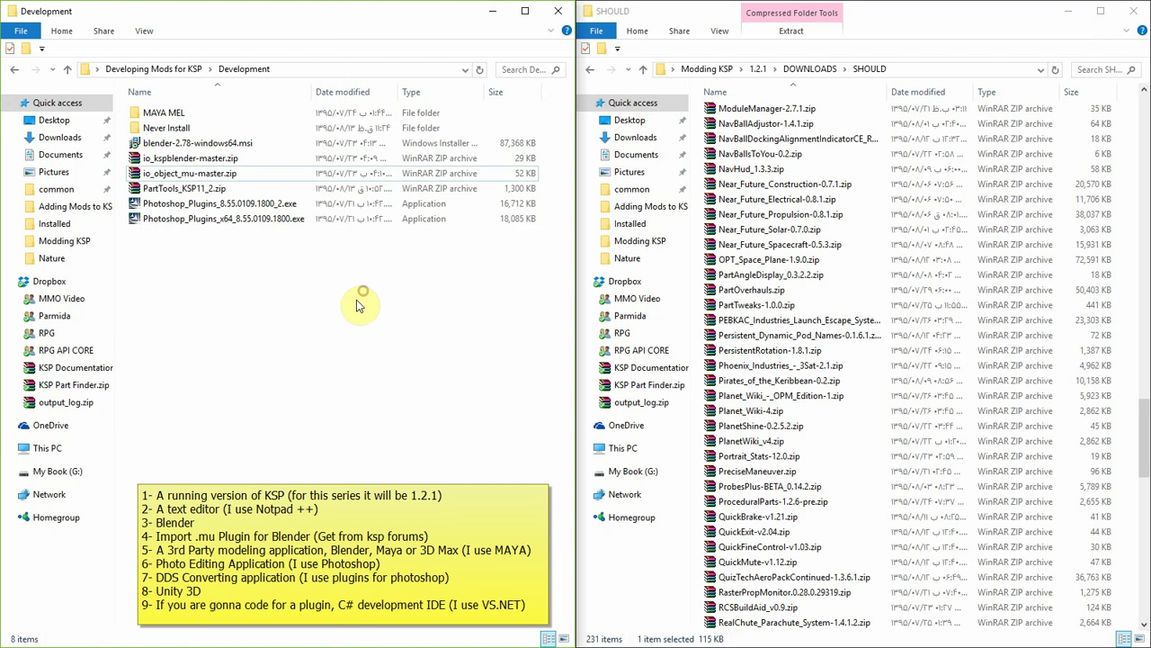
- Examine the two Photoshop plugin installers, standard and x64, in the Development folder
click(212, 205)
click(214, 225)
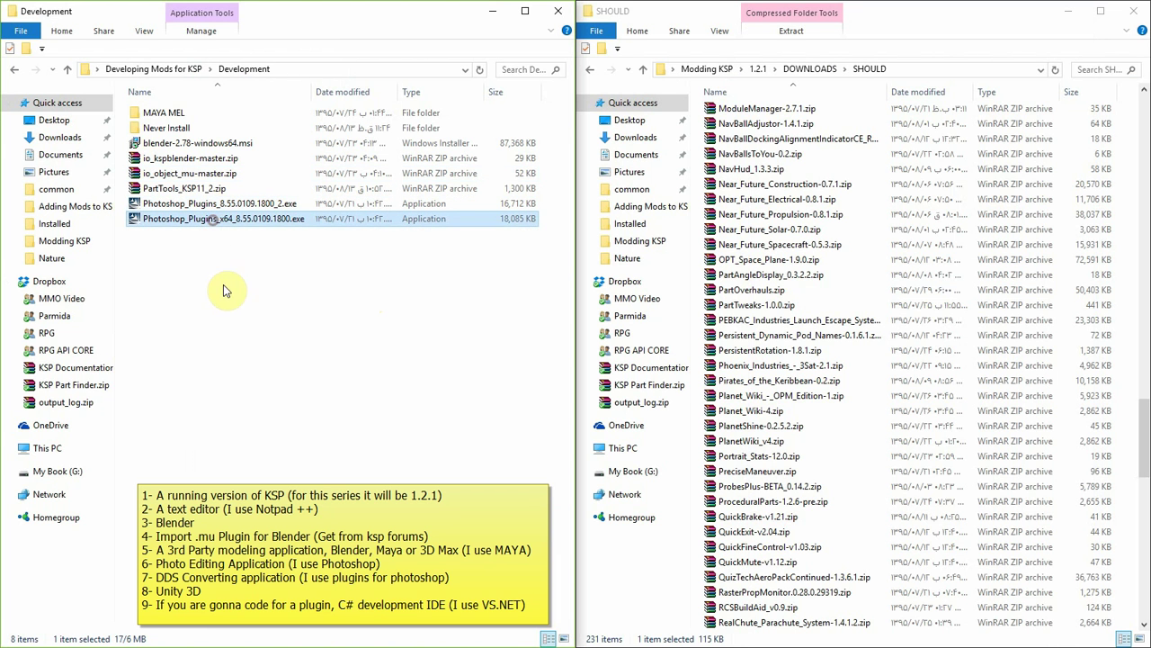
click(235, 311)
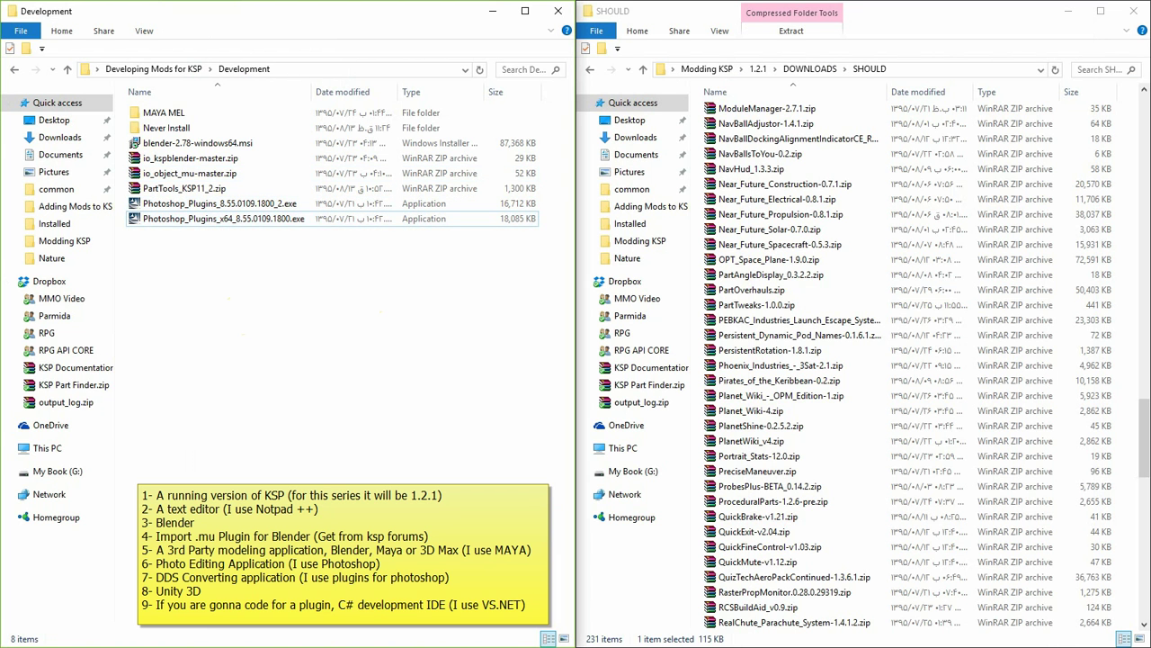
- Switch to Firefox and search the web for "dds plugin photoshop"
key(alt+Tab)
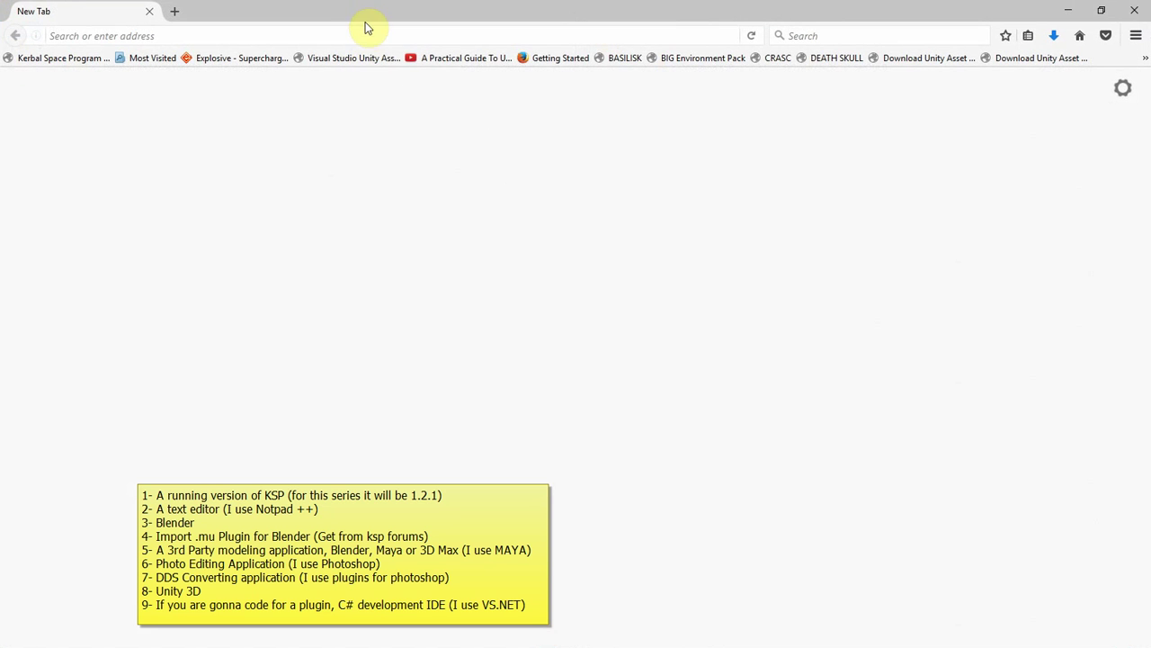
click(372, 32)
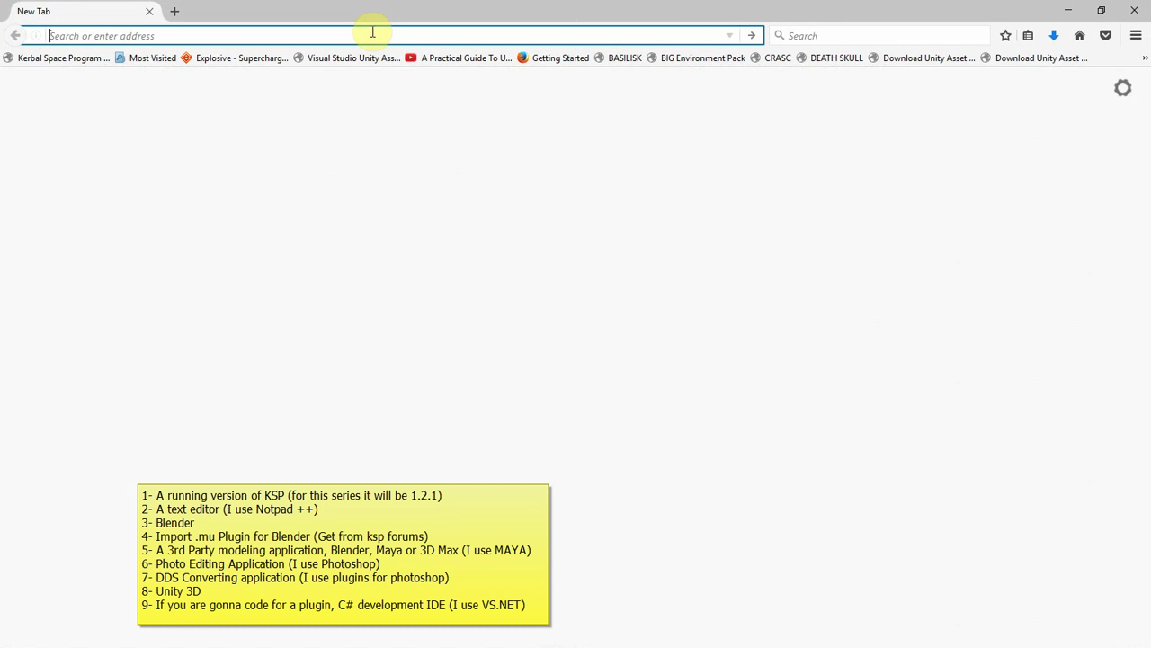
text(dds plugin photoshop)
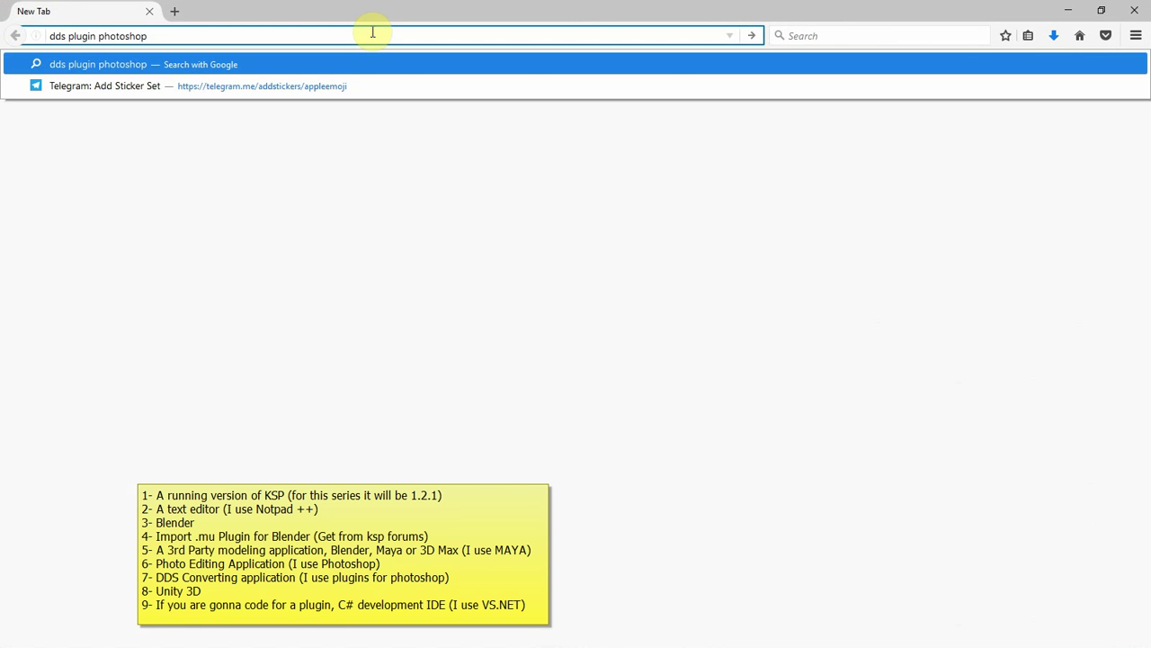
key(Return)
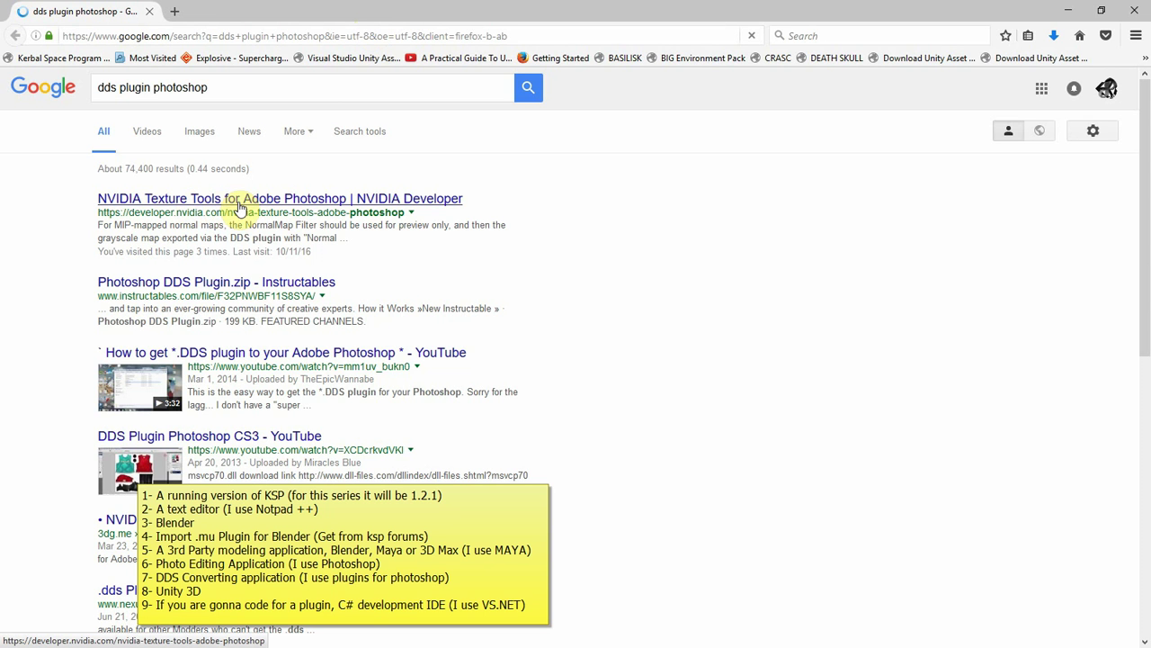
- Open the NVIDIA Texture Tools for Adobe Photoshop search result in a new tab and view it
right_click(304, 208)
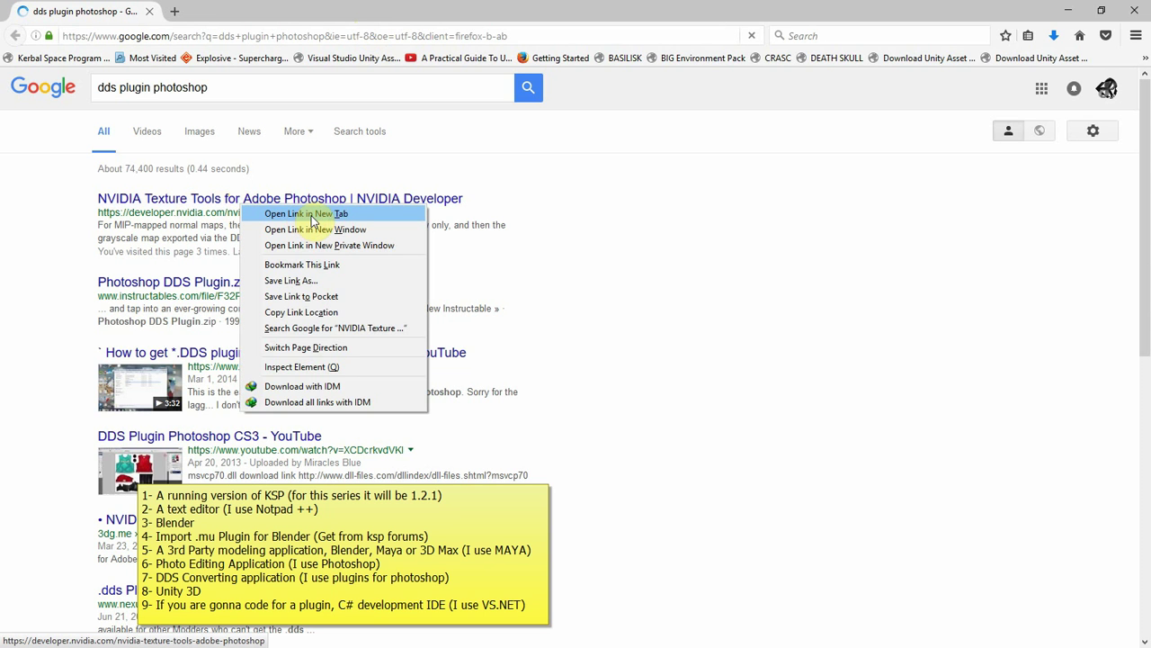
click(660, 254)
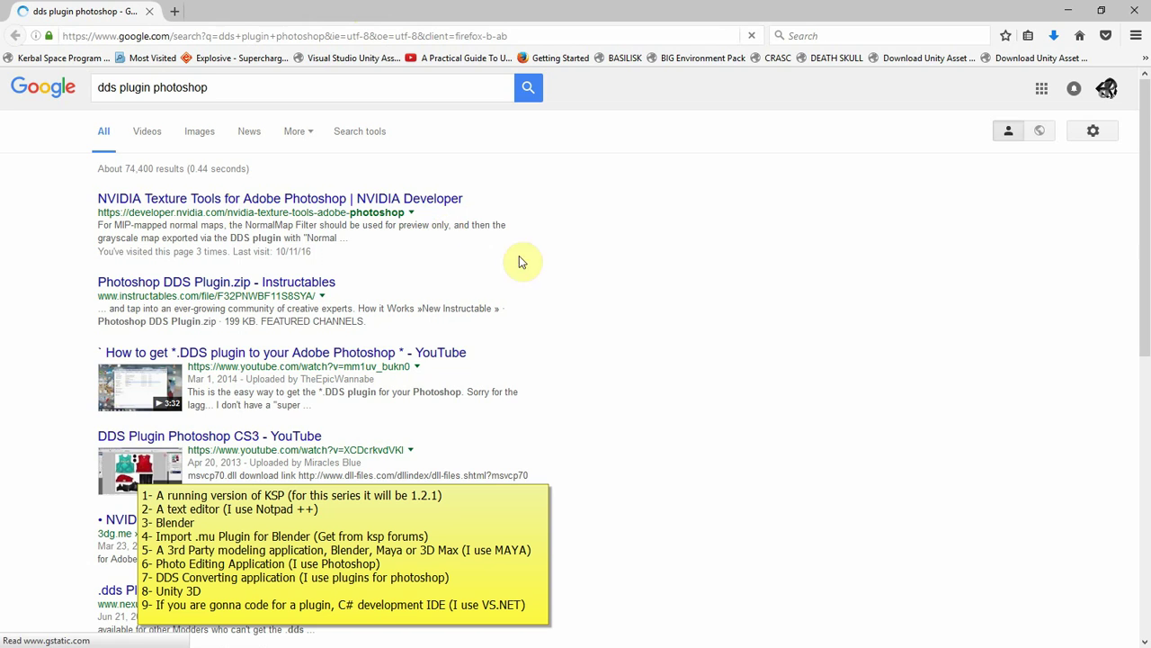
click(238, 13)
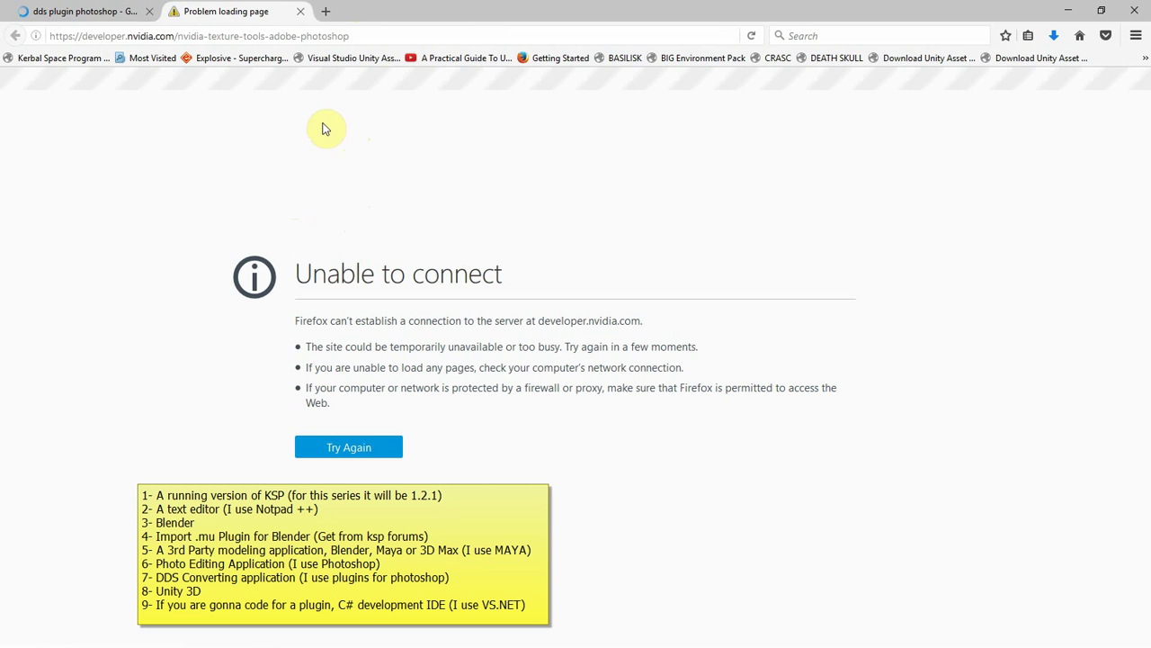
- Examine the web address of the NVIDIA texture tools page and close its tab
click(132, 36)
double_click(149, 36)
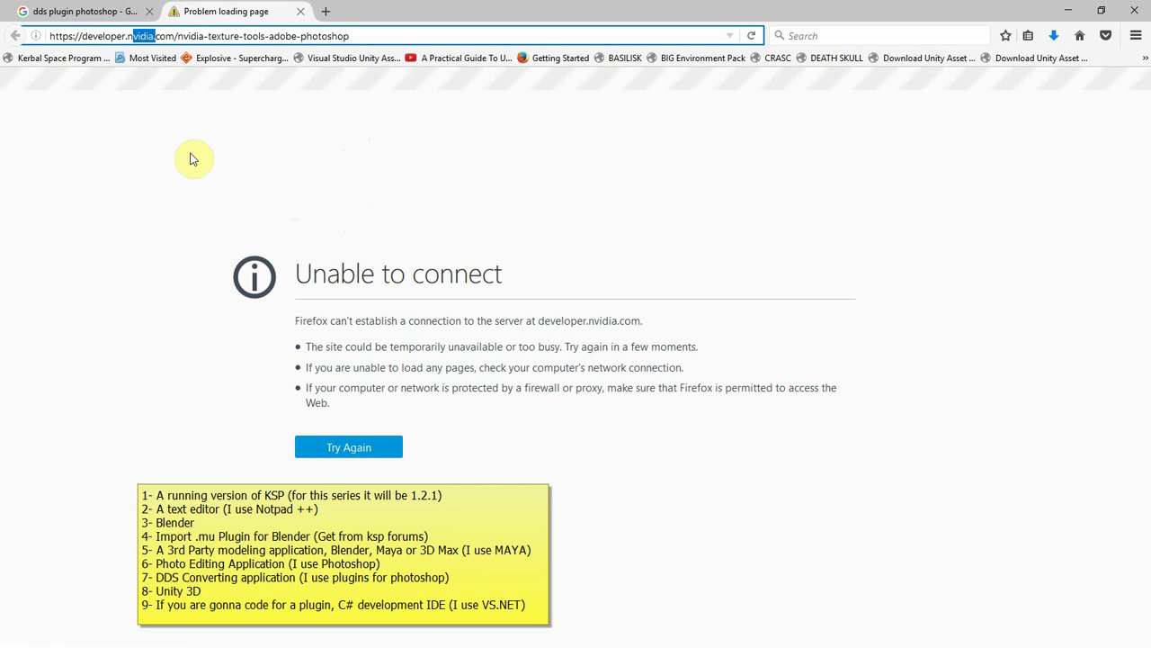
click(358, 162)
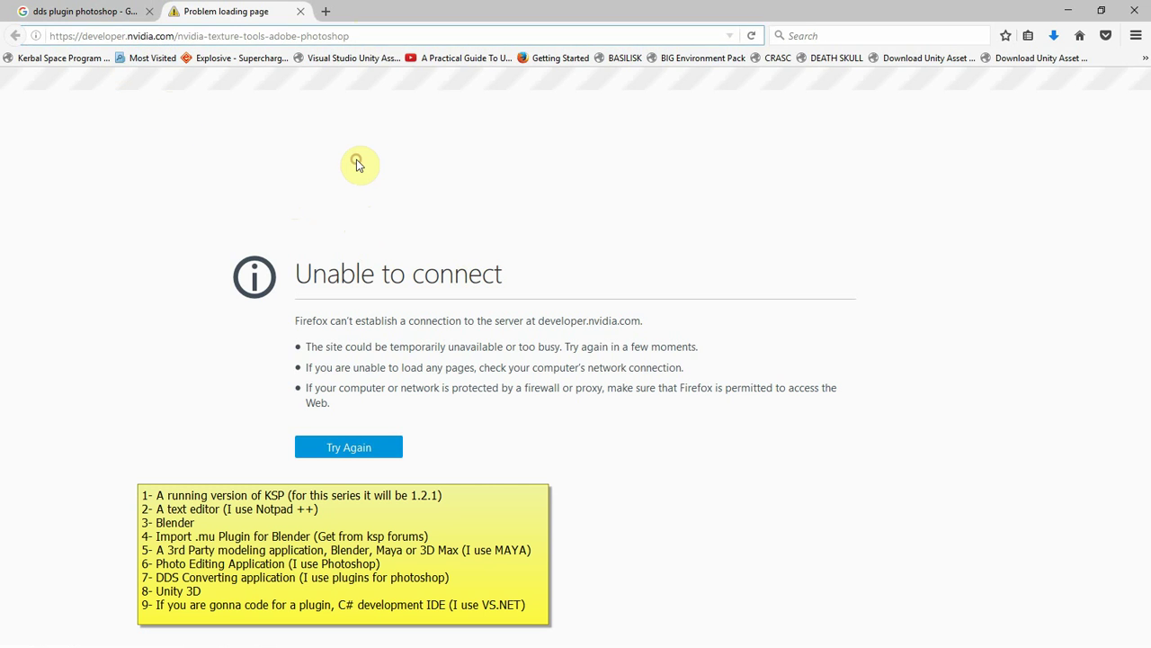
click(372, 36)
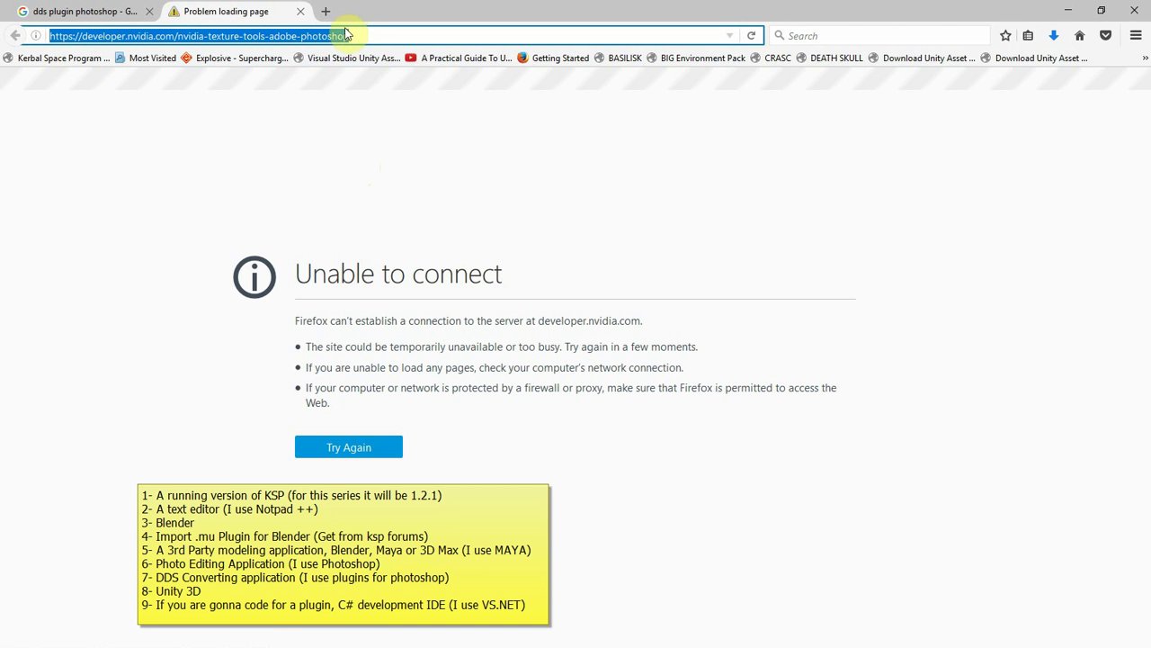
click(301, 11)
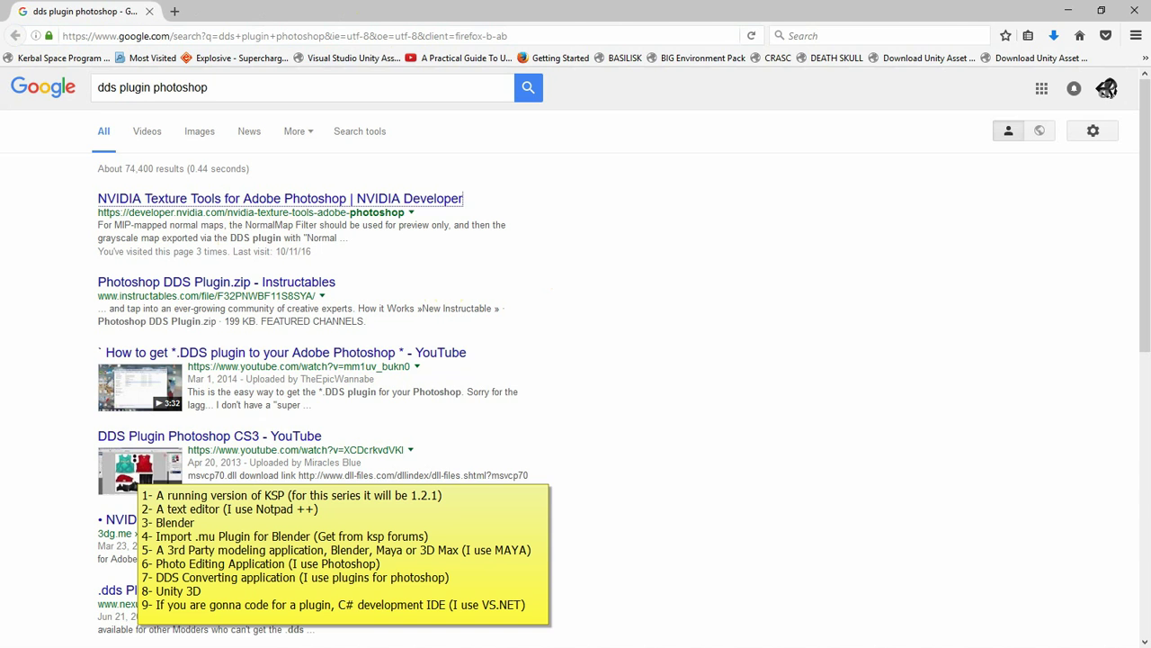
- Open the Skyrim Nexus search result for the .dds Plugin for Photoshop CC in a new tab, review its page and close it
right_click(452, 587)
click(557, 390)
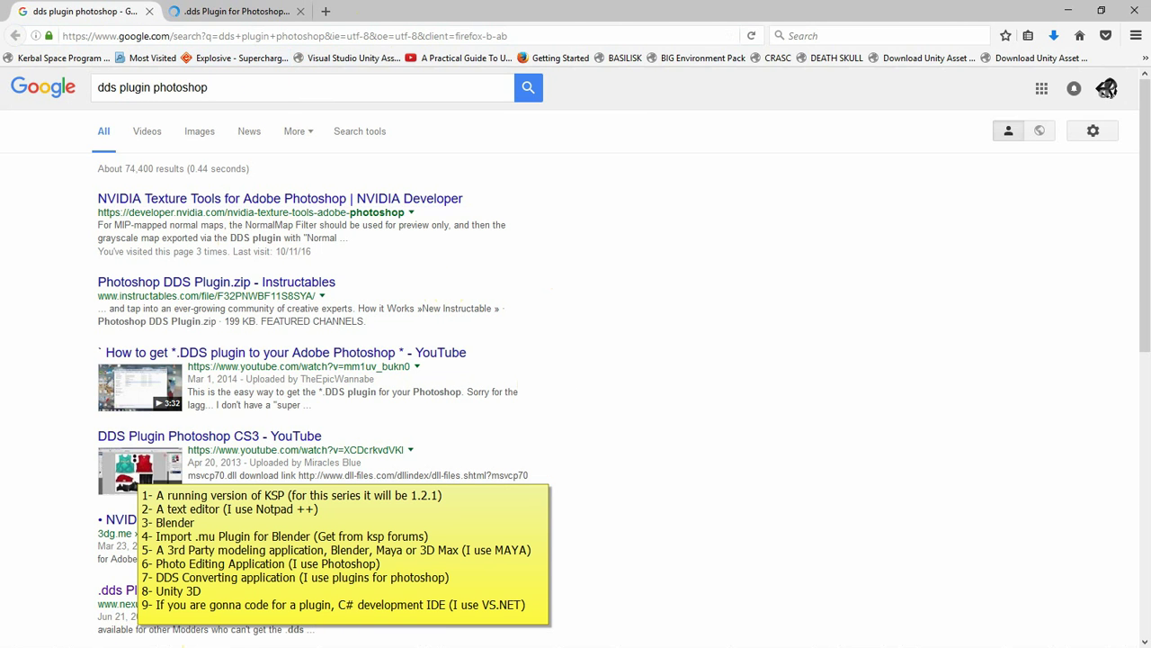
click(234, 11)
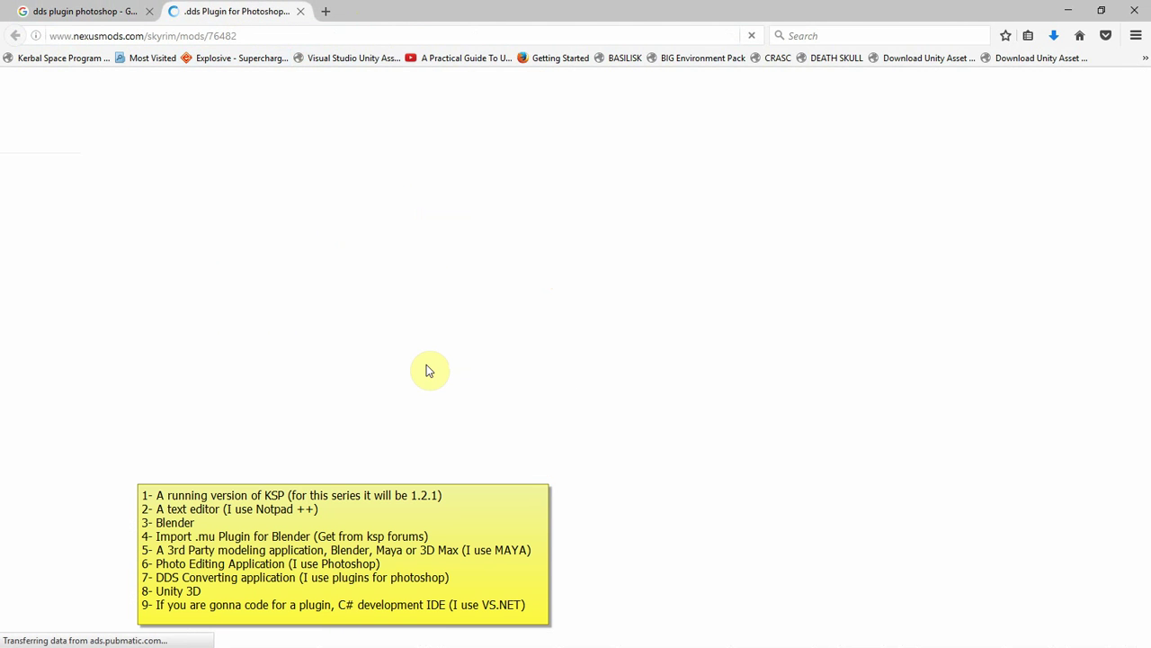
scroll(734, 399, down, 3)
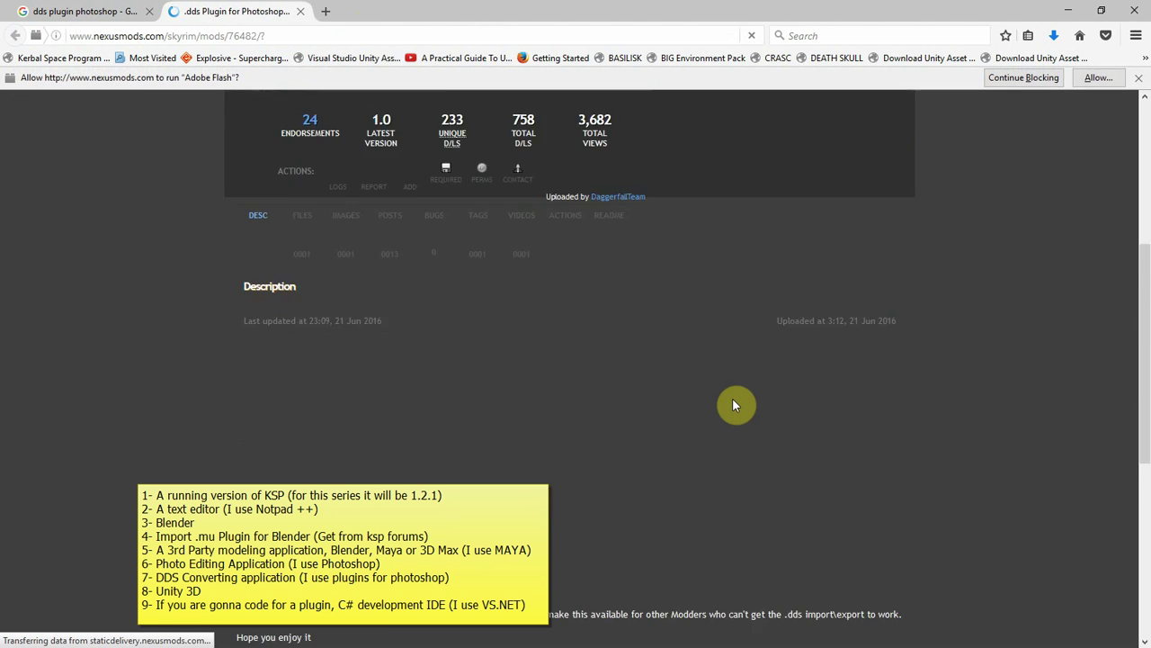
scroll(732, 401, down, 3)
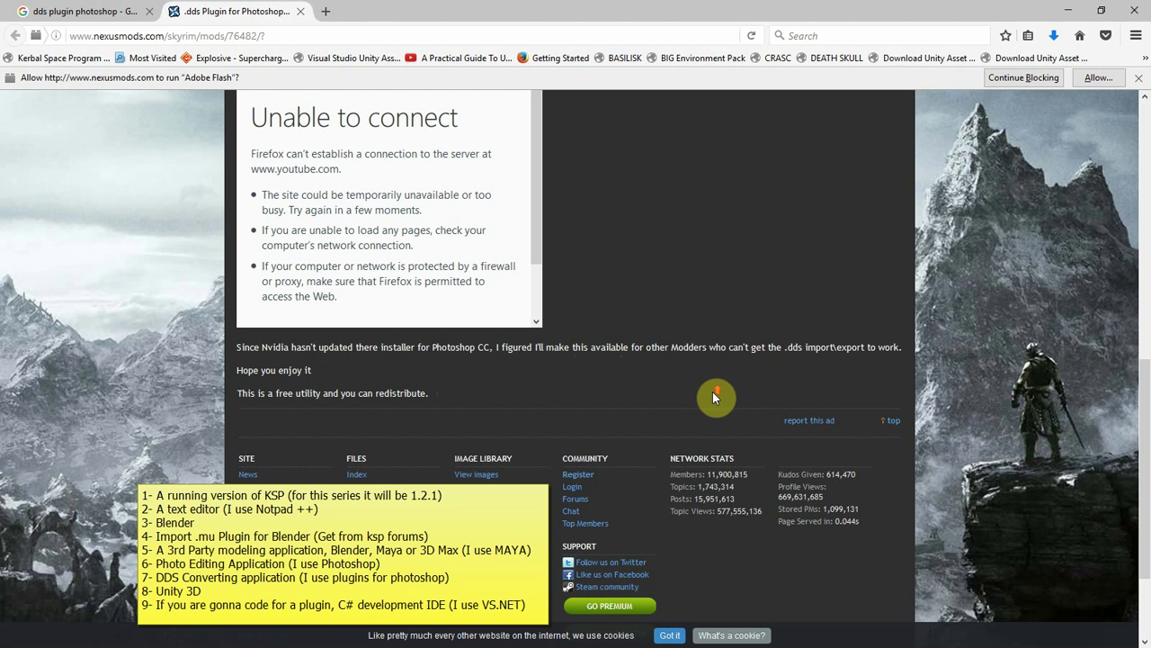
scroll(713, 391, up, 10)
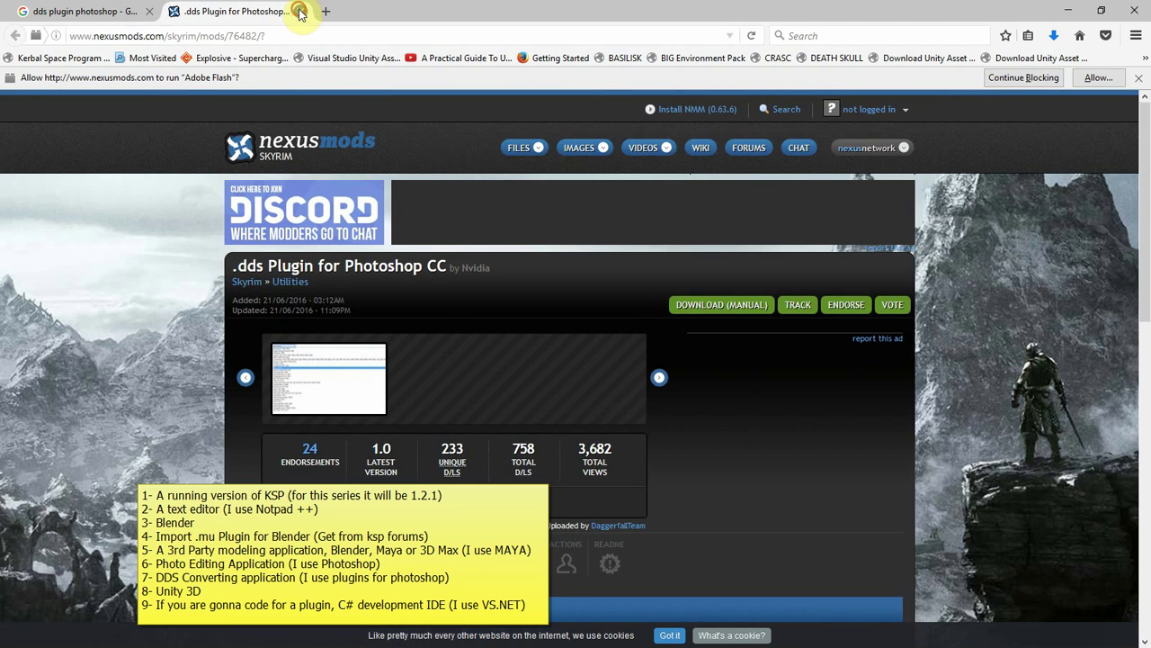
click(301, 11)
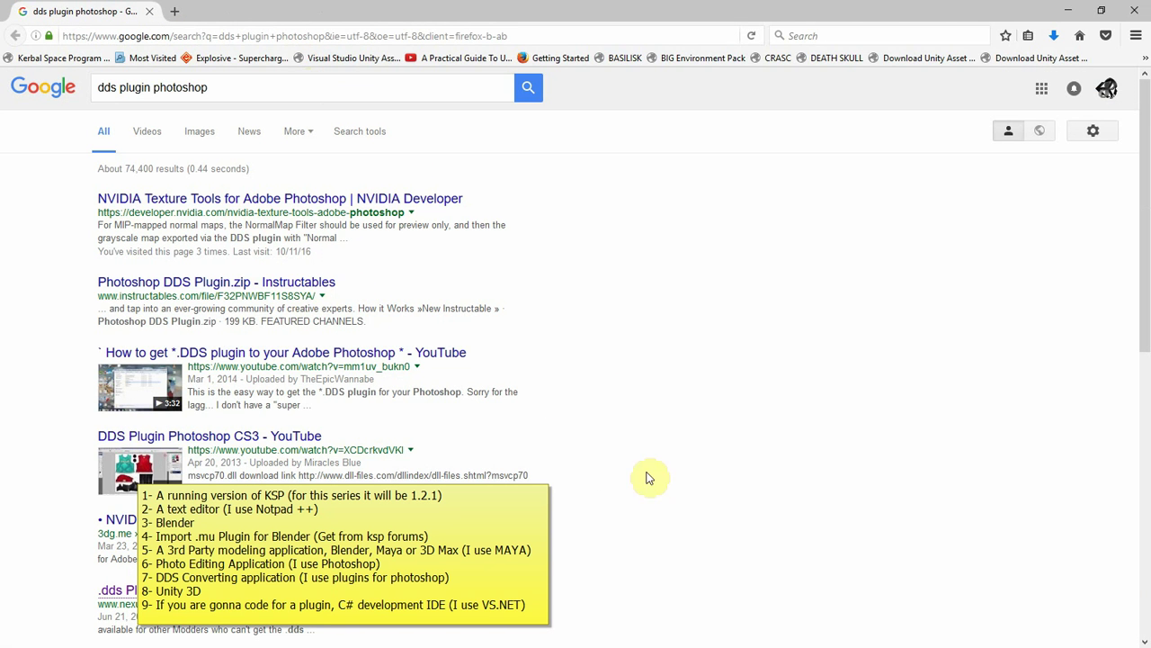
- Look through the remaining DDS plugin search results and close the browser
scroll(683, 382, down, 4)
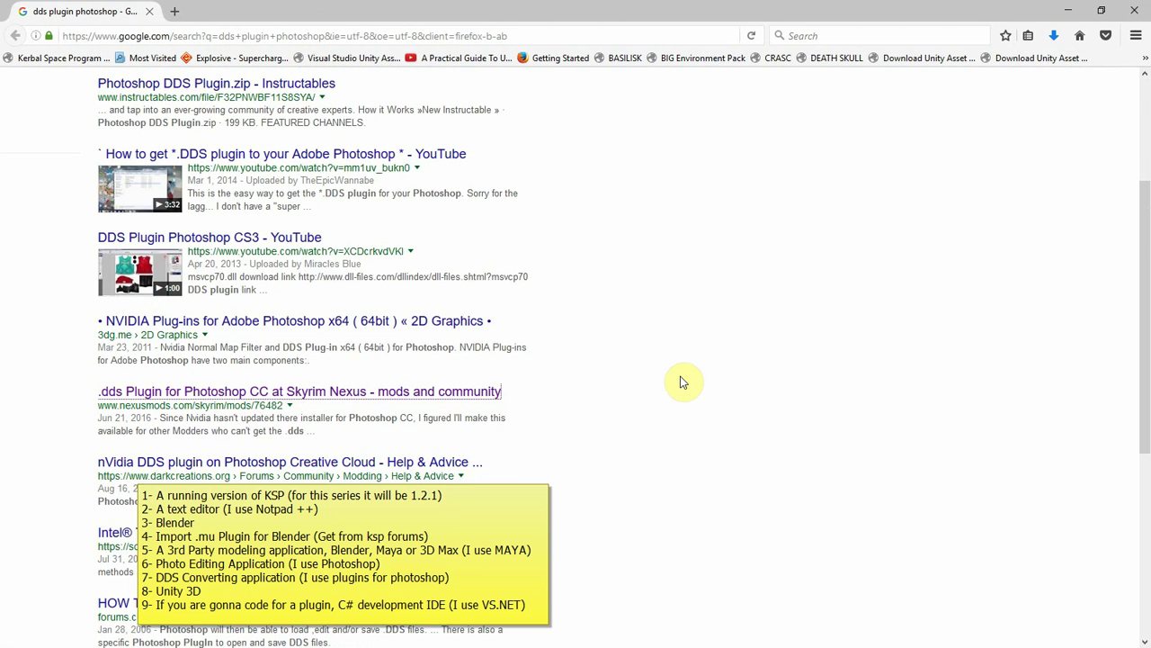
scroll(683, 382, up, 4)
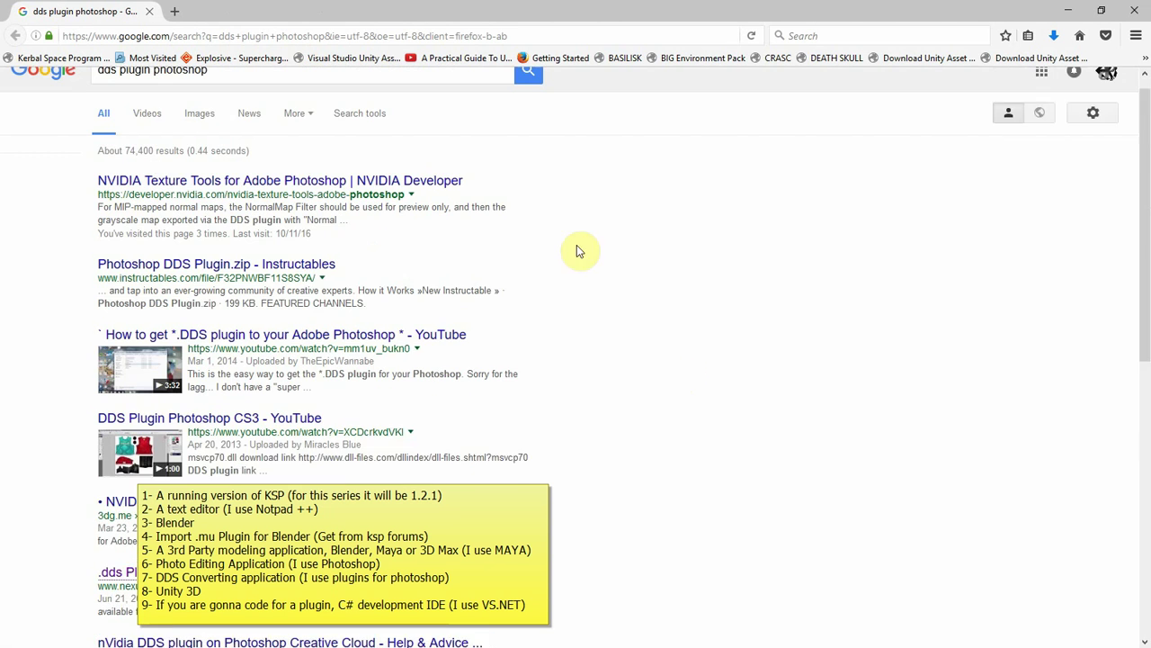
click(149, 11)
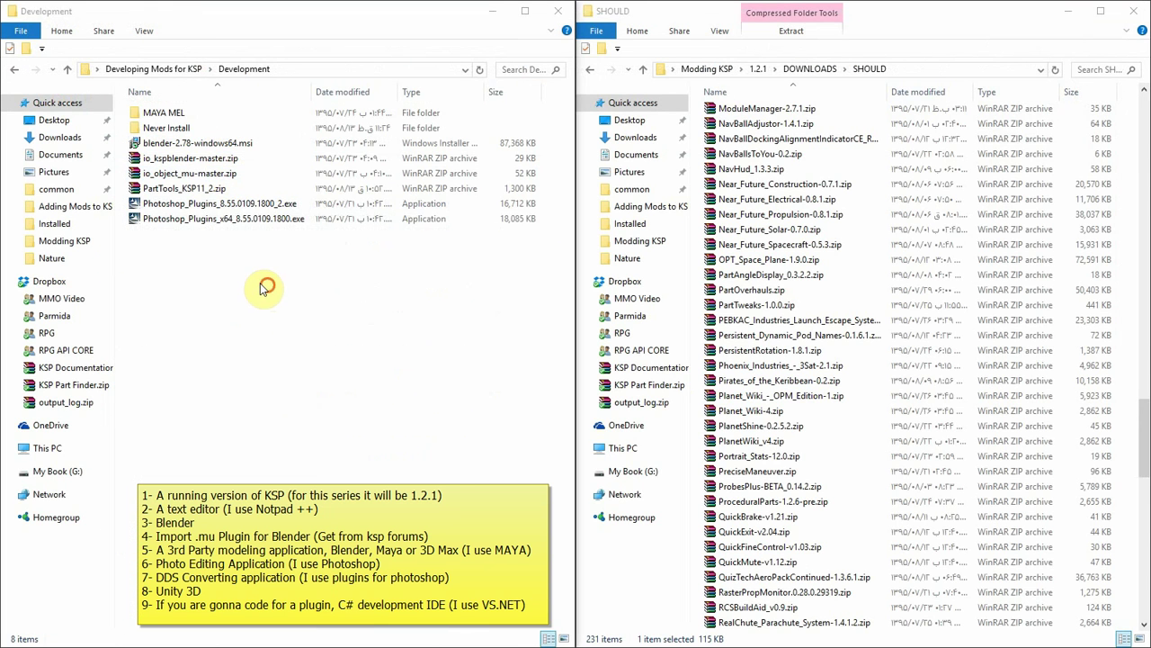
- Review the Photoshop plugin installers, the Blender installer, the two Blender add-on archives and the MAYA MEL folder in the Development folder
drag(270, 289, 189, 205)
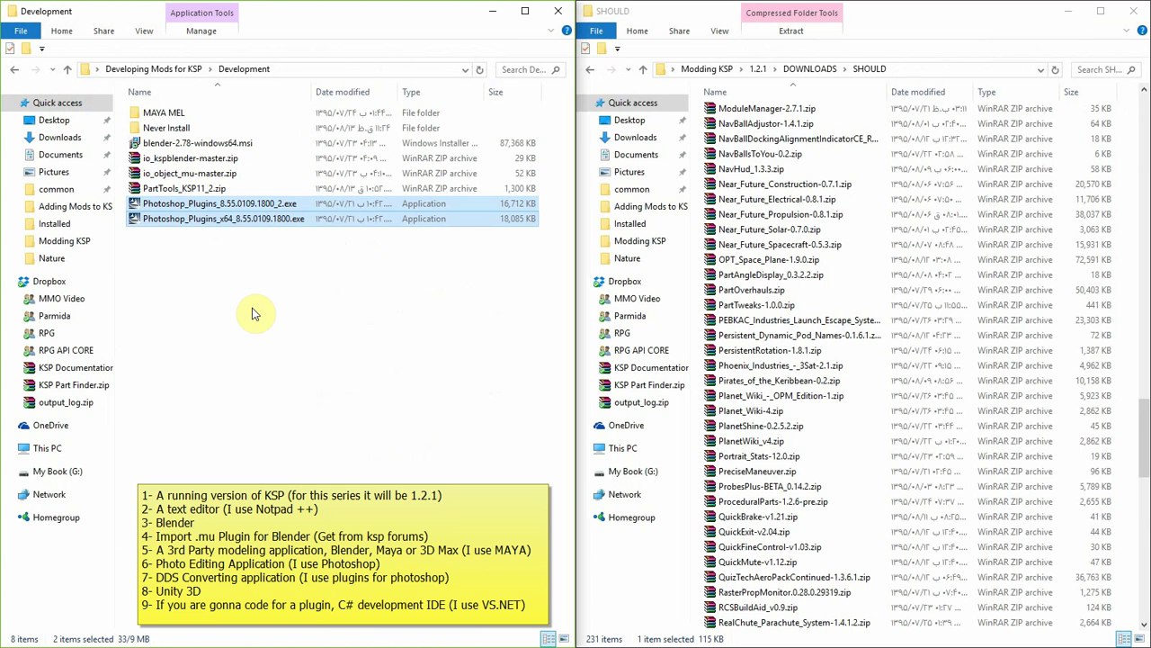
drag(249, 272, 189, 204)
click(208, 144)
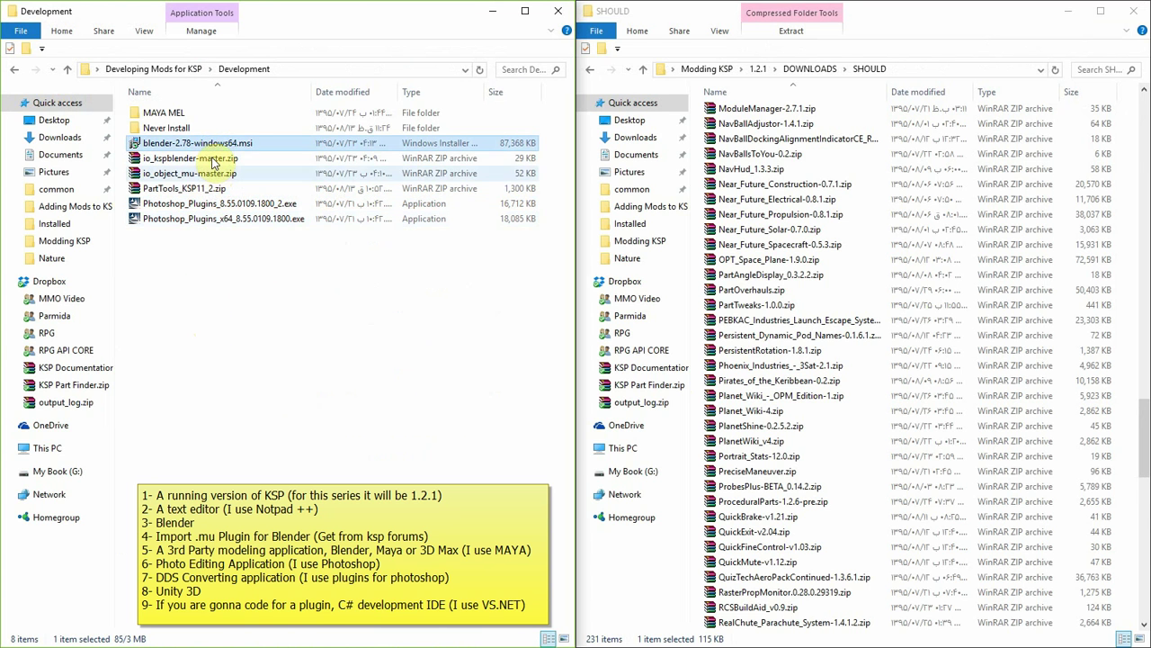
click(213, 159)
click(215, 173)
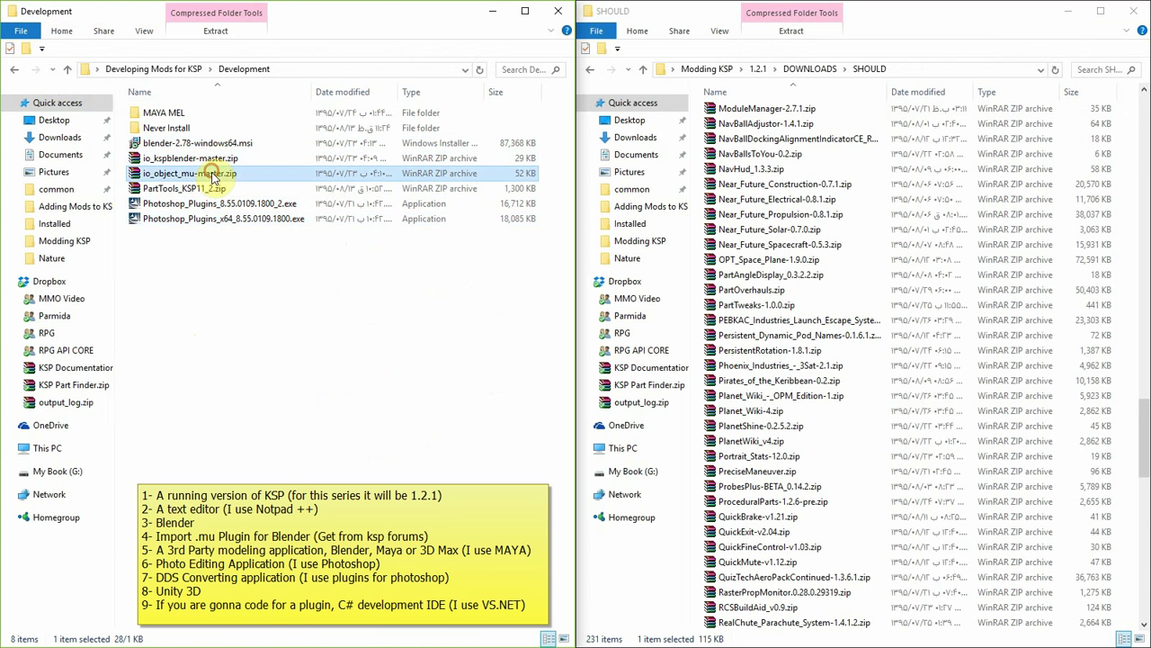
click(216, 299)
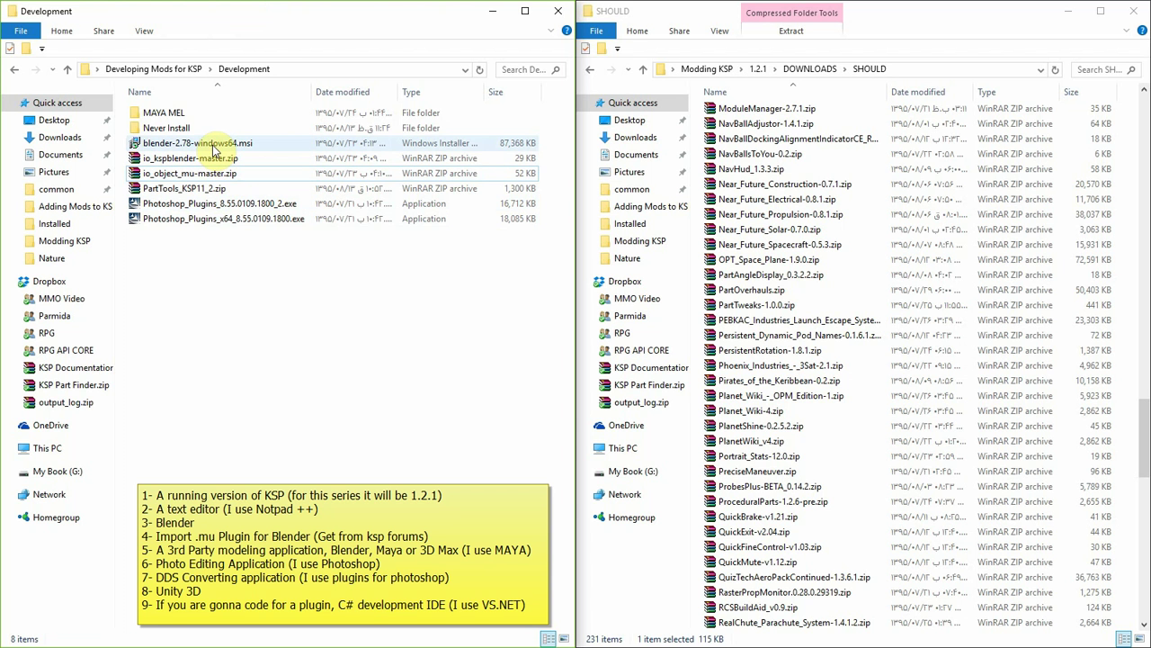
click(198, 114)
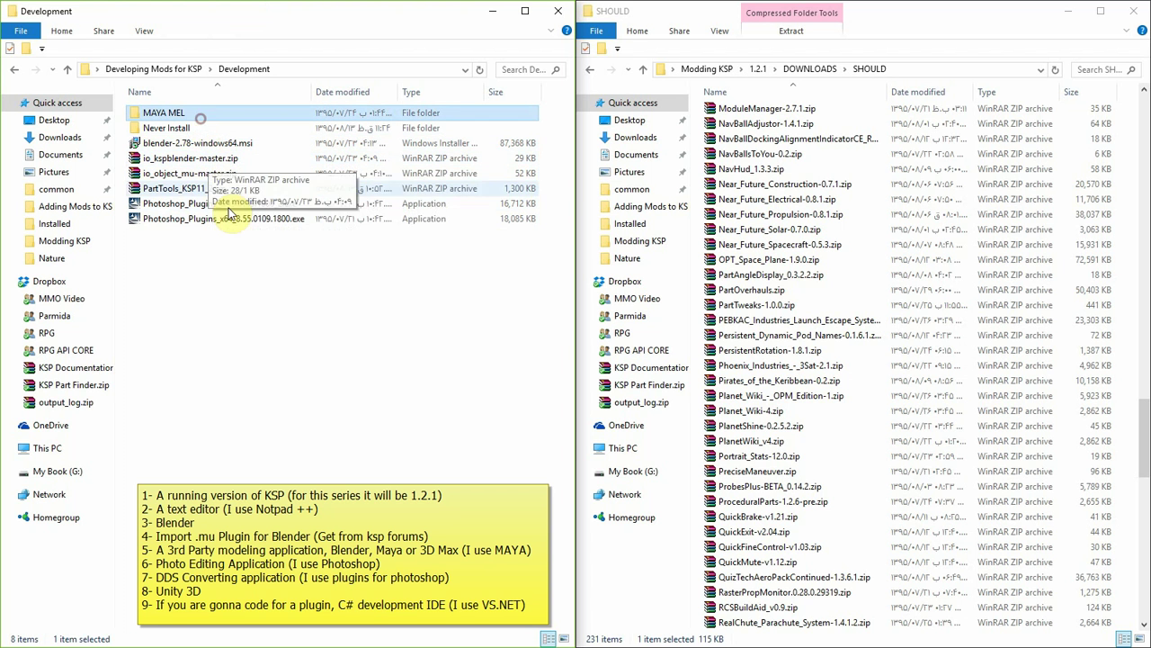
- Extract PartTools_KSP11_2.zip into its own folder inside Development and inspect the extracted contents
click(227, 191)
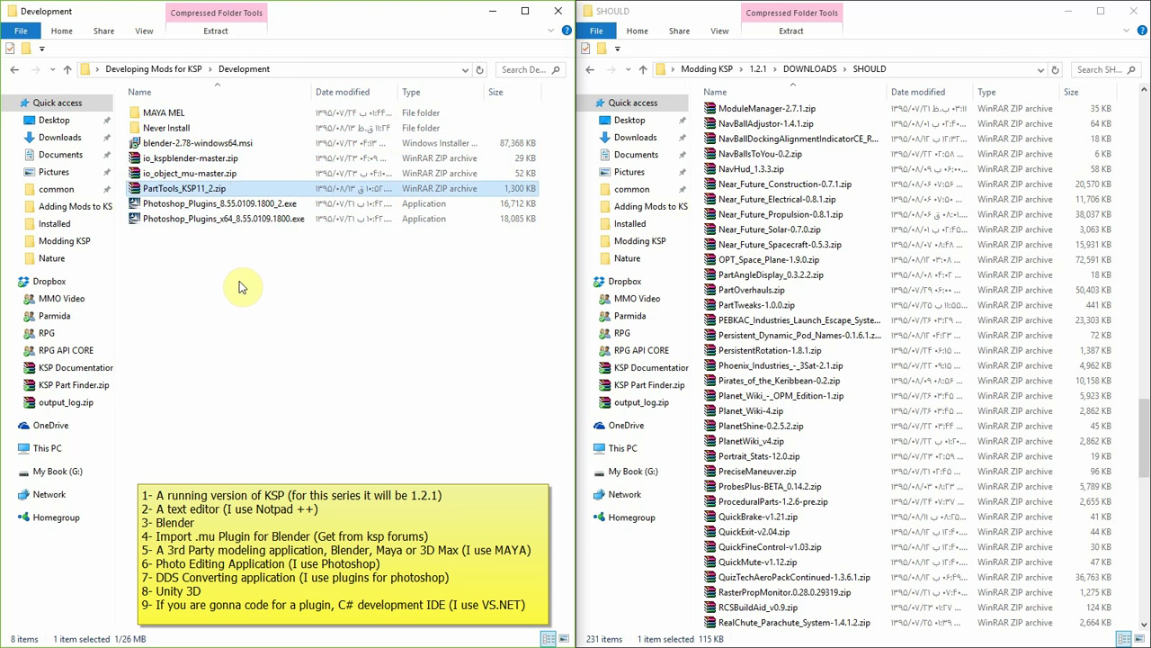
click(207, 191)
right_click(207, 191)
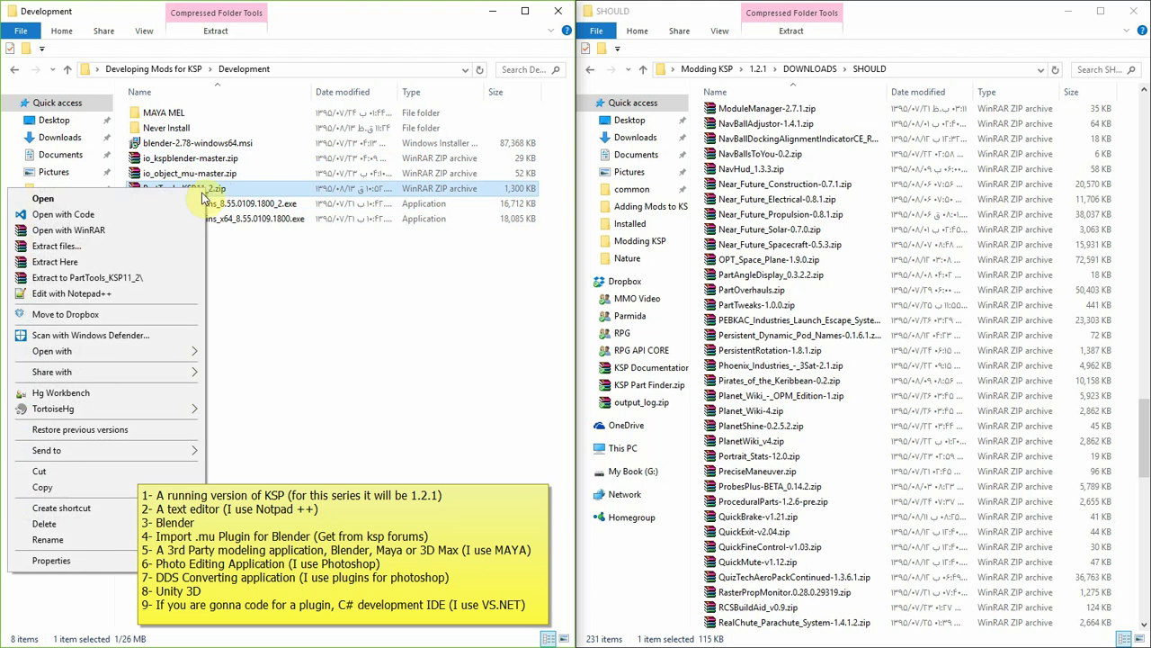
click(164, 278)
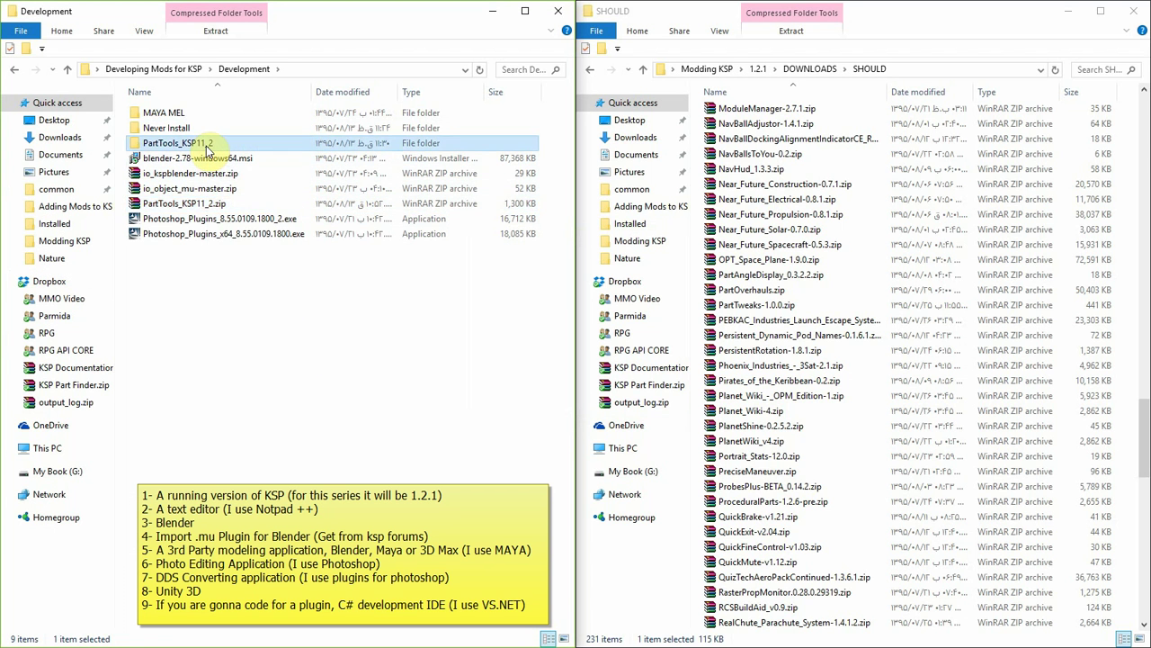
double_click(205, 146)
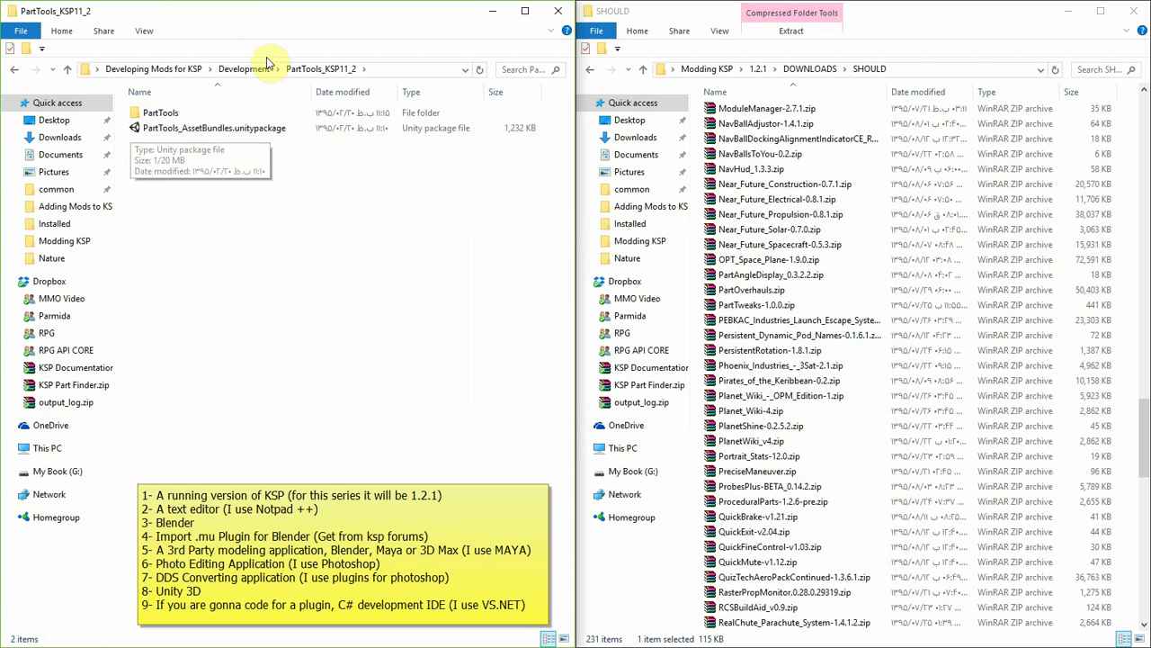
click(241, 69)
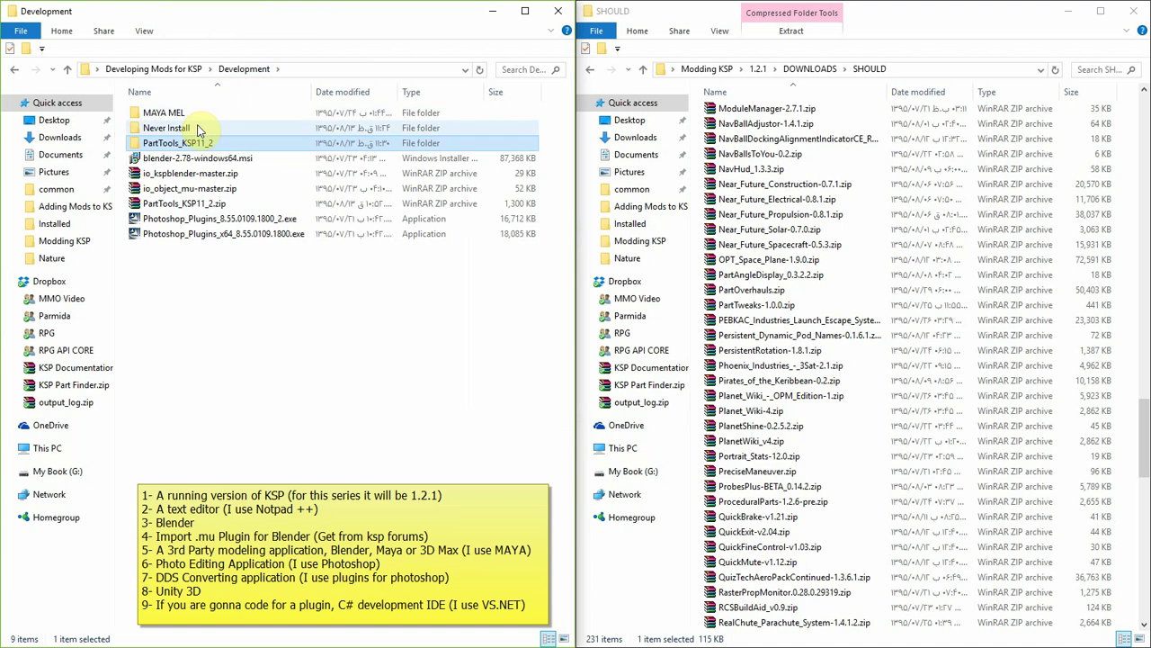
- Go to the KSP_win64 - MOD DEVELOP folder and look through the files in its KSP_x64_Data folder
click(188, 71)
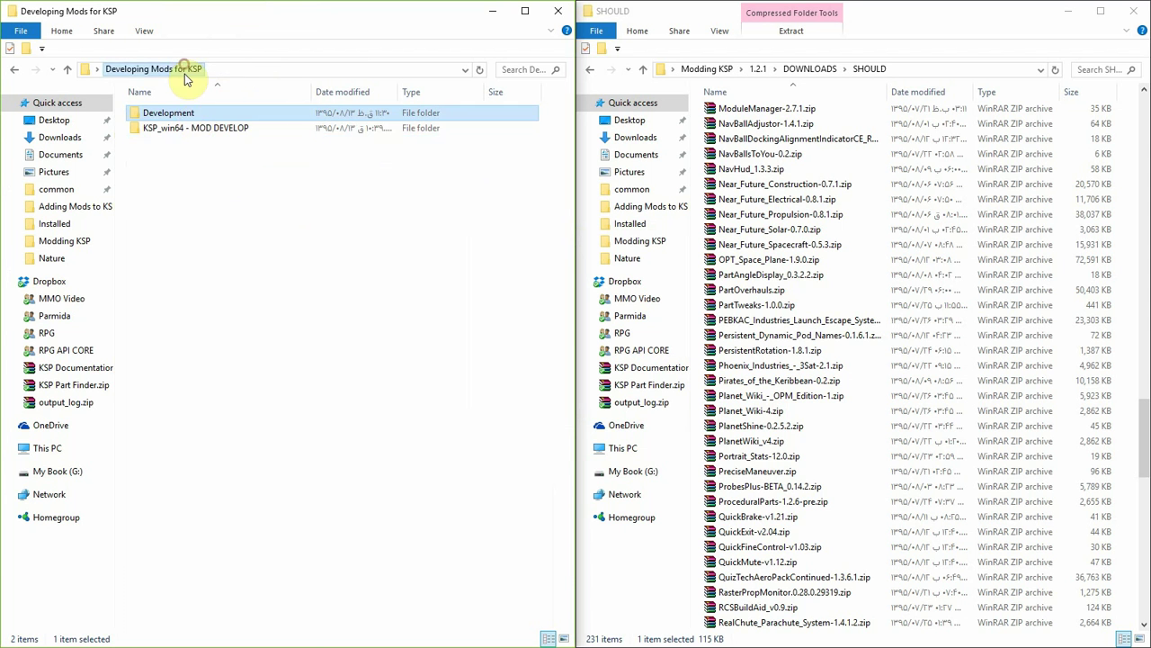
double_click(192, 129)
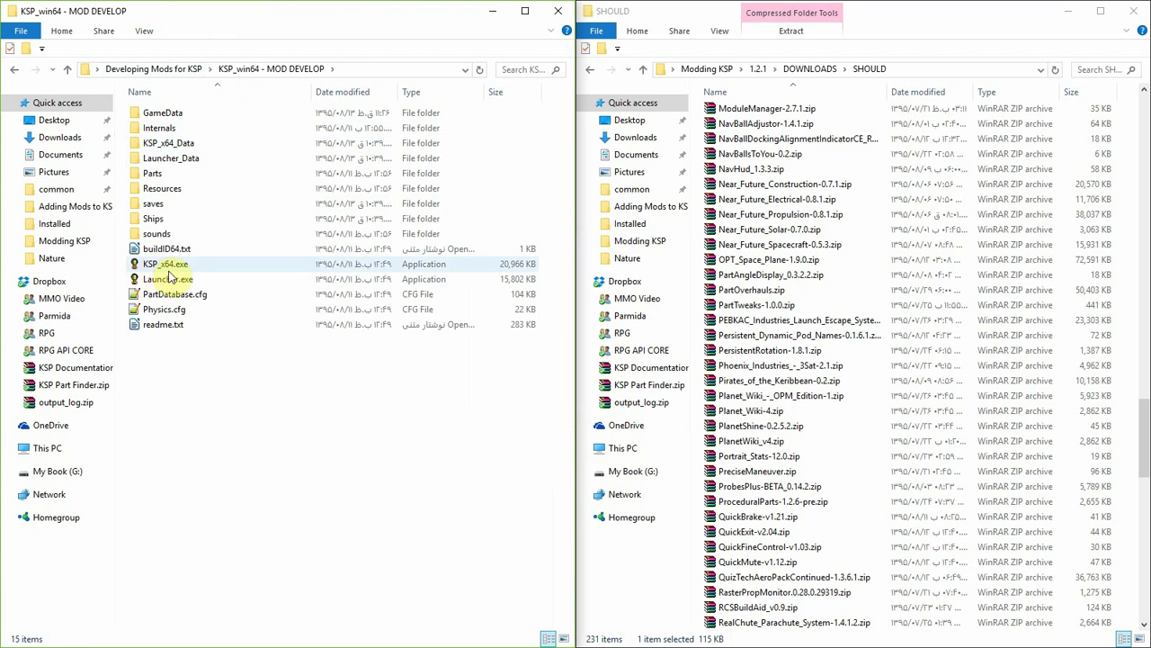
double_click(187, 145)
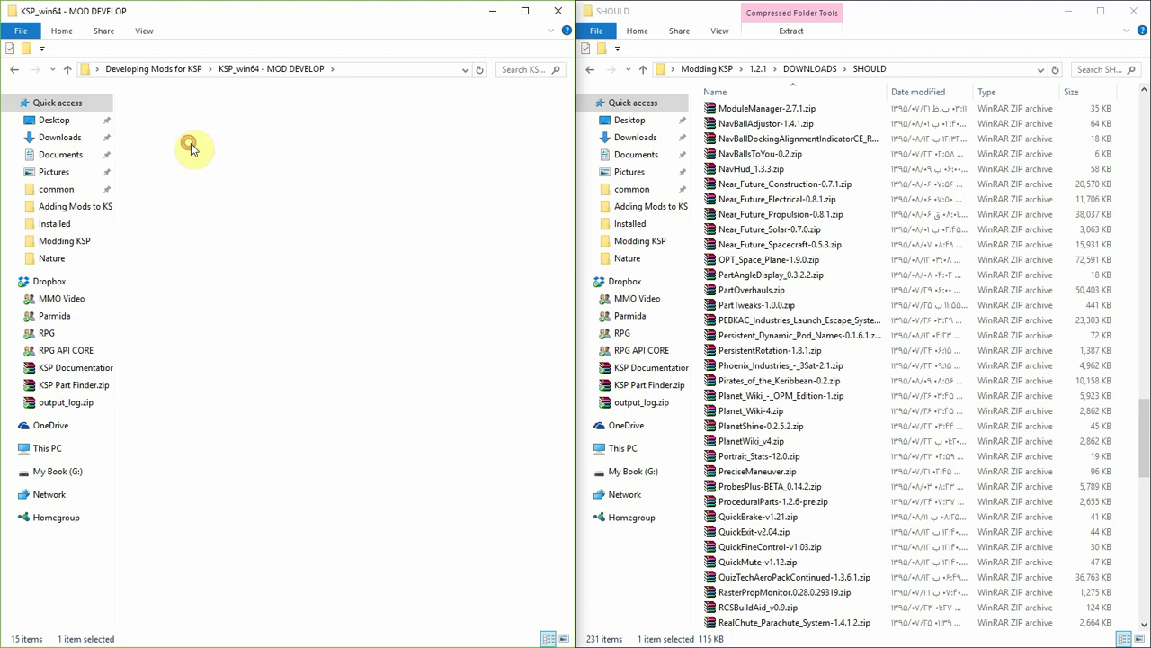
scroll(225, 218, down, 6)
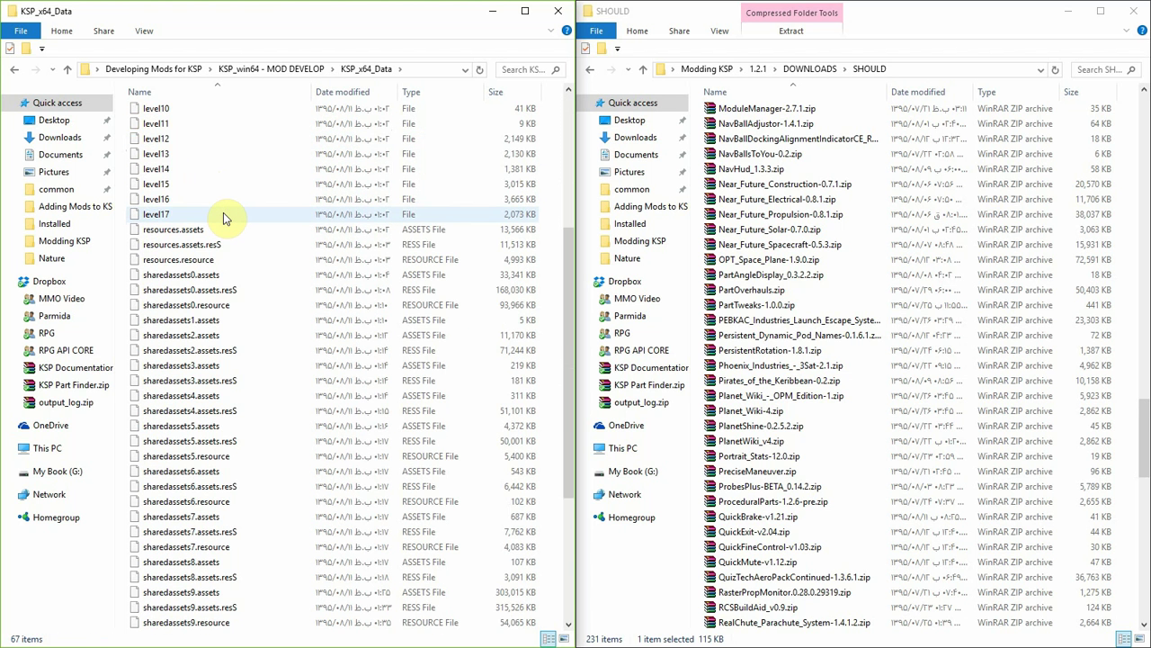
scroll(225, 219, down, 5)
scroll(226, 216, up, 11)
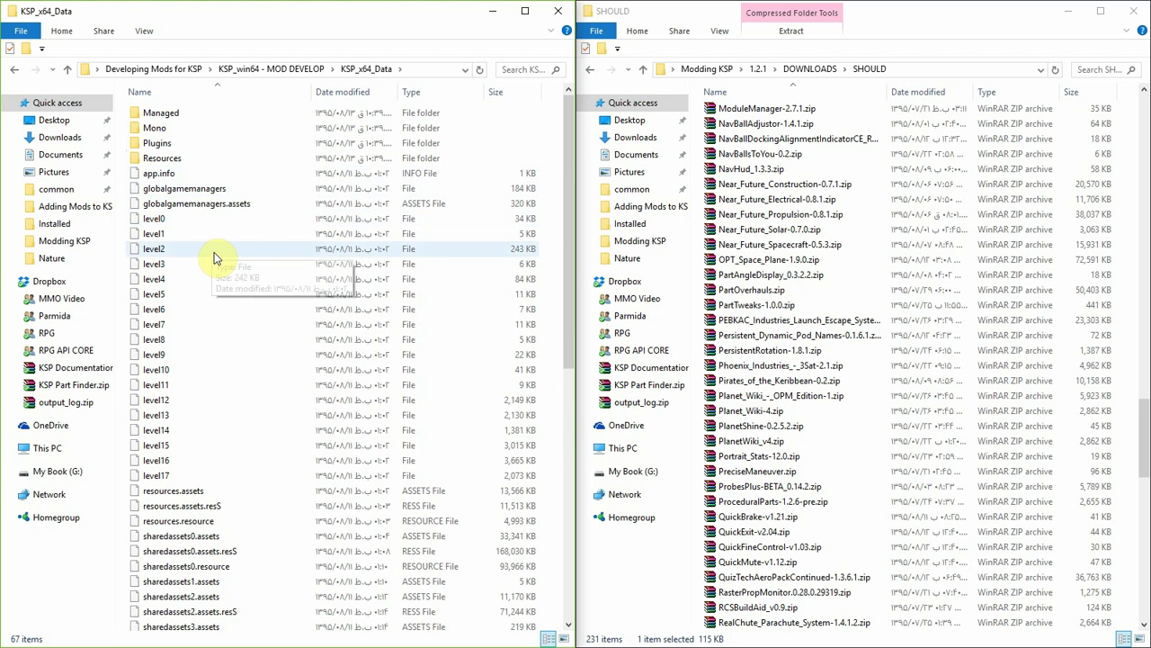
- Go back to the main game folder, reopen KSP_x64_Data and check its file list again for the output log
click(302, 68)
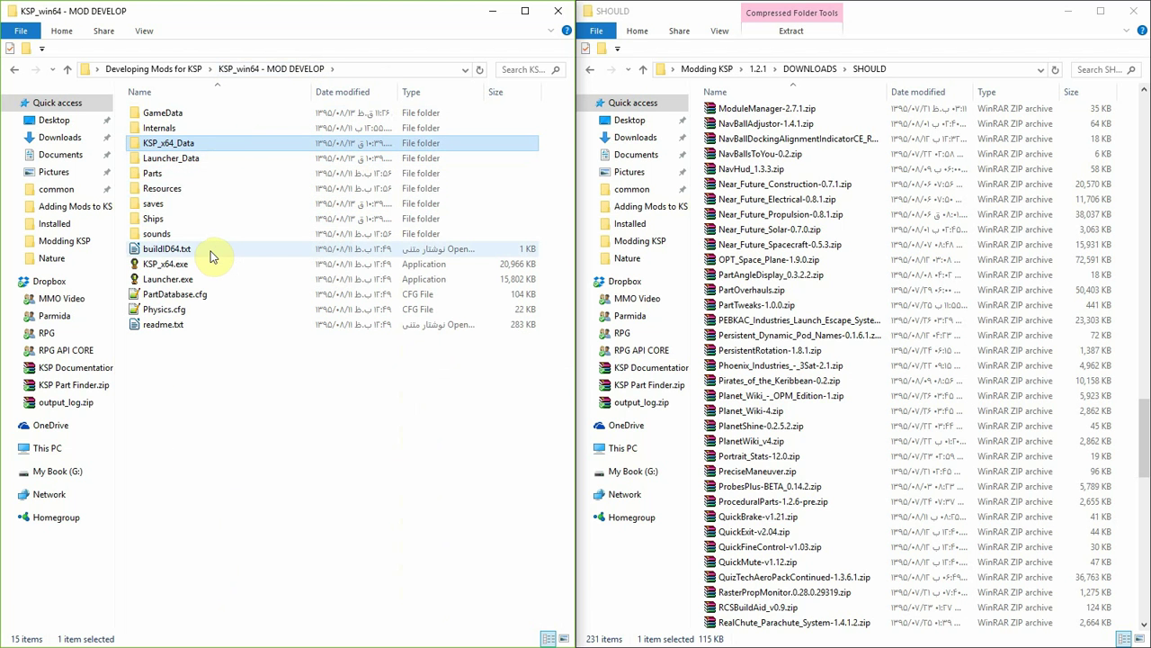
double_click(198, 147)
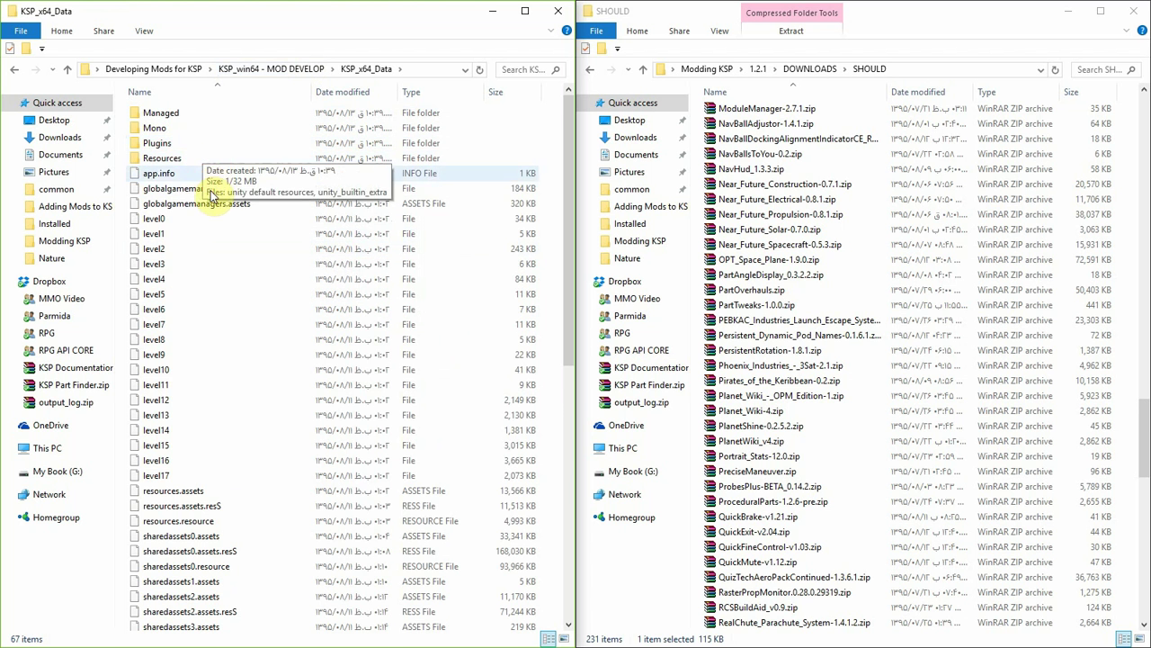
scroll(213, 220, down, 2)
scroll(213, 223, down, 9)
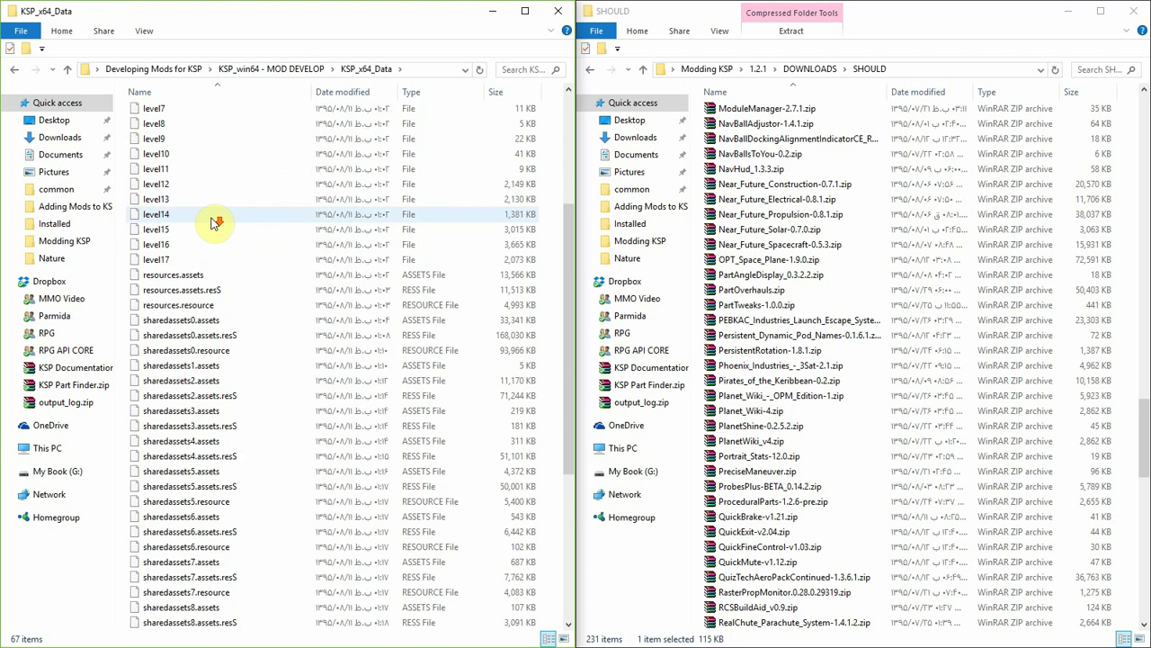
scroll(216, 220, up, 7)
scroll(216, 220, up, 4)
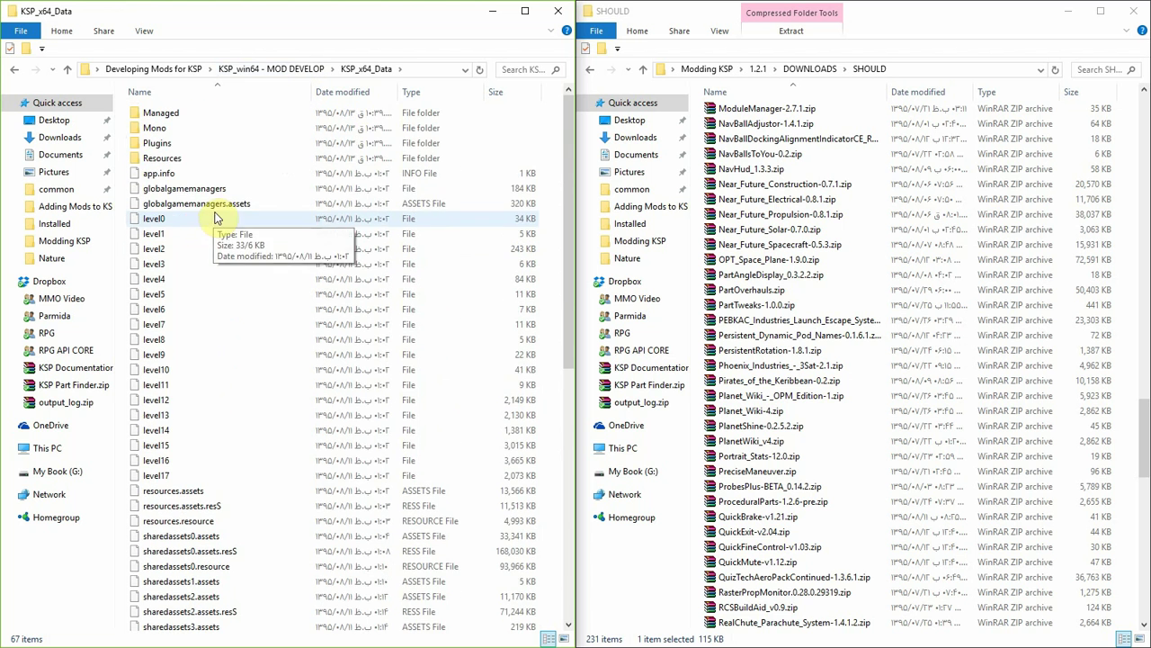
- Launch the game with KSP_x64.exe from the MOD DEVELOP folder and reopen KSP_x64_Data while it loads
click(273, 69)
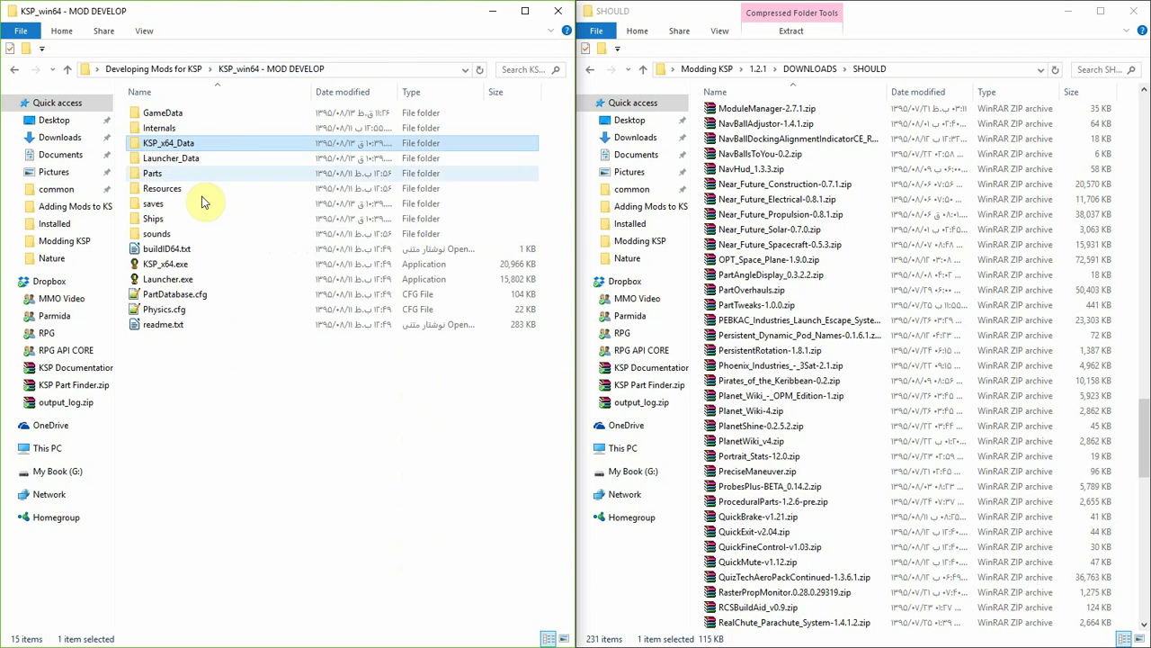
double_click(165, 264)
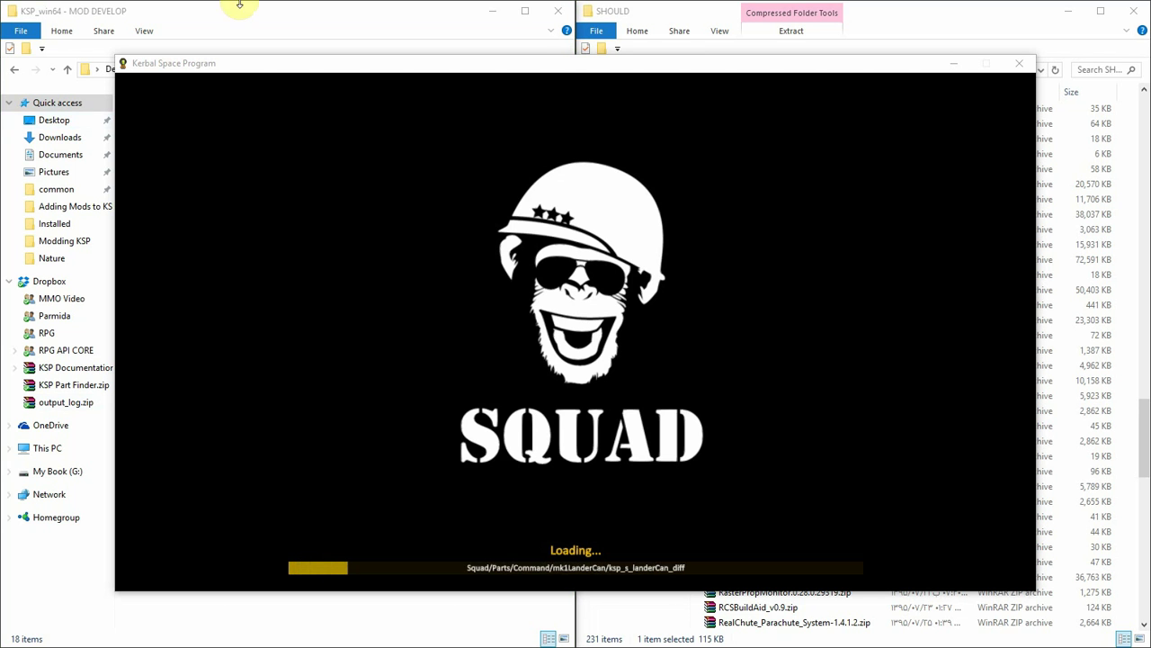
click(252, 26)
click(195, 149)
double_click(195, 149)
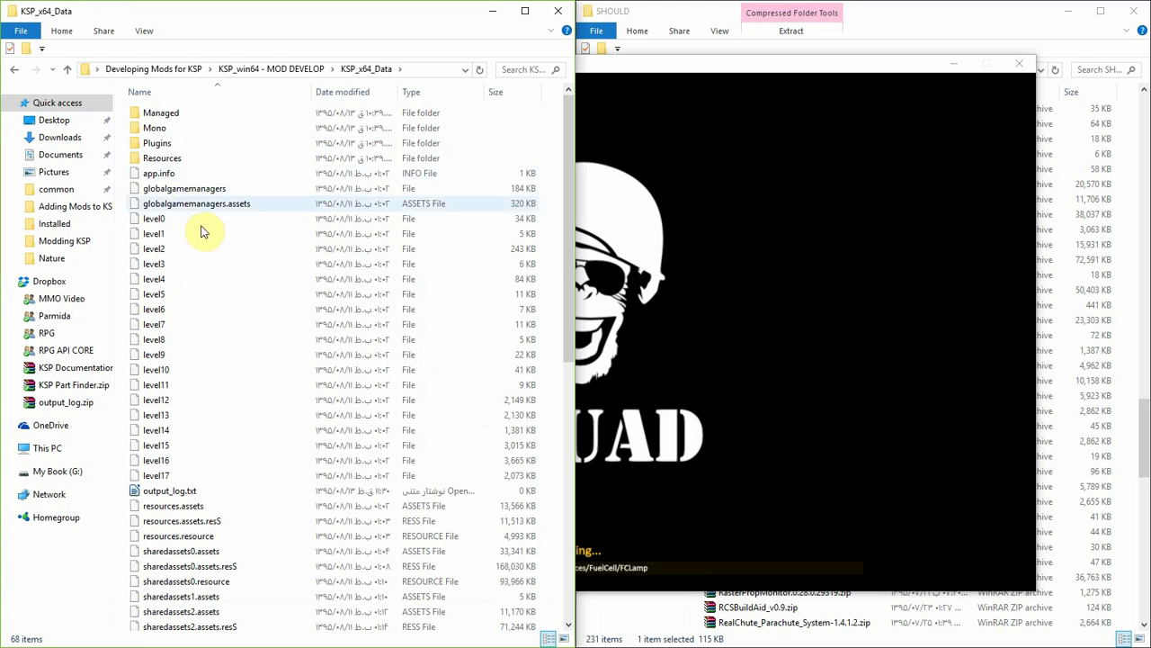
- Open output_log.txt in Notepad++ and highlight the Unity engine version number on its first line
click(185, 490)
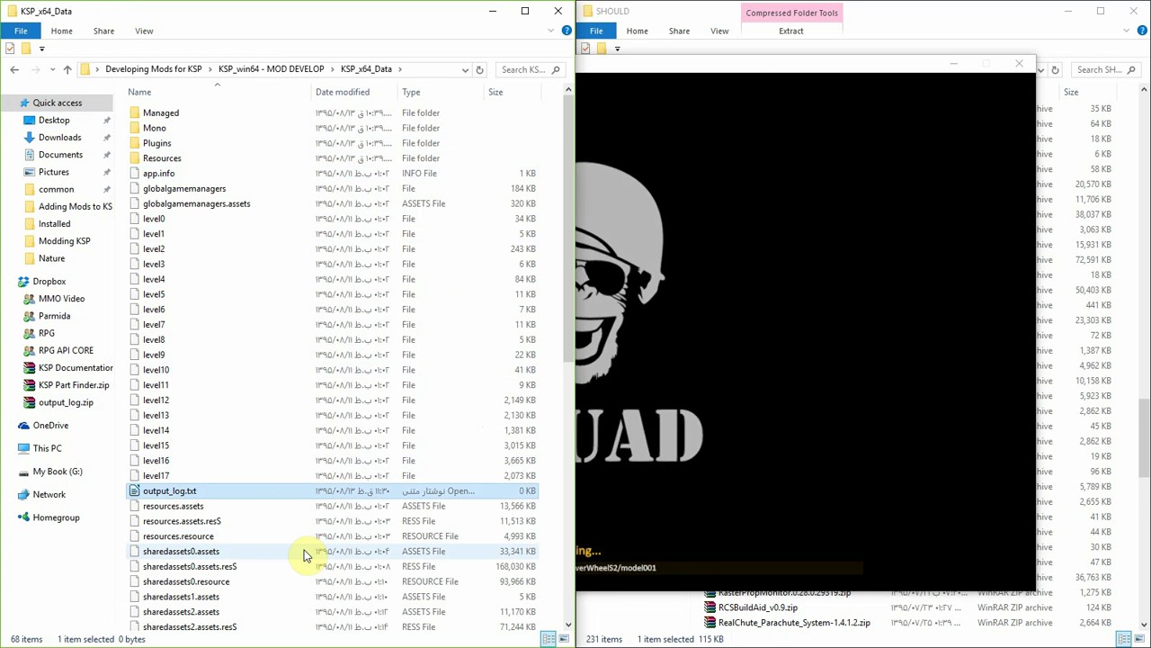
right_click(193, 493)
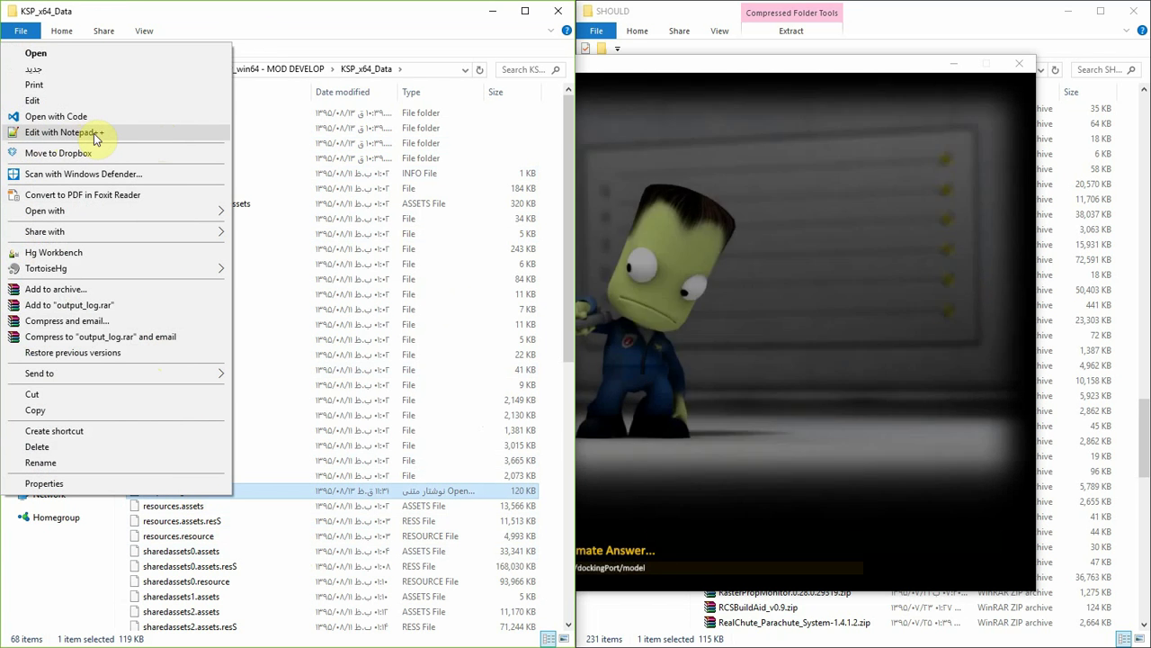
click(94, 133)
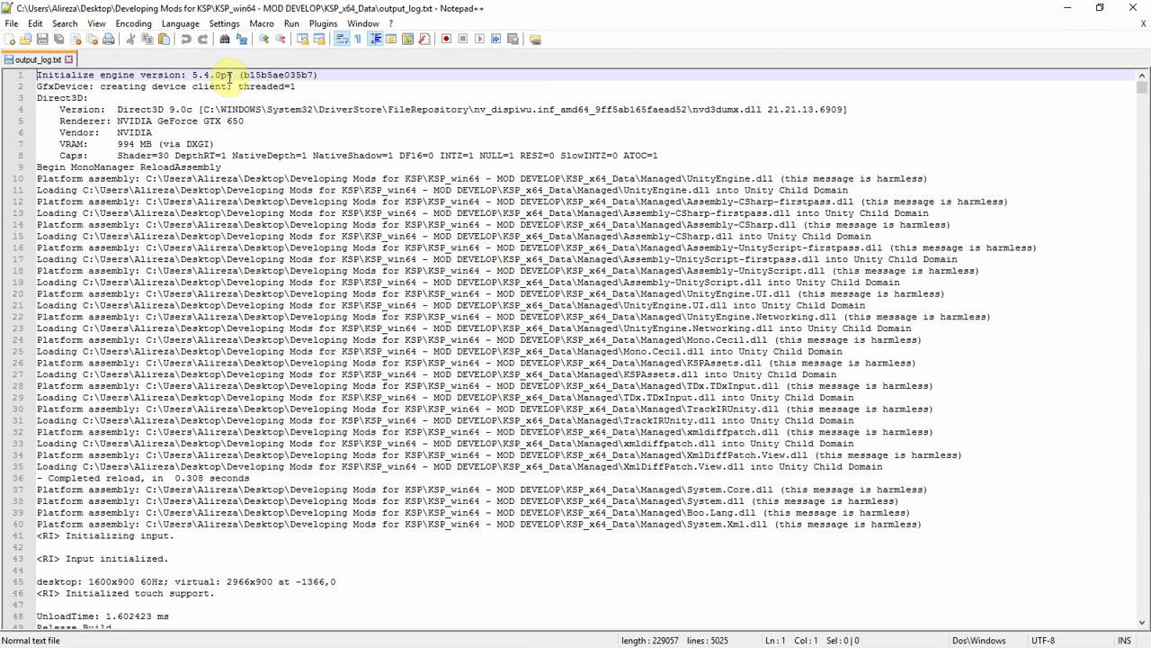
drag(233, 76, 191, 75)
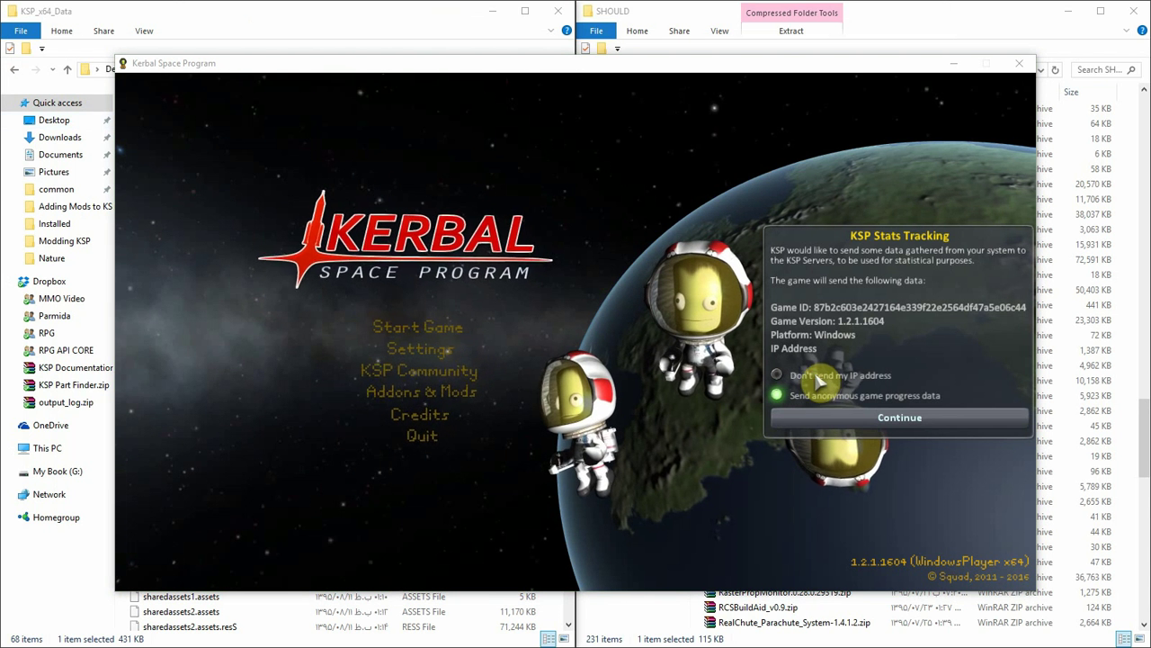
- Dismiss the KSP stats tracking dialog and lower the game's master volume to about 6% in the audio settings
click(899, 418)
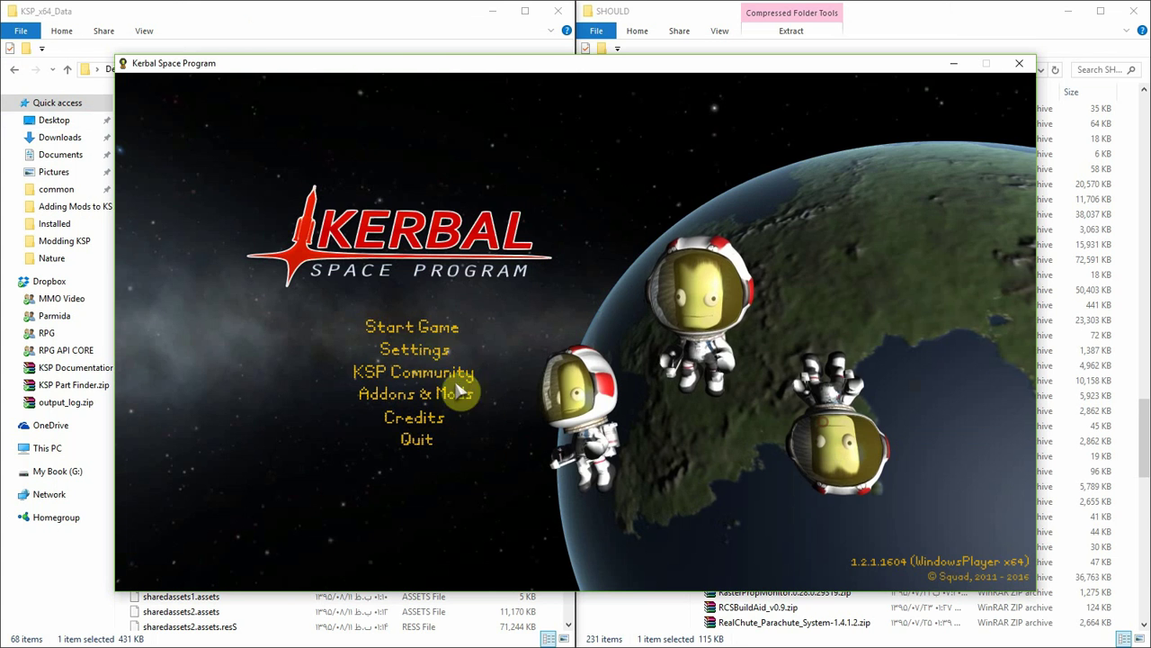
click(416, 347)
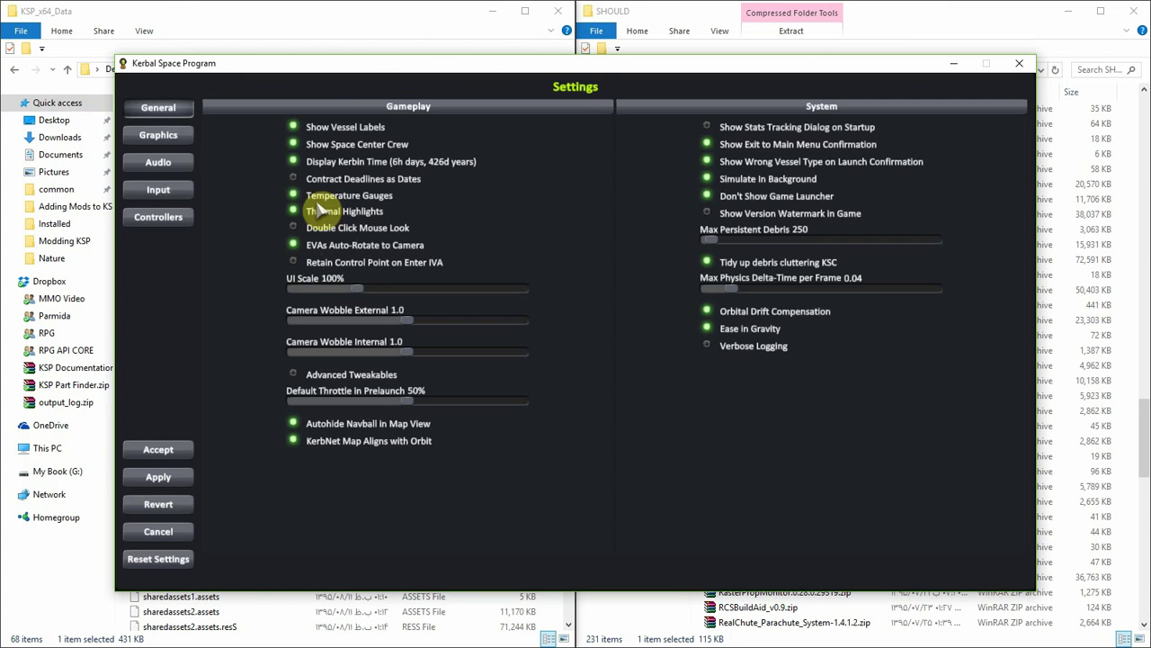
click(160, 162)
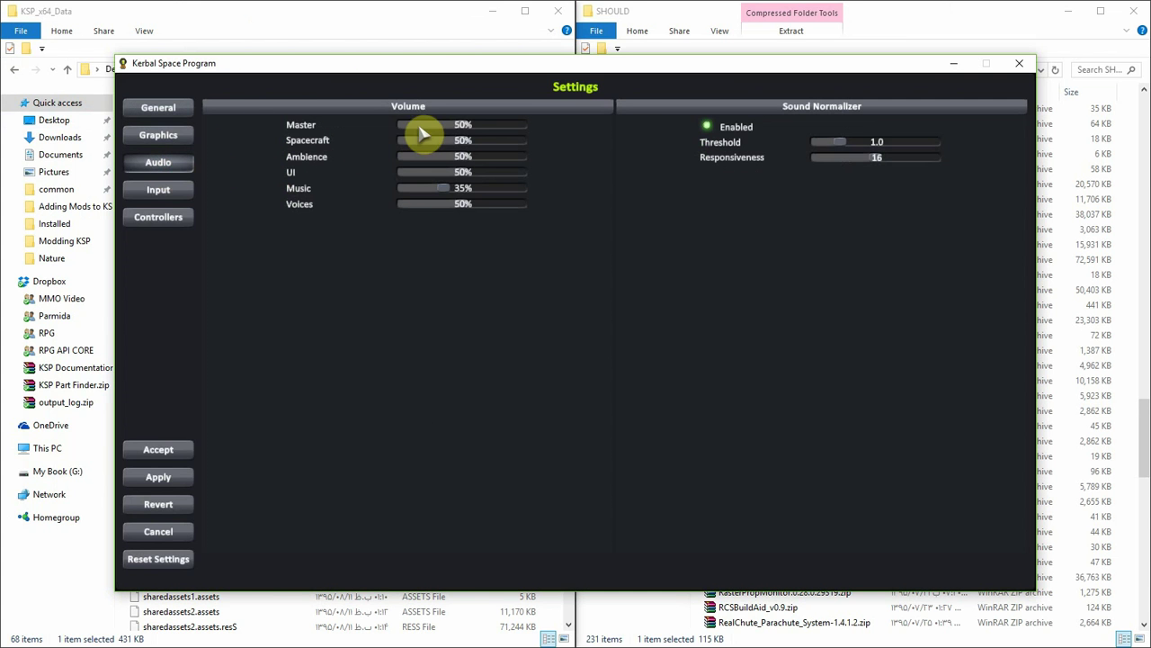
drag(419, 128, 409, 127)
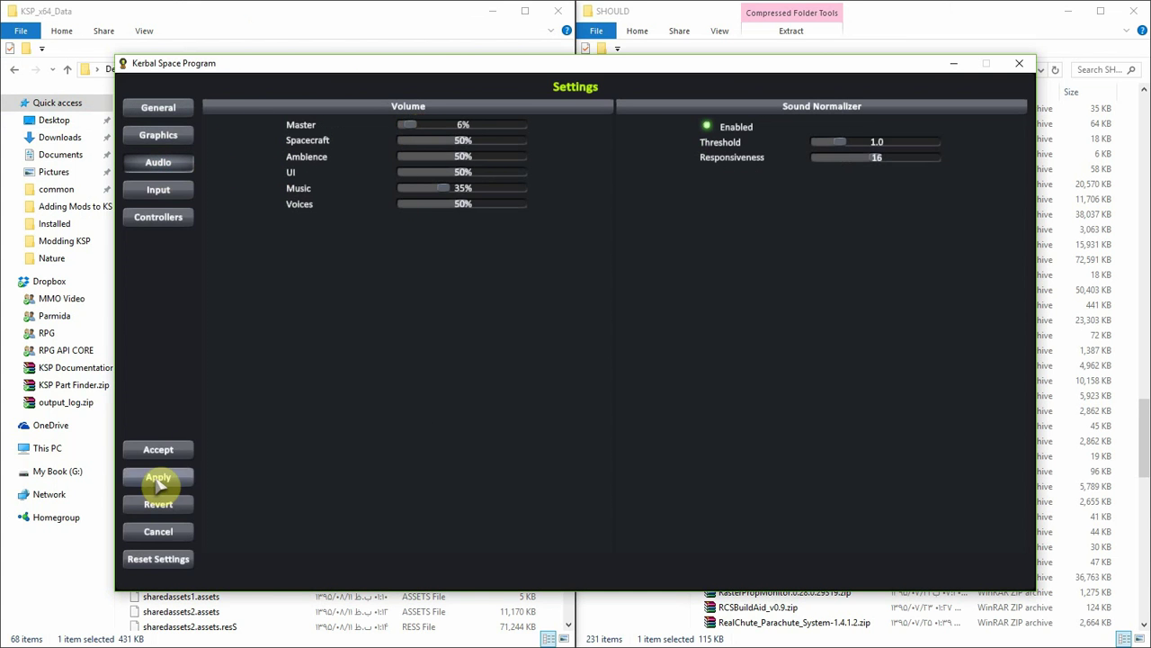
- In the graphics settings, set Terrain Detail to High, Scatter Density to 95% and Texture Quality to Full Res
click(171, 140)
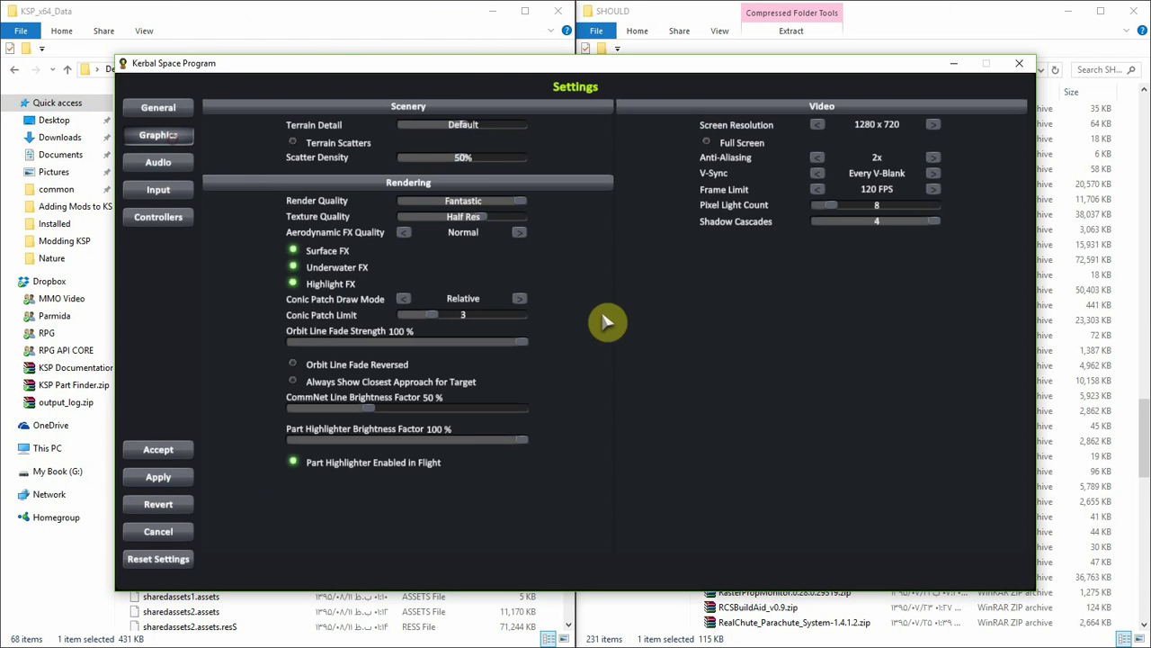
click(525, 157)
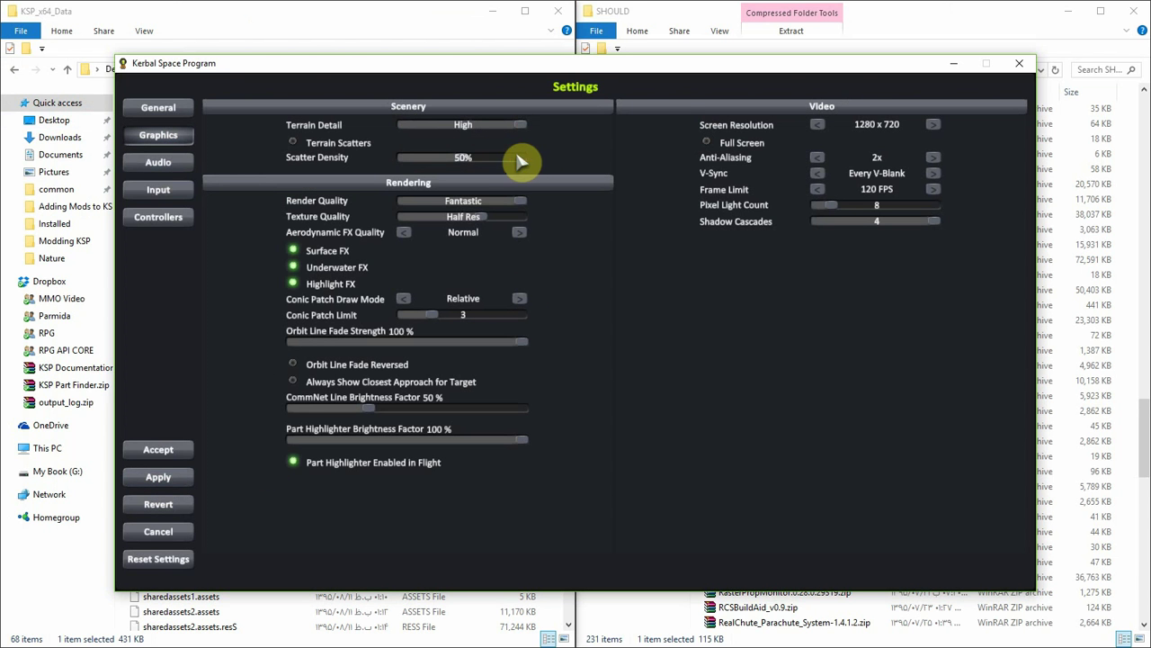
click(521, 217)
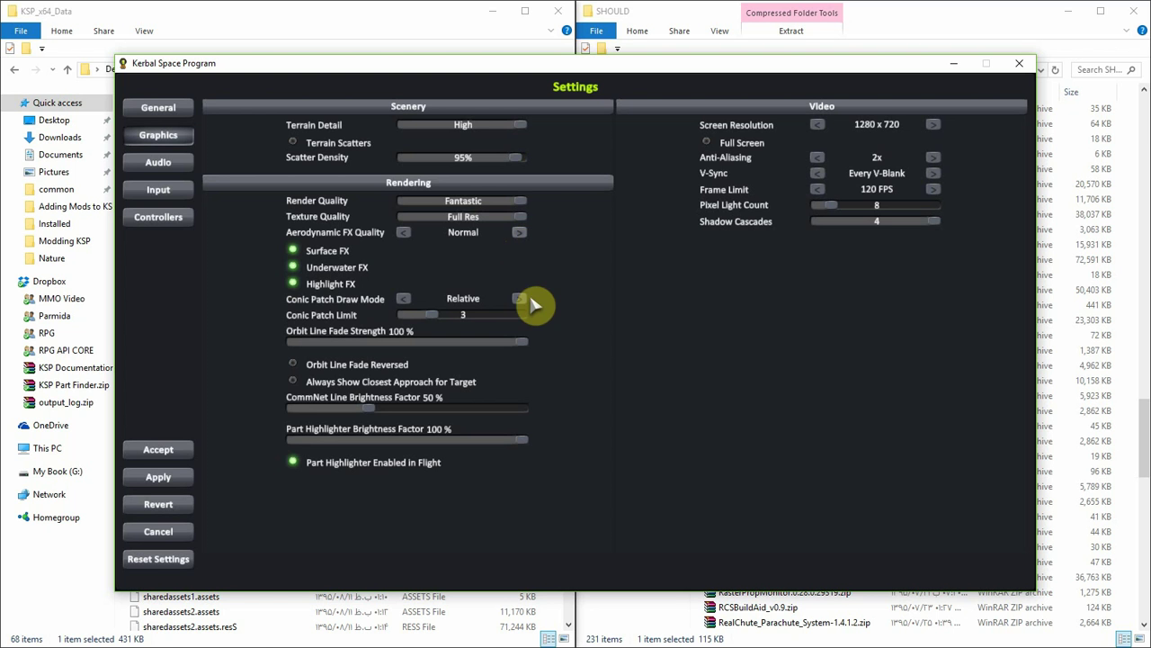
- Set Pixel Light Count to 63, Anti-Aliasing to 8x, V-Sync to Don't Sync and Frame Limit to 180 FPS, and accept the settings
click(937, 206)
click(933, 158)
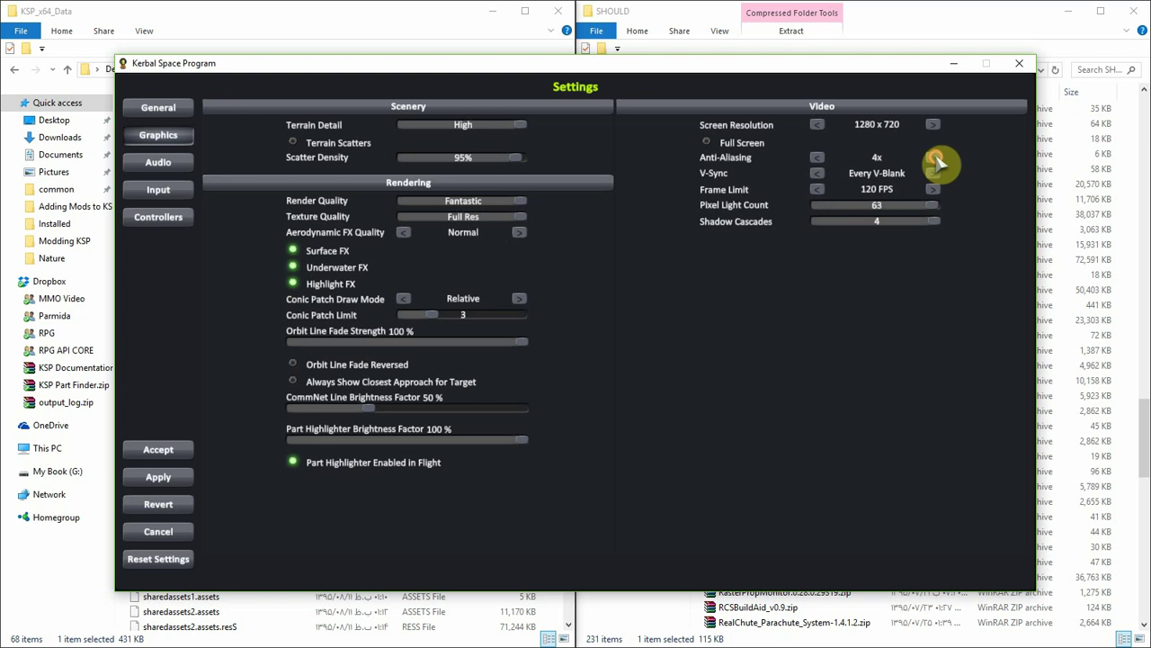
click(933, 159)
click(817, 173)
click(932, 191)
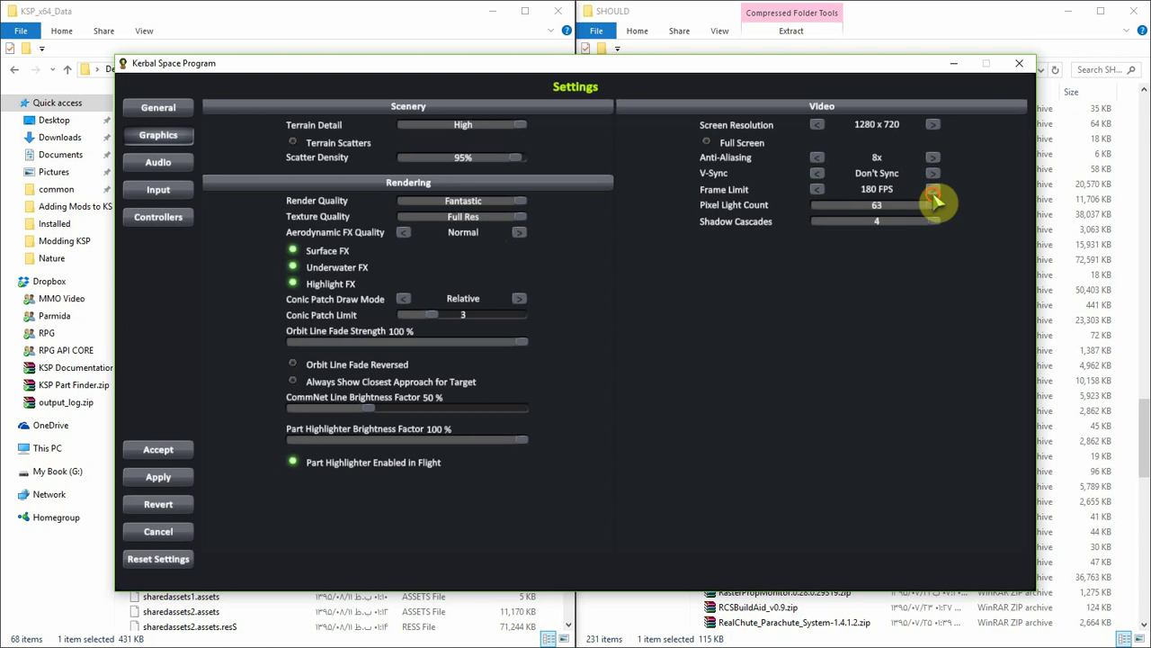
click(175, 449)
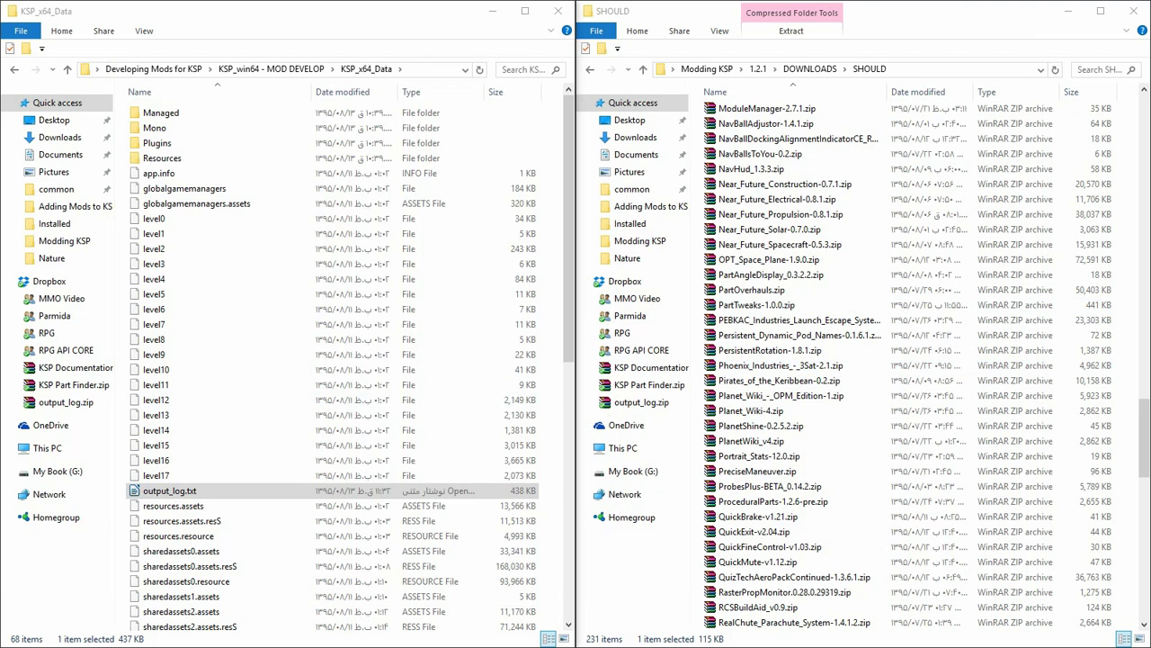
- Highlight the Unity engine version in output_log.txt once more and reopen the log from the KSP_x64_Data folder
drag(0, 81, 624, 83)
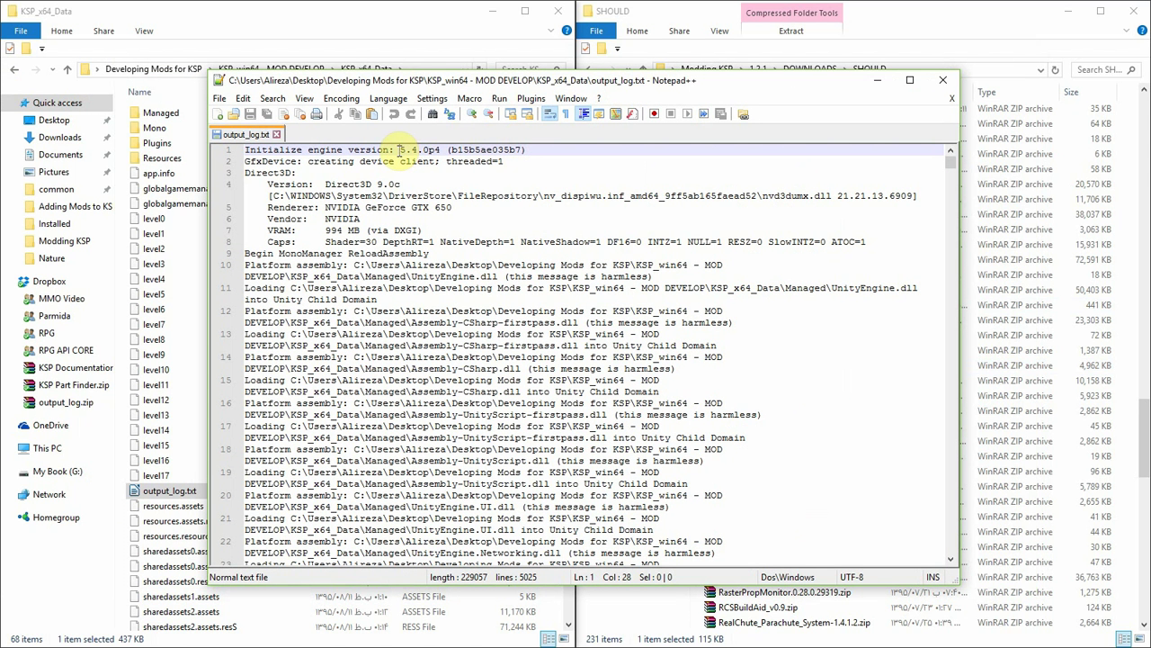
drag(399, 150, 441, 151)
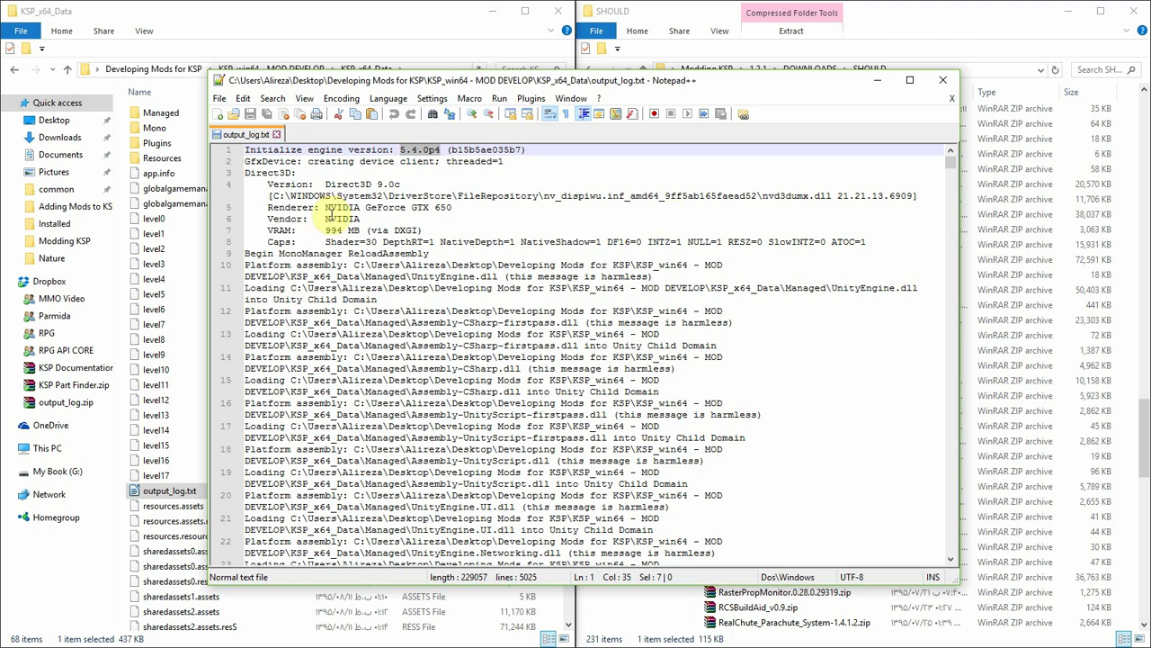
drag(619, 85, 373, 119)
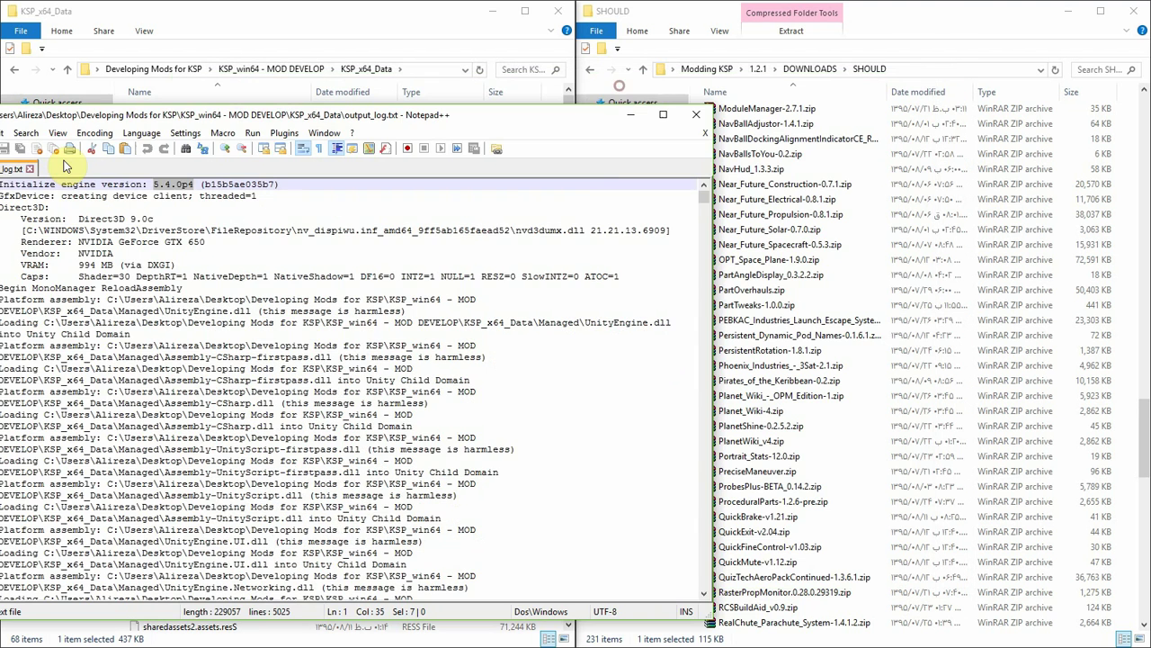
drag(64, 165, 0, 175)
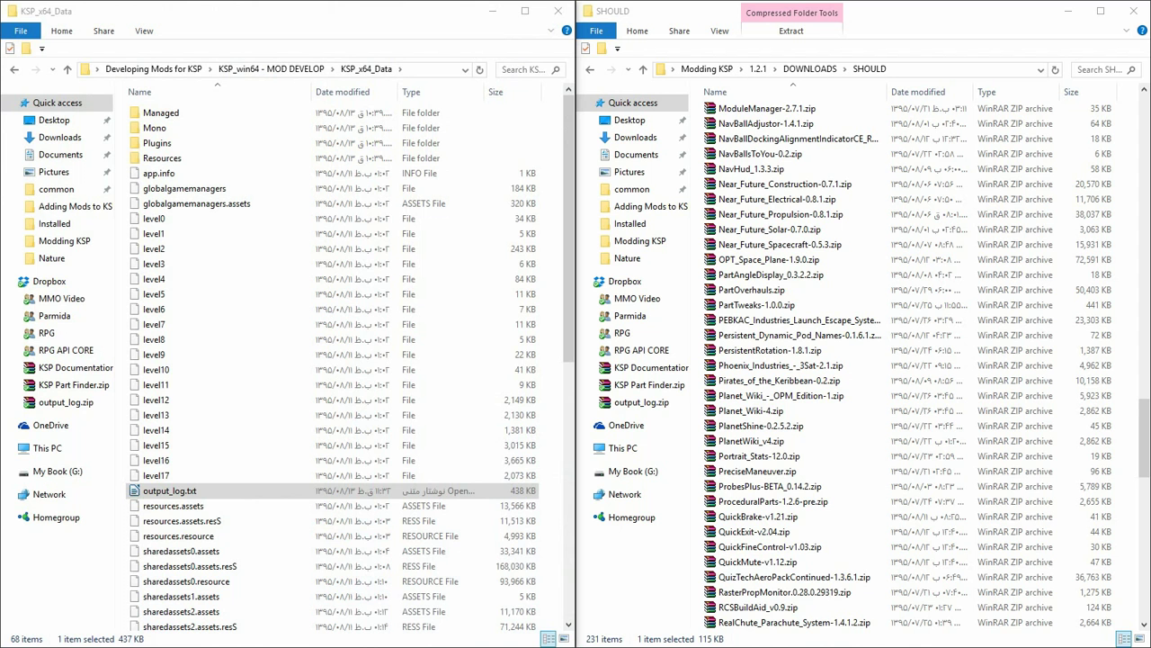
click(205, 493)
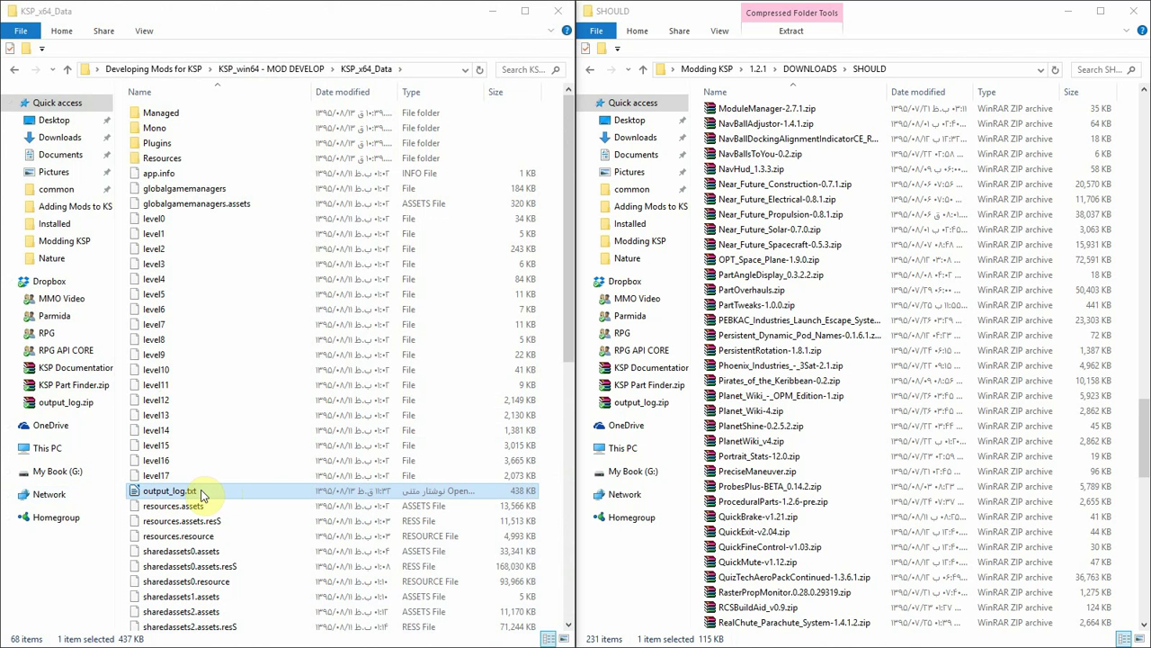
double_click(201, 494)
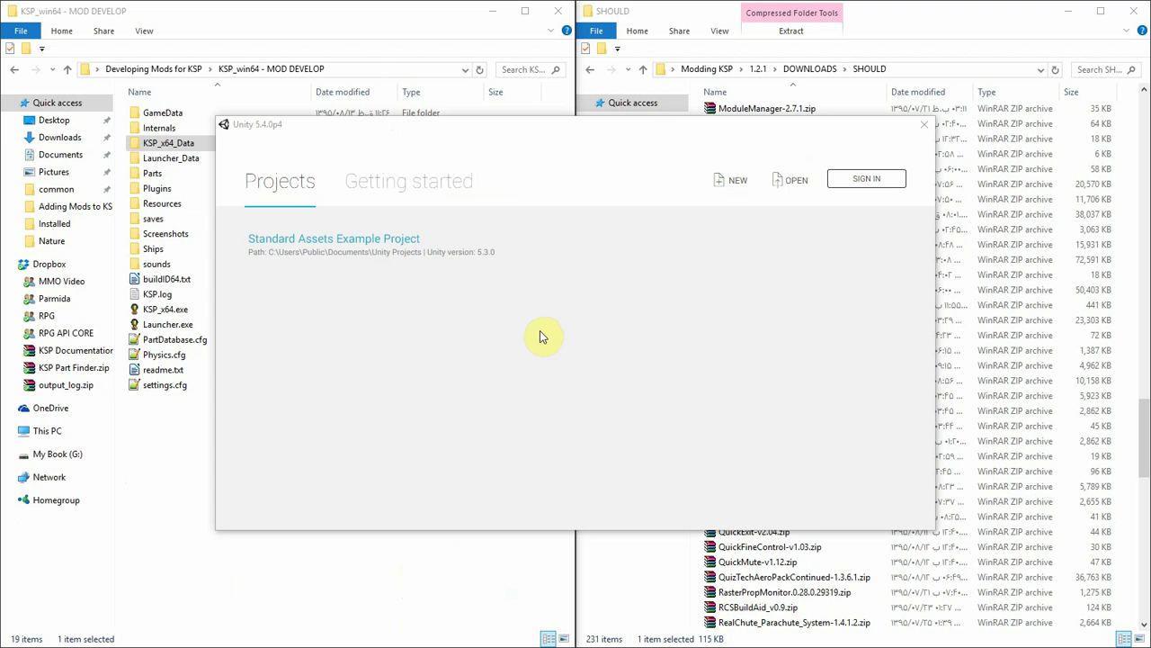
- Start a new 3D project in Unity 5.4.0p4 and name it KSP MODDING
click(732, 184)
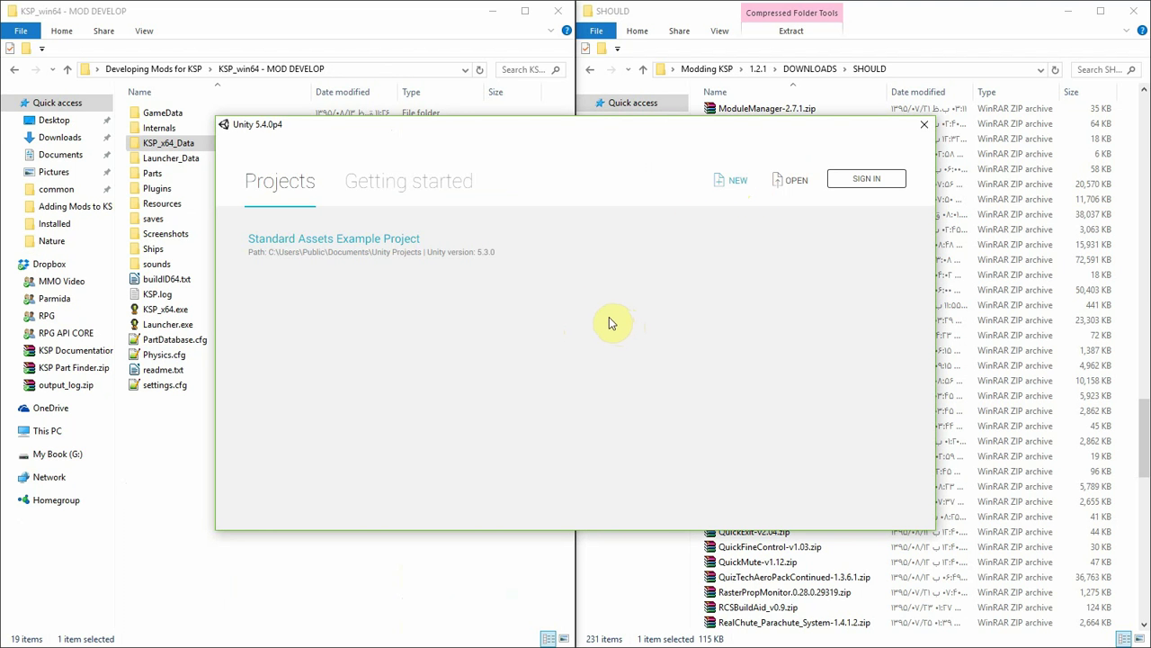
click(736, 180)
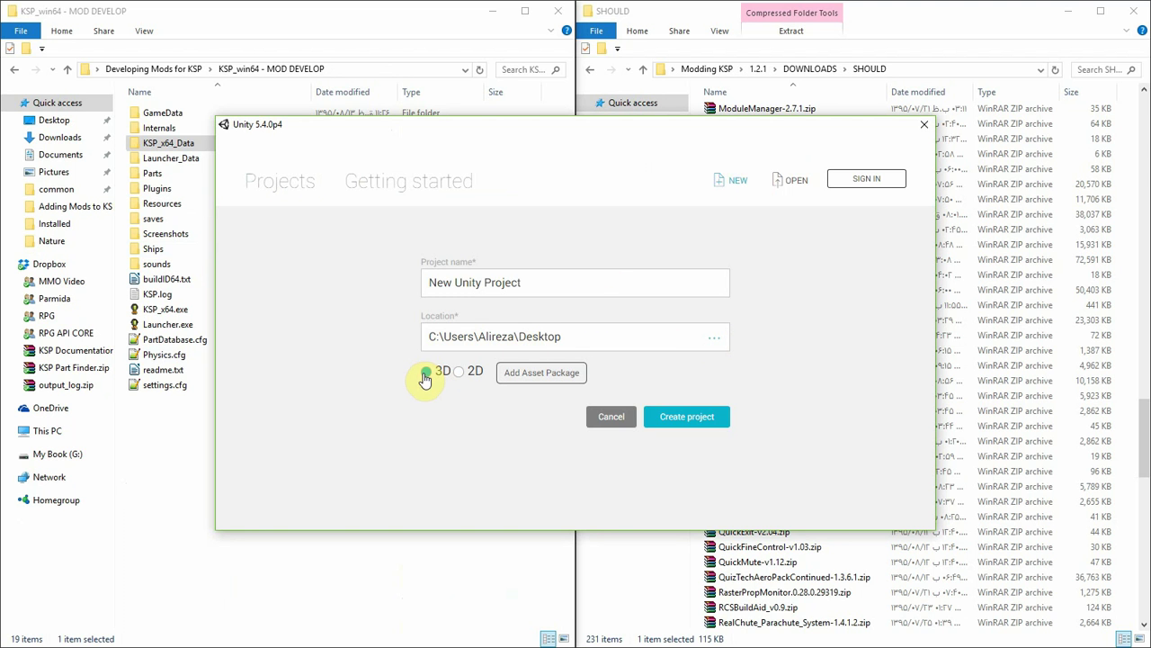
drag(619, 285, 298, 270)
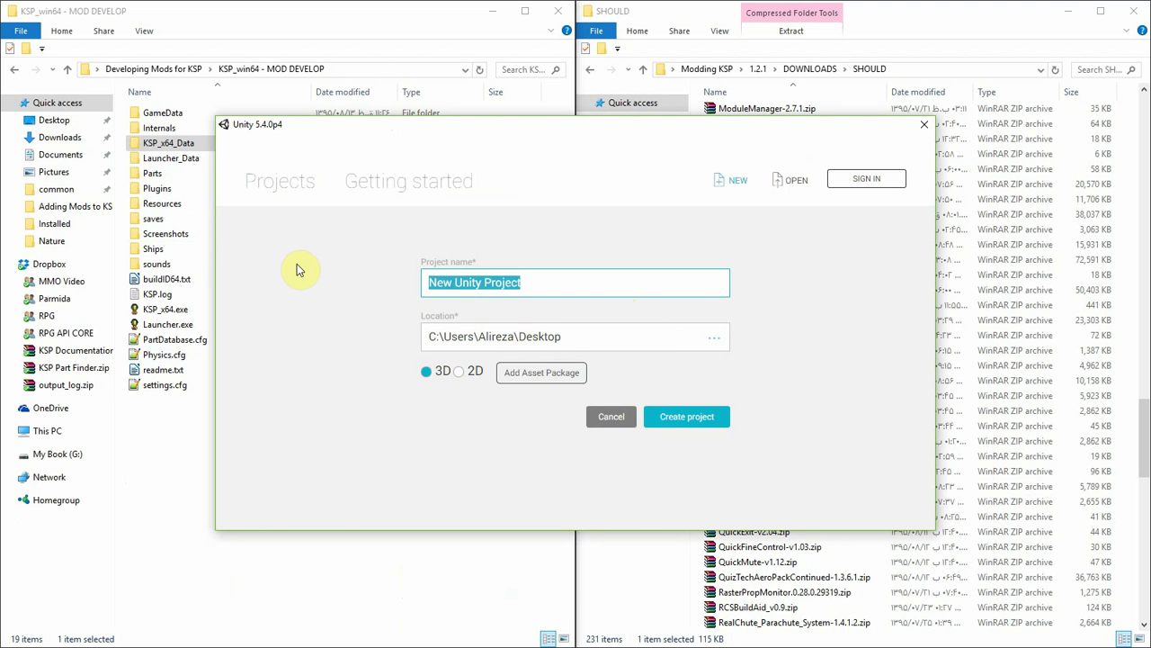
text(KSP MODDING)
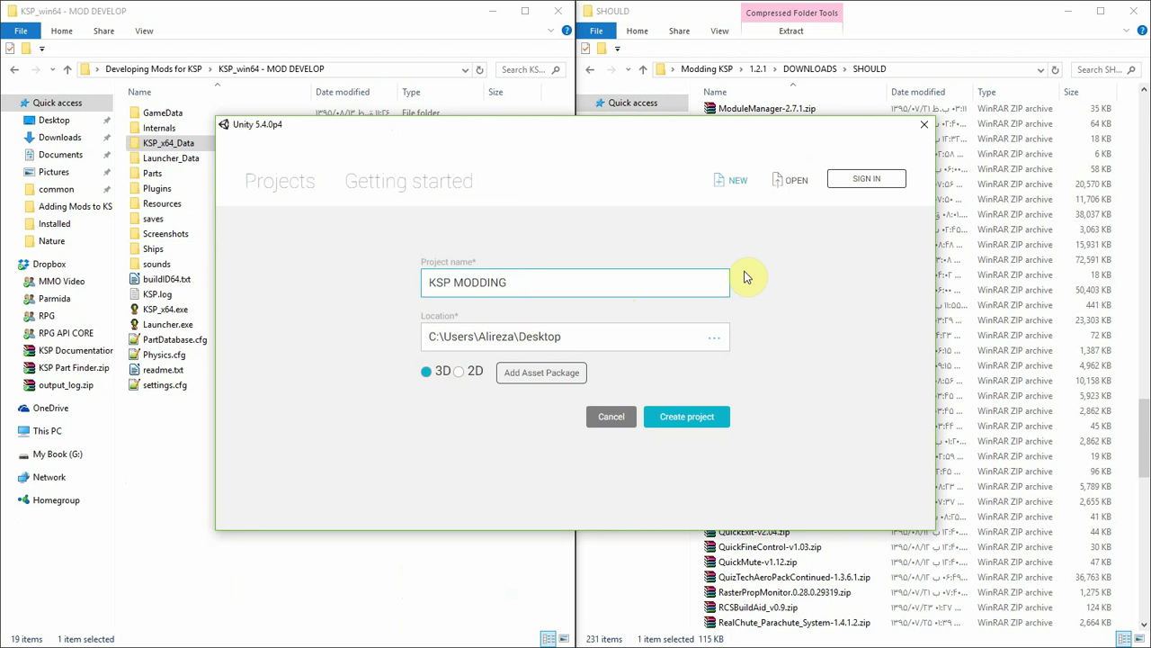
- Set the new project's location to the Developing Mods for KSP folder on the Desktop and create the project
click(712, 337)
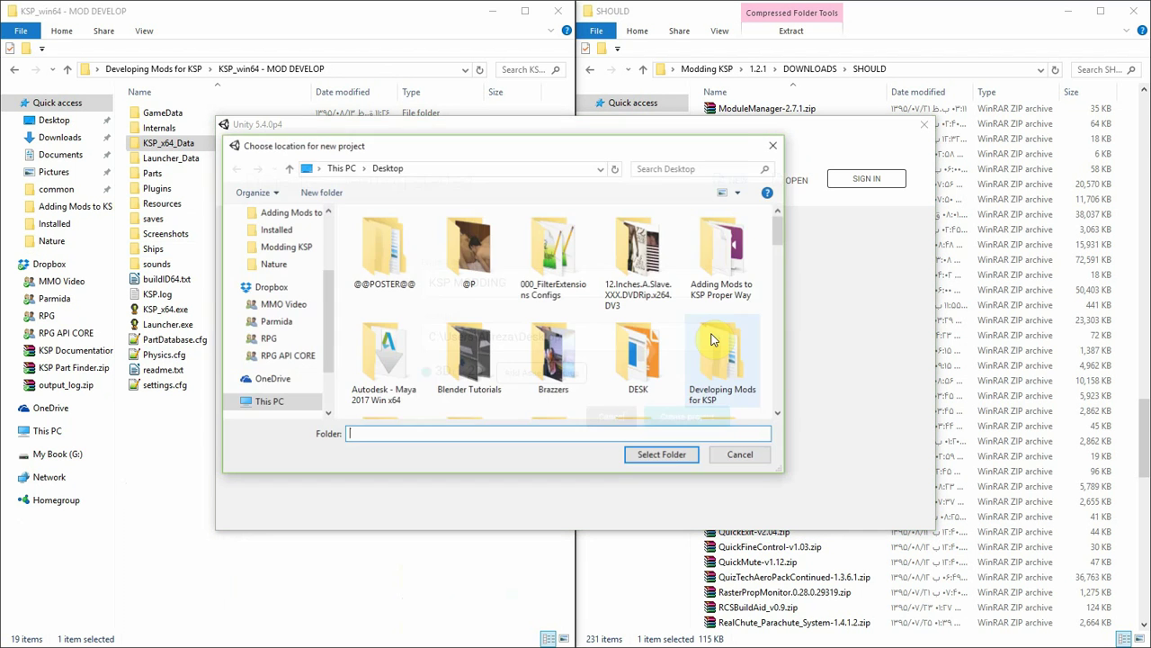
mouse_move(782, 226)
mouse_down()
mouse_move(782, 262)
mouse_move(783, 226)
mouse_up()
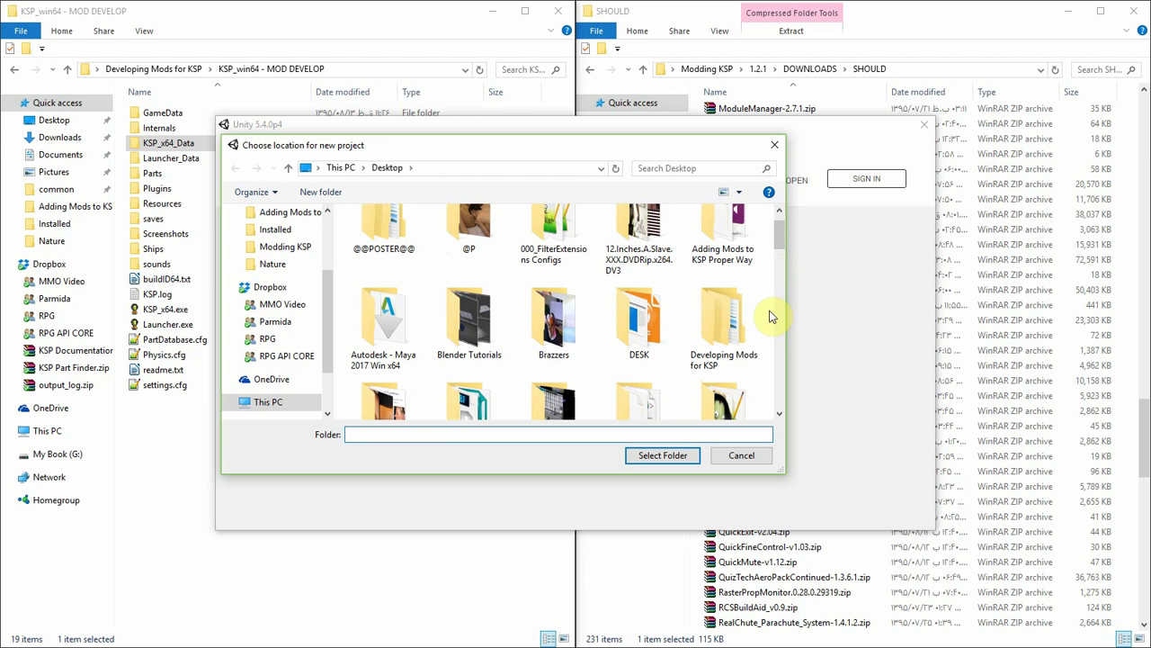
double_click(724, 322)
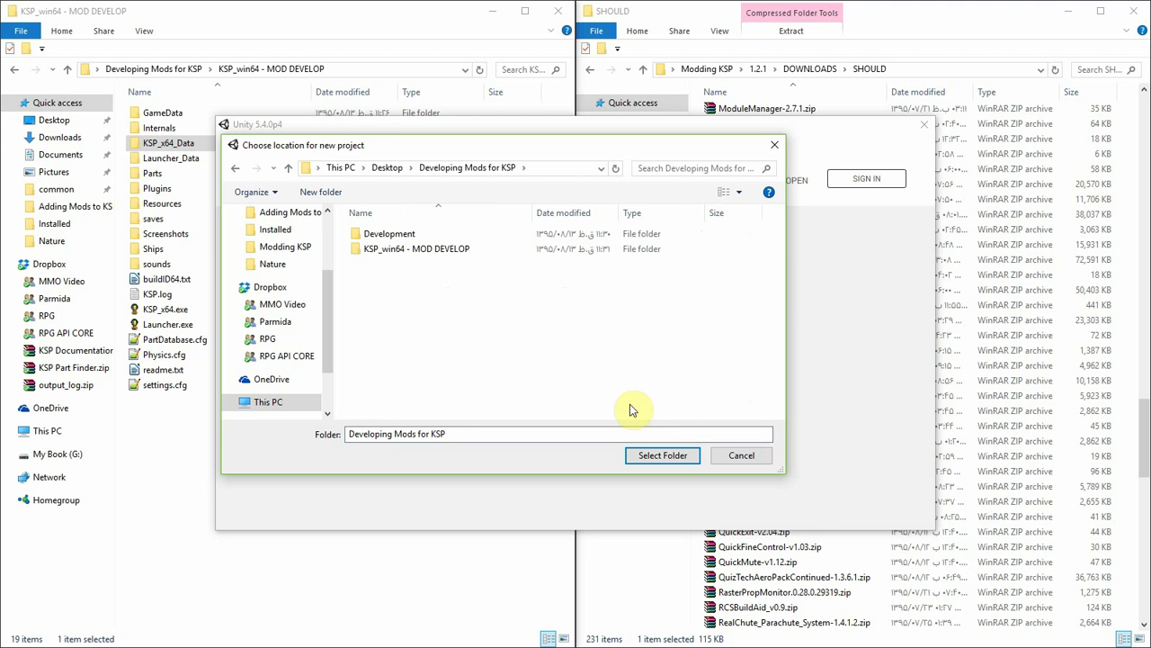
click(663, 455)
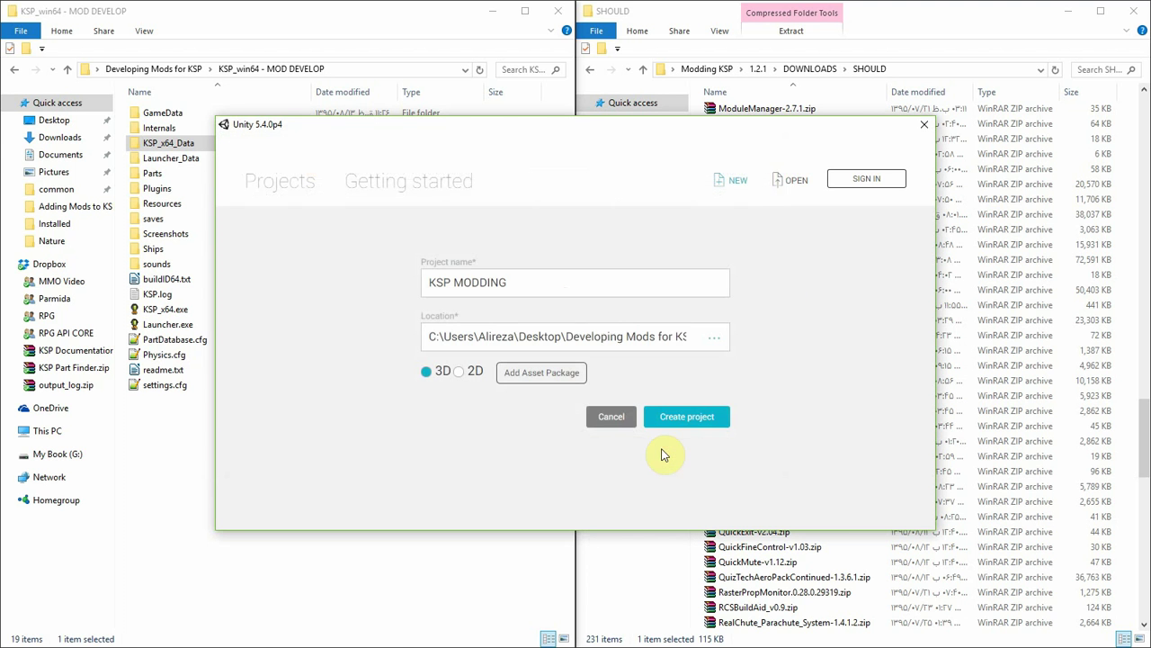
click(425, 284)
key(ctrl+a)
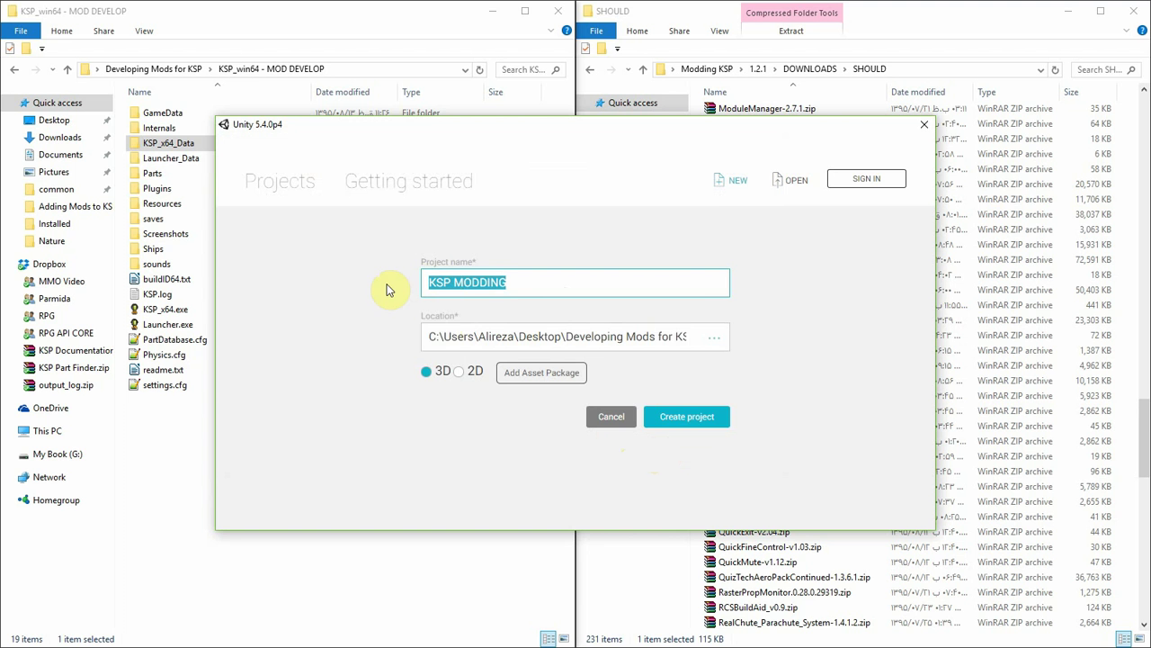
click(693, 426)
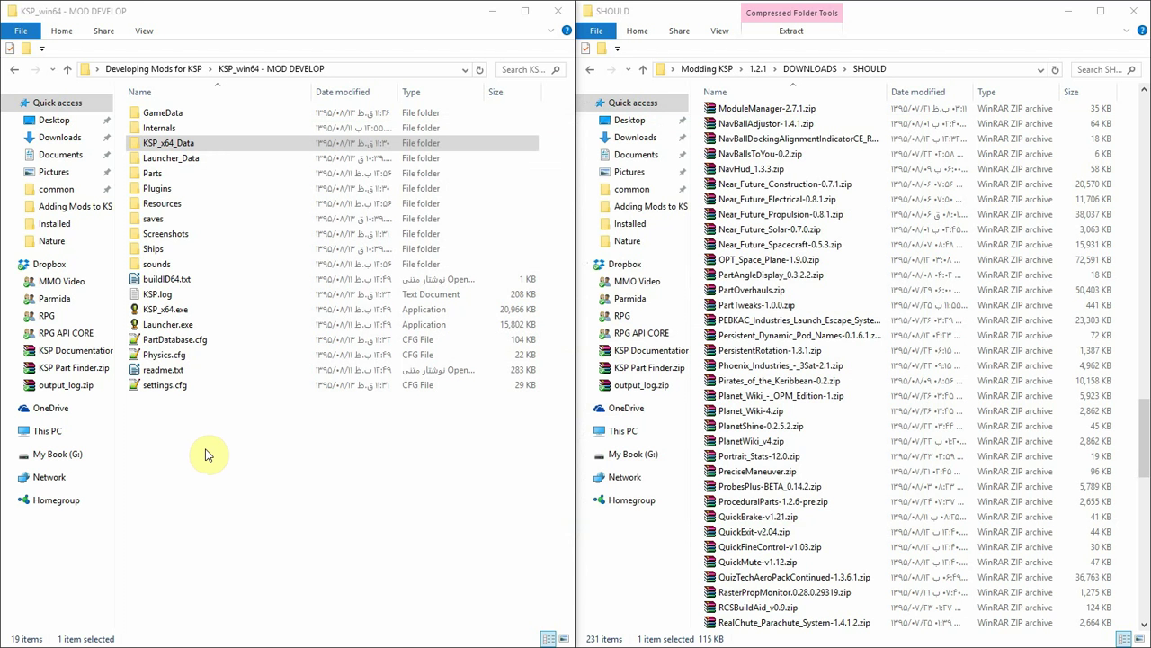
- Go to the Developing Mods for KSP folder in File Explorer and look through the contents of its KSP MODDING project folder
click(171, 69)
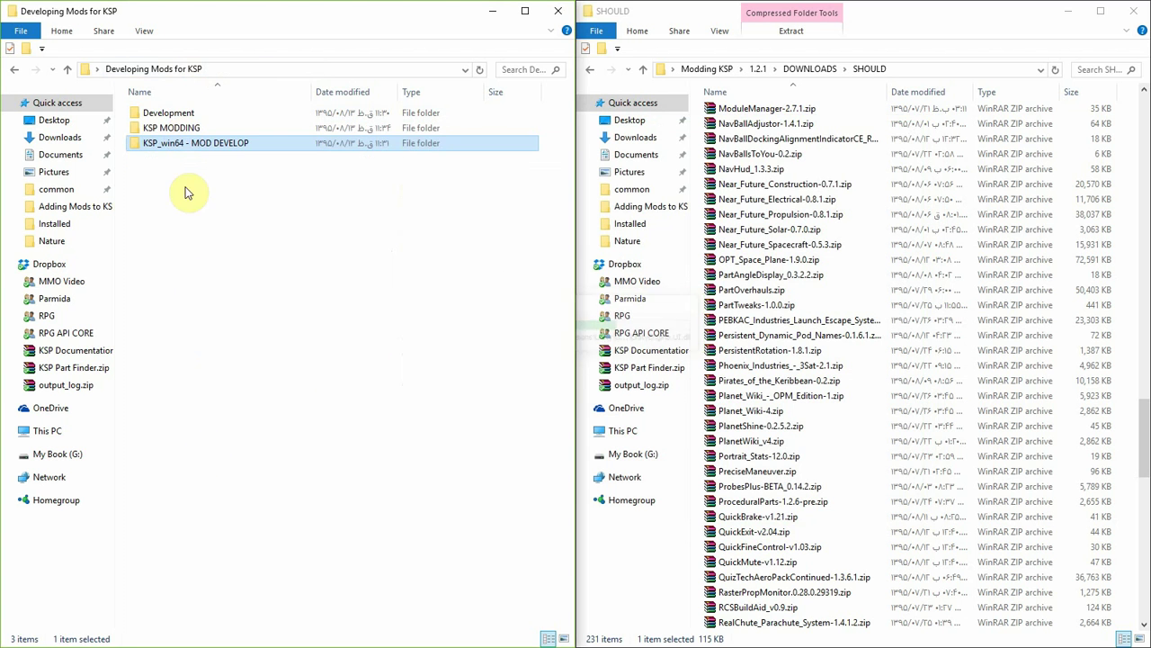
click(220, 256)
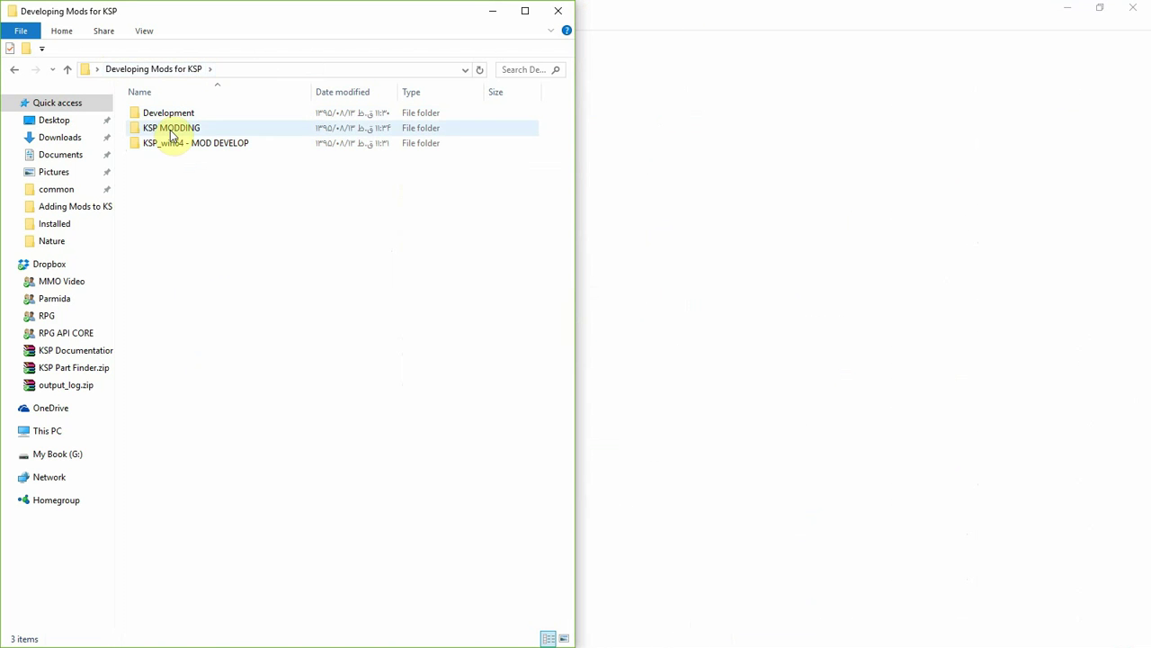
click(170, 131)
double_click(194, 133)
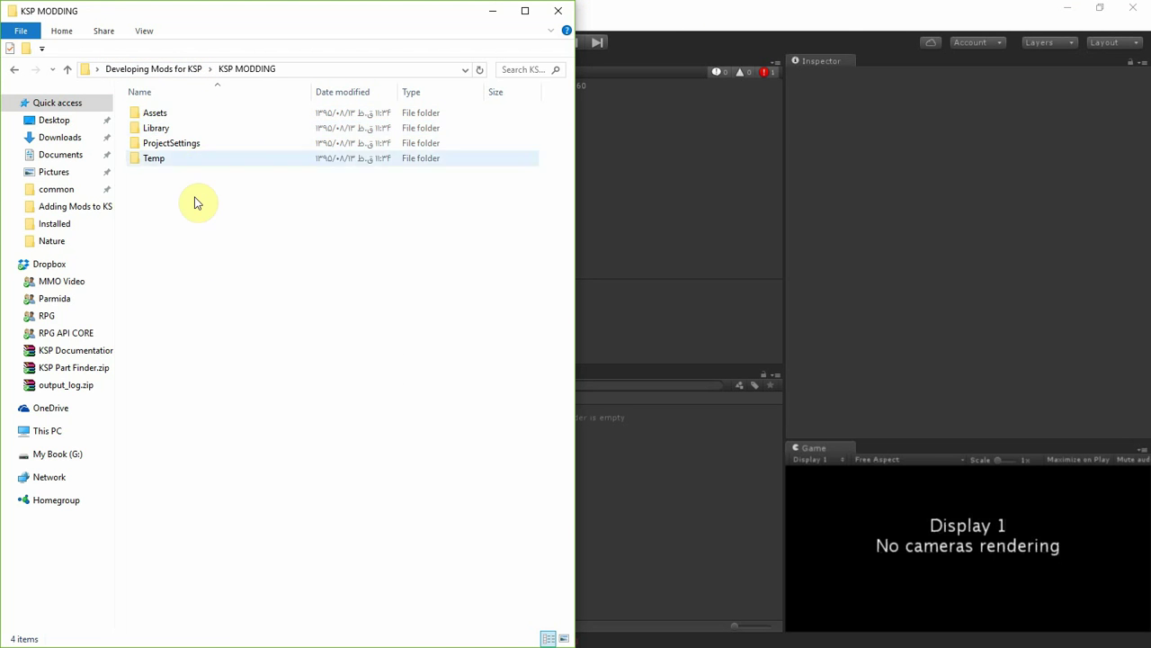
drag(184, 201, 141, 114)
click(229, 259)
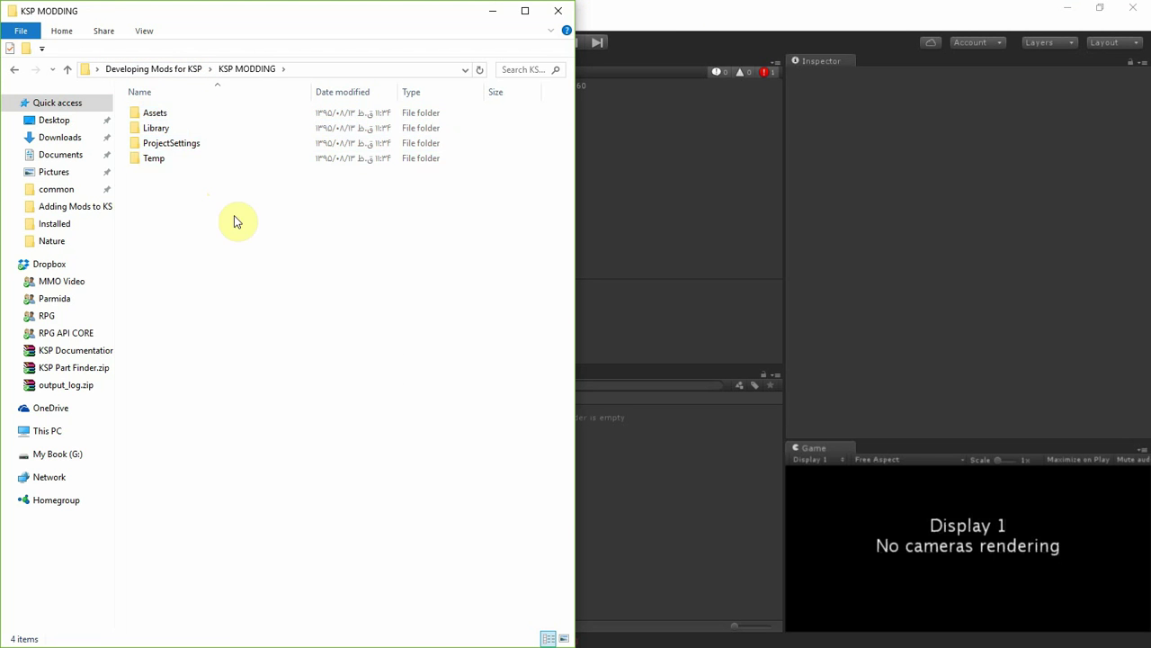
click(183, 72)
- Switch to the Unity editor, clear the console messages, and turn off scene lighting in the Scene view
click(708, 16)
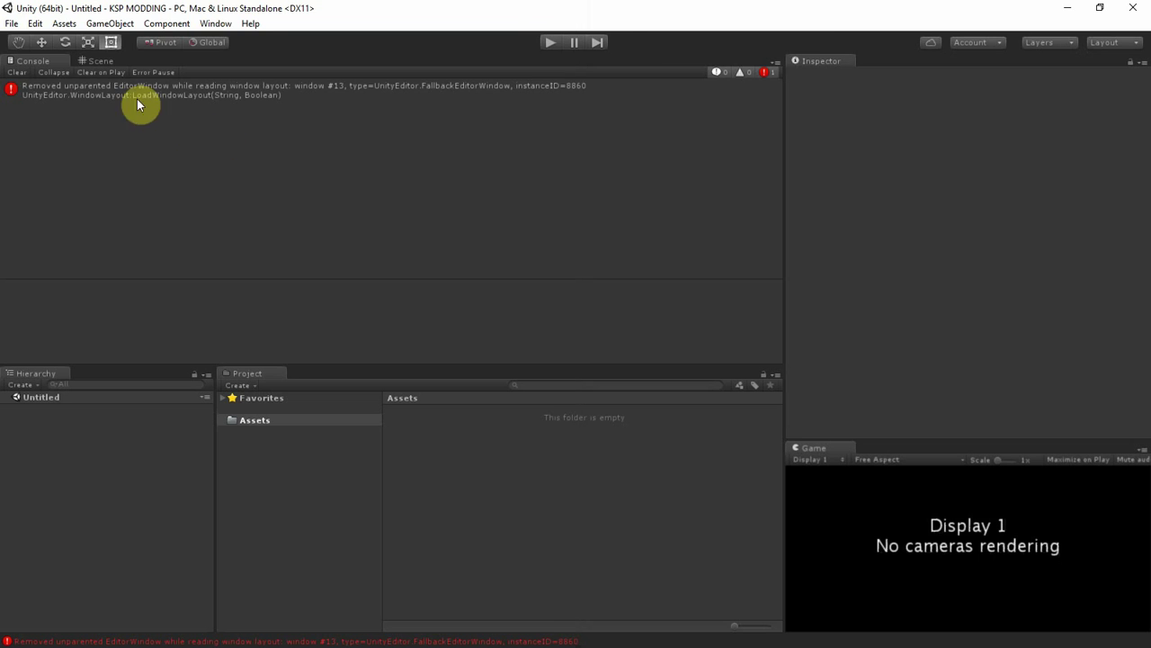
click(27, 73)
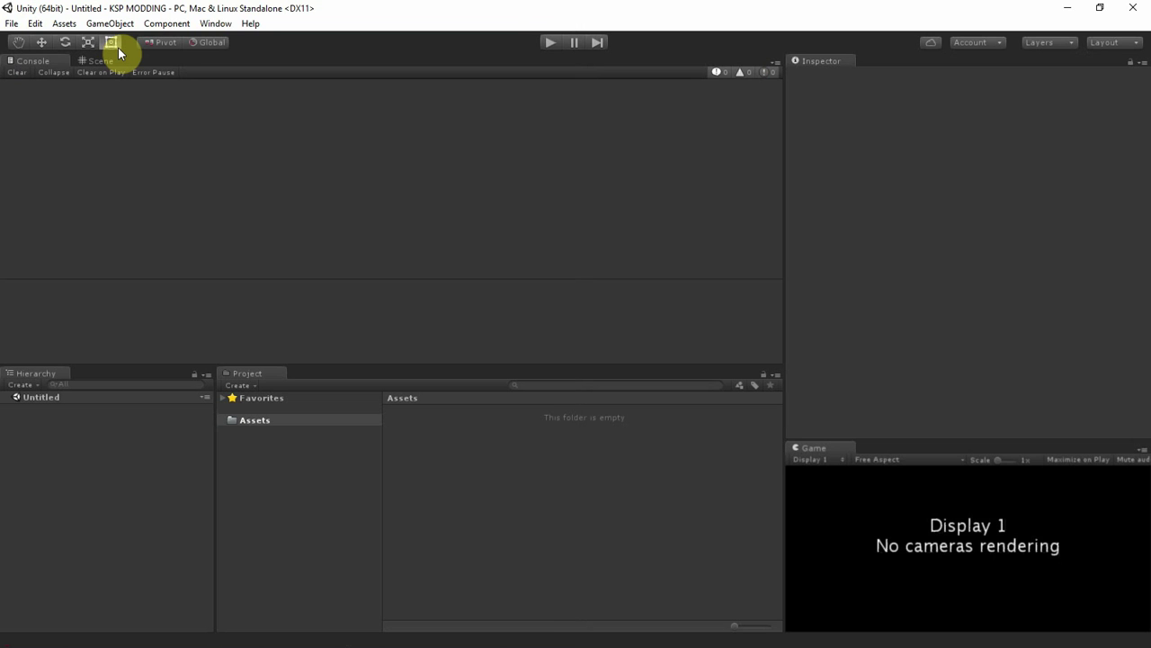
click(101, 63)
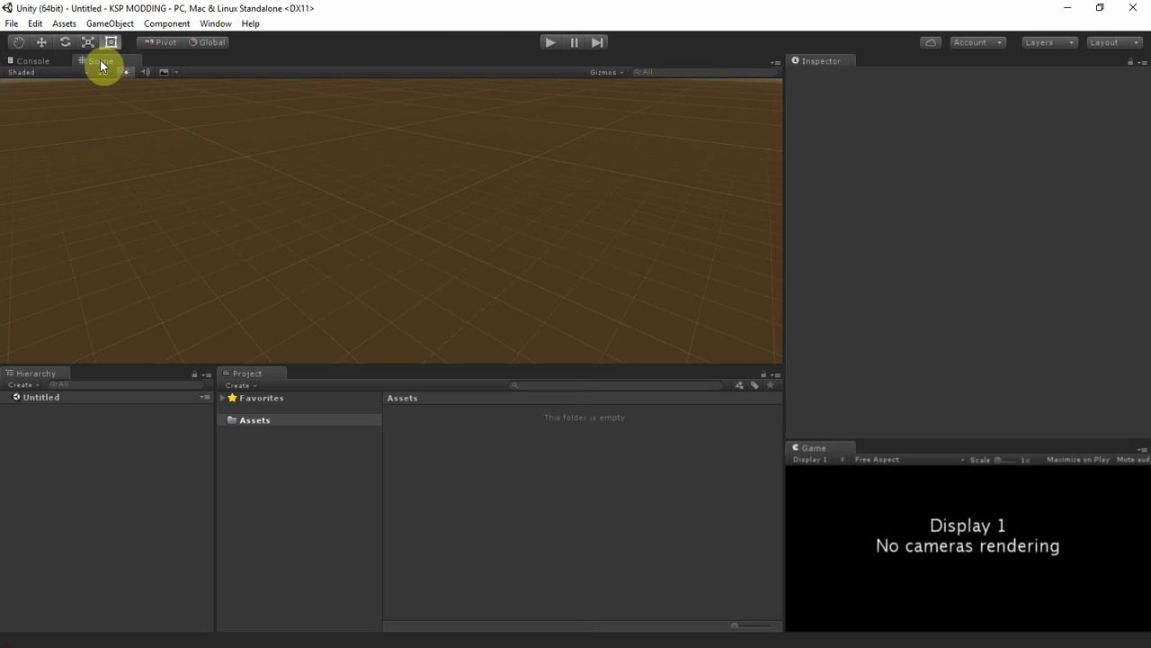
click(39, 63)
click(90, 61)
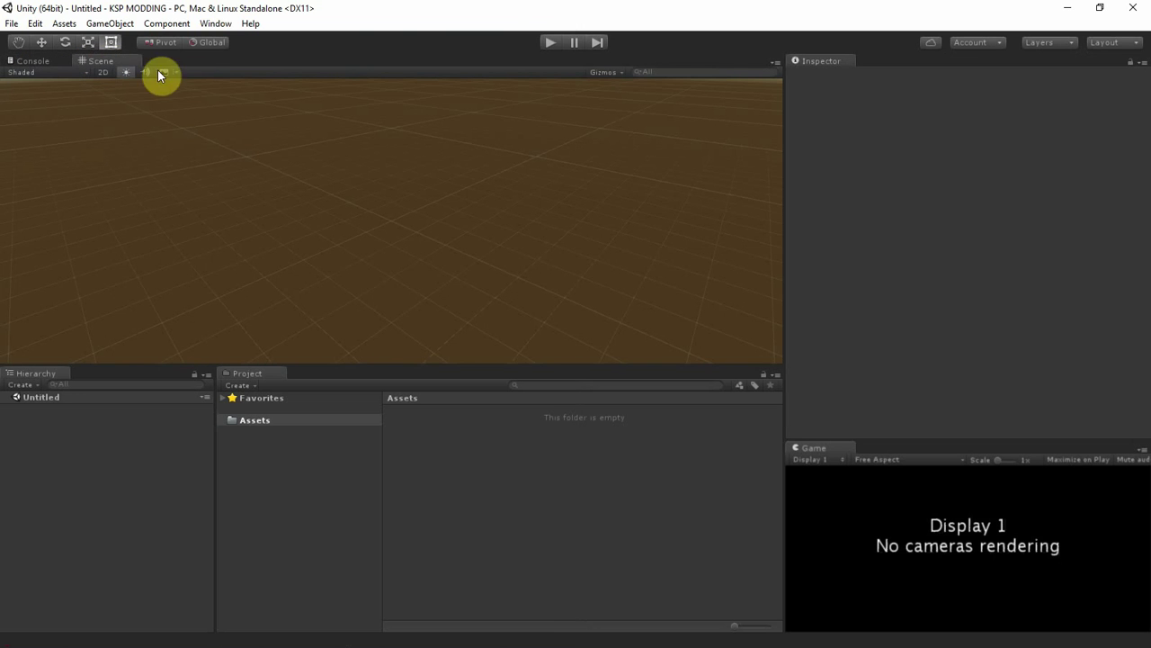
click(127, 72)
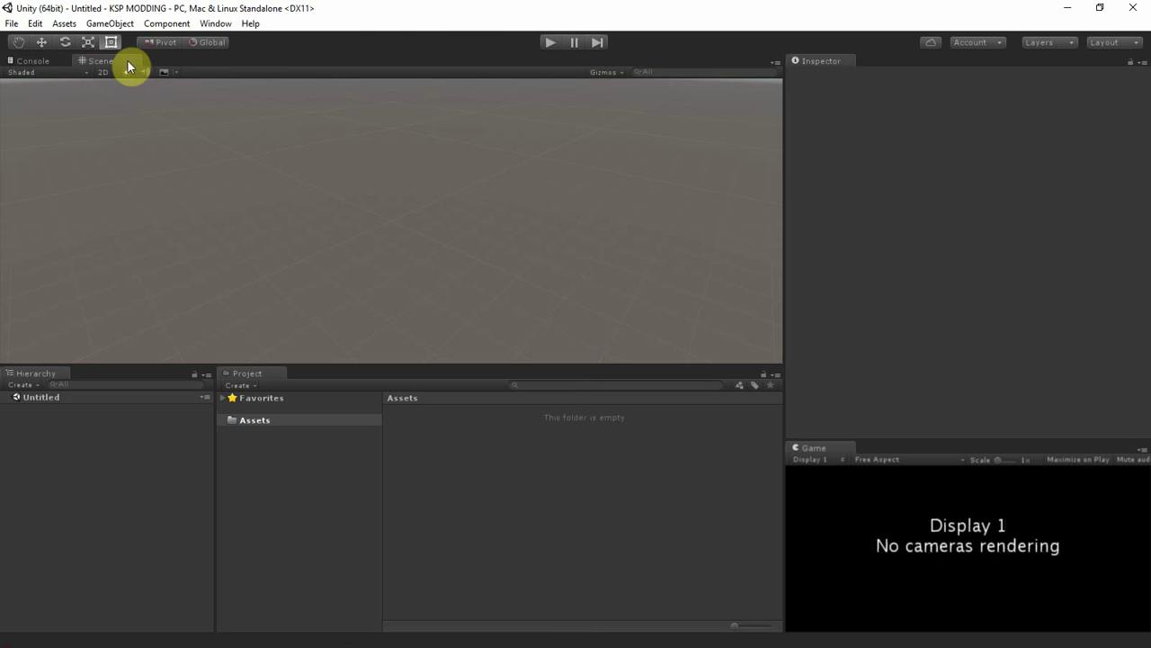
- Dock the Console panel next to the Project panel and bring the Project panel to the front
drag(122, 61, 157, 70)
drag(34, 62, 395, 376)
click(241, 375)
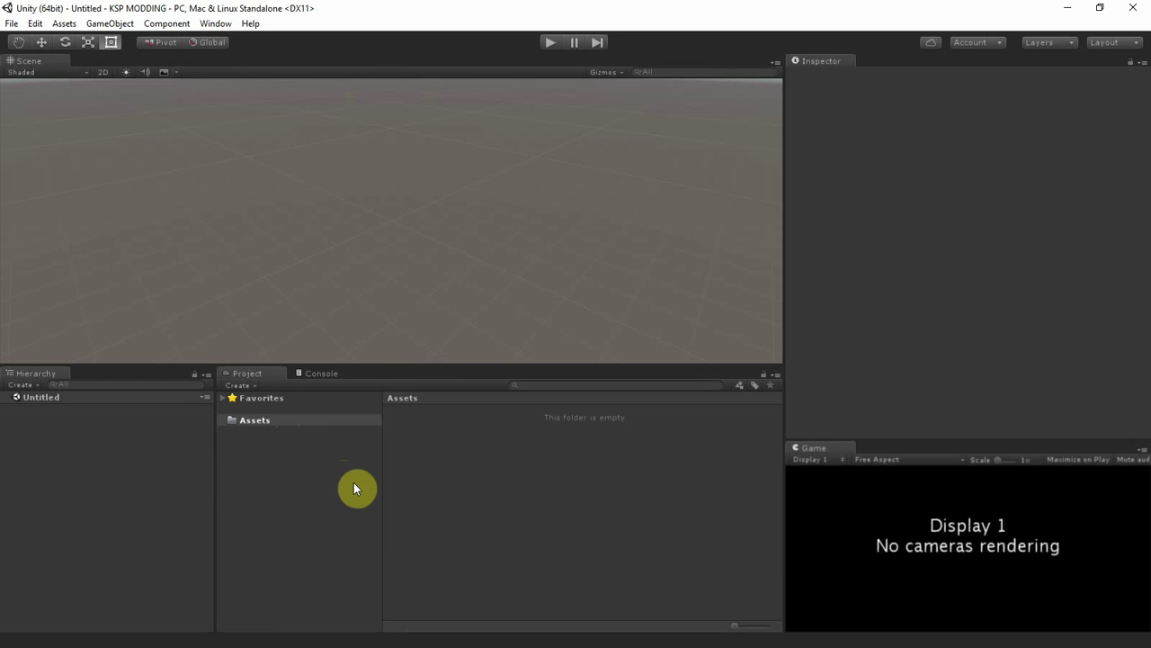
- Create a folder named Models in the project's Assets folder
click(326, 478)
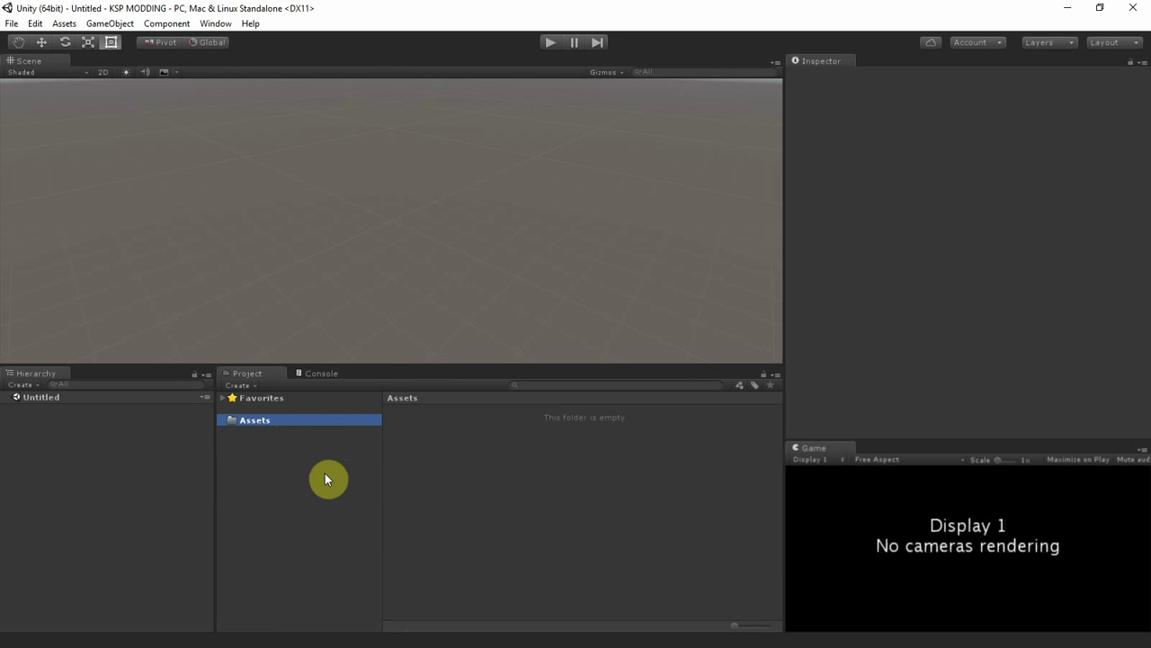
right_click(420, 465)
mouse_move(562, 203)
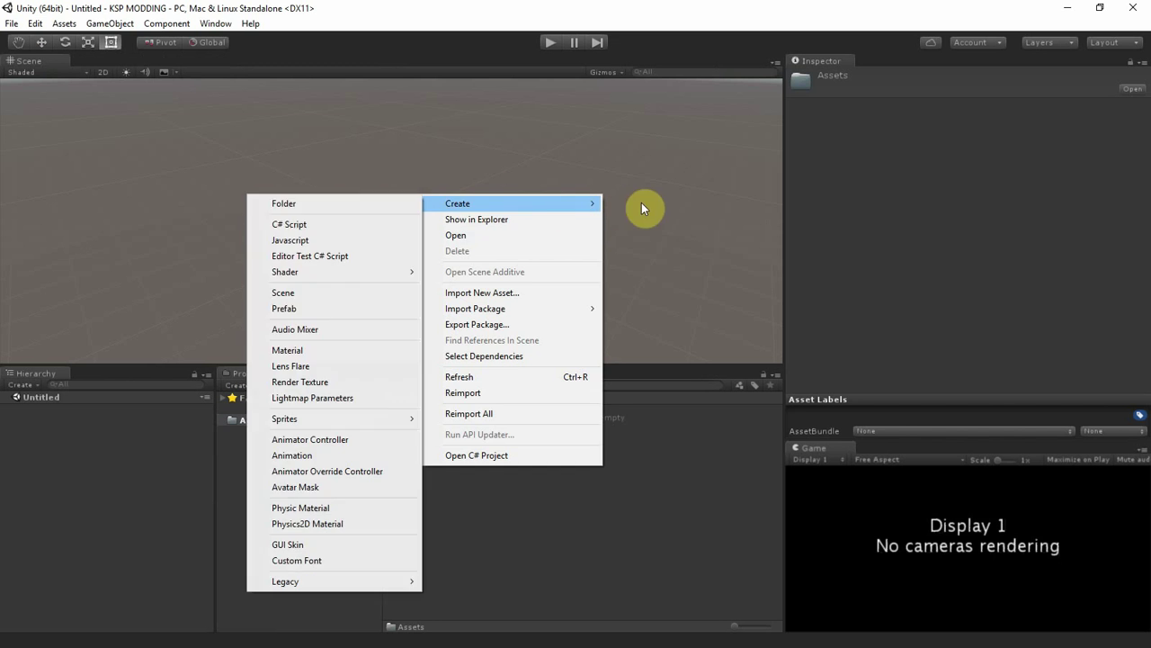
click(304, 209)
text(Mo)
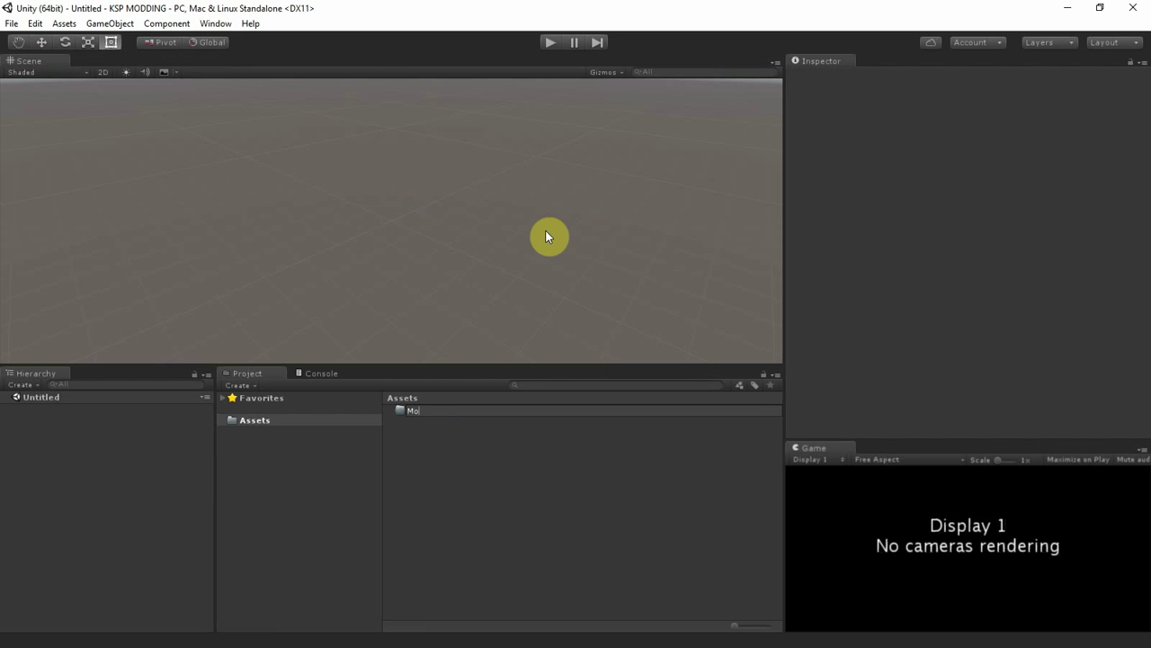
text(dels)
key(Return)
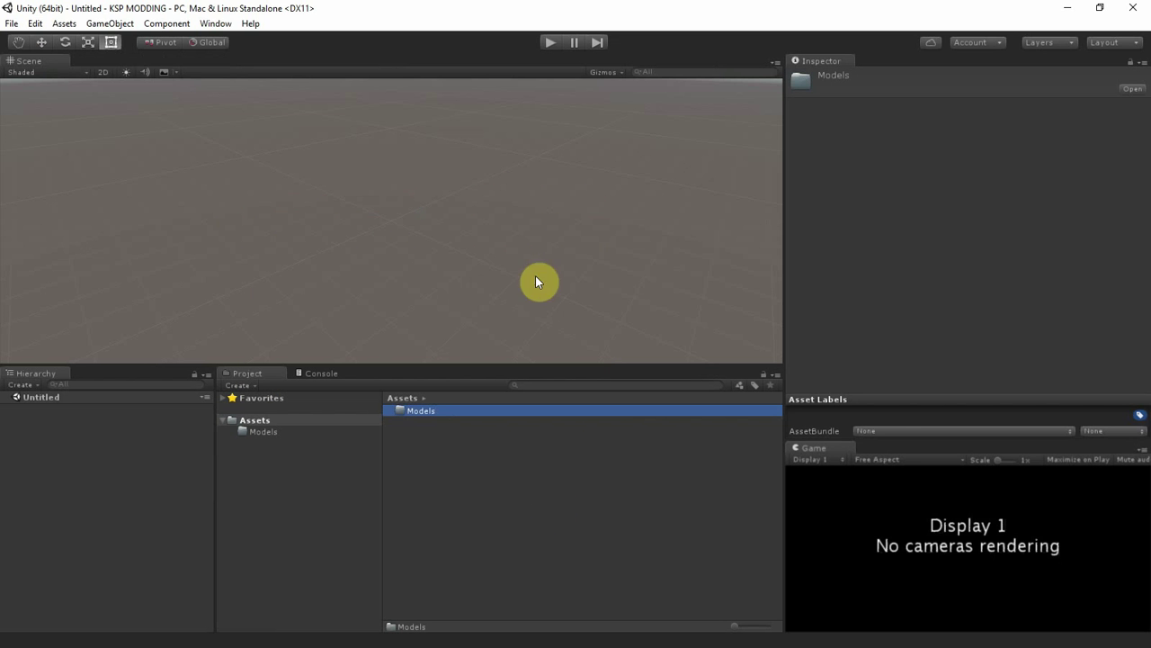
- Create a folder named Textures in Assets, alongside the Models folder
click(527, 505)
right_click(526, 502)
mouse_move(627, 238)
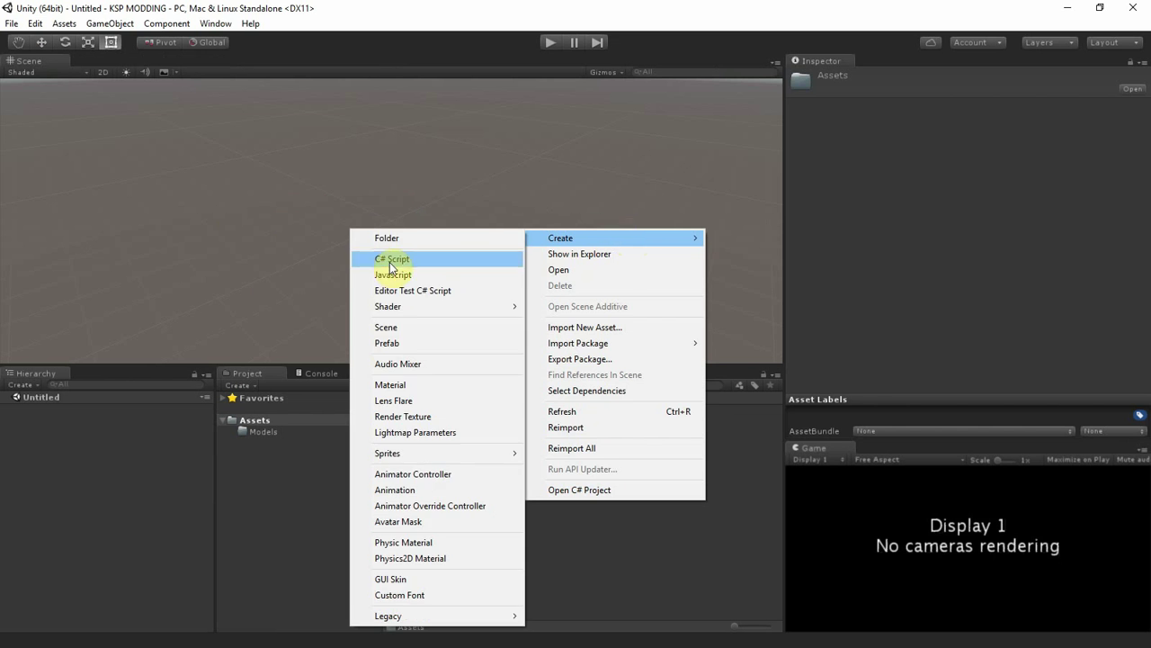
click(378, 238)
text(Textures)
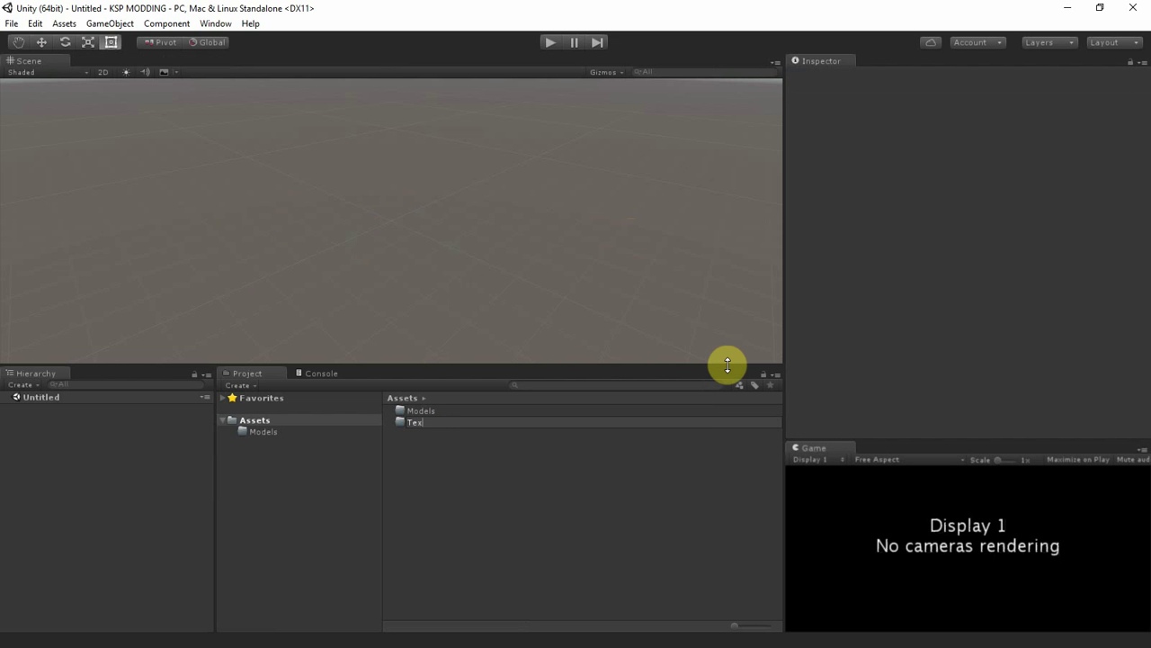
key(Return)
- Add a folder named Materials to the Assets folder
click(622, 472)
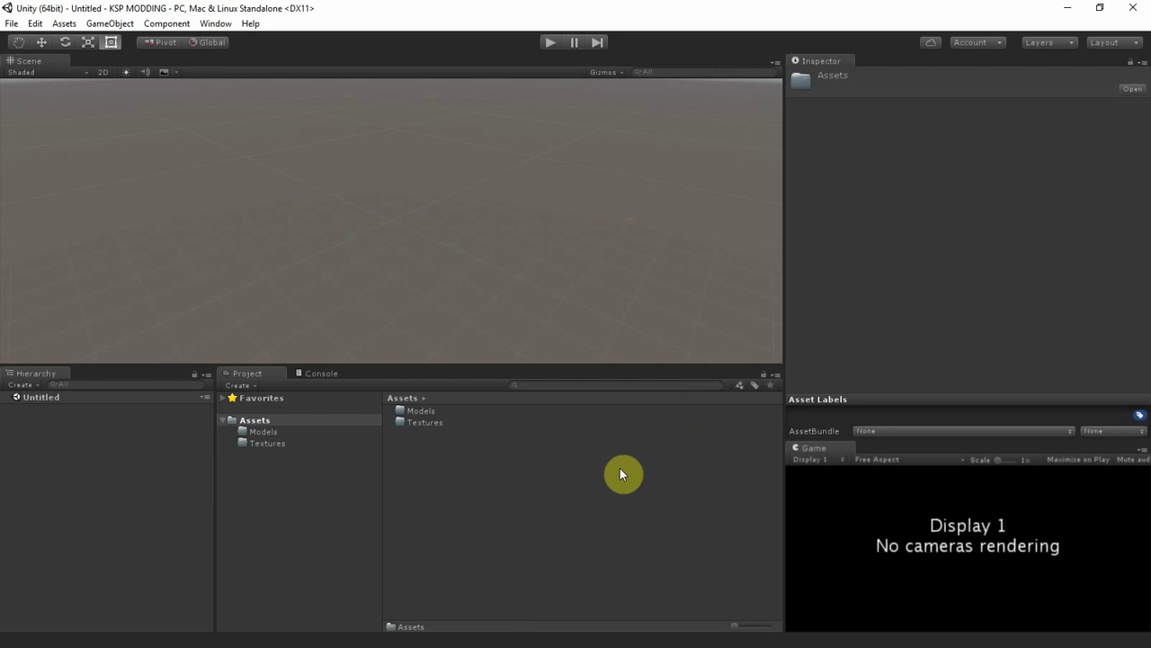
right_click(621, 469)
mouse_move(701, 208)
click(477, 206)
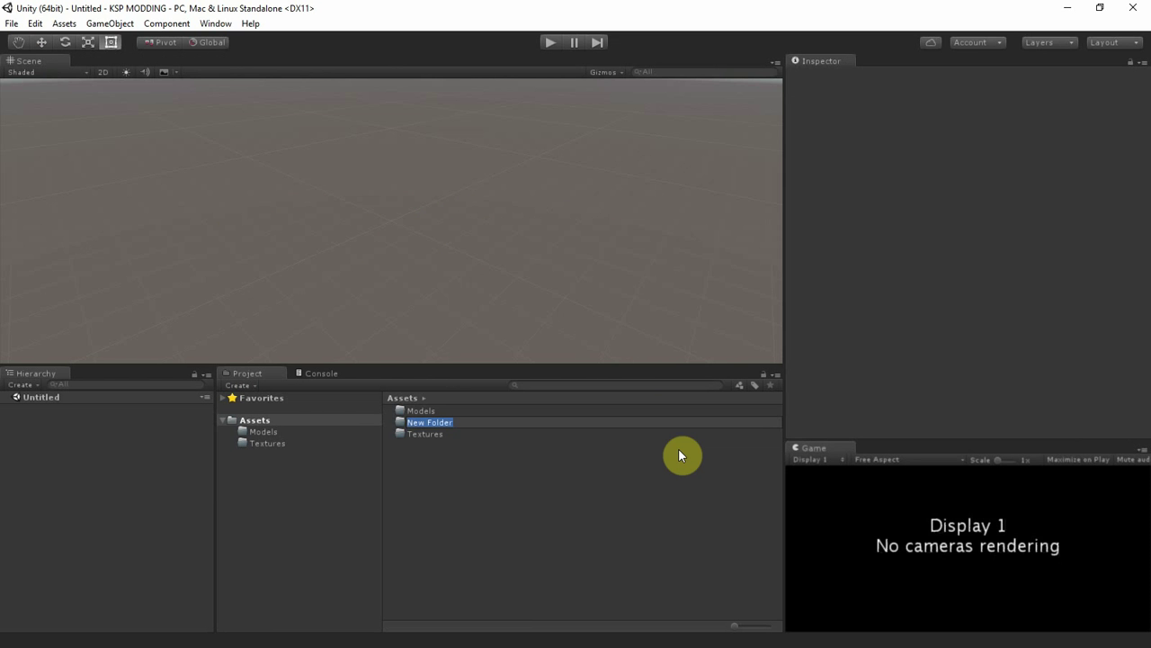
text(Materials)
key(Return)
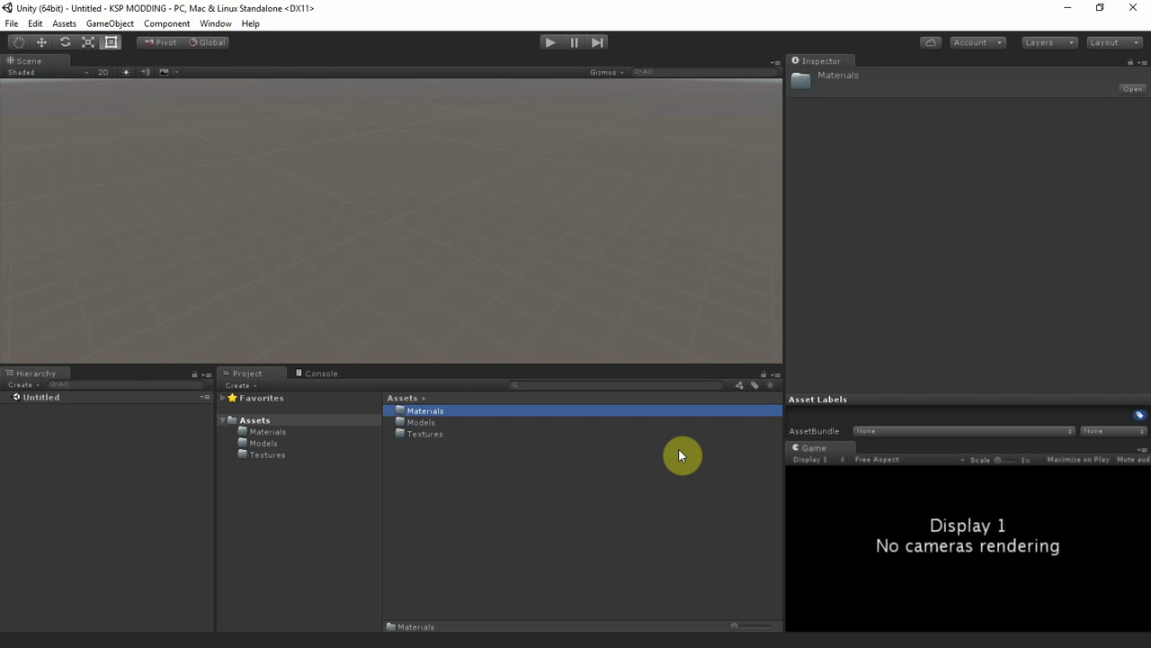
- Create a folder named KSP Packages in Assets and open it
right_click(547, 497)
mouse_move(663, 236)
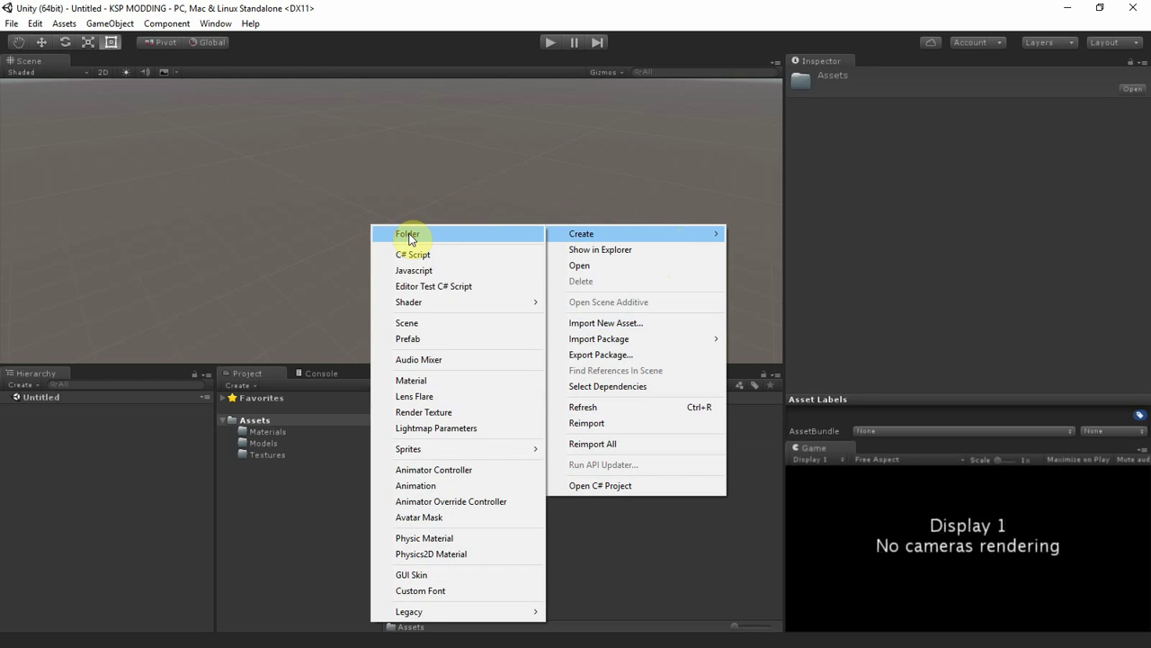
click(409, 236)
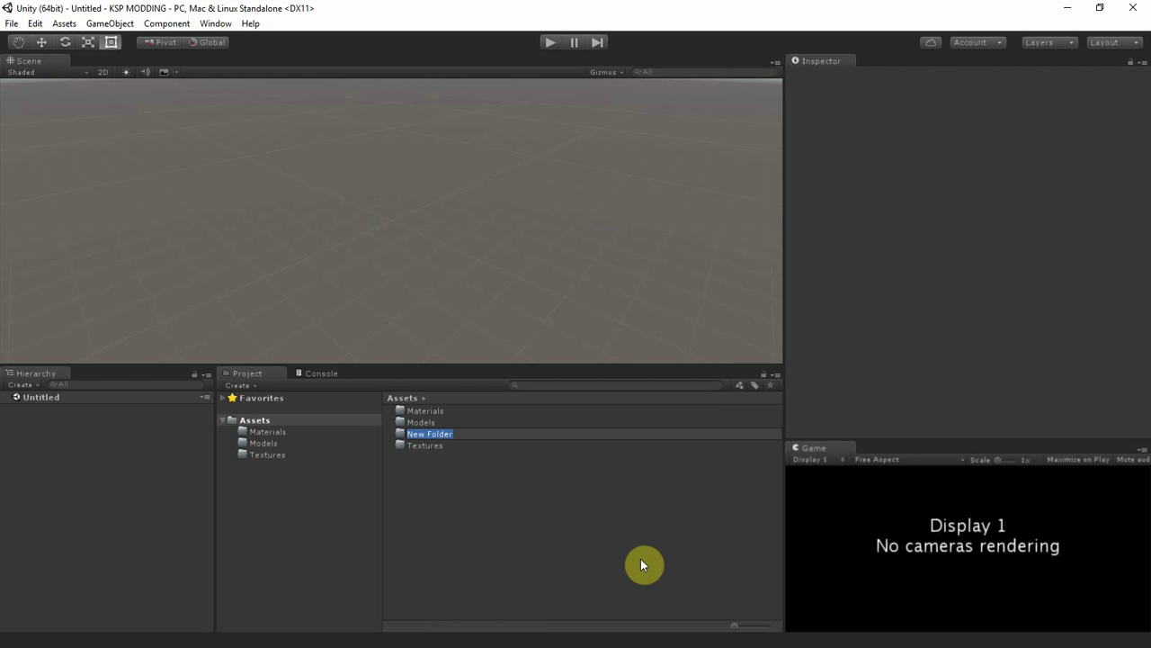
text(KSP Co)
key(BackSpace)
key(BackSpace)
text(Packages)
key(Return)
key(Return)
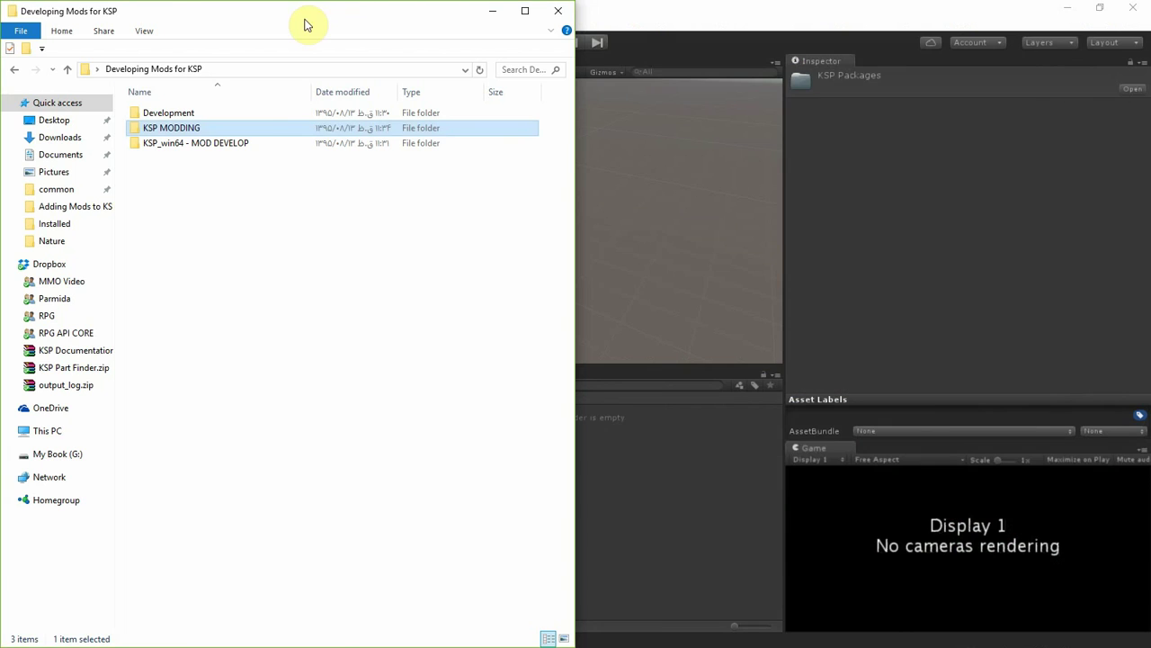
- Copy the PartTools folder from Development > PartTools_KSP11_2 in File Explorer into the Unity project's KSP Packages folder
drag(502, 9, 1119, 151)
double_click(710, 231)
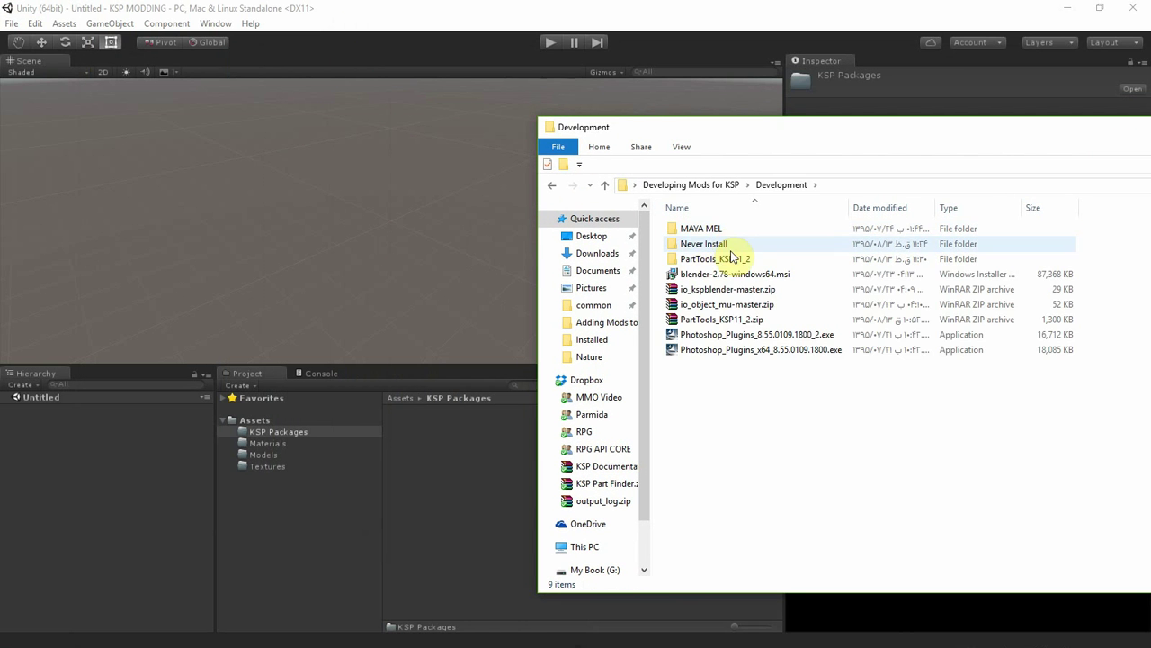
double_click(736, 260)
double_click(719, 226)
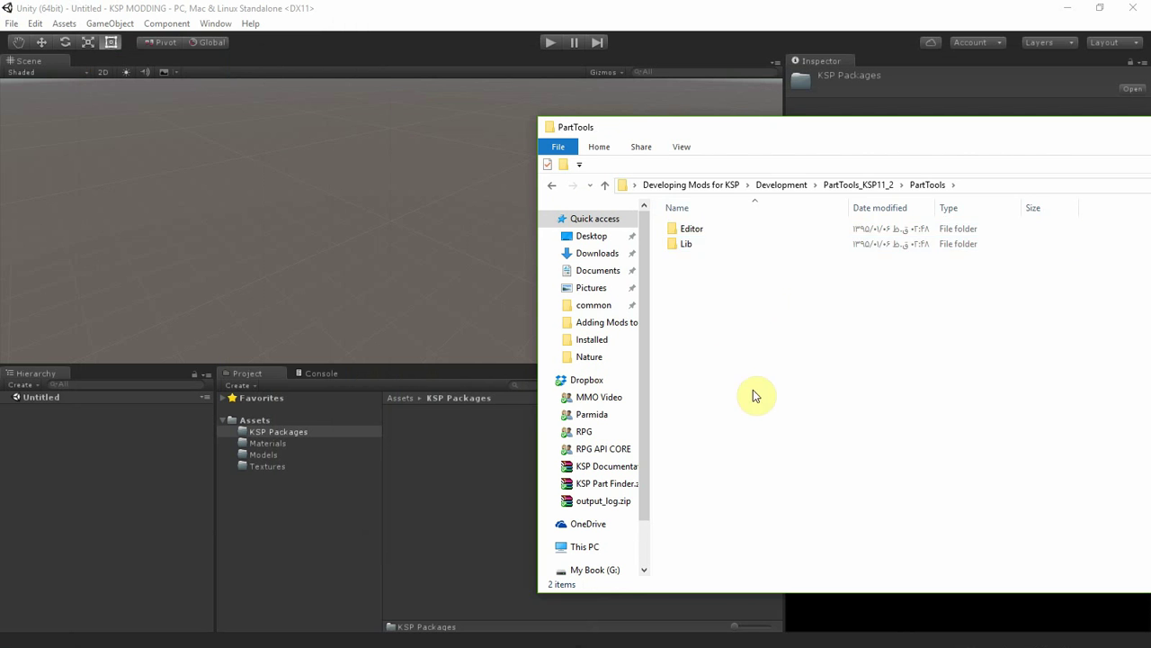
drag(679, 222, 677, 214)
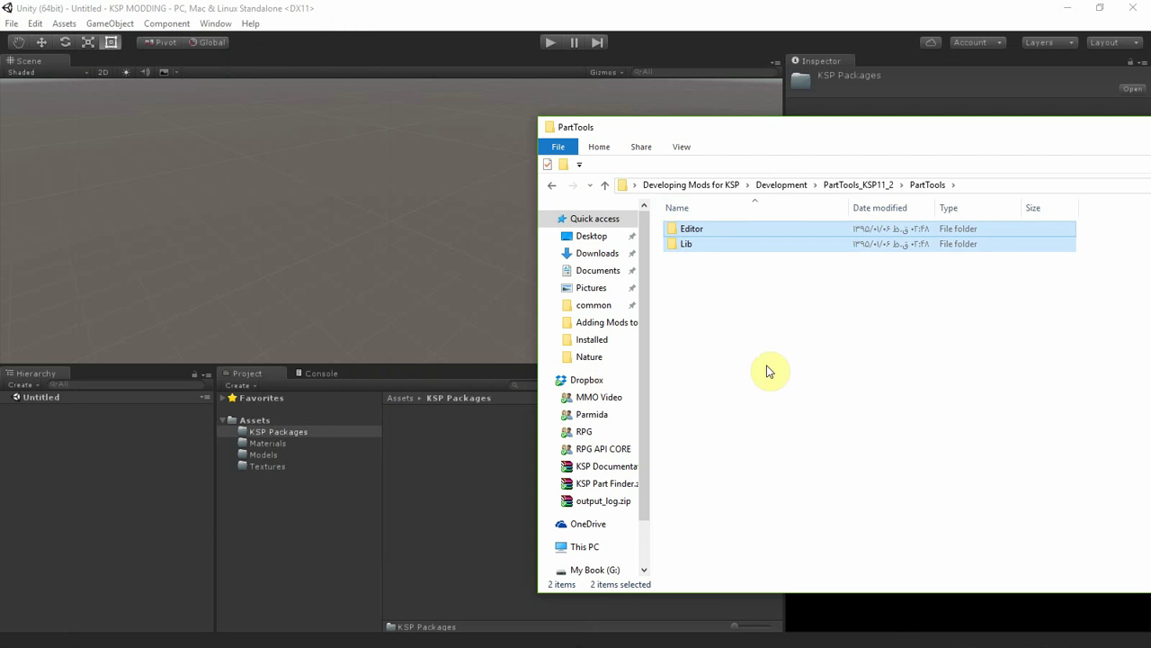
click(843, 191)
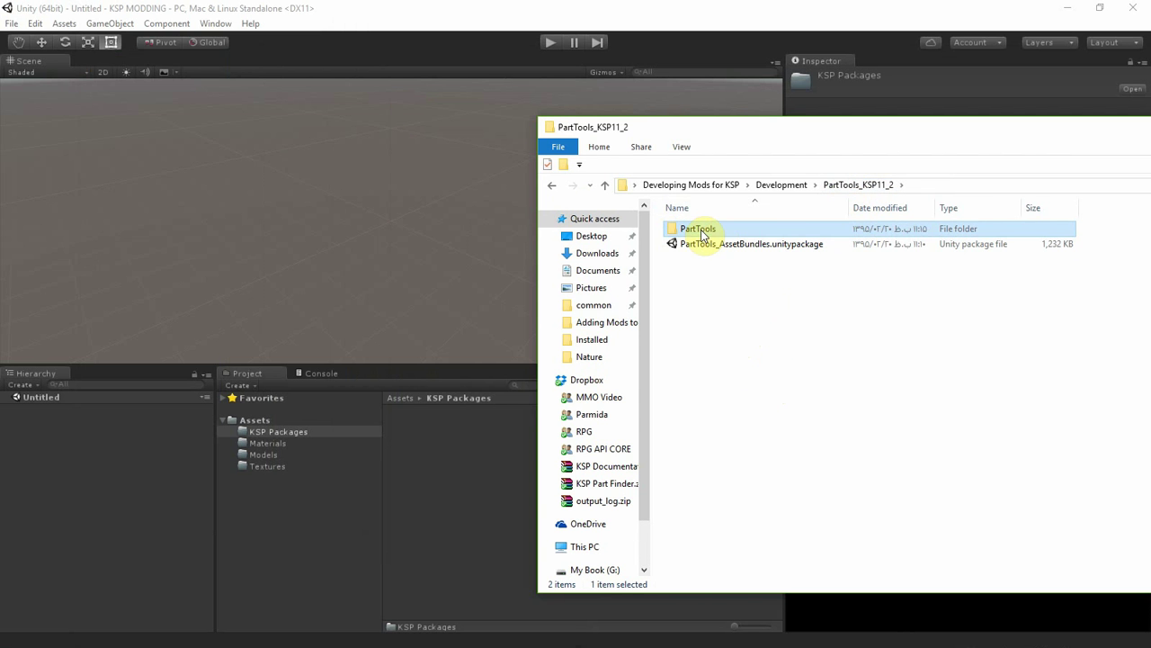
drag(694, 230, 482, 466)
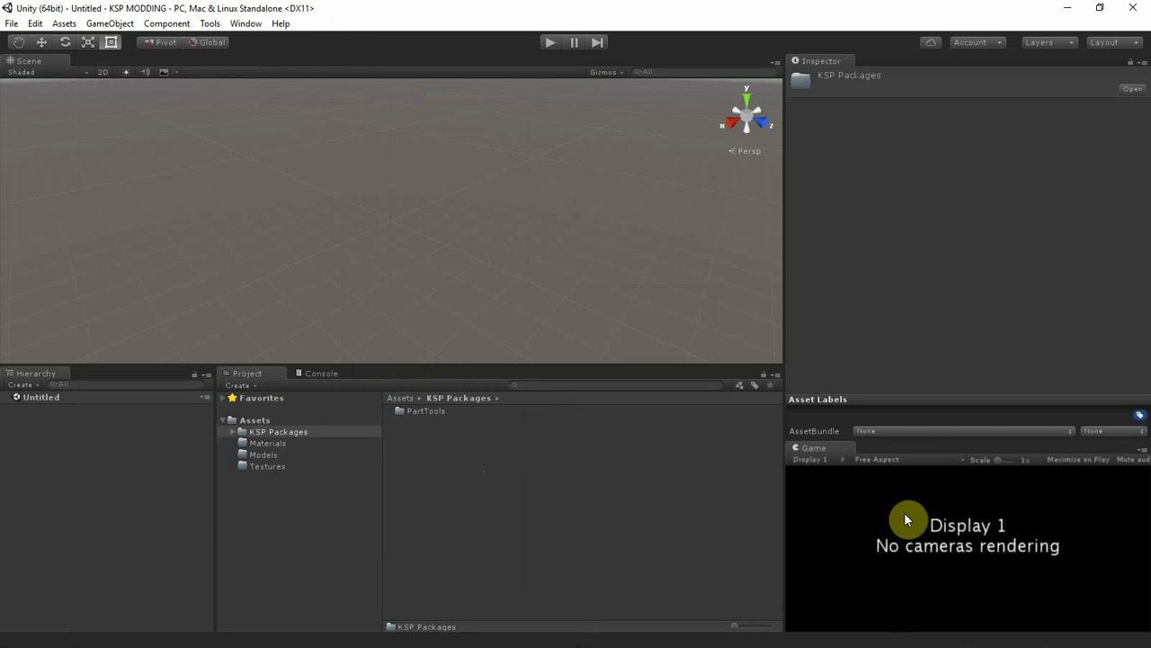
- Close the Game view to free space in the editor layout
right_click(837, 446)
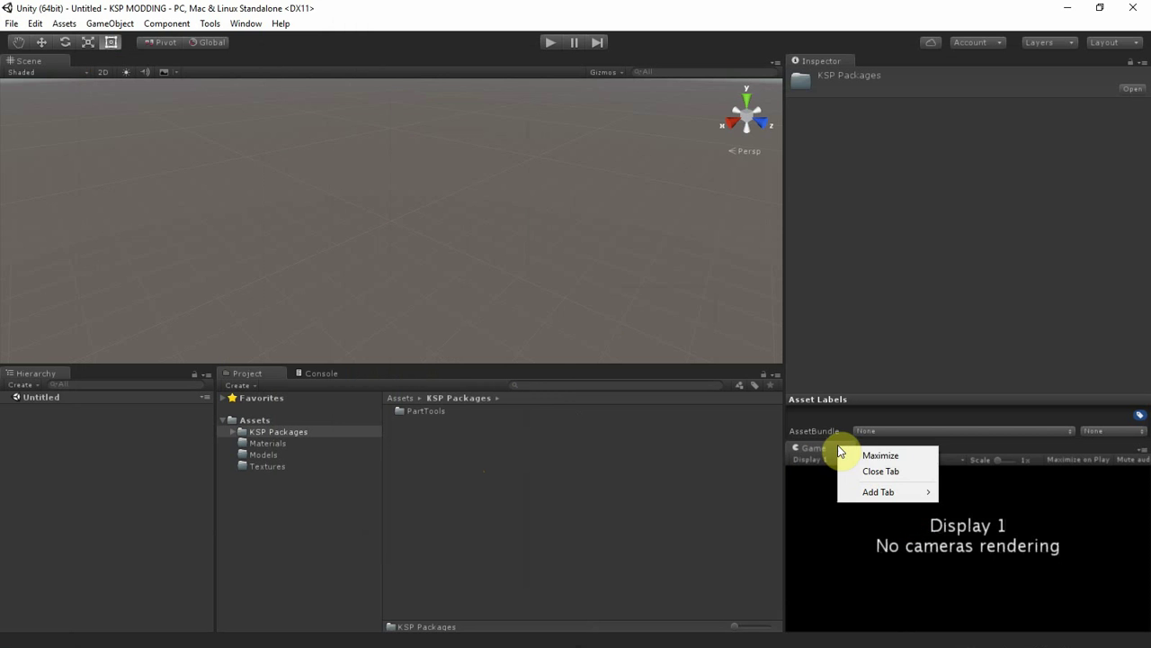
click(881, 473)
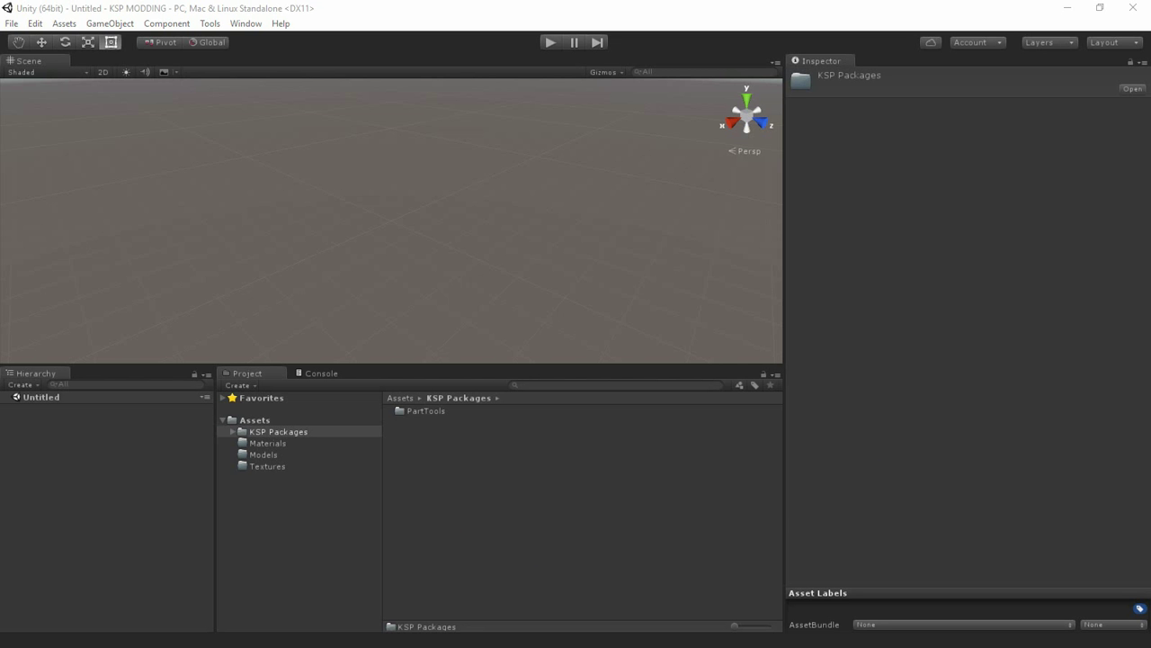
- Import the custom package PartTools_AssetBundles.unitypackage from Development > PartTools_KSP11_2 with all its items included
right_click(529, 506)
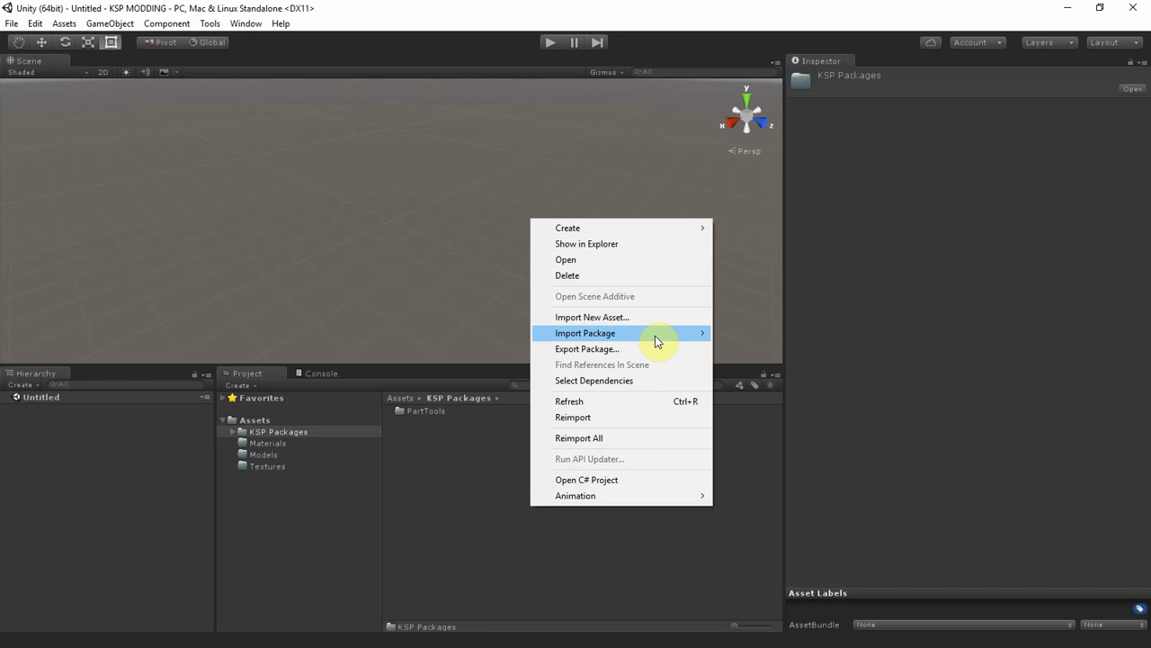
mouse_move(657, 340)
click(458, 335)
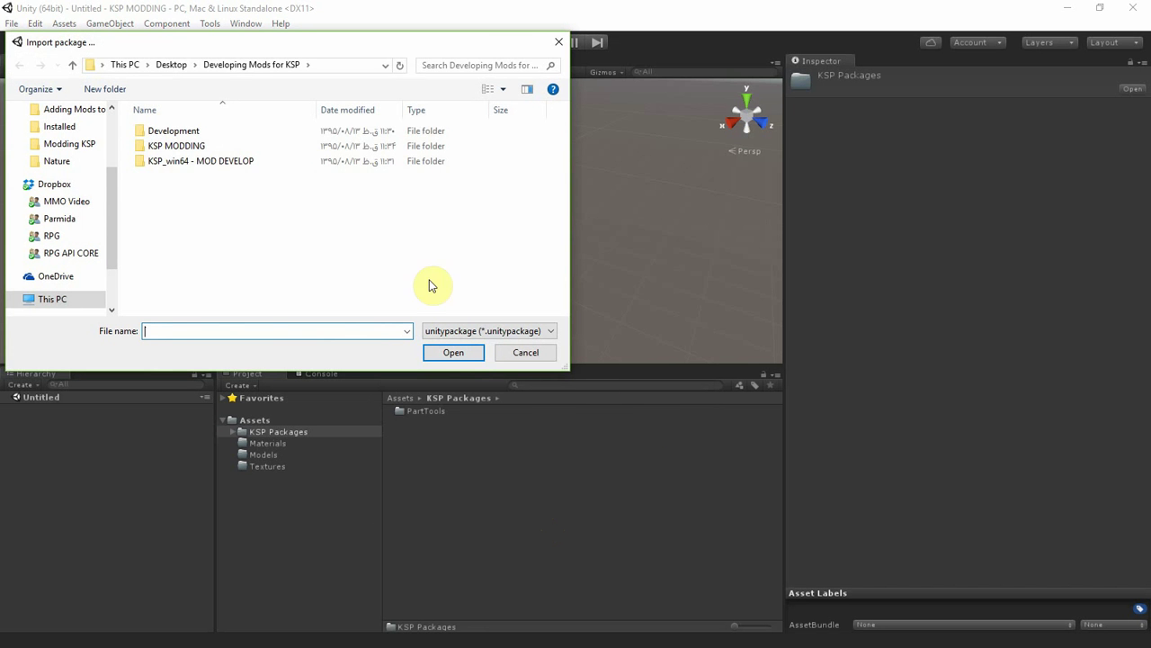
double_click(196, 137)
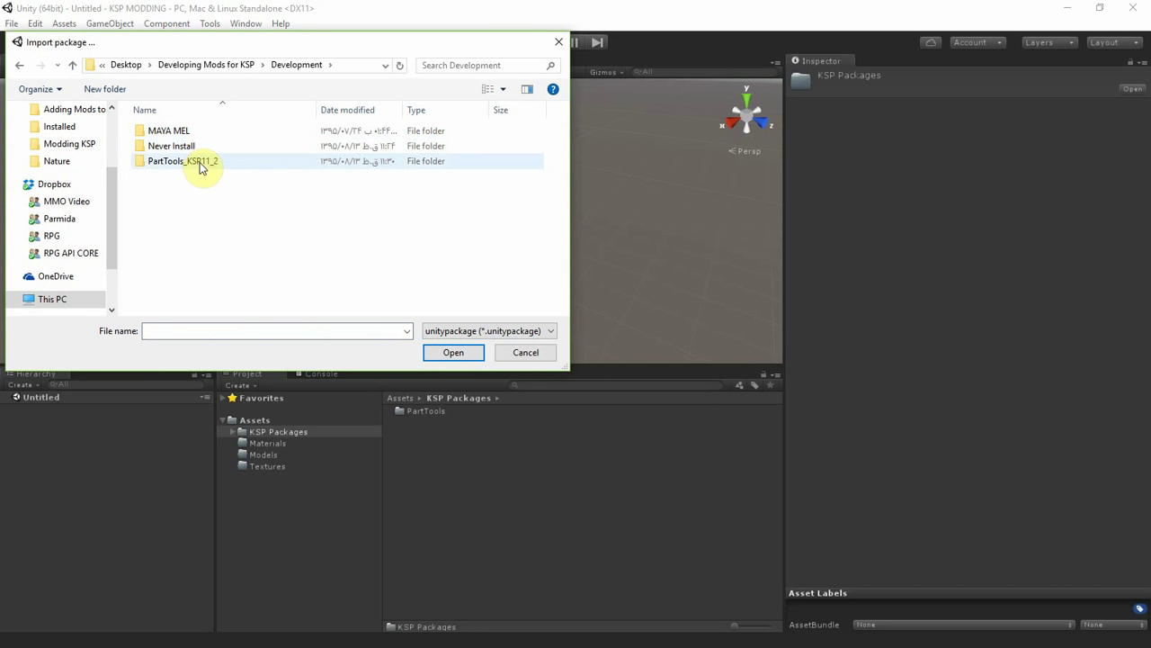
double_click(199, 165)
click(220, 146)
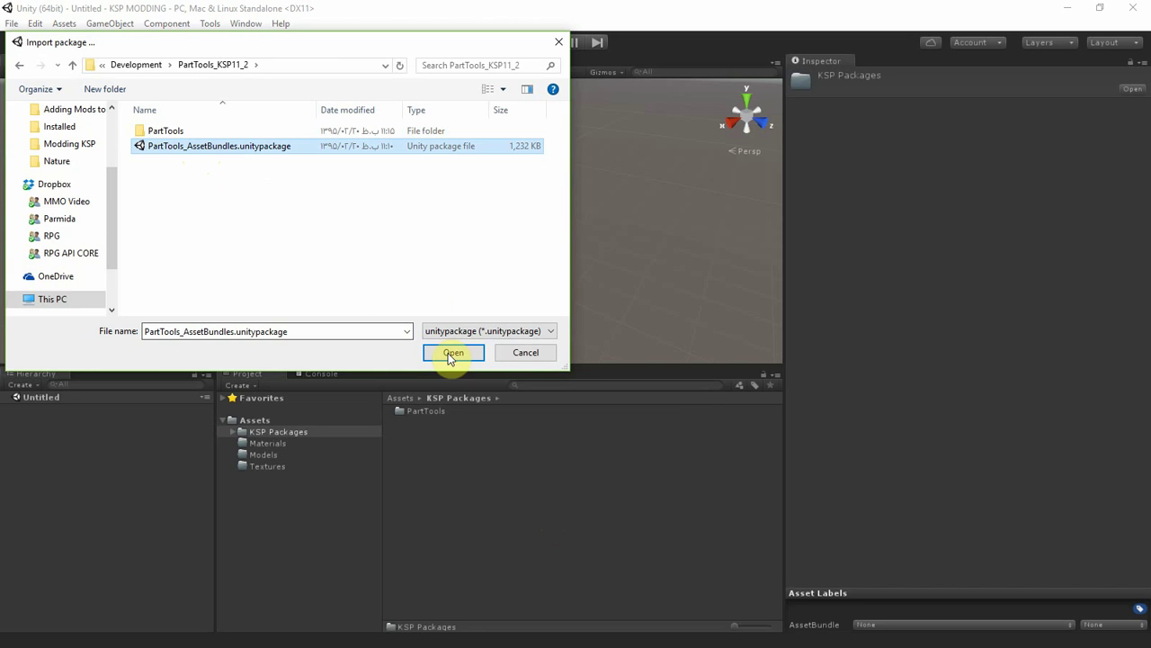
click(450, 354)
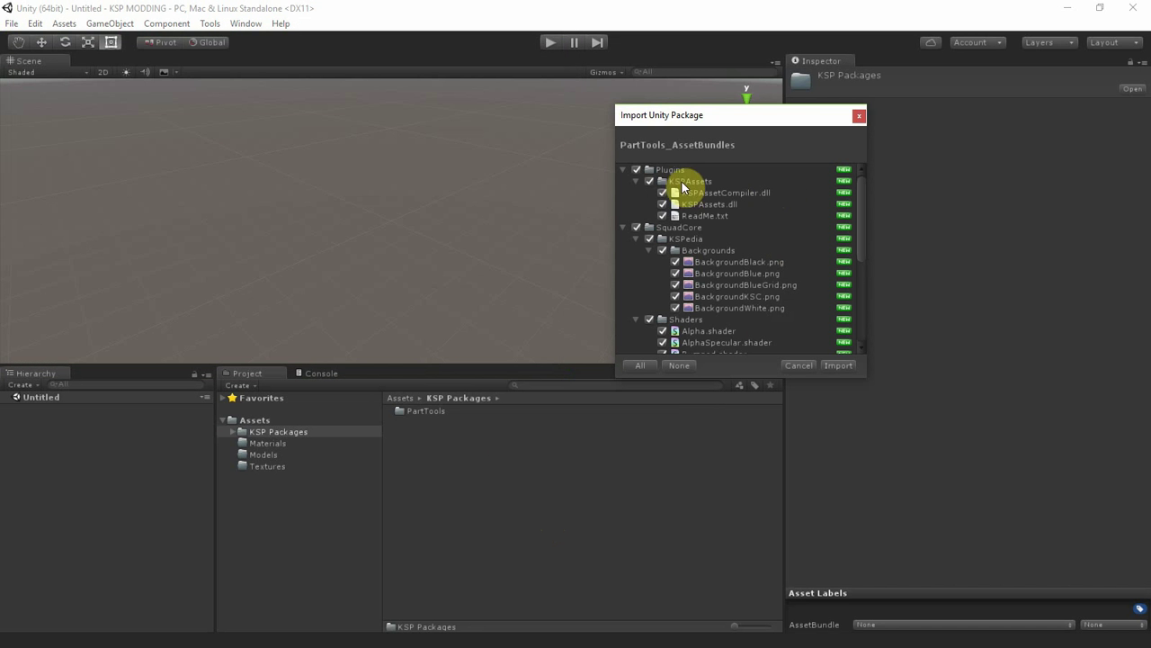
scroll(703, 246, down, 5)
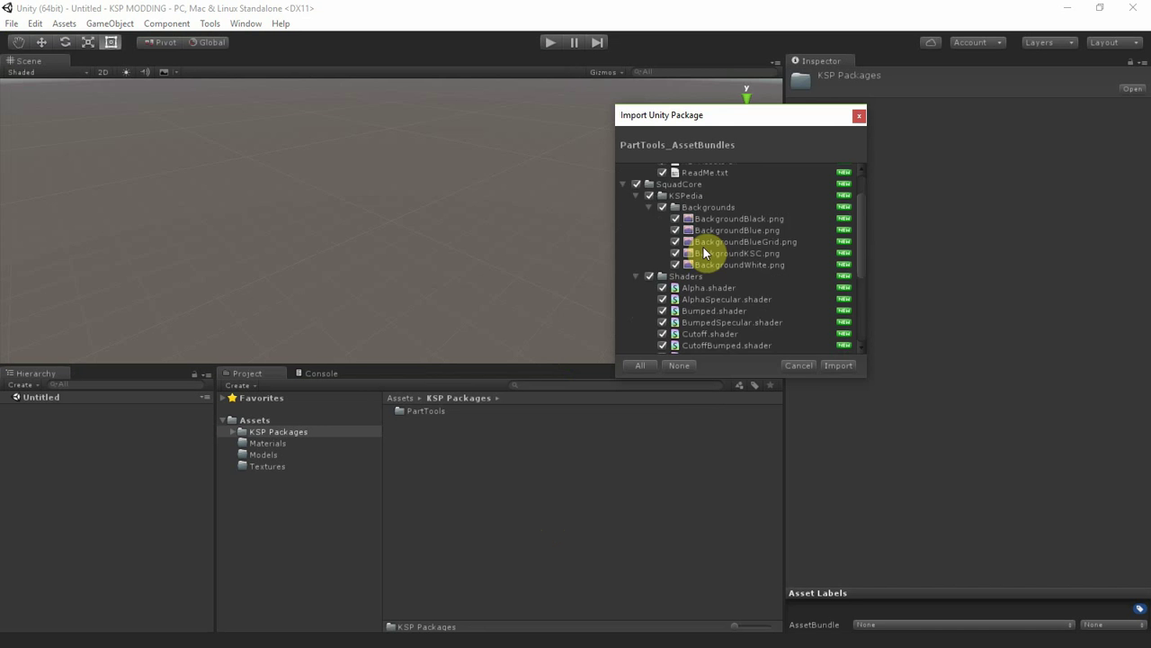
scroll(707, 286, up, 5)
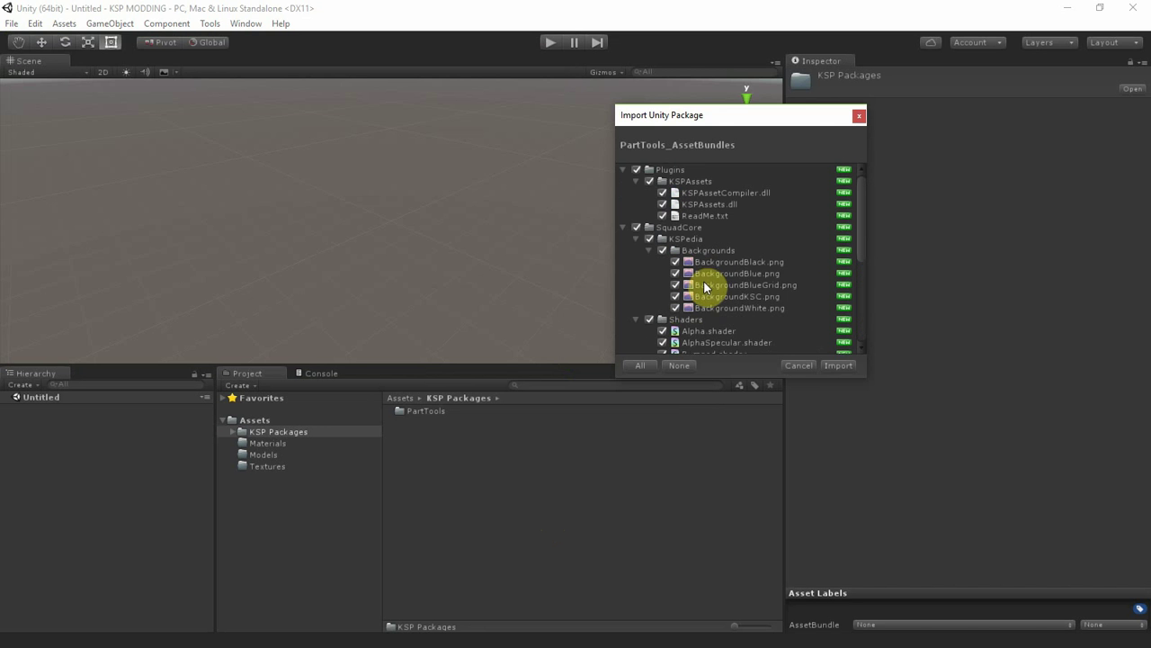
click(838, 365)
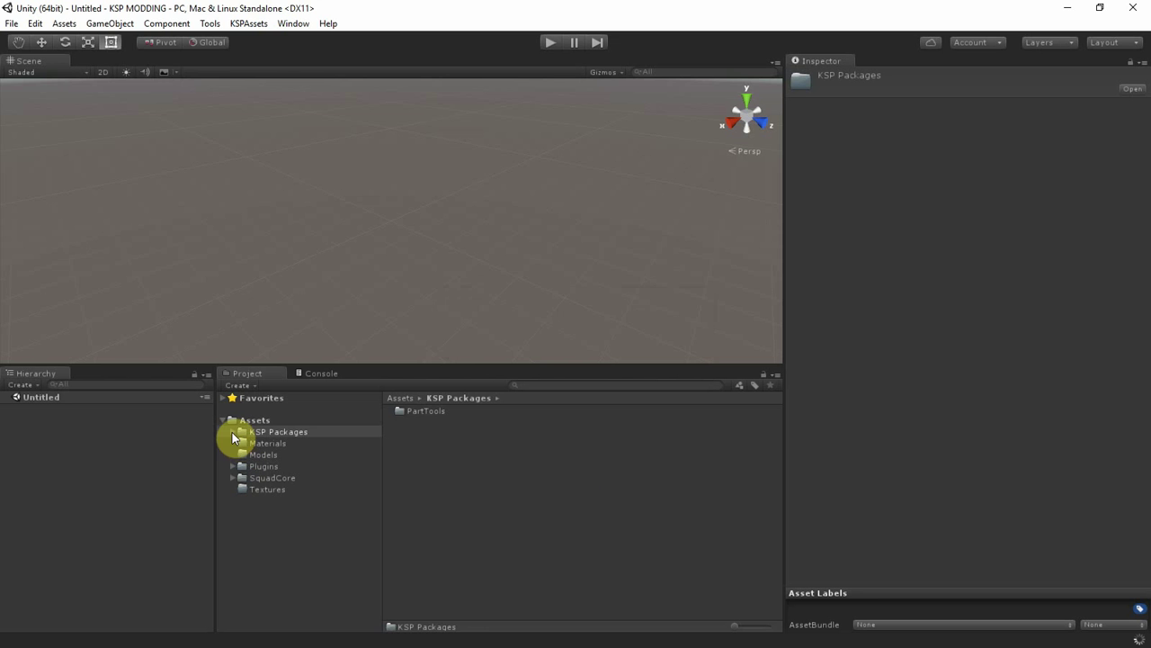
- Move the Plugins, SquadCore and Textures folders from Assets into the KSP Packages folder
click(260, 466)
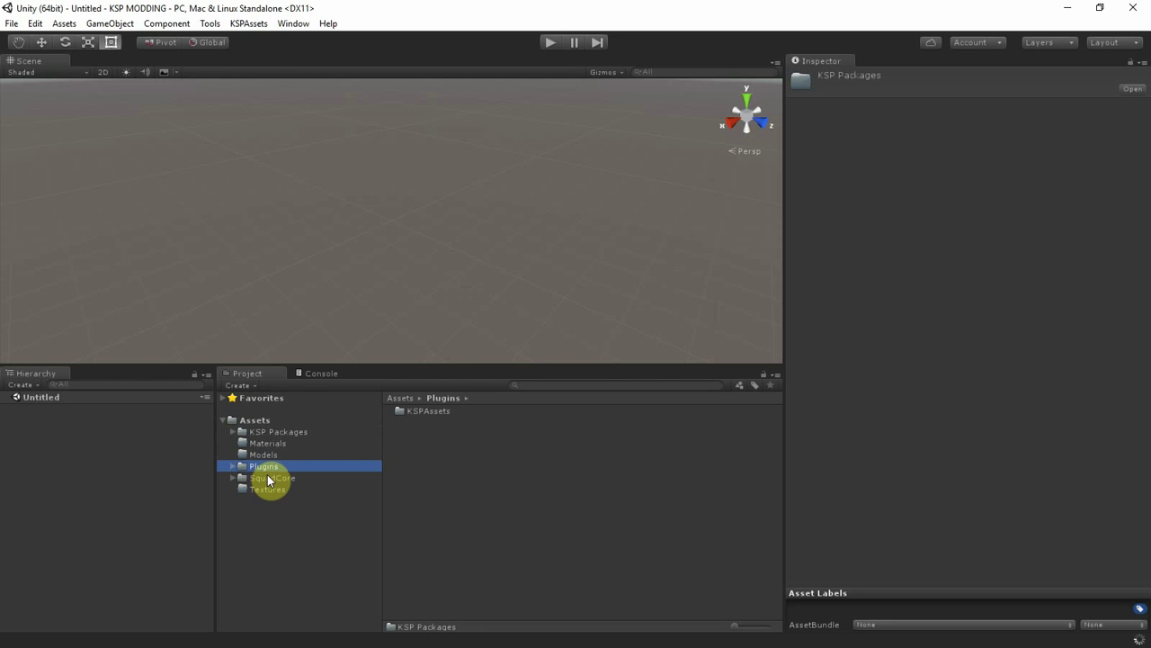
shift+click(270, 489)
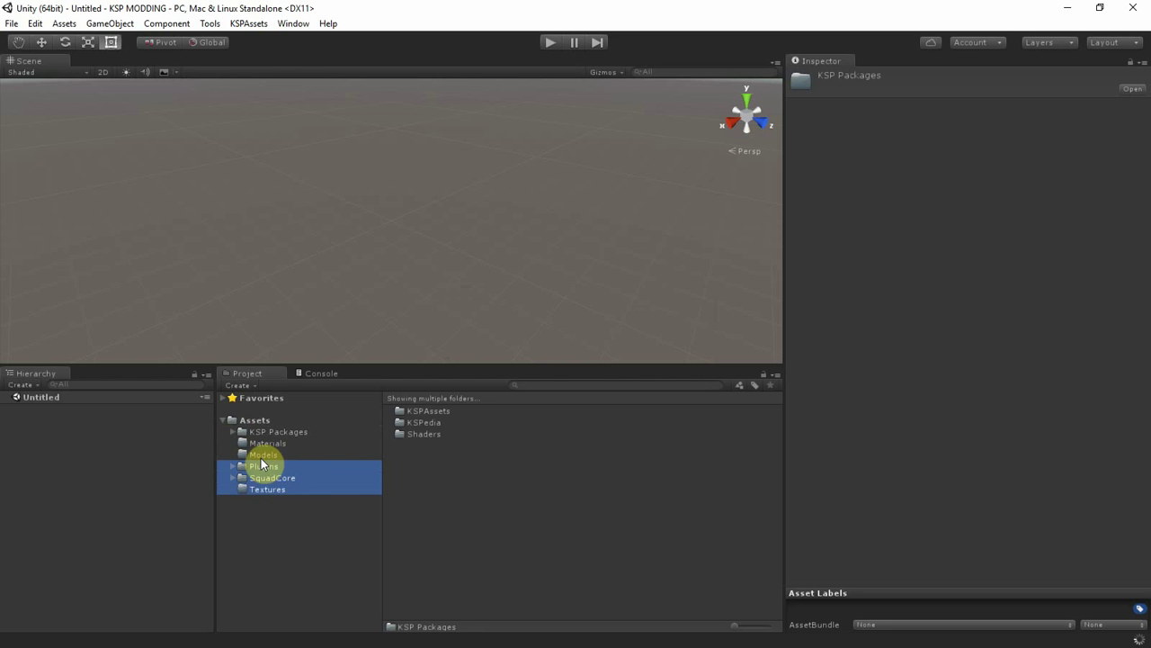
drag(264, 475, 278, 434)
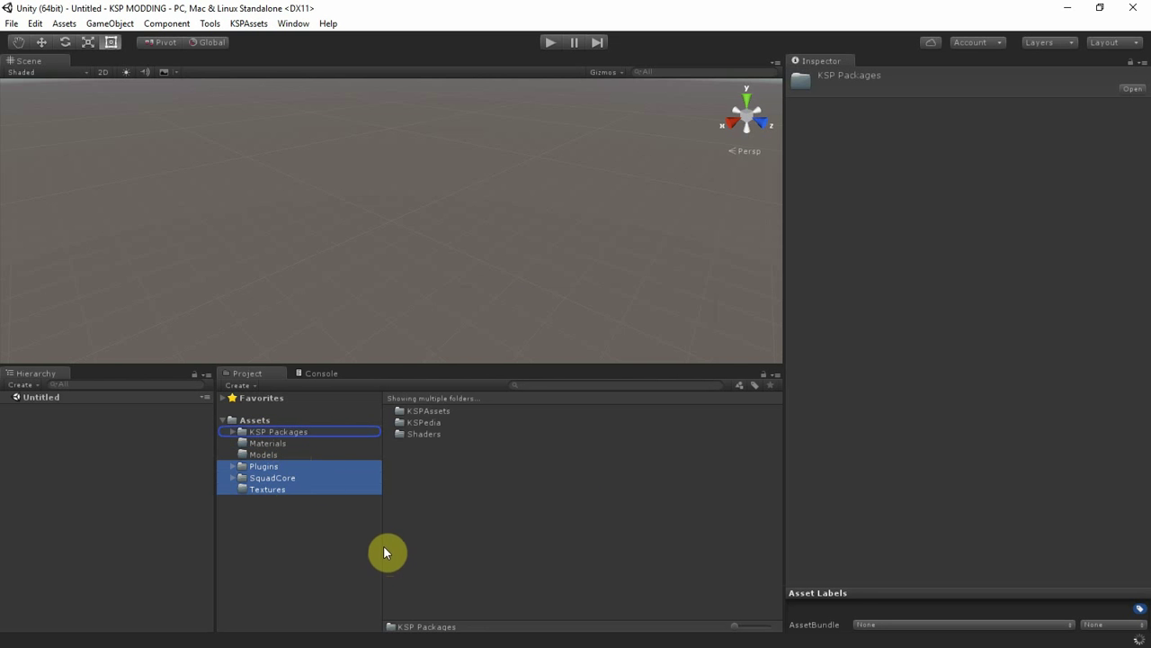
click(235, 434)
- Move the Textures folder out of KSP Packages and back into Assets
click(259, 421)
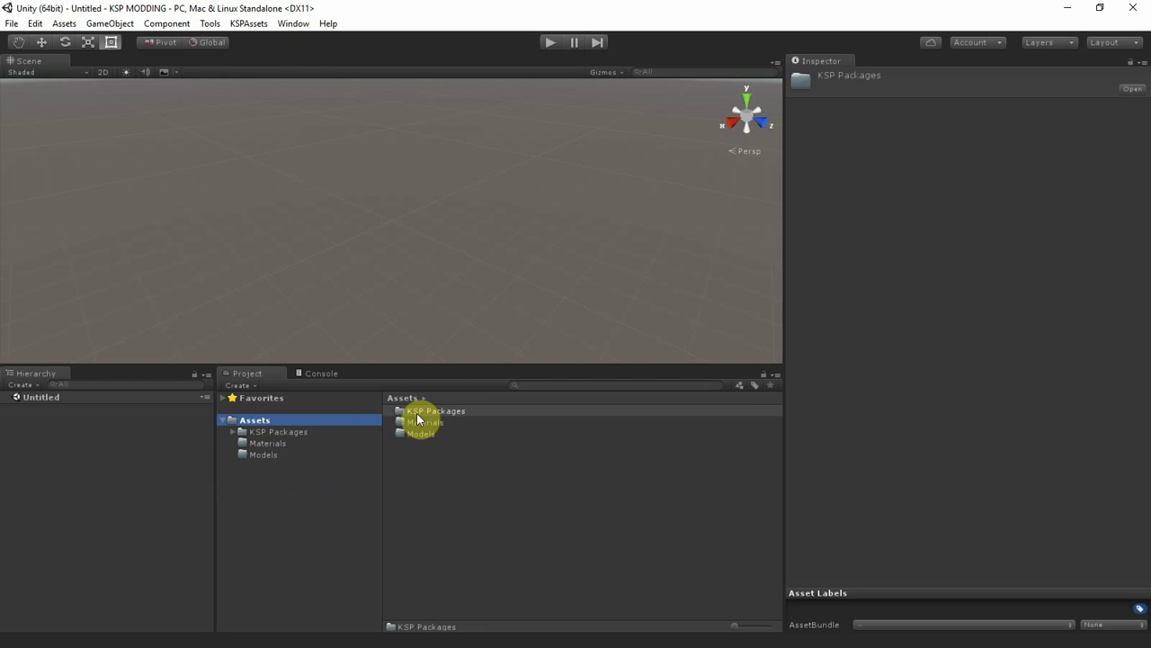
double_click(417, 411)
drag(424, 445, 286, 421)
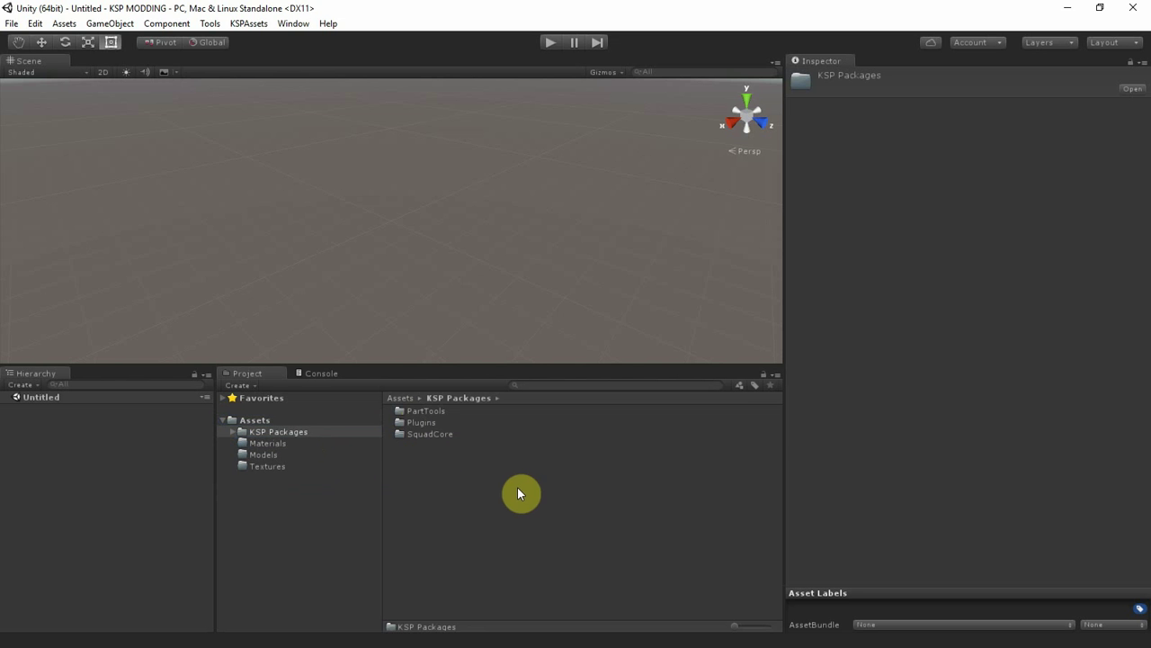
- Look over the PartTools, Plugins and SquadCore folders in KSP Packages and open SquadCore
click(425, 423)
click(428, 435)
click(439, 412)
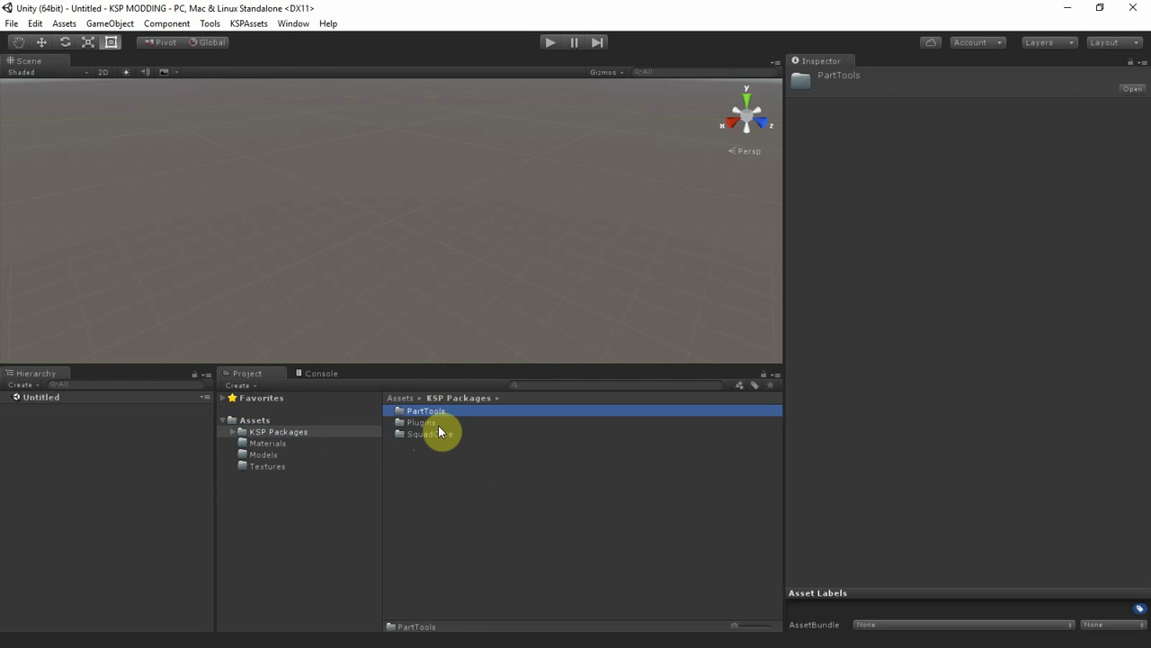
double_click(440, 433)
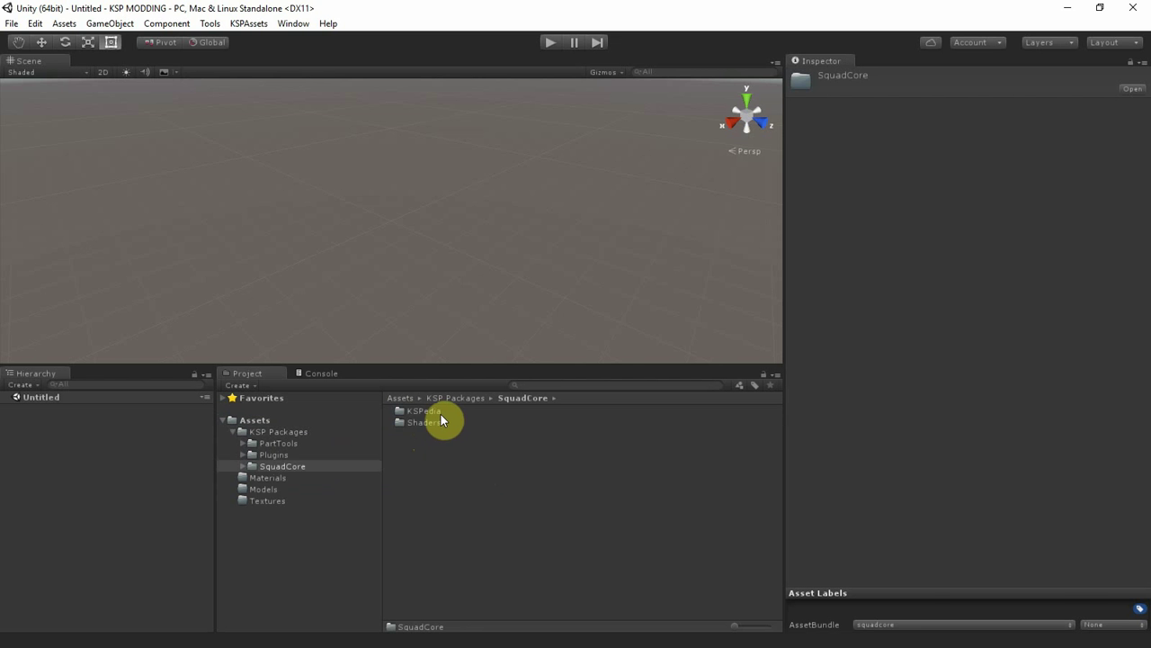
- Examine the background images in SquadCore > KSPedia > Backgrounds, including BackgroundBlue and BackgroundKSC, and collapse SquadCore
double_click(440, 413)
double_click(441, 412)
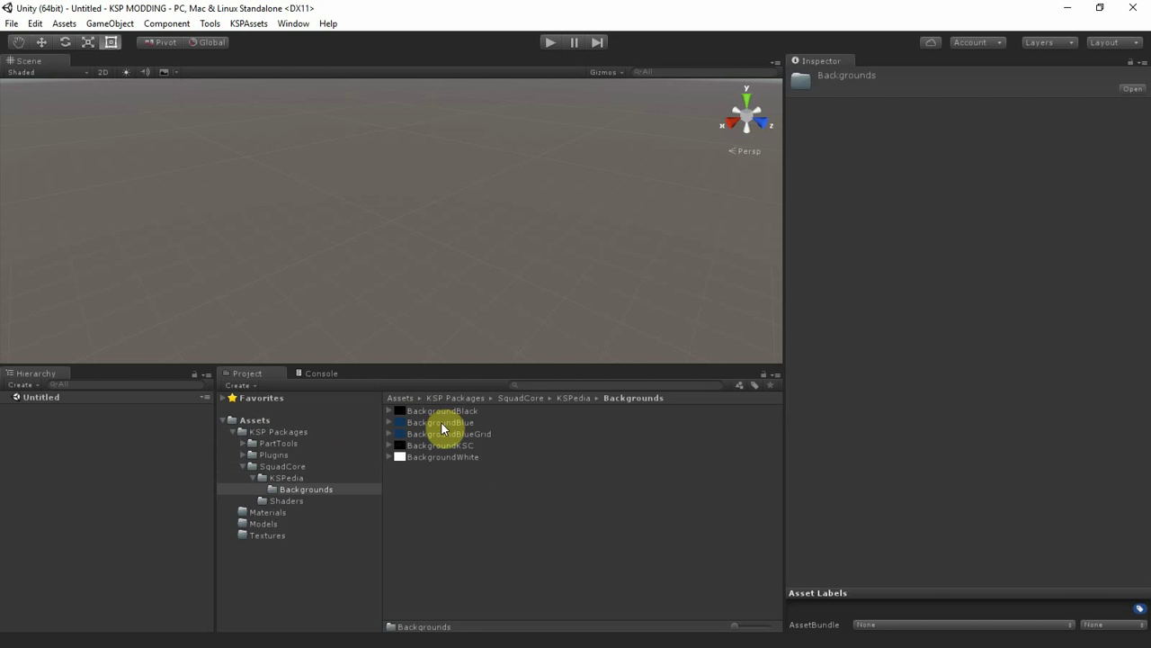
click(442, 423)
click(443, 444)
click(444, 423)
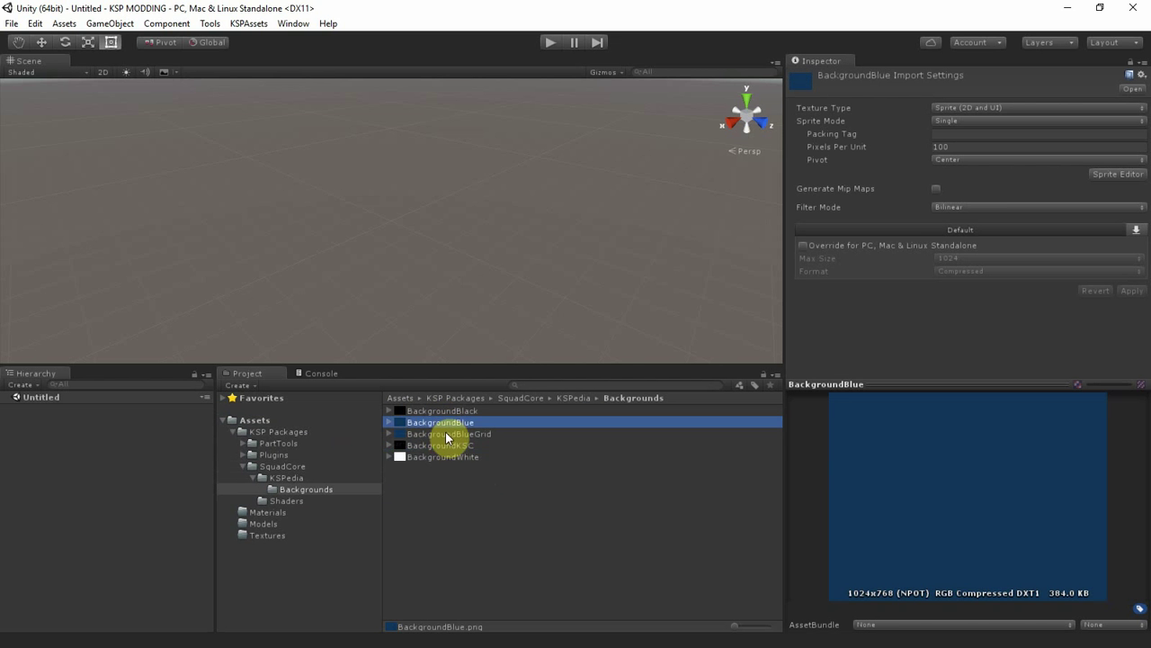
click(253, 478)
click(243, 466)
- Examine the KSPAssets folder in Plugins, including the AssetCompilerWindow and DatabaseWindow scripts inside KSPAssetCompiler, and collapse Plugins
click(273, 454)
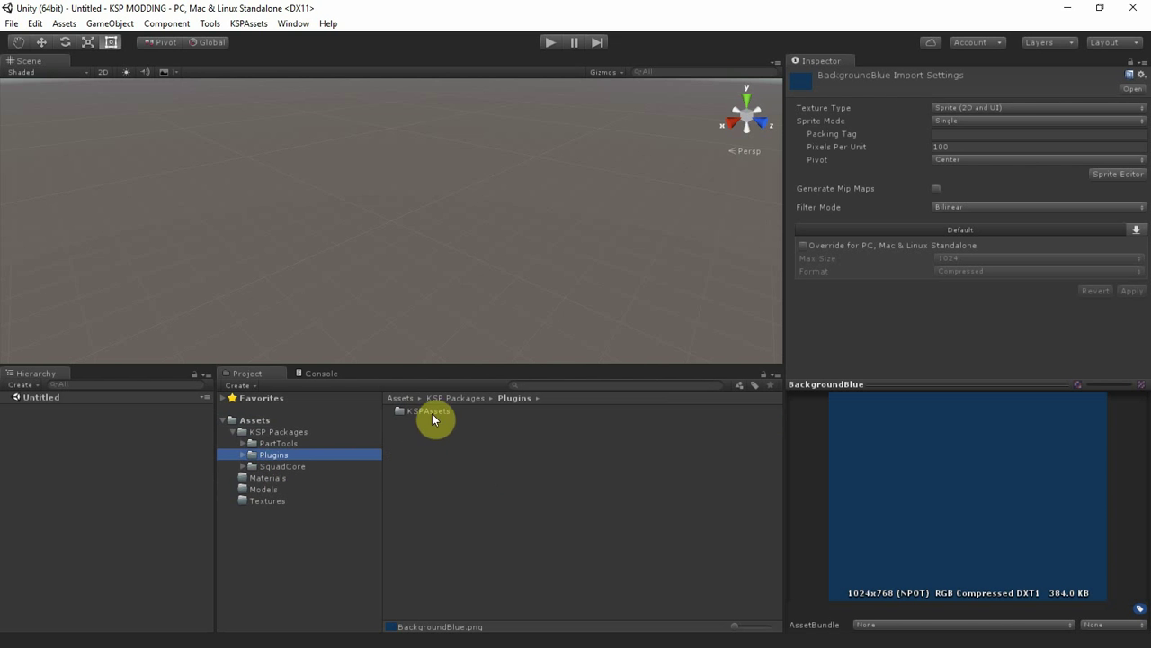
click(243, 455)
click(295, 466)
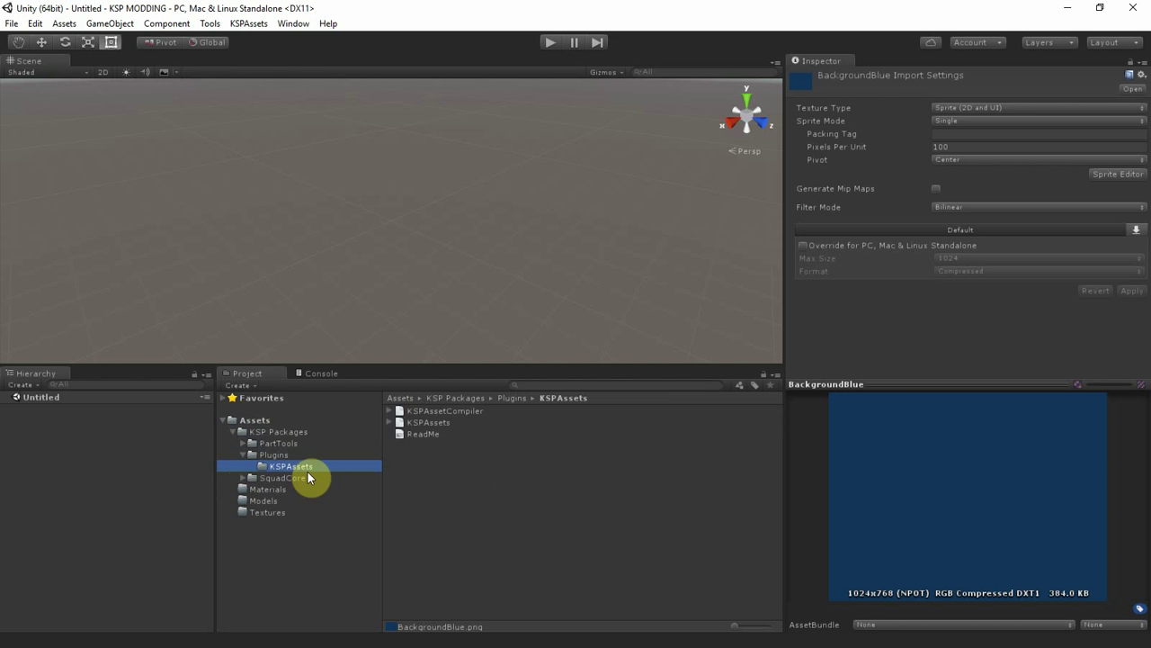
click(389, 410)
click(446, 423)
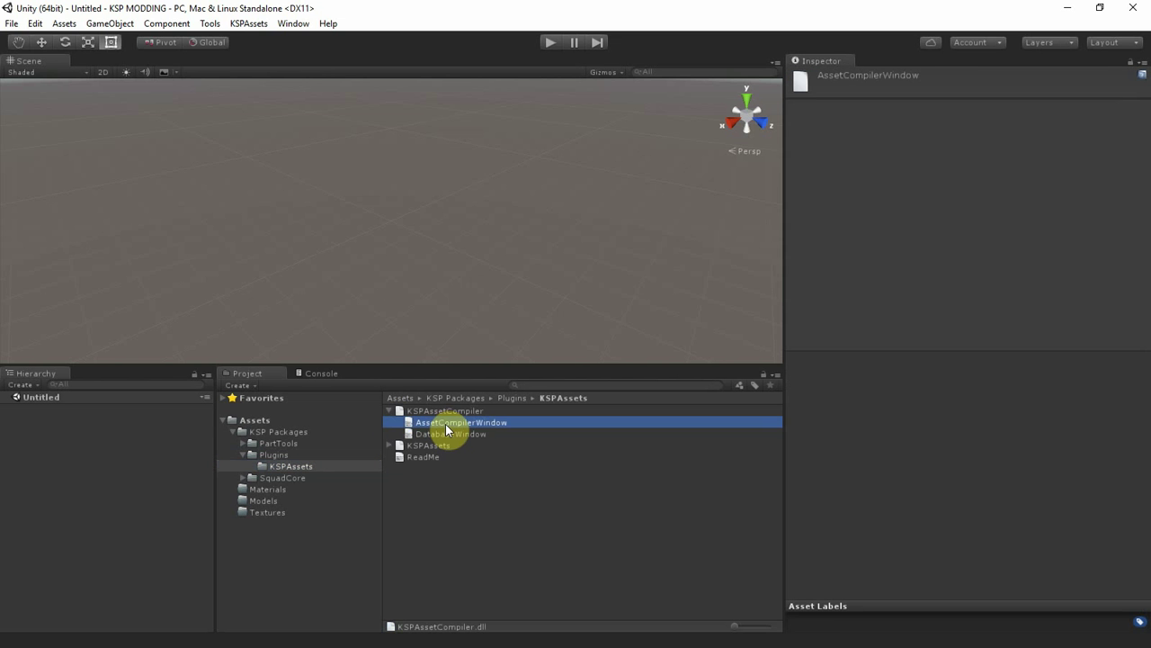
click(454, 435)
click(388, 410)
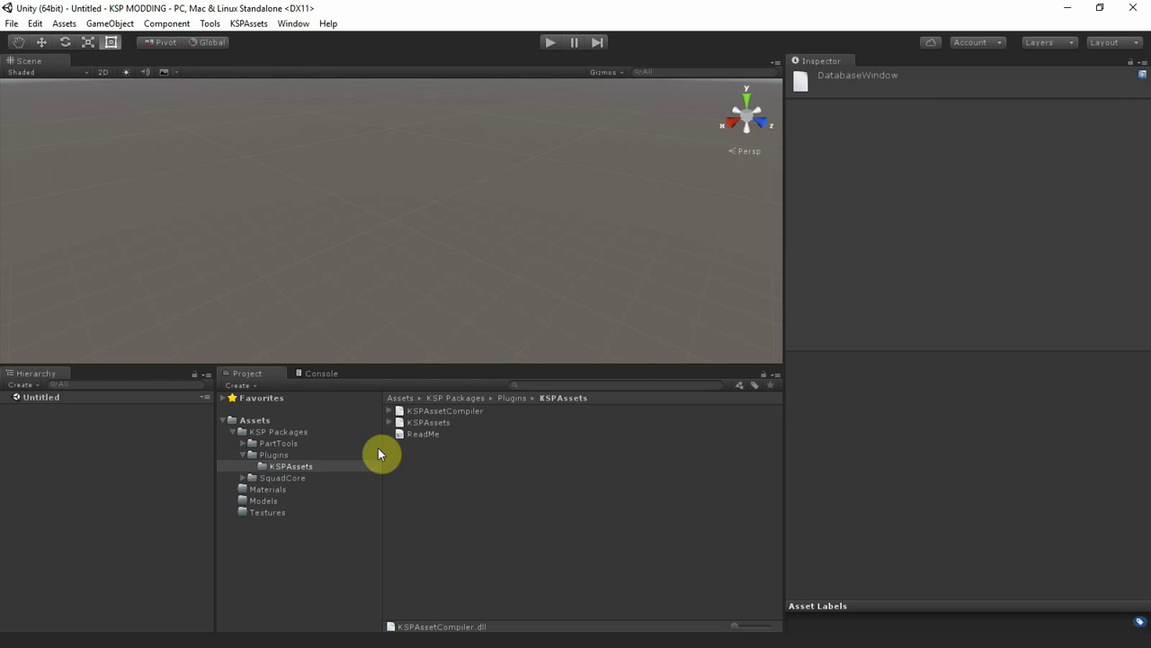
click(246, 455)
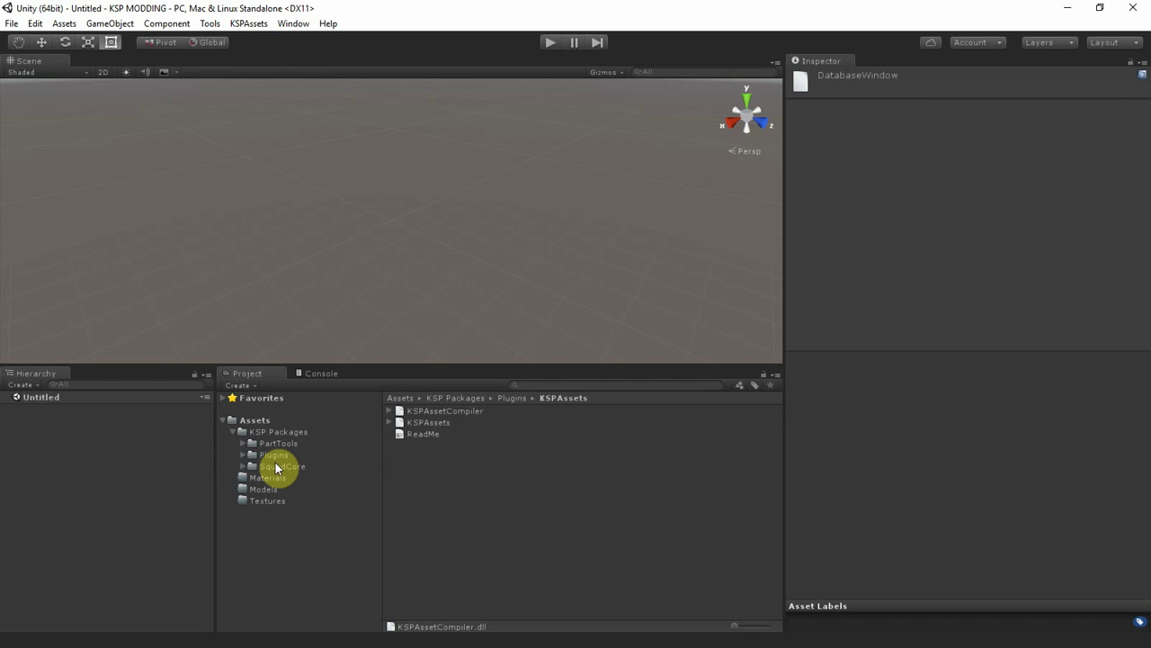
- Look through the shader files in SquadCore > Shaders and collapse the KSP Packages folder tree
click(275, 465)
click(244, 466)
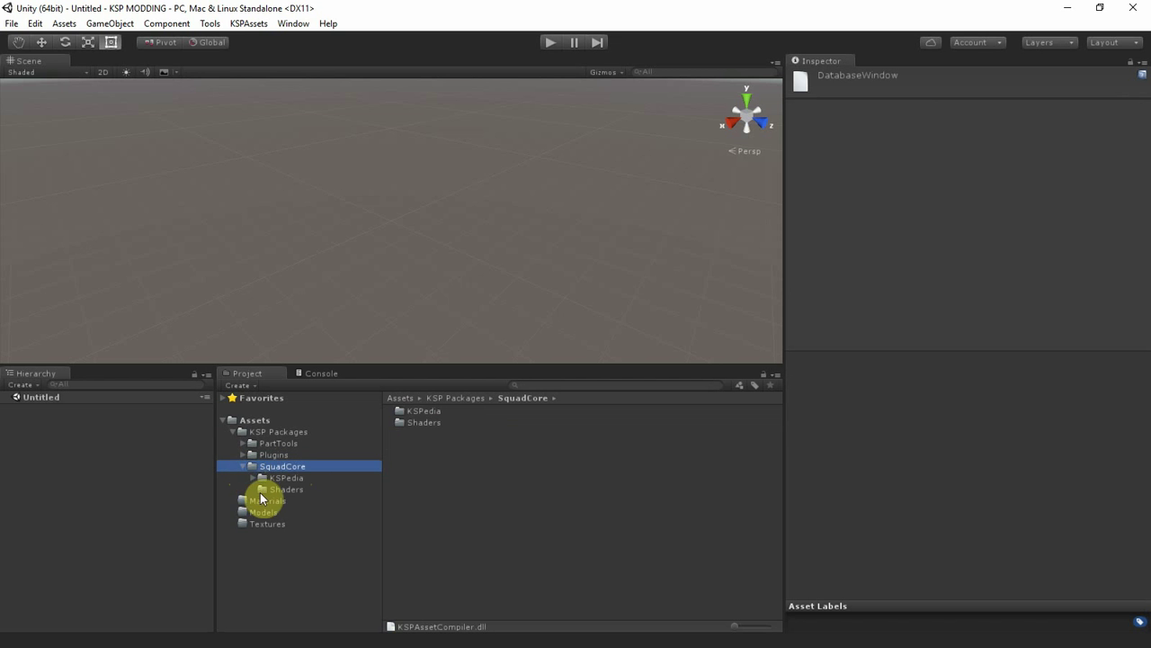
click(296, 490)
scroll(433, 527, up, 1)
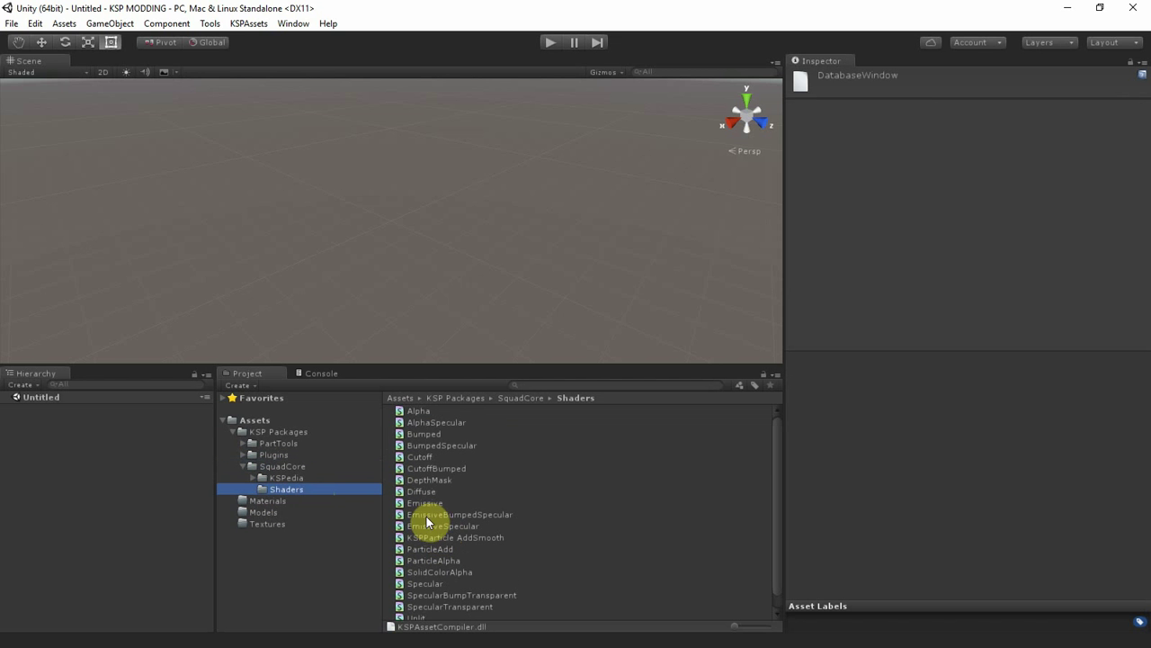
click(244, 466)
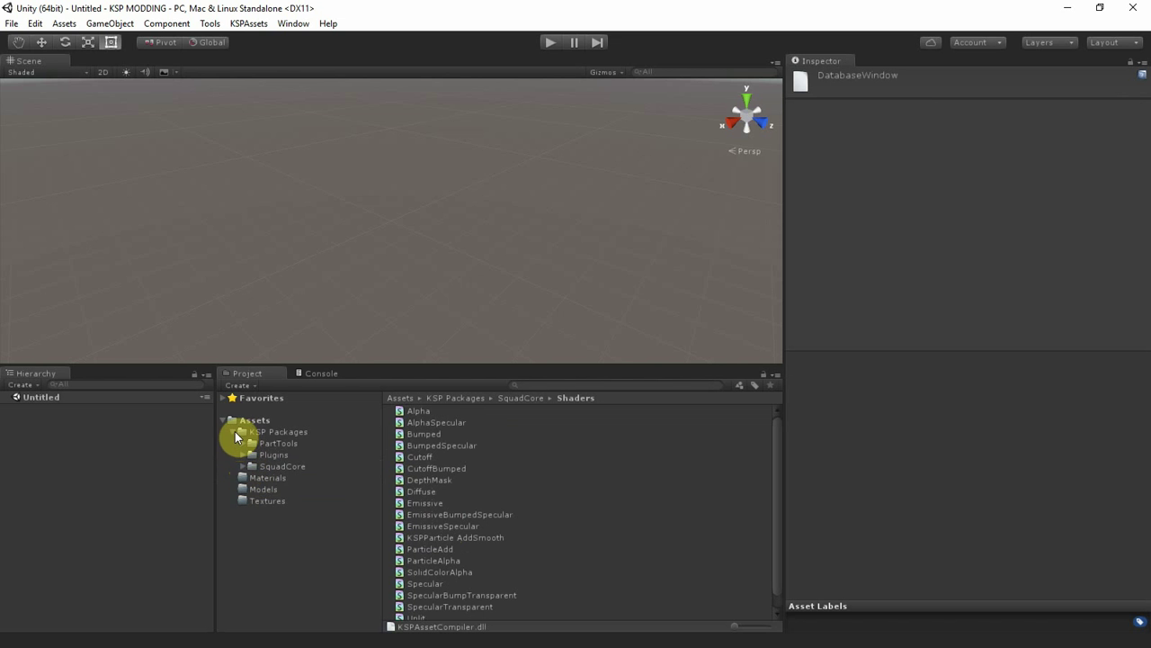
click(233, 432)
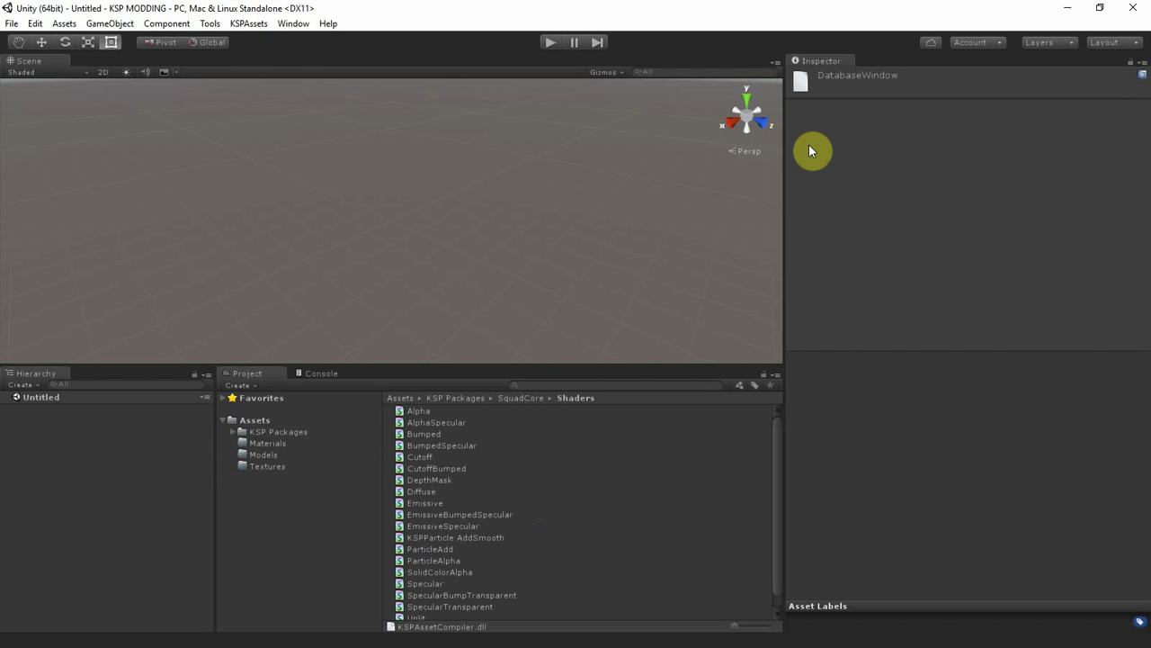
click(107, 398)
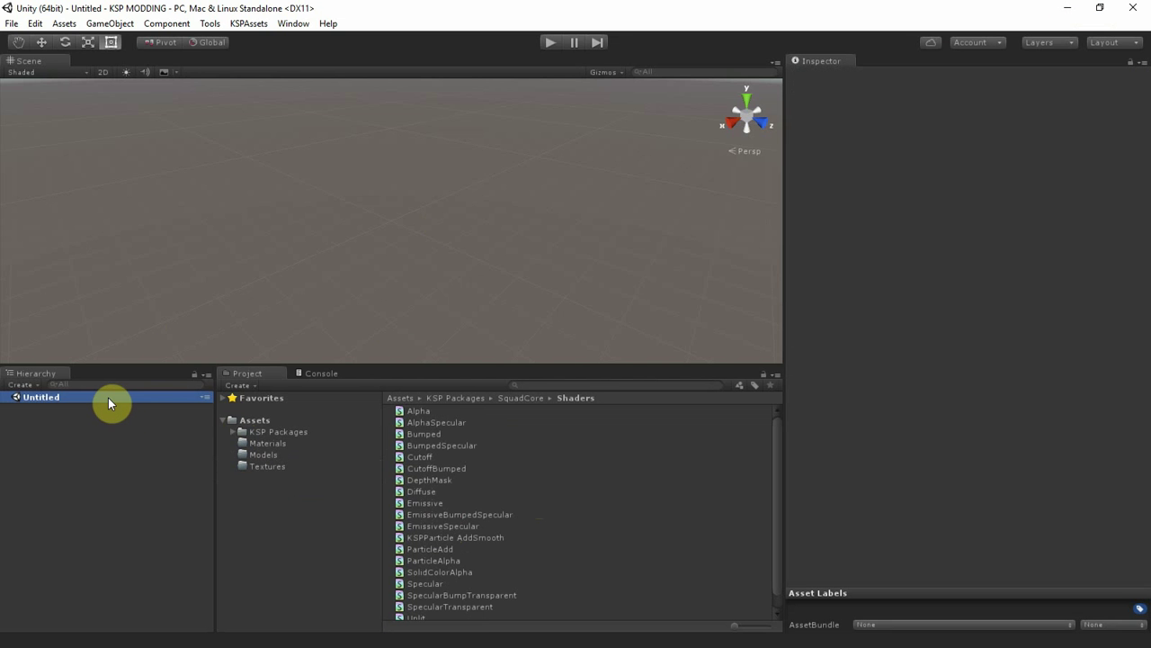
click(105, 443)
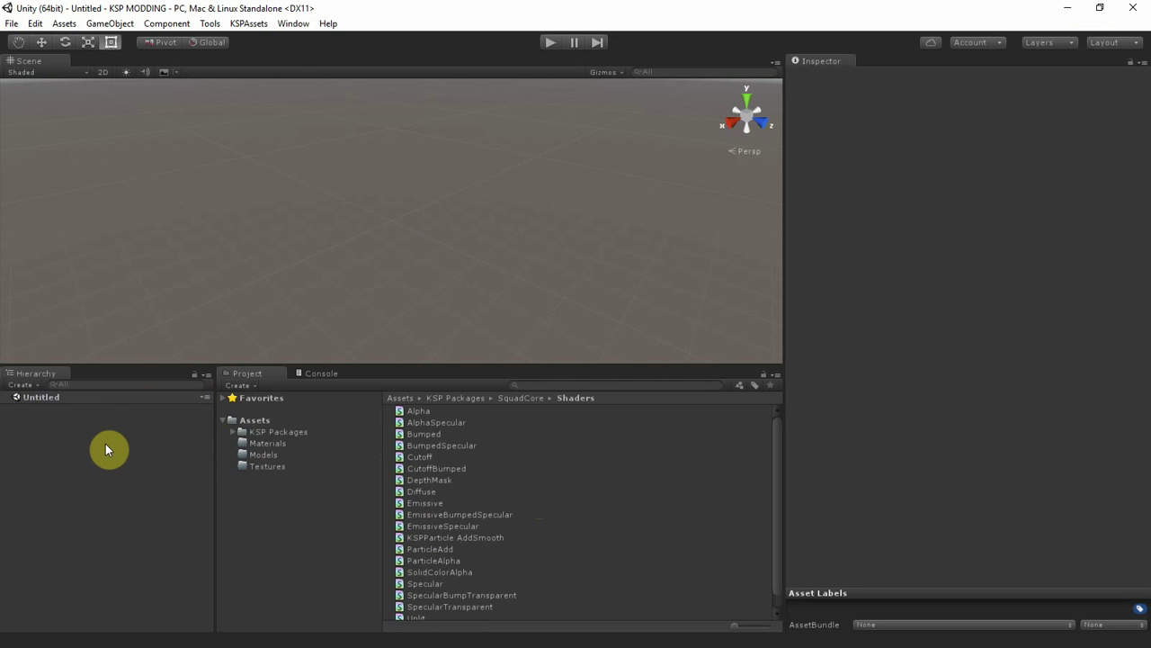
click(32, 398)
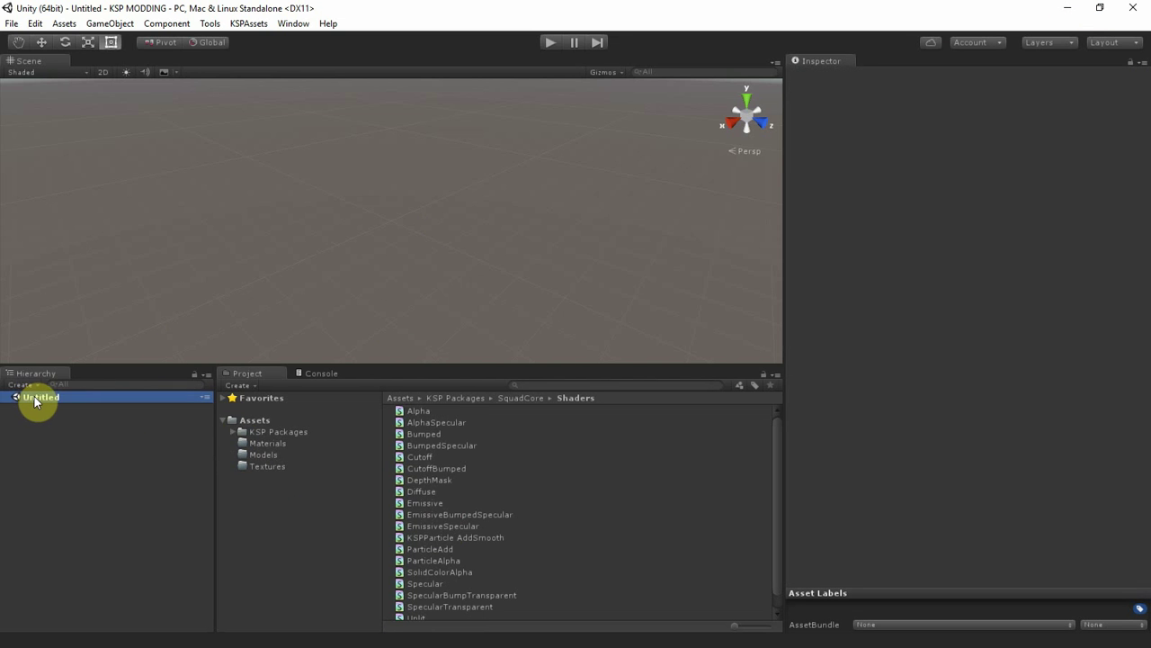
click(353, 279)
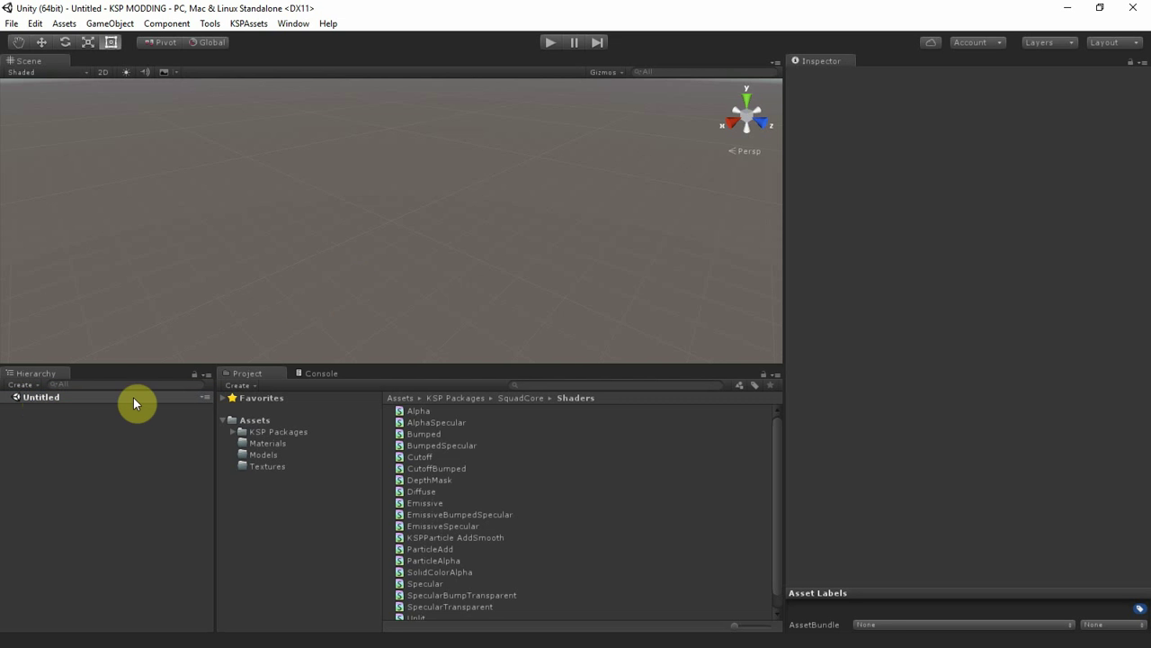
- Minimize Unity and resize the PartTools_KSP11_2 folder window to fill the space beside the SHOULD folder window
click(1069, 13)
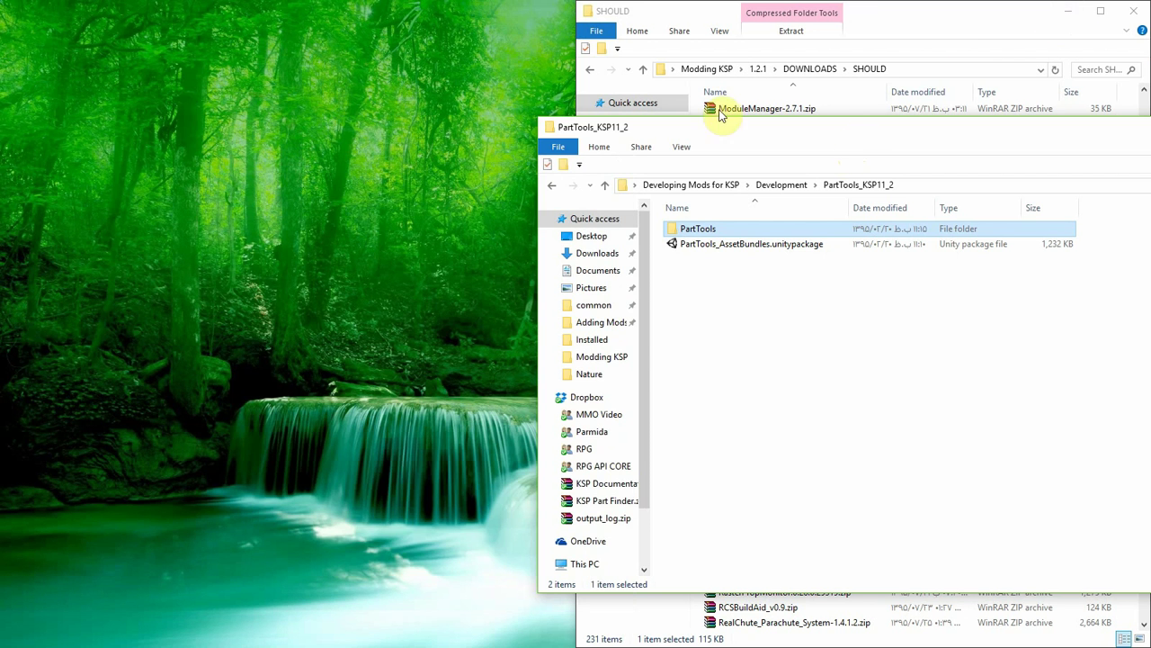
drag(714, 116, 320, 27)
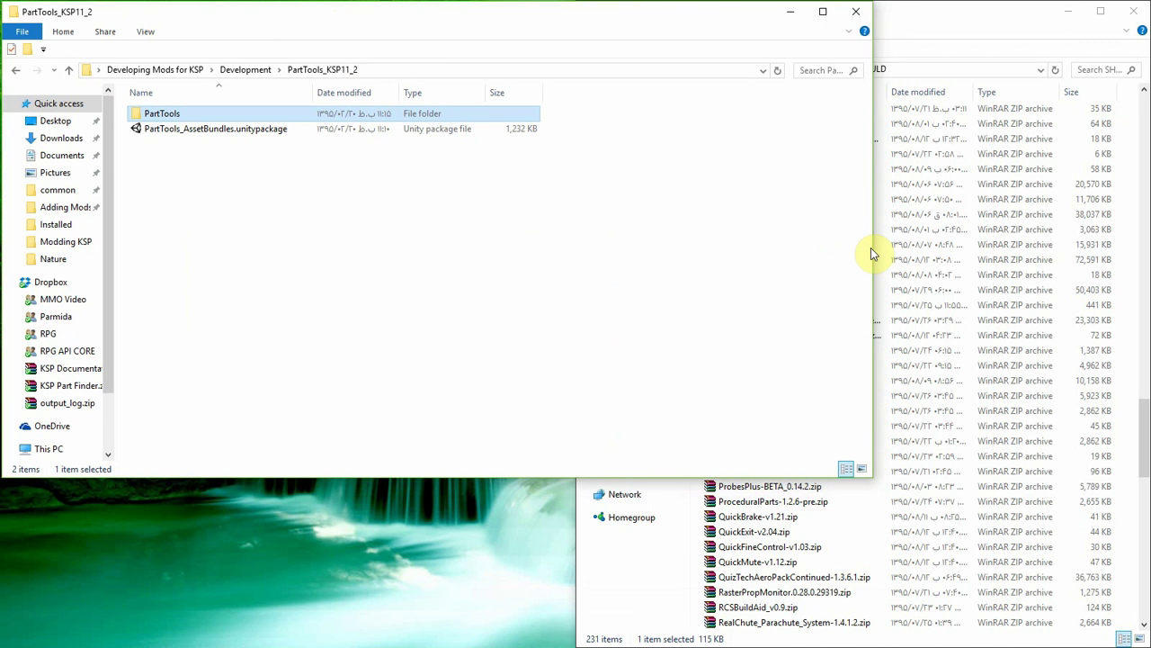
drag(872, 247, 574, 213)
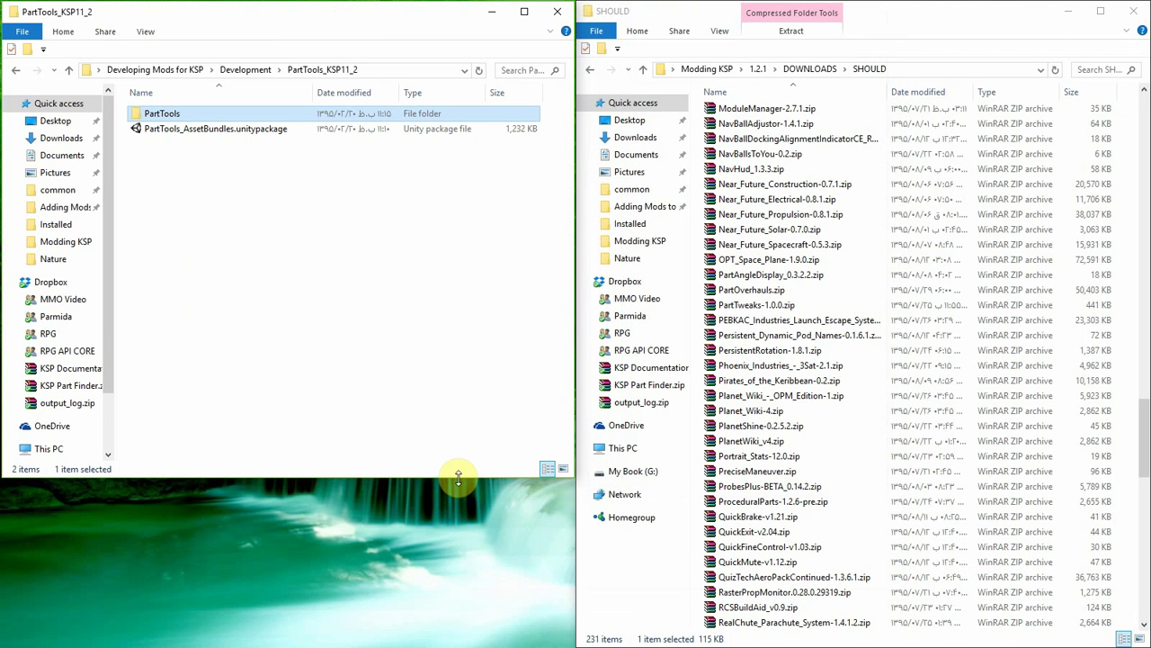
drag(457, 476, 421, 641)
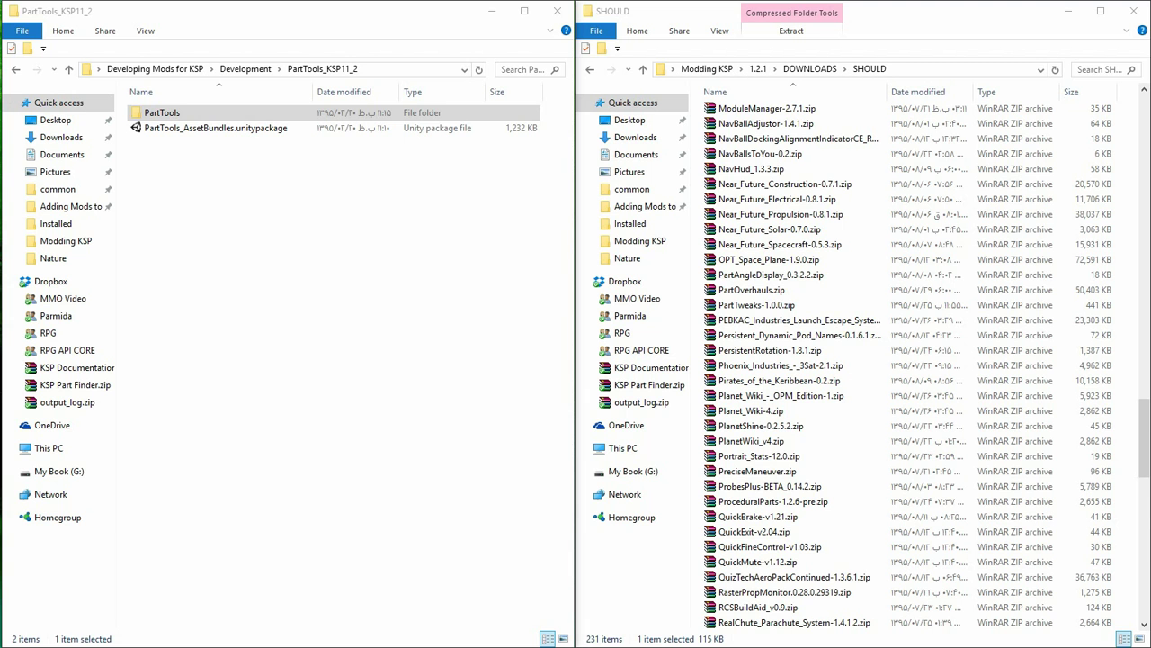
- Switch to Blender, minimize its console and the Output Window, and maximize the Blender window
key(alt+Tab)
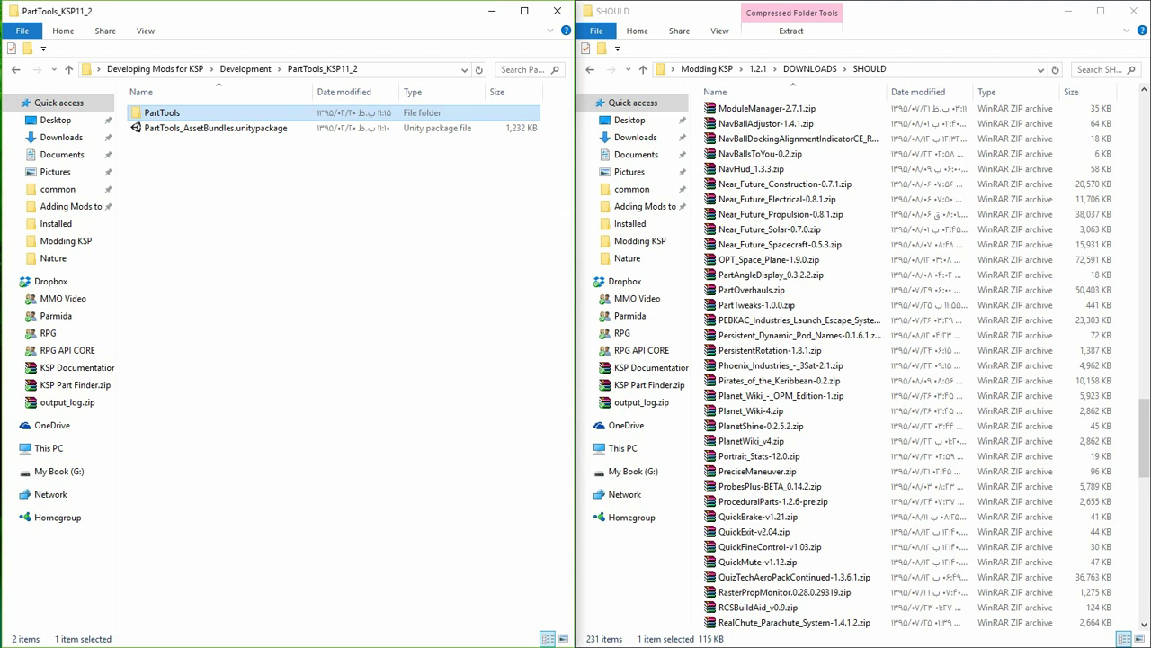
key(alt+Tab)
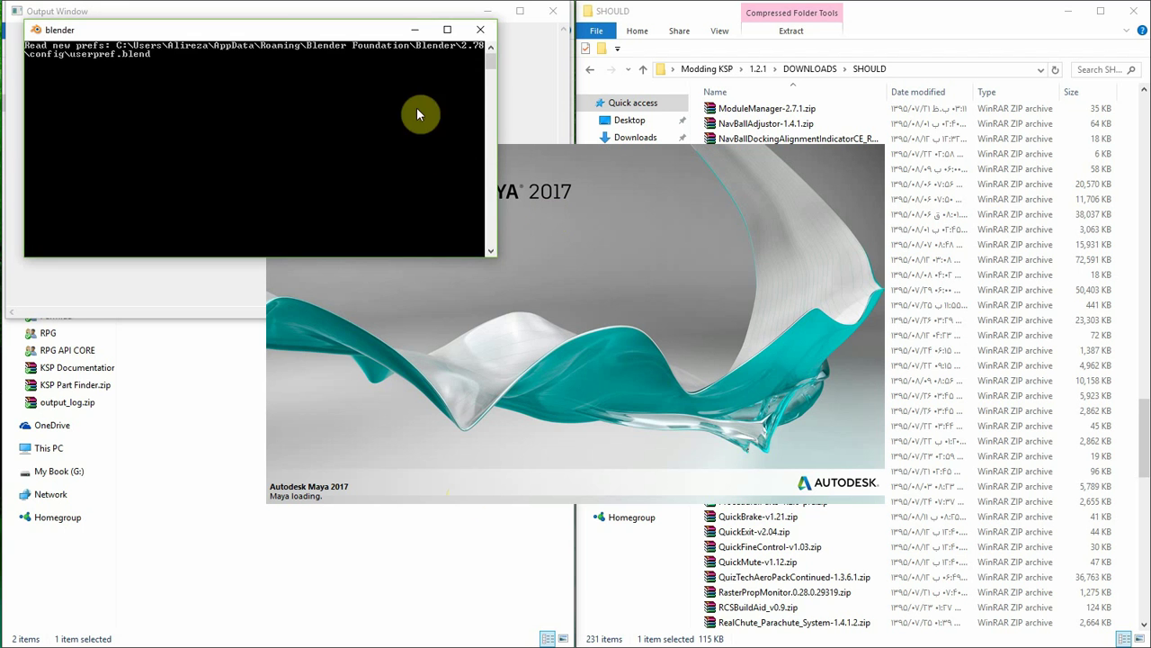
click(415, 31)
click(491, 12)
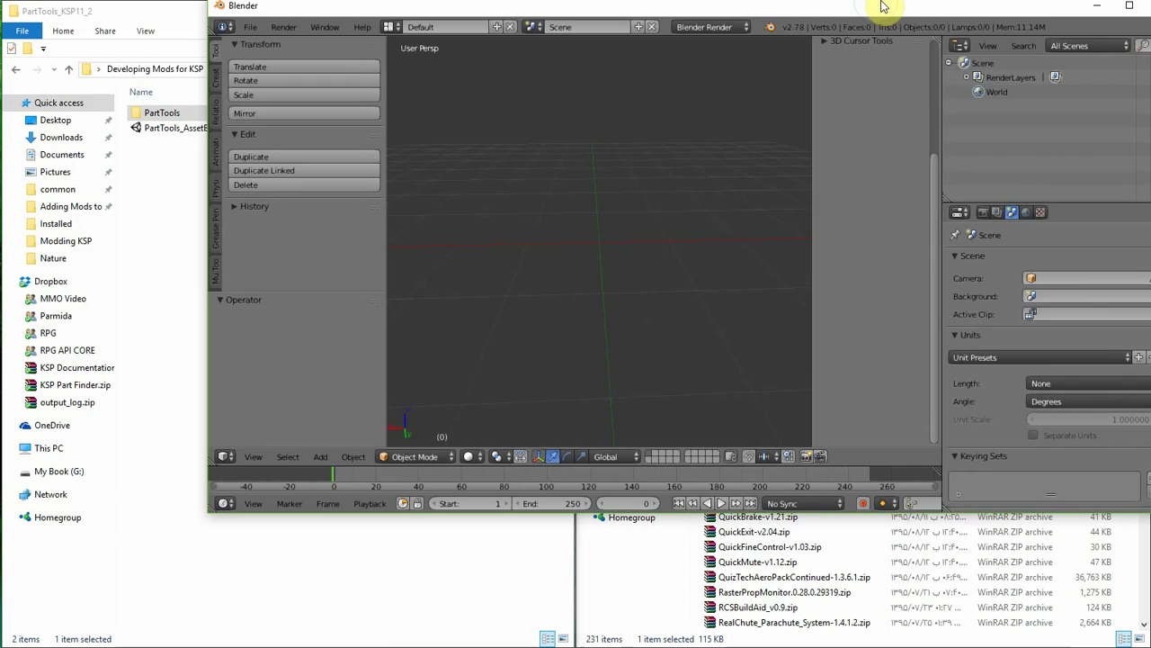
double_click(881, 8)
- Start a KSP Mu (.mu) import and browse to Developing Mods for KSP > Development > Never Install
click(42, 32)
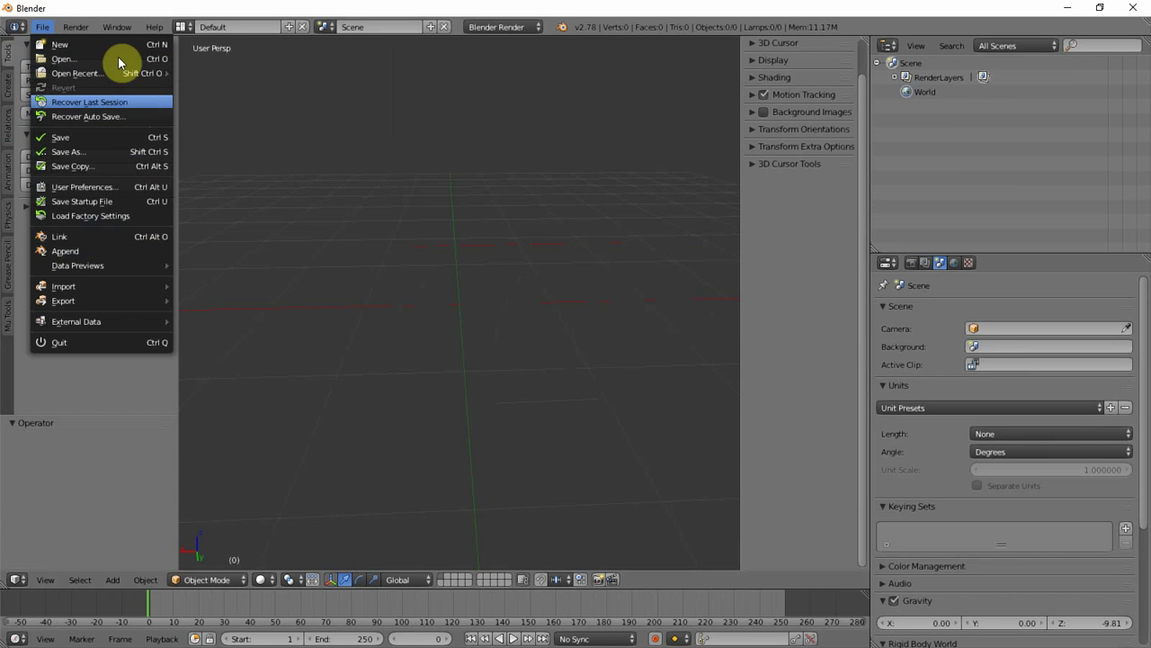
mouse_move(142, 286)
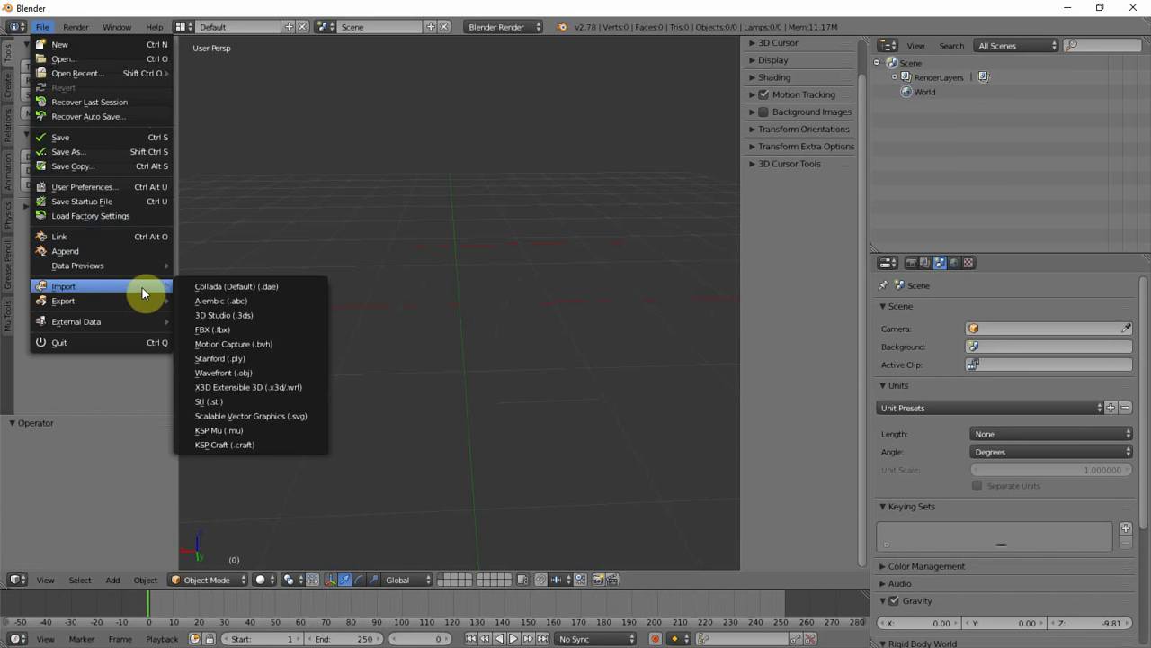
click(261, 432)
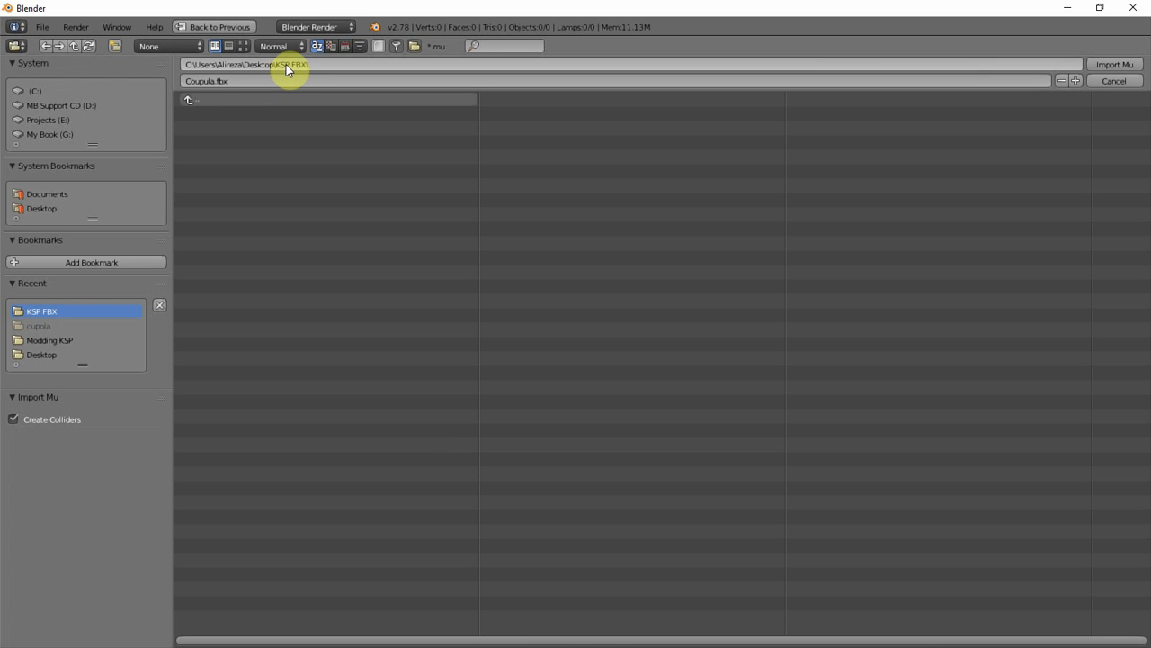
click(246, 101)
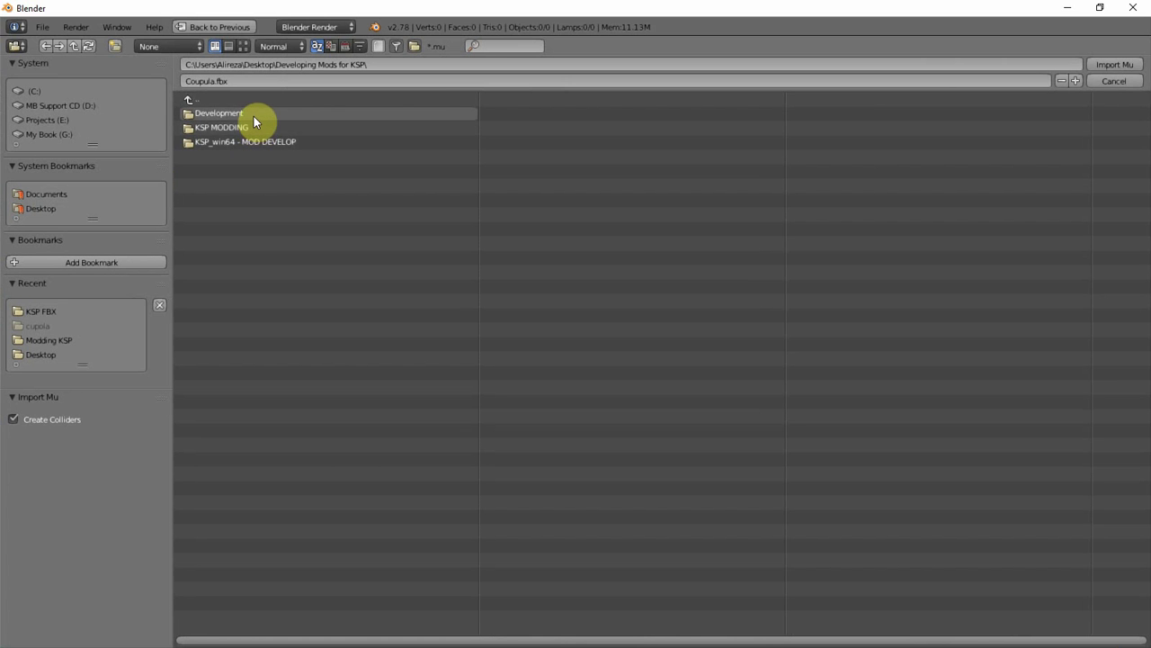
click(253, 115)
click(254, 126)
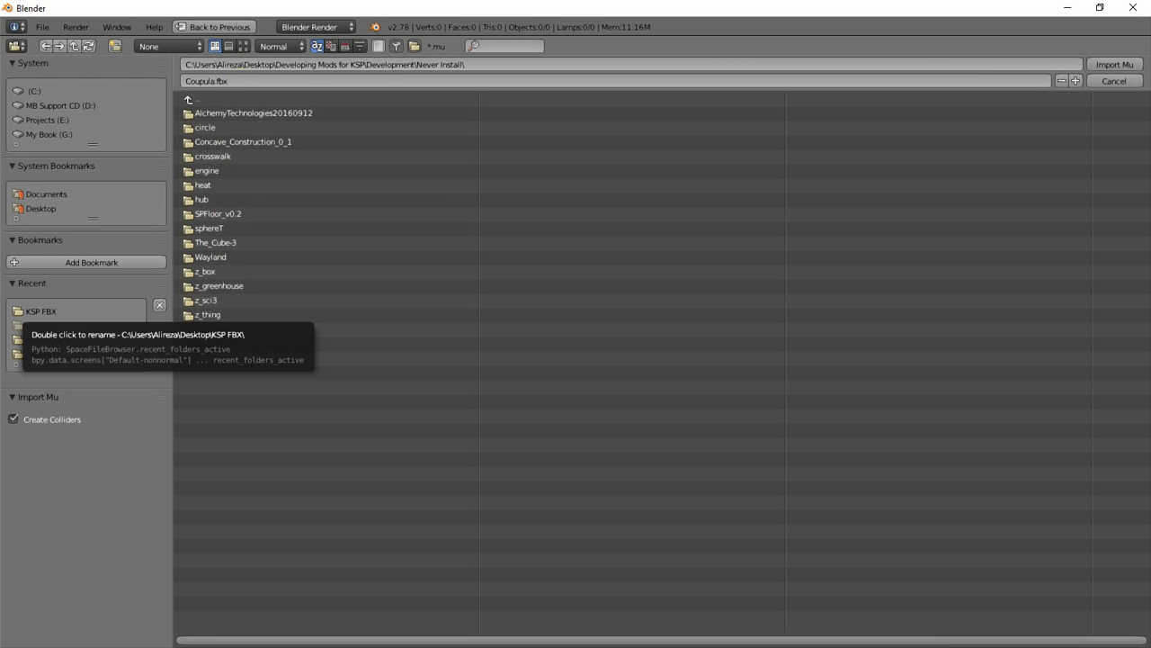
- Import mount1.mu from z_thing > z_thing > Parts > Structural > Radial_mount
click(210, 315)
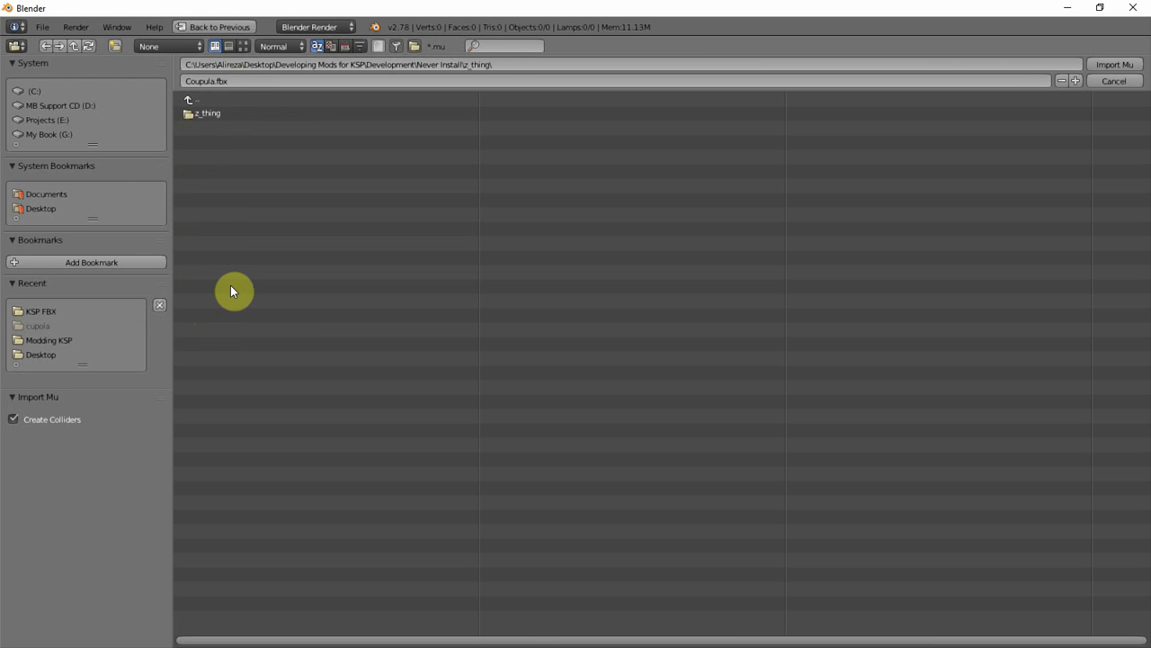
click(213, 112)
click(216, 115)
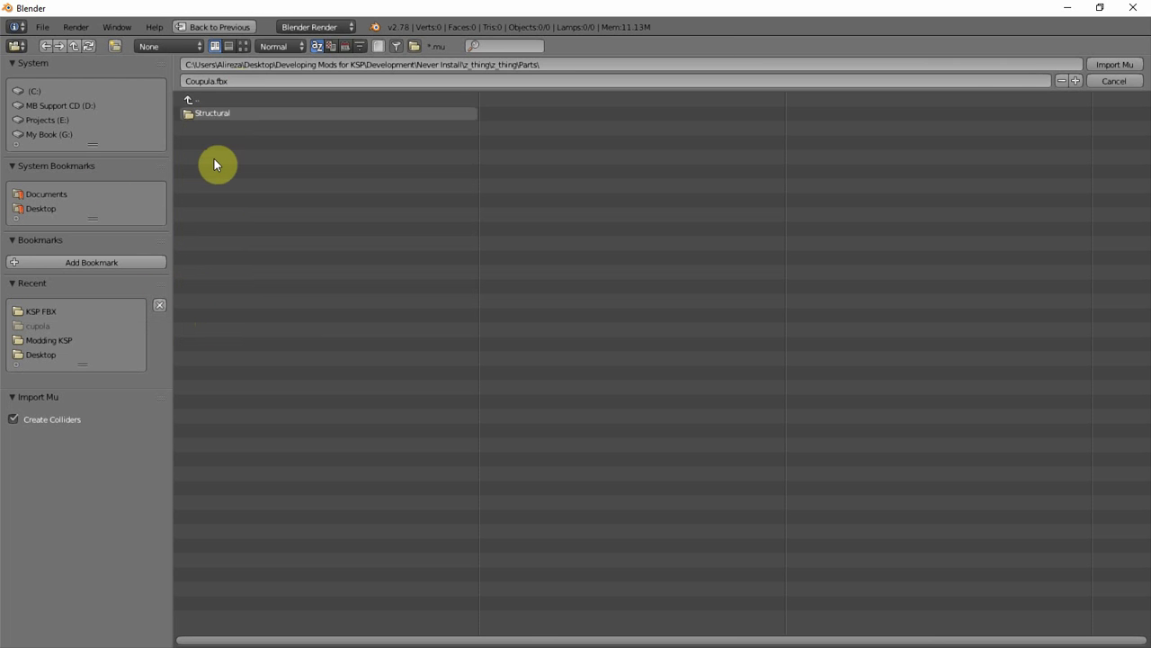
click(232, 112)
click(250, 114)
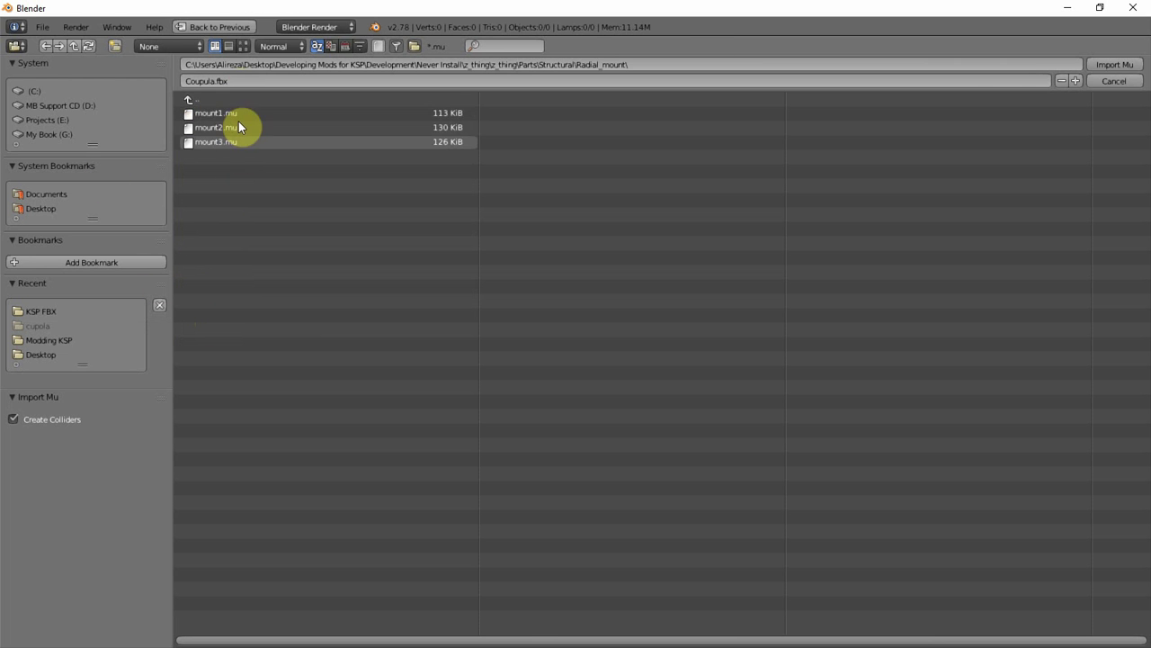
click(239, 114)
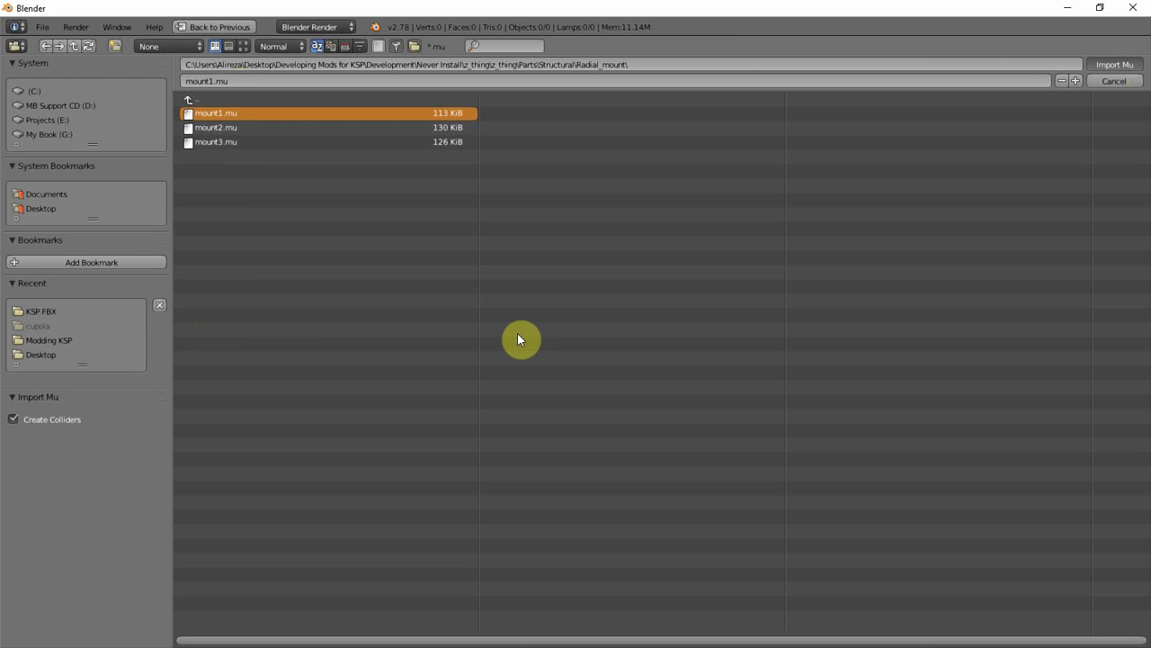
key(Return)
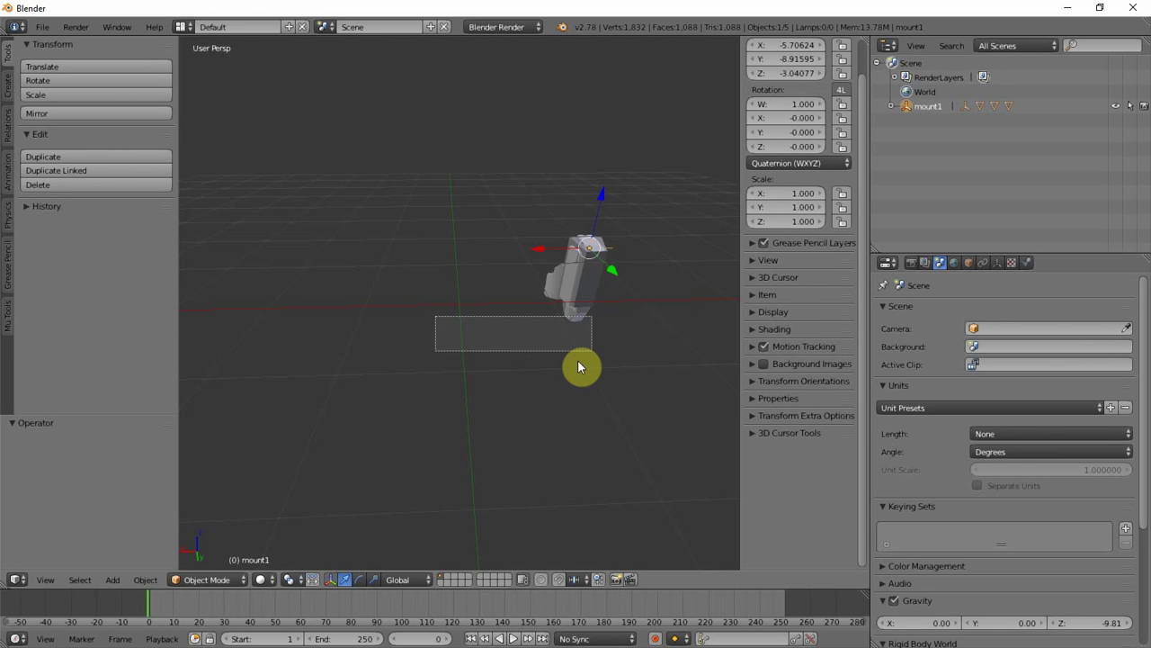
- Select all parts of the imported mount1 model and inspect it from several angles
drag(578, 366, 585, 373)
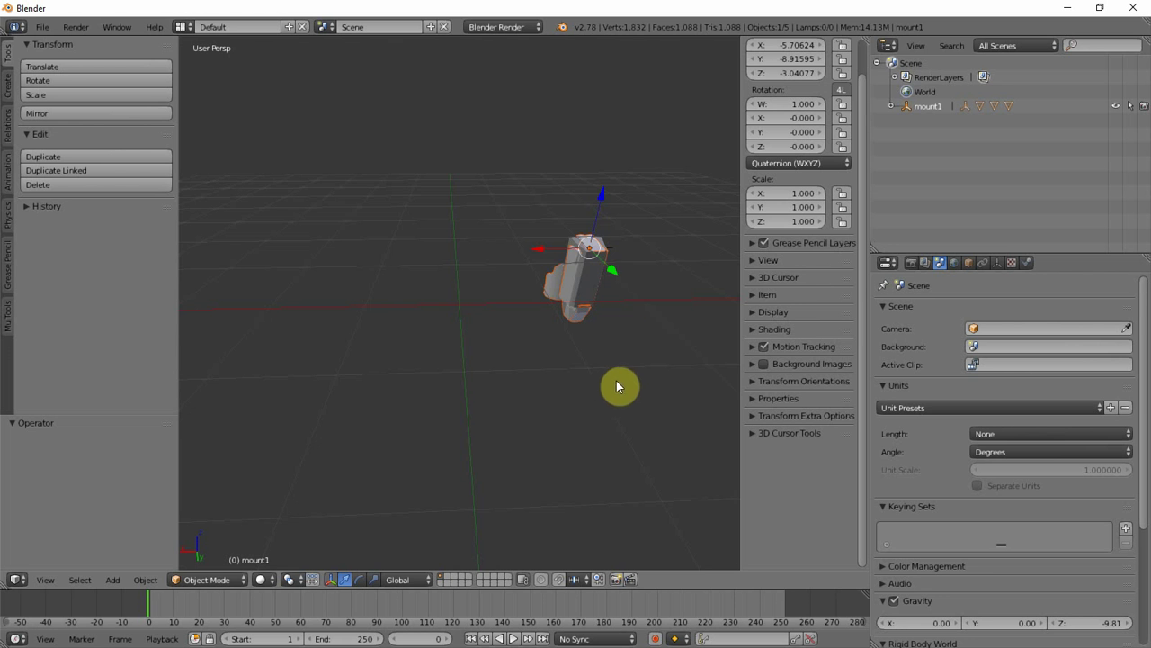
middle_drag(527, 368, 249, 125)
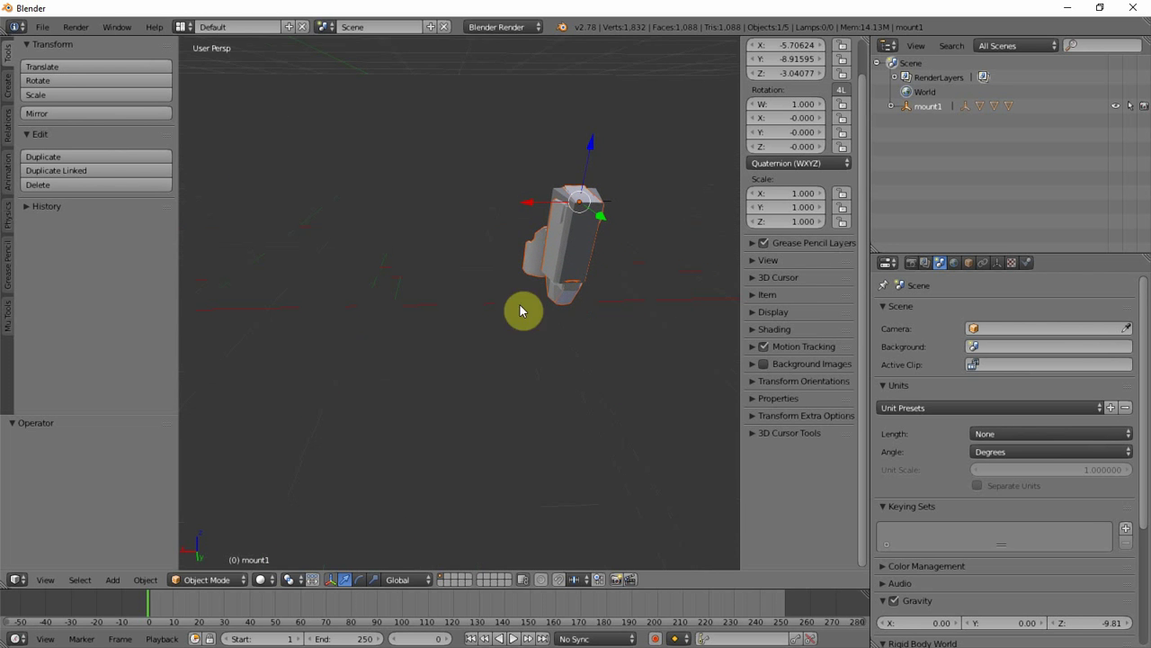
middle_drag(621, 381, 576, 353)
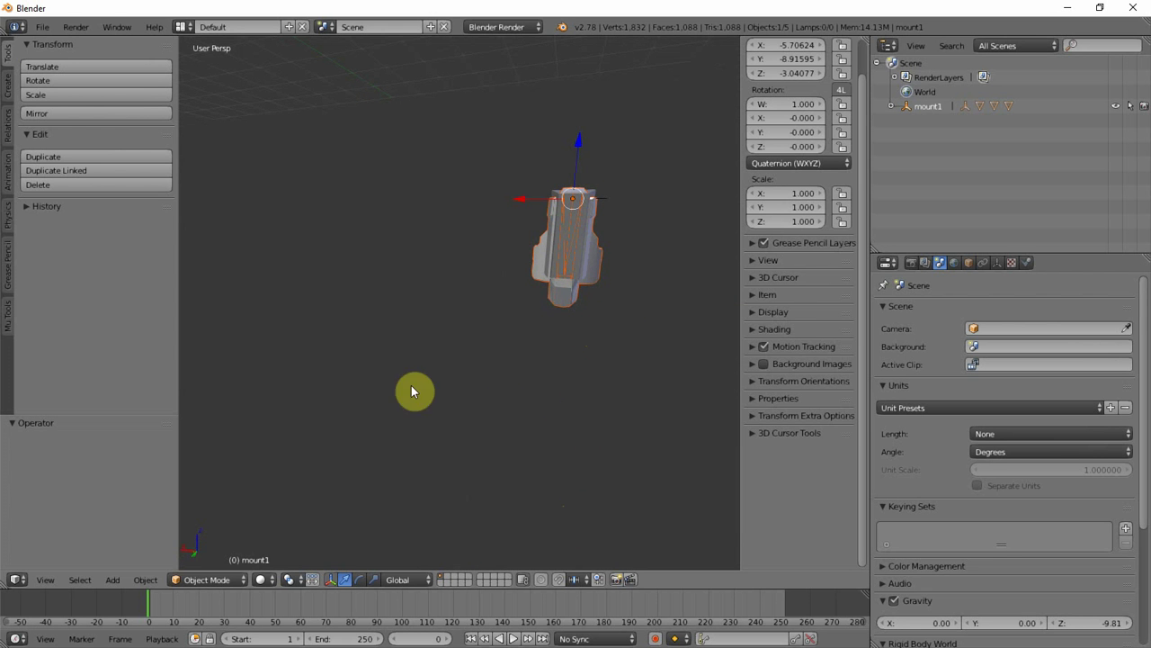
- Select mount1 in the outliner, start an FBX export and browse to Developing Mods for KSP > Development
middle_drag(411, 389, 455, 409)
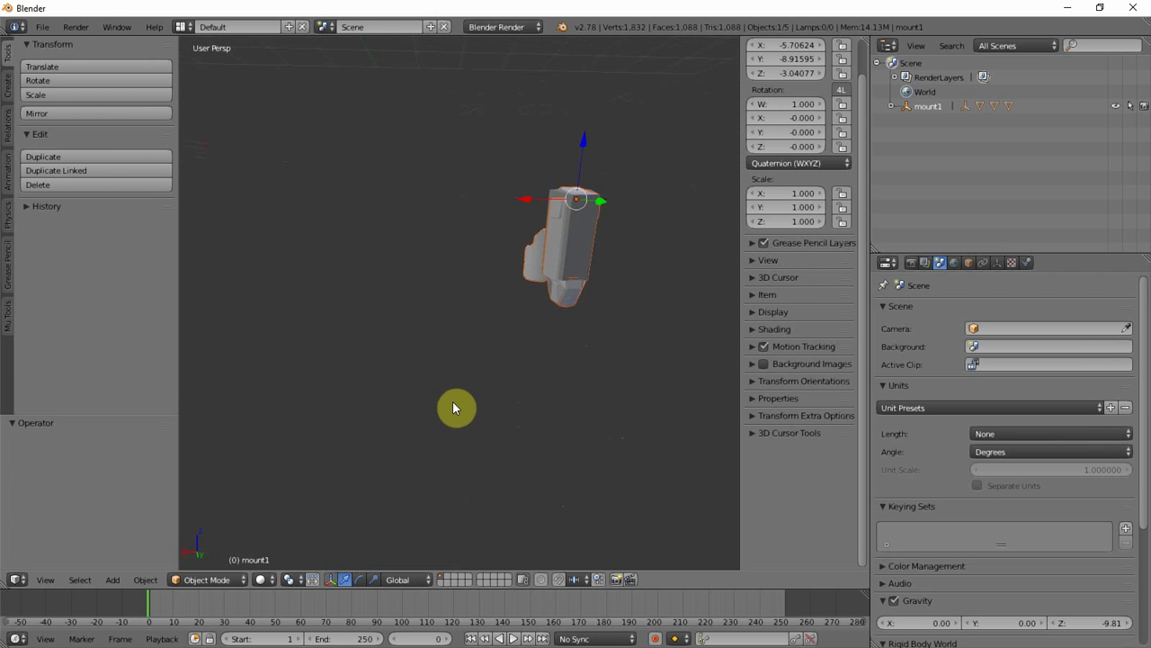
click(933, 112)
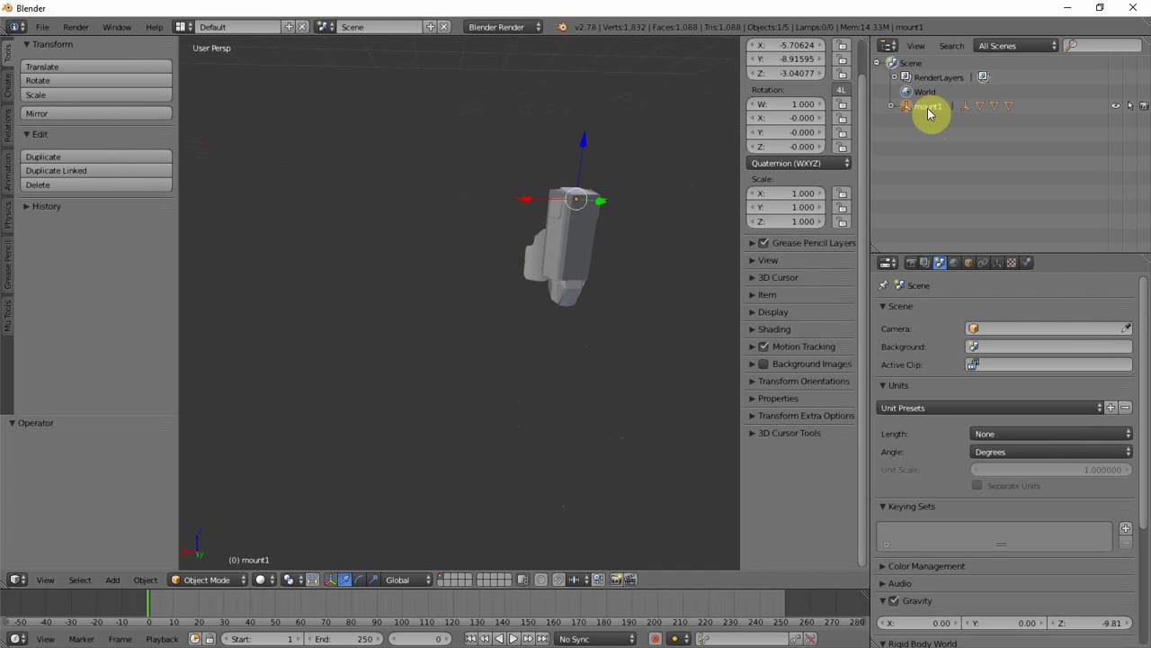
click(42, 27)
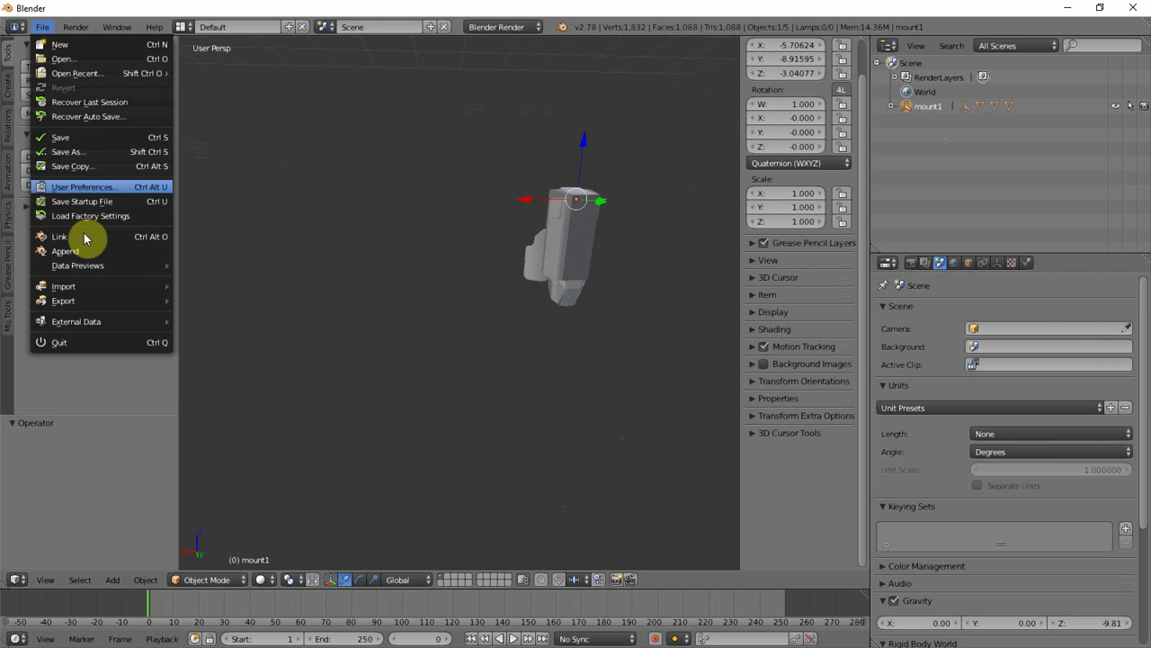
mouse_move(118, 301)
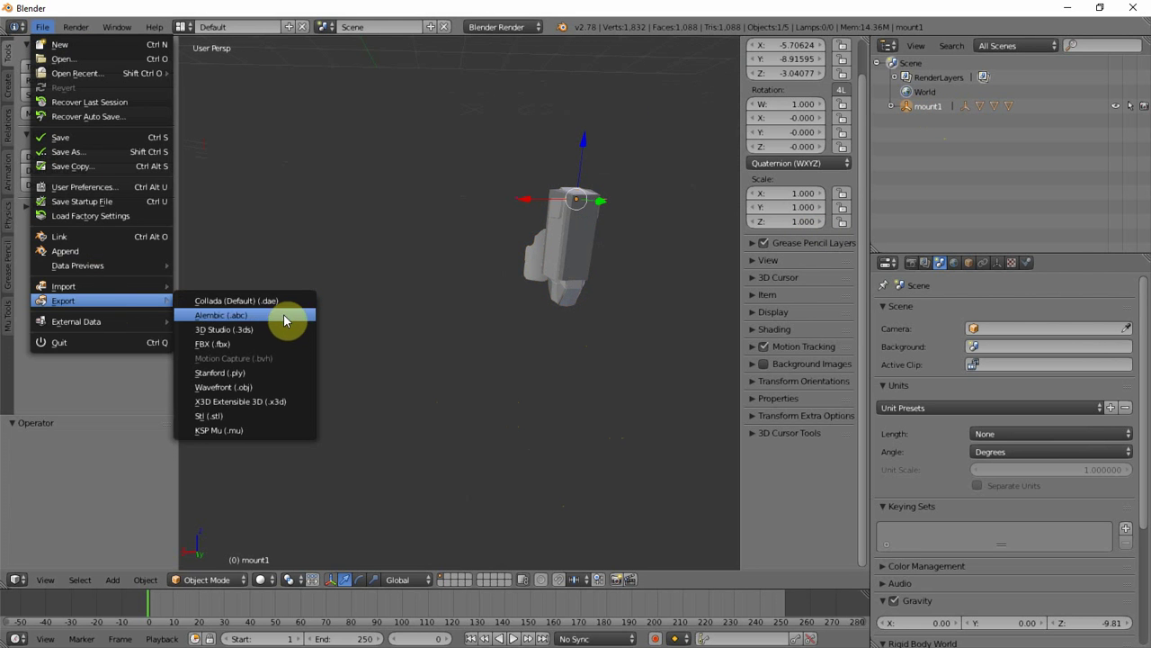
click(276, 343)
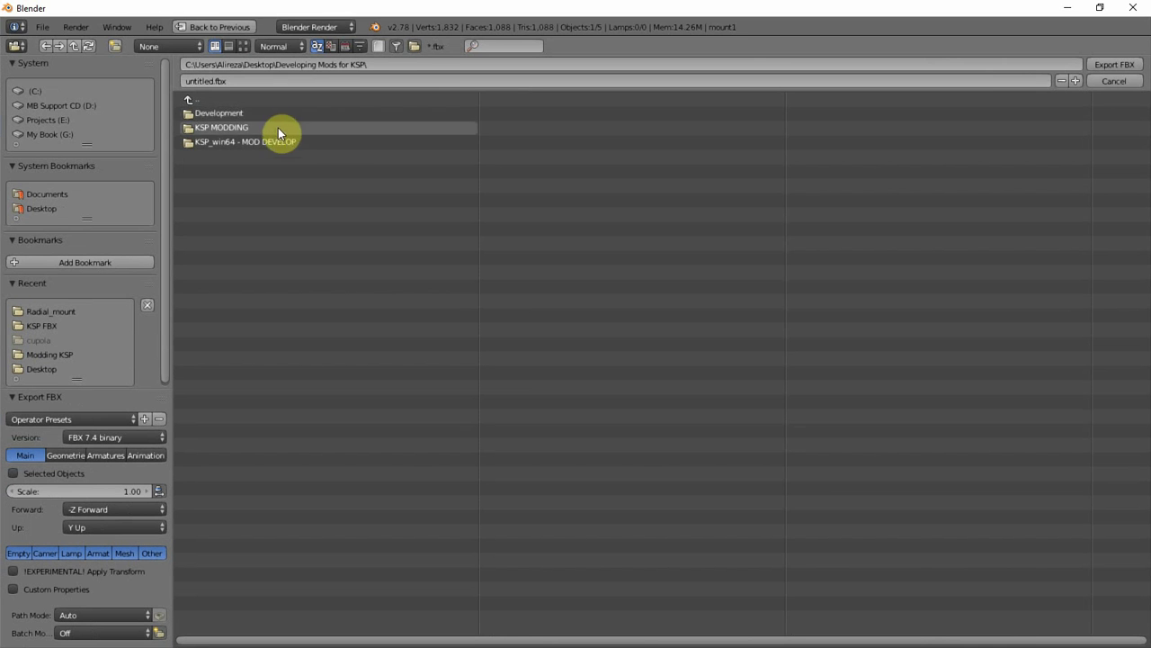
click(272, 113)
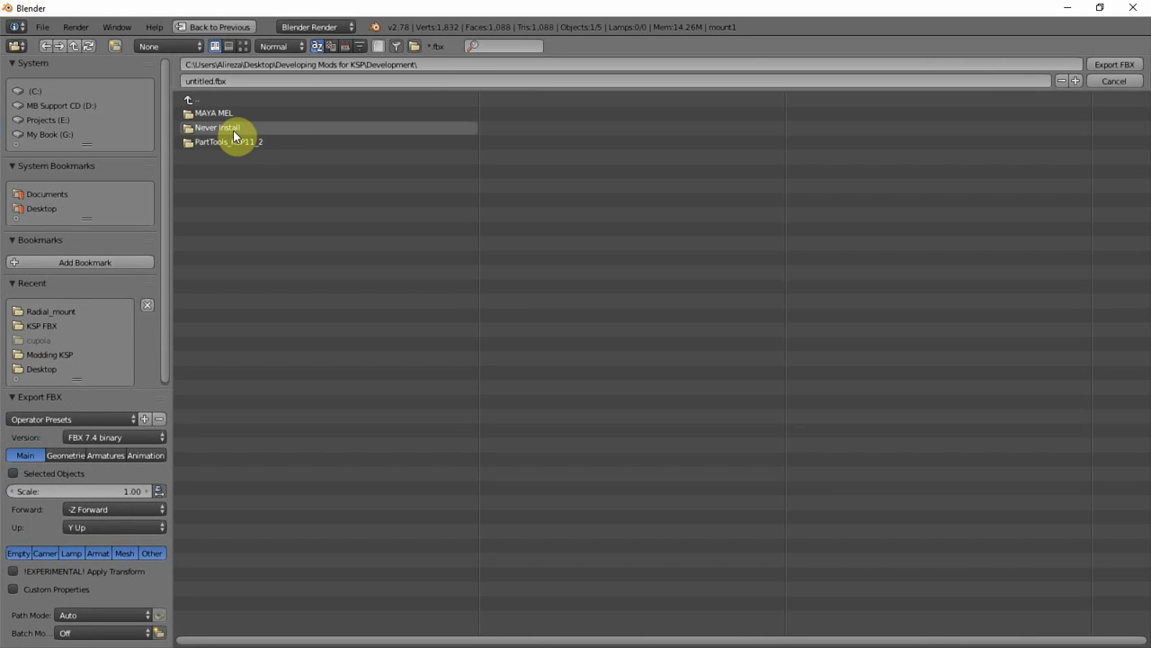
click(232, 132)
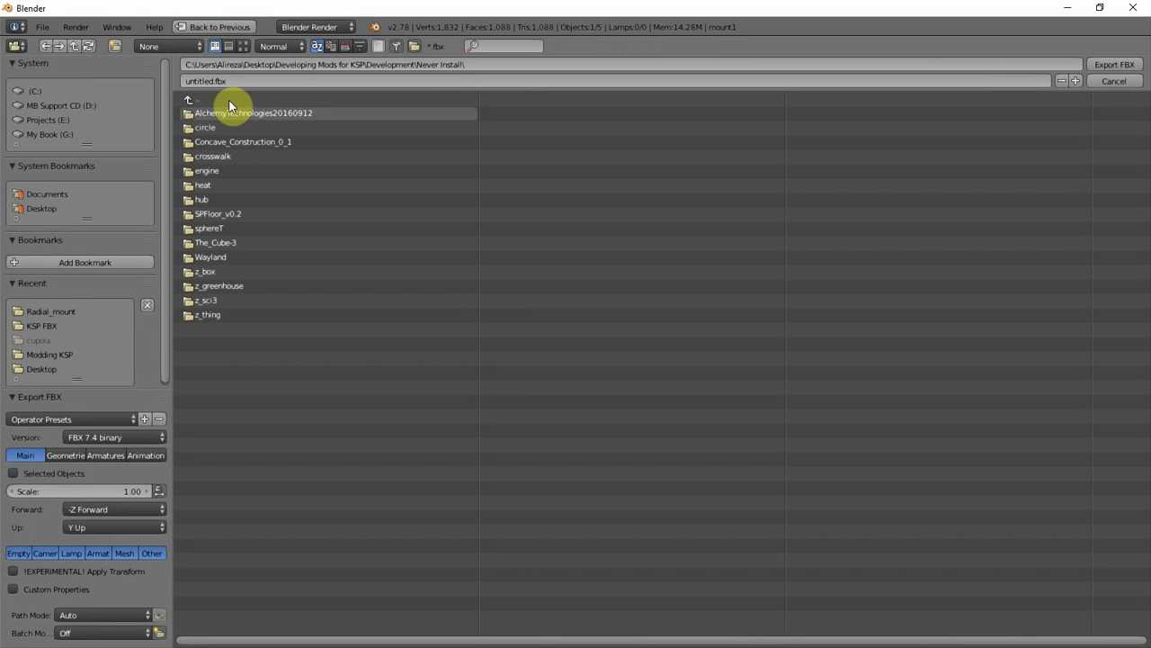
click(229, 99)
- Create a folder named FBX EXPORTS inside Development and open it as the export location
click(113, 47)
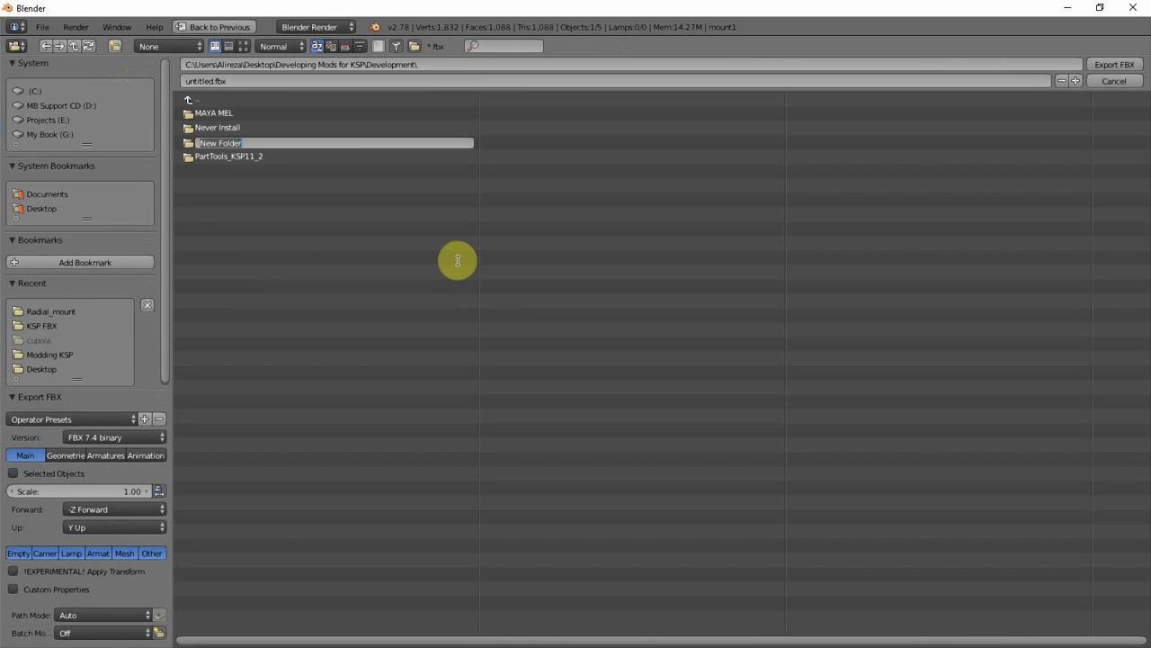
text(FBX ExPORTS)
key(Return)
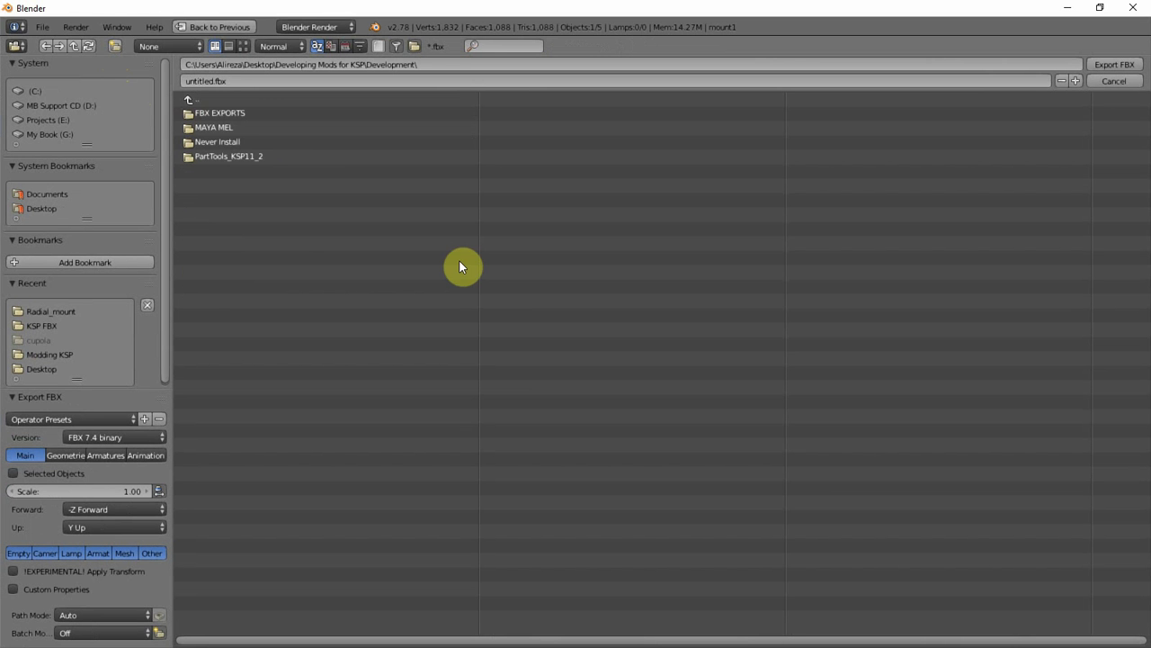
click(295, 114)
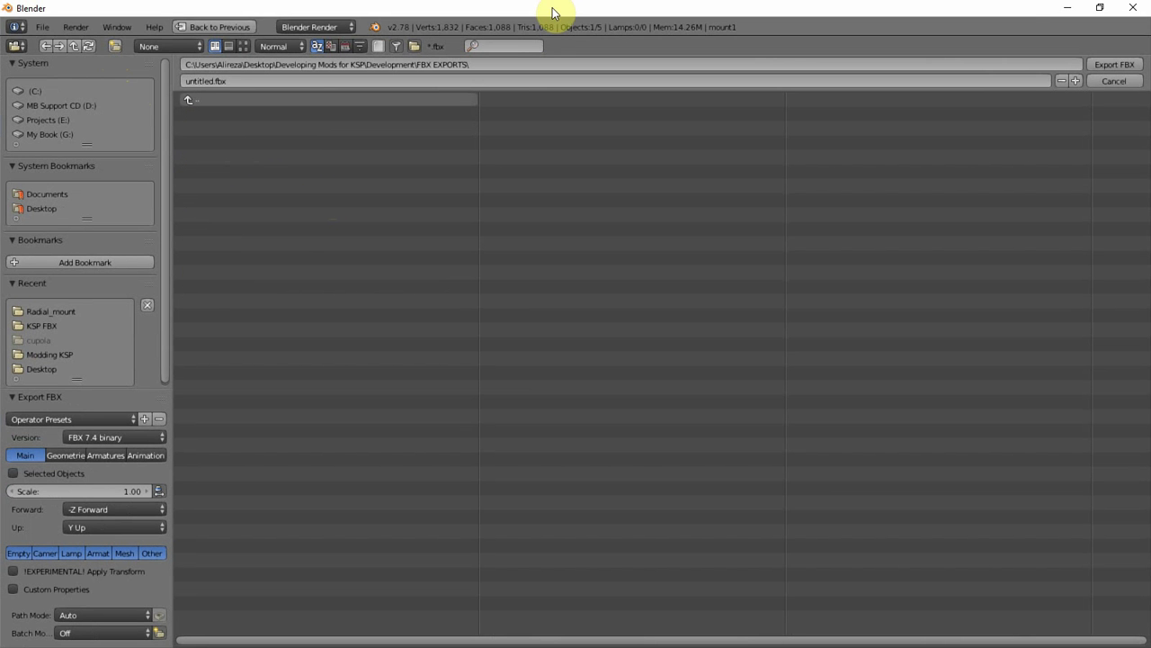
- Switch to File Explorer and check the part's folder names under Never Install > z_thing > z_thing > Parts > Structural
drag(547, 8, 627, 129)
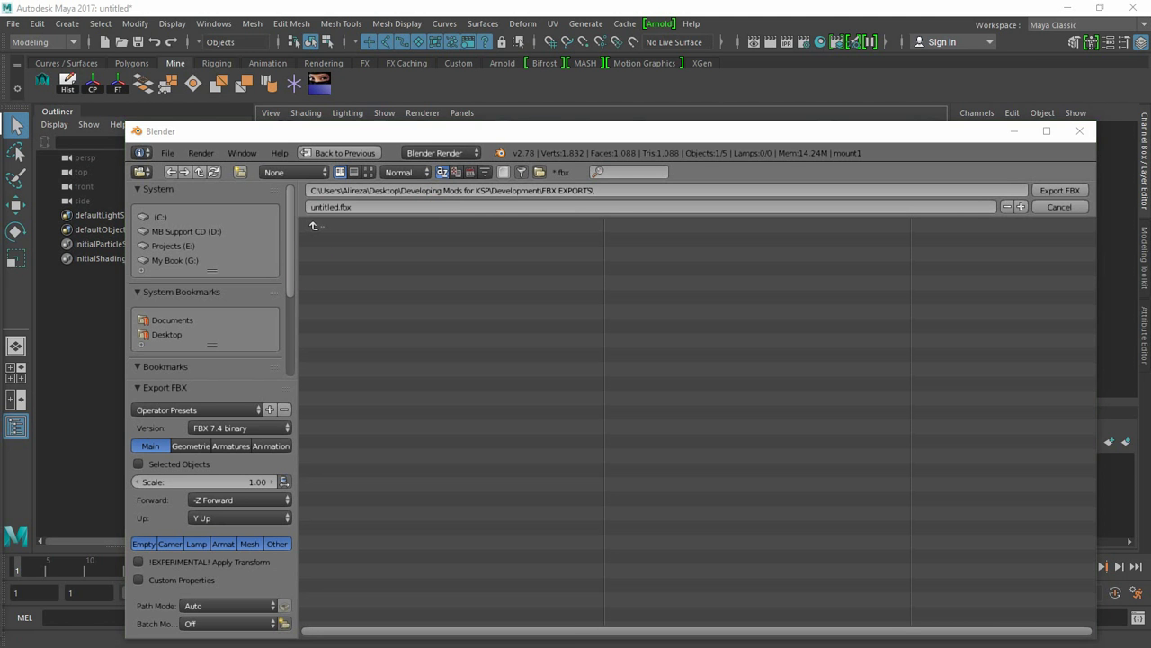
key(alt+Tab)
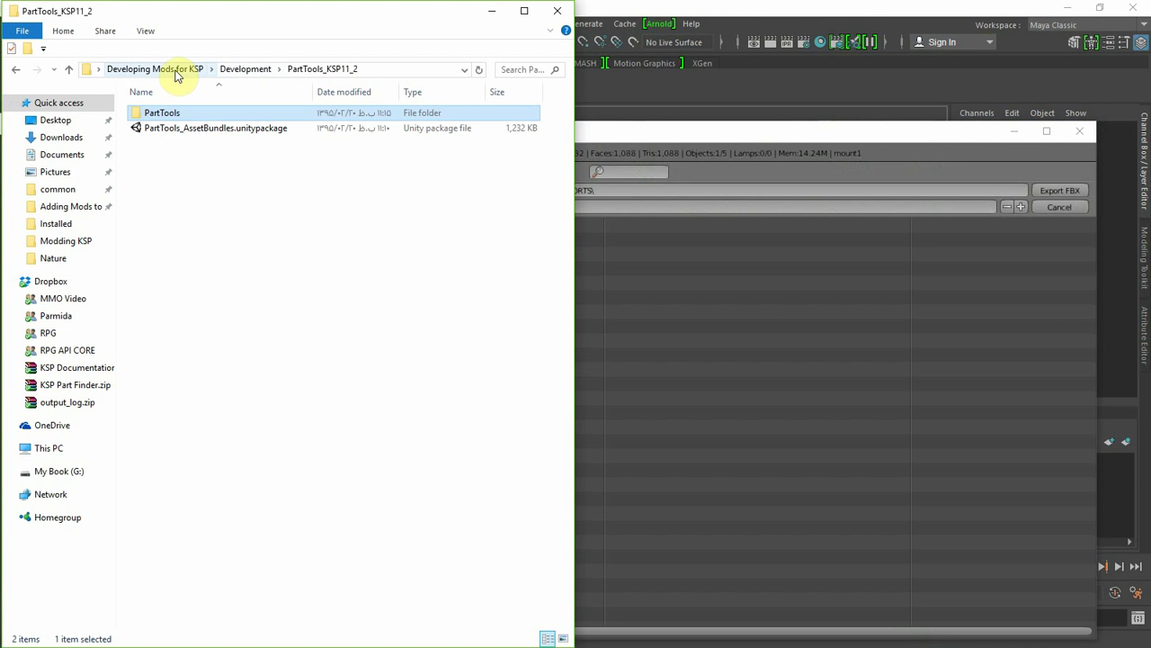
click(245, 69)
double_click(209, 141)
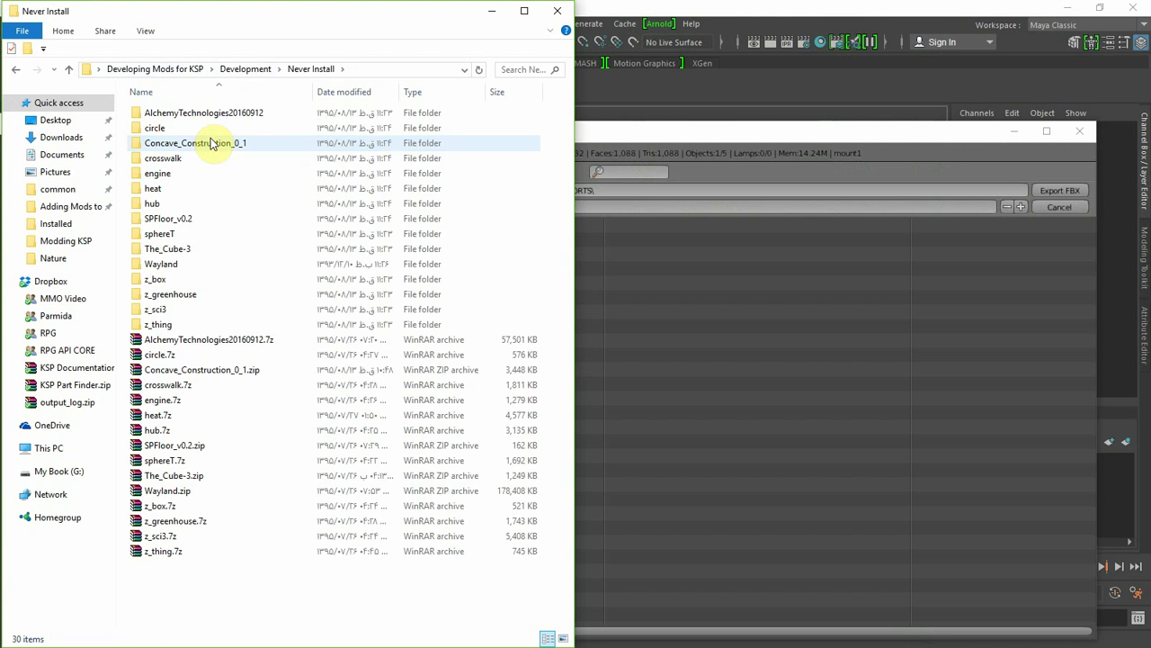
double_click(220, 324)
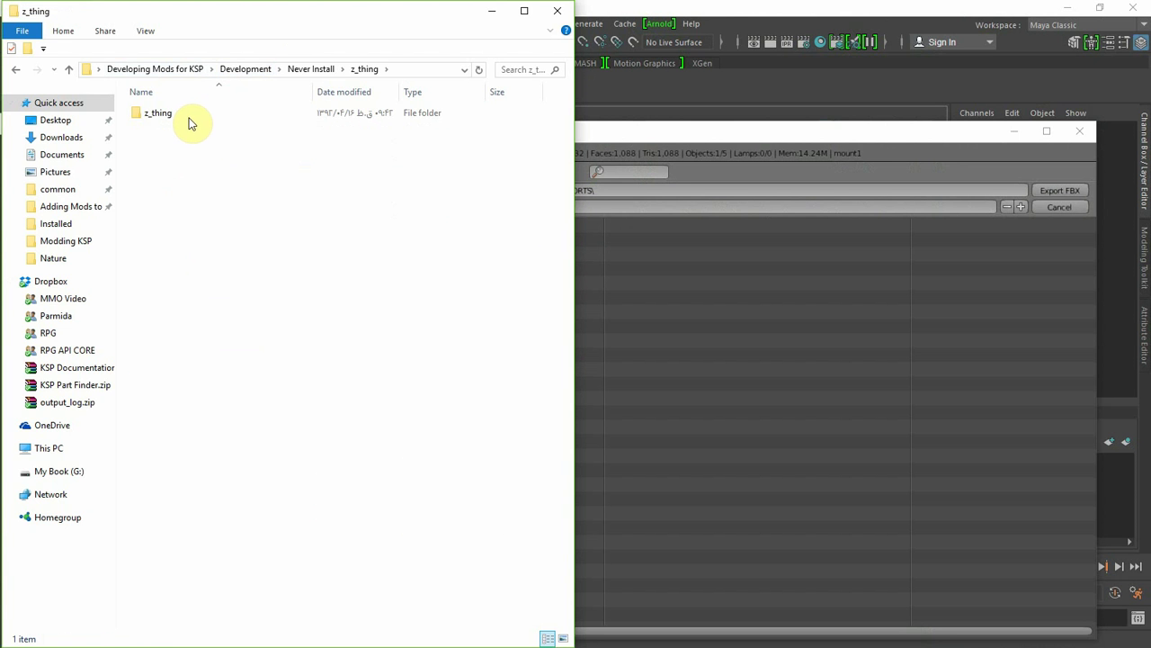
double_click(160, 113)
double_click(162, 113)
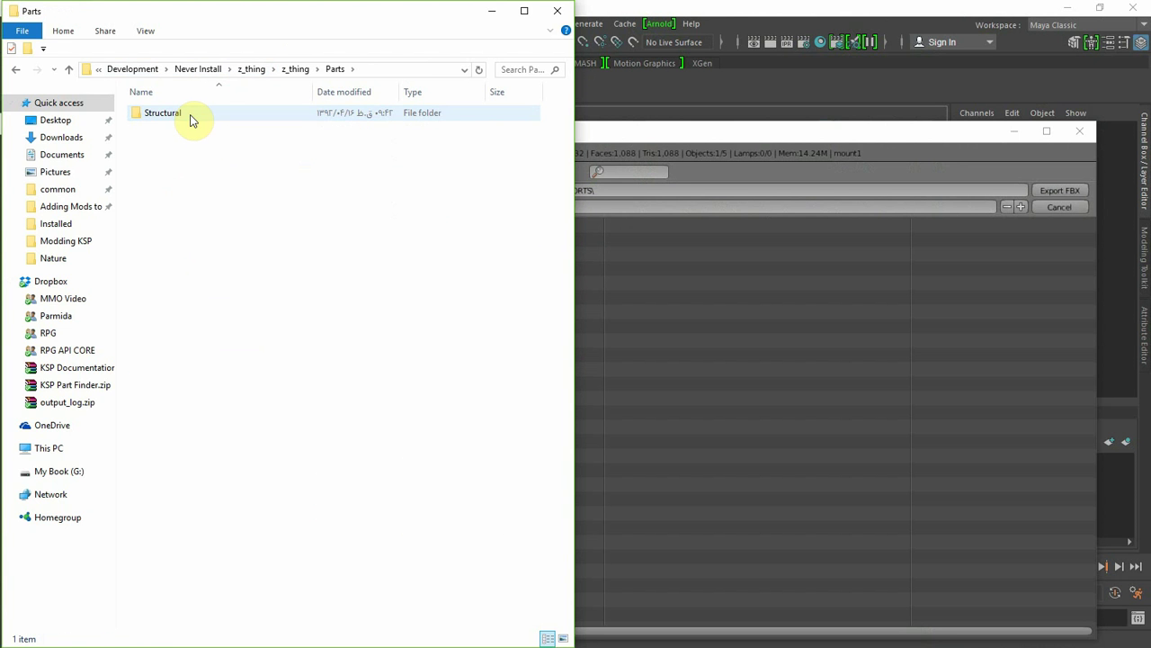
double_click(190, 118)
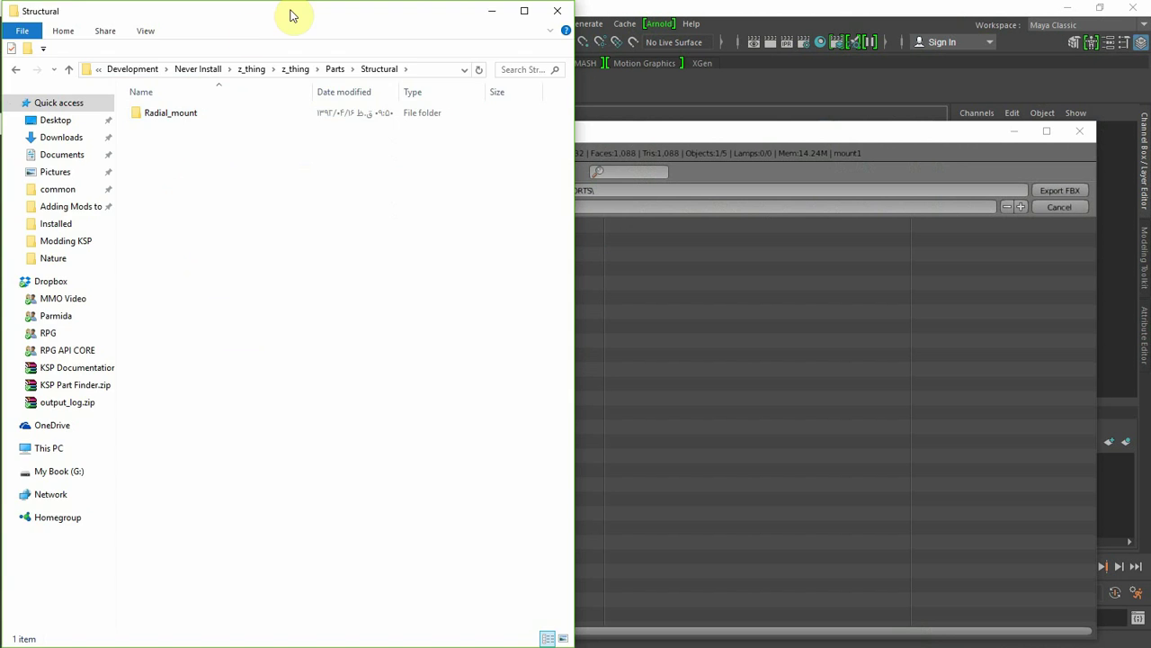
drag(290, 12, 0, 32)
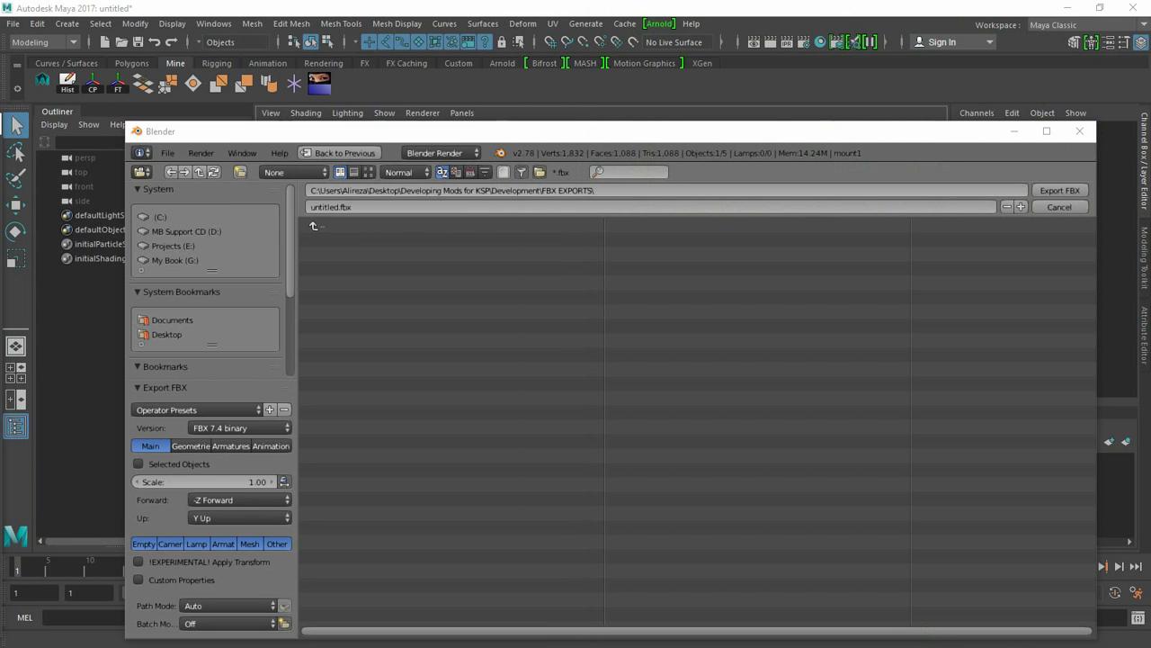
- In Blender's export browser, create a Structural Radial Mount folder inside FBX EXPORTS and open it
click(241, 171)
text(Str)
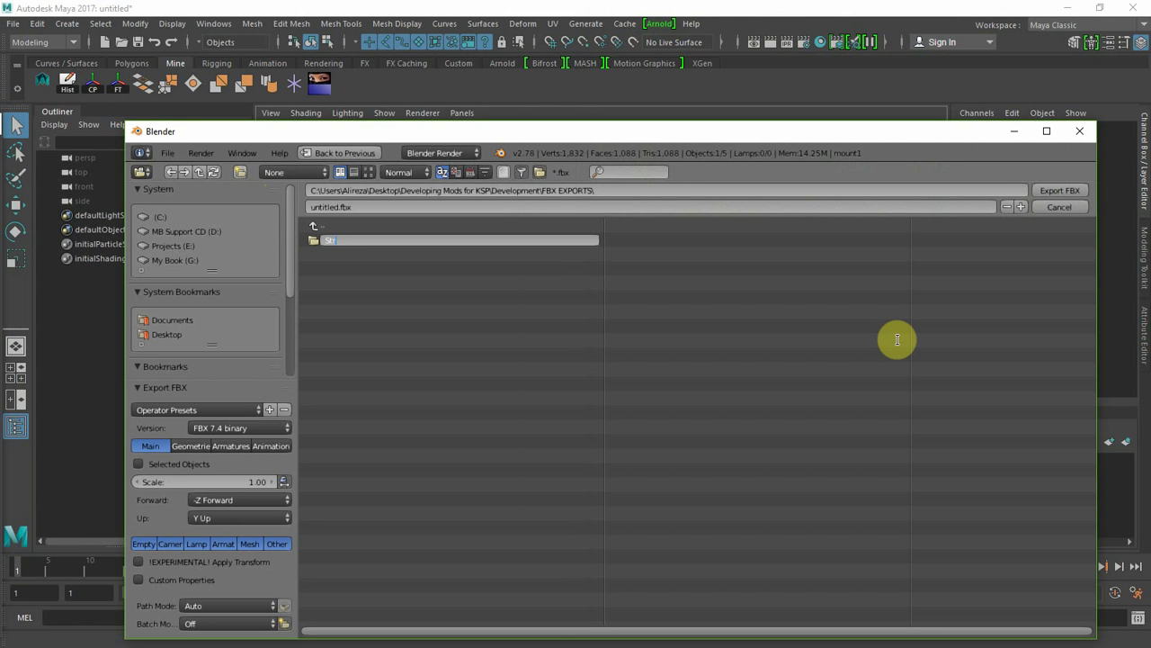
text(uctural Radial Mount)
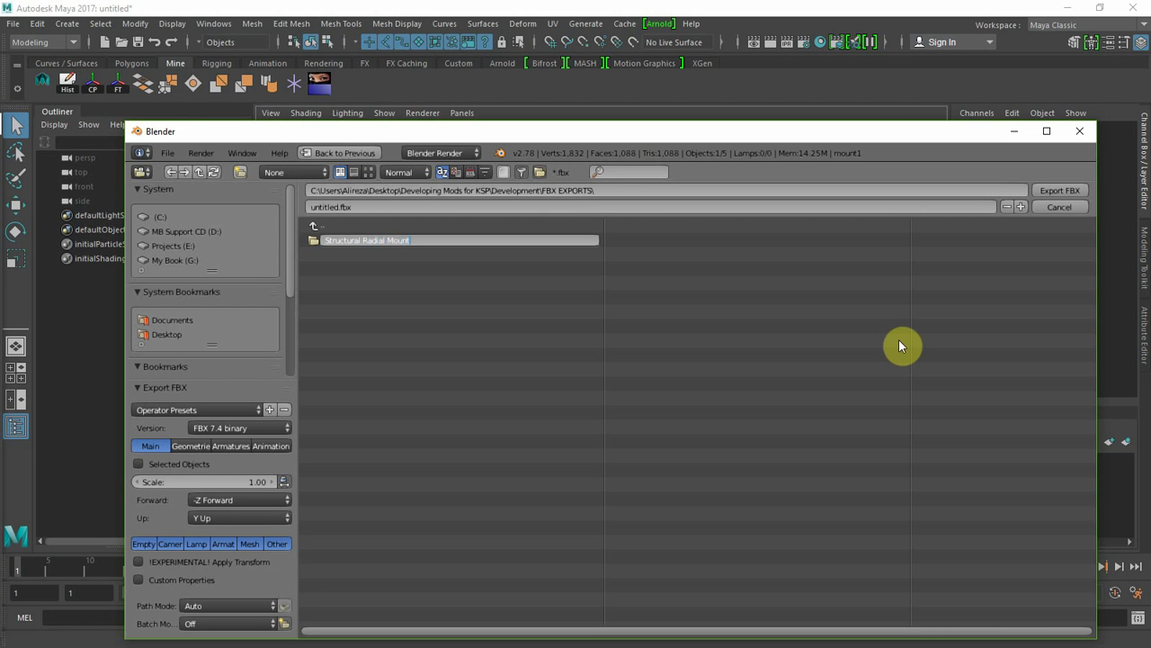
key(Return)
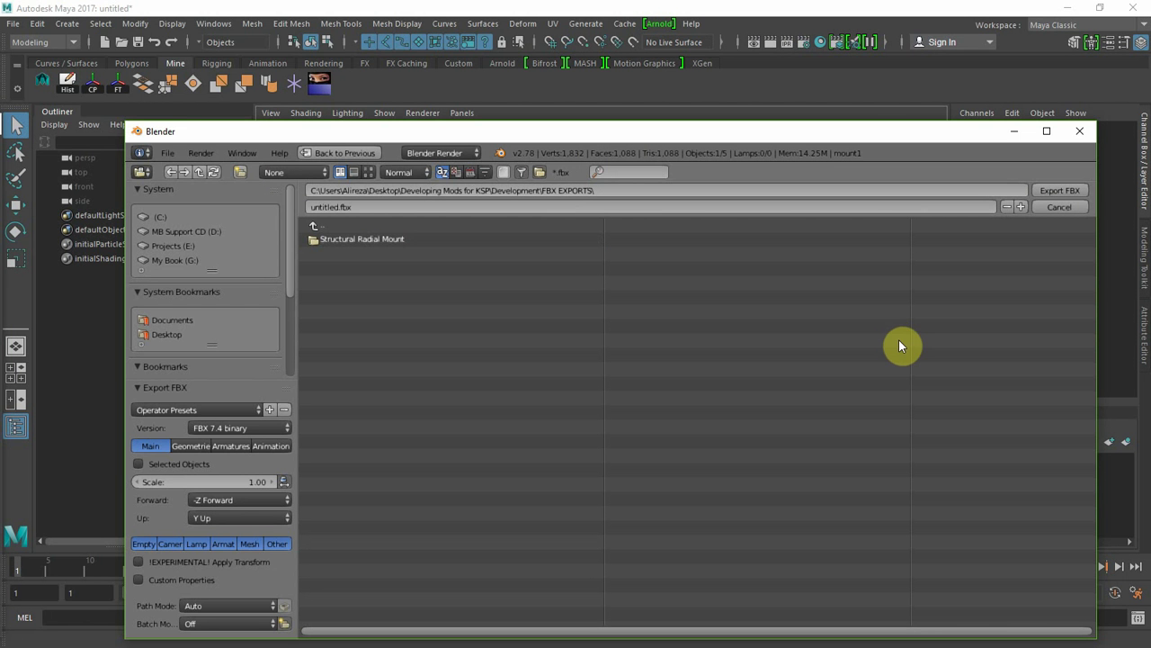
click(558, 237)
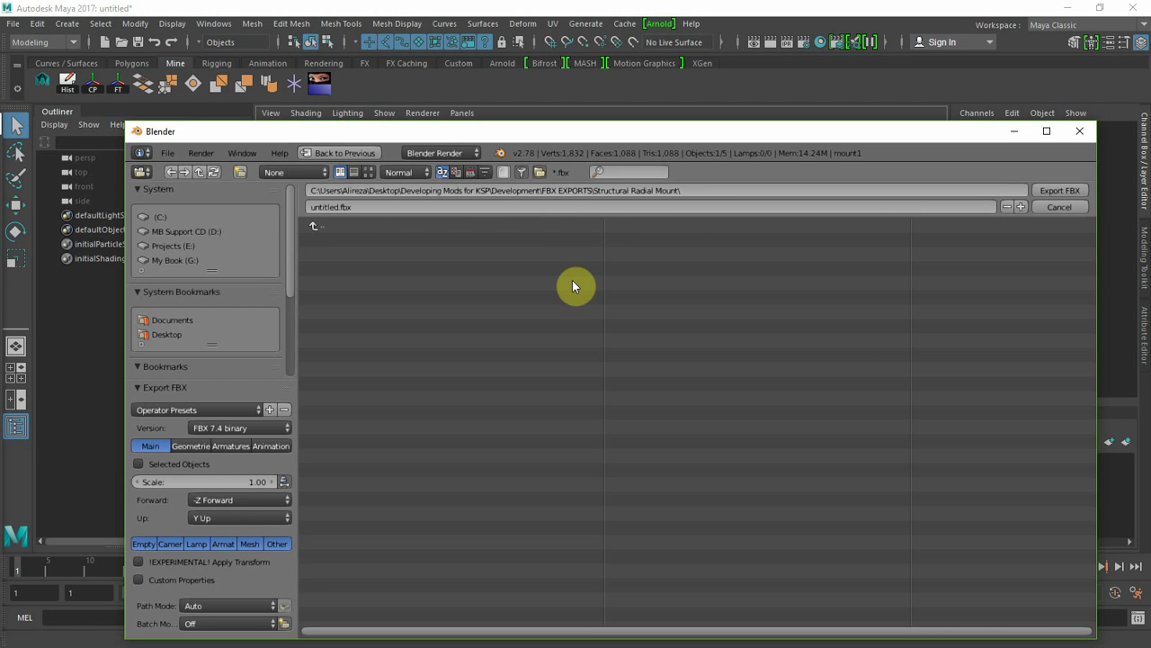
- Export the model as Mount1.fbx into the Structural Radial Mount folder, then minimize Blender to switch to Maya
click(439, 208)
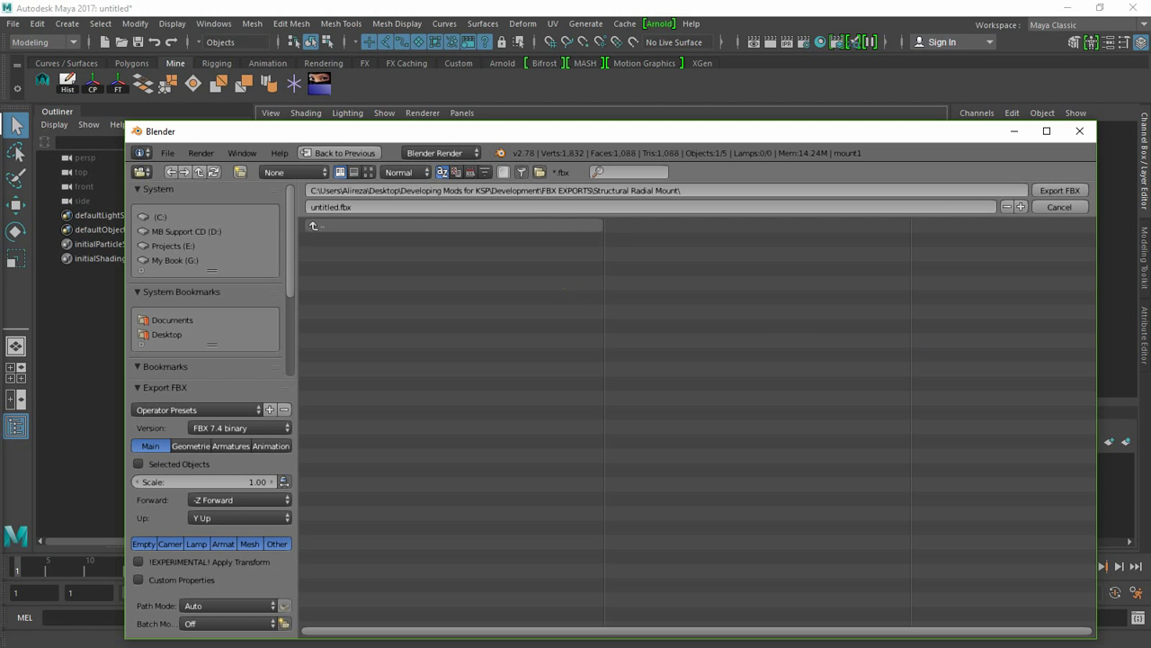
click(385, 207)
key(shift+Left)
key(shift+Left)
key(shift+Left)
key(shift+Left)
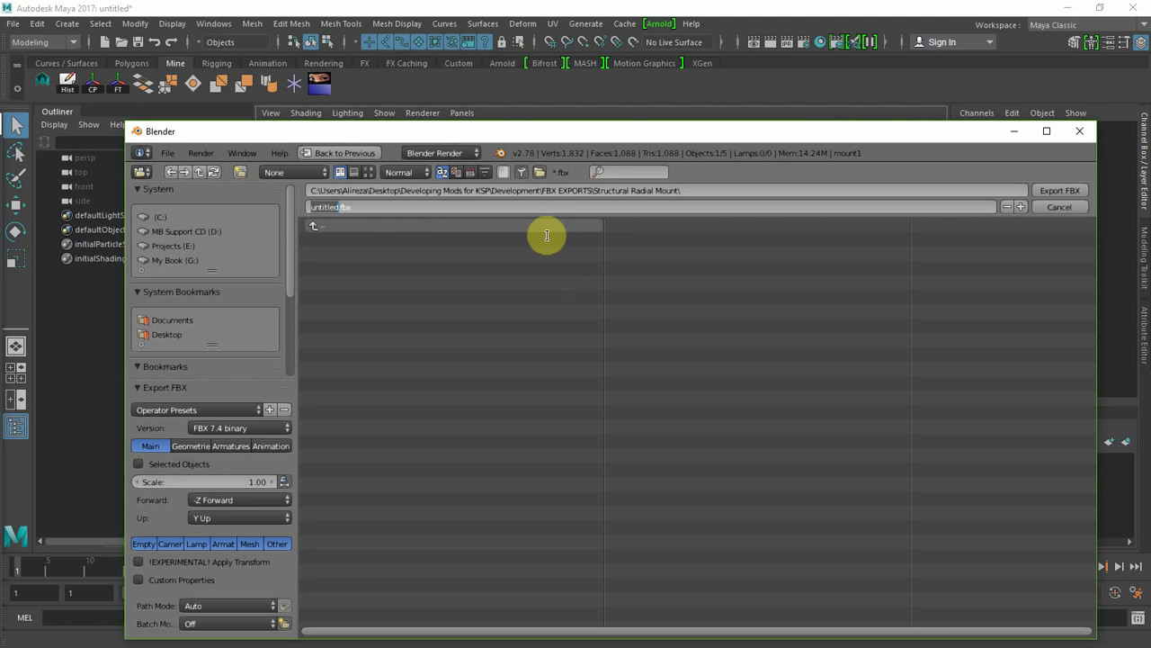
text(Mount1)
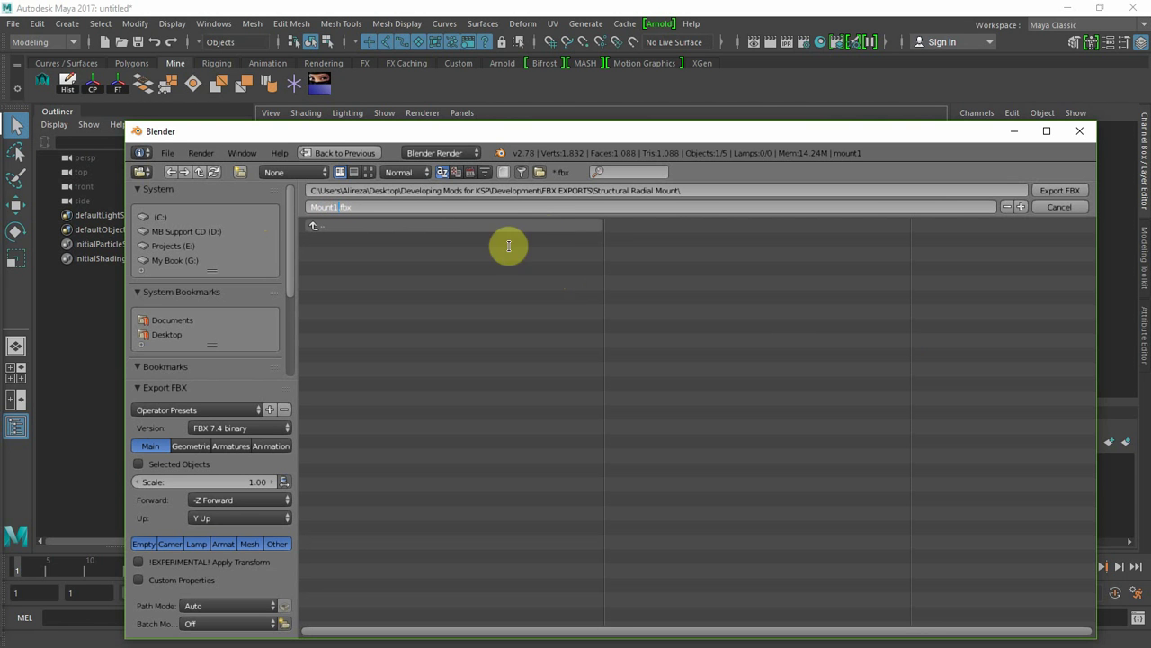
click(1058, 191)
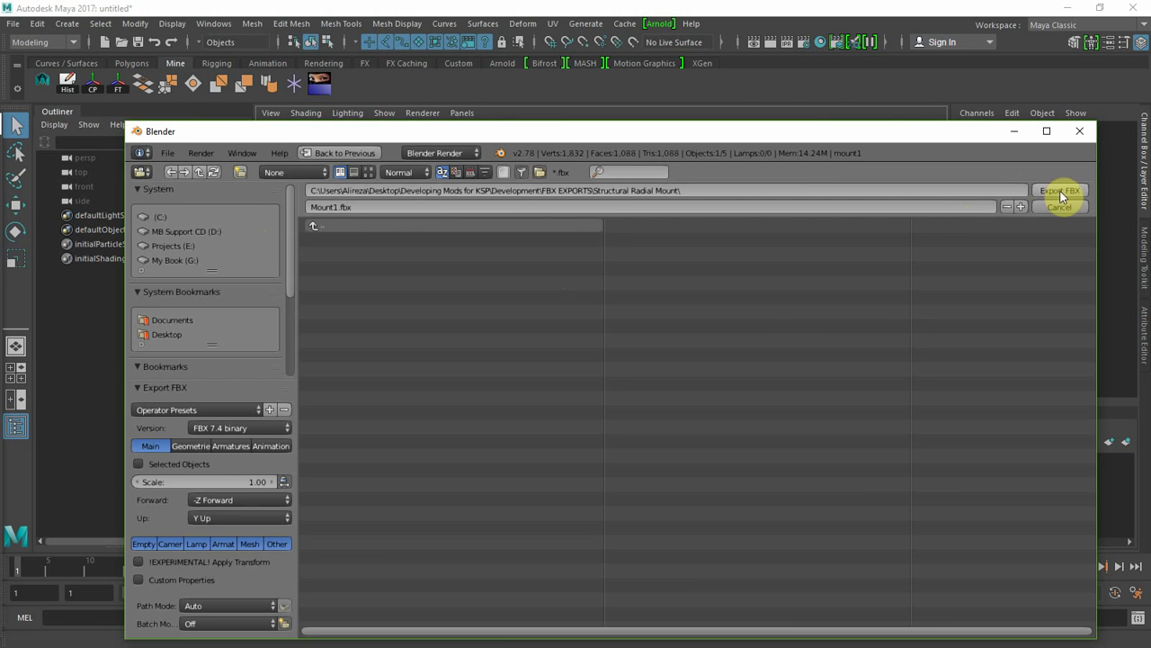
click(1058, 192)
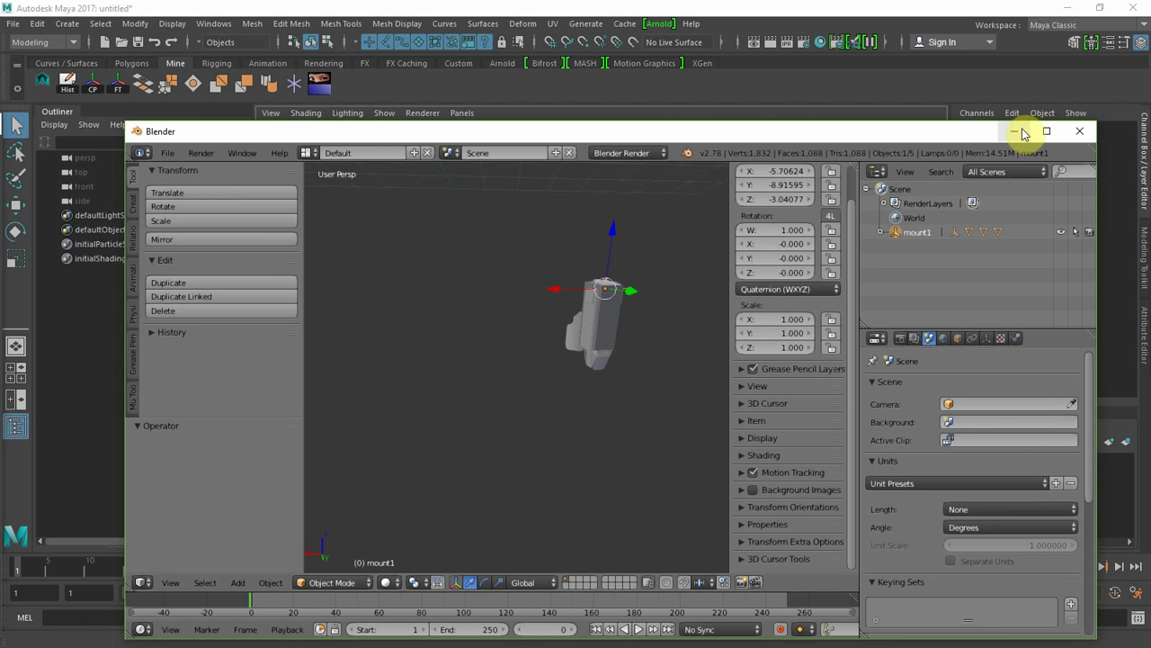
click(1014, 132)
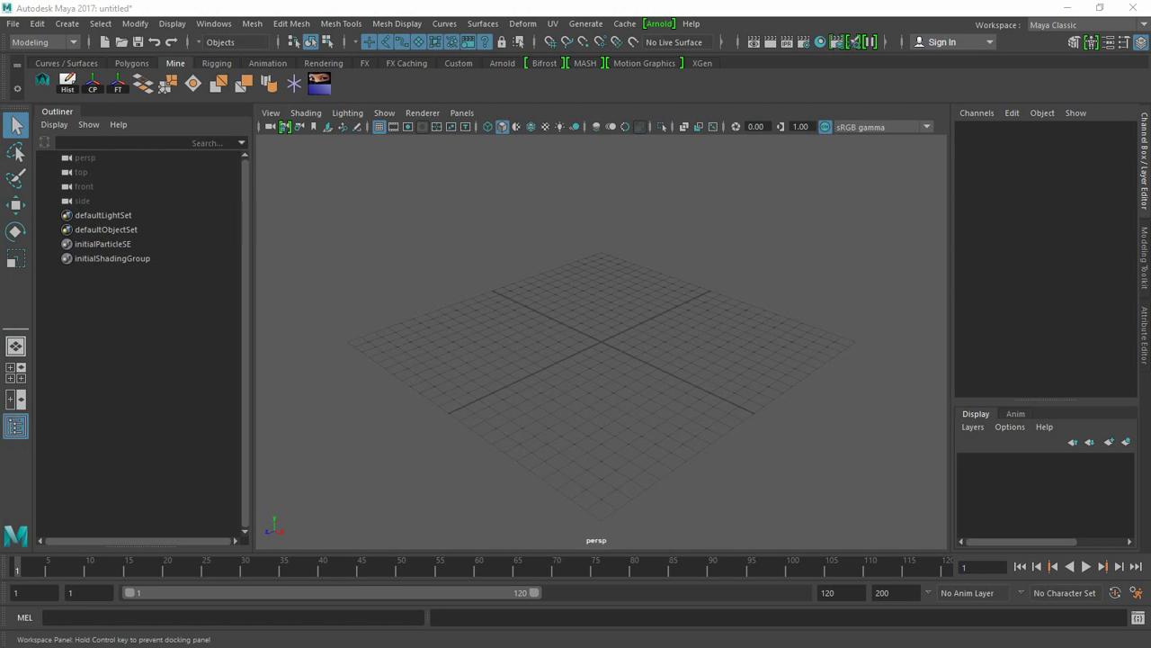
click(18, 26)
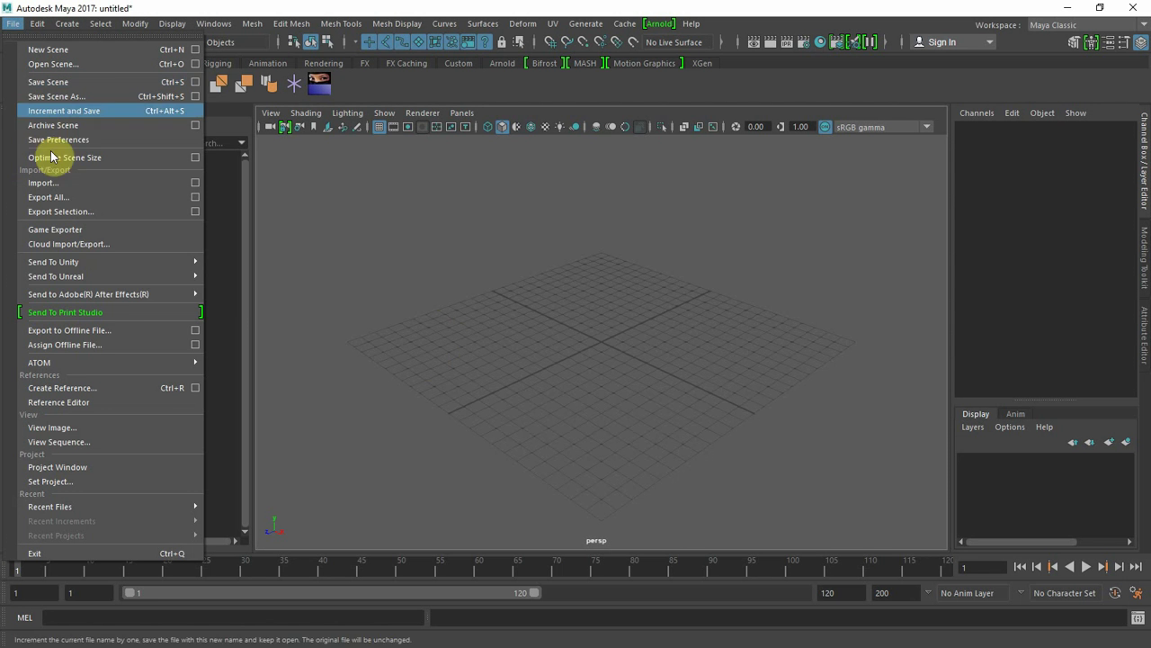
click(132, 182)
click(853, 157)
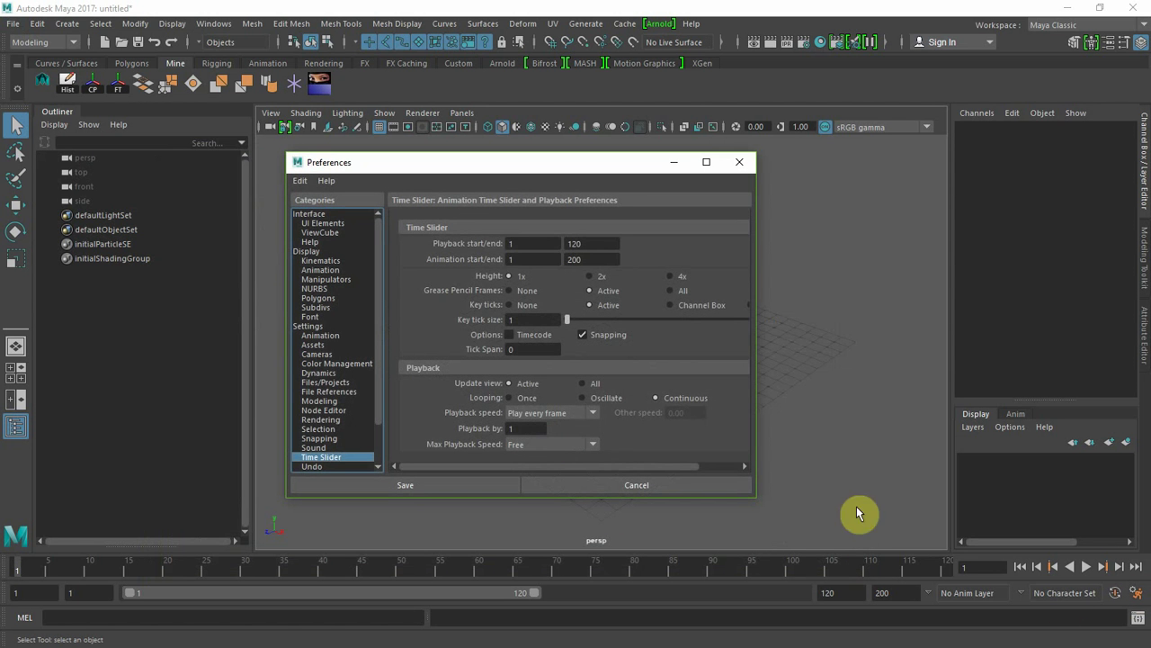
- Set the linear working units to meter in the general settings preferences and save them
click(322, 326)
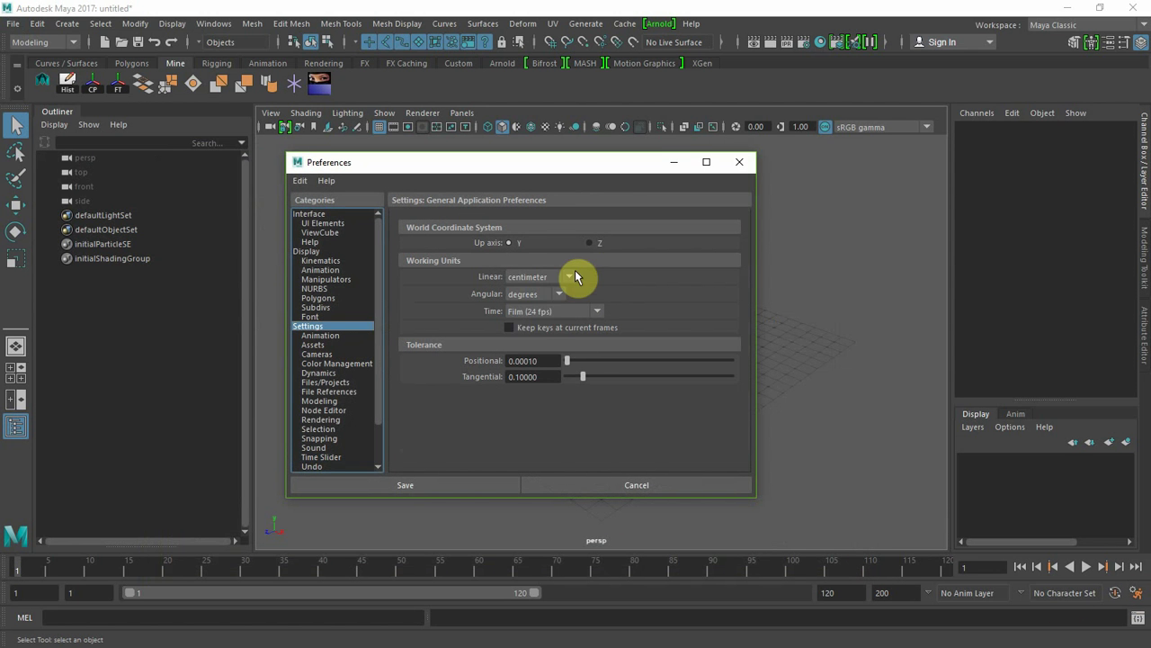
click(568, 277)
click(539, 316)
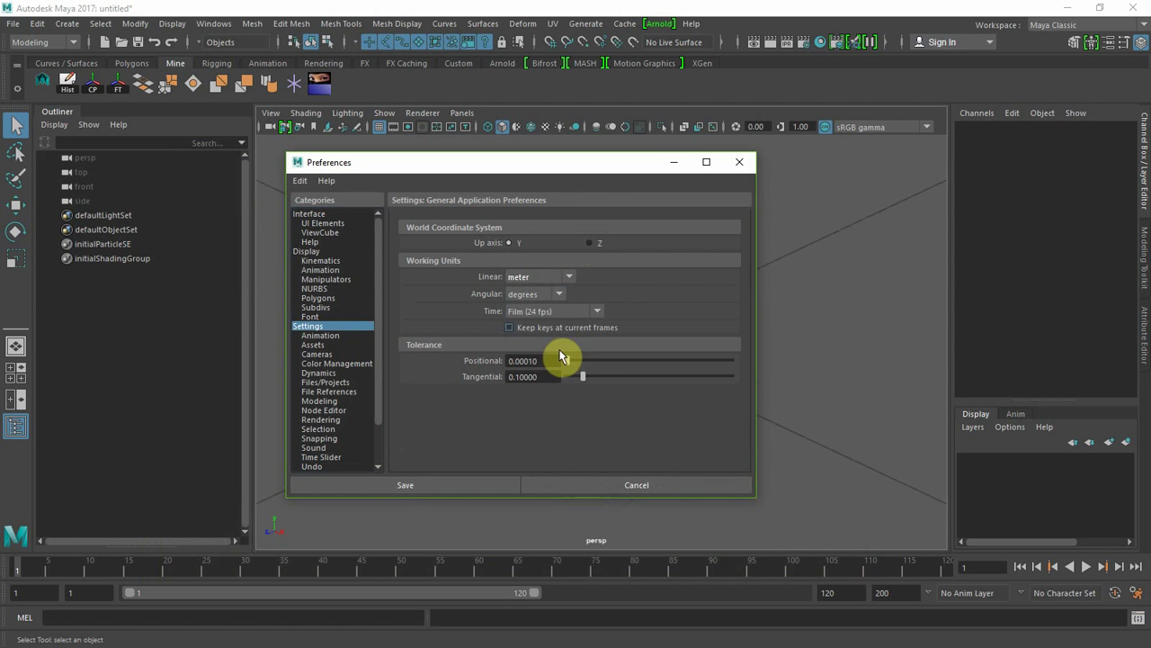
click(462, 487)
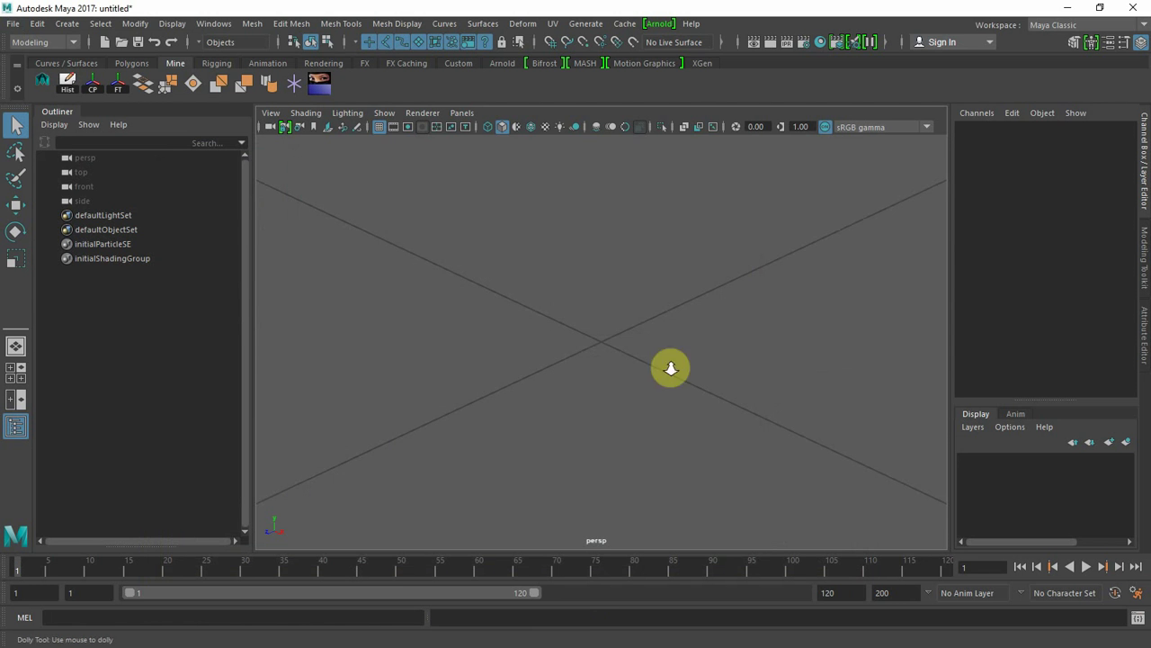
alt+right_drag(707, 390, 571, 370)
alt+right_drag(648, 378, 669, 380)
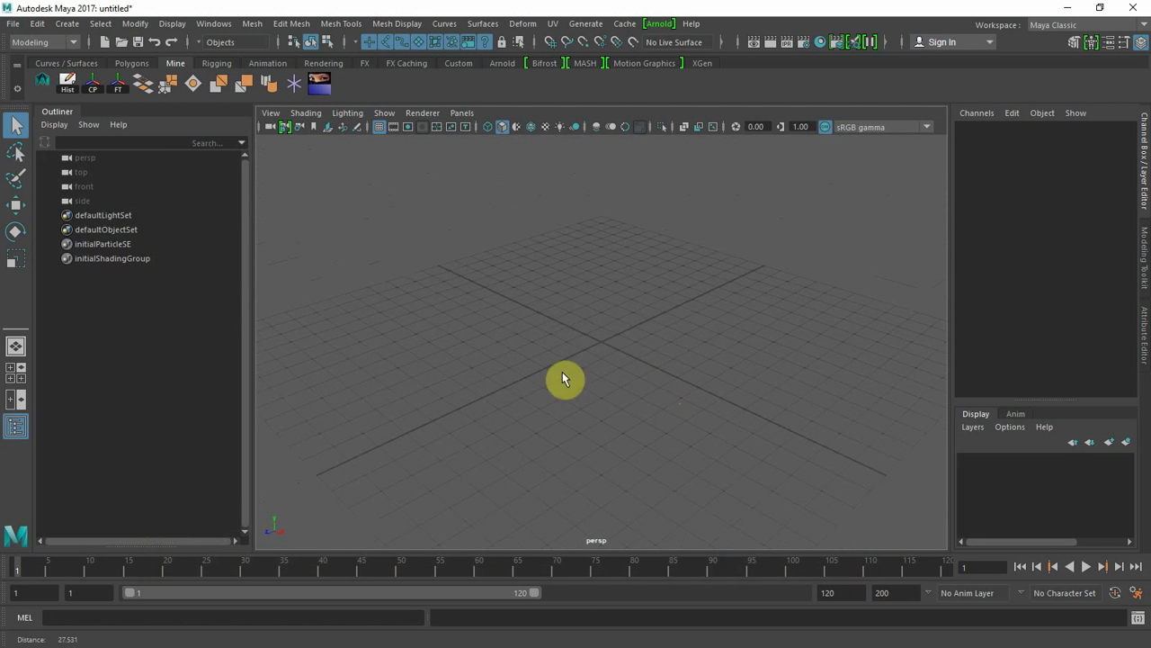
alt+drag(397, 477, 477, 442)
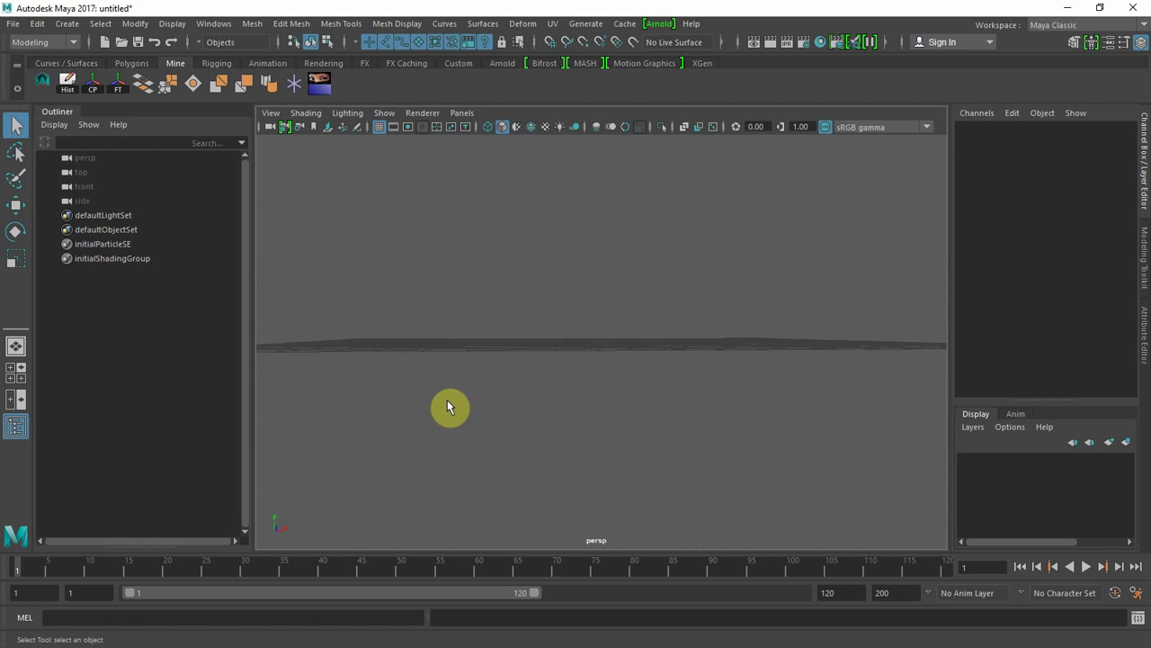
alt+drag(450, 405, 594, 415)
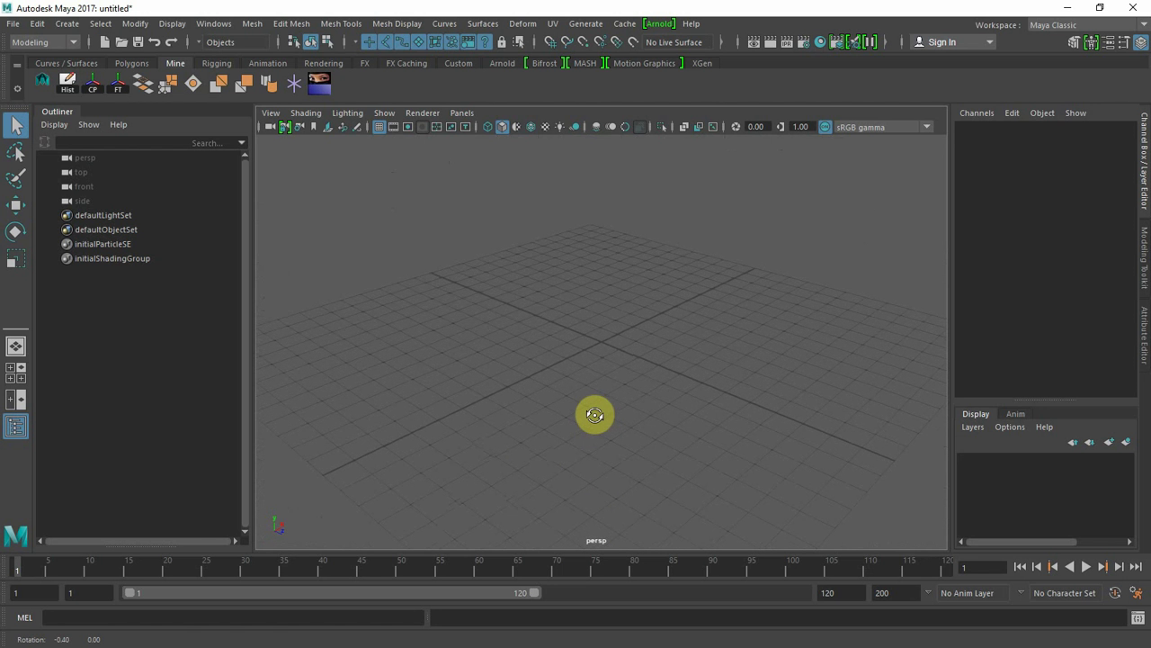
- Import Mount1.fbx from Development > FBX EXPORTS > Structural Radial Mount
click(15, 27)
click(101, 183)
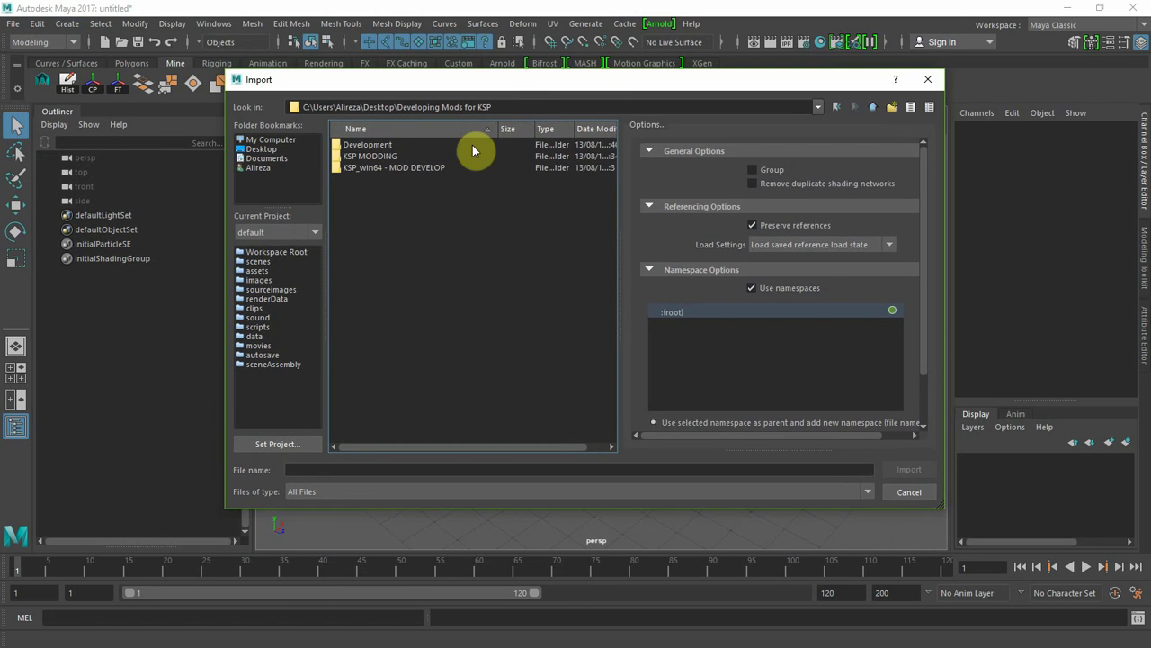
double_click(387, 146)
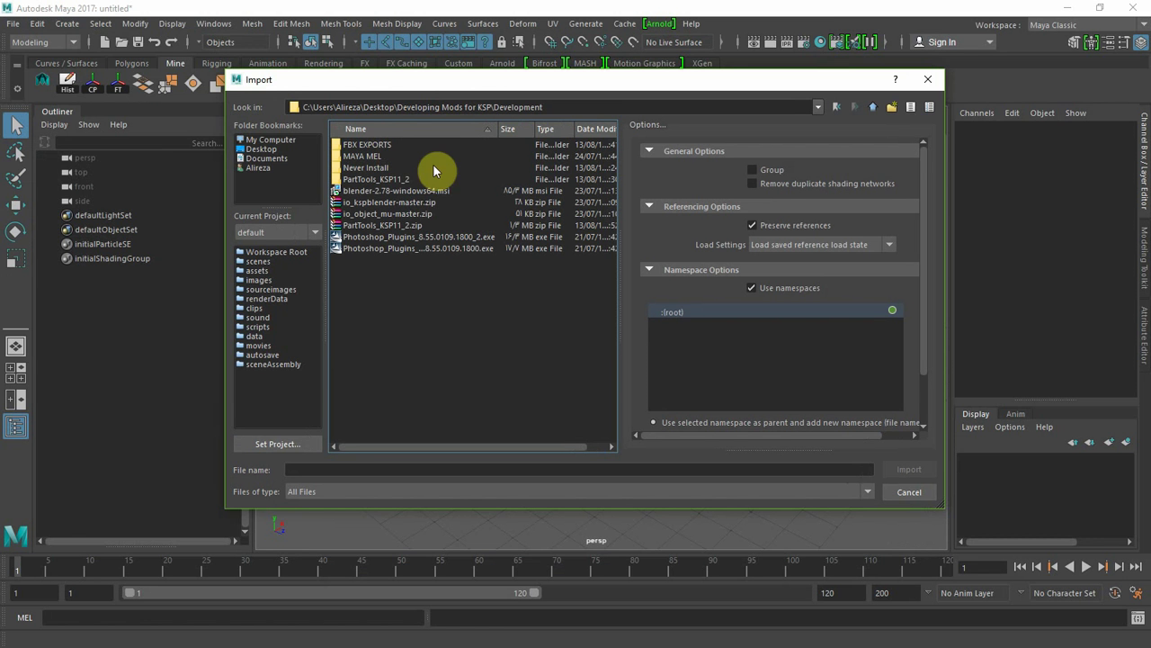
double_click(388, 145)
click(386, 146)
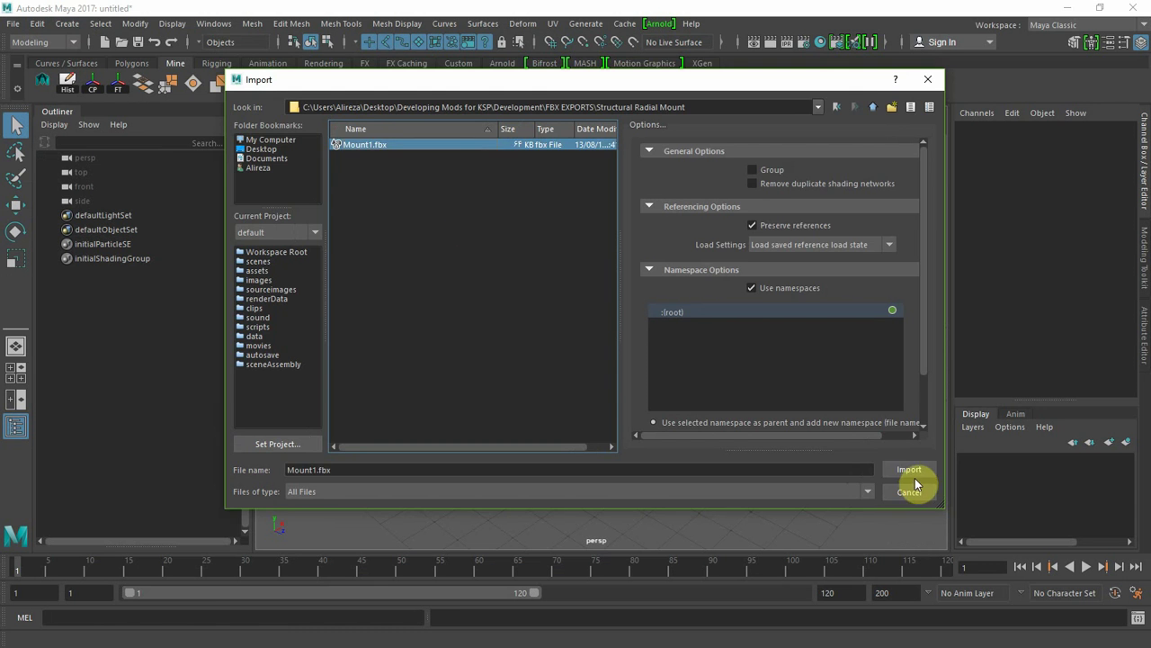
click(909, 469)
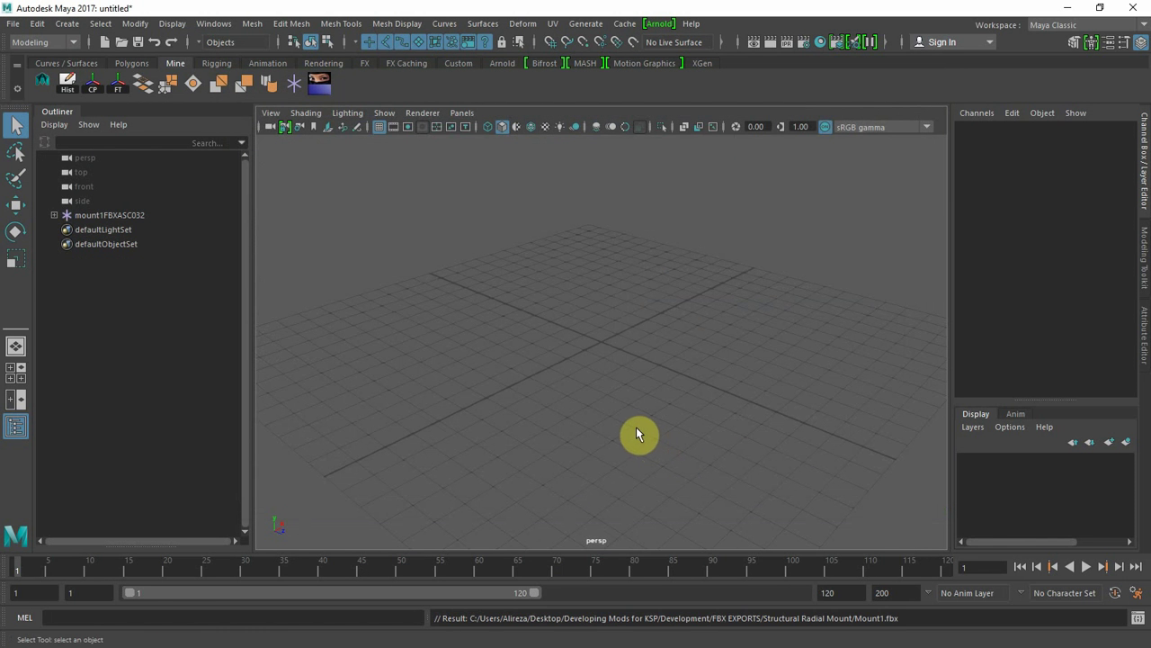
- Select the imported mount1FBXASC032 group and examine the model's UV layout in the UV Editor
alt+right_drag(759, 367, 581, 354)
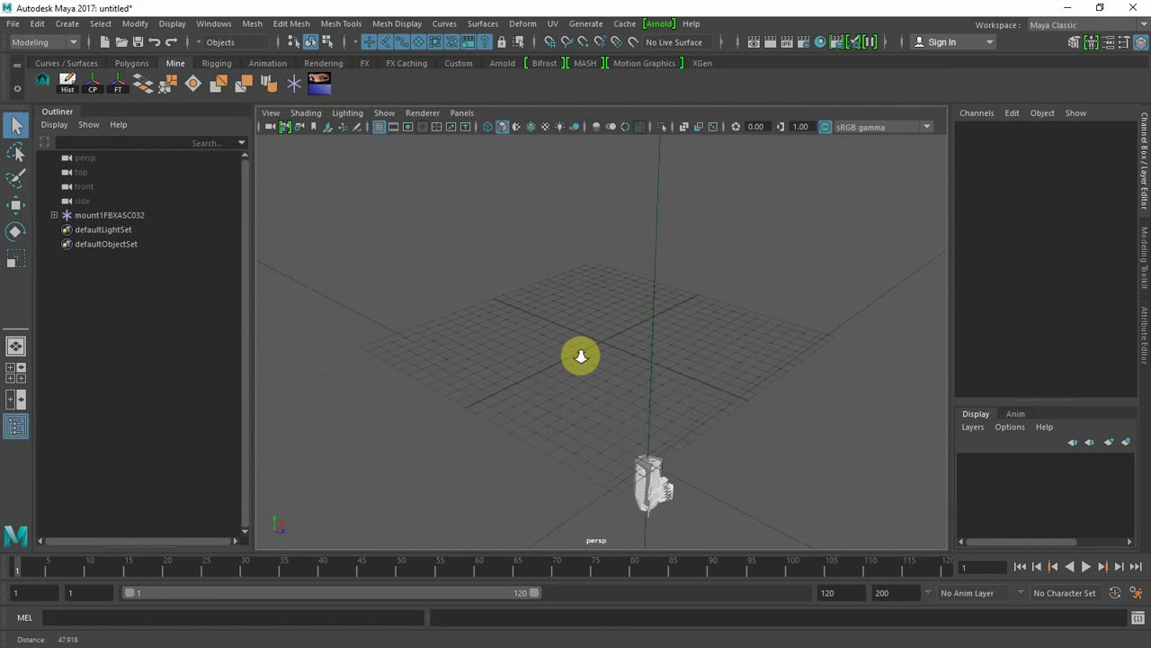
alt+drag(735, 416, 622, 332)
click(99, 216)
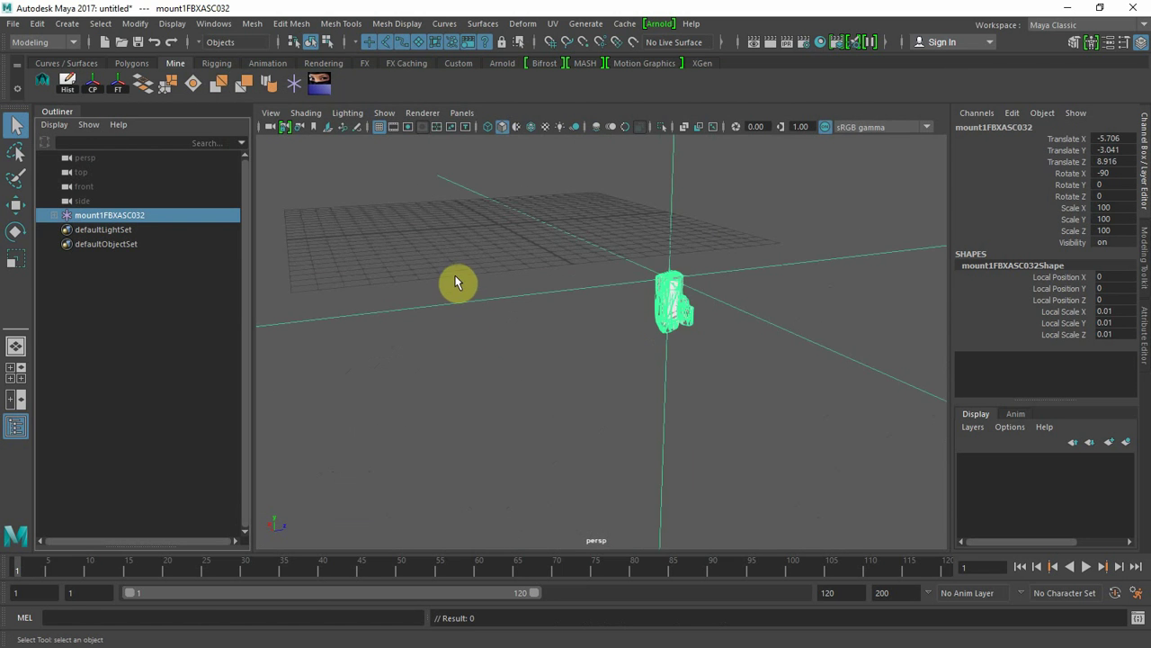
alt+drag(458, 282, 296, 280)
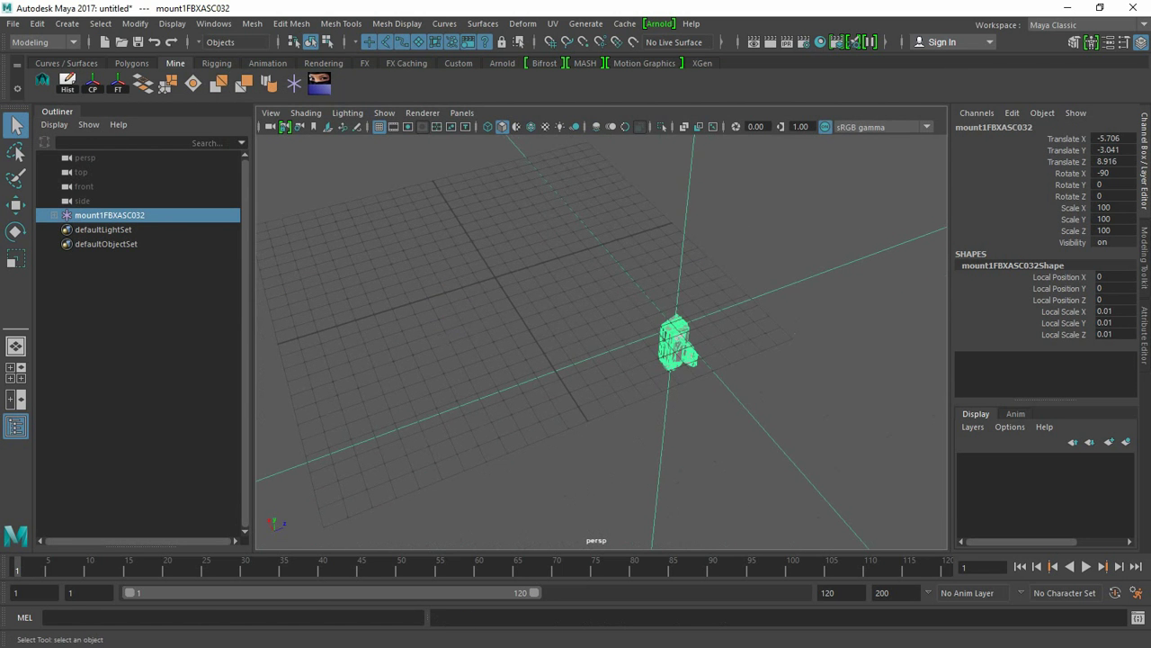
drag(0, 113, 670, 0)
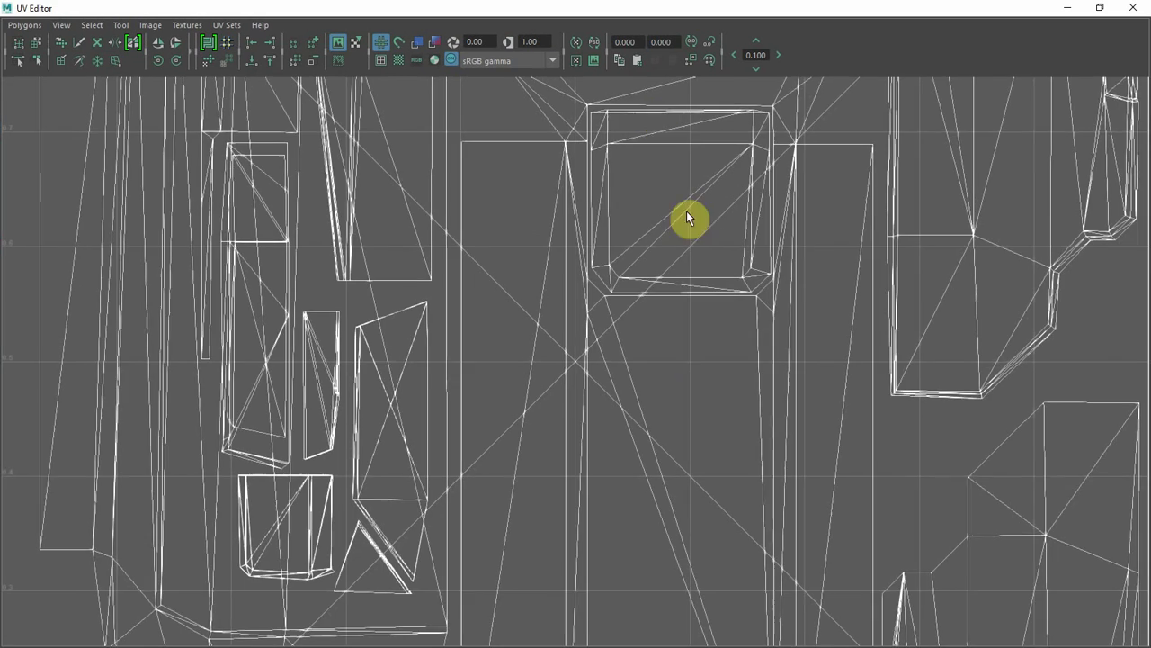
alt+right_drag(799, 262, 3, 186)
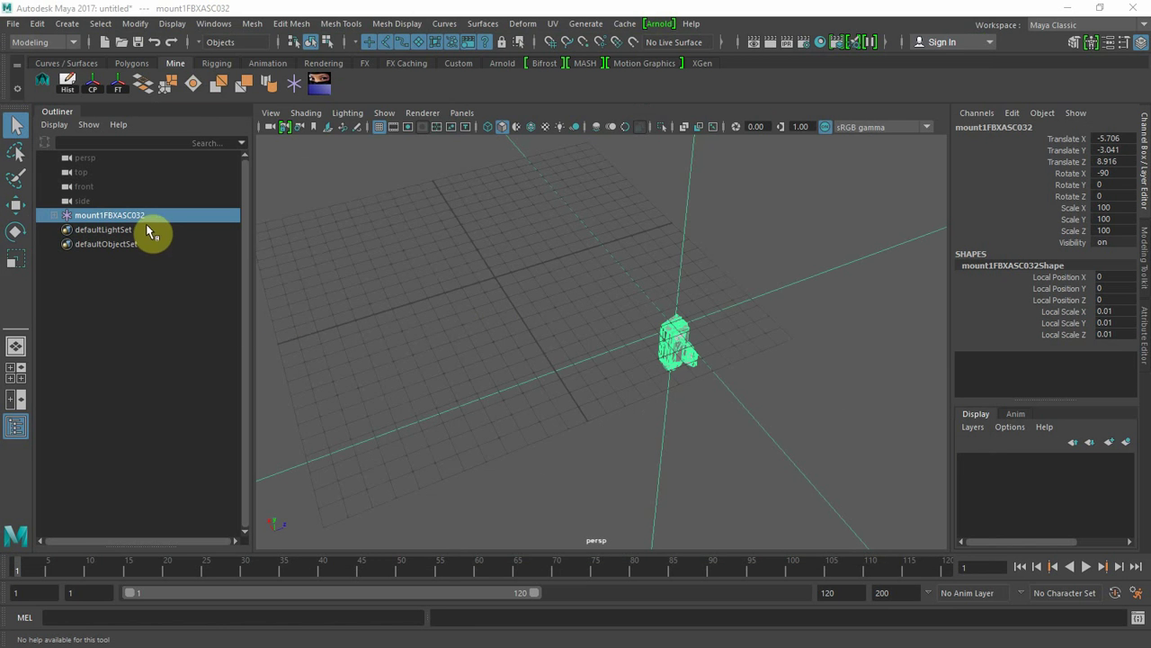
- Expand the mount1FBXASC032 group and move the whole group to the world origin with grid snapping
click(54, 215)
click(95, 230)
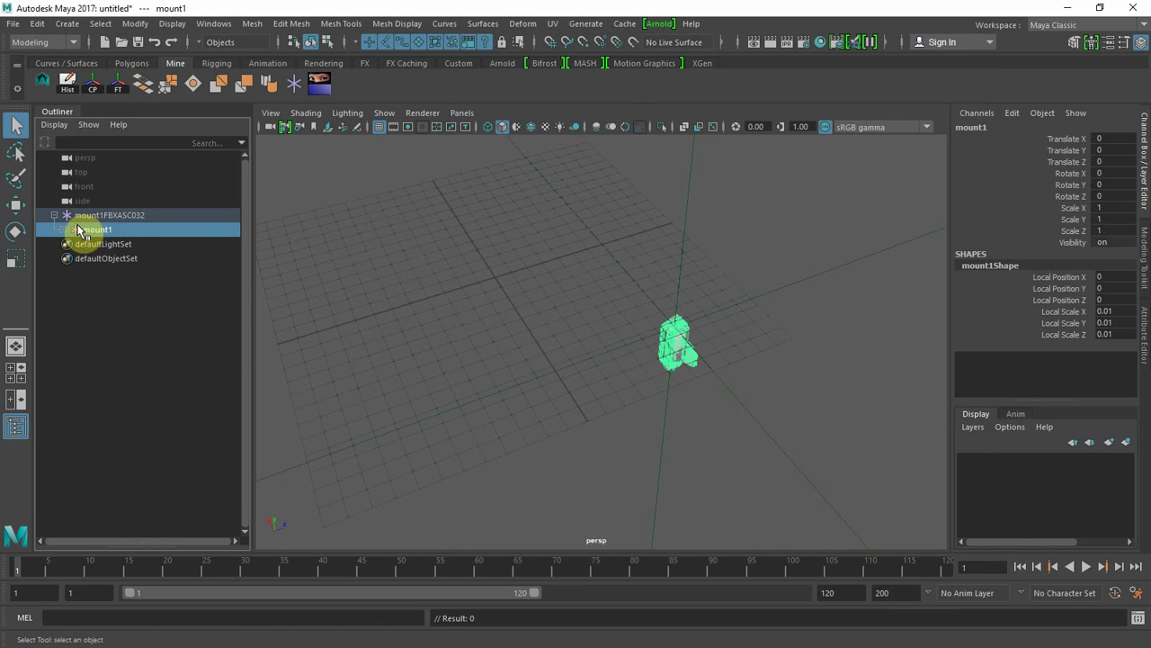
click(102, 216)
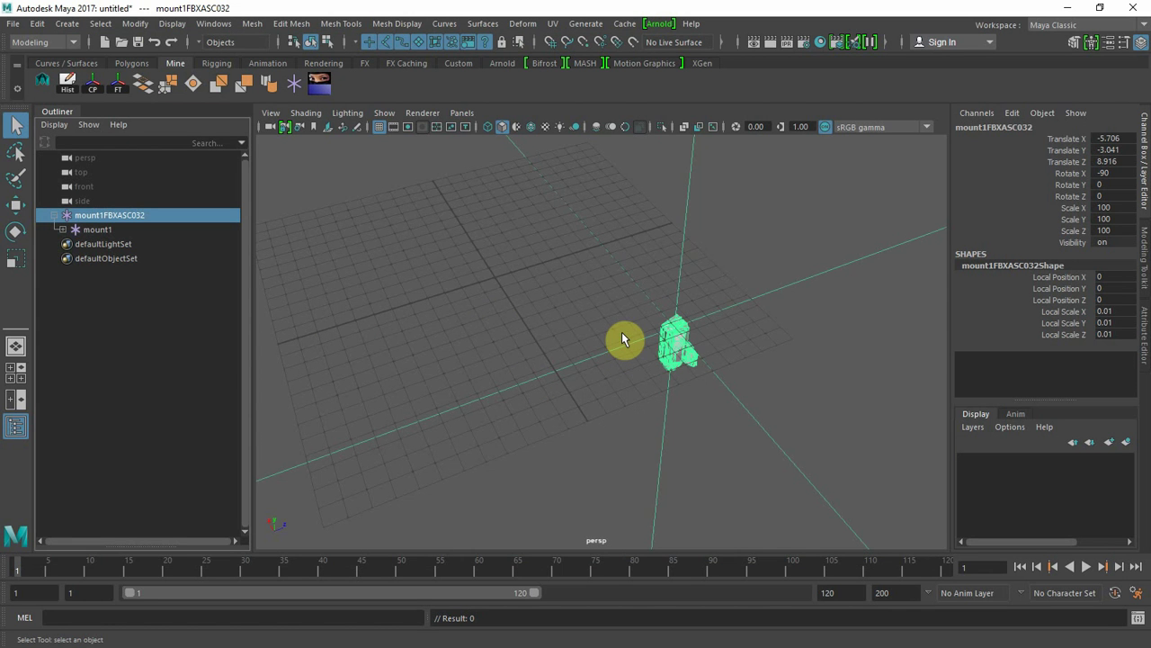
key(w)
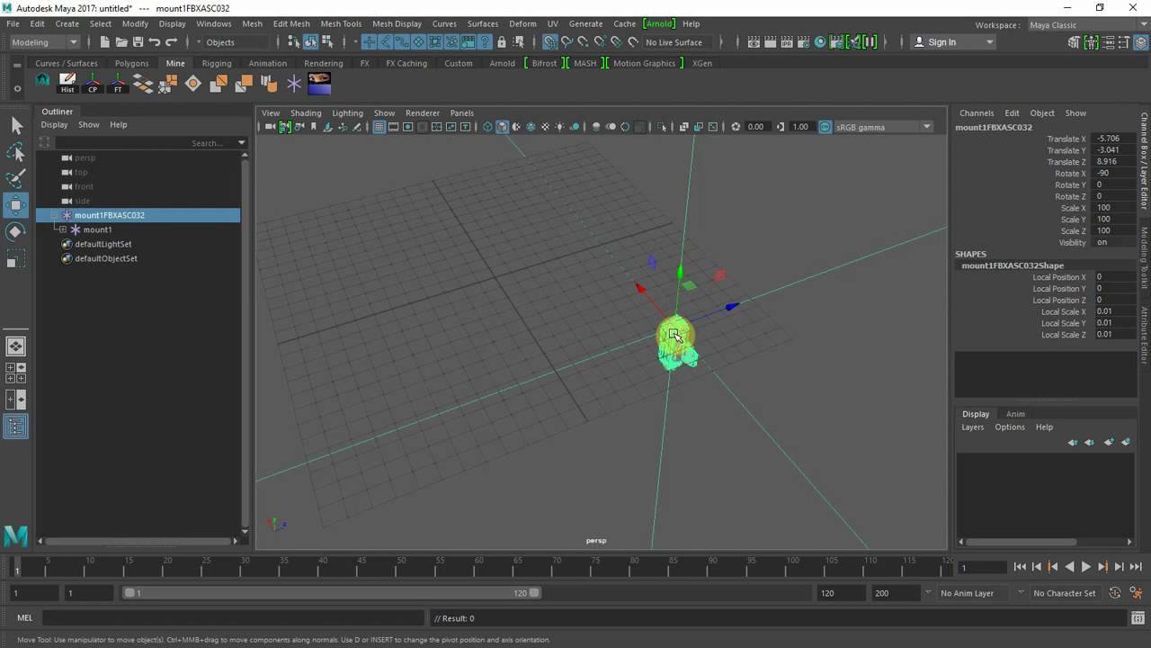
drag(674, 329, 513, 301)
alt+drag(471, 365, 574, 345)
alt+right_drag(574, 345, 717, 359)
alt+middle_drag(685, 311, 449, 472)
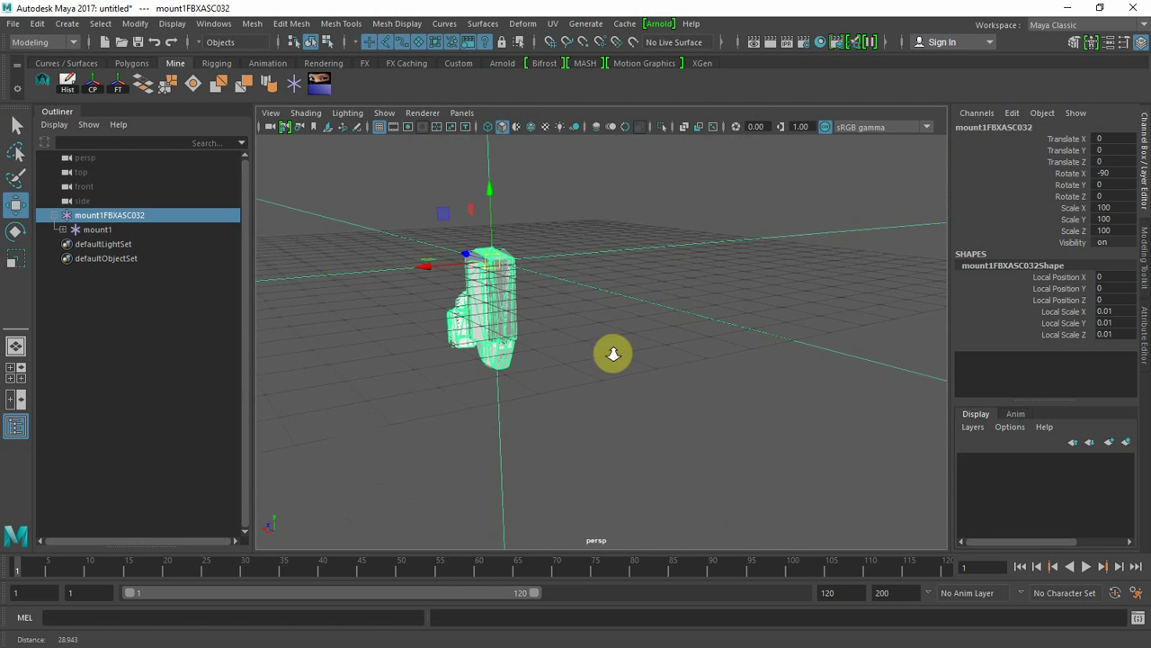
alt+right_drag(611, 355, 710, 360)
alt+drag(552, 314, 621, 410)
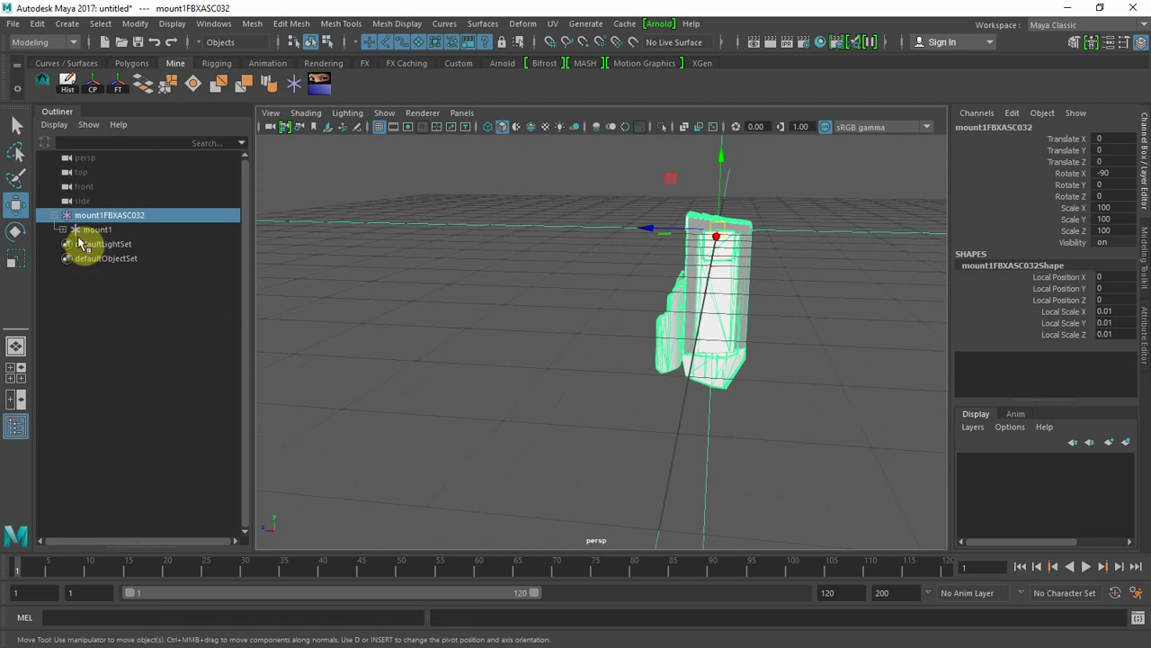
- Expand the mount1 group and inspect its node_collider and Box015 meshes one after the other
click(63, 234)
click(103, 245)
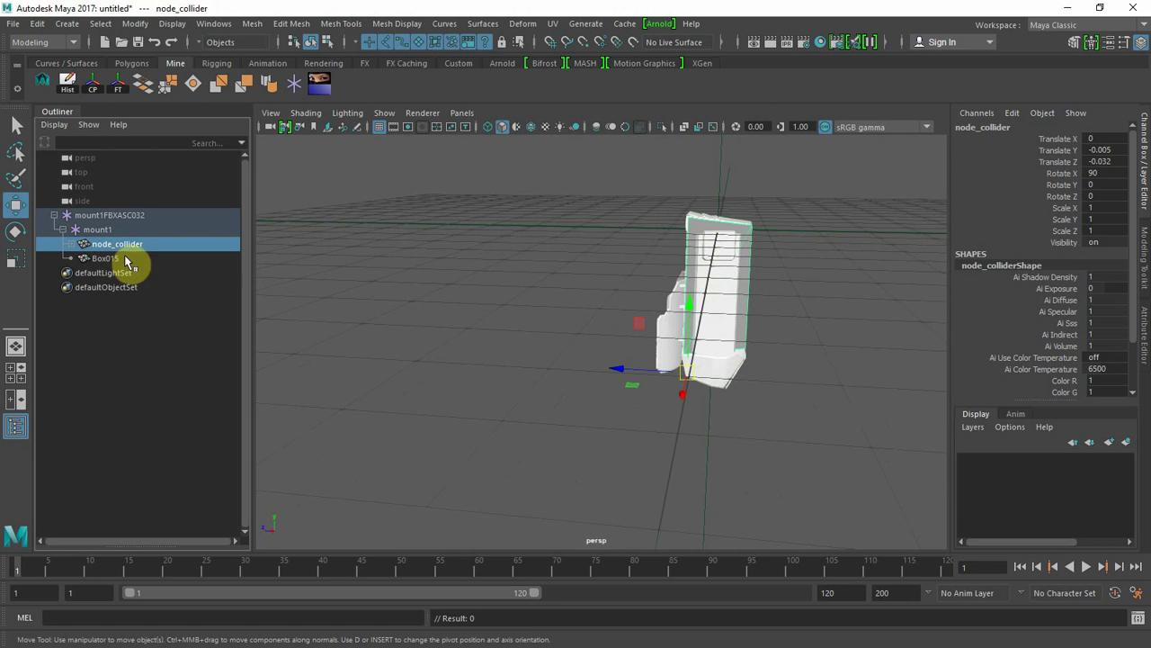
alt+drag(568, 363, 472, 369)
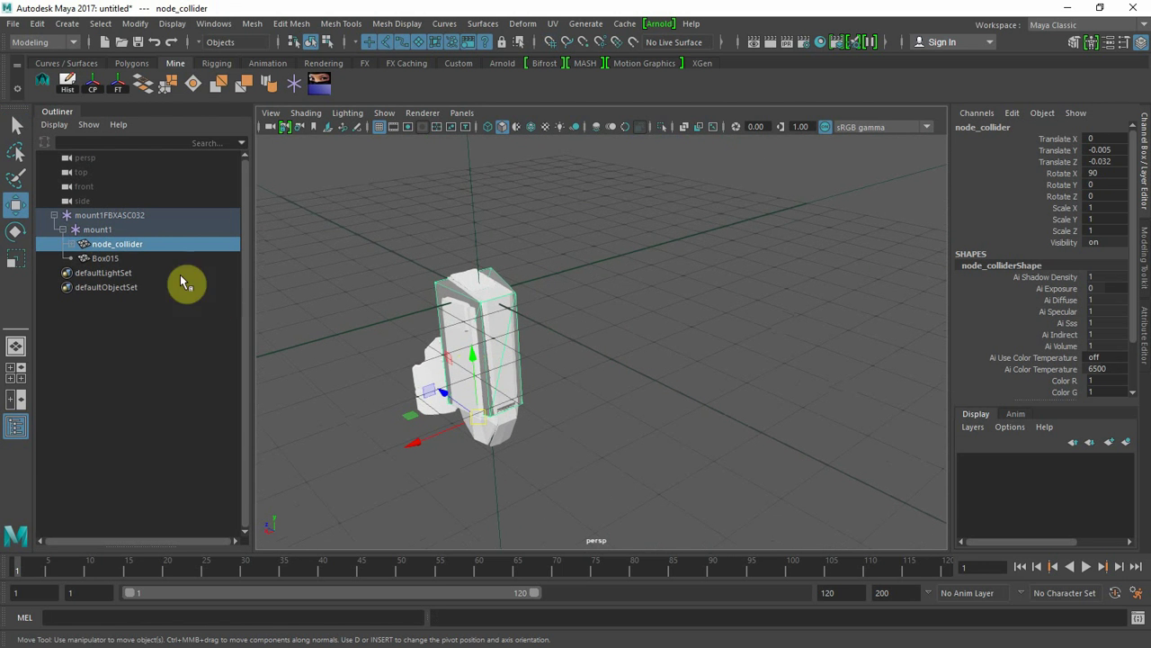
click(112, 259)
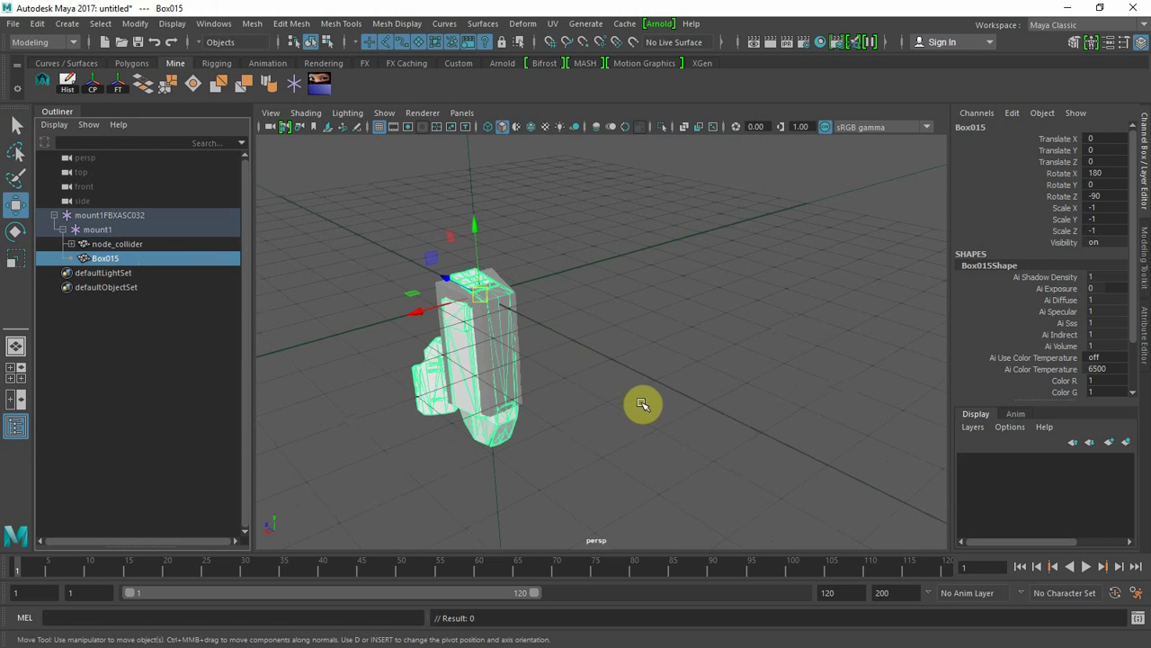
alt+drag(641, 403, 614, 401)
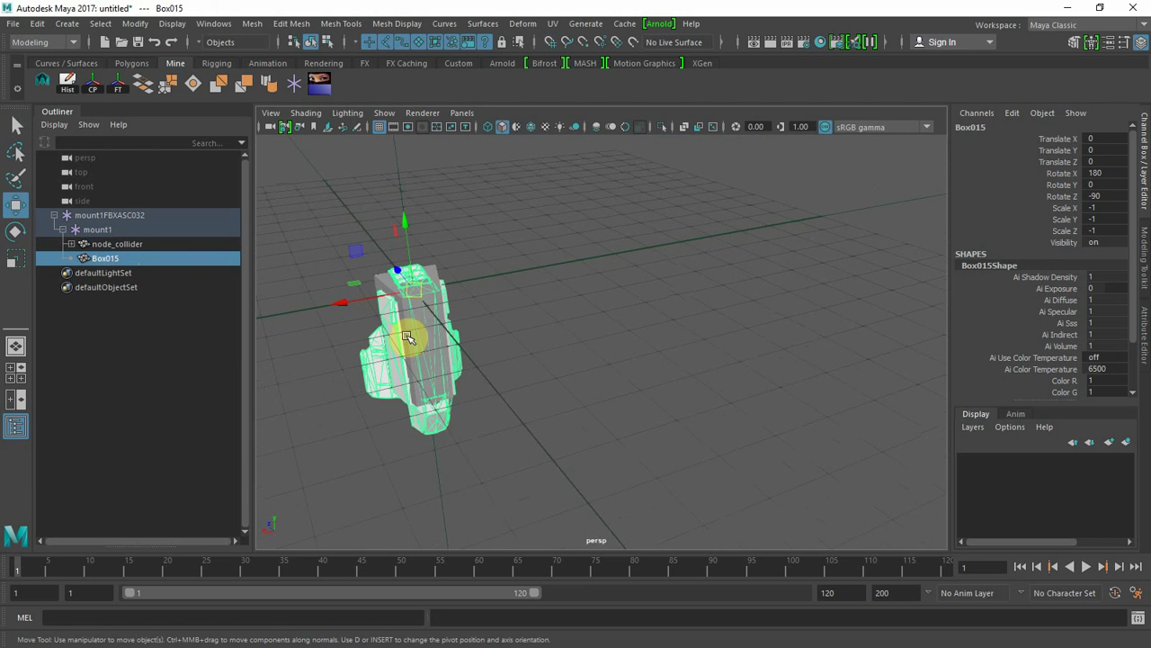
- Delete the node_collider mesh from the mount1 group
click(135, 243)
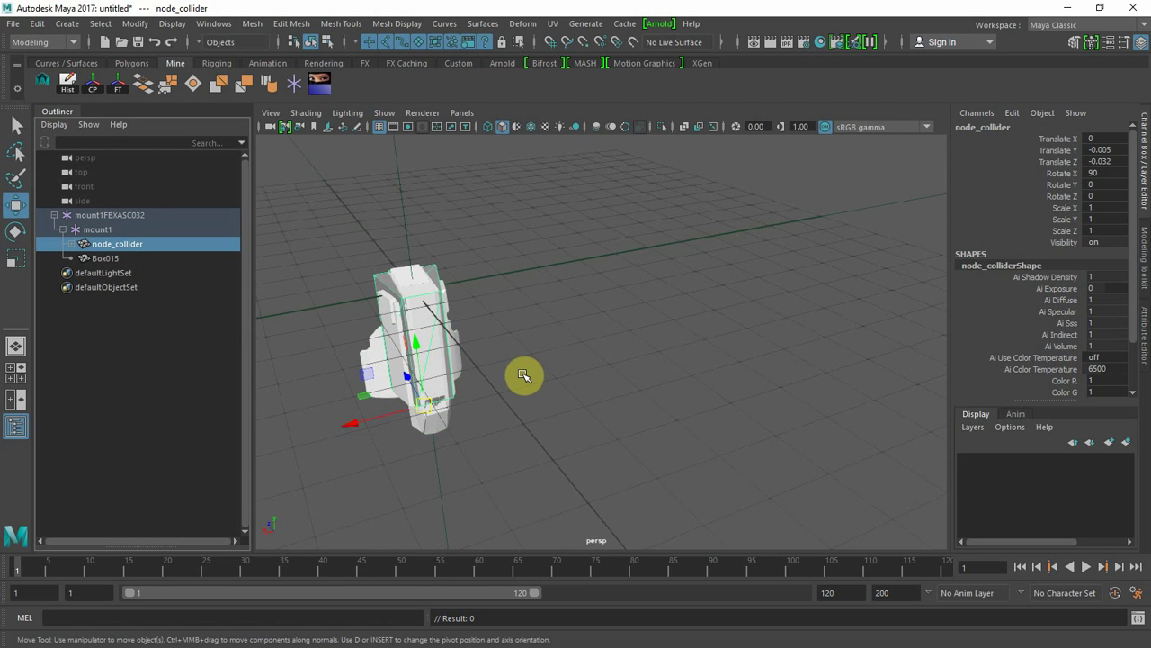
key(r)
mouse_move(355, 426)
mouse_down()
mouse_move(338, 429)
mouse_move(357, 424)
mouse_up()
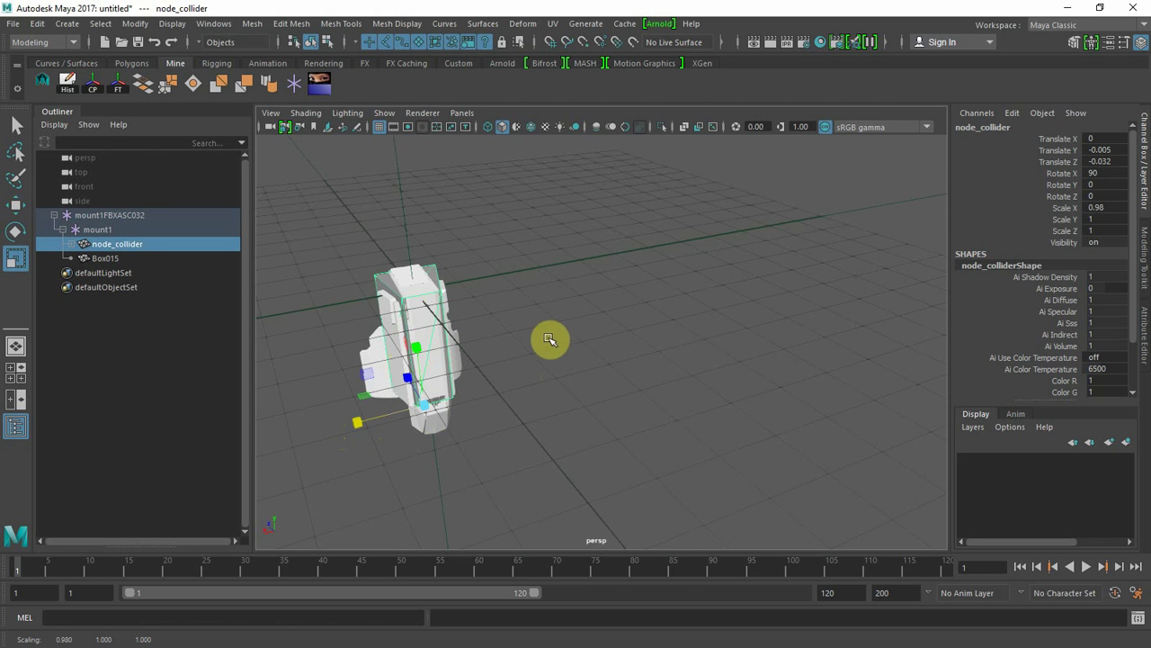
key(Delete)
alt+drag(546, 389, 652, 369)
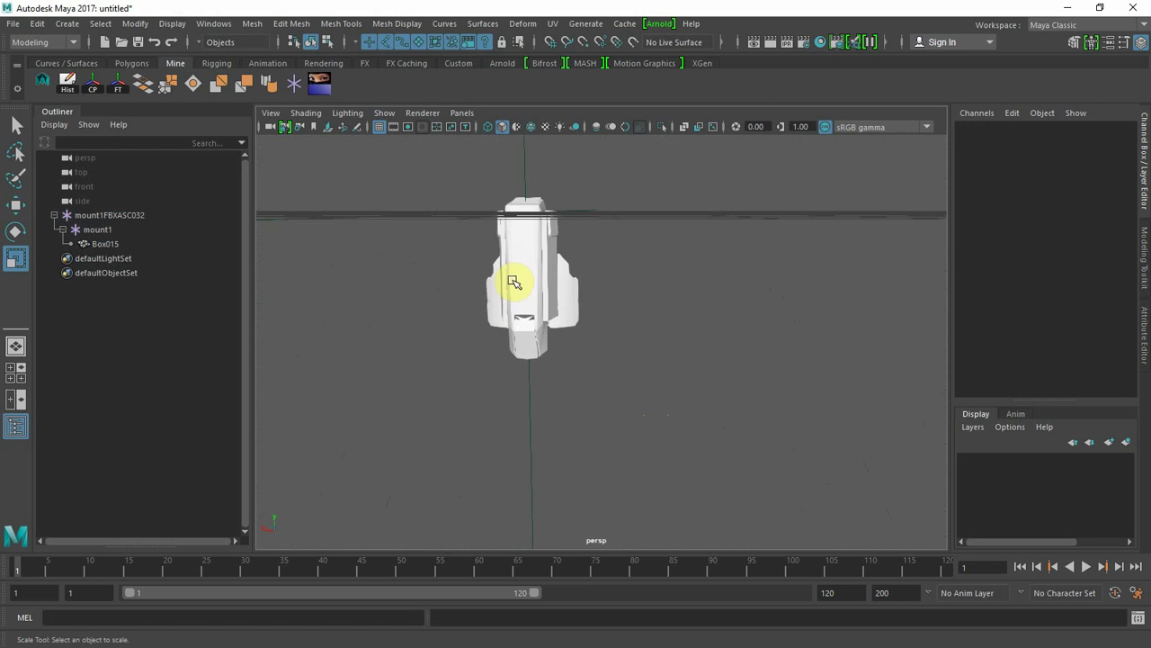
- Inspect the Box015 mesh up close and raise it vertically to a Translate Z of about 0.019
click(514, 281)
key(f)
alt+drag(732, 380, 406, 411)
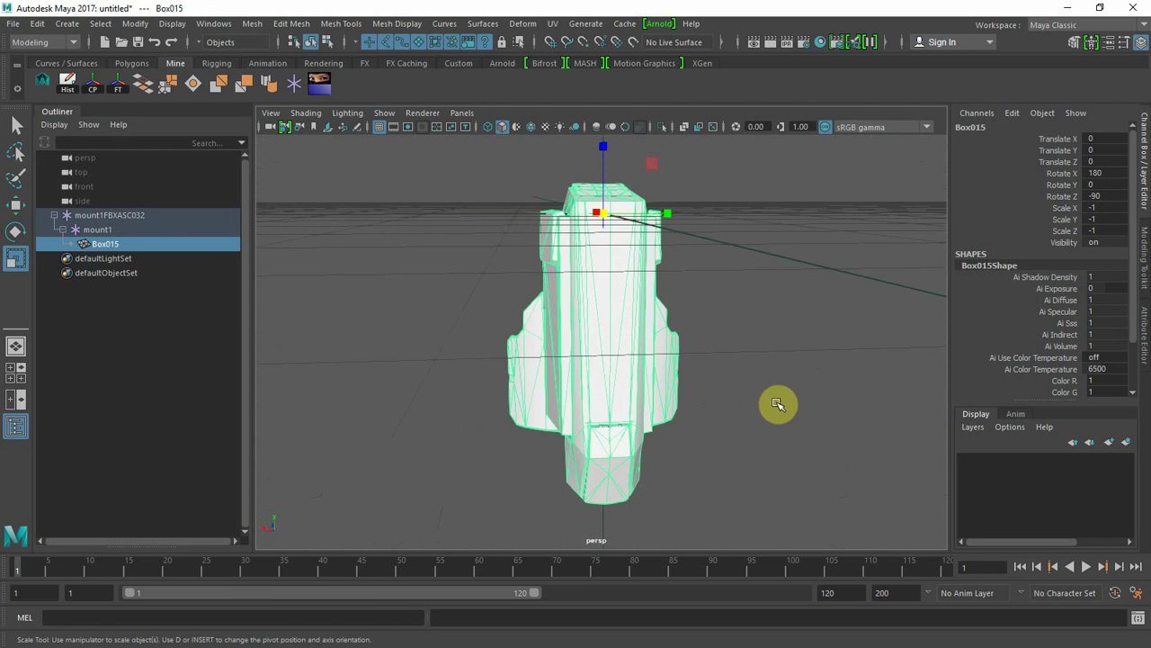
alt+drag(777, 404, 704, 404)
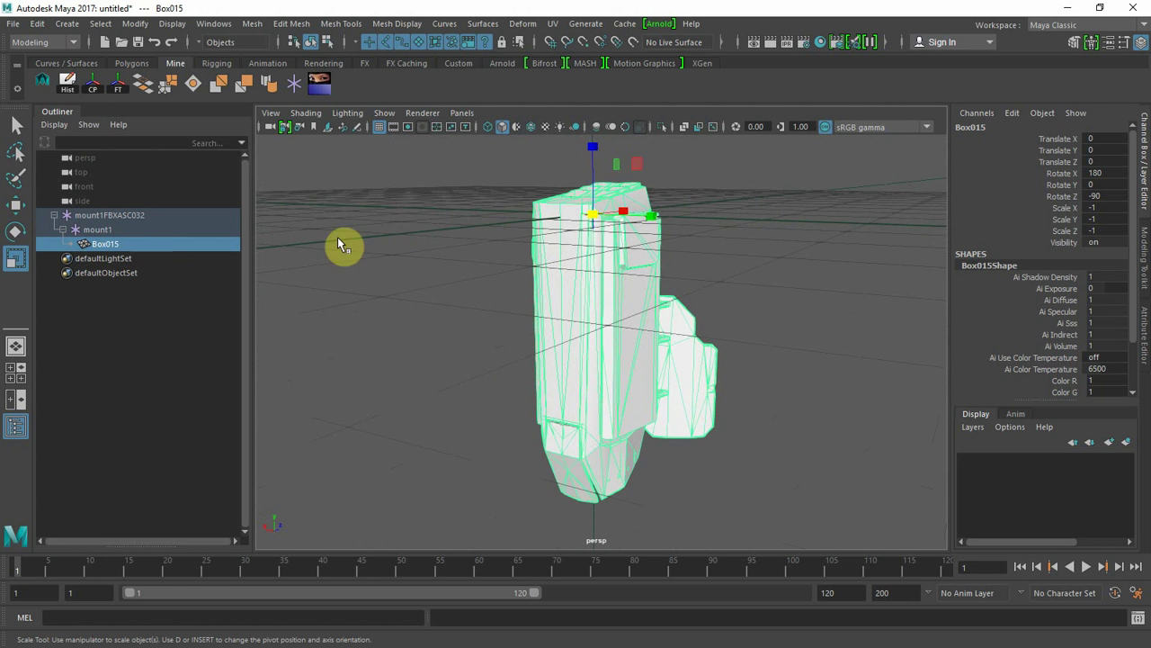
key(w)
drag(595, 160, 571, 4)
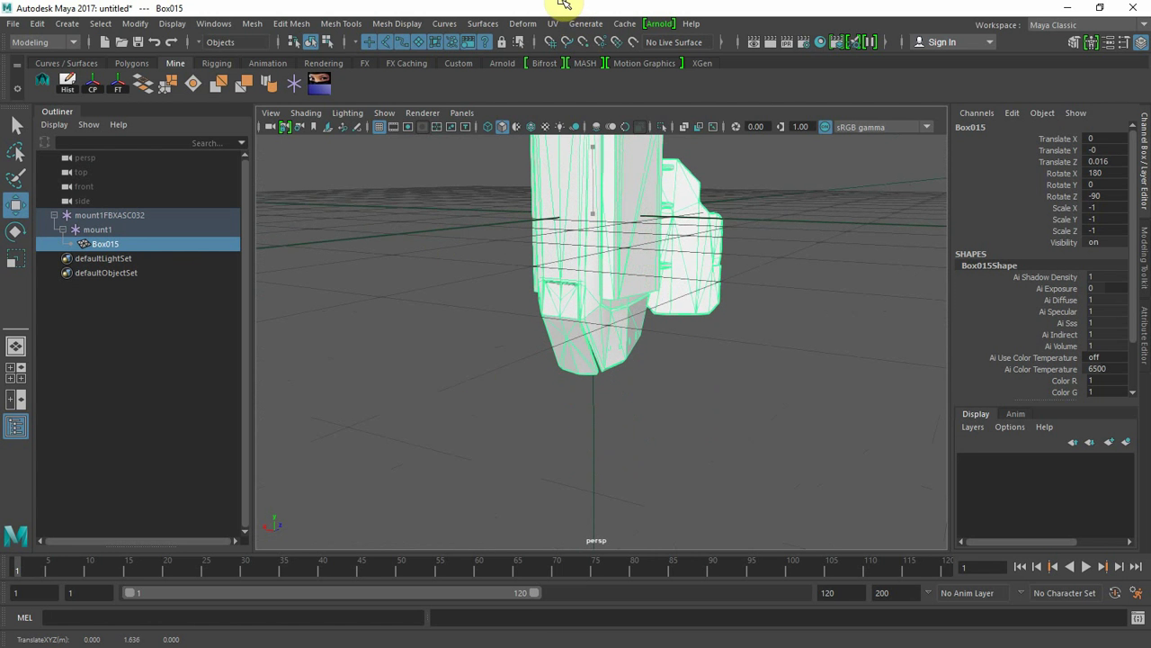
middle_drag(763, 365, 762, 354)
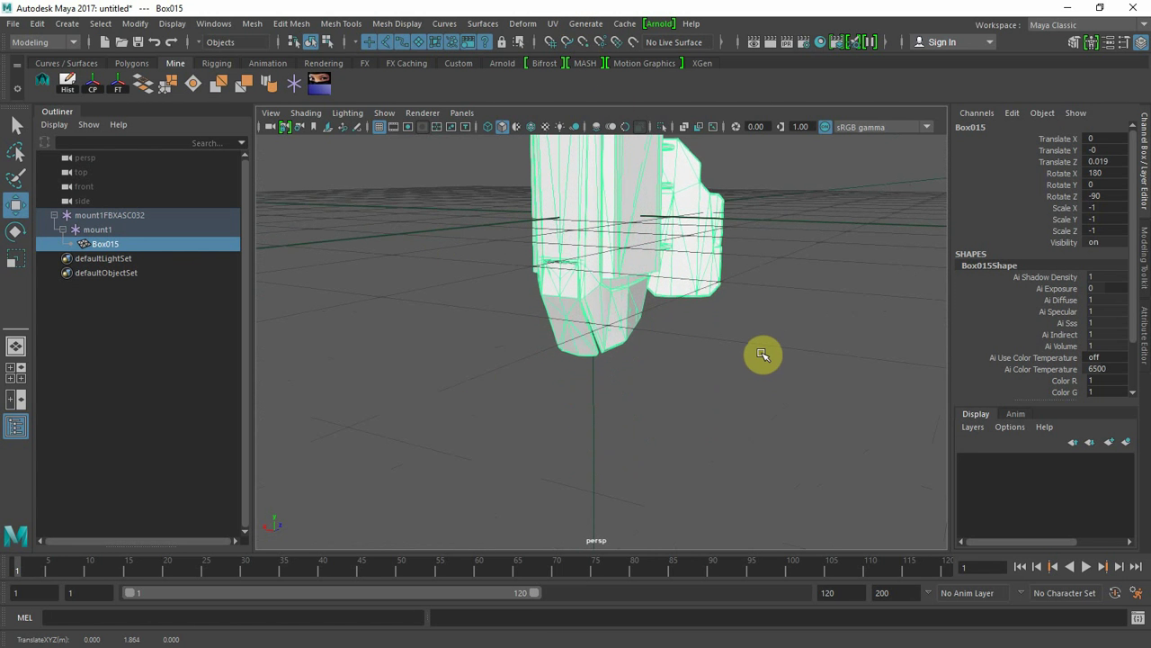
alt+drag(765, 353, 630, 390)
- Unparent Box015 to the scene's top level, delete the leftover mount1FBXASC032 group, and reselect Box015
middle_drag(106, 245, 106, 244)
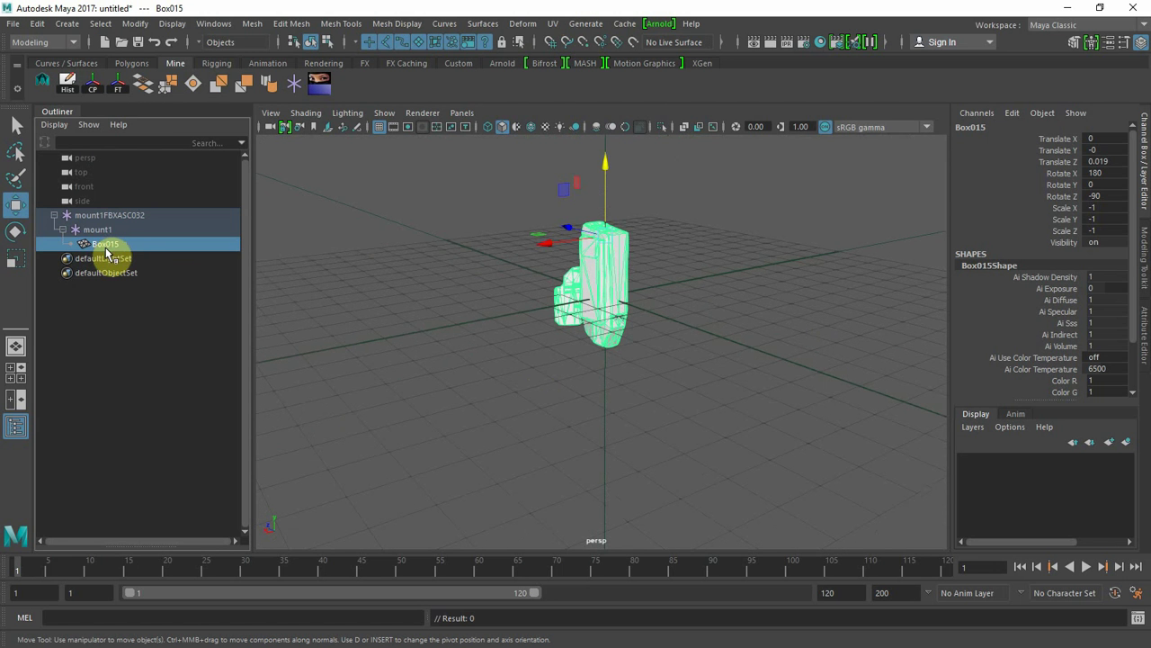
drag(106, 248, 105, 218)
click(109, 229)
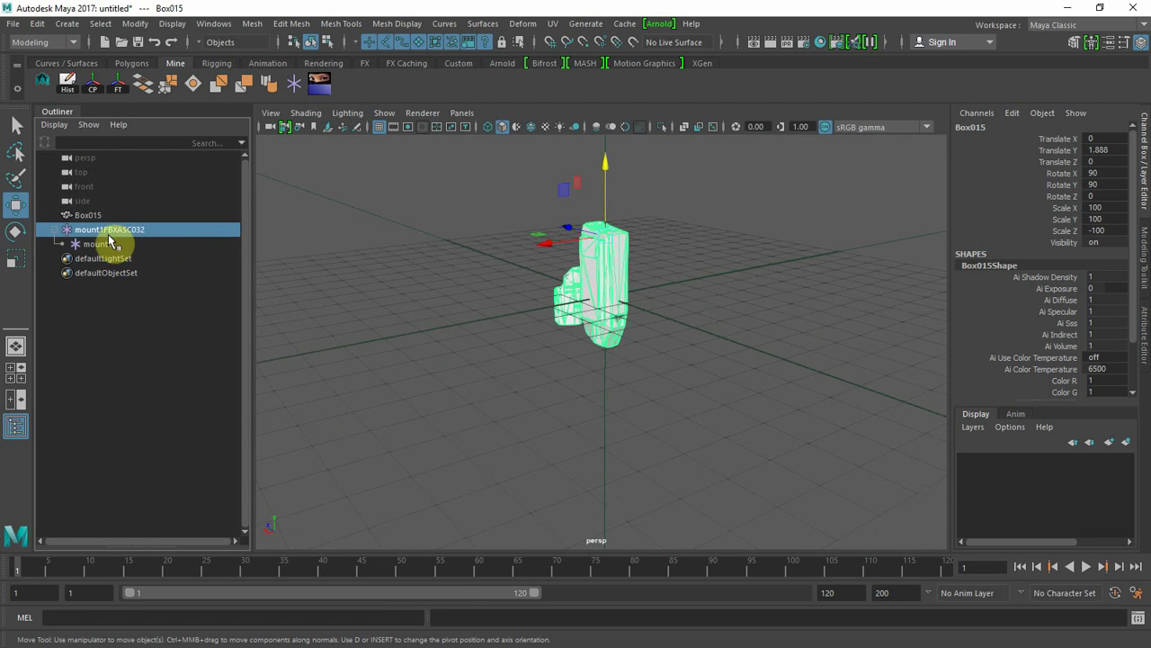
key(Delete)
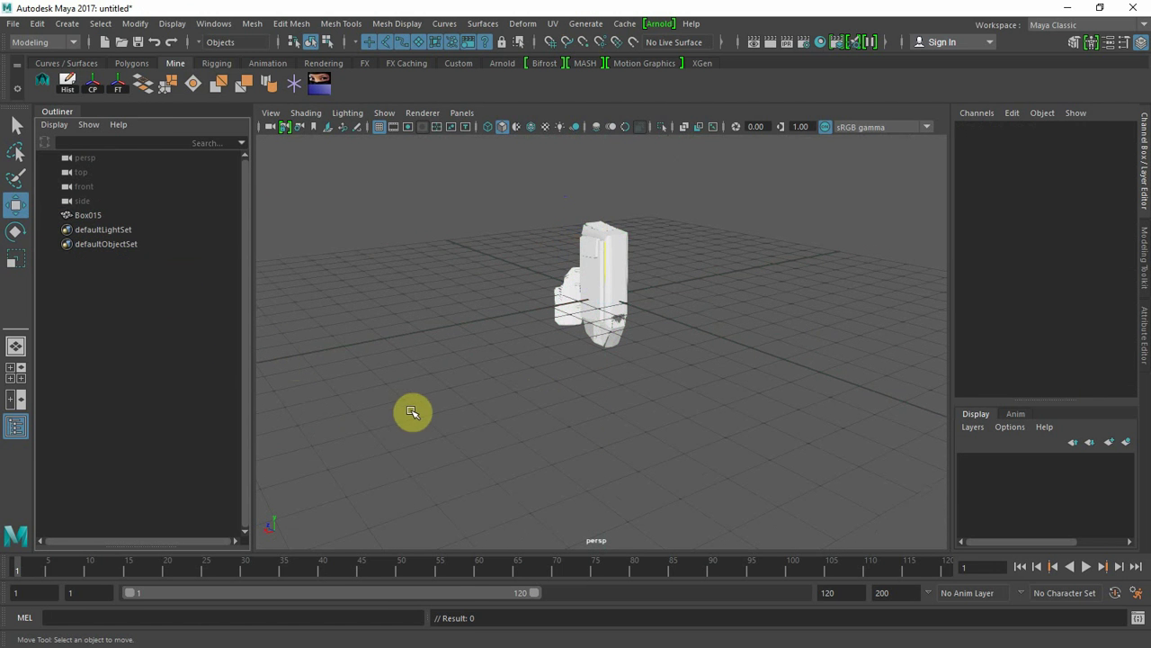
click(89, 215)
alt+drag(630, 342, 557, 335)
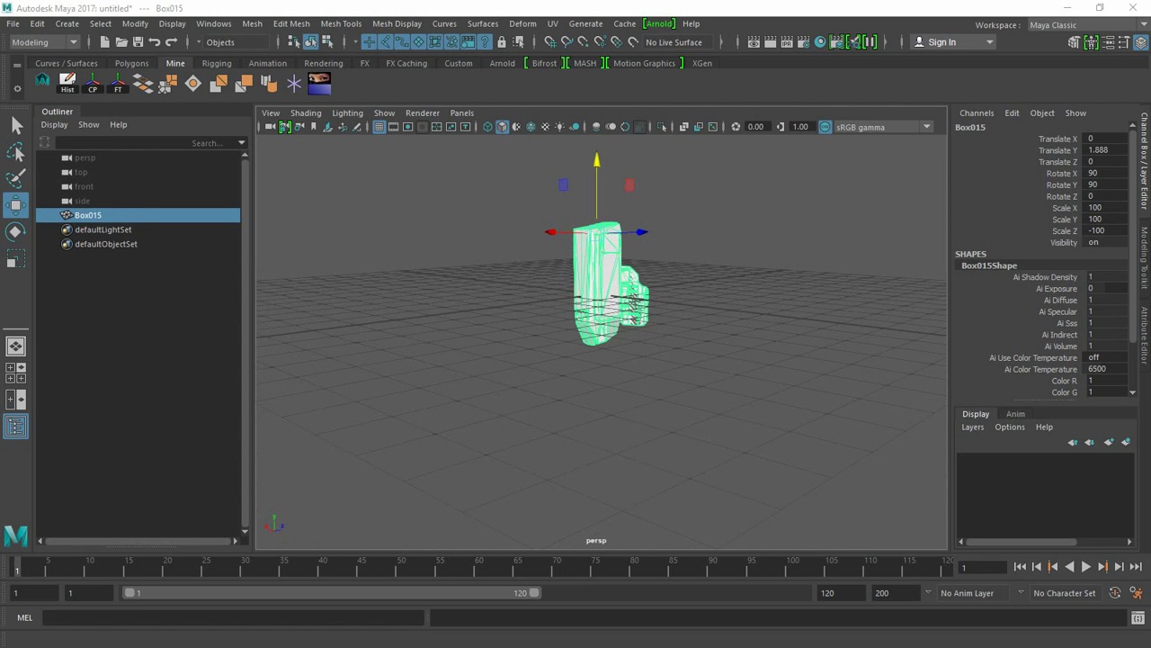
- Switch to File Explorer, check texture 1.tga in the Radial_mount folder, and return to Maya
drag(0, 126, 342, 80)
click(236, 274)
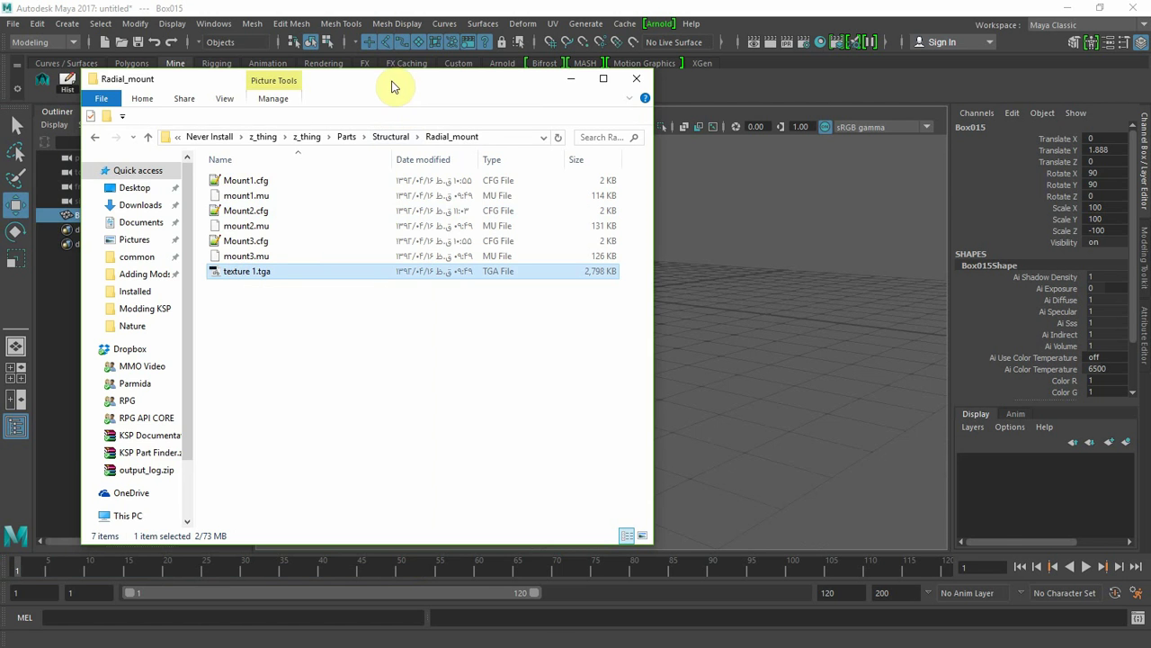
key(alt+Tab)
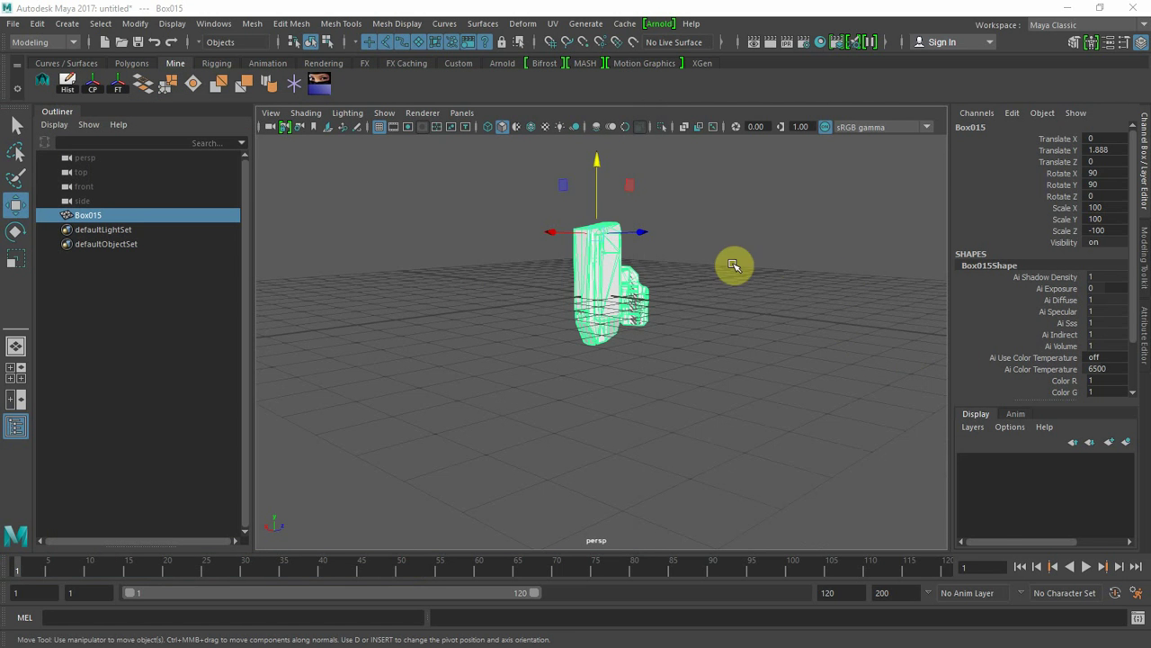
- Show Box015's phong material textureFBXASC0321 in the Attribute Editor and connect a File texture to its Color
key(ctrl+a)
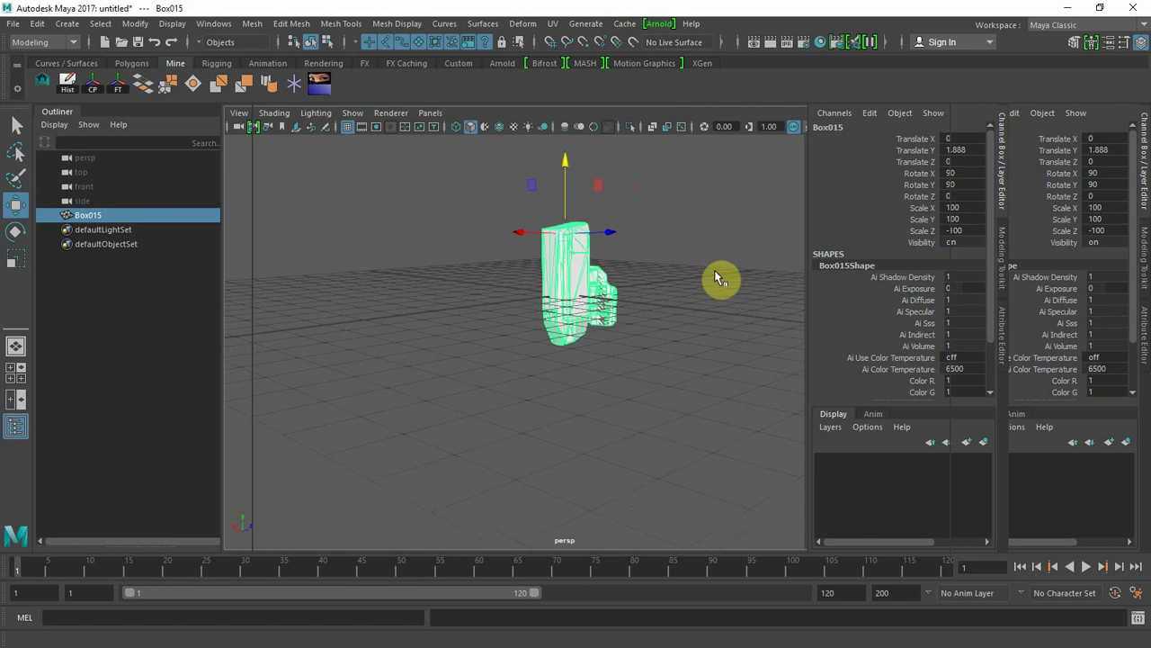
click(970, 140)
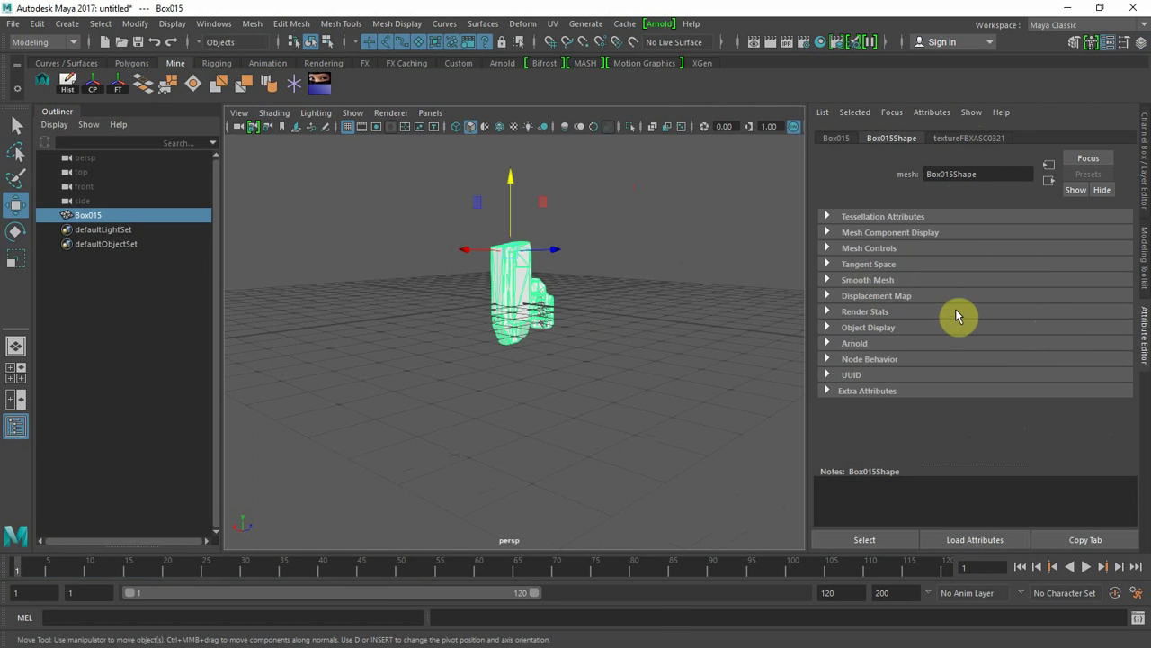
click(1109, 302)
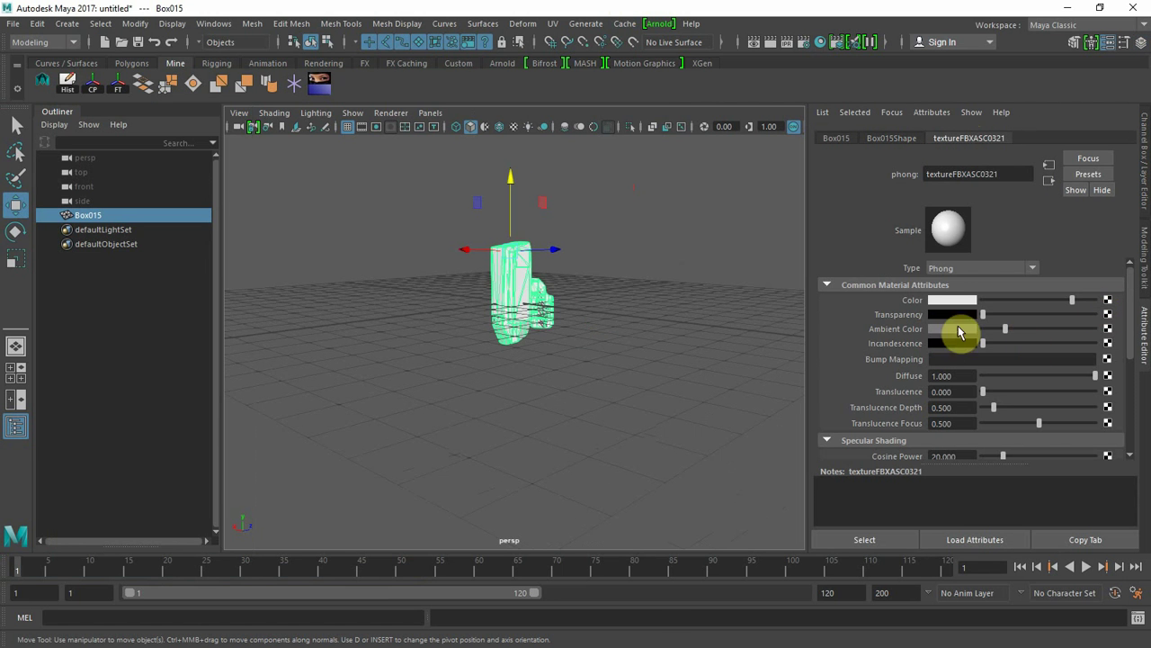
click(511, 353)
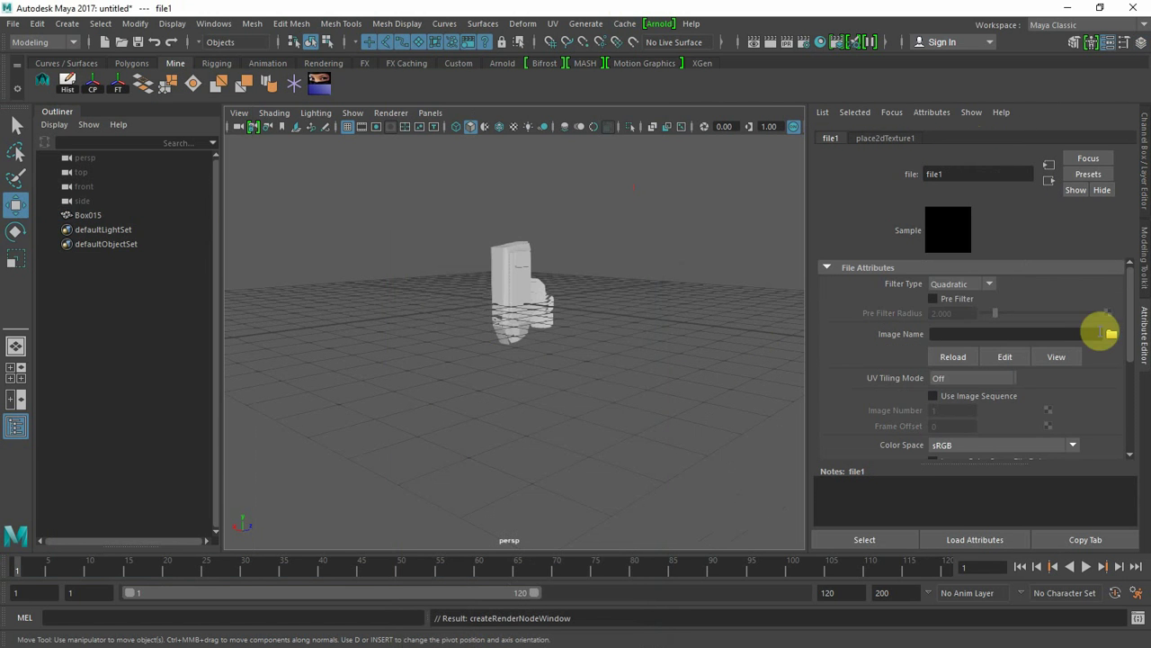
- Load texture 1.tga from Development\Never Install\z_thing\z_thing\Parts\Structural\Radial_mount as the image of the file1 texture
click(1112, 334)
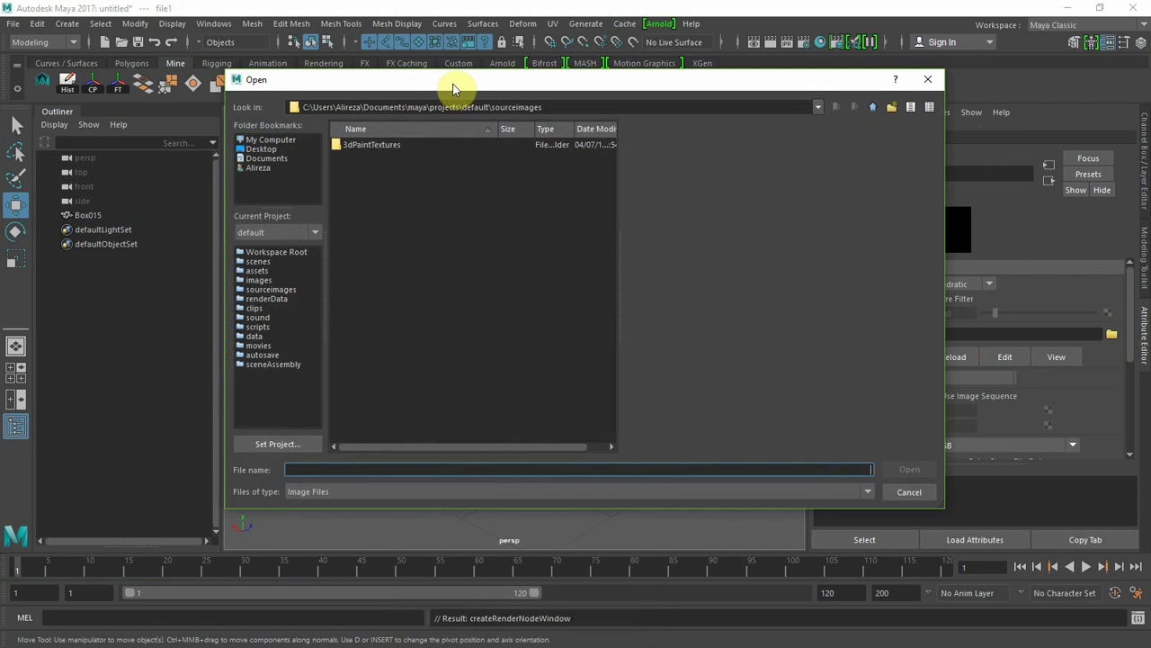
drag(453, 89, 0, 102)
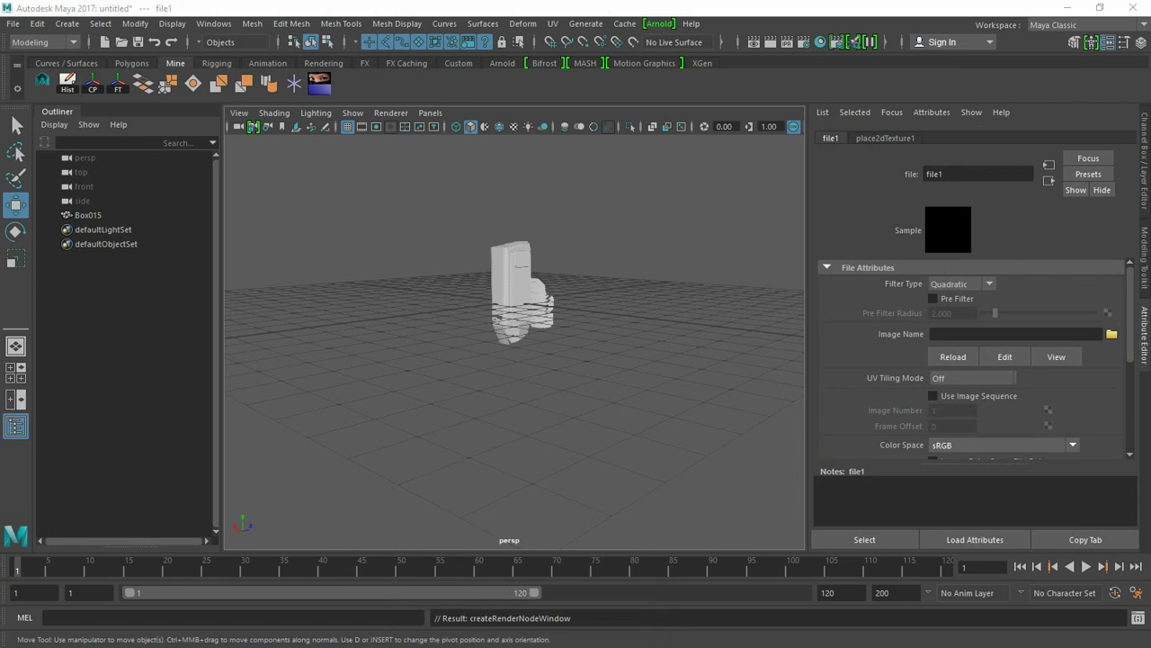
drag(0, 90, 600, 90)
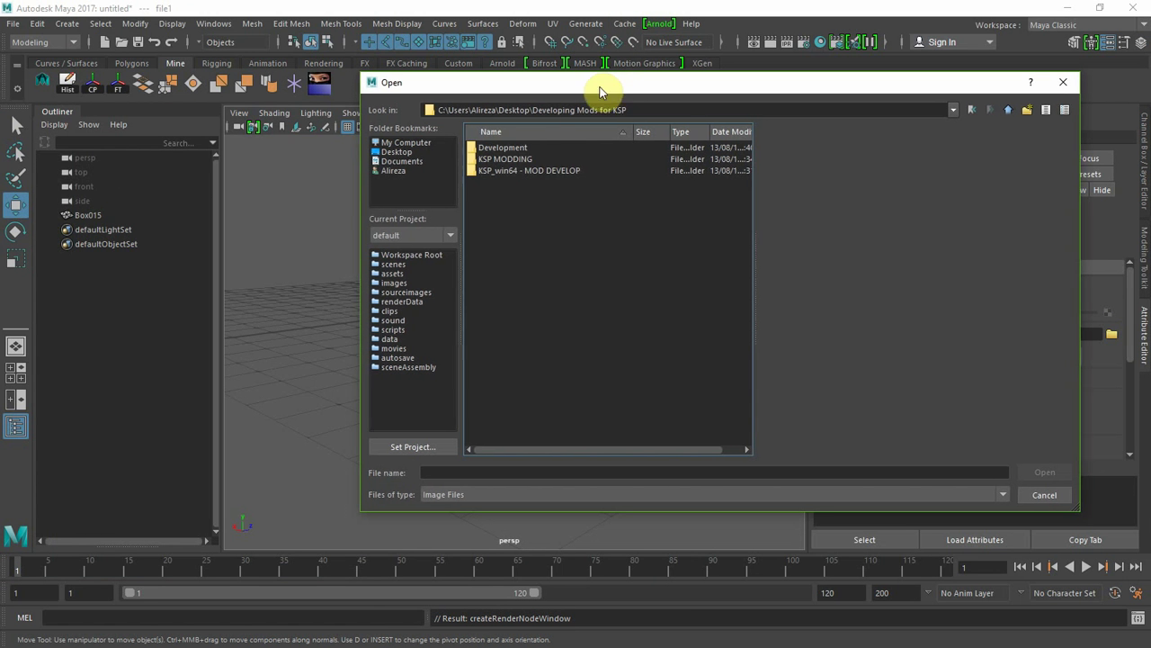
double_click(506, 148)
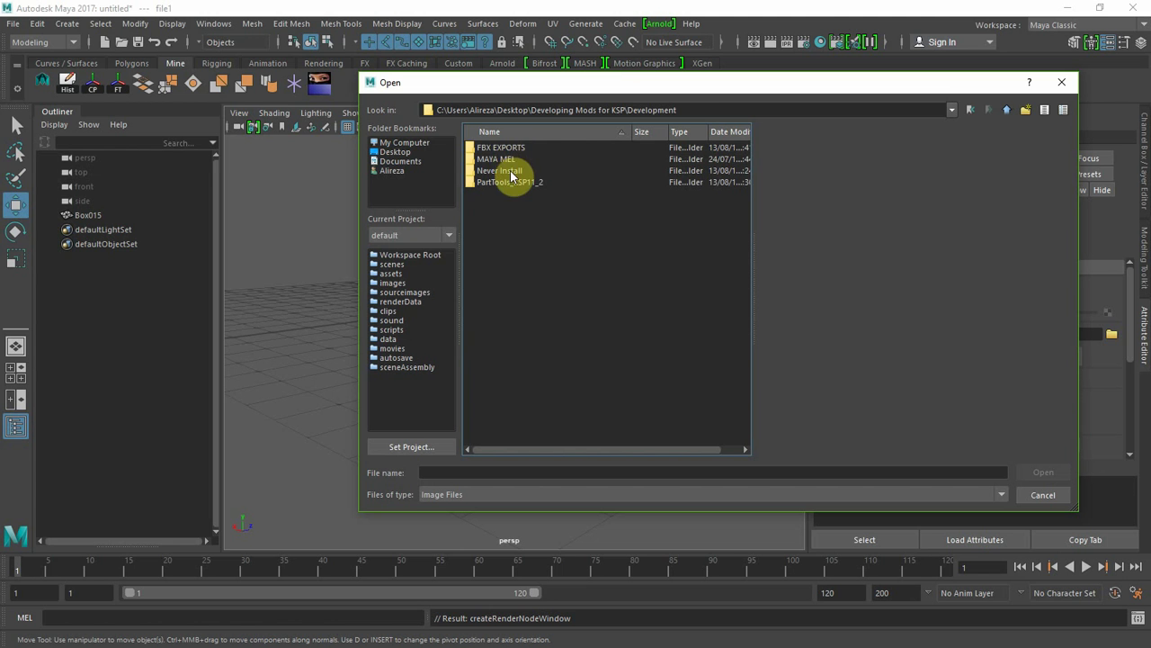
double_click(500, 171)
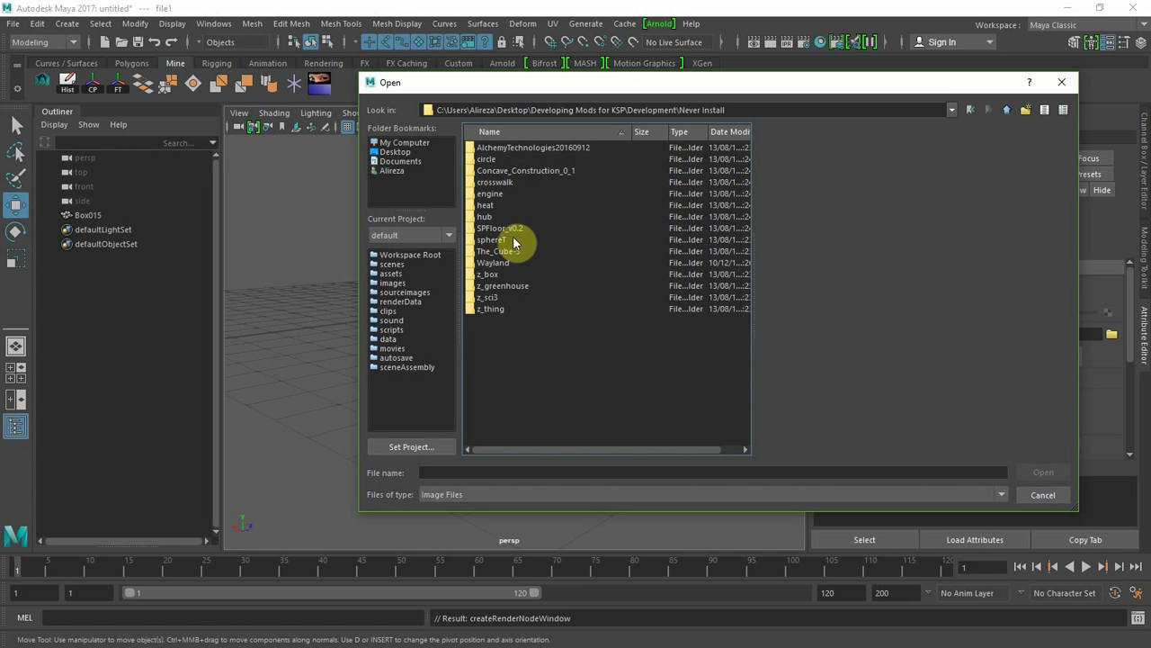
double_click(497, 308)
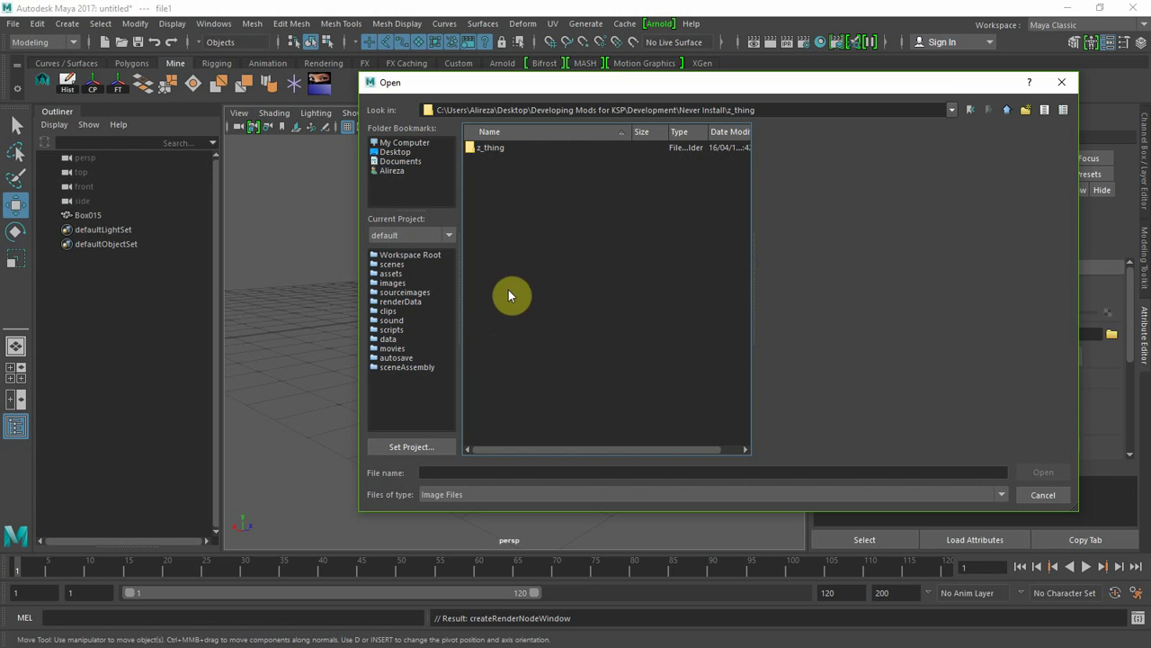
double_click(486, 149)
double_click(498, 147)
double_click(501, 148)
double_click(501, 150)
click(503, 148)
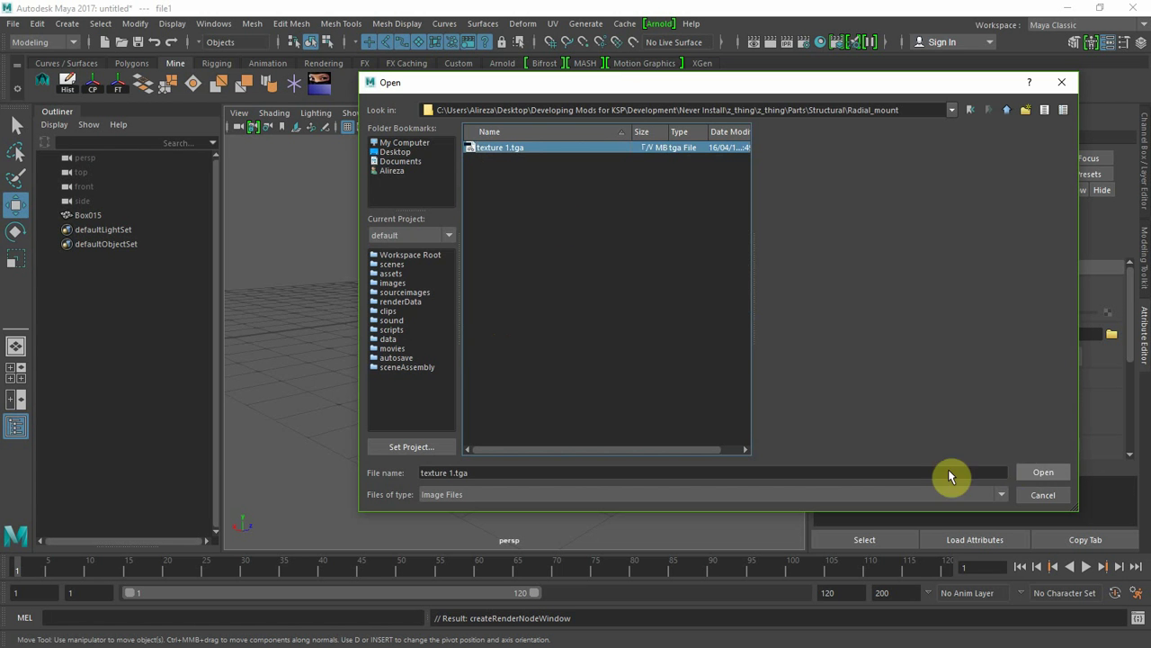
key(Return)
- Turn on textured display in the perspective view, deselect everything, and inspect the textured mount from several sides
alt+drag(545, 411, 466, 392)
alt+right_drag(466, 392, 651, 417)
alt+middle_drag(606, 386, 604, 449)
alt+right_drag(604, 450, 562, 444)
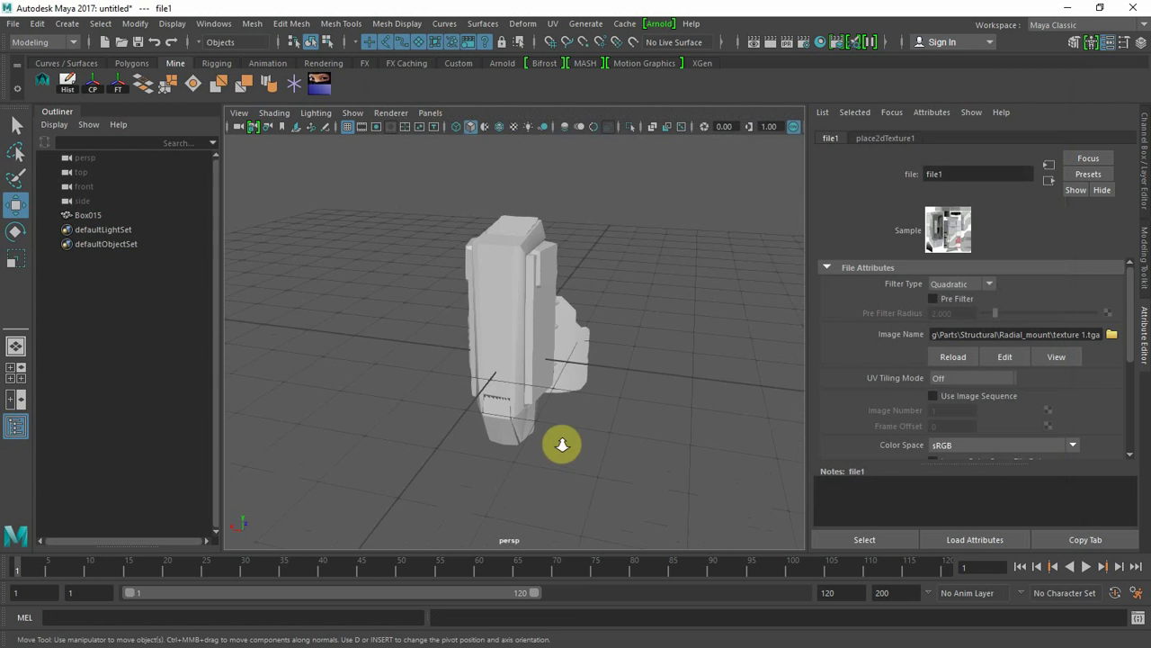
alt+drag(563, 445, 635, 437)
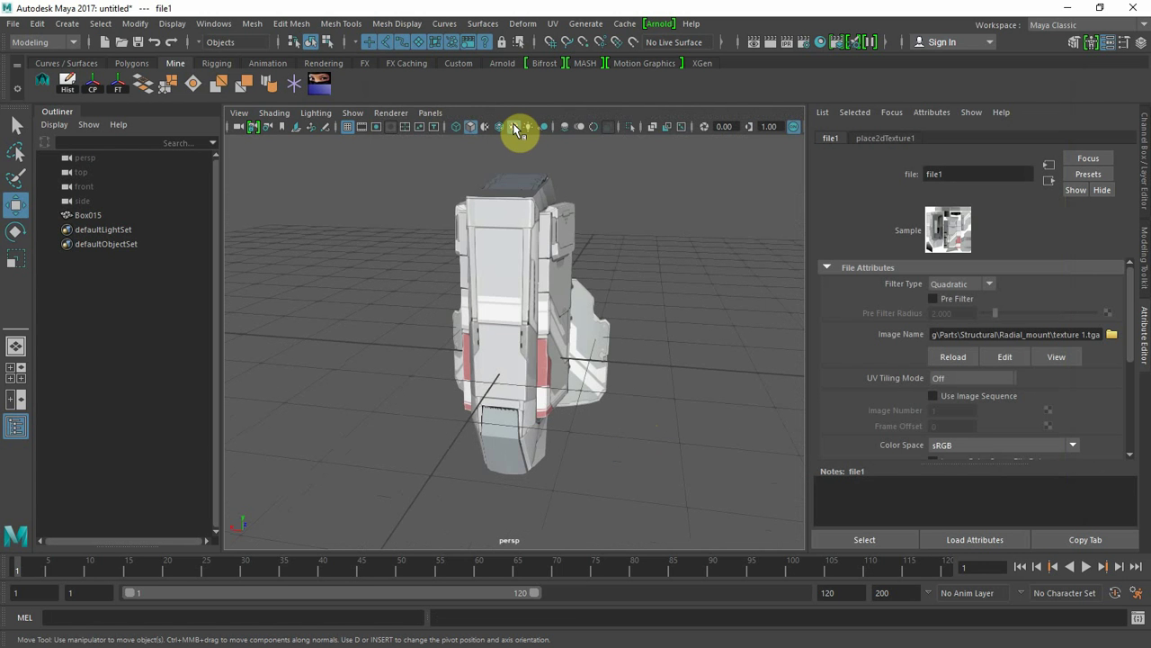
click(678, 493)
alt+drag(406, 455, 436, 341)
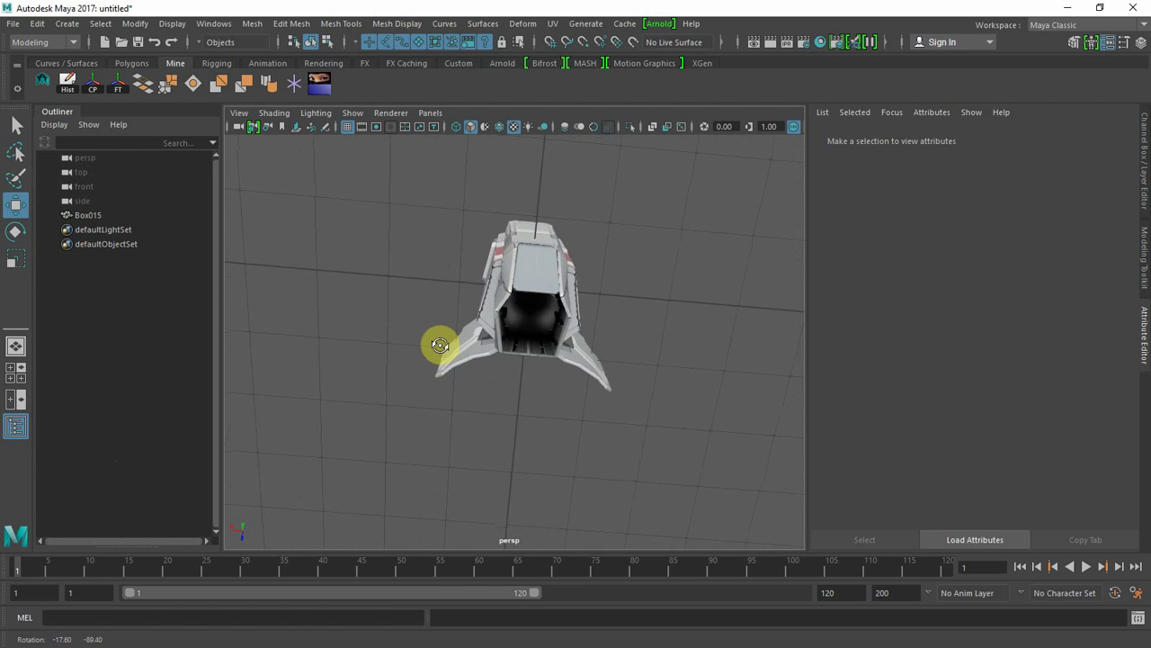
alt+drag(432, 285, 573, 458)
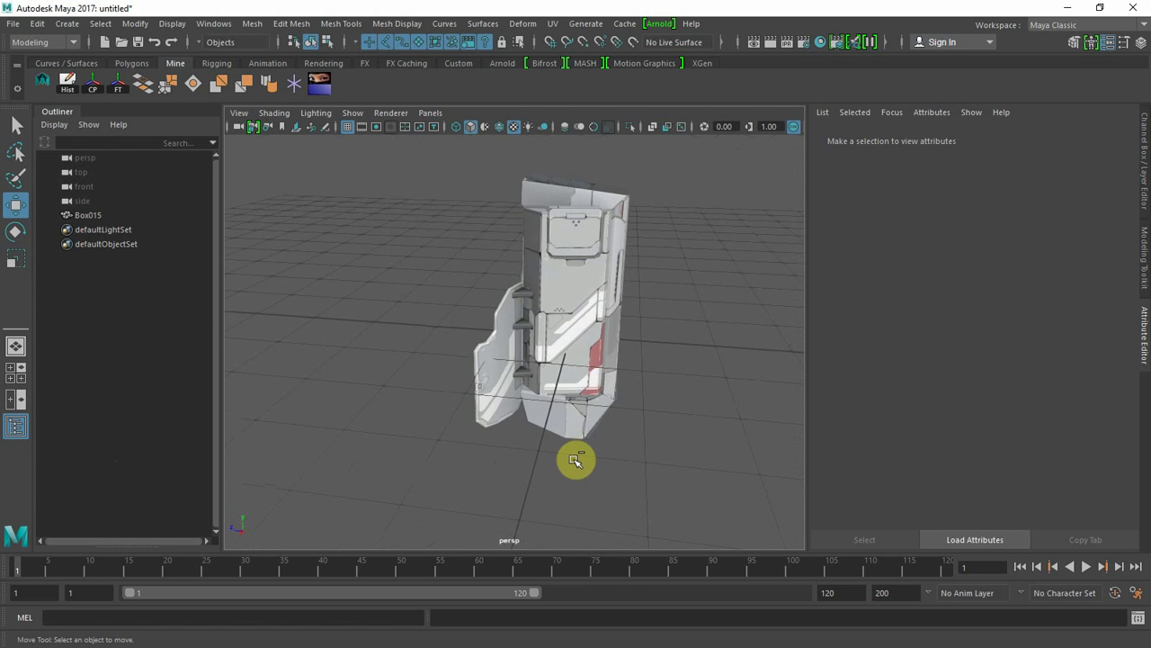
- Undo the texturing, group deletion and unparenting of Box015, and expand the mount1FBXASC032 hierarchy to check its nodes
key(ctrl+z)
key(ctrl+z)
key(ctrl+z)
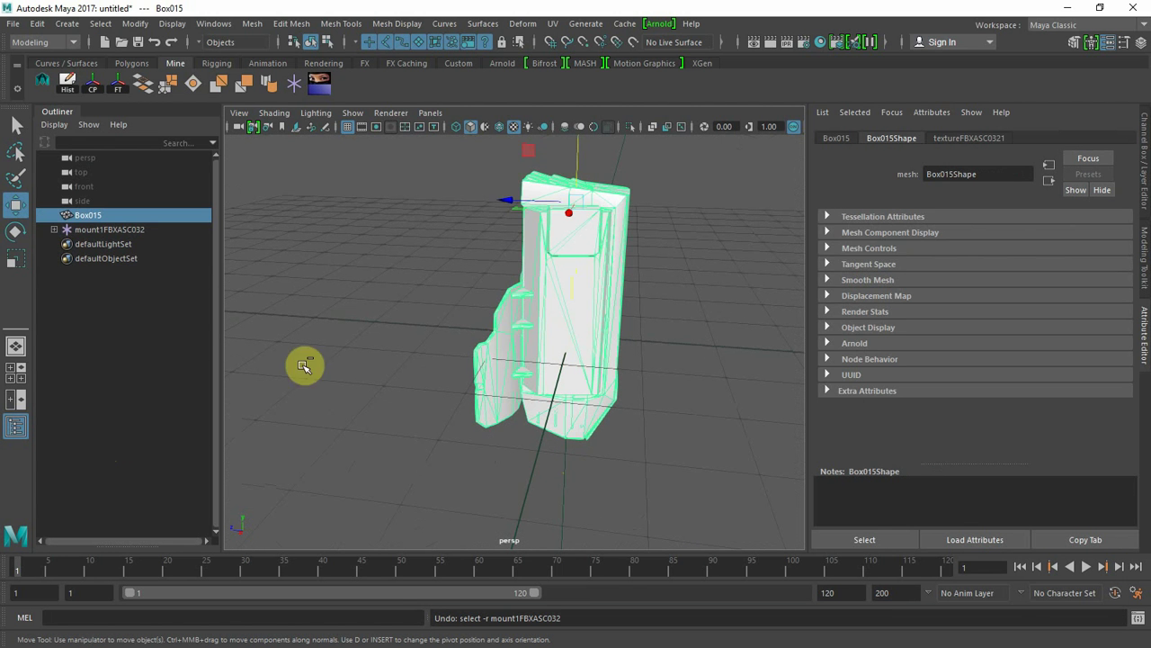
key(ctrl+z)
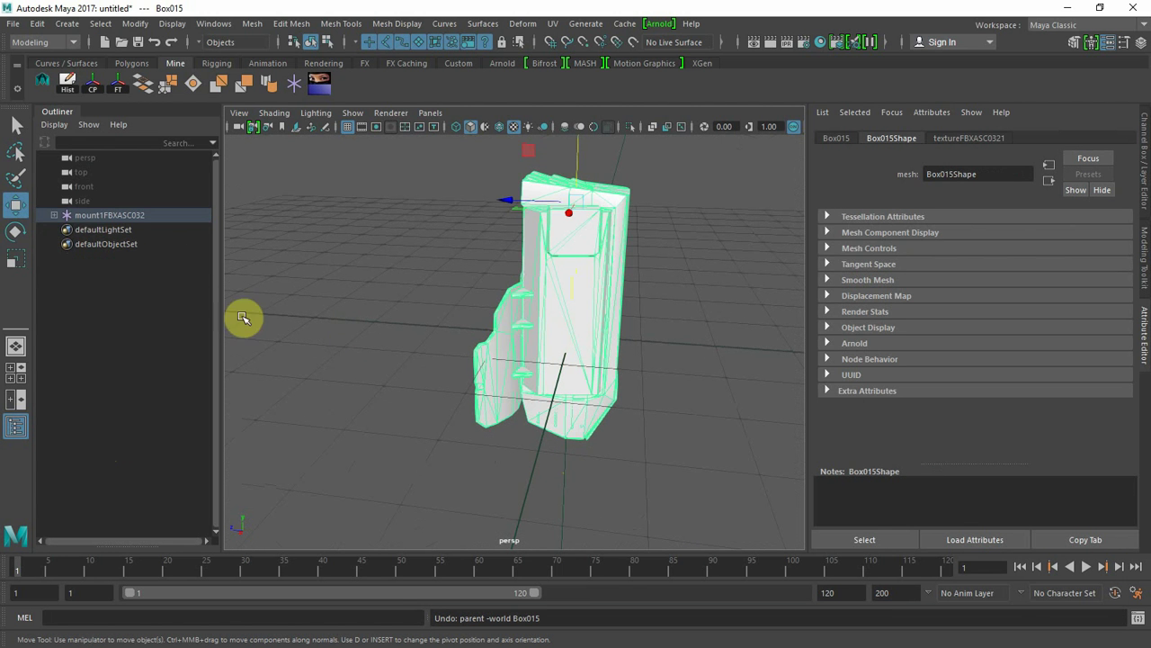
click(55, 216)
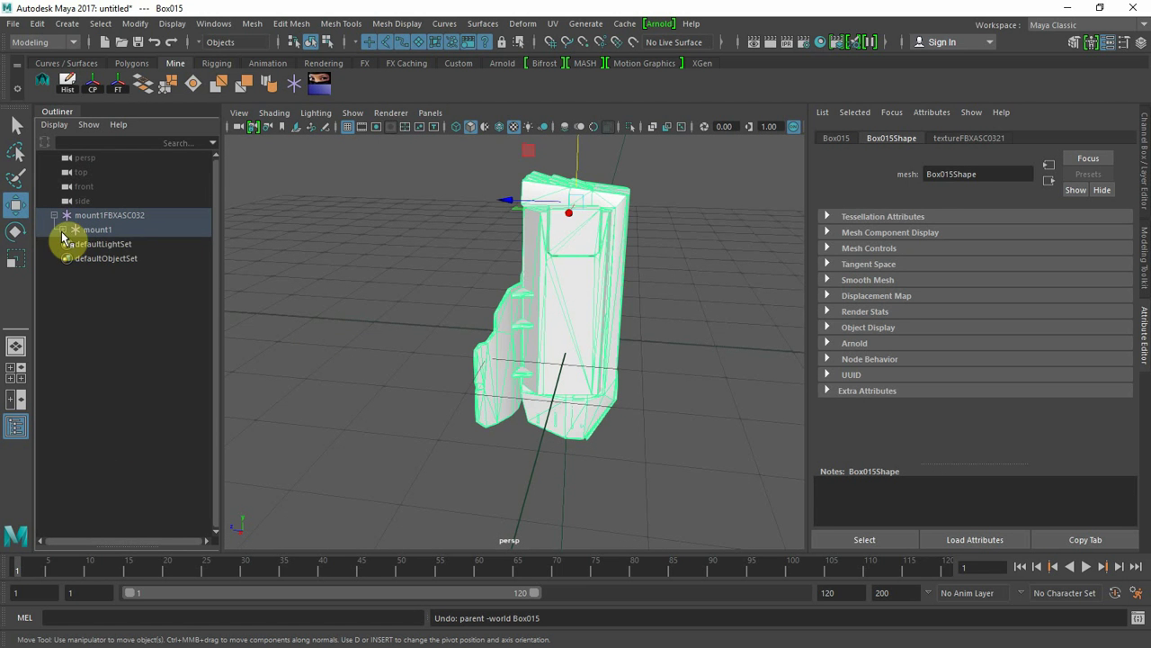
click(62, 230)
click(97, 230)
alt+drag(442, 386, 629, 444)
click(108, 216)
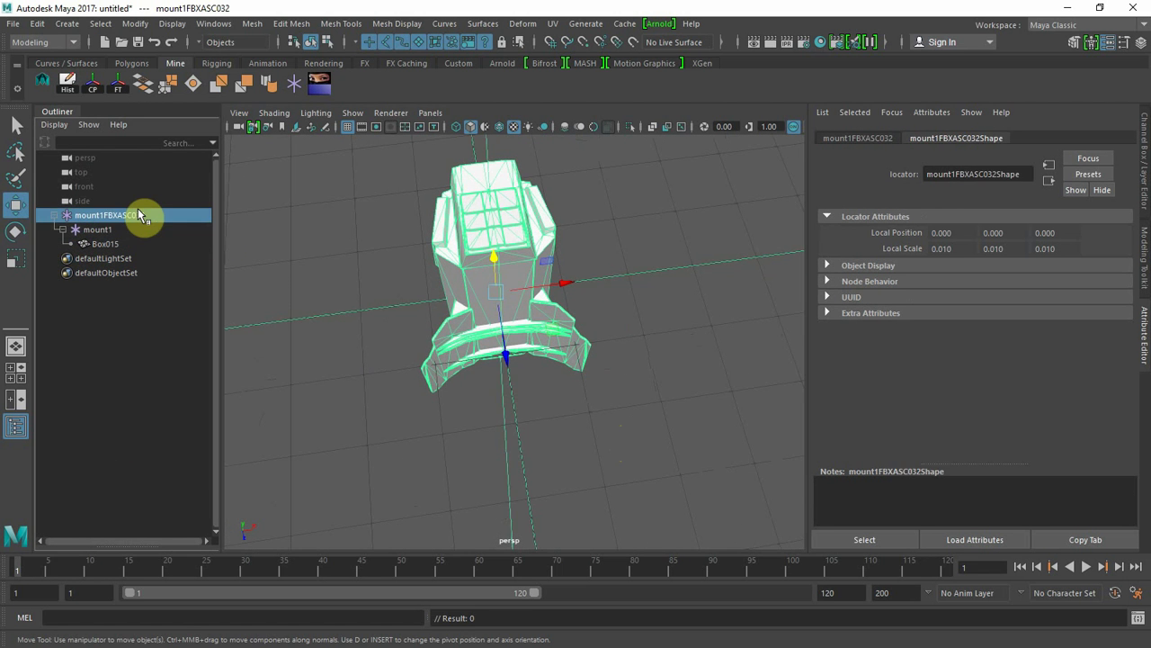
- Move Box015 out of mount1 to the scene's top level and delete the remaining mount1FBXASC032 group
click(112, 244)
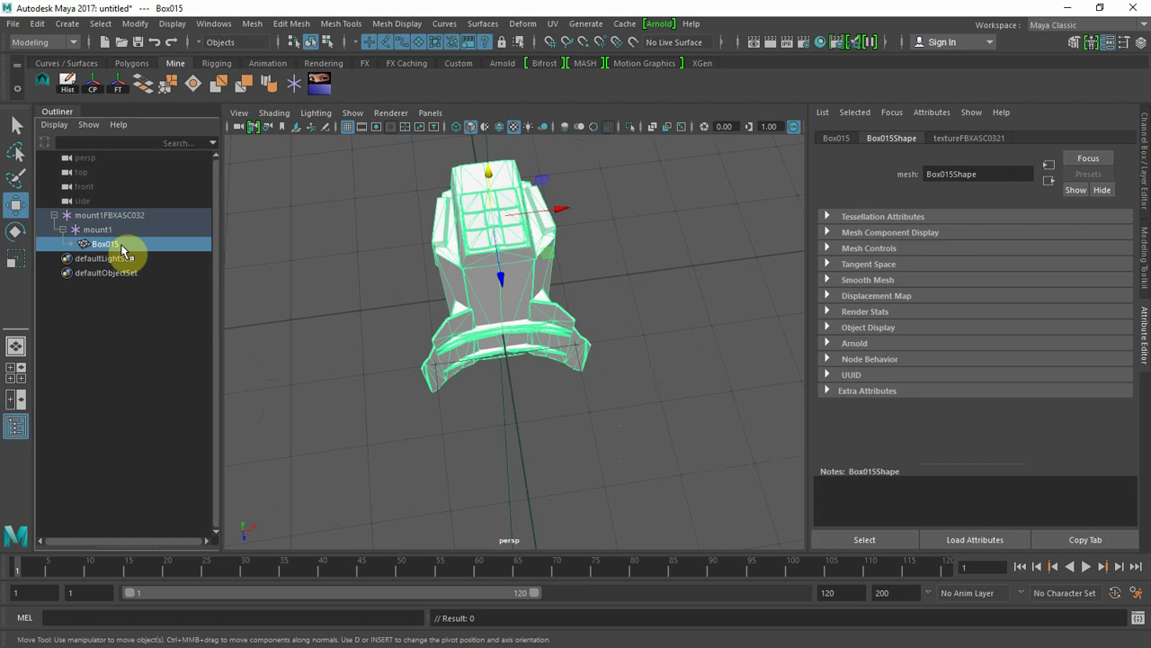
drag(108, 250, 113, 206)
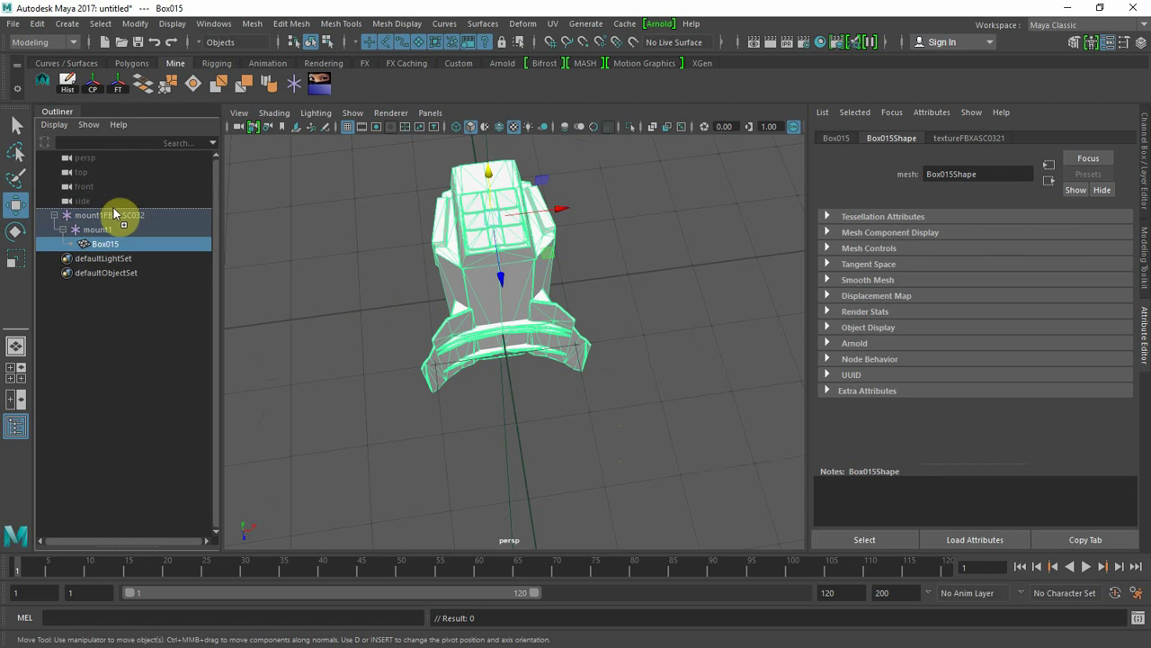
click(120, 231)
key(Delete)
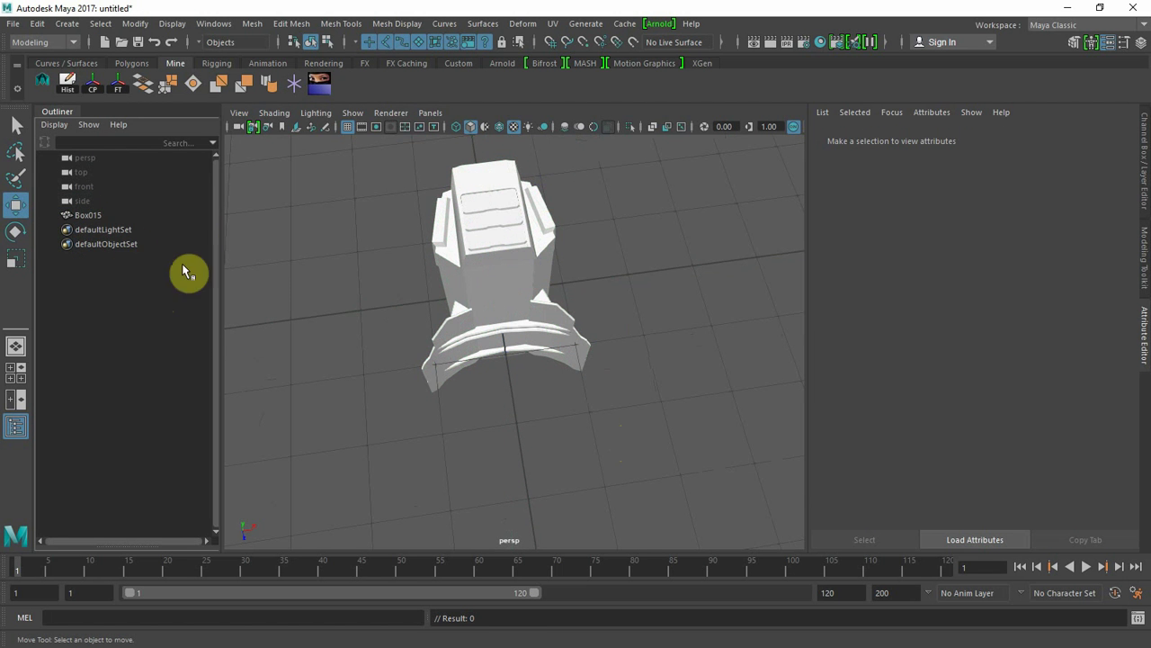
- Select Box015 and connect a File texture to the Color of its textureFBXASC0321 phong material
click(88, 215)
alt+drag(696, 296, 500, 228)
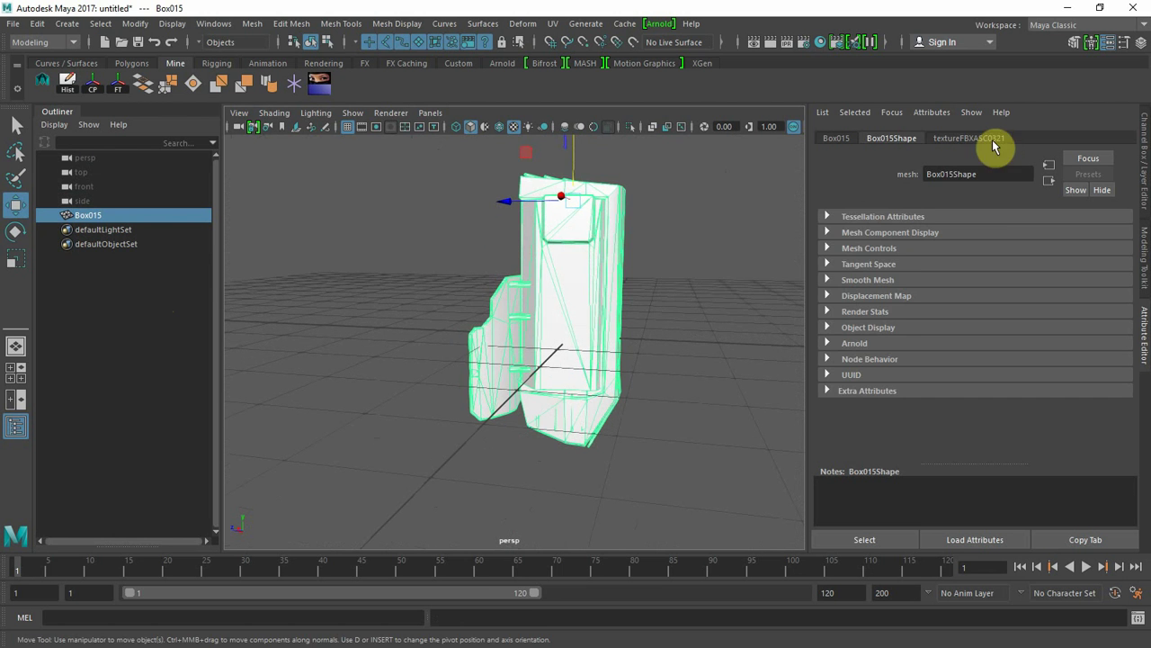
click(982, 139)
click(1107, 300)
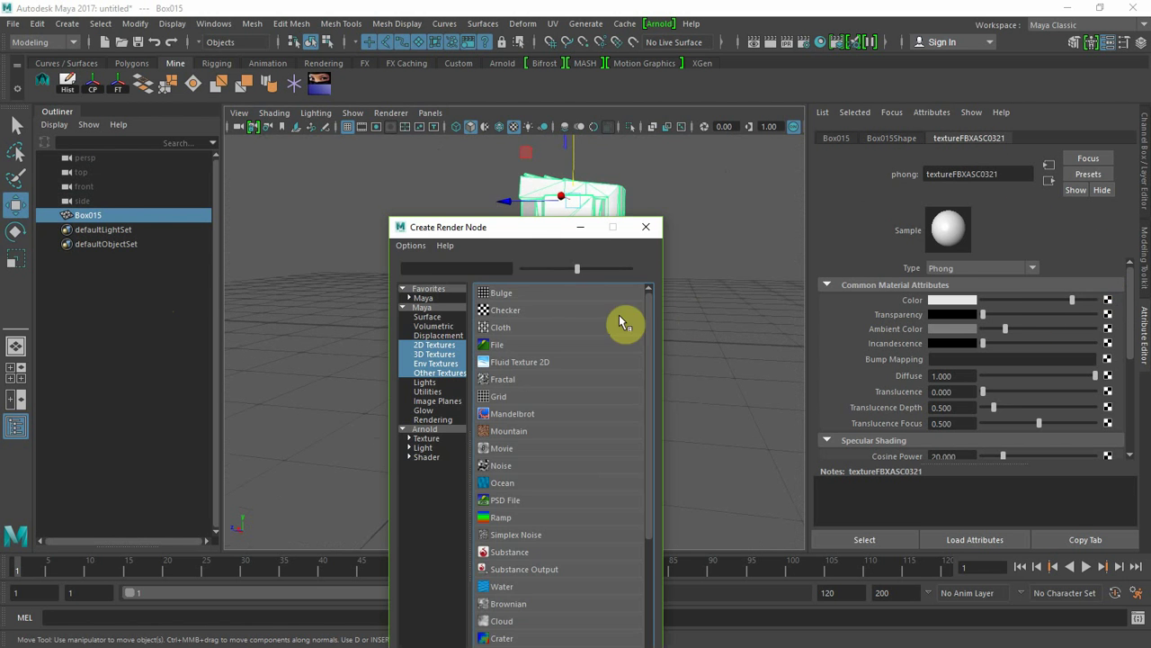
click(548, 344)
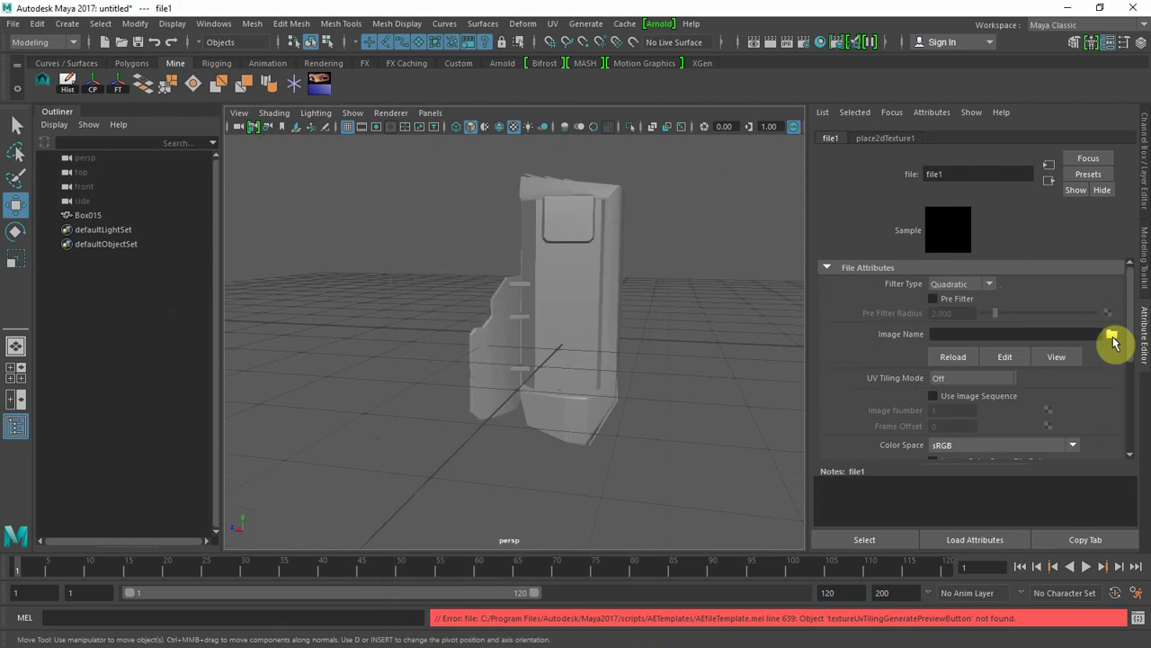
- Load texture 1.tga from the Radial_mount folder into the file1 texture and deselect everything to view the textured mount
click(1112, 335)
click(500, 160)
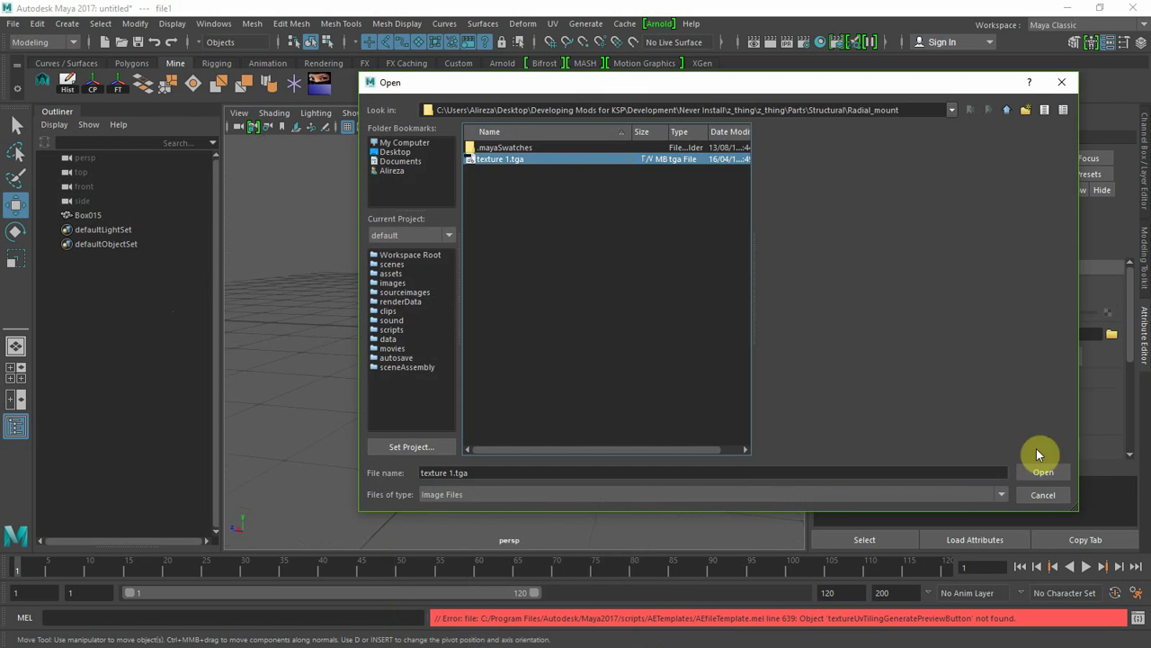
key(Return)
click(689, 502)
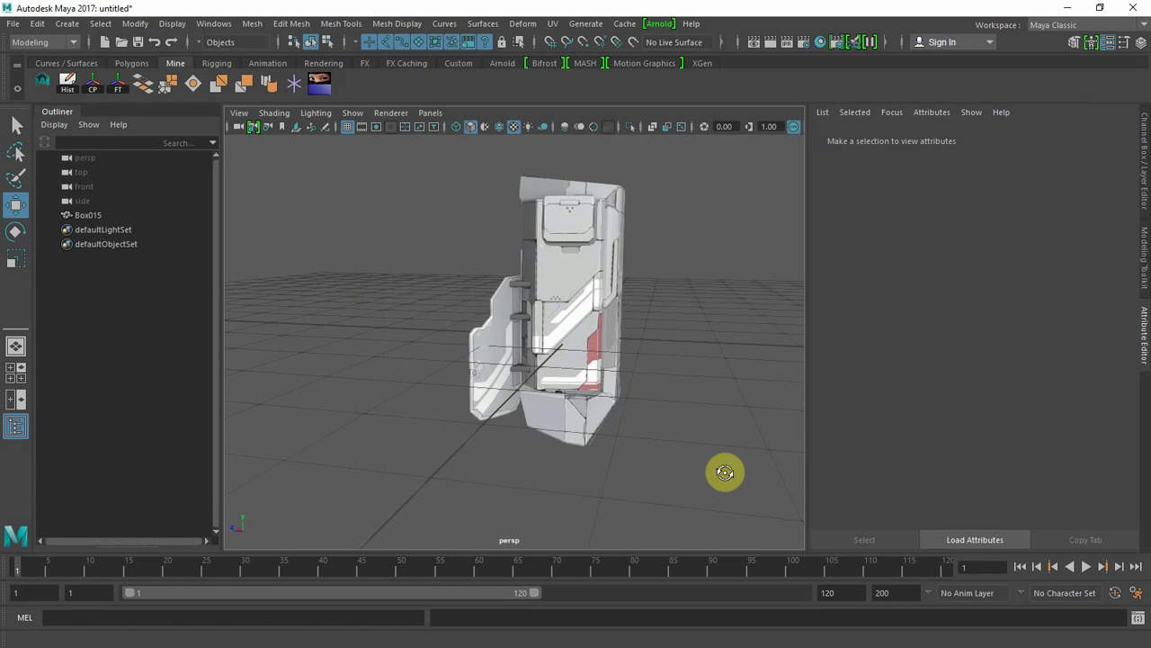
alt+drag(725, 473, 713, 495)
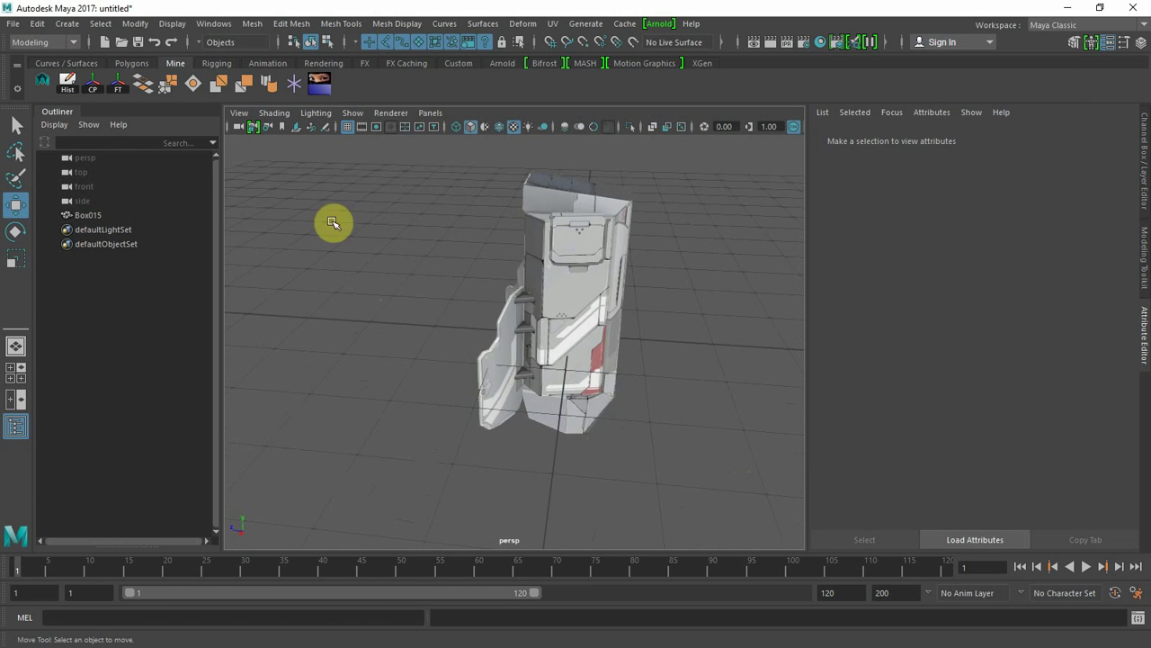
- Create a locator at the origin and move it along the Z axis toward the mount's attachment plates
click(296, 83)
alt+drag(393, 388, 450, 427)
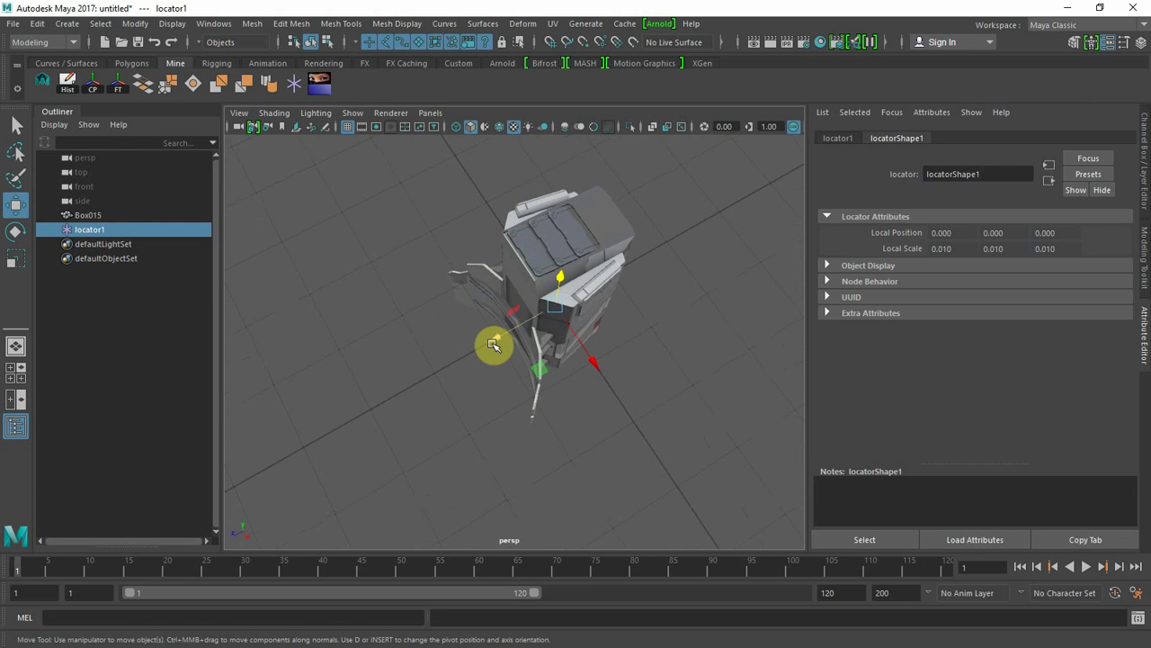
drag(494, 345, 668, 352)
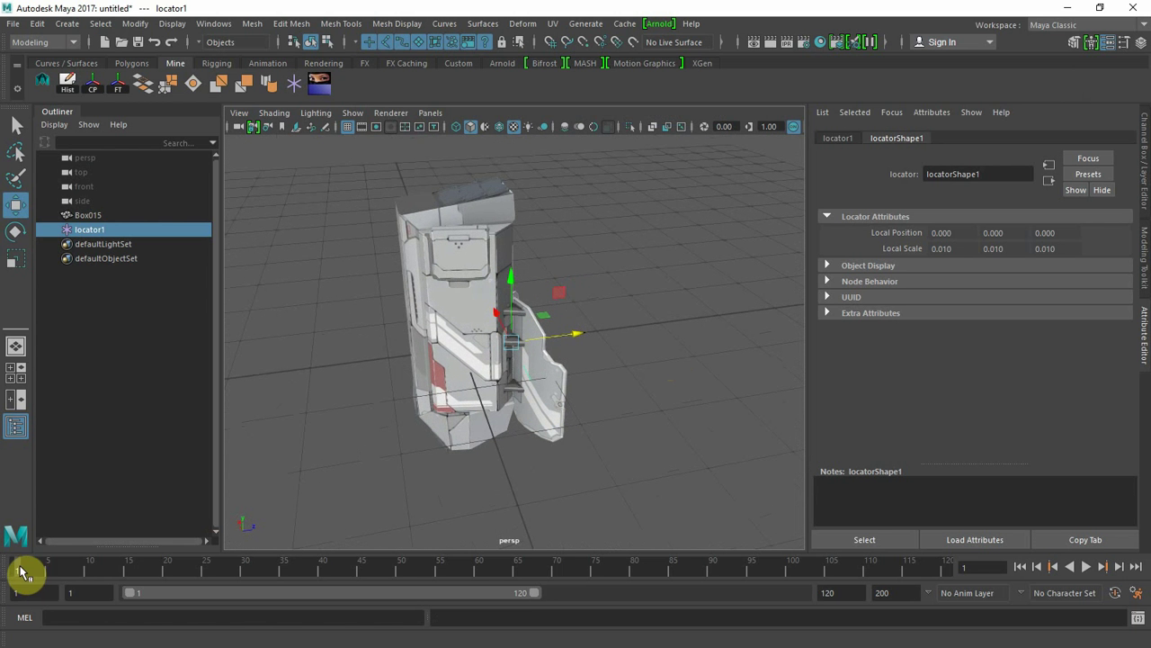
drag(22, 572, 31, 527)
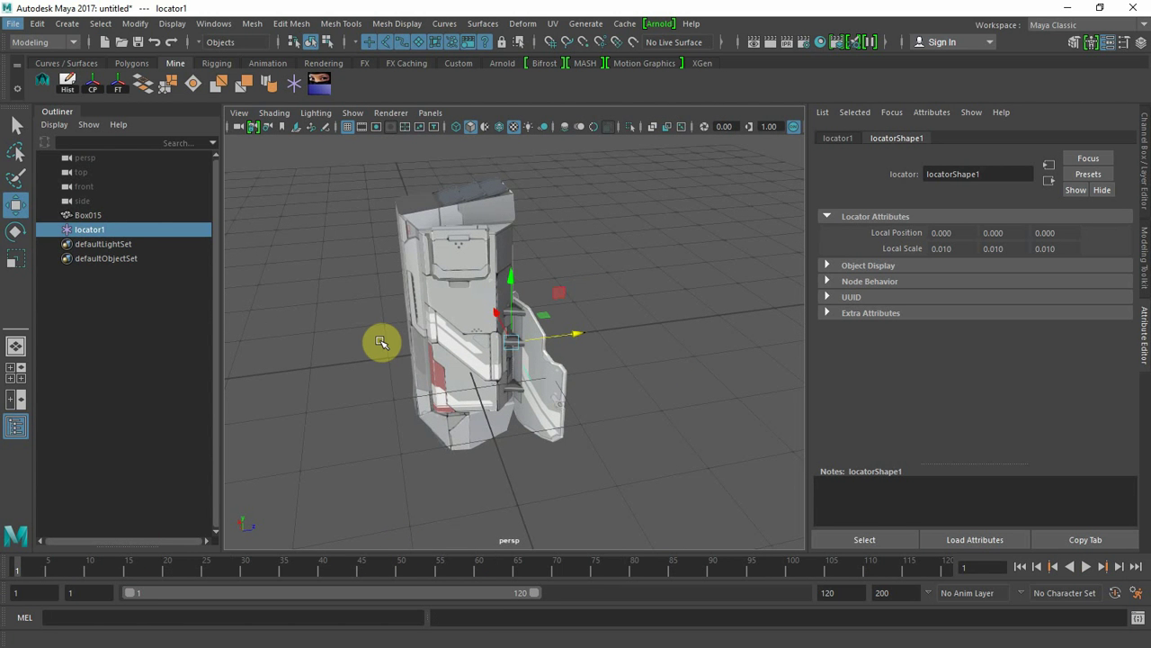
- Select Box015 and examine its wireframe around the mount's layered top plates, rim and underside
alt+middle_drag(417, 370, 464, 441)
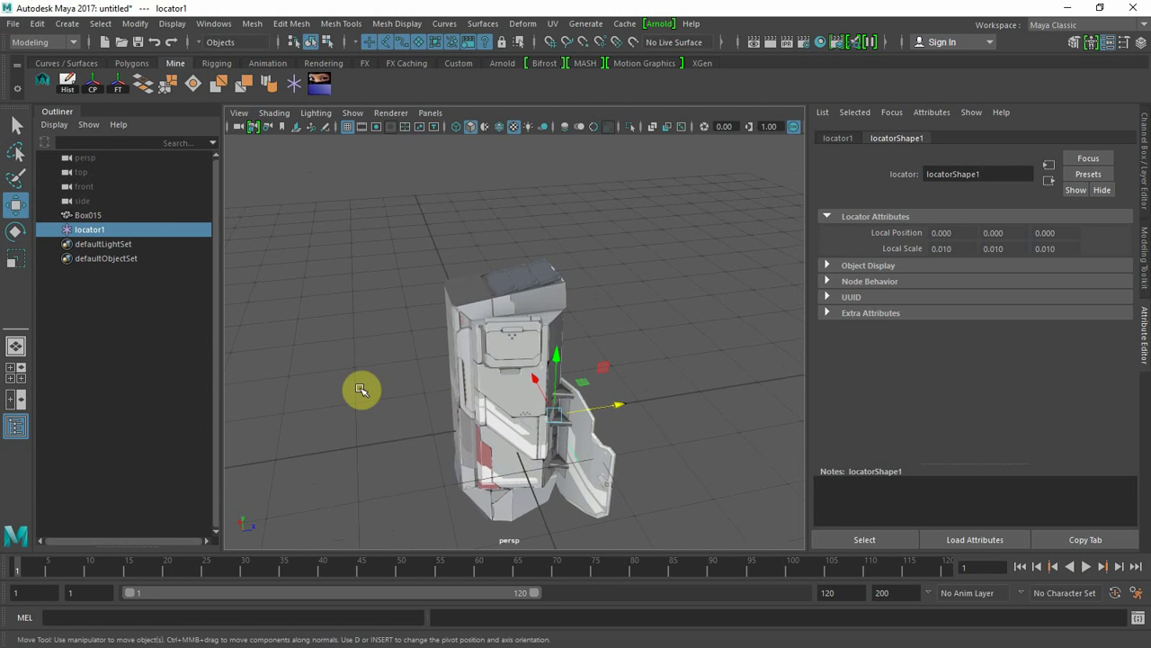
alt+right_drag(362, 390, 584, 390)
alt+middle_drag(586, 383, 588, 386)
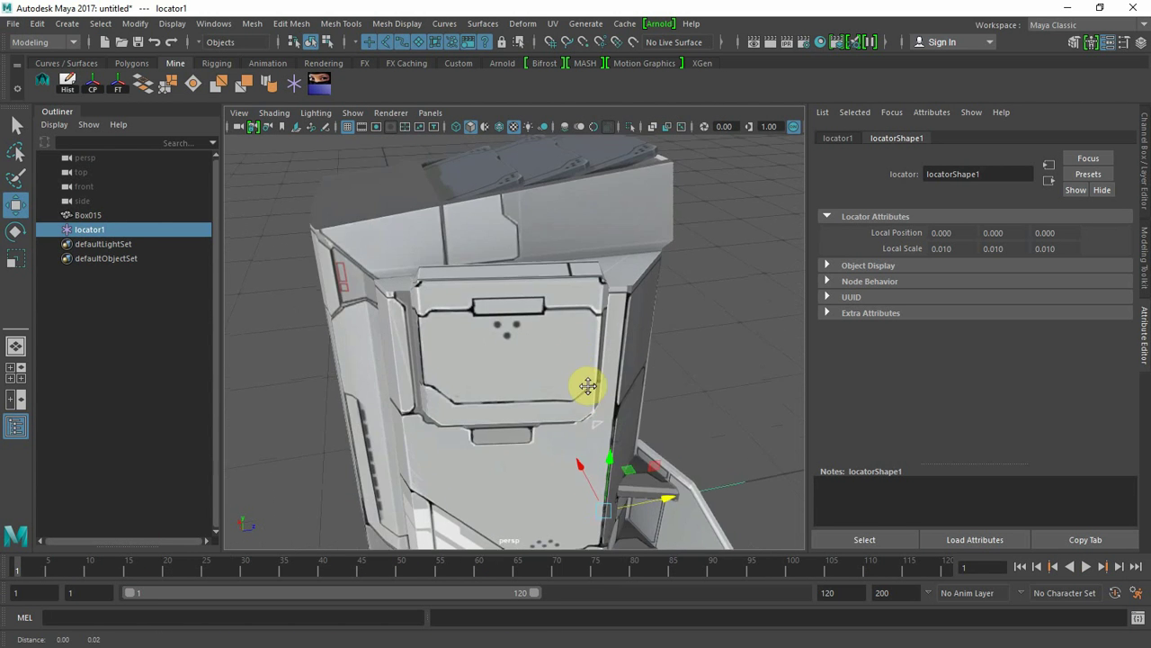
alt+drag(587, 386, 570, 420)
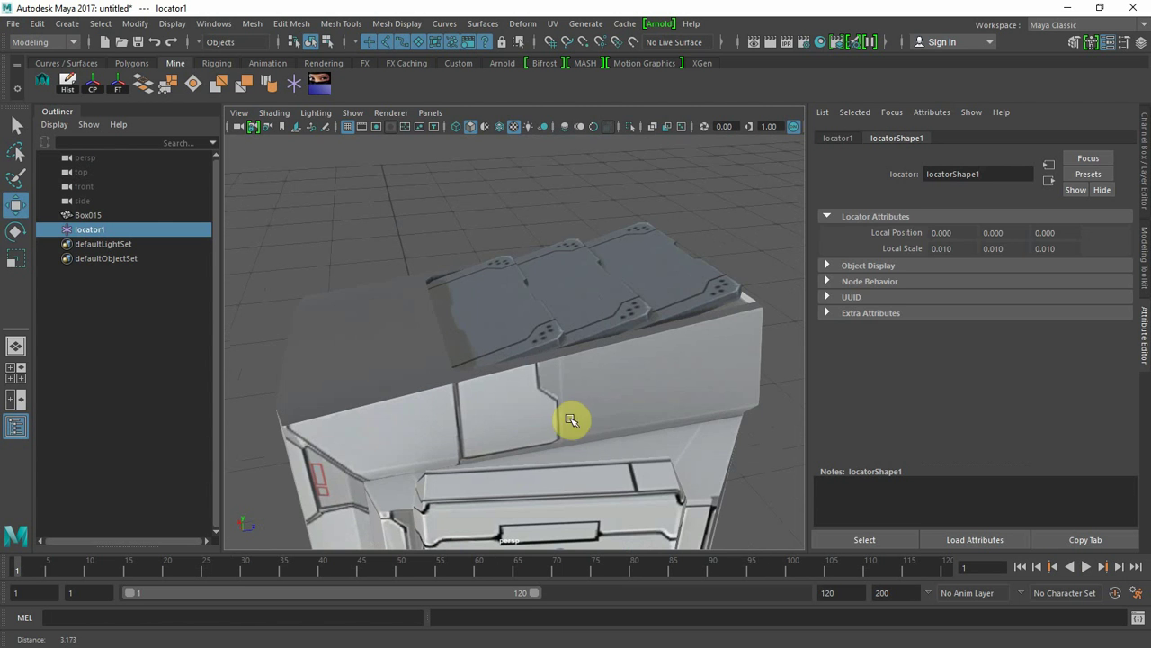
click(530, 322)
alt+drag(609, 348, 636, 372)
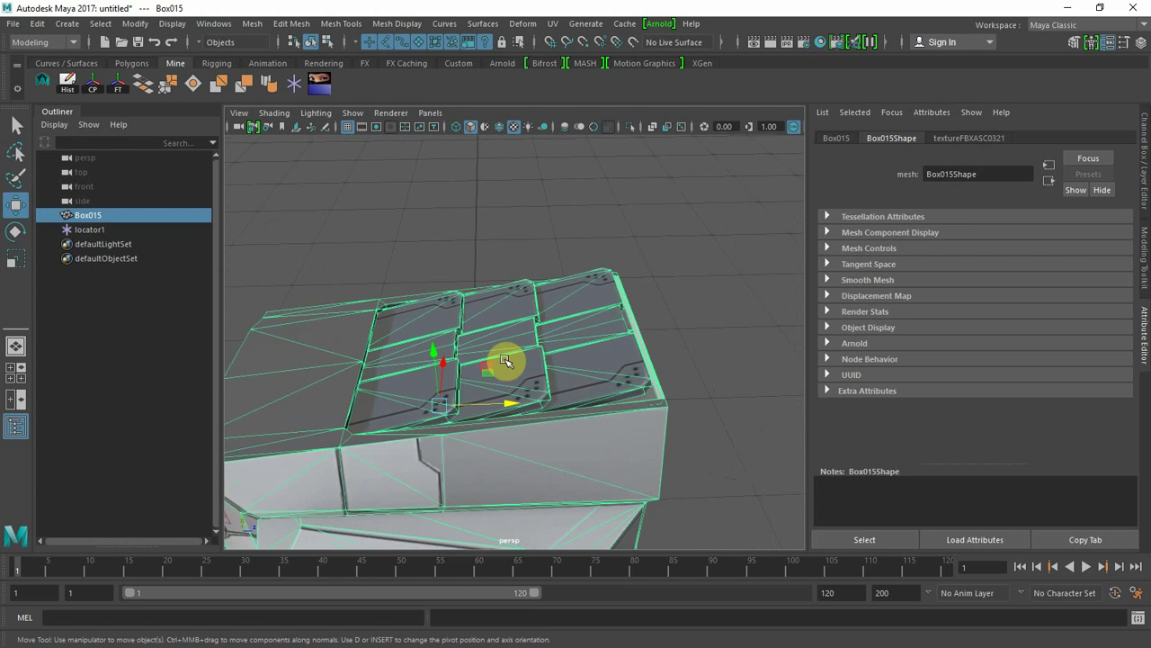
alt+drag(506, 361, 548, 318)
alt+drag(527, 377, 520, 216)
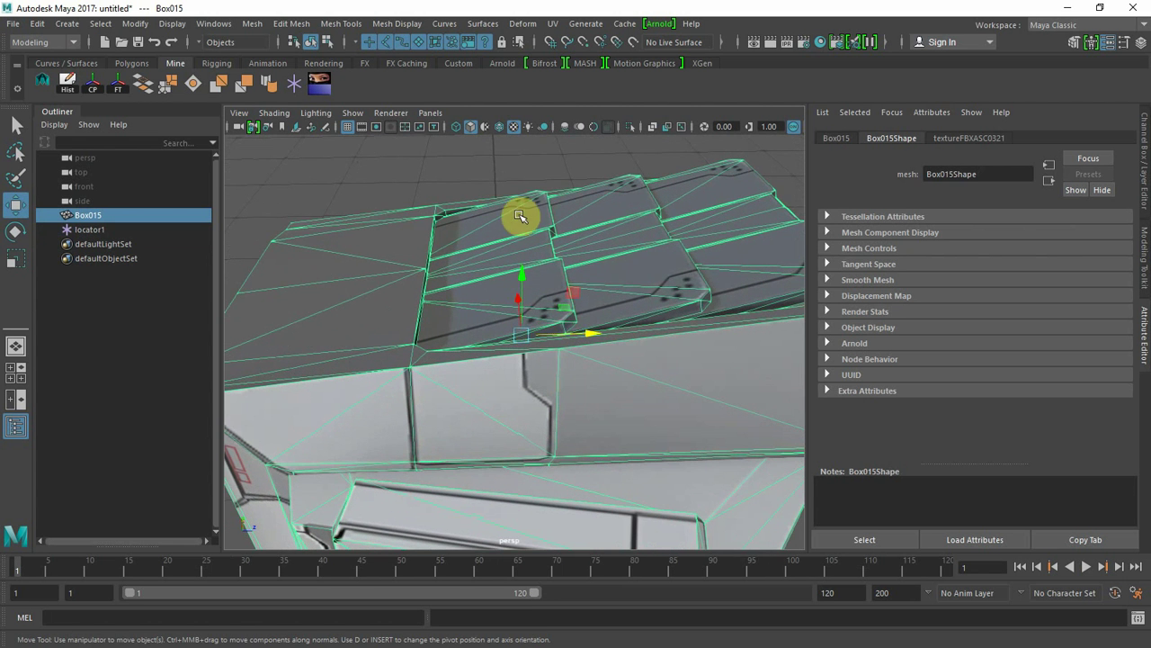
alt+drag(651, 358, 531, 358)
alt+right_drag(531, 358, 594, 365)
alt+drag(594, 365, 628, 353)
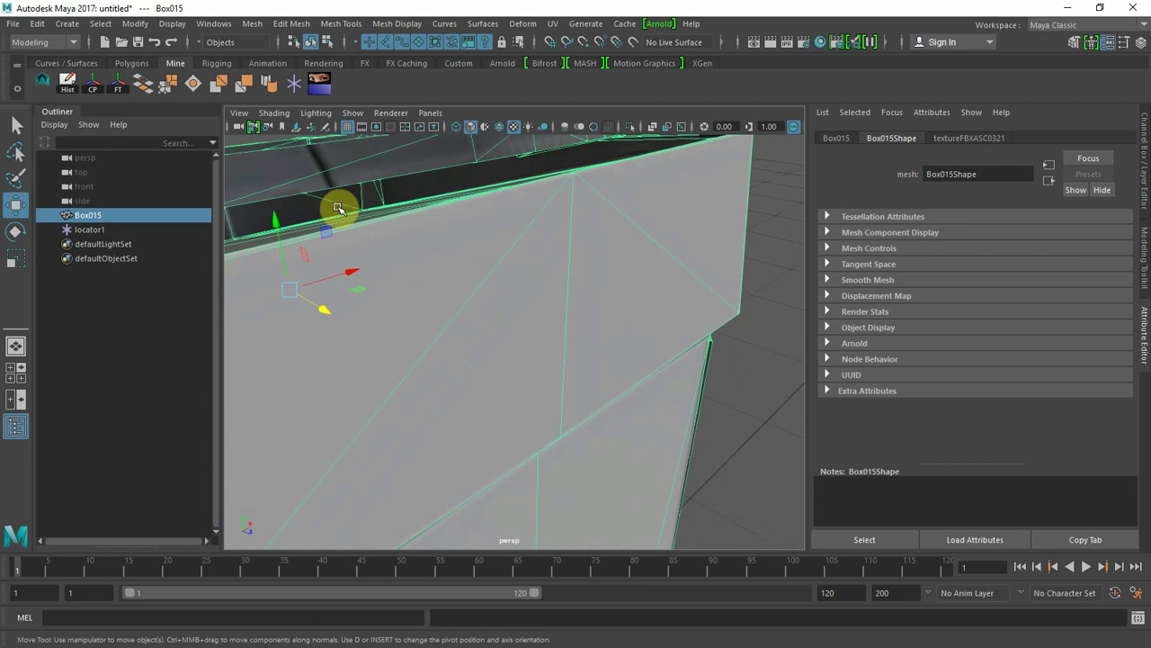
alt+drag(341, 218, 519, 300)
alt+right_drag(519, 300, 485, 303)
alt+drag(485, 304, 465, 367)
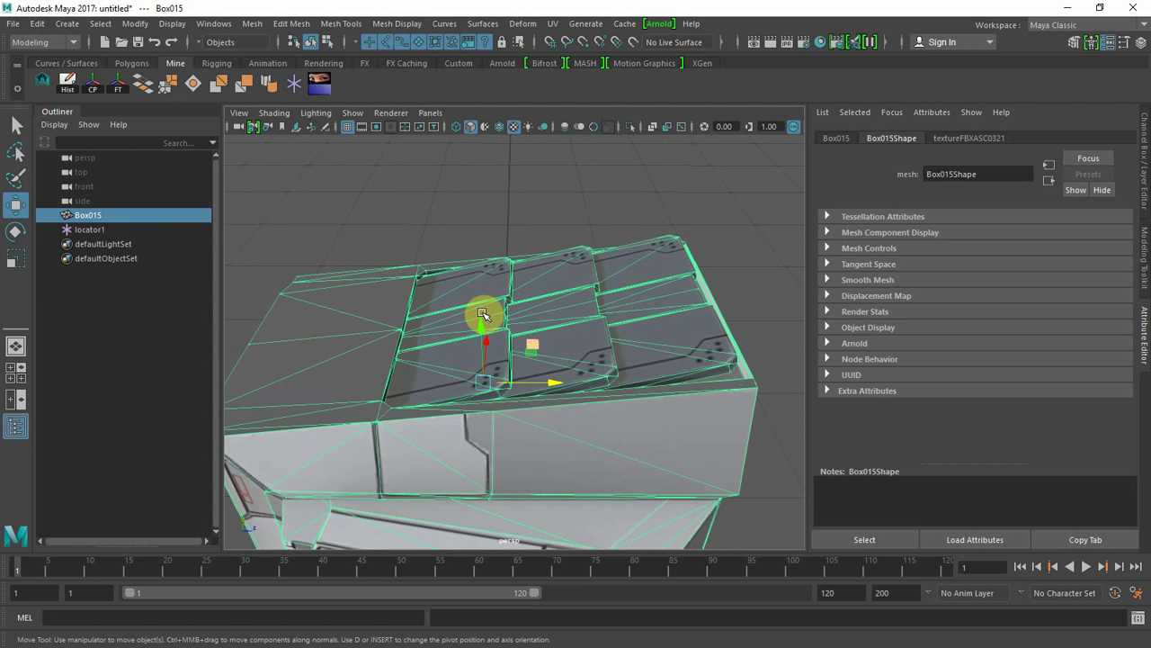
alt+drag(493, 424, 501, 305)
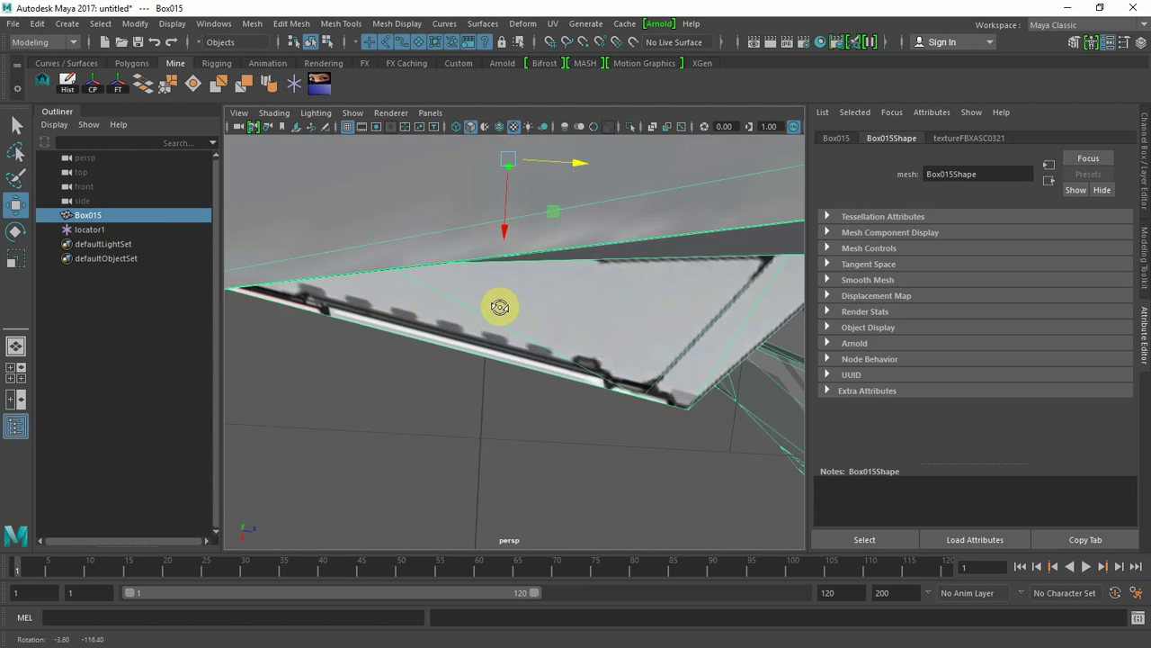
alt+right_drag(501, 306, 334, 297)
mouse_move(333, 299)
alt+mouse_down()
mouse_move(383, 332)
mouse_move(365, 321)
mouse_move(244, 347)
mouse_move(276, 352)
mouse_move(416, 314)
mouse_move(411, 380)
mouse_move(463, 474)
mouse_move(409, 434)
mouse_move(404, 321)
mouse_move(345, 317)
mouse_move(342, 383)
mouse_move(429, 417)
mouse_move(677, 425)
mouse_move(404, 426)
mouse_move(501, 448)
mouse_move(665, 448)
alt+mouse_up()
- Create a second locator and move it to the mount's side at Translate X -0.626 and Translate Y 0.464
click(292, 84)
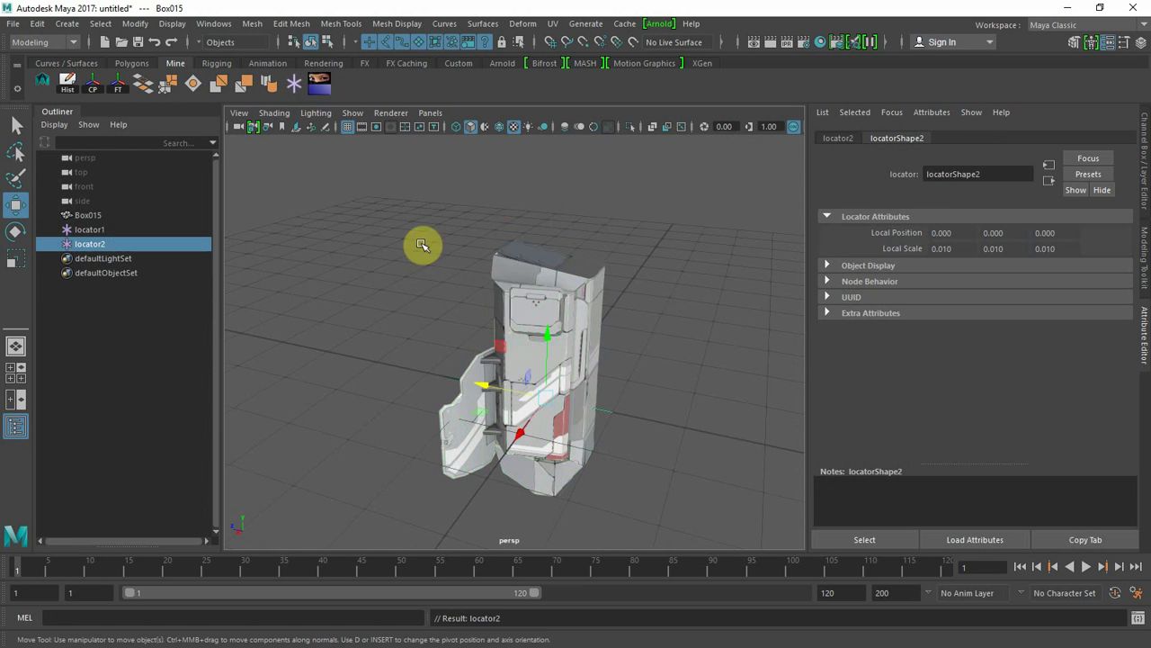
alt+drag(645, 388, 509, 352)
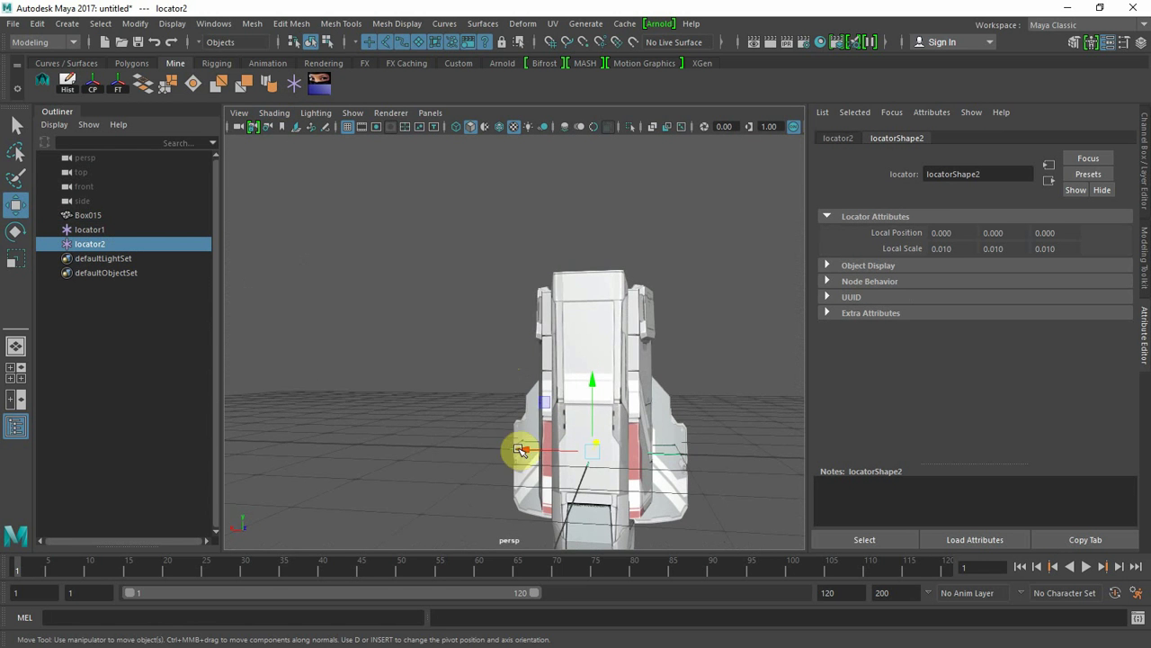
mouse_move(525, 454)
alt+mouse_down()
mouse_move(437, 438)
mouse_move(521, 452)
alt+mouse_up()
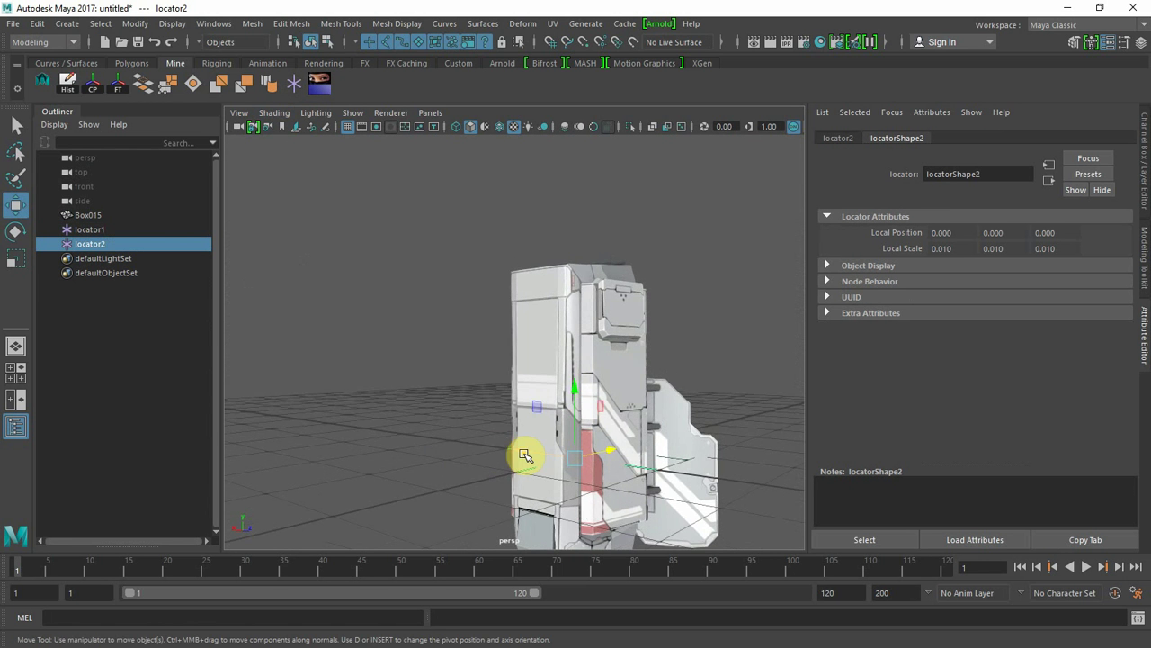
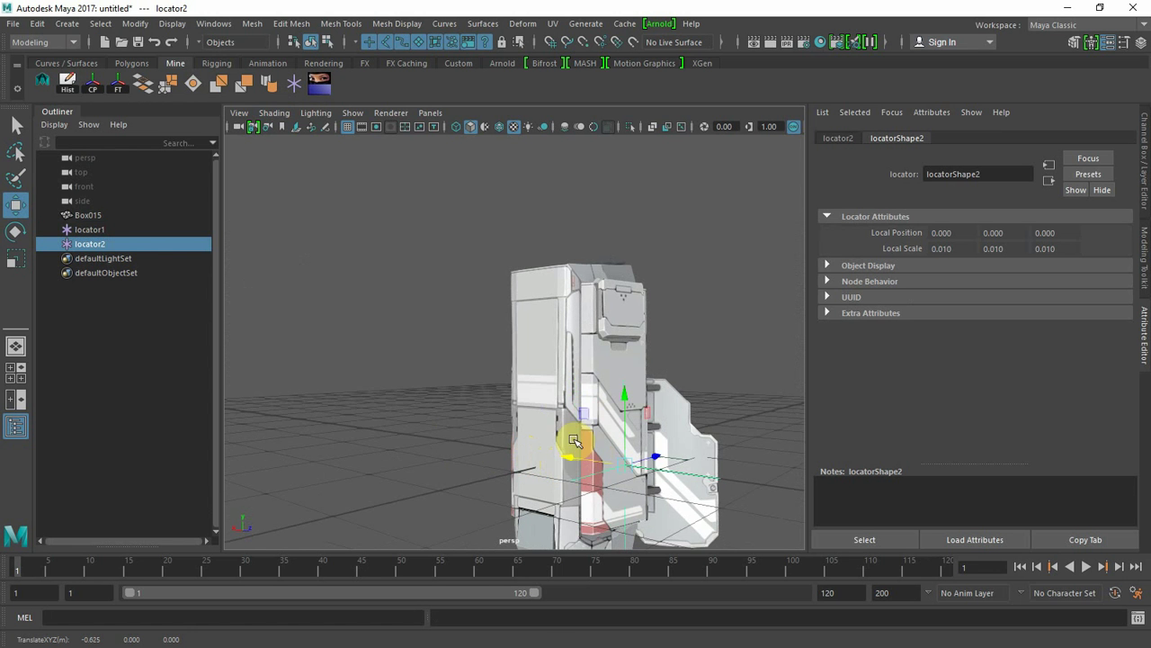
alt+middle_drag(574, 439, 478, 352)
alt+right_drag(477, 352, 621, 419)
alt+drag(621, 419, 524, 388)
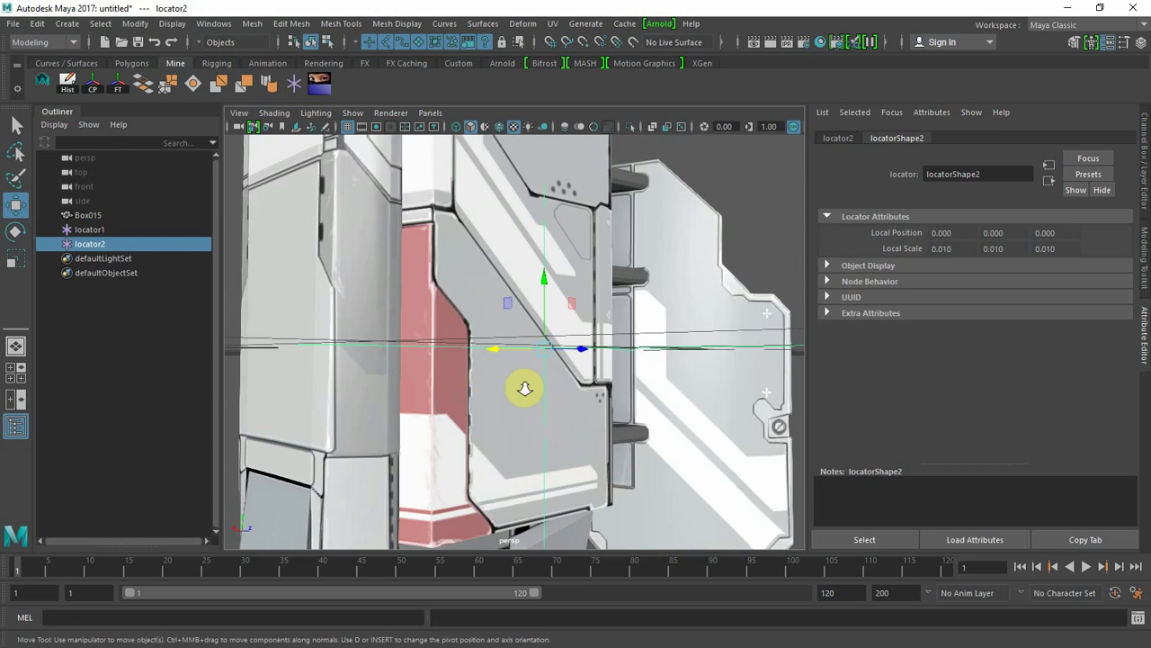
alt+right_drag(525, 388, 576, 411)
alt+drag(576, 411, 586, 422)
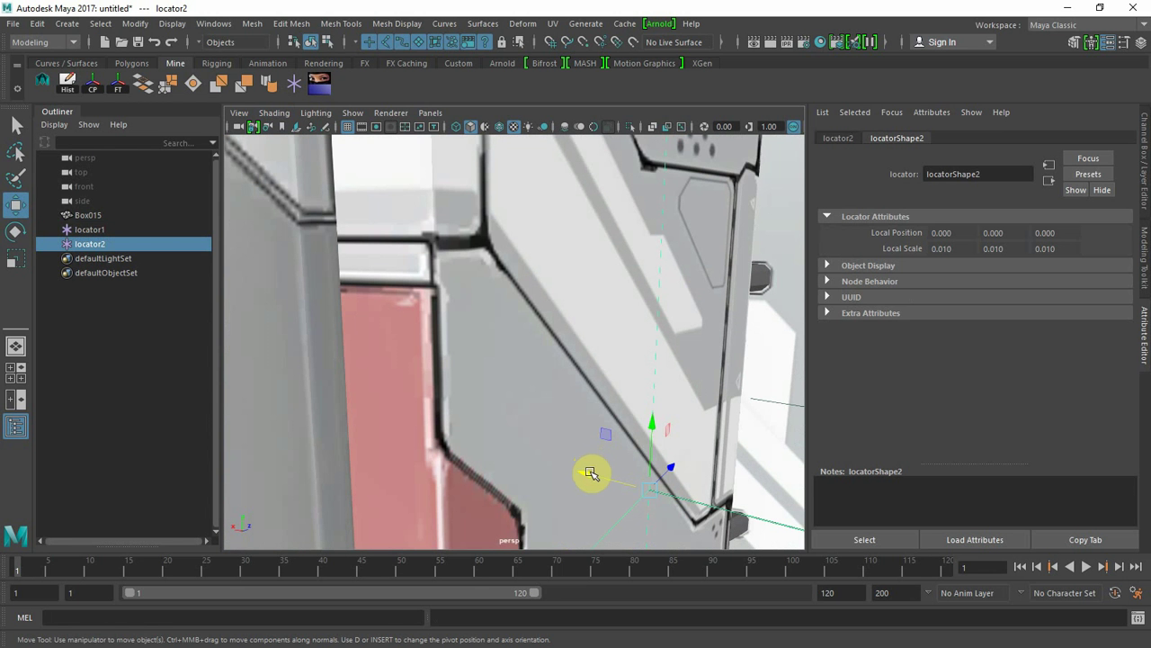
drag(589, 477, 587, 476)
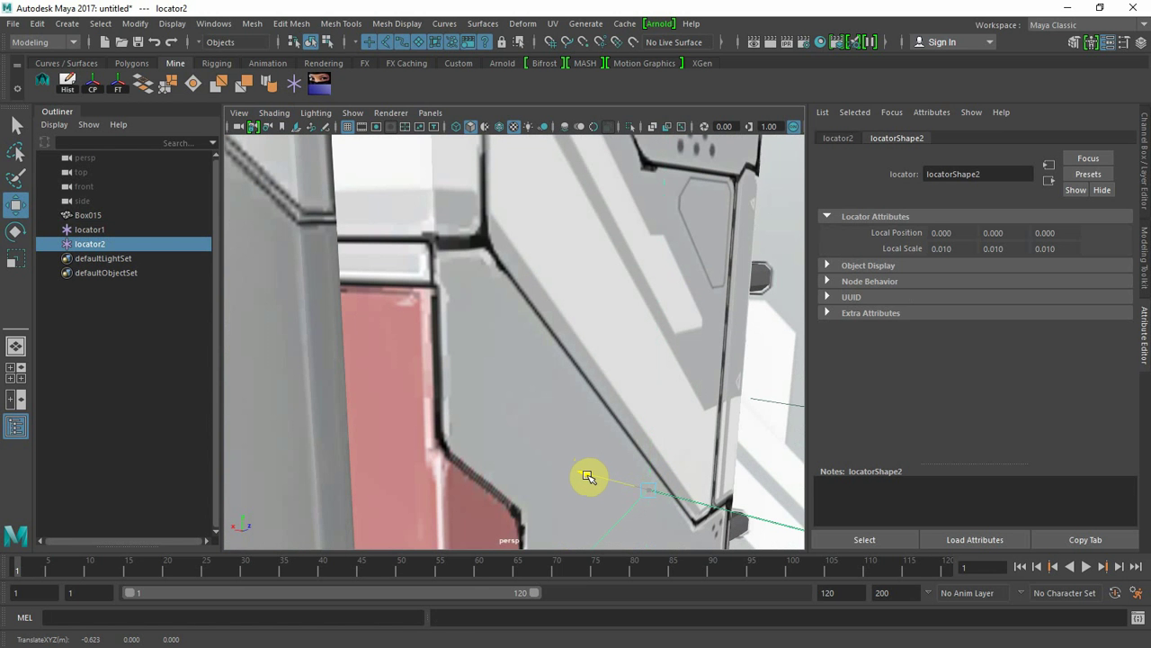
drag(589, 476, 589, 475)
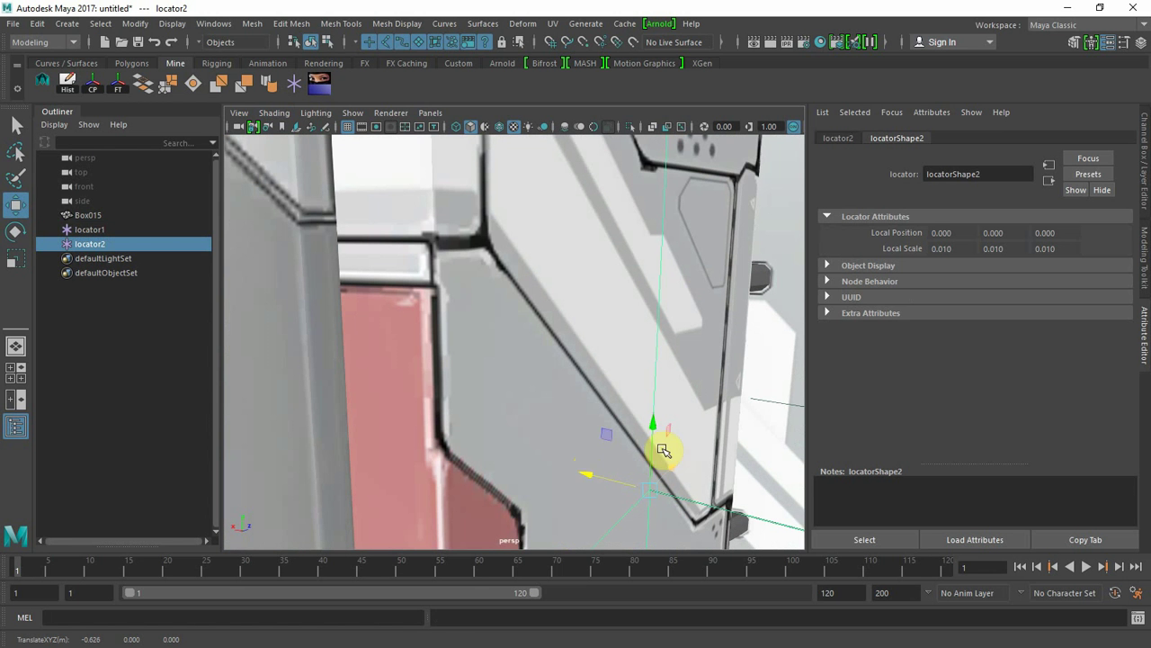
alt+right_drag(573, 455, 266, 401)
drag(528, 282, 532, 267)
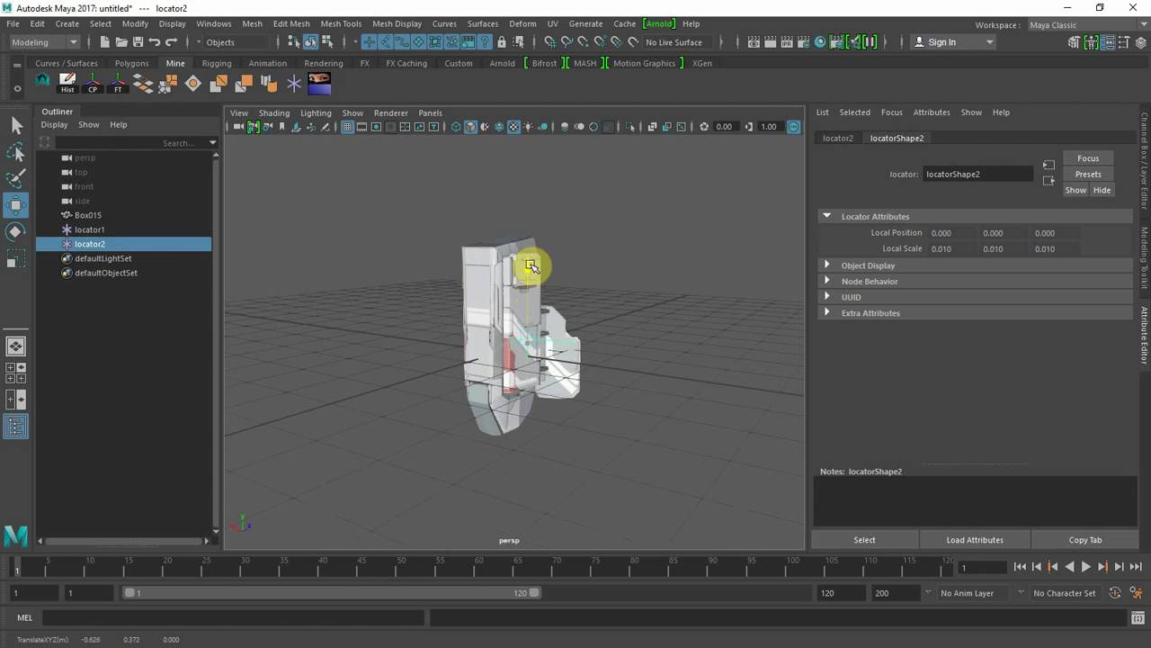
- Duplicate locator2 and place the copy on the mount's opposite side at Translate X 0.626
mouse_move(442, 329)
alt+mouse_down()
mouse_move(507, 377)
mouse_move(445, 334)
alt+mouse_up()
key(ctrl+d)
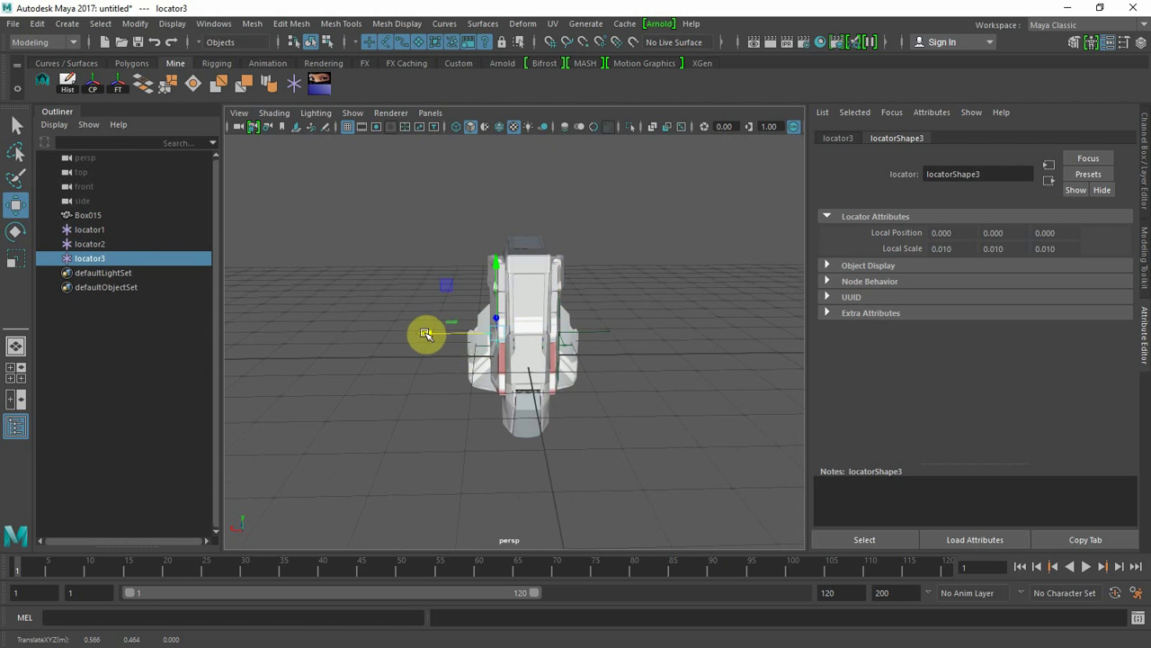
key(ctrl+z)
click(1146, 135)
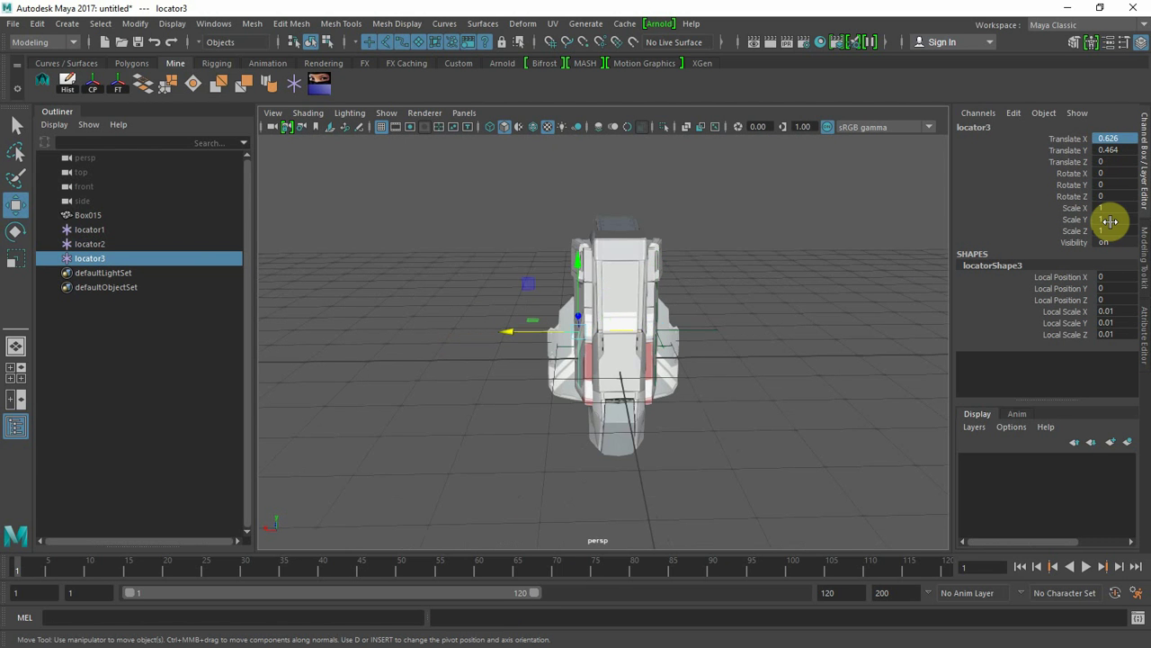
- Create another locator at the origin and lower it to Translate Y -0.701 at the mount's underside opening
alt+drag(740, 368, 699, 231)
click(294, 83)
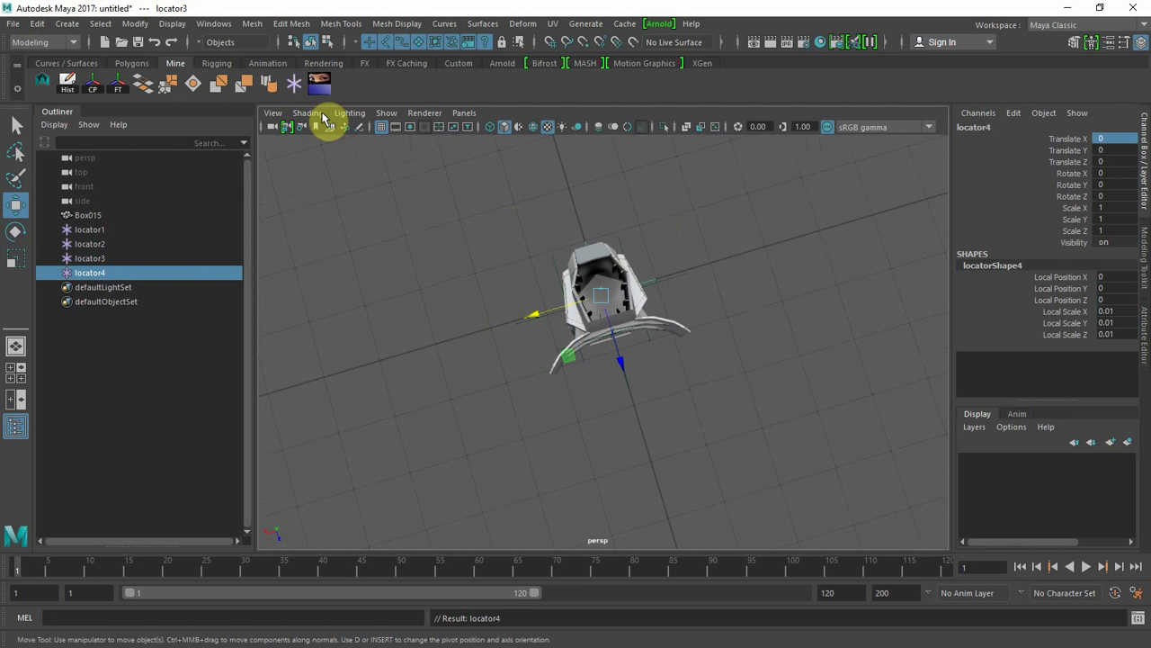
alt+drag(573, 338, 628, 303)
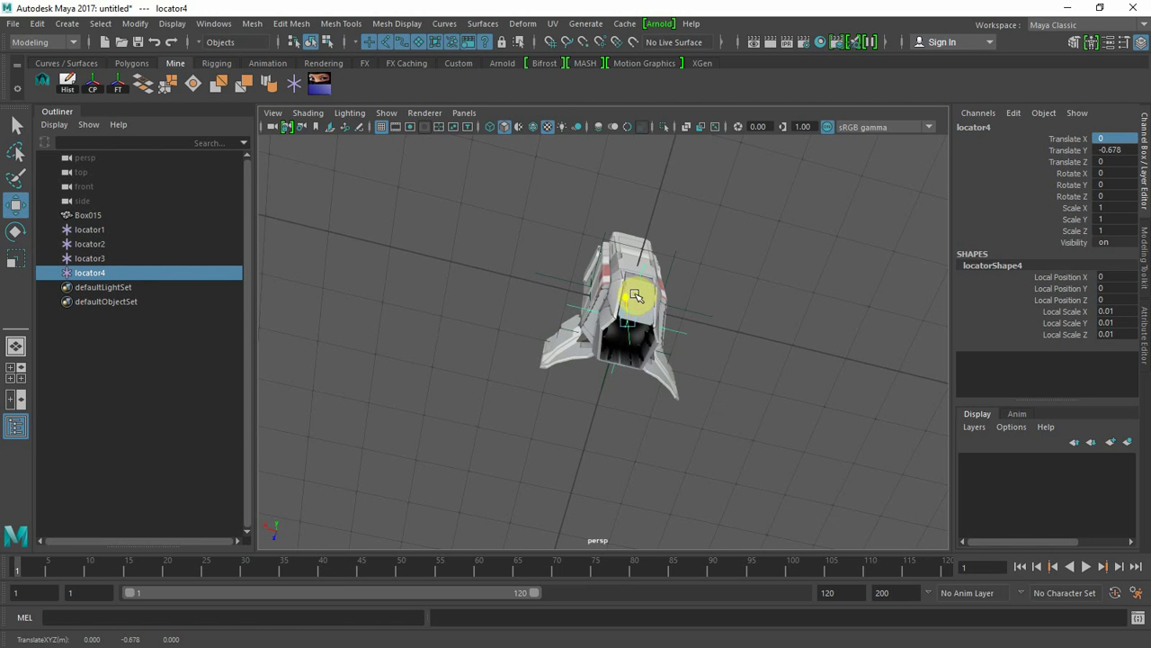
alt+drag(635, 296, 600, 329)
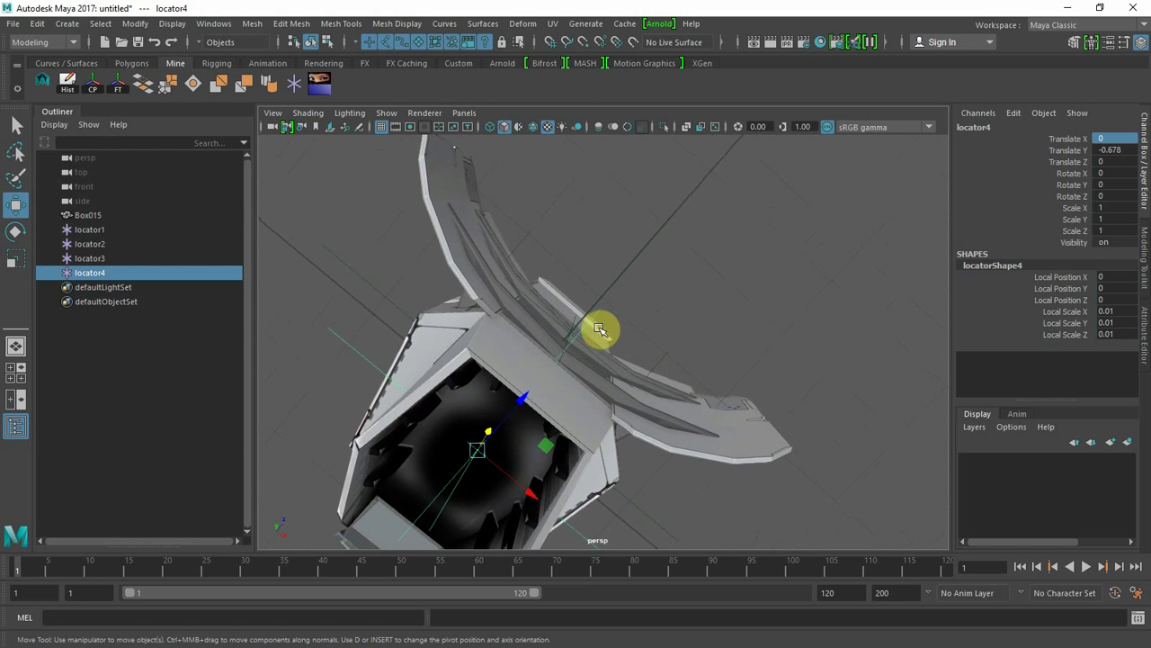
middle_drag(599, 328, 601, 325)
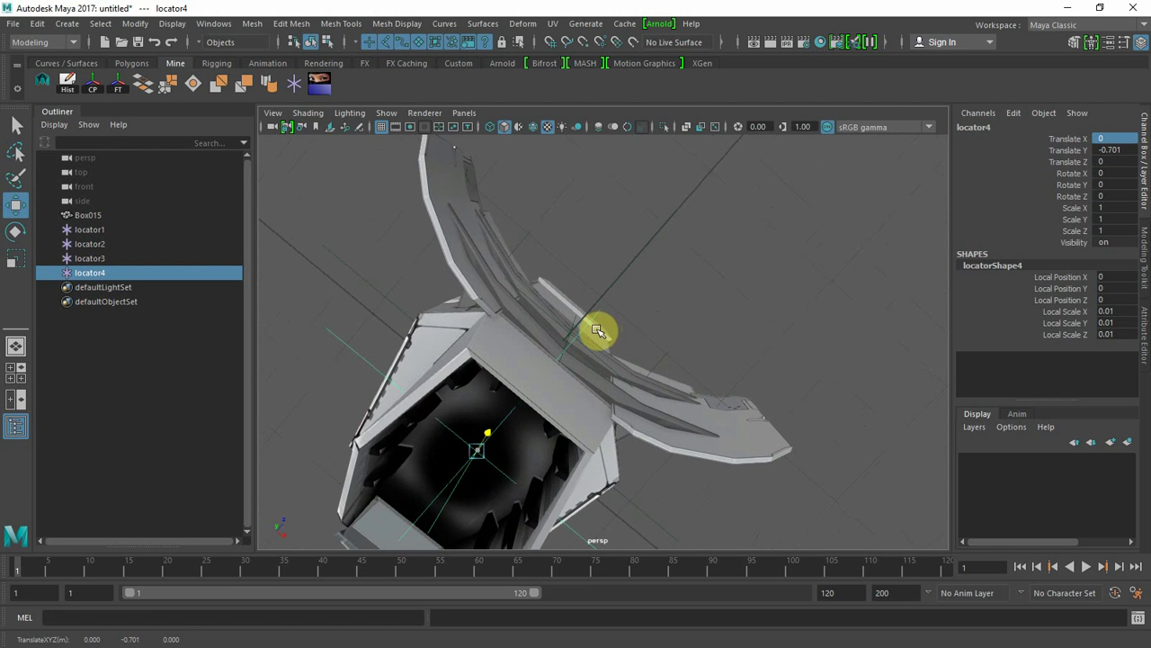
alt+right_drag(716, 328, 426, 336)
alt+drag(504, 438, 613, 435)
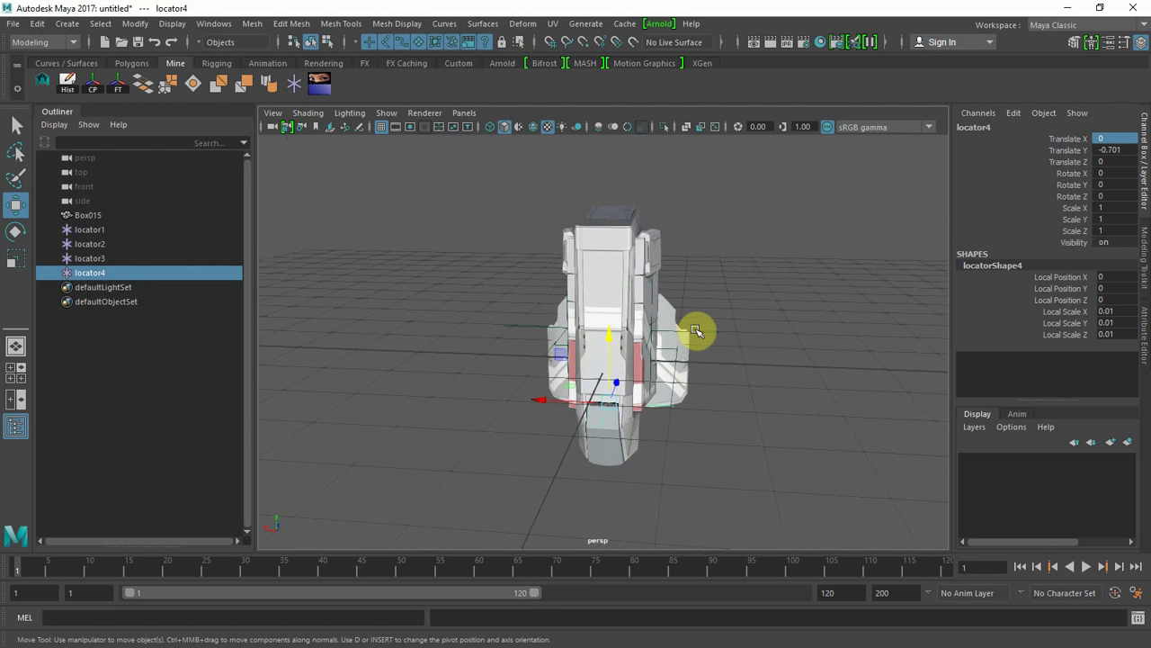
- Duplicate locator2, set the copy's Translate X to 0, and move it along Z to -0.692 at the mount's outer face
drag(711, 315, 726, 360)
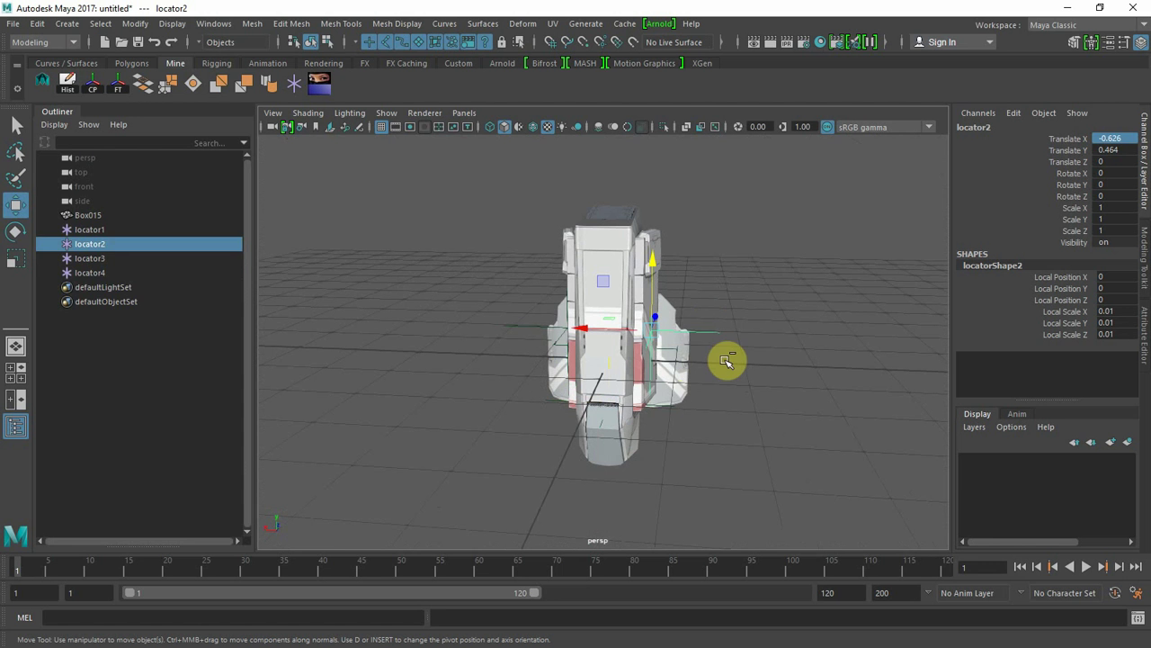
key(ctrl+d)
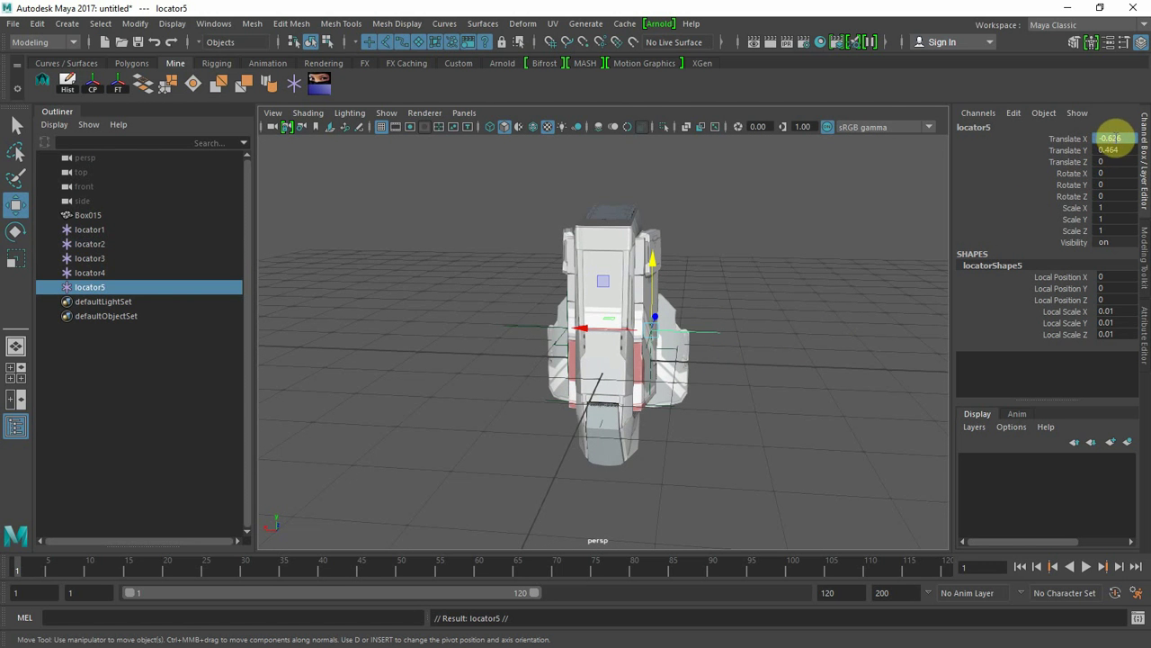
drag(1114, 137, 1116, 153)
text(0)
key(Return)
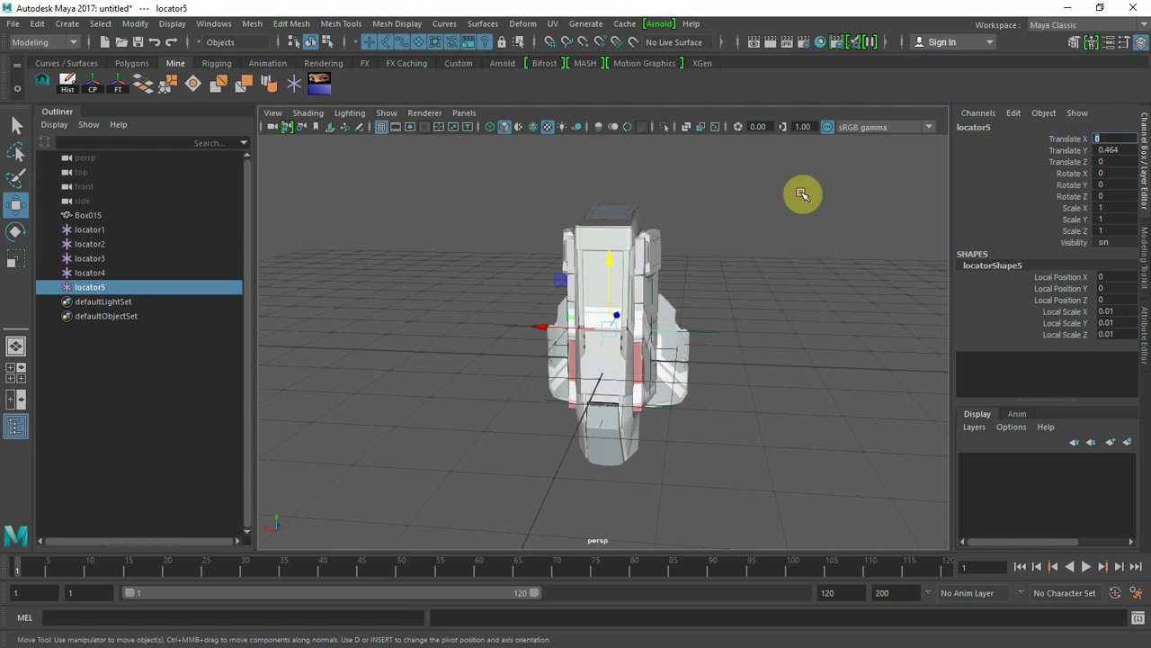
alt+drag(810, 288, 586, 326)
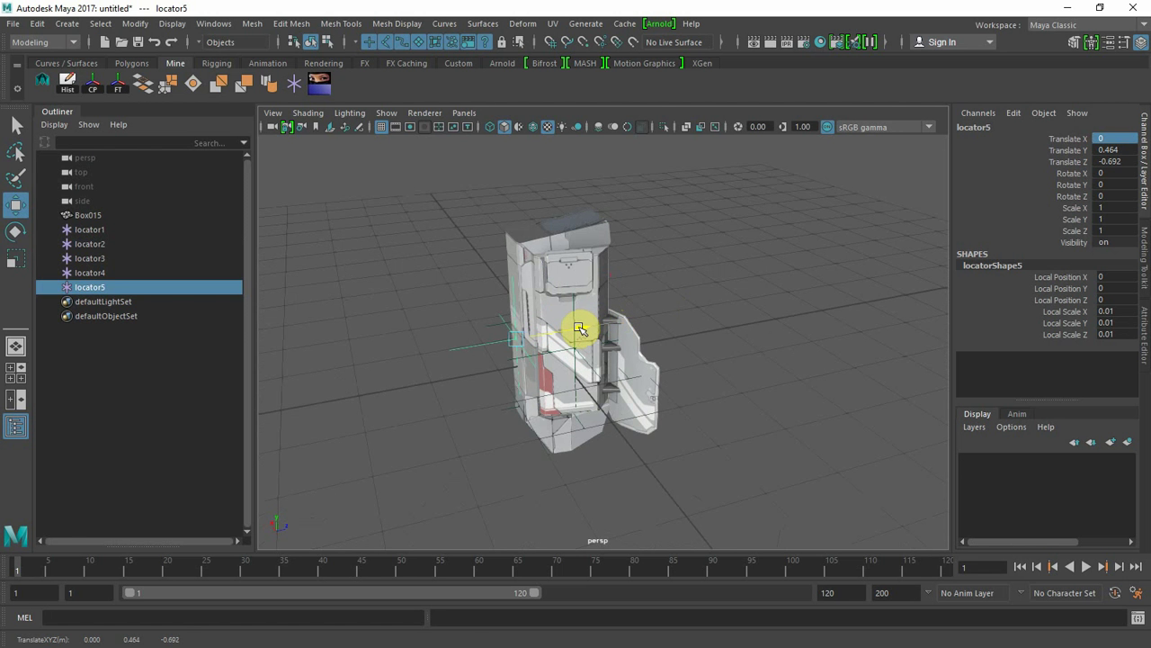
click(773, 374)
- Set the Local Scale X, Y and Z of all five locators to 0.001
alt+drag(441, 476, 537, 442)
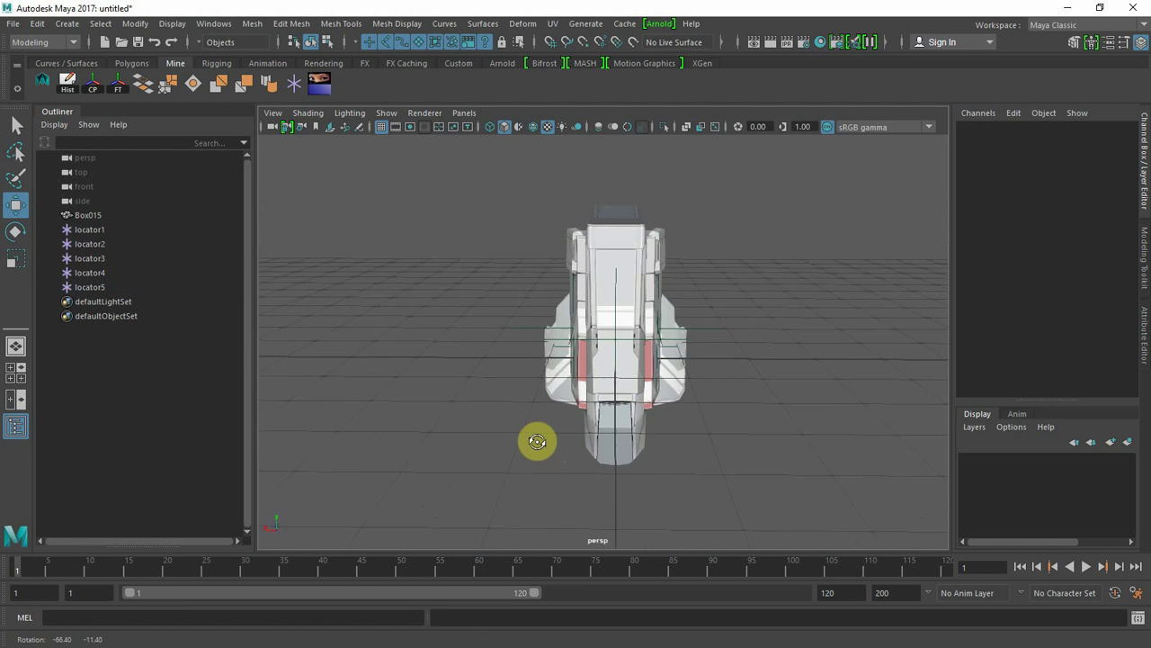
click(89, 229)
shift+click(125, 286)
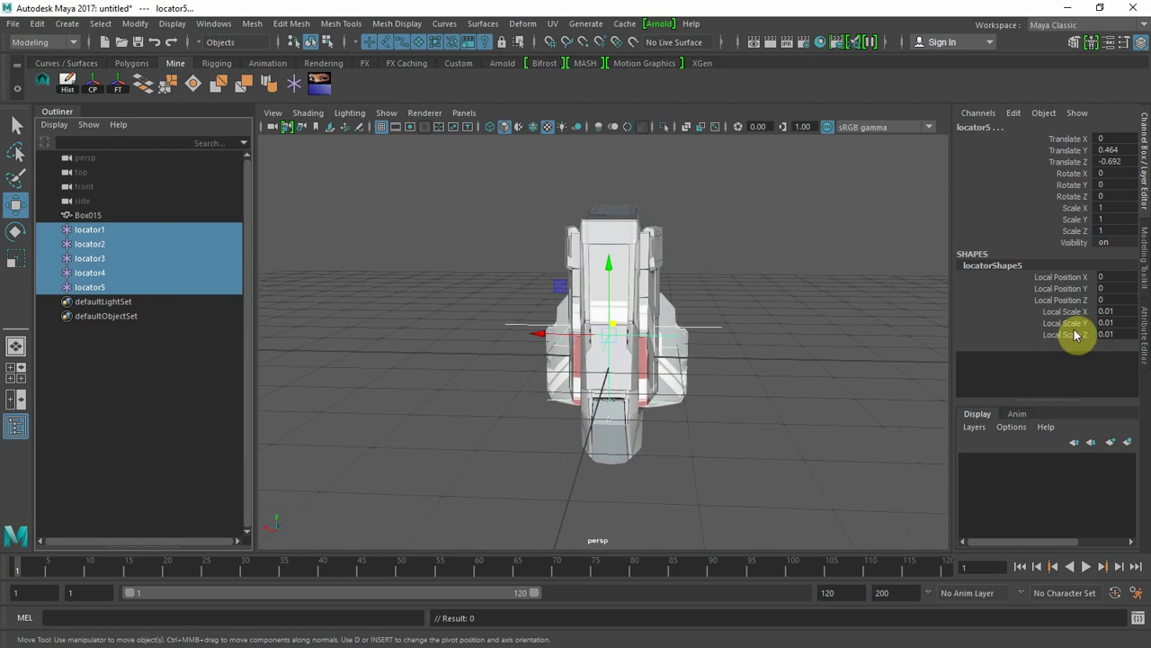
double_click(1116, 312)
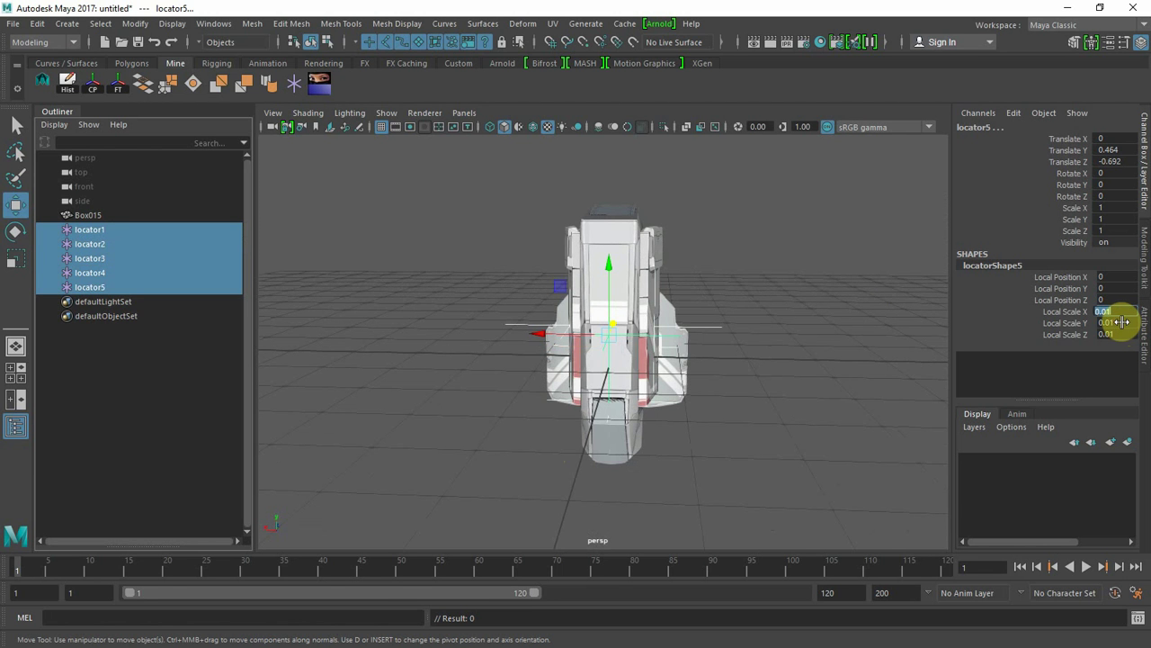
drag(1077, 313, 1116, 334)
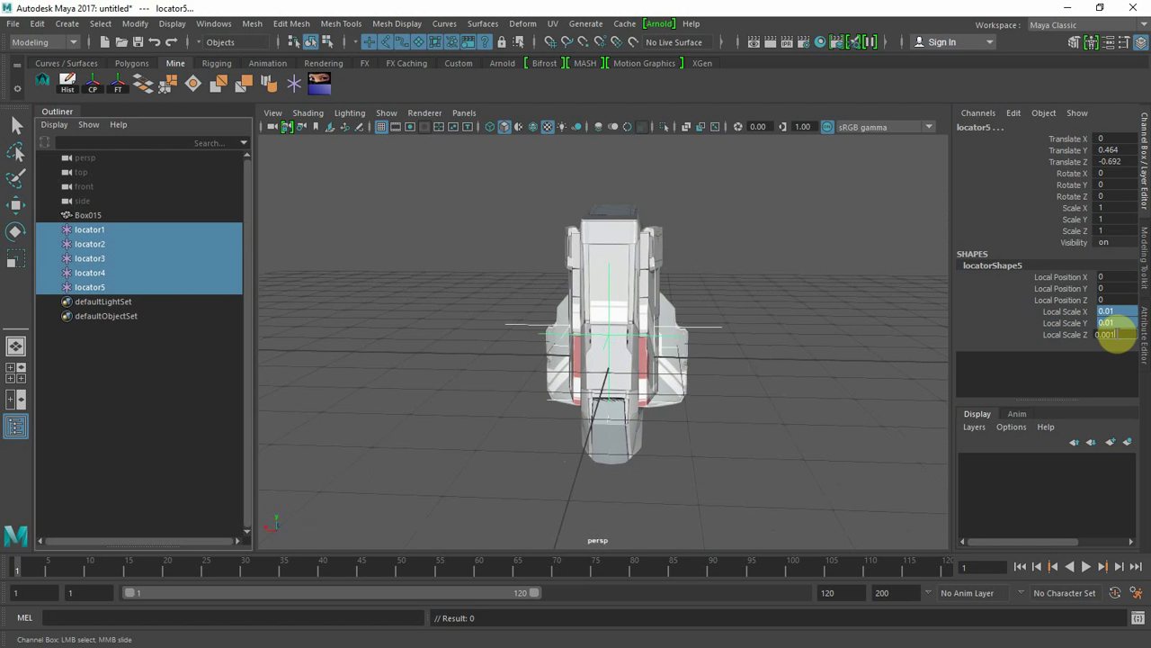
click(788, 396)
key(w)
alt+drag(788, 396, 722, 392)
- Select locator1 through locator5 and create a new display layer containing them
click(90, 231)
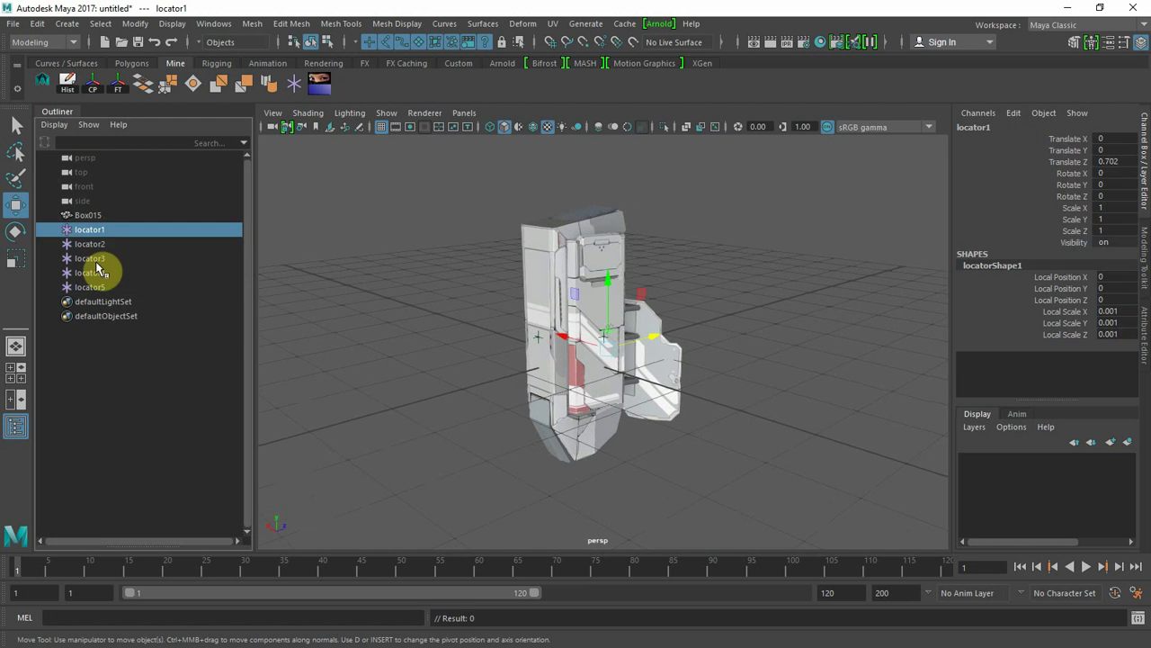
shift+click(103, 286)
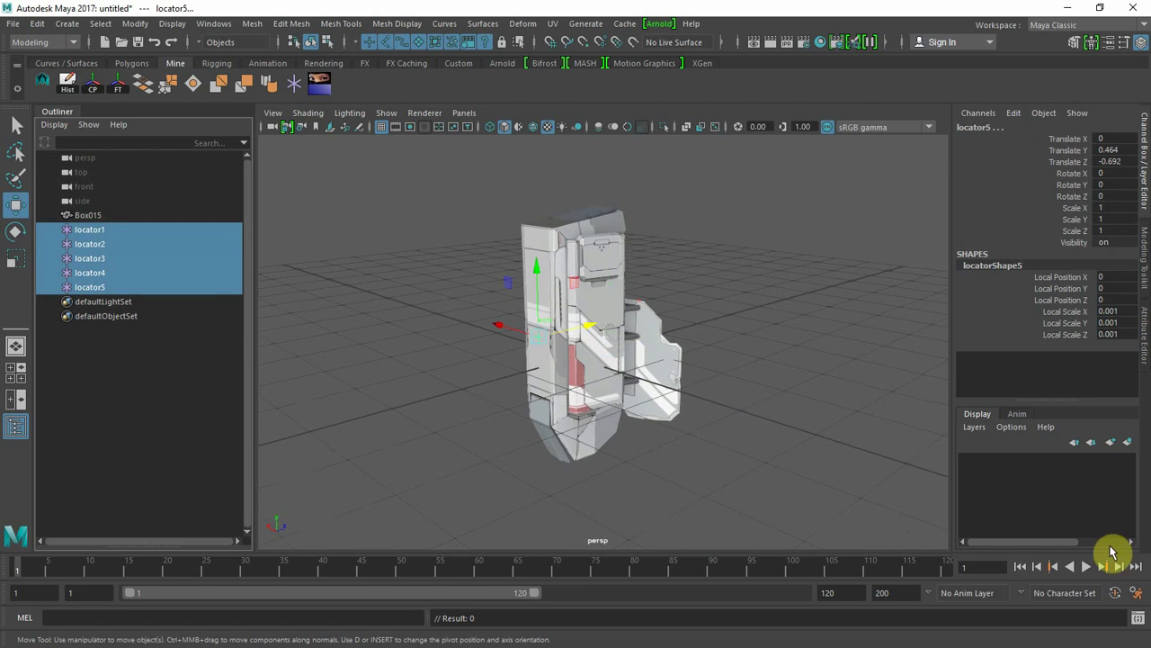
click(1117, 446)
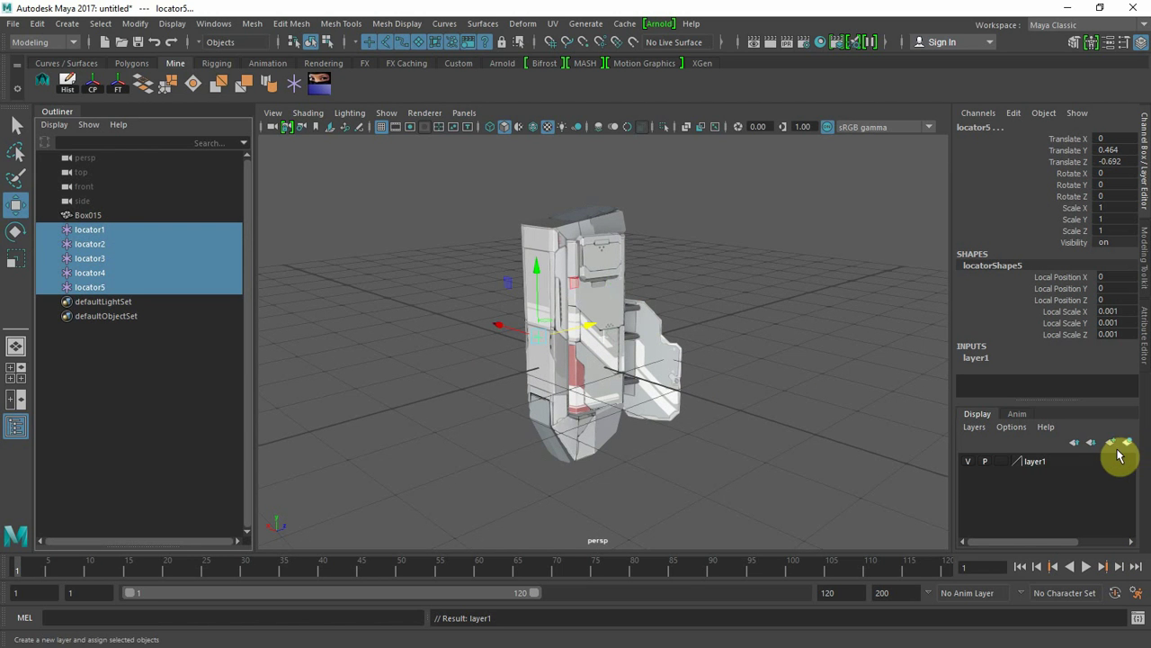
- Set the locator layer layer1 to the Reference display type and give it a bright green colour
click(1002, 462)
click(1002, 461)
click(797, 450)
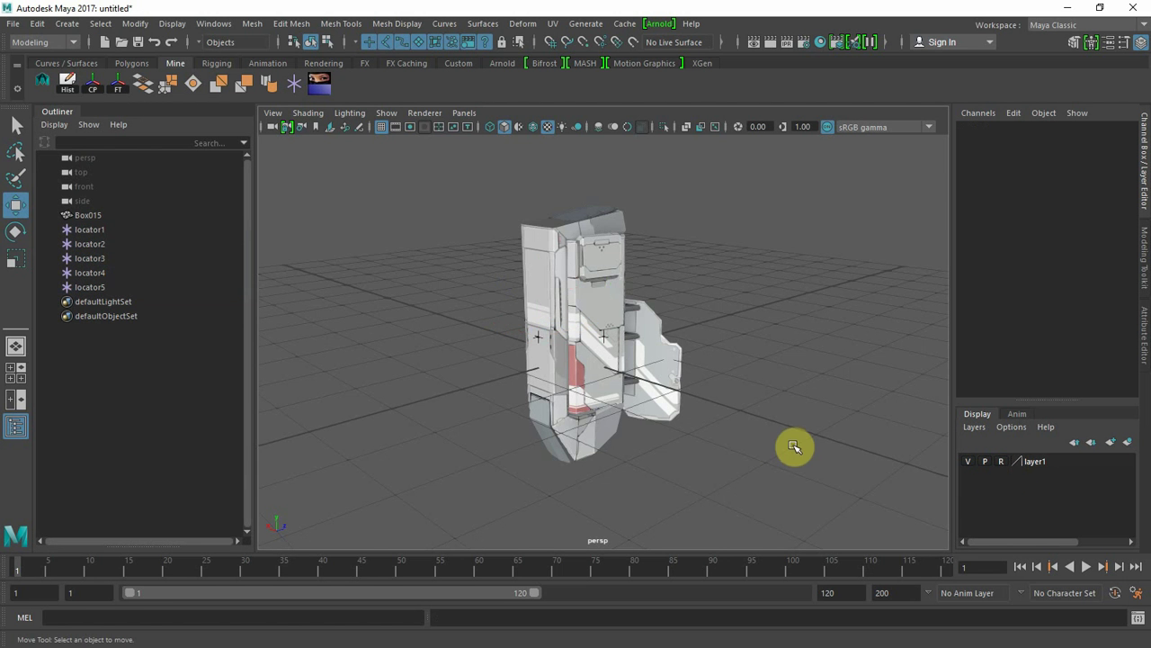
alt+right_drag(635, 450, 820, 447)
alt+drag(586, 449, 925, 478)
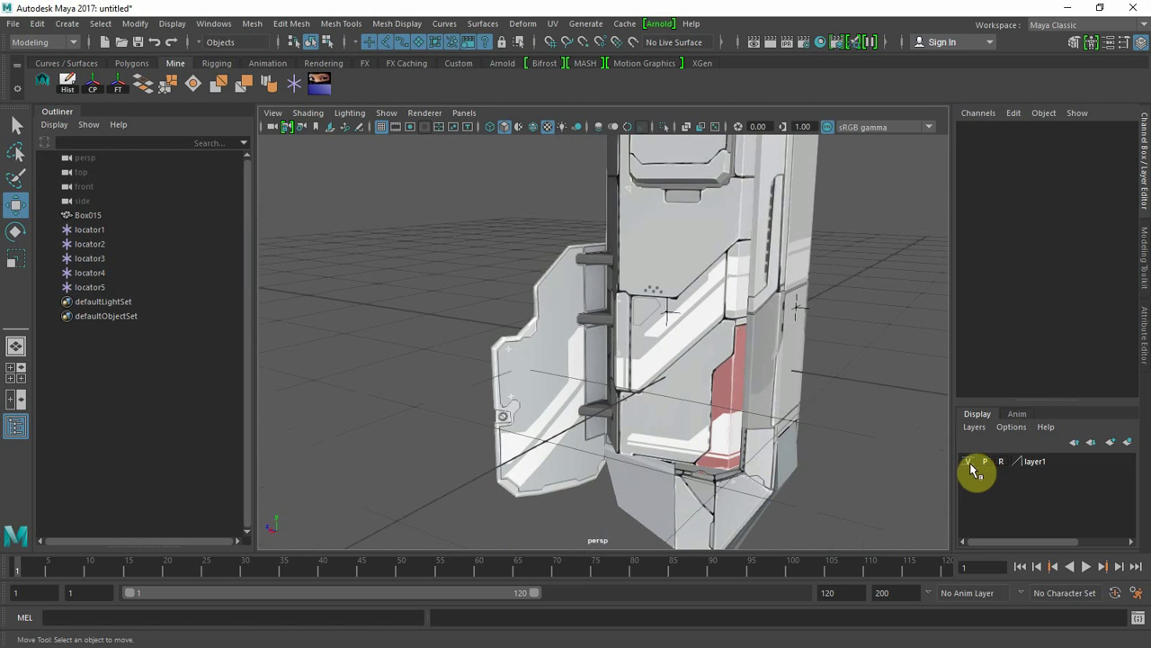
double_click(1023, 464)
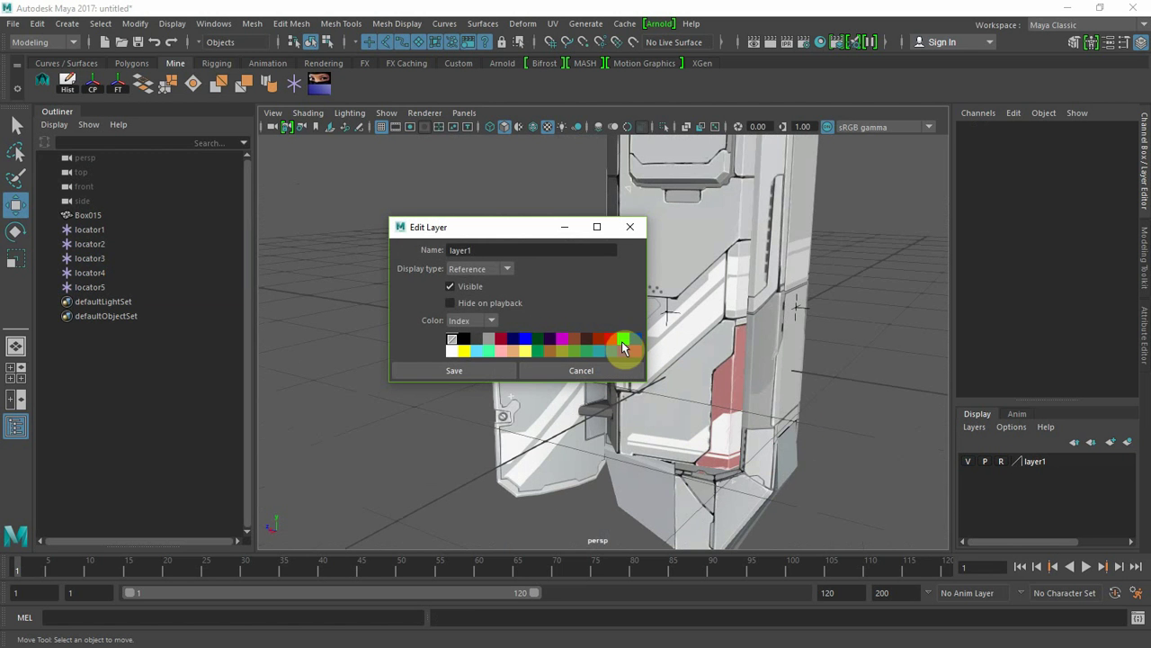
click(470, 369)
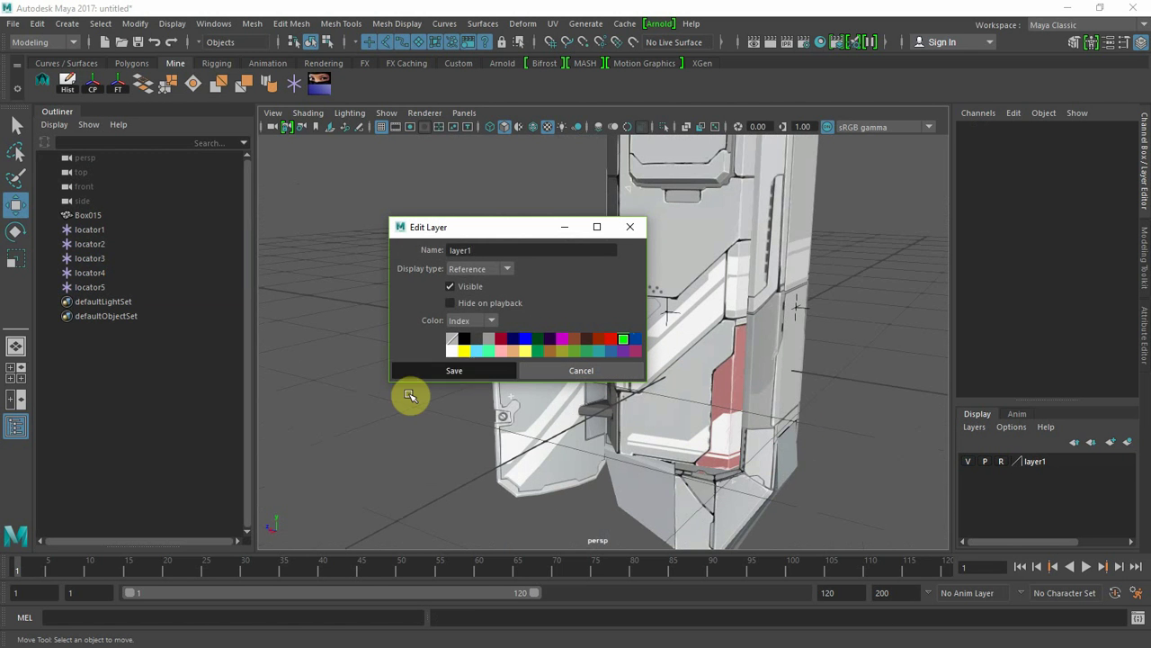
click(1002, 462)
- Test which objects remain selectable by box-selecting across the mount and picking the locators, and clear the selection
alt+drag(887, 422, 628, 331)
drag(655, 278, 345, 527)
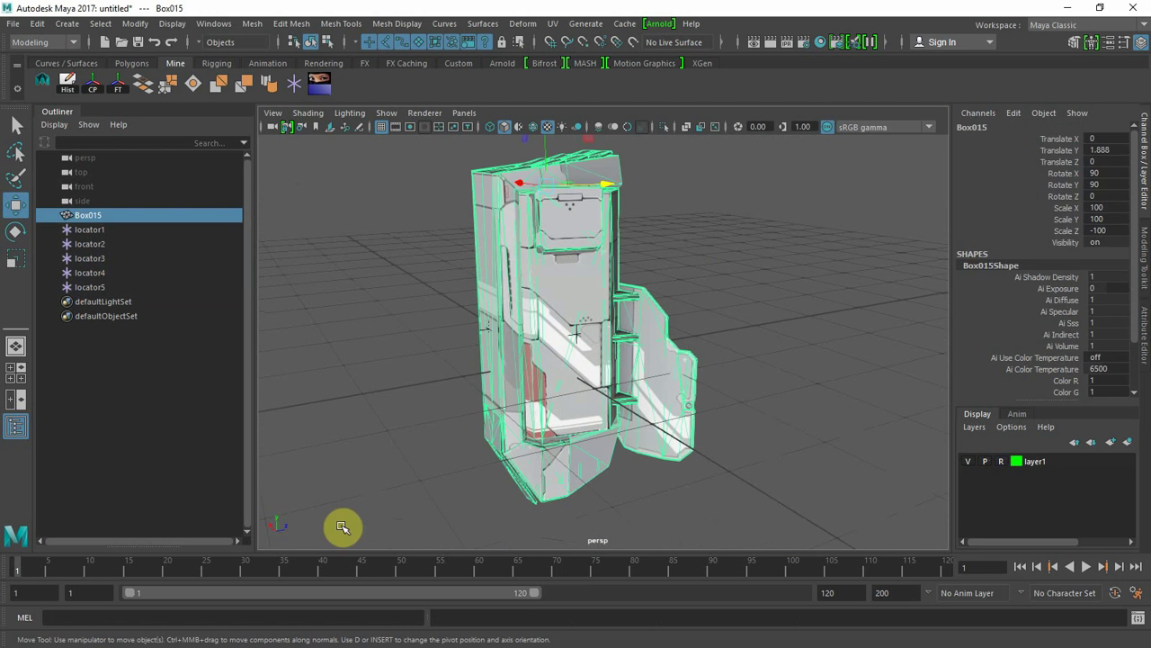
click(410, 385)
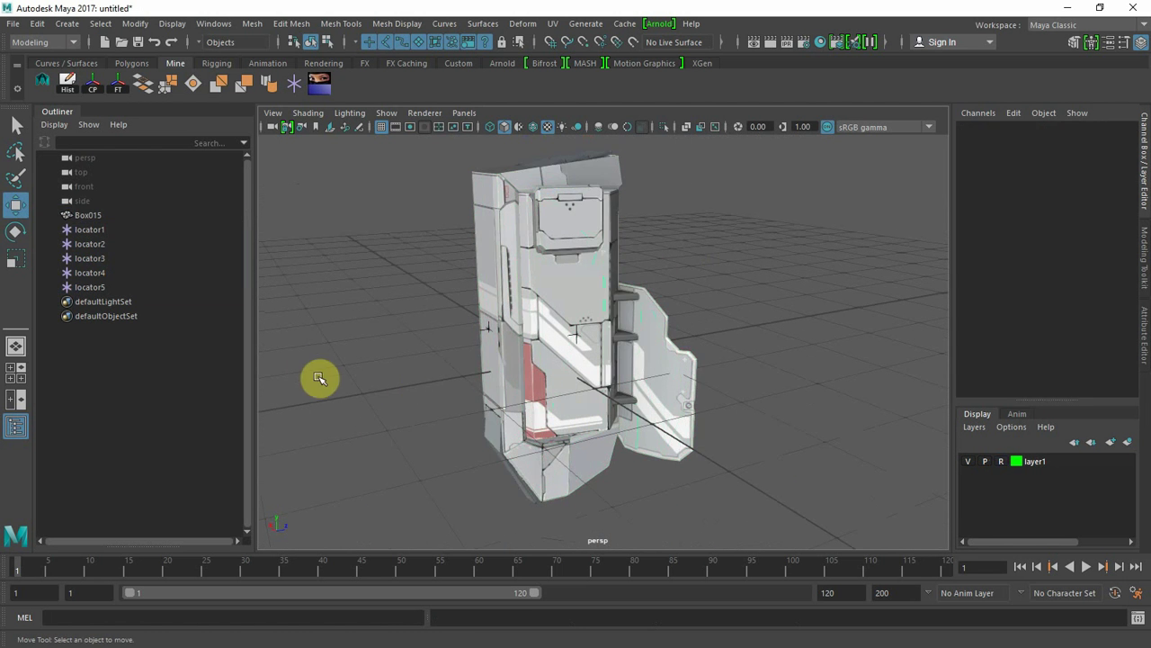
click(87, 230)
click(105, 290)
click(349, 353)
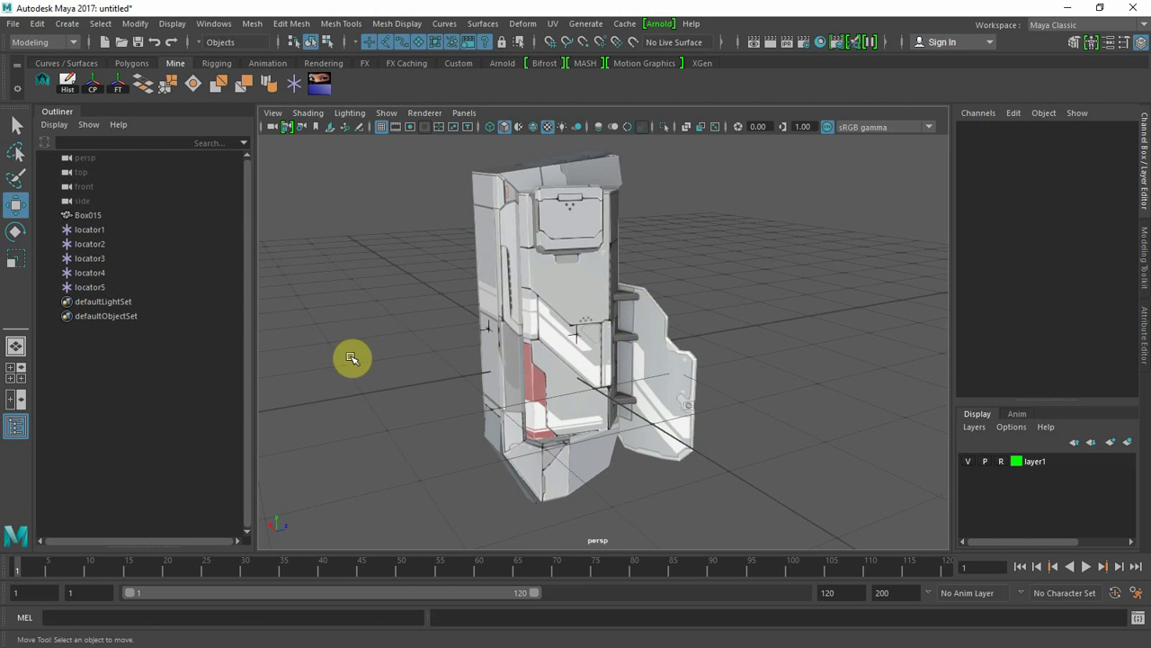
alt+drag(352, 357, 459, 369)
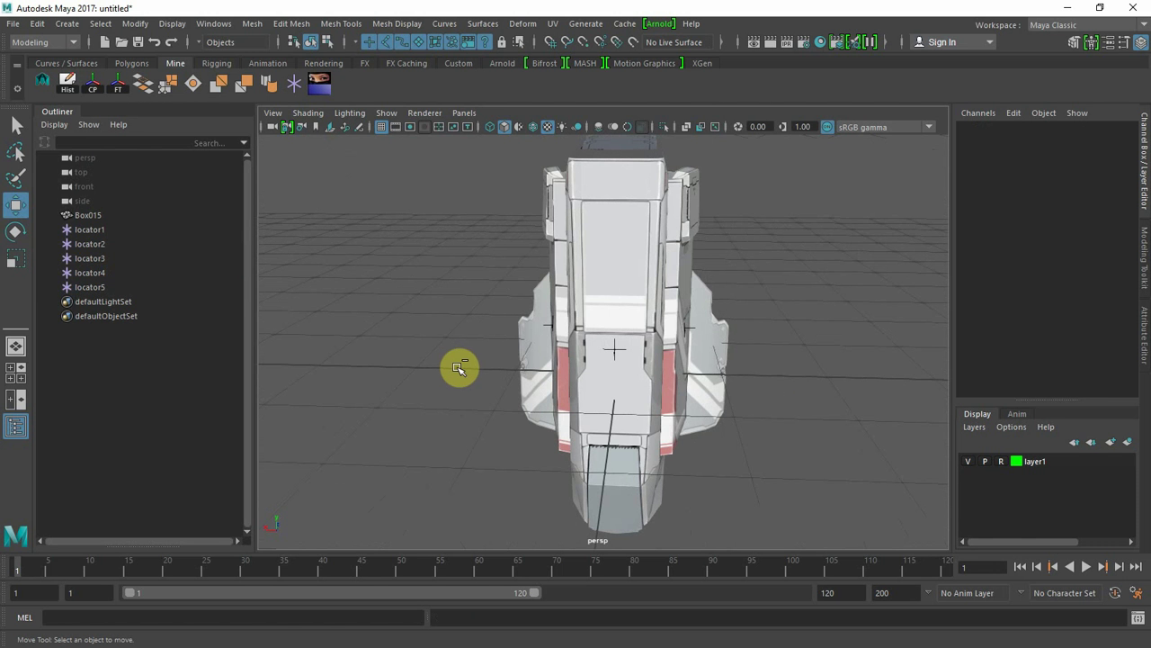
- Begin saving the scene under a new name and create a MAYA folder inside the Development directory, opening it as the destination
key(ctrl+shift+s)
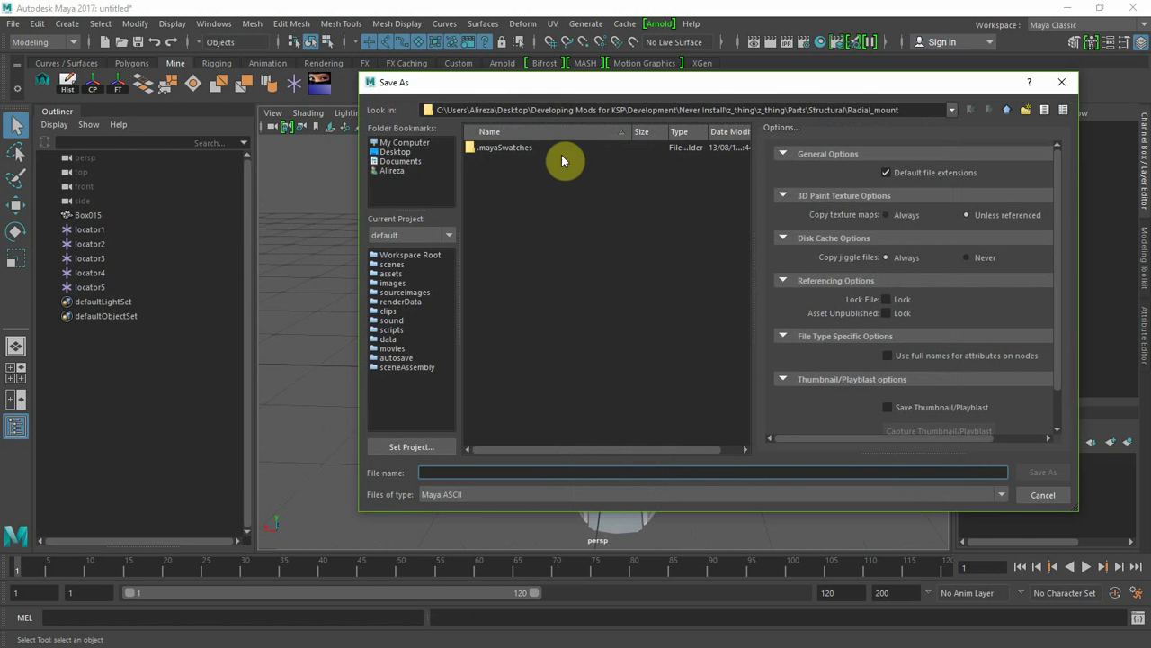
click(1006, 112)
click(1007, 111)
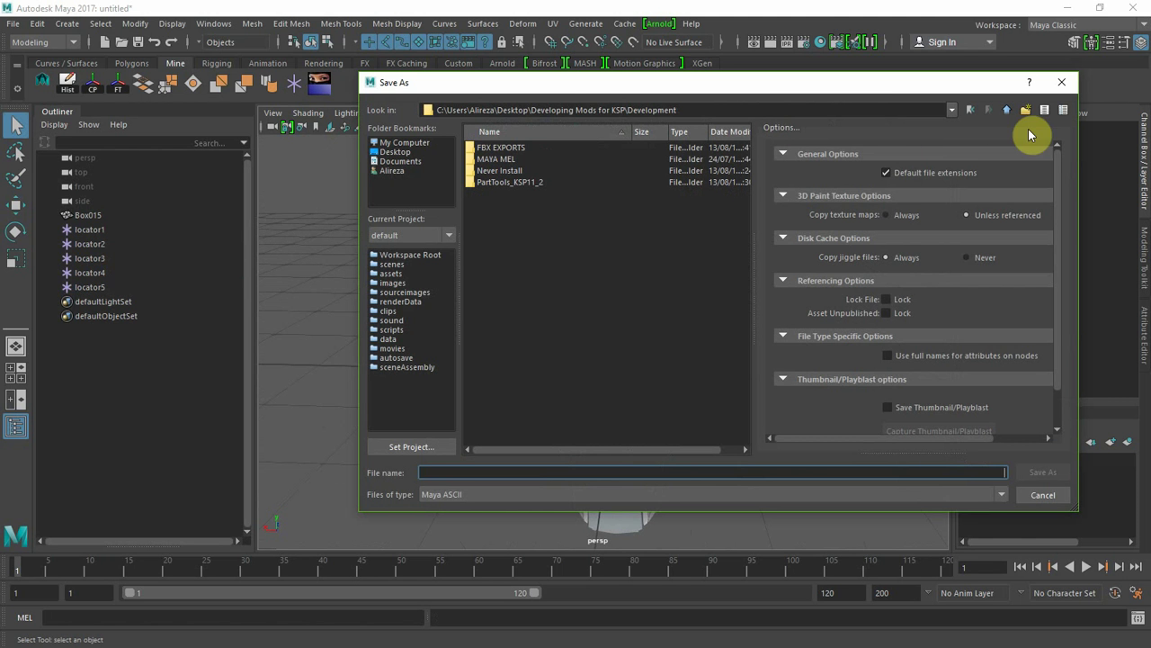
click(1025, 111)
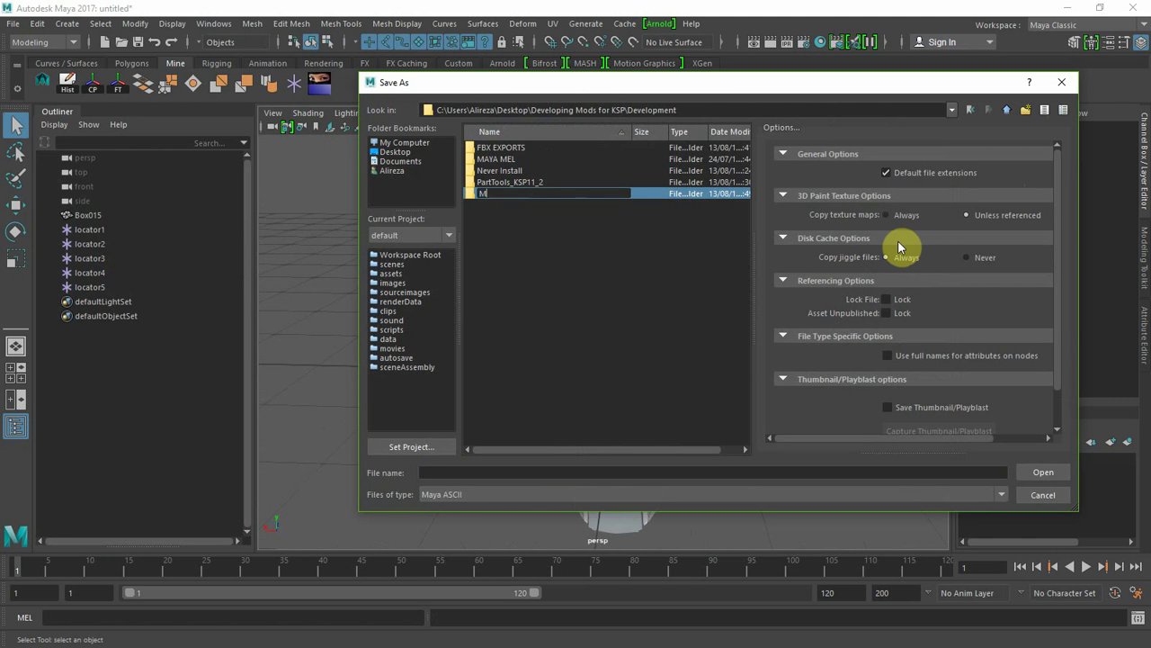
text(MAYA)
key(Return)
key(Return)
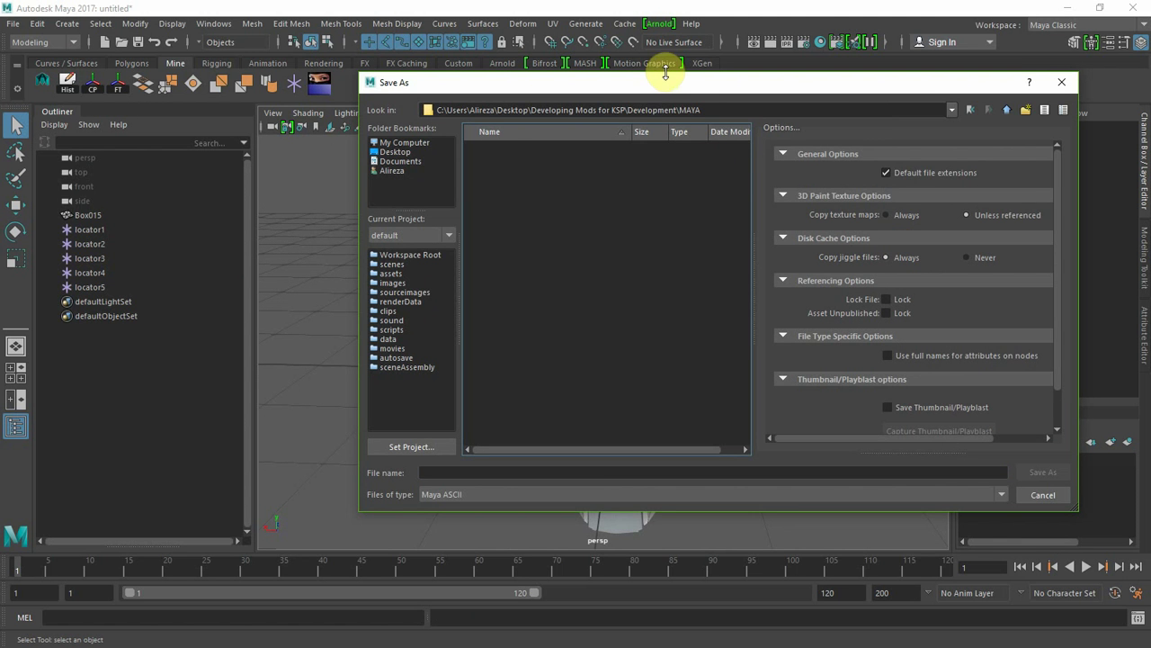
- Create a Structural folder inside MAYA and a Radial Mount folder within it, opening the latter as the save location
drag(666, 80, 620, 137)
click(979, 167)
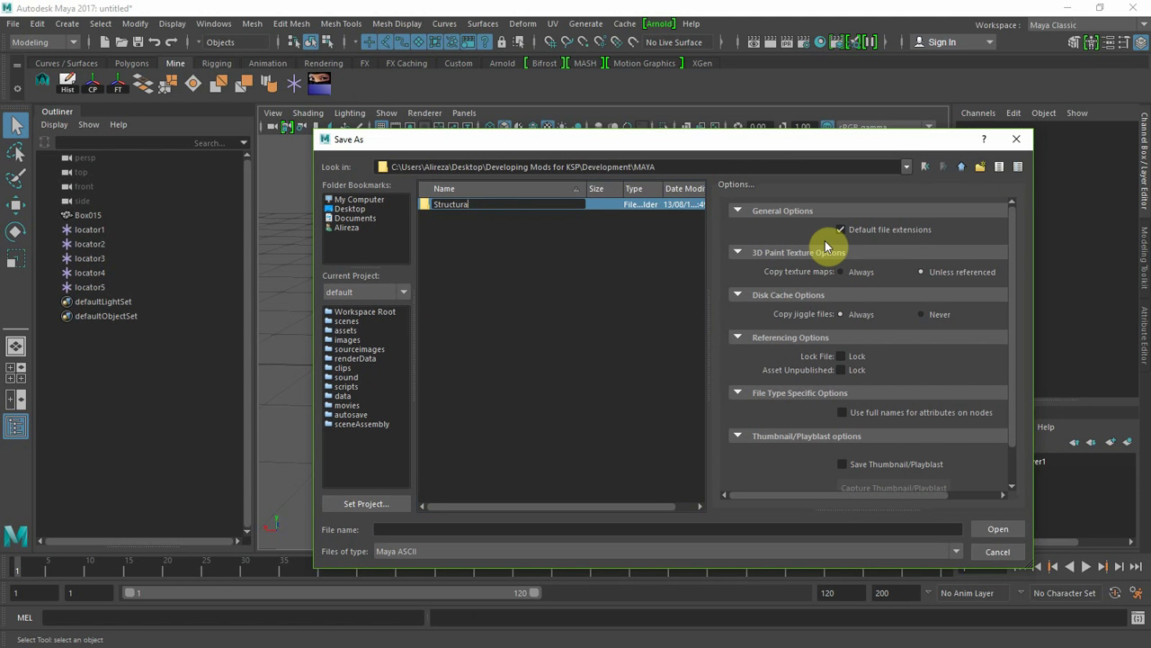
key(Return)
key(Return)
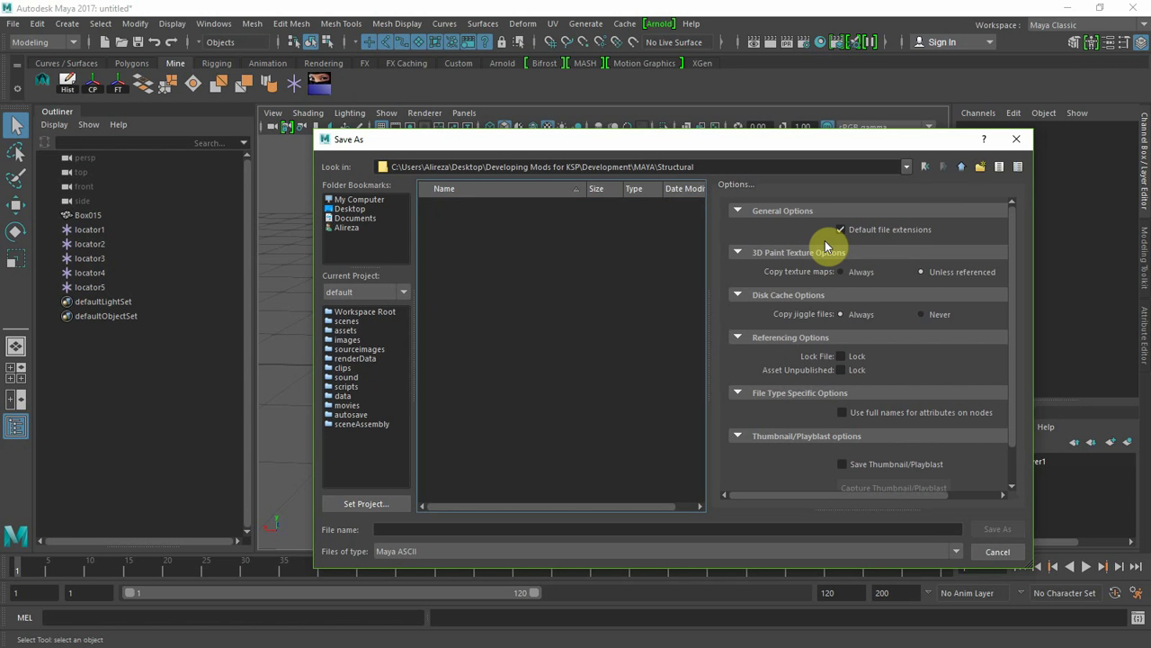
click(980, 168)
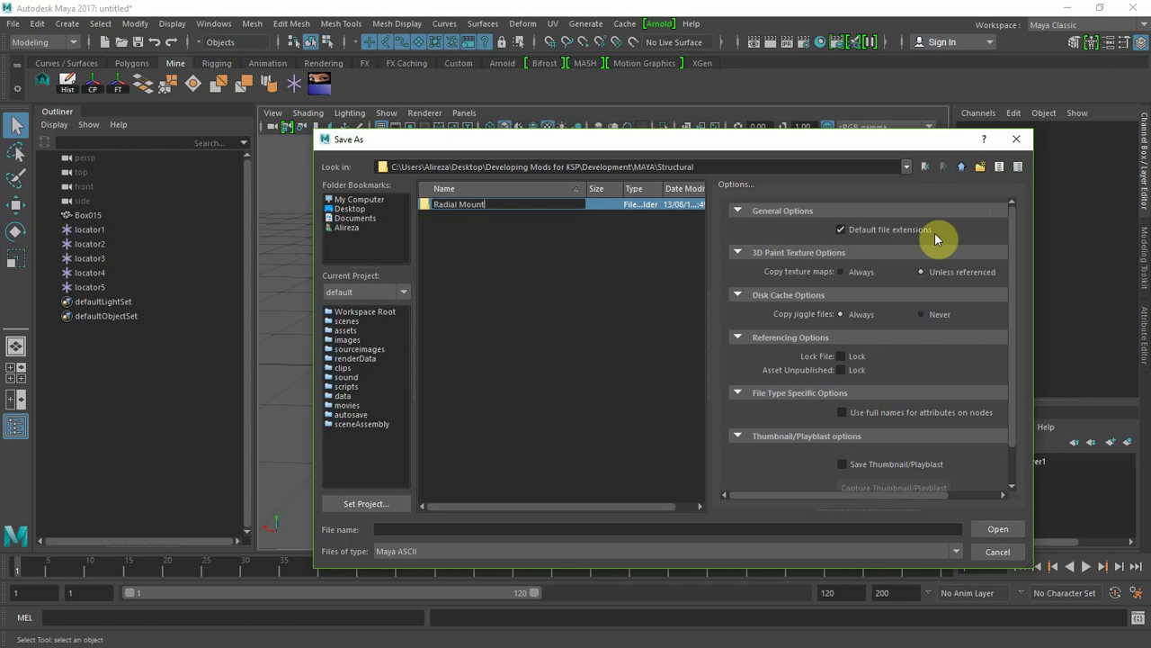
key(Return)
key(Return)
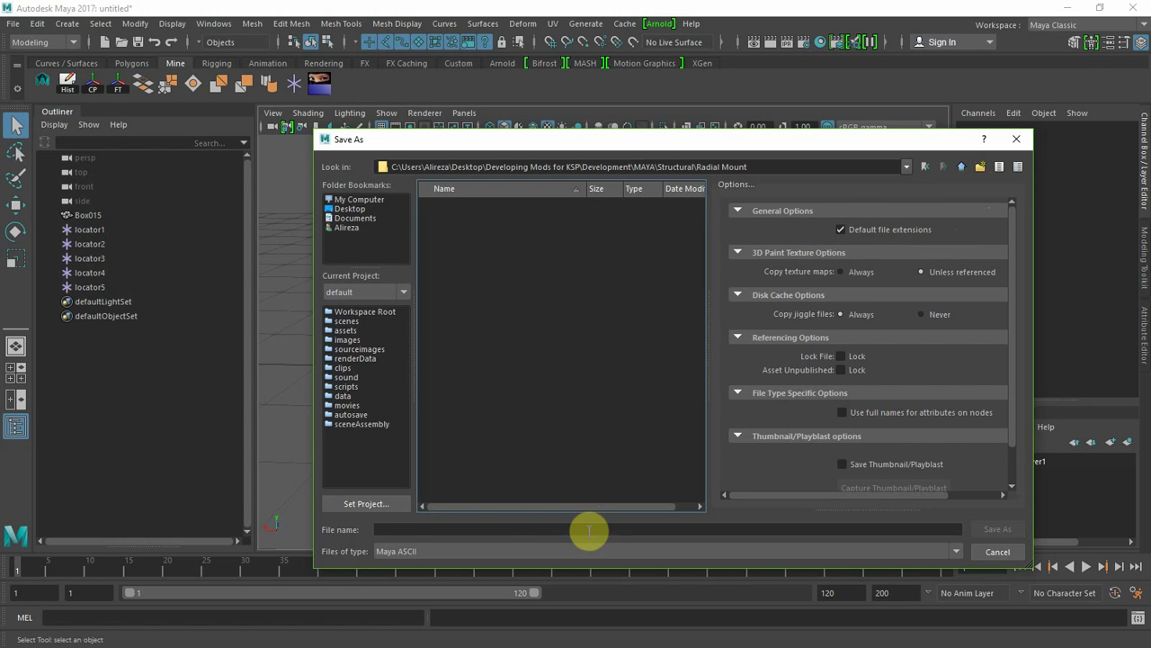
- Save the scene in the Radial Mount folder as Mount 1 in Maya ASCII format
click(569, 556)
click(568, 558)
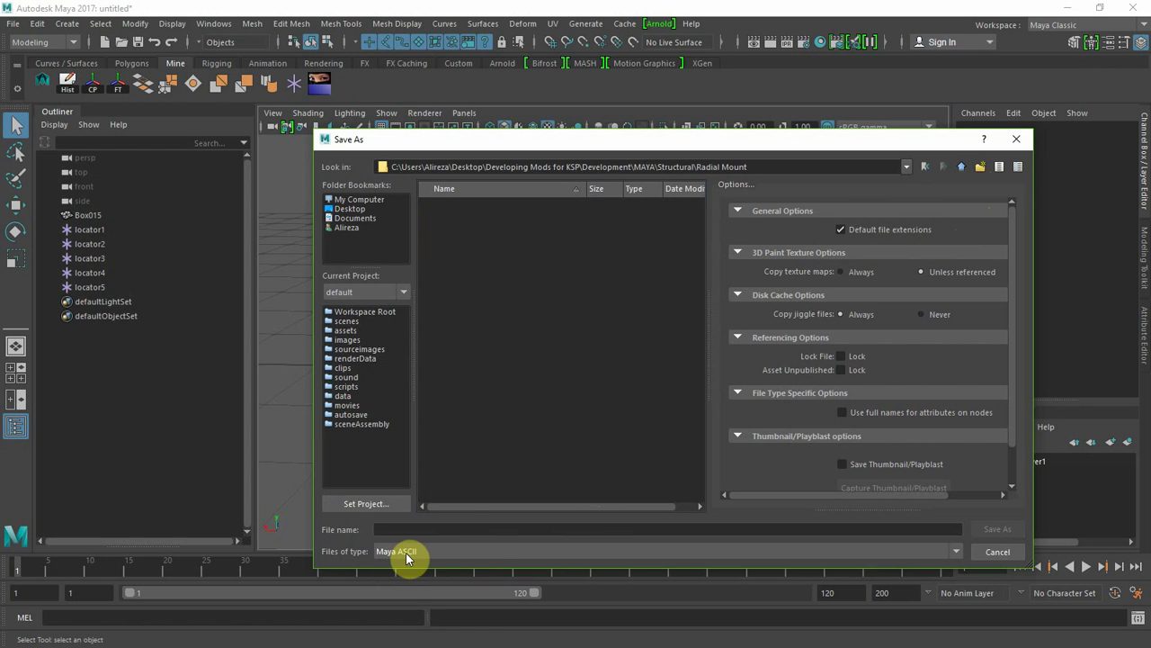
click(461, 530)
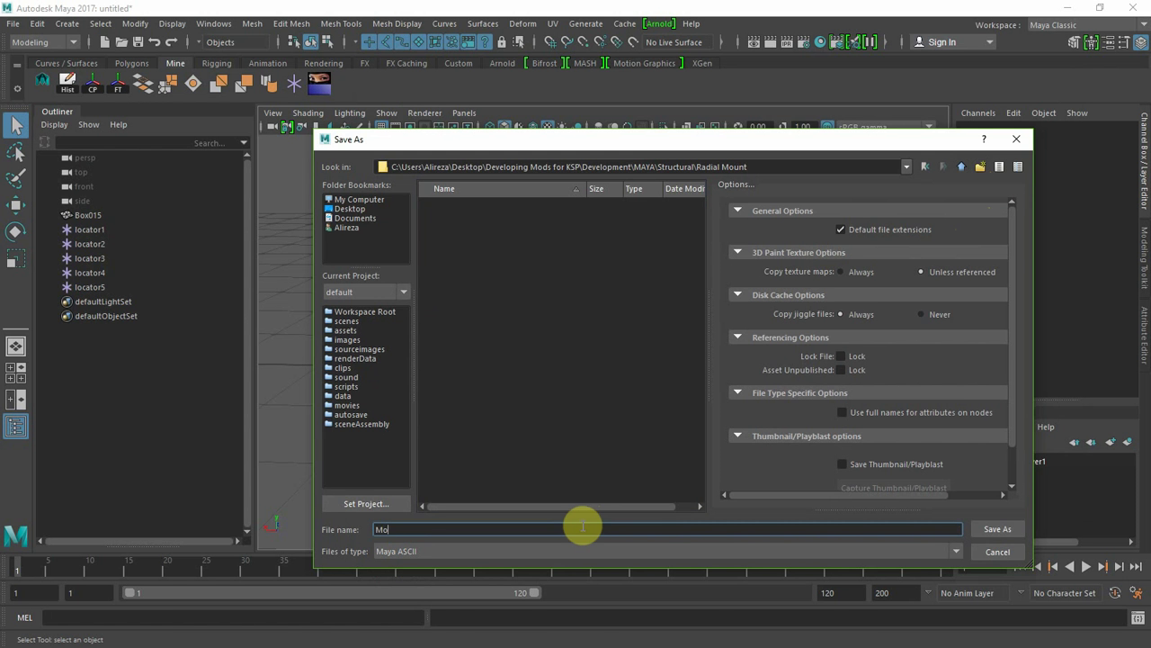
key(Return)
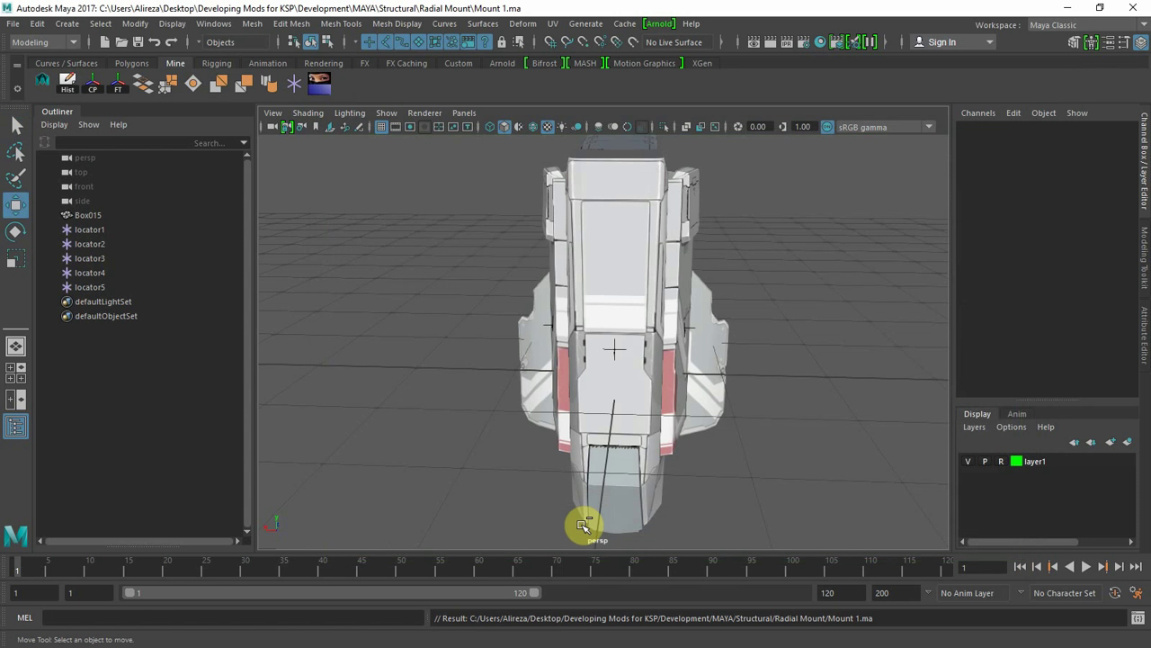
- Examine the textured mount and its locators from the front, side and above in the perspective view
alt+drag(820, 410, 539, 407)
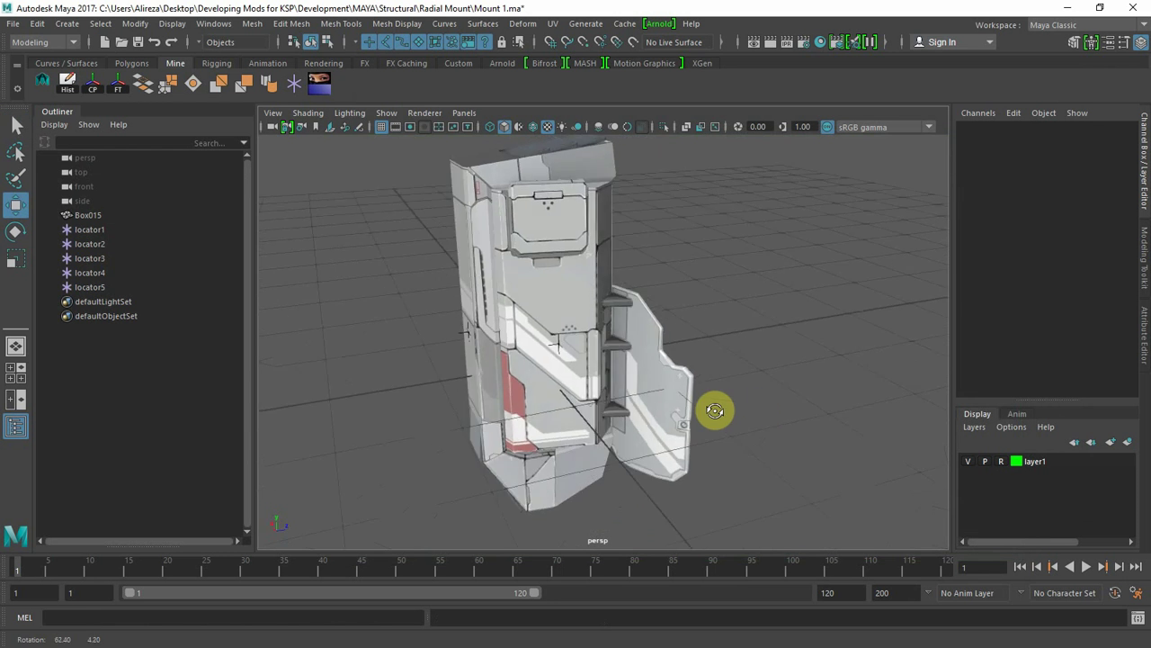
alt+drag(714, 411, 761, 407)
alt+right_drag(579, 417, 540, 400)
mouse_move(450, 437)
alt+mouse_down()
mouse_move(507, 437)
mouse_move(449, 439)
alt+mouse_up()
alt+right_drag(550, 452, 576, 453)
alt+drag(517, 434, 561, 463)
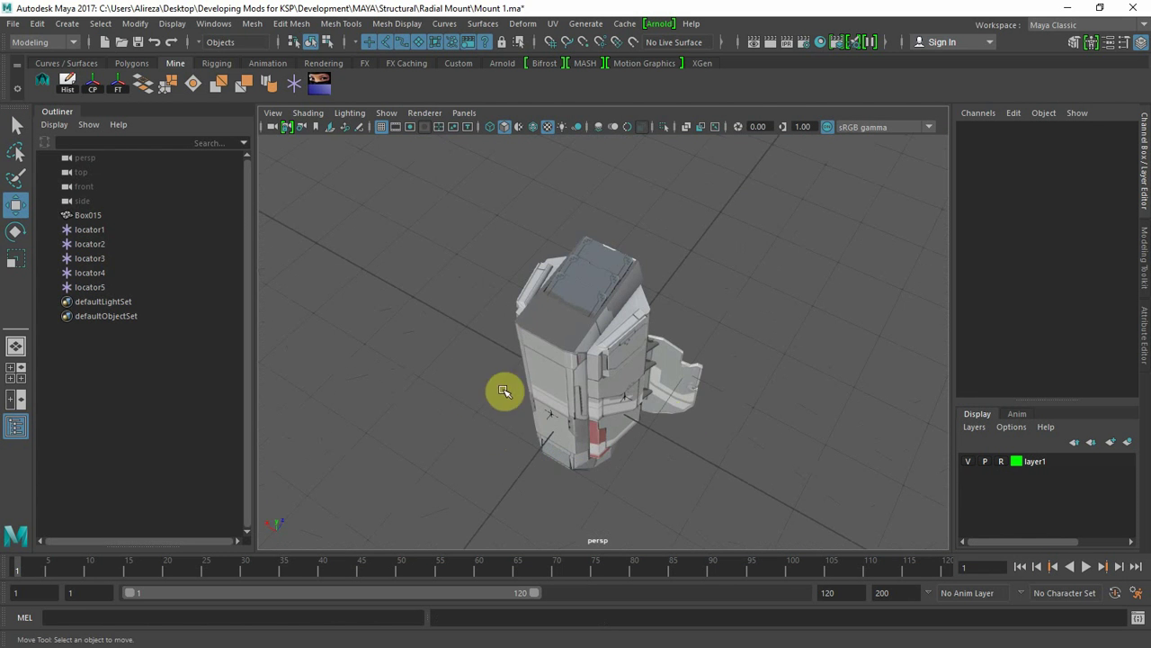
alt+right_drag(504, 390, 521, 395)
alt+drag(520, 396, 627, 379)
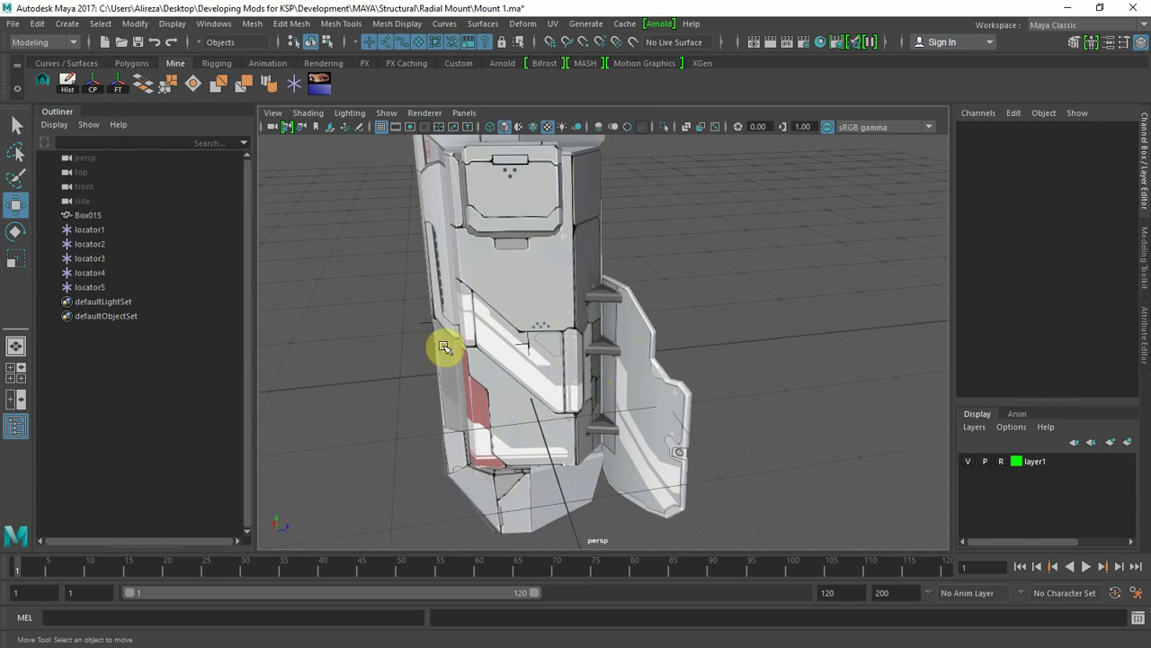
- Switch to the four-view layout and frame the mount in the front and side views to inspect its orthographic shape
click(13, 374)
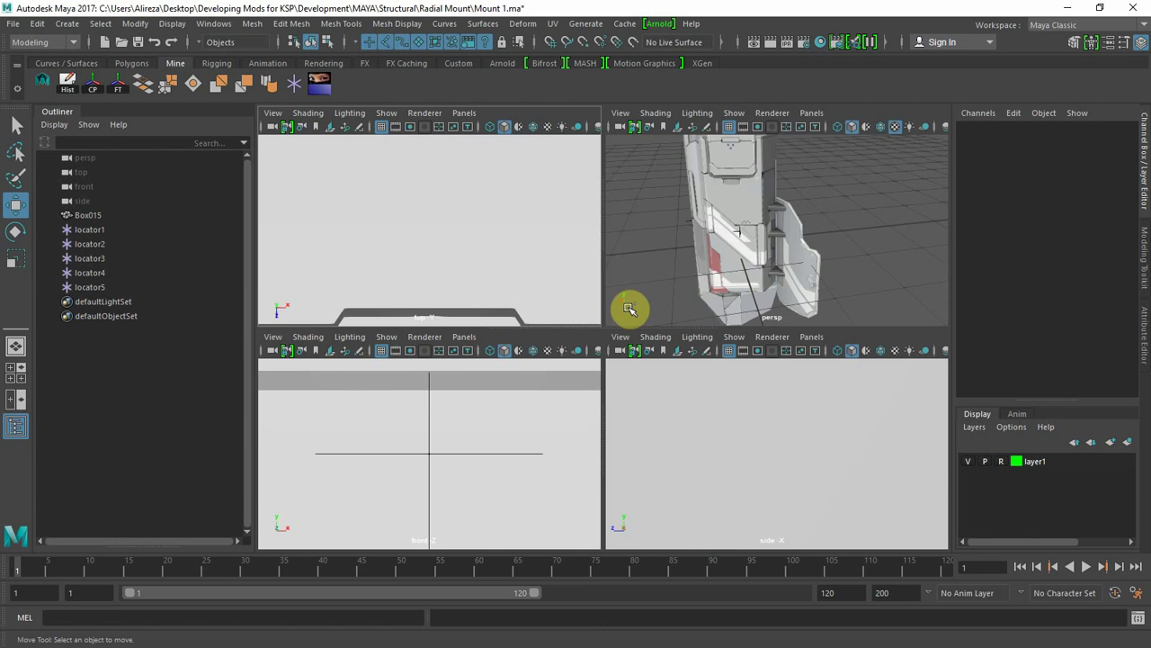
scroll(466, 432, down, 10)
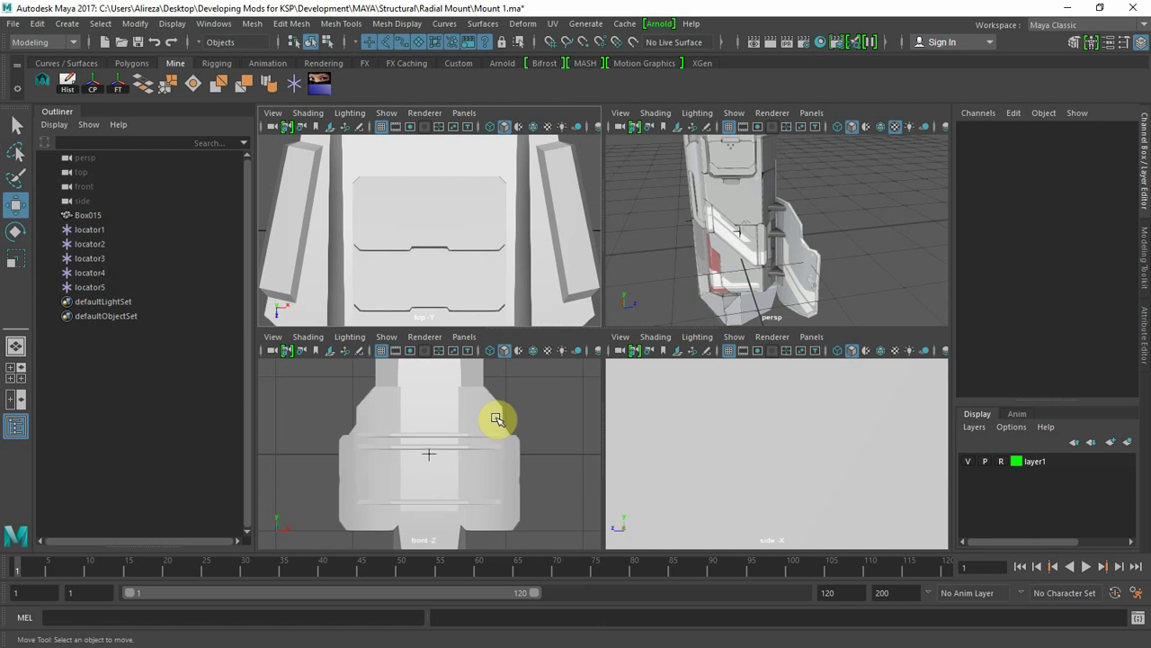
scroll(767, 414, down, 8)
scroll(764, 415, up, 2)
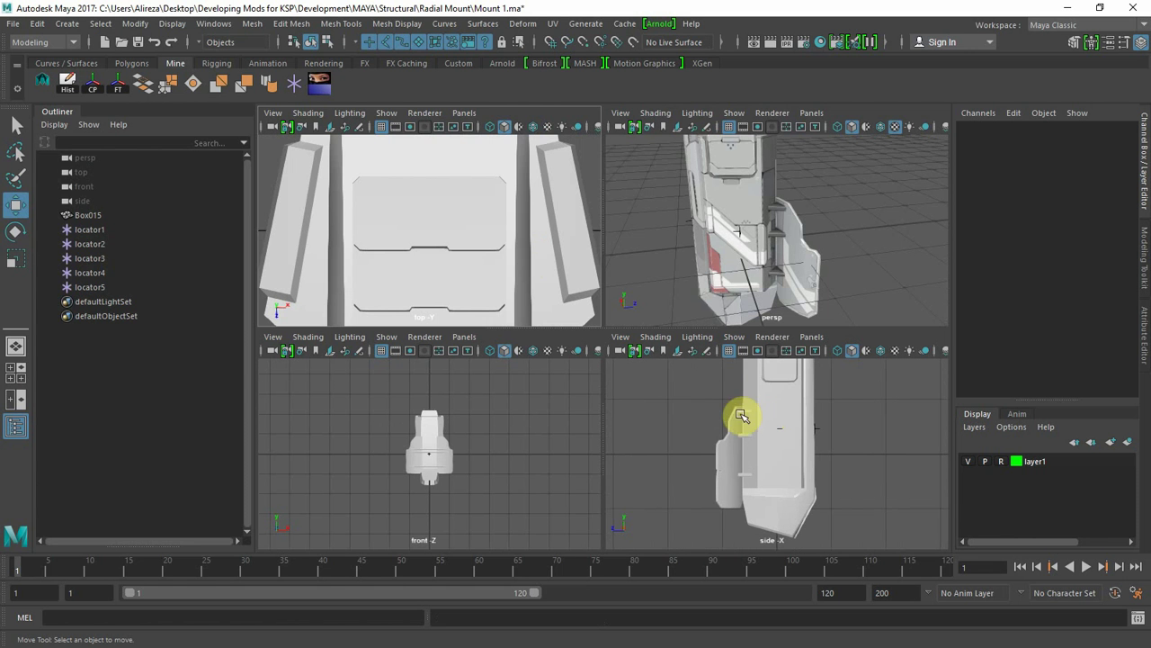
click(681, 416)
mouse_move(682, 419)
alt+middle_down()
mouse_move(681, 444)
mouse_move(689, 440)
alt+middle_up()
alt+right_drag(689, 440, 656, 437)
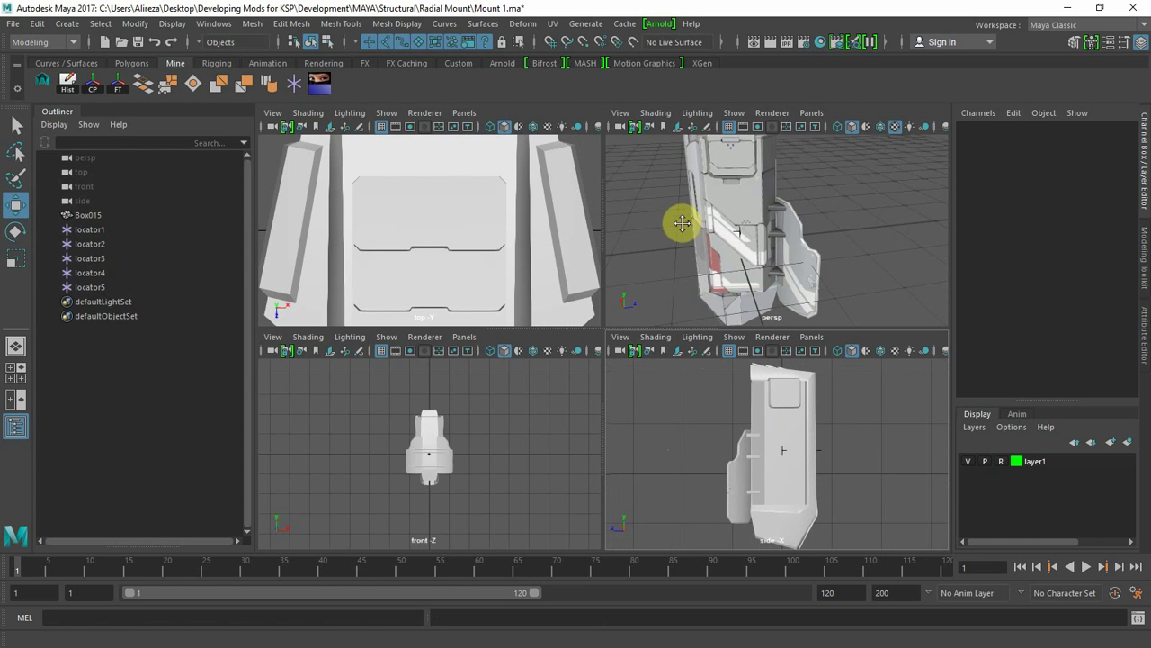
alt+drag(678, 219, 694, 257)
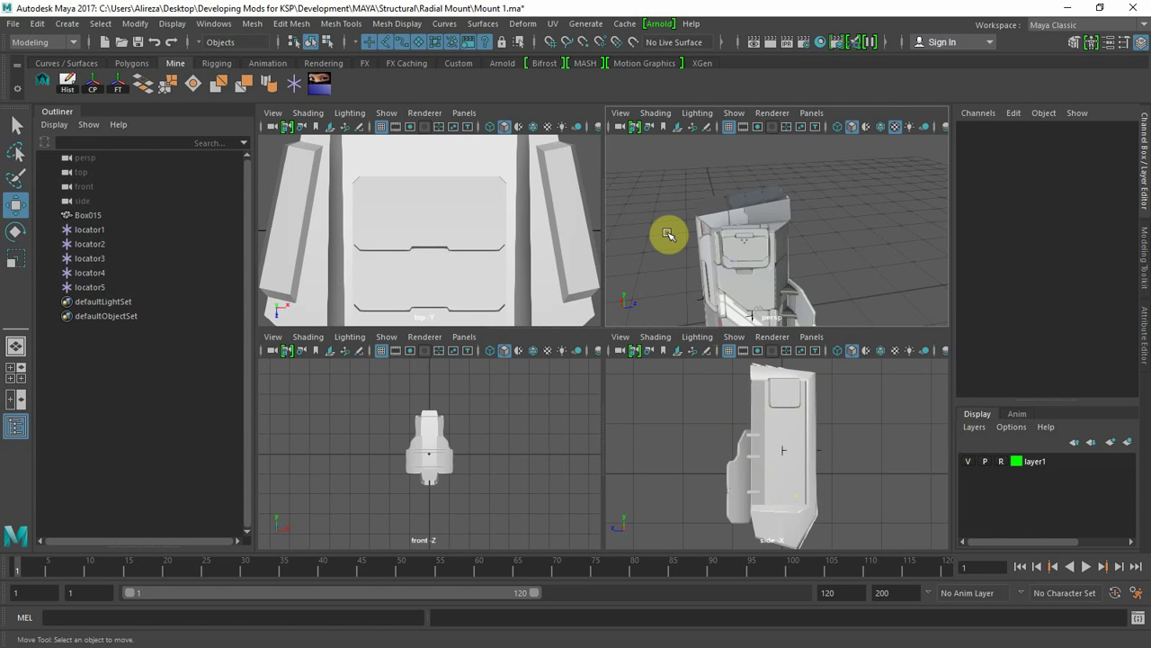
- Quadrangulate the Box015 mesh after checking the triangulated faces on the mount's top panels, and return it to object mode
key(space)
scroll(666, 319, up, 5)
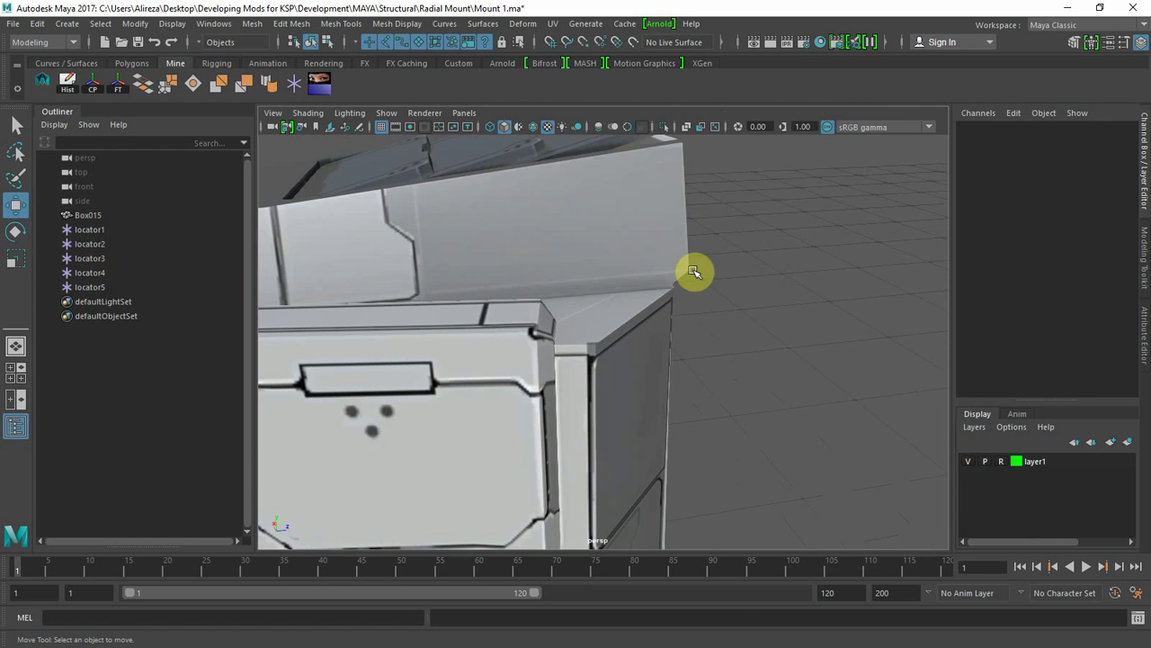
alt+drag(692, 270, 722, 296)
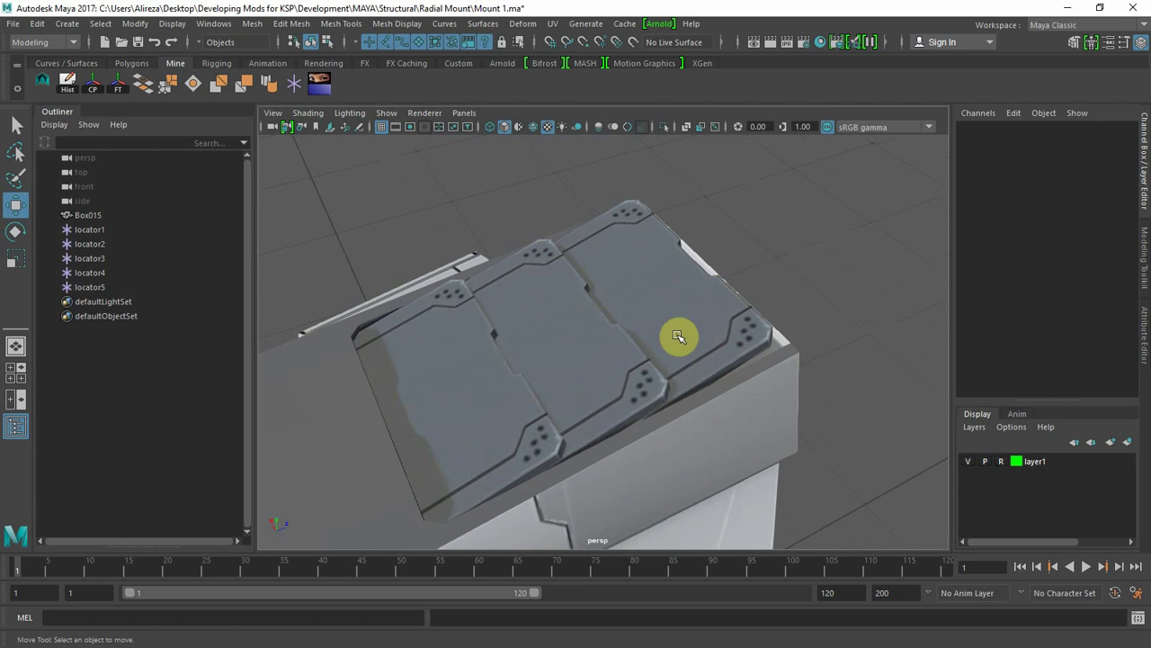
right_drag(678, 336, 681, 267)
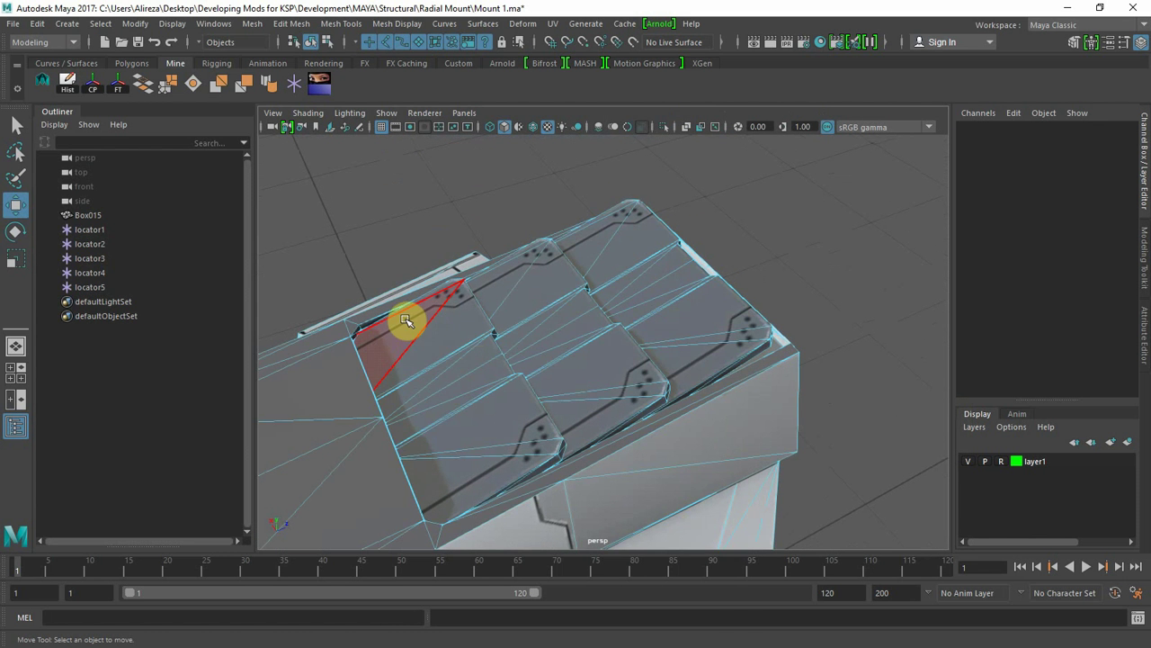
right_drag(439, 329, 505, 197)
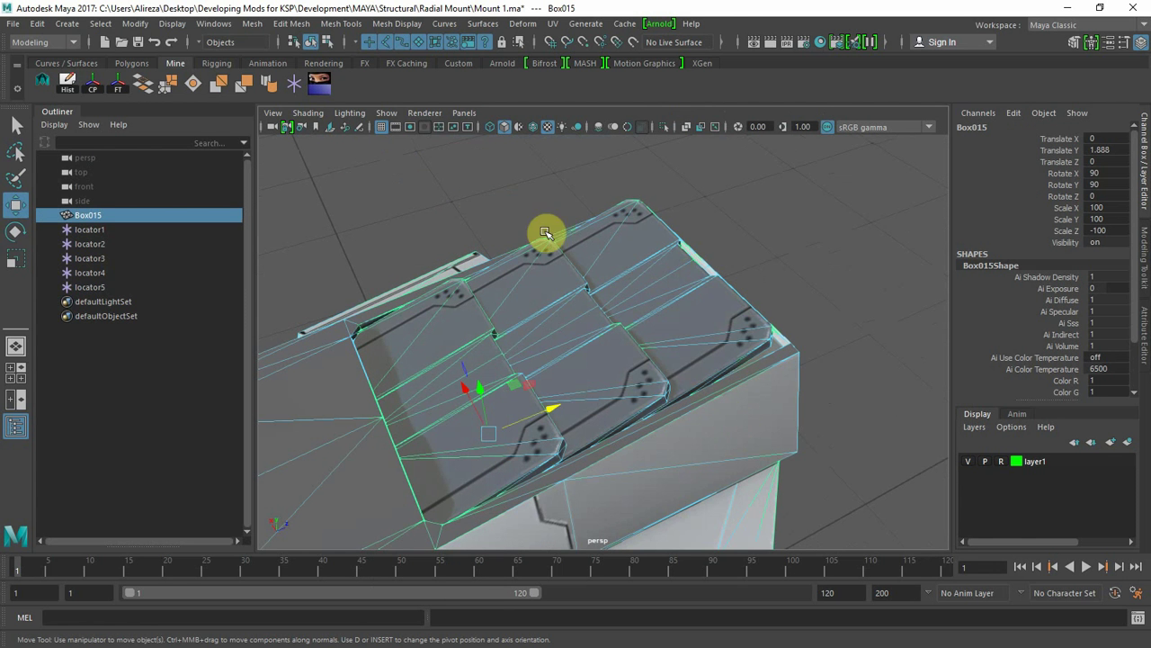
click(298, 24)
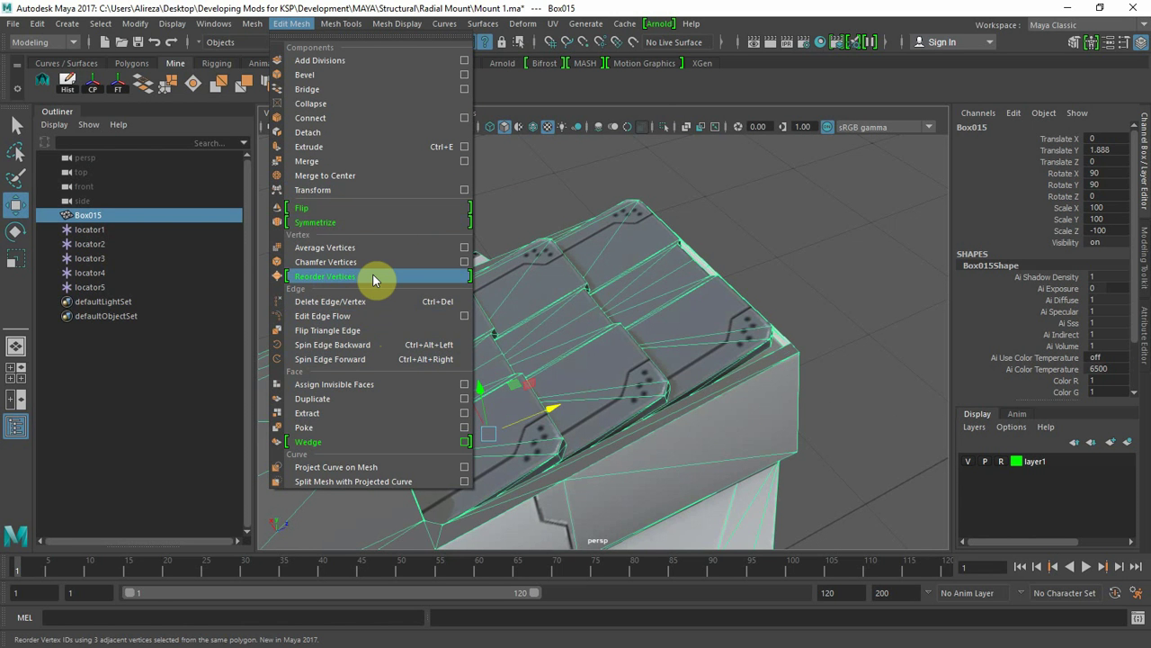
mouse_move(252, 24)
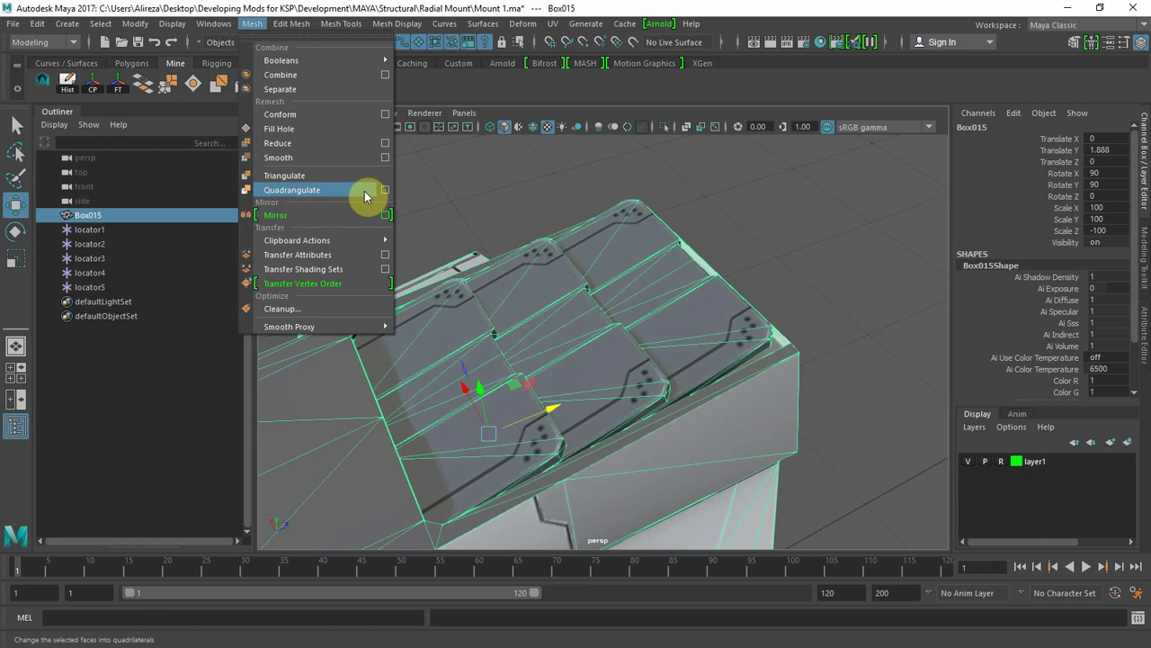
click(345, 192)
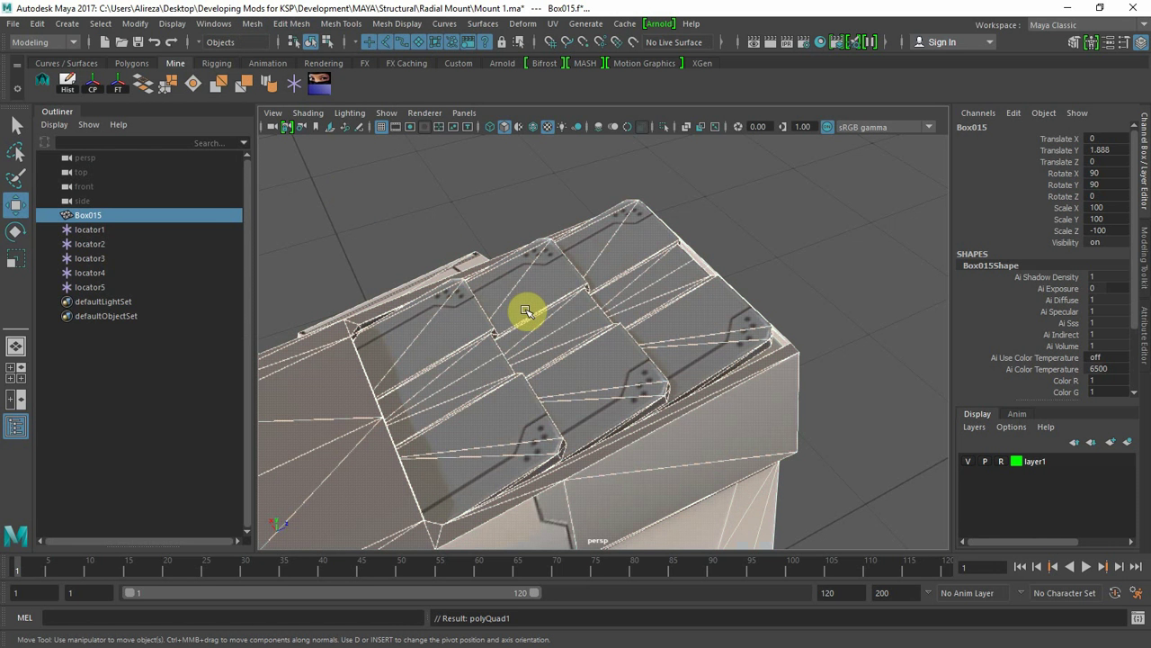
right_drag(525, 313, 594, 195)
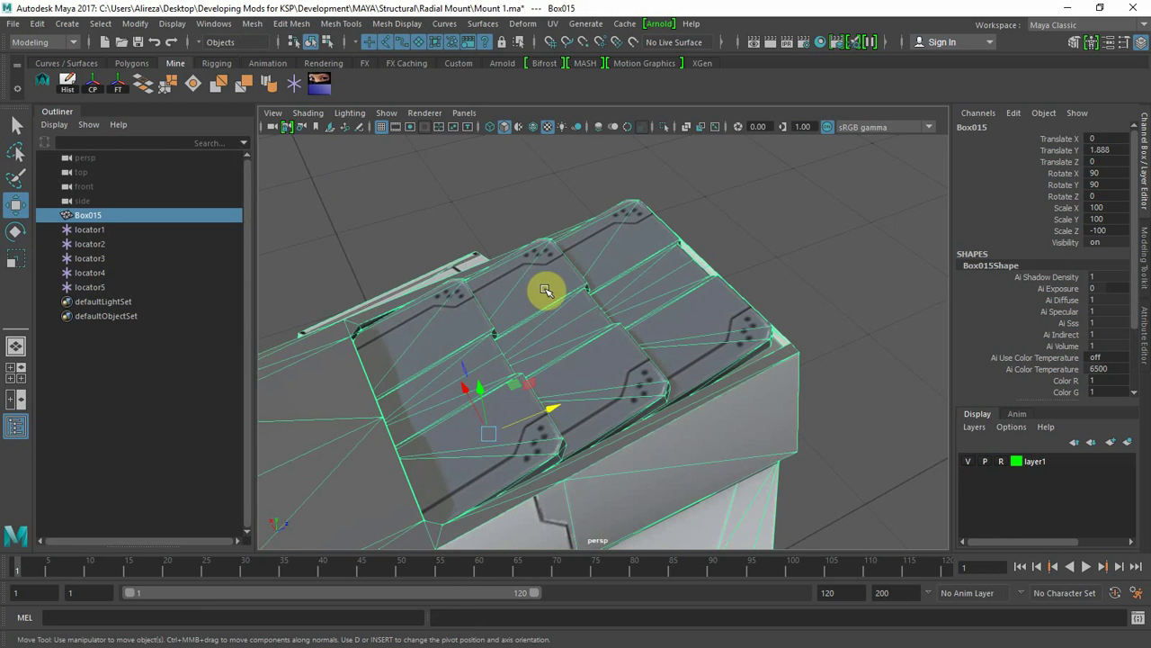
- Quadrangulate the Box015 mesh with an angle threshold of 10 and return it to object mode
click(253, 23)
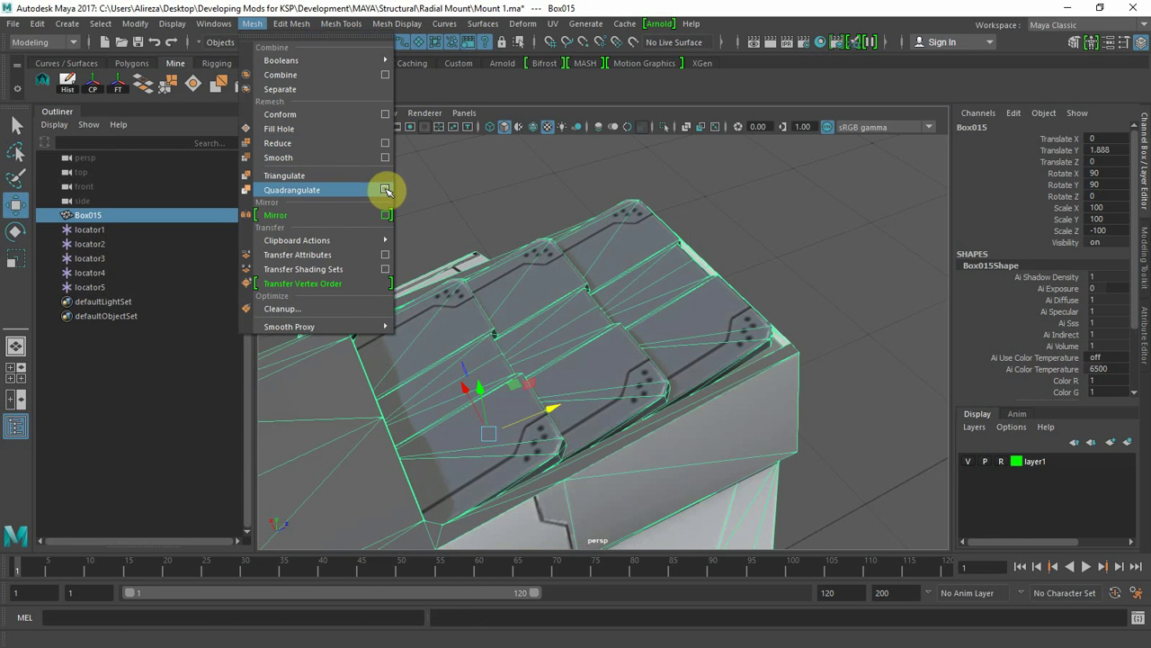
click(386, 189)
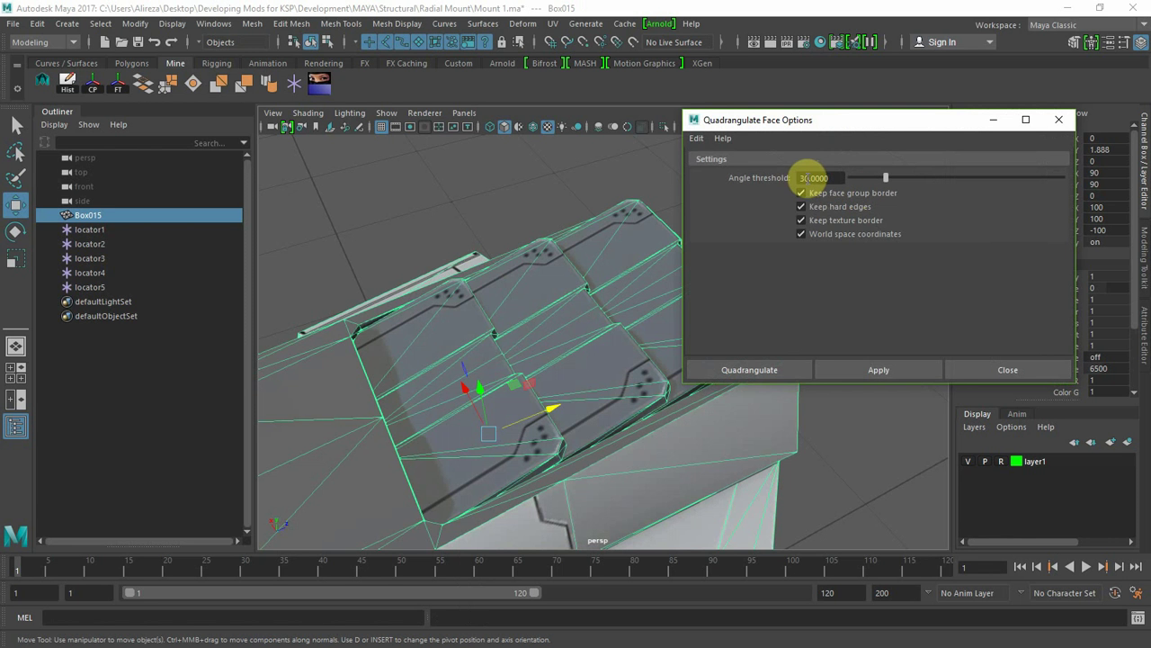
click(878, 370)
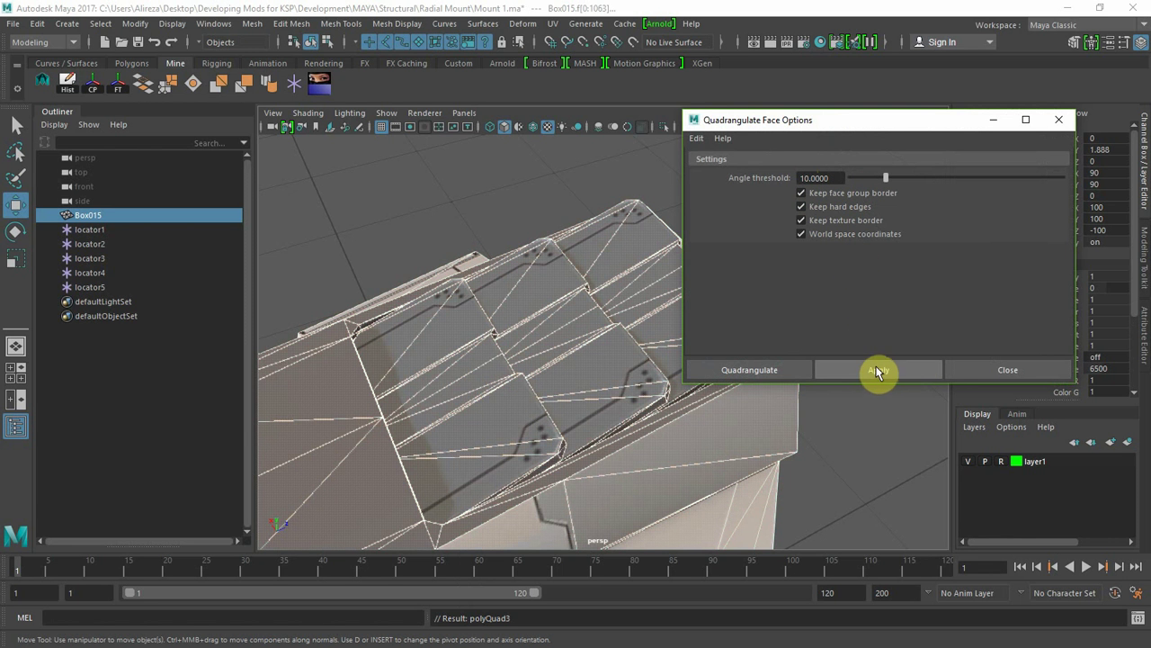
key(f)
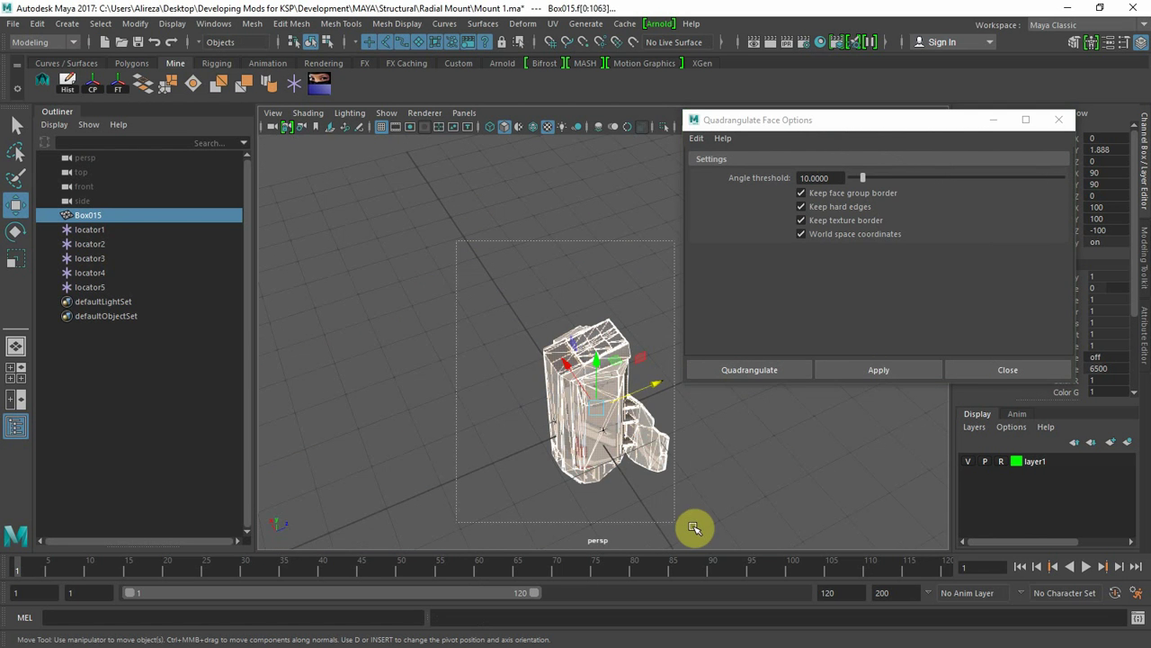
key(F8)
click(987, 377)
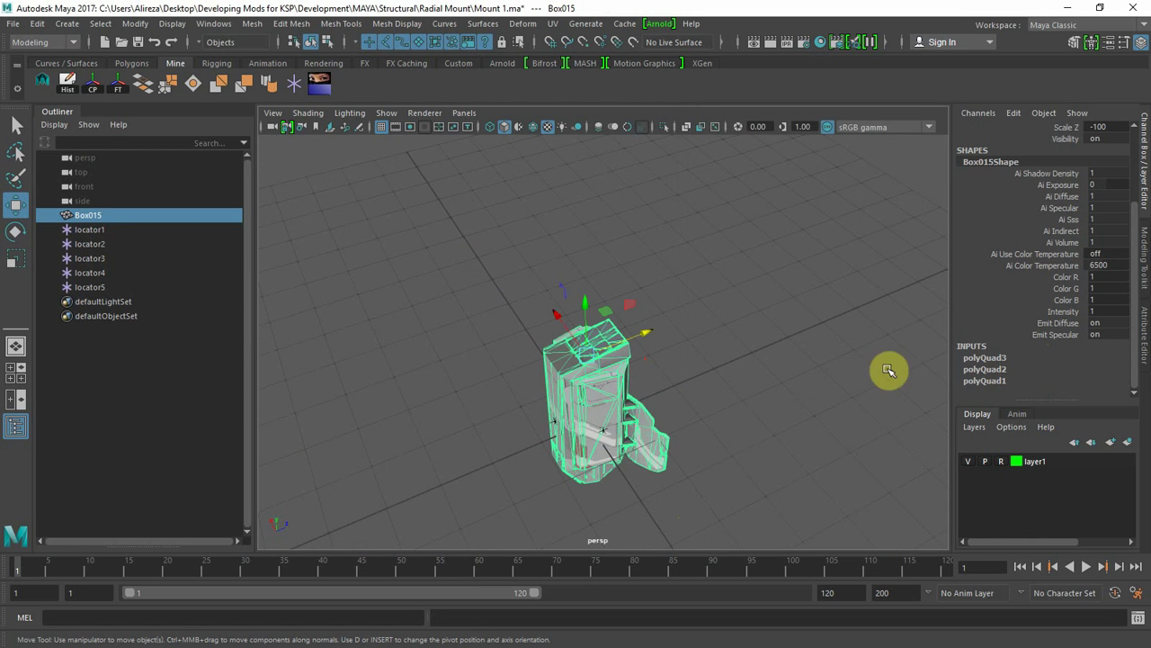
- Quadrangulate Box015 repeatedly with an angle threshold of 60 and return it to object mode
scroll(791, 357, up, 8)
mouse_move(548, 349)
alt+mouse_down()
mouse_move(560, 351)
mouse_move(543, 347)
alt+mouse_up()
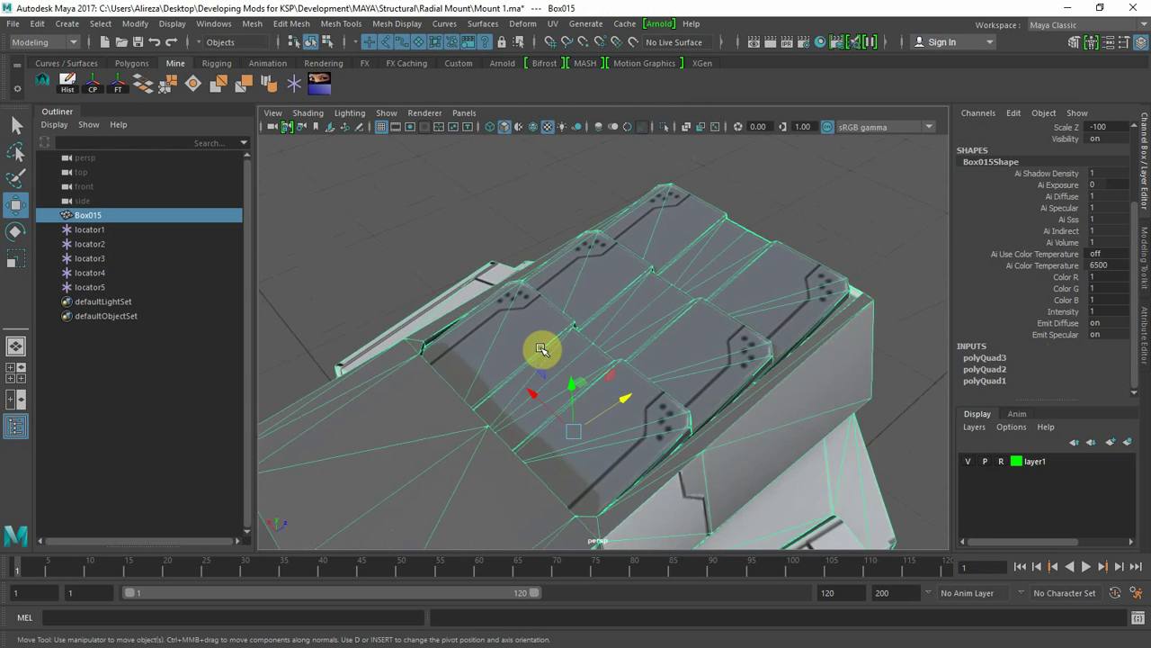
alt+right_drag(531, 352, 656, 360)
alt+middle_drag(618, 337, 629, 311)
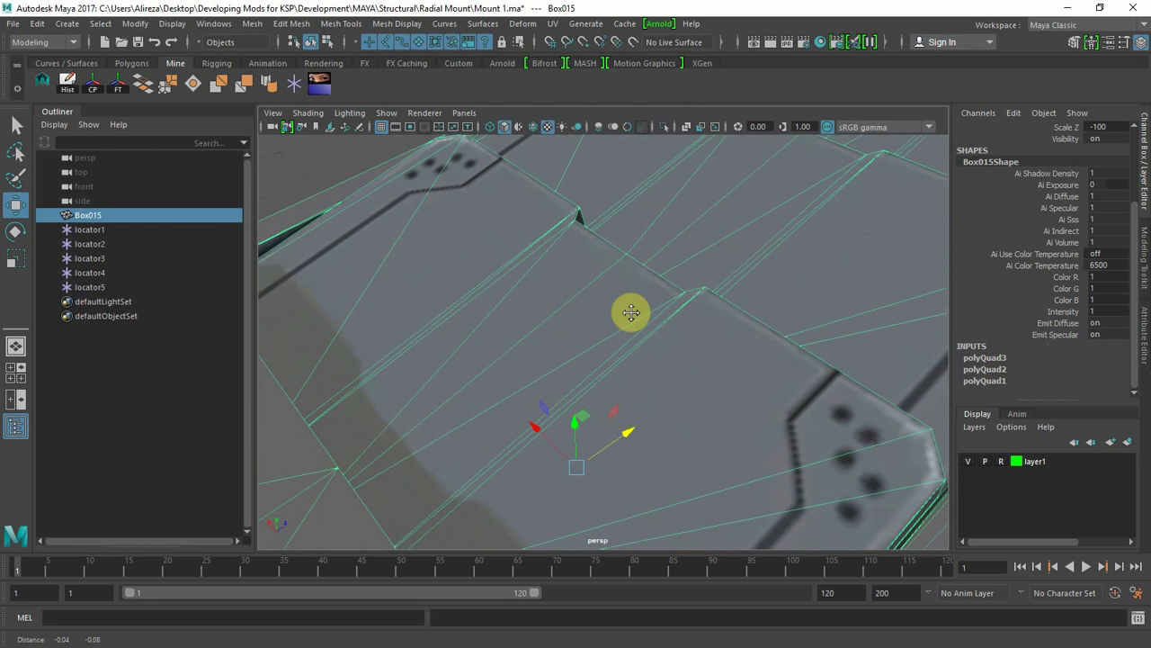
scroll(618, 329, down, 8)
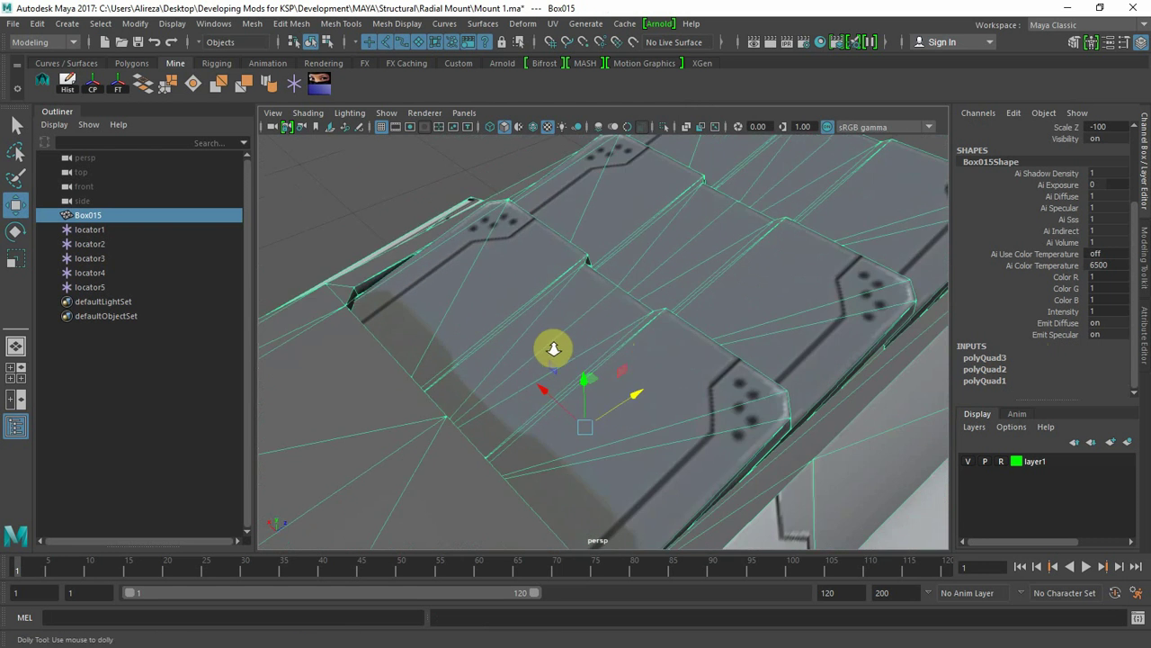
click(252, 23)
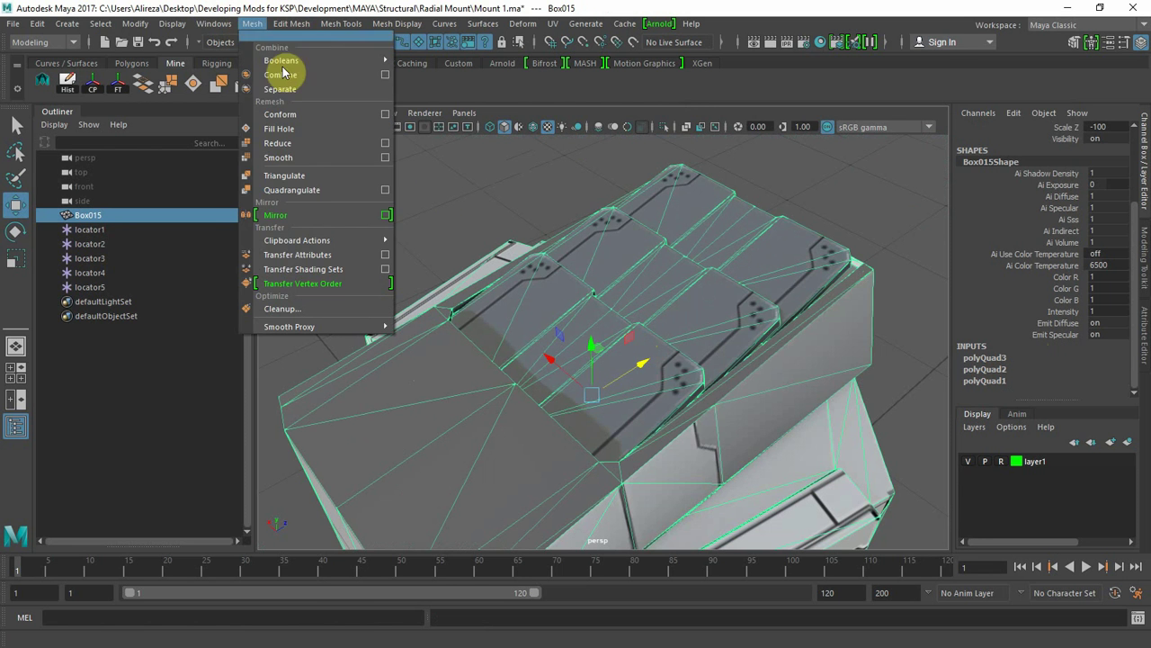
click(386, 190)
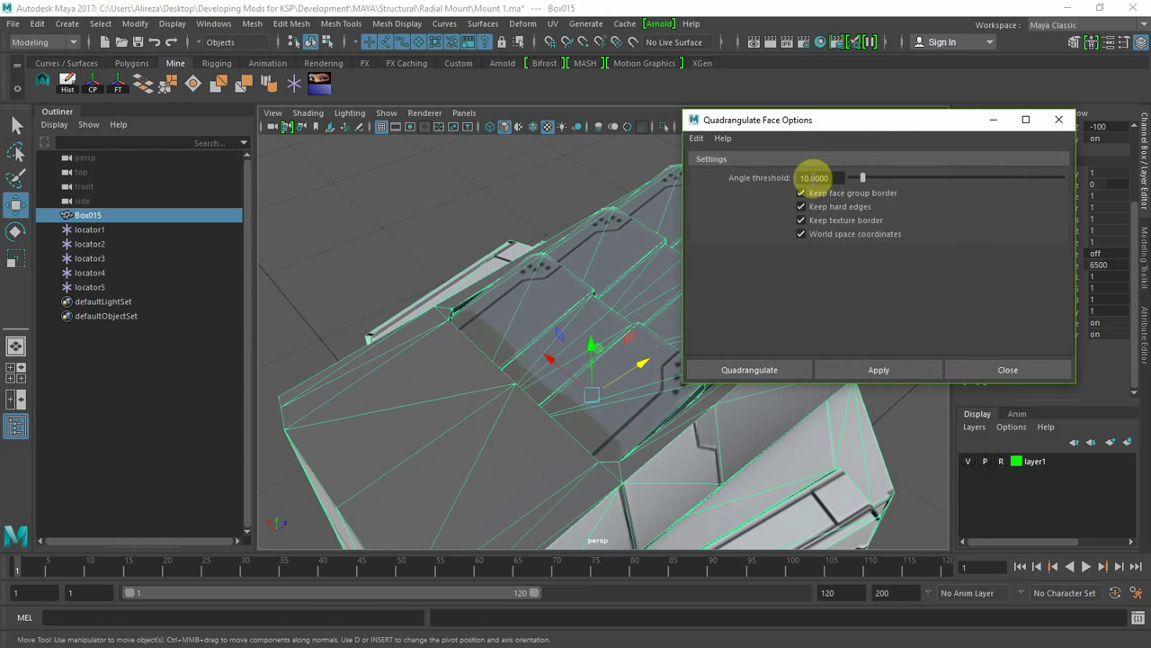
drag(810, 177, 770, 186)
text(6)
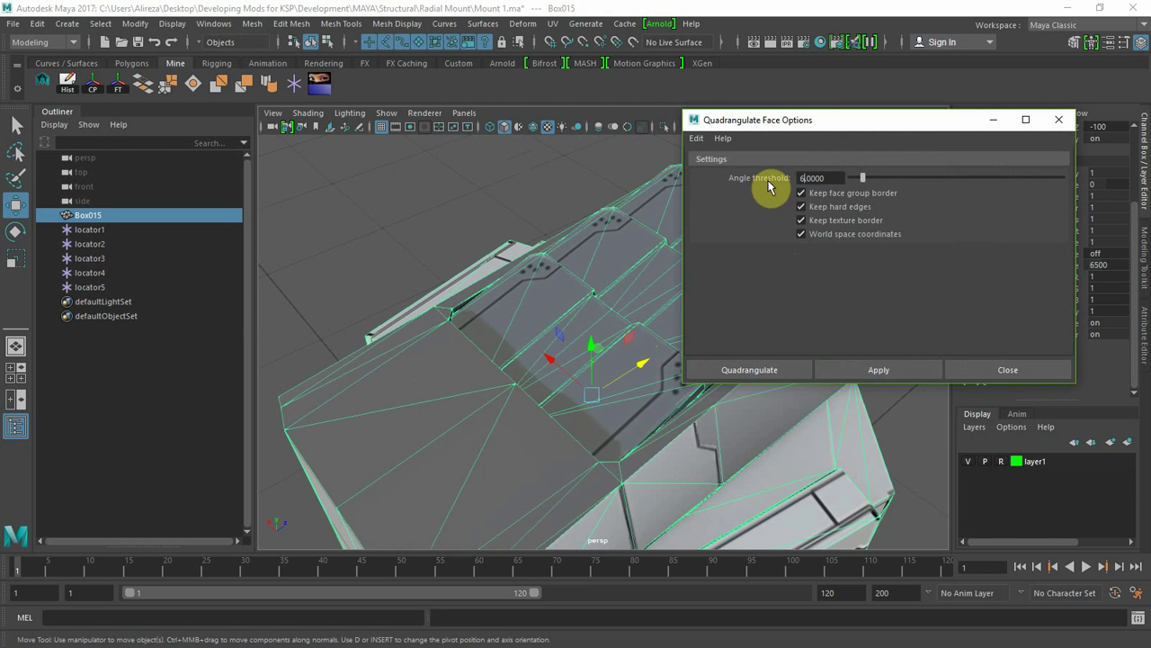
text(0)
click(897, 366)
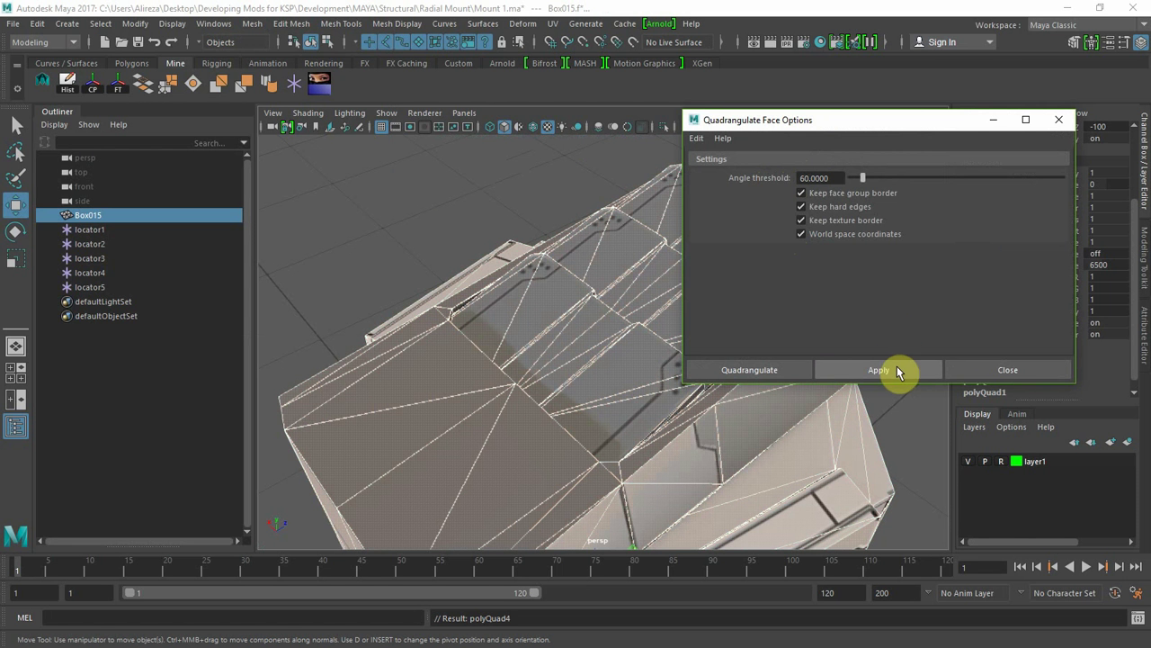
click(897, 369)
click(748, 370)
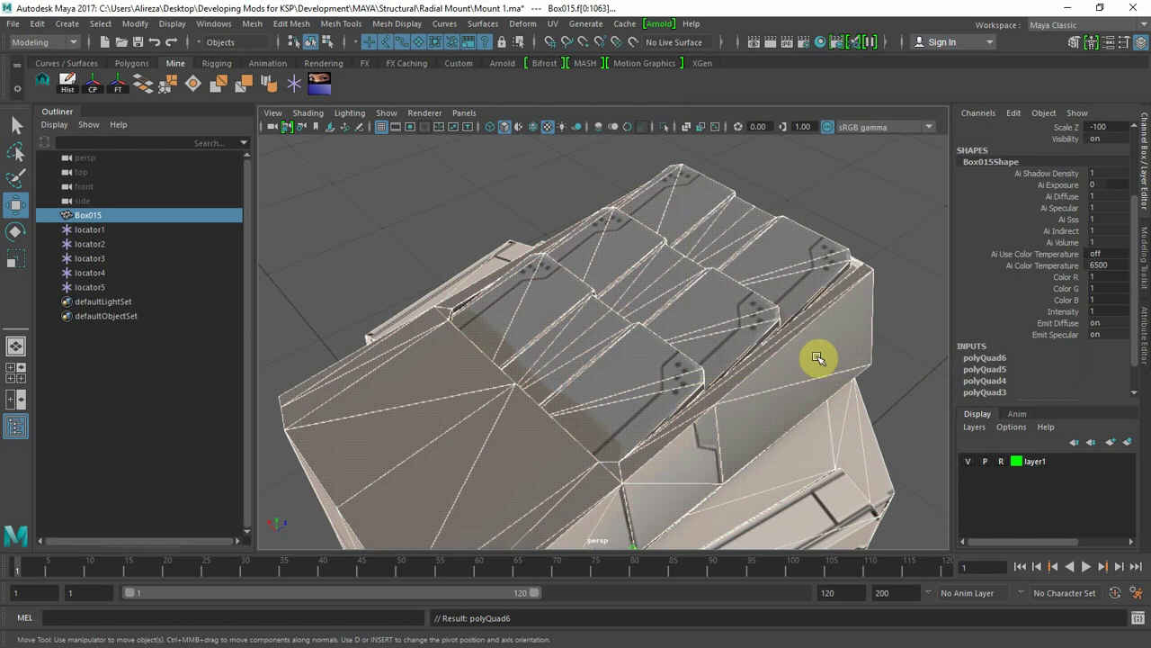
right_click(800, 306)
click(836, 199)
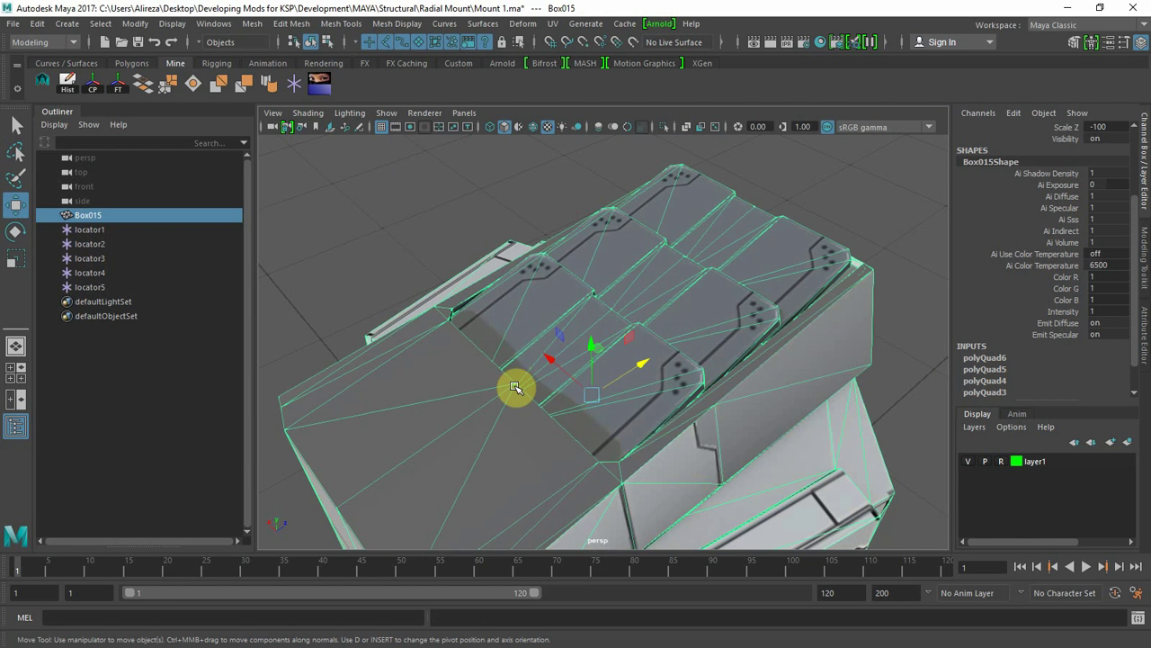
- Run Cleanup on Box015 for 4-sided, more-than-4-sided, concave and holed faces plus lamina faces, leaving non-planar faces out
alt+drag(516, 387, 546, 377)
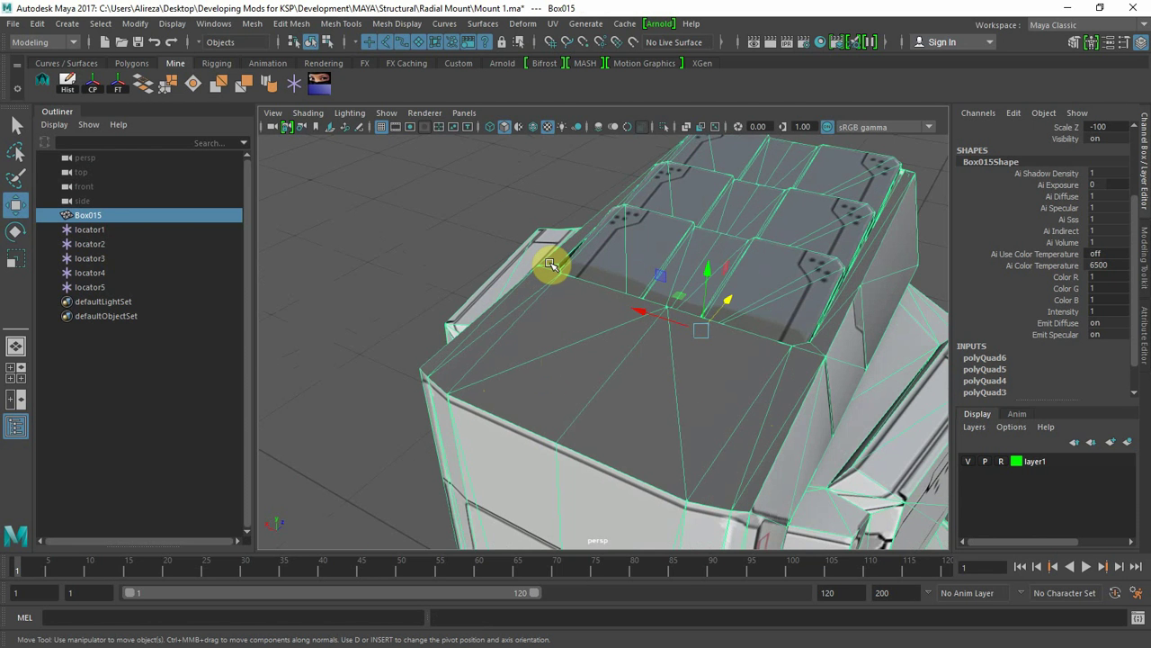
alt+drag(743, 324, 641, 331)
alt+drag(567, 292, 506, 197)
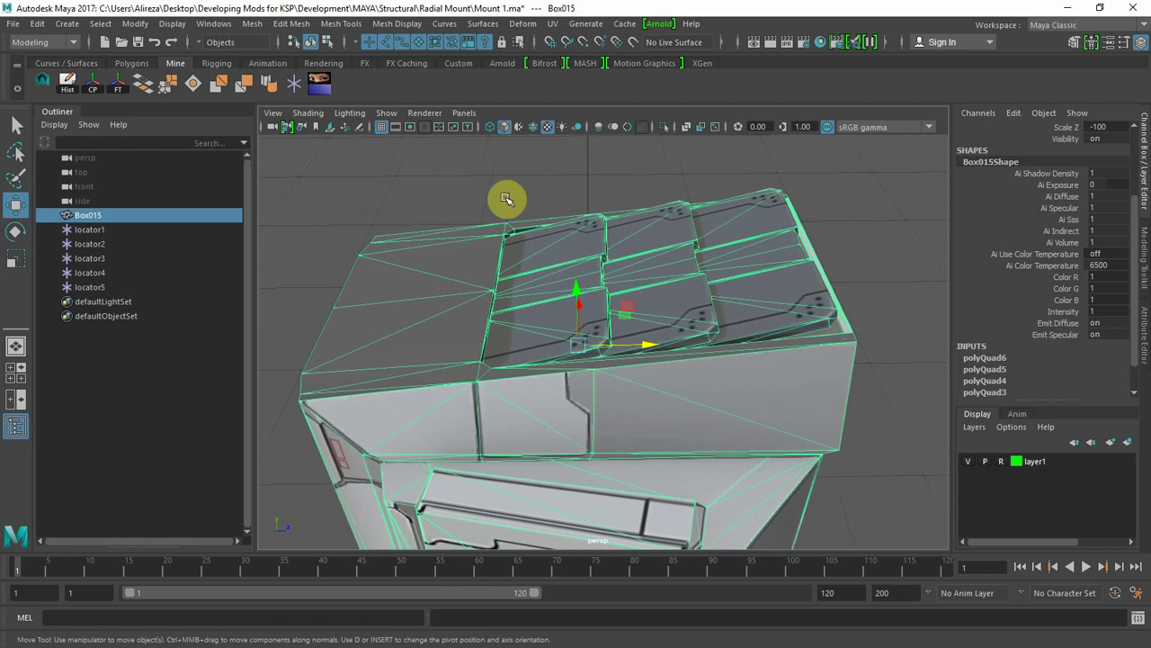
click(254, 24)
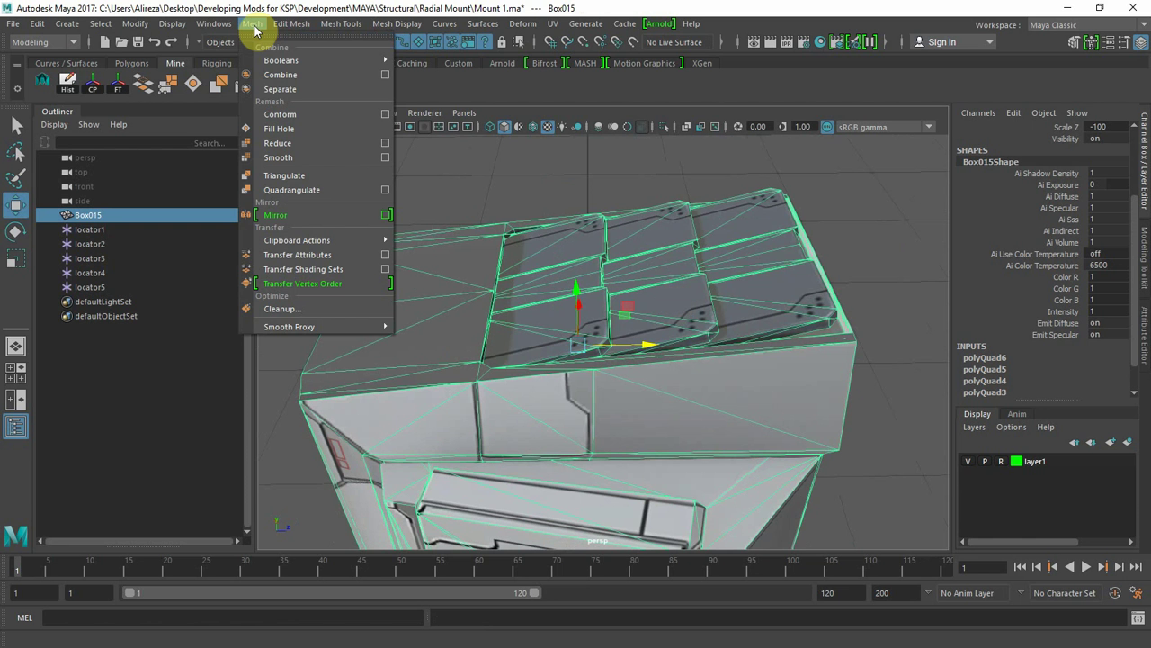
click(283, 308)
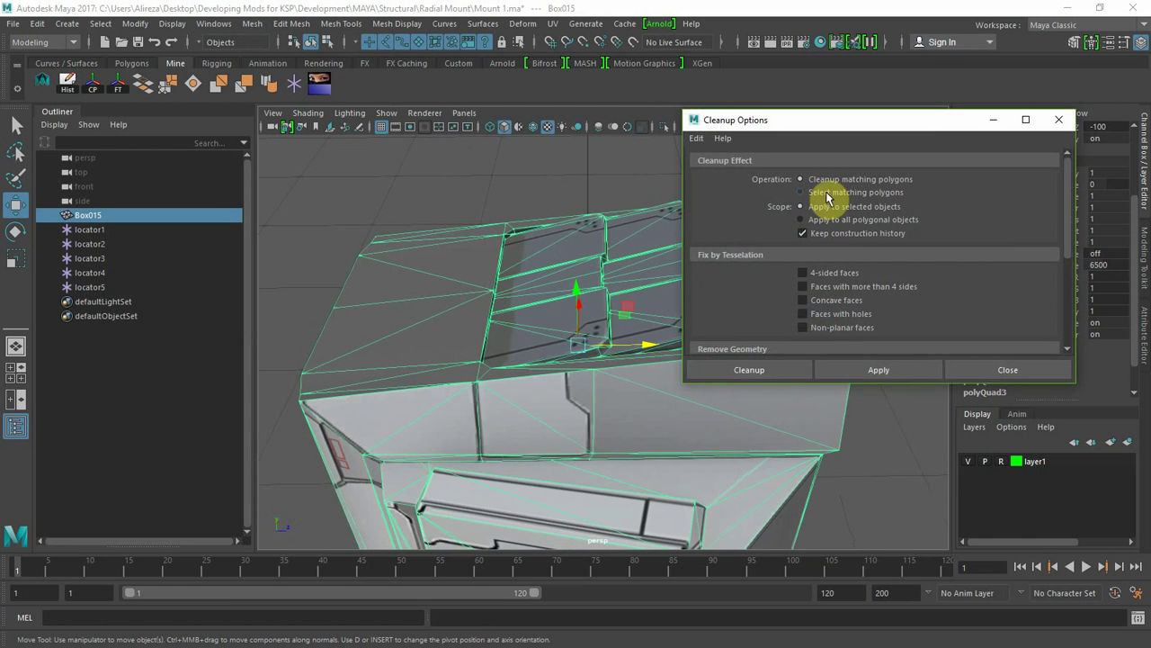
scroll(870, 293, down, 5)
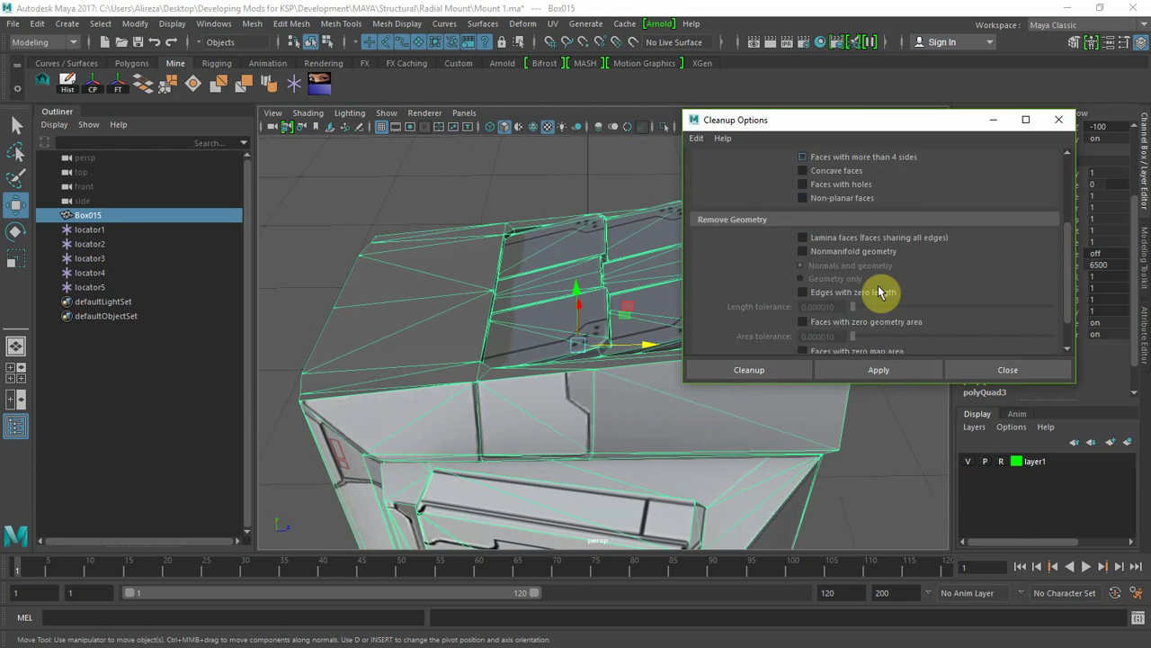
scroll(879, 288, up, 5)
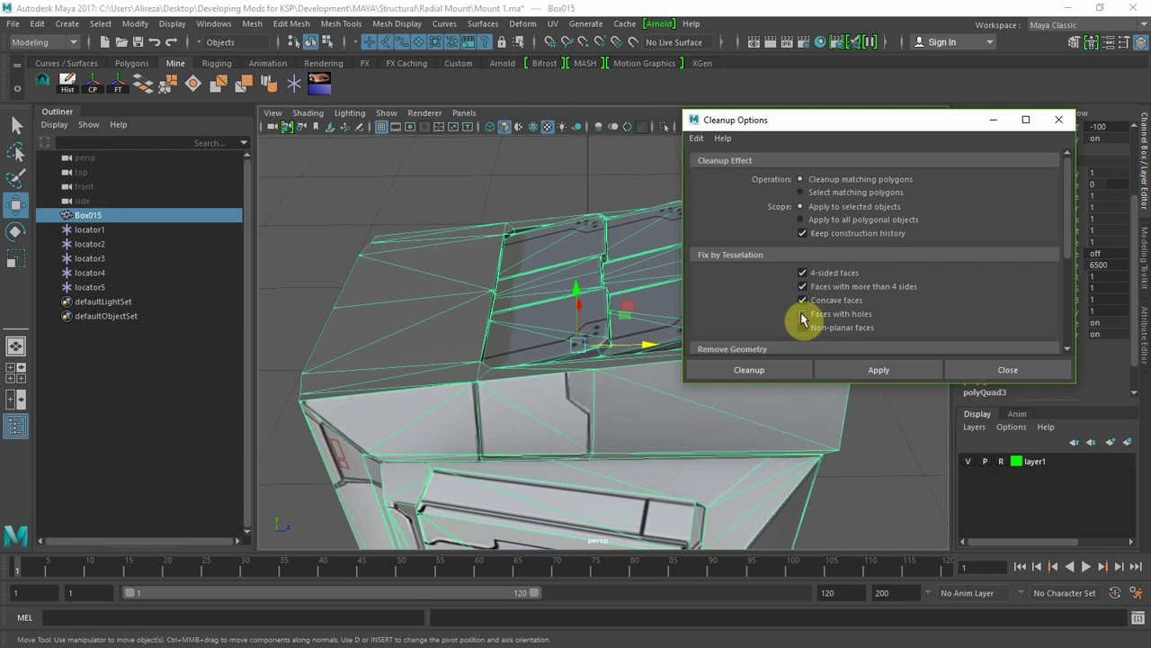
scroll(869, 288, down, 2)
click(804, 243)
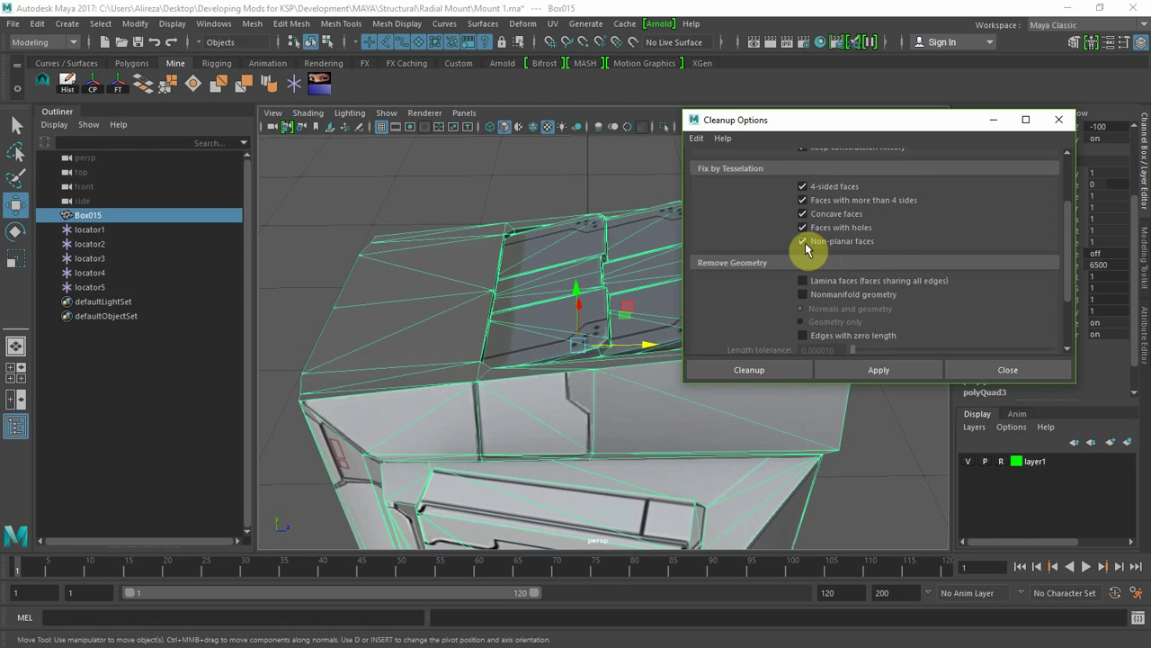
click(802, 281)
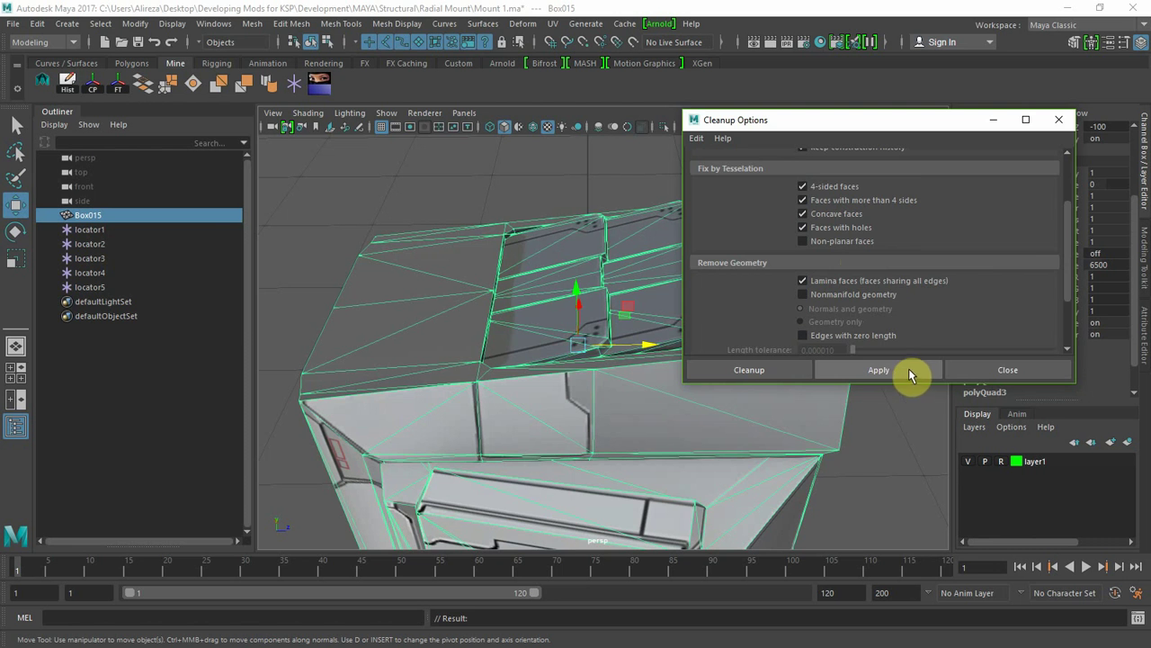
click(994, 370)
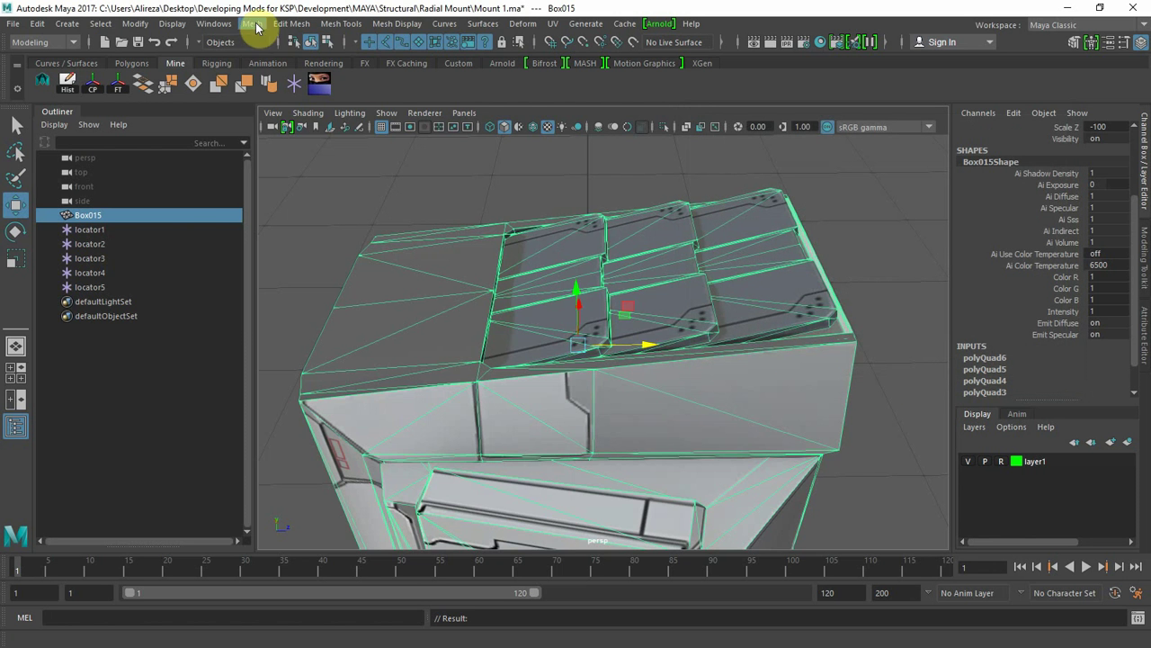
- Quadrangulate Box015 with the angle threshold raised to 180
click(255, 24)
click(390, 195)
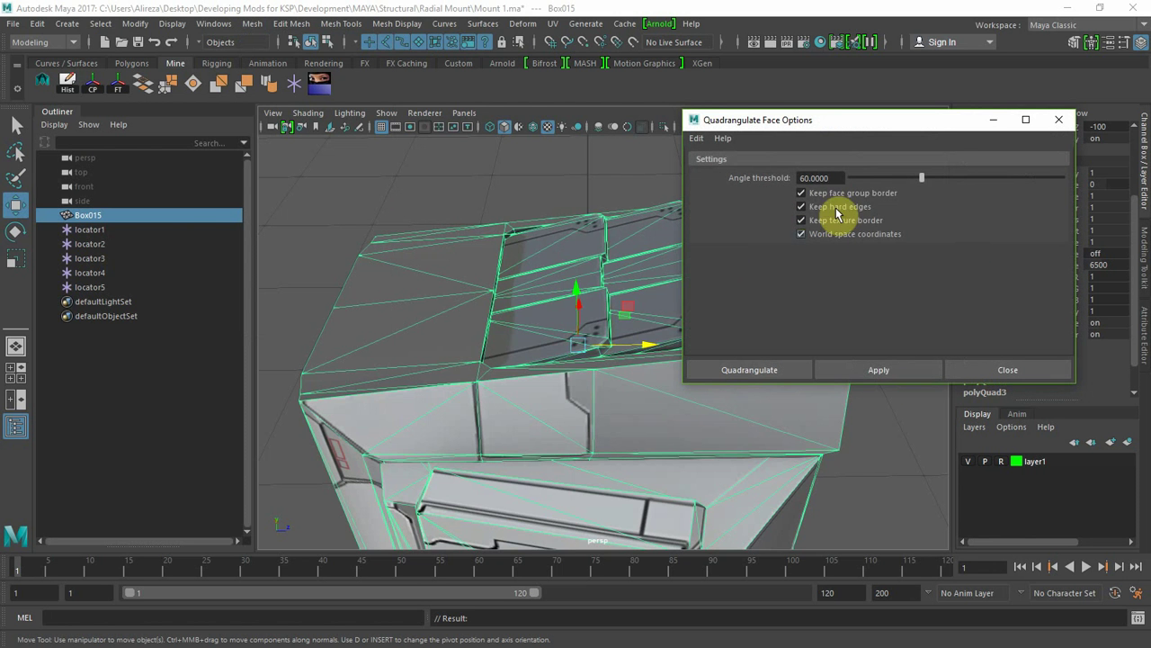
drag(921, 179, 1092, 189)
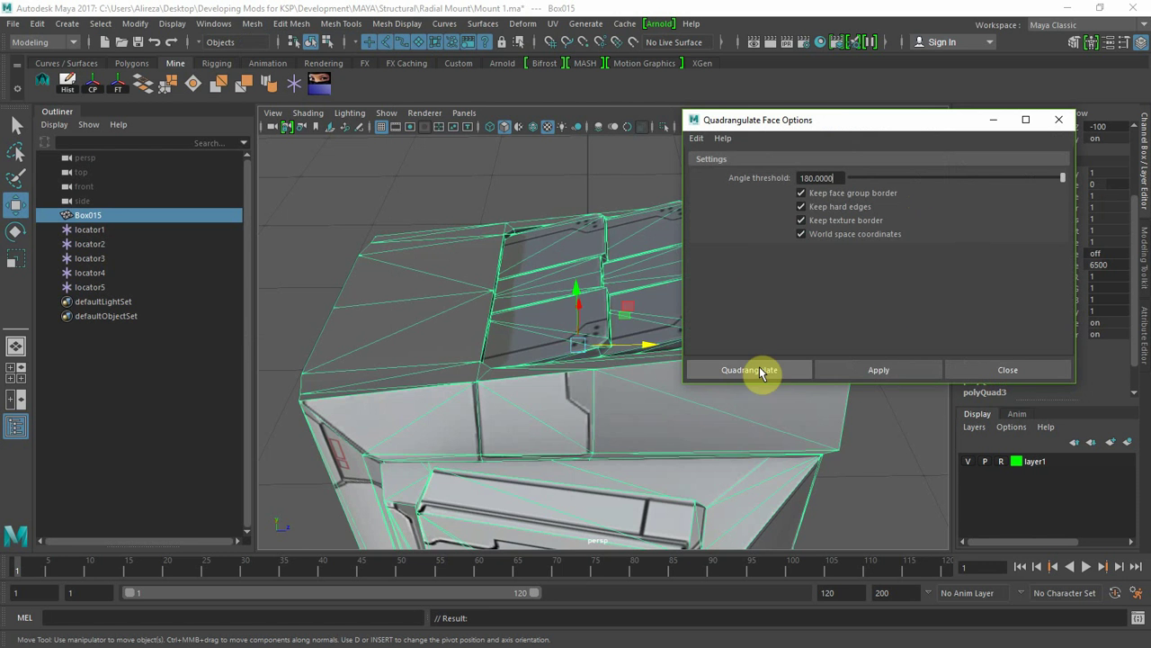
click(866, 368)
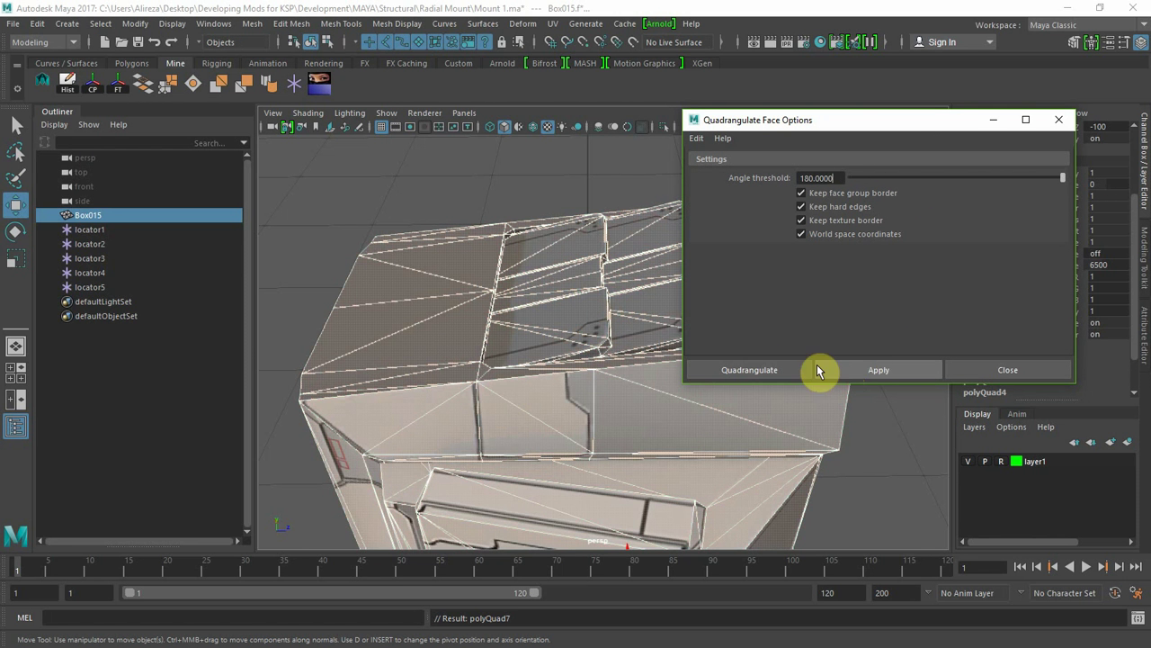
alt+right_drag(401, 347, 410, 350)
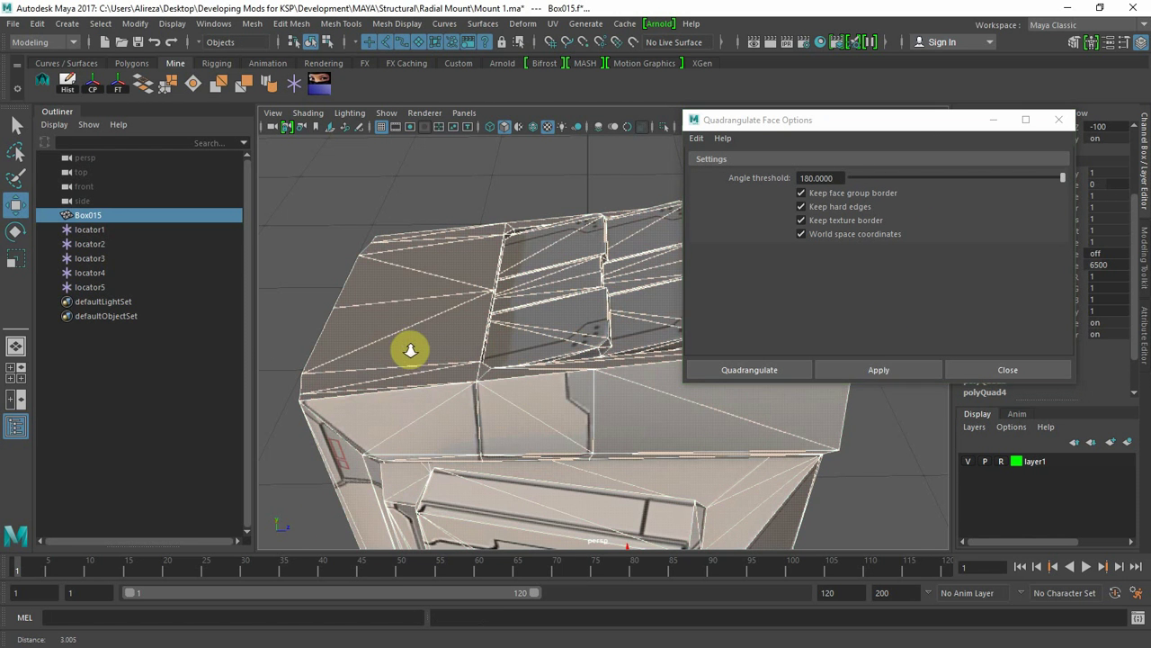
- Undo the last quadrangulation and quadrangulate Box015's faces again with an angle threshold of 0
alt+drag(410, 351, 443, 371)
key(ctrl+z)
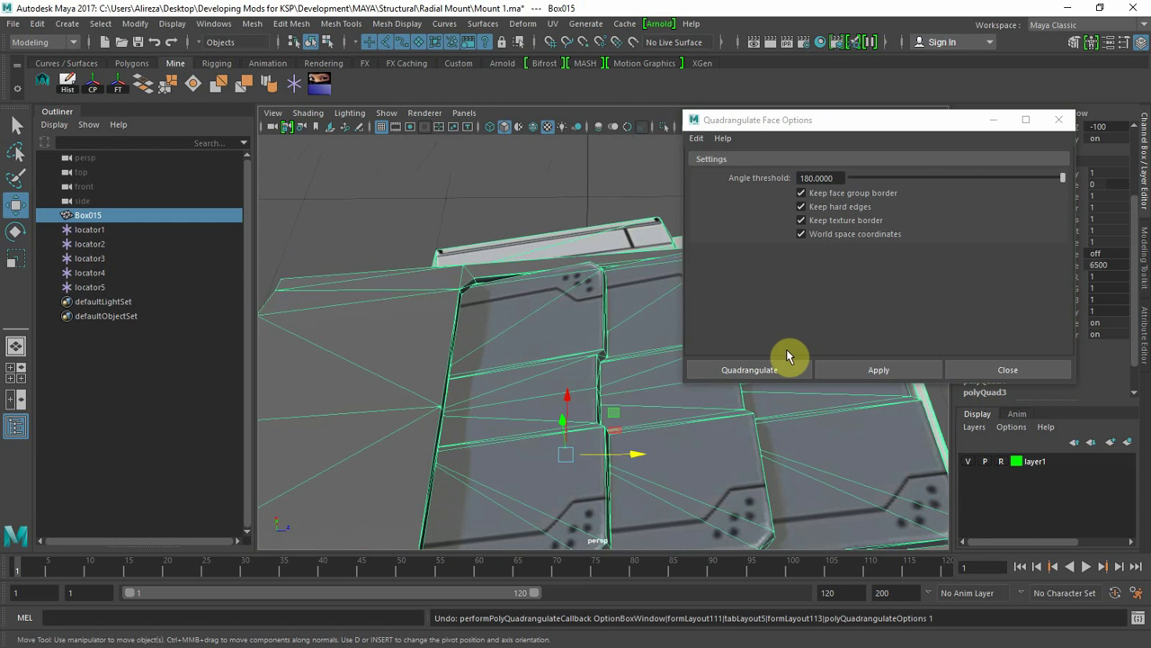
drag(1062, 178, 844, 179)
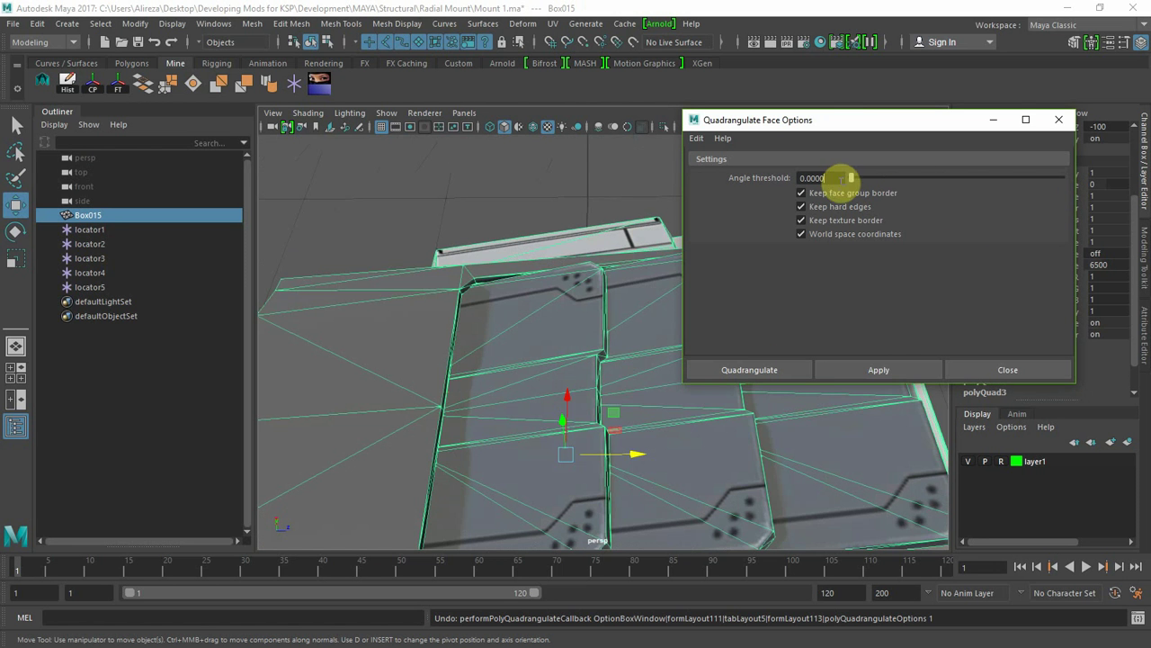
click(855, 373)
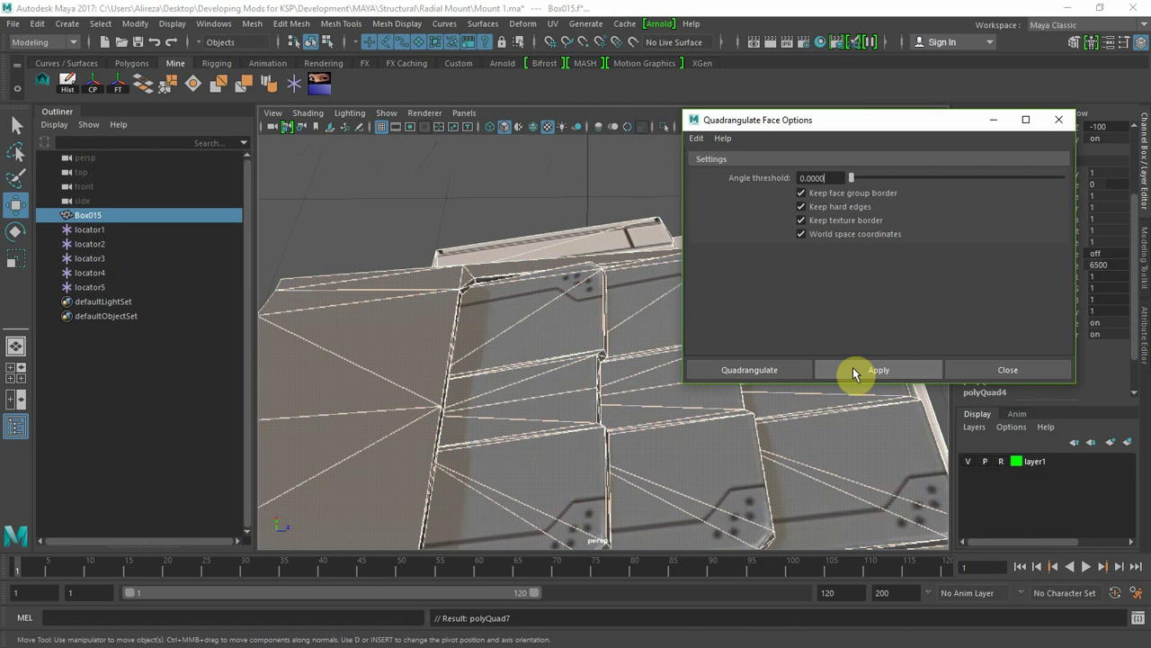
click(975, 371)
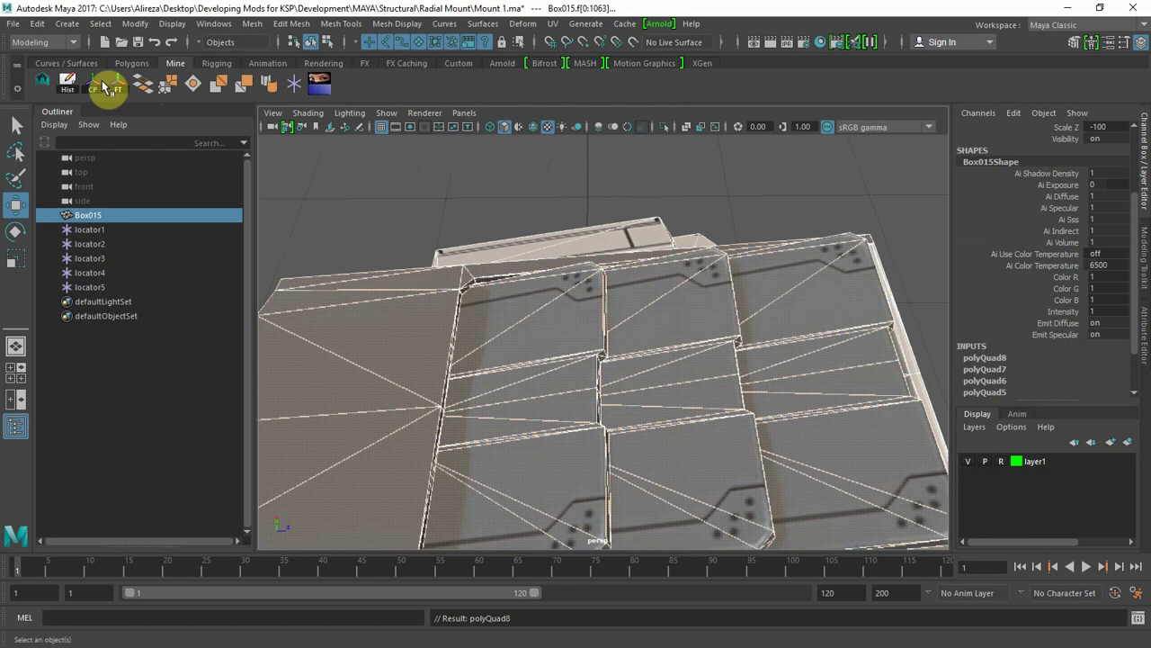
- Return to object selection with Box015 selected and examine the triangulated flat panel adjoining the recessed plates
right_click(646, 286)
right_drag(645, 286, 694, 200)
scroll(668, 260, down, 5)
click(777, 308)
click(634, 371)
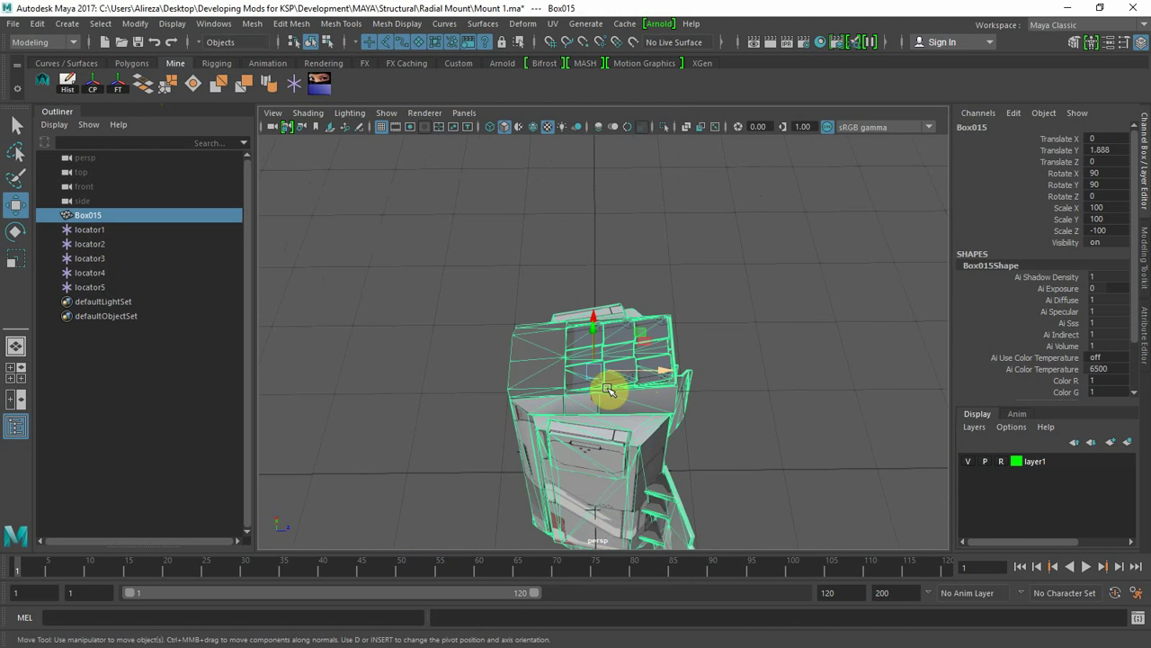
alt+drag(609, 391, 599, 255)
alt+right_drag(597, 344, 637, 347)
alt+middle_drag(641, 273, 636, 269)
alt+drag(636, 270, 719, 390)
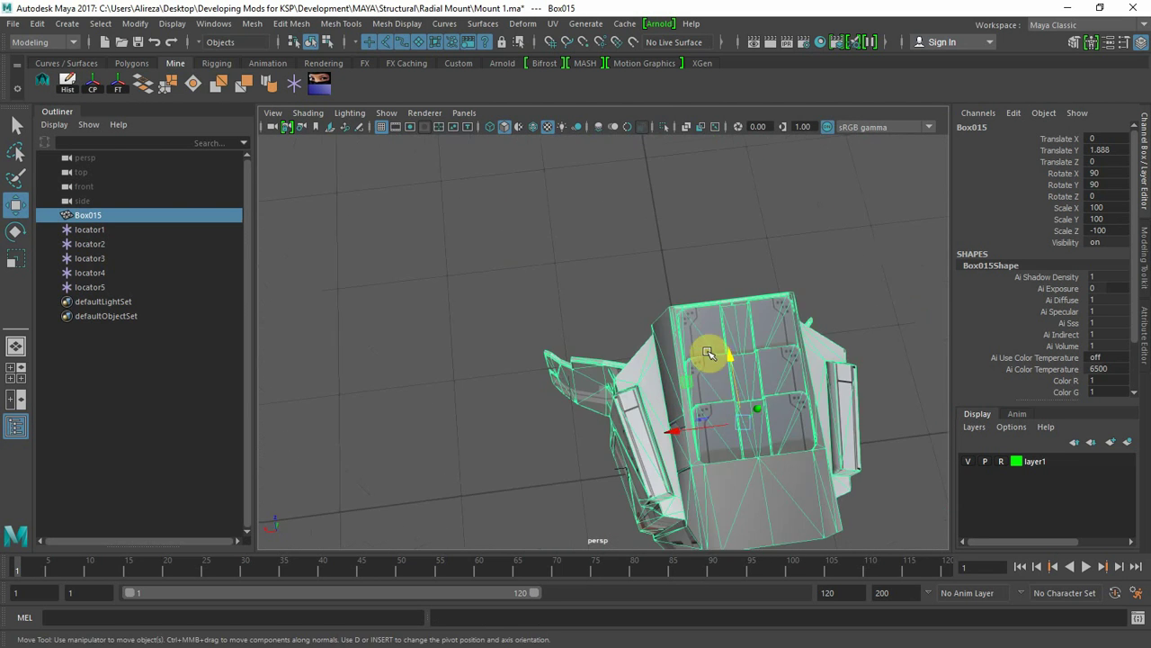
alt+middle_drag(709, 352, 555, 273)
alt+right_drag(558, 275, 675, 314)
mouse_move(650, 357)
alt+mouse_down()
mouse_move(624, 365)
mouse_move(629, 354)
alt+mouse_up()
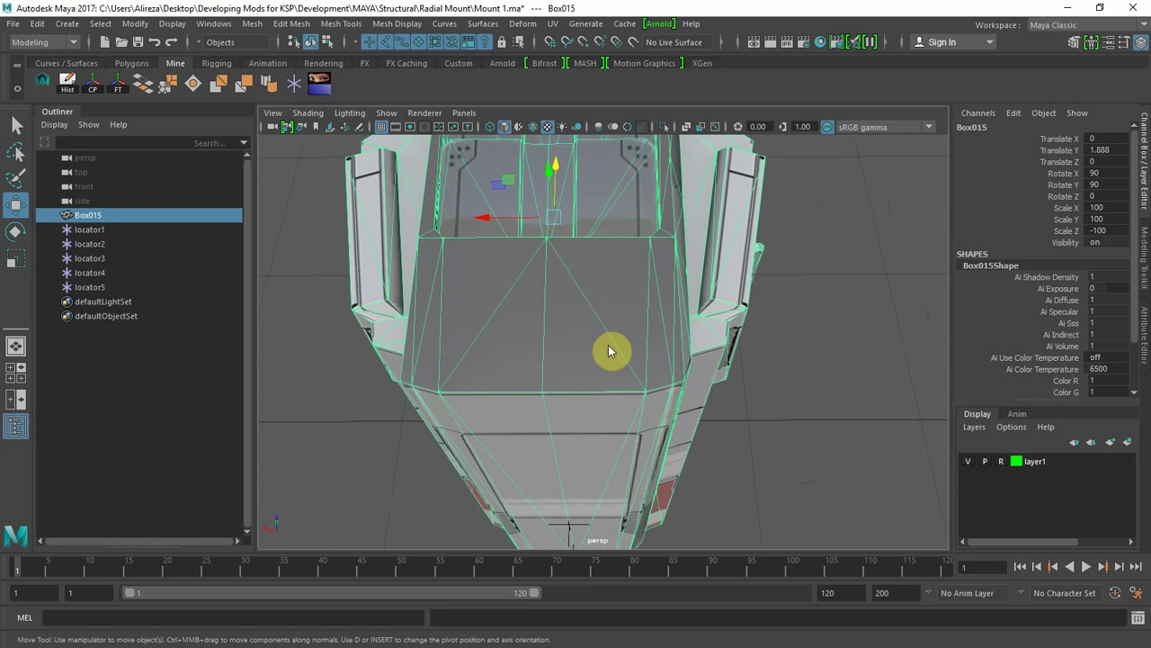
- Try to delete the diagonal edges on the flat panel adjoining the recessed plates
right_drag(609, 219, 569, 236)
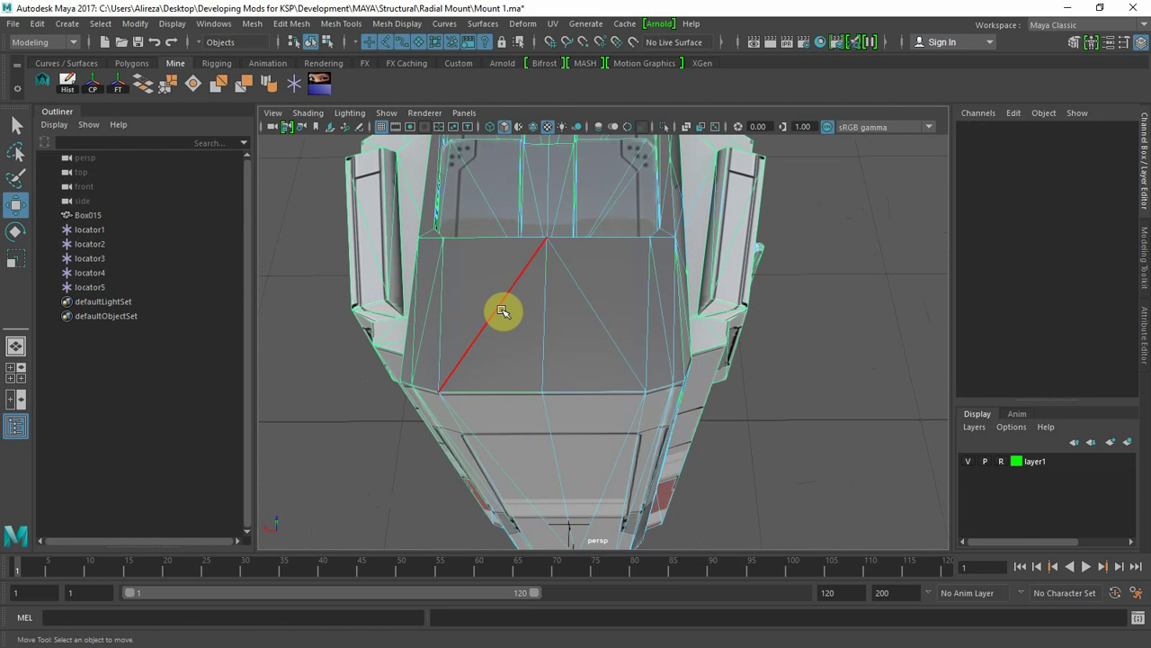
click(501, 313)
key(Delete)
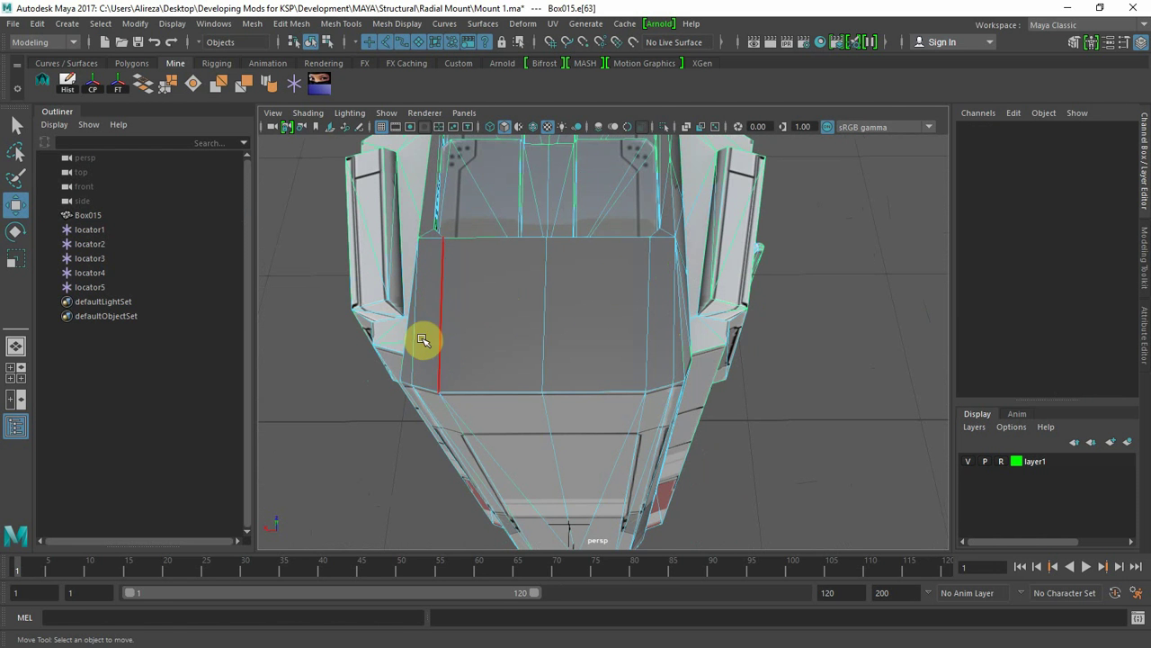
alt+drag(352, 385, 383, 387)
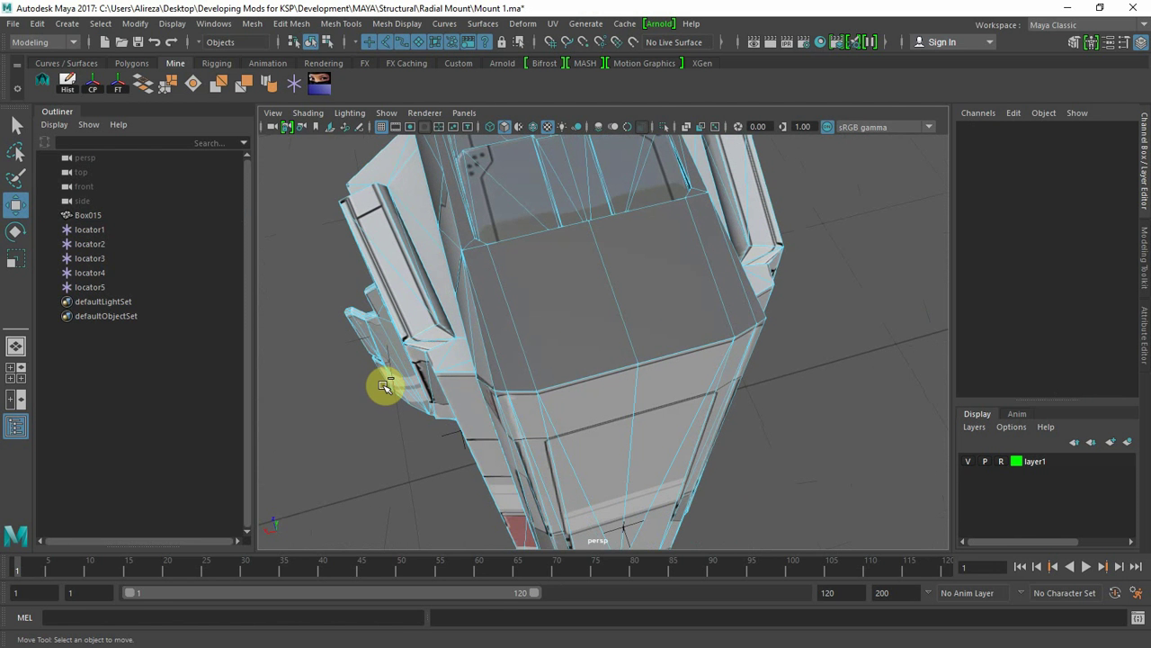
- Undo the deletions of the flat panel's diagonal edges
key(ctrl+z)
key(ctrl+z)
key(ctrl+z)
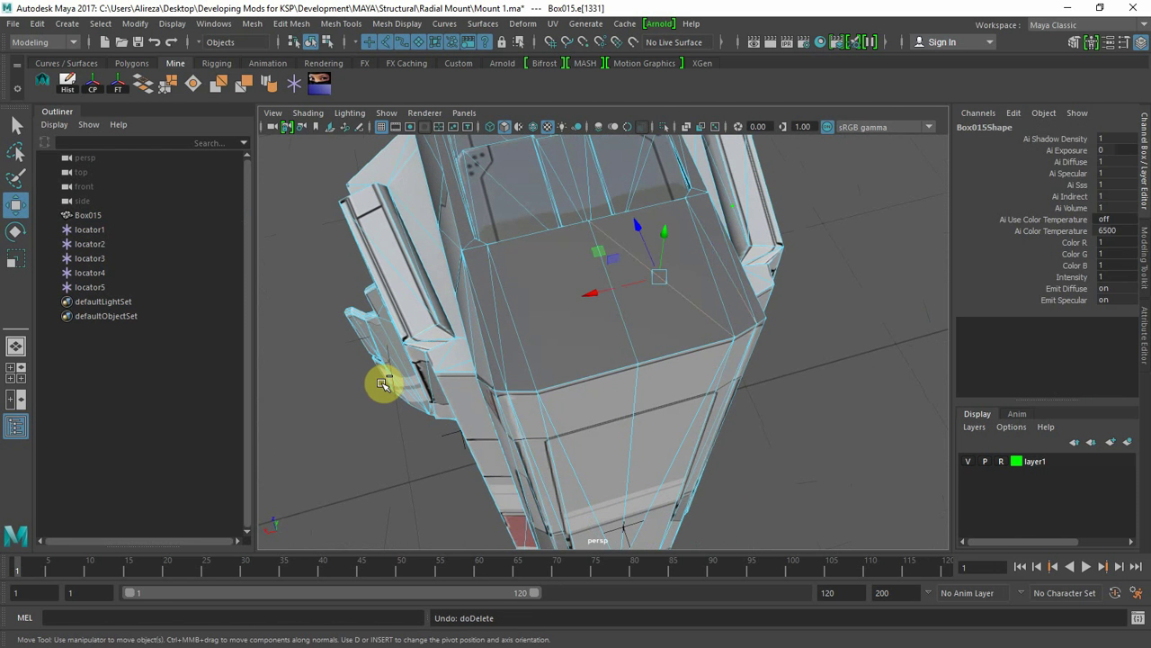
key(ctrl+z)
key(ctrl+z)
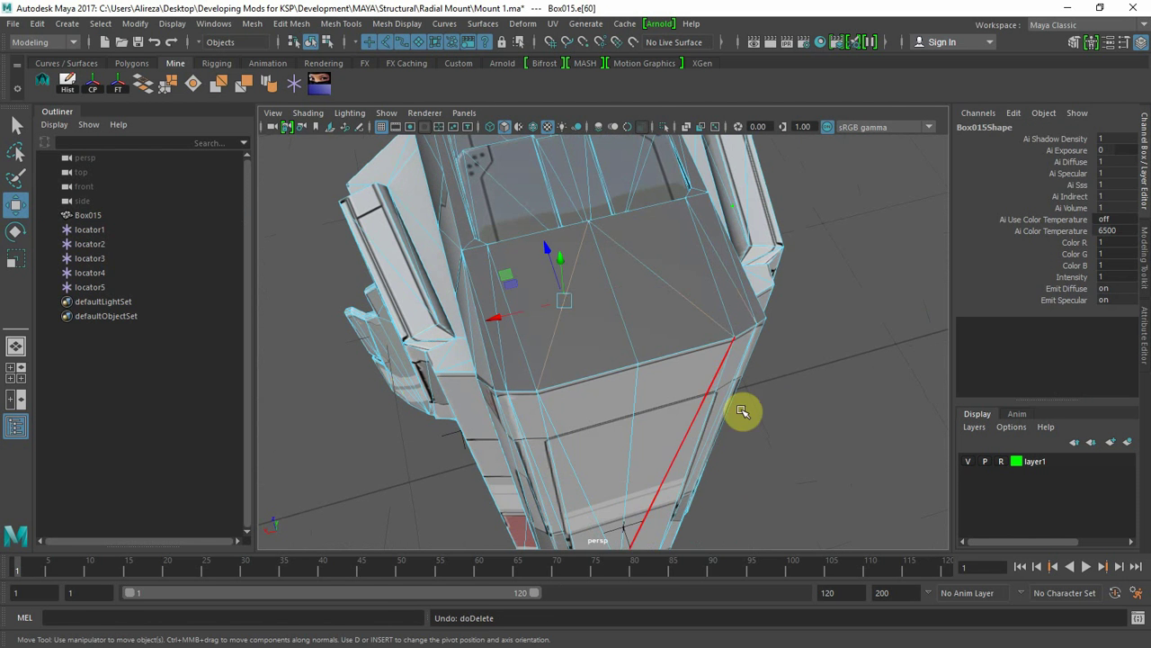
- Switch to face selection and select a triangular face on the flat panel next to the recessed plates
click(805, 407)
right_drag(645, 359, 644, 259)
click(645, 329)
alt+drag(645, 329, 666, 347)
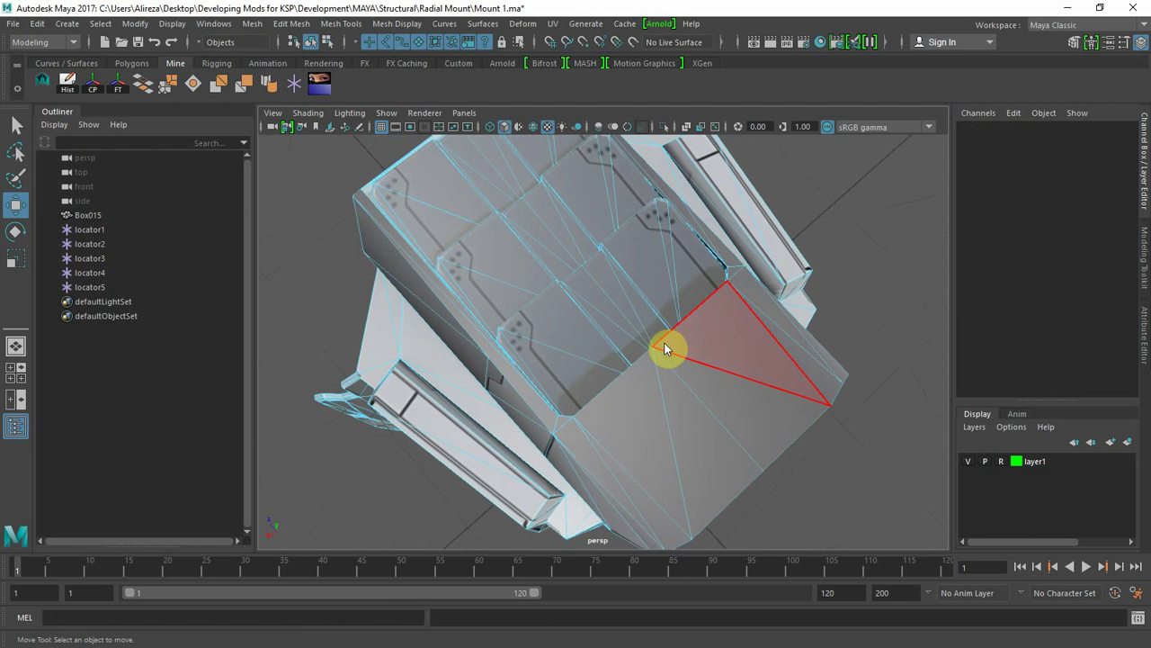
right_drag(665, 347, 663, 261)
click(825, 321)
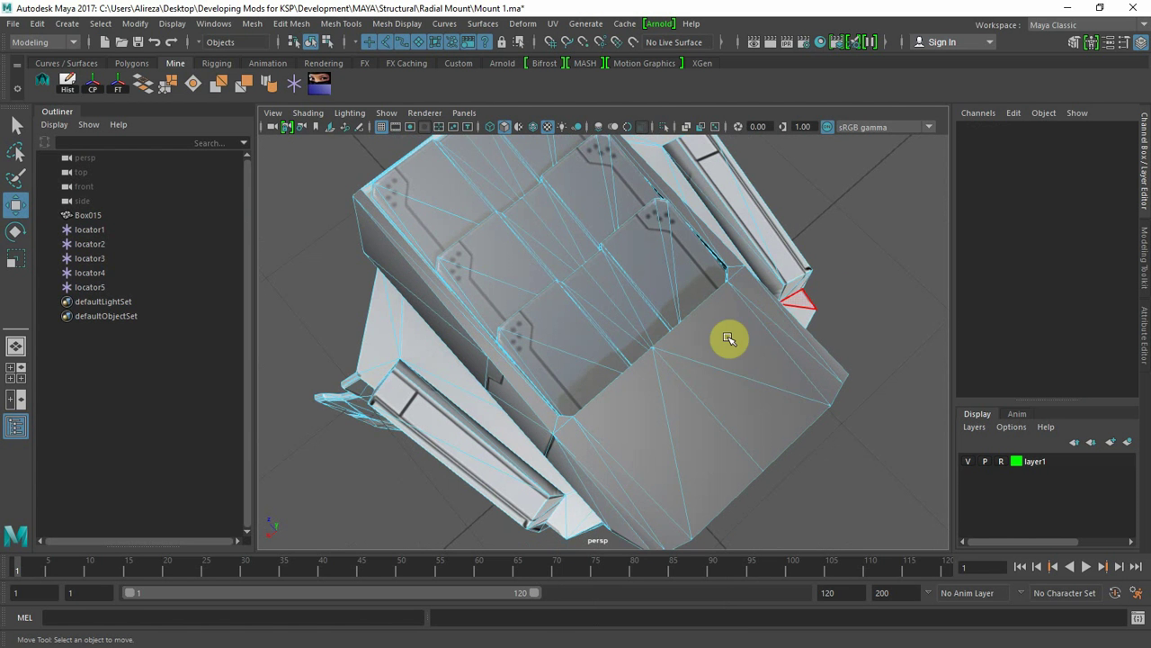
click(728, 341)
click(727, 342)
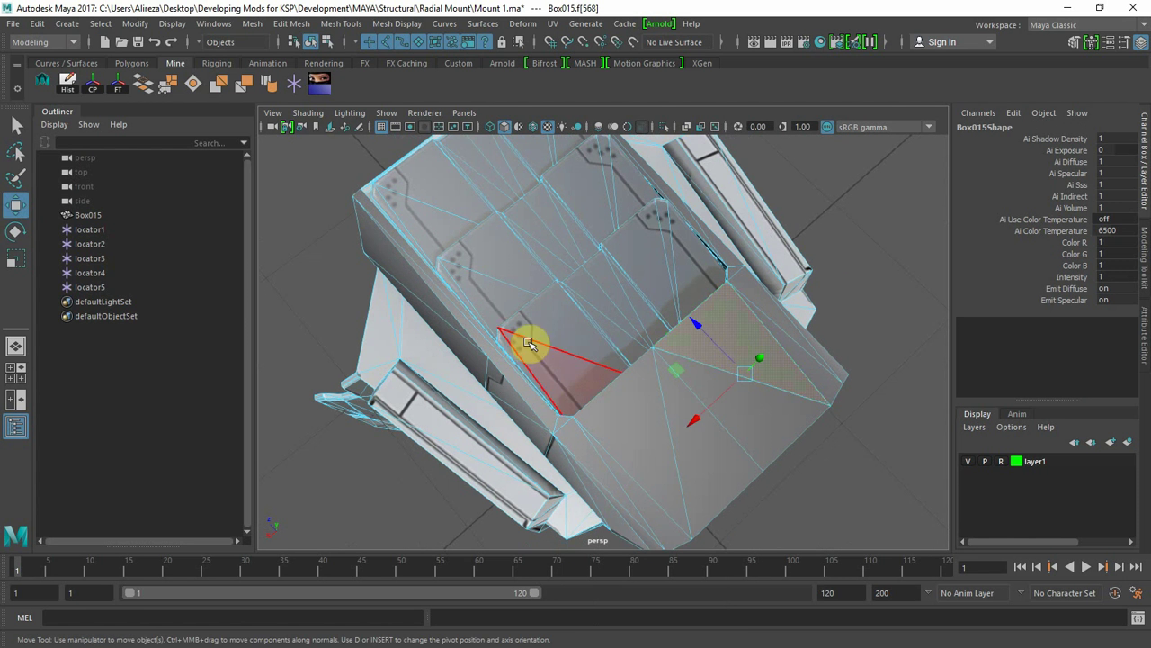
- Select a large triangular face on the corner recessed plate and grow the face selection twice
alt+drag(527, 341, 740, 347)
alt+drag(663, 363, 636, 393)
alt+right_drag(636, 393, 777, 406)
click(489, 226)
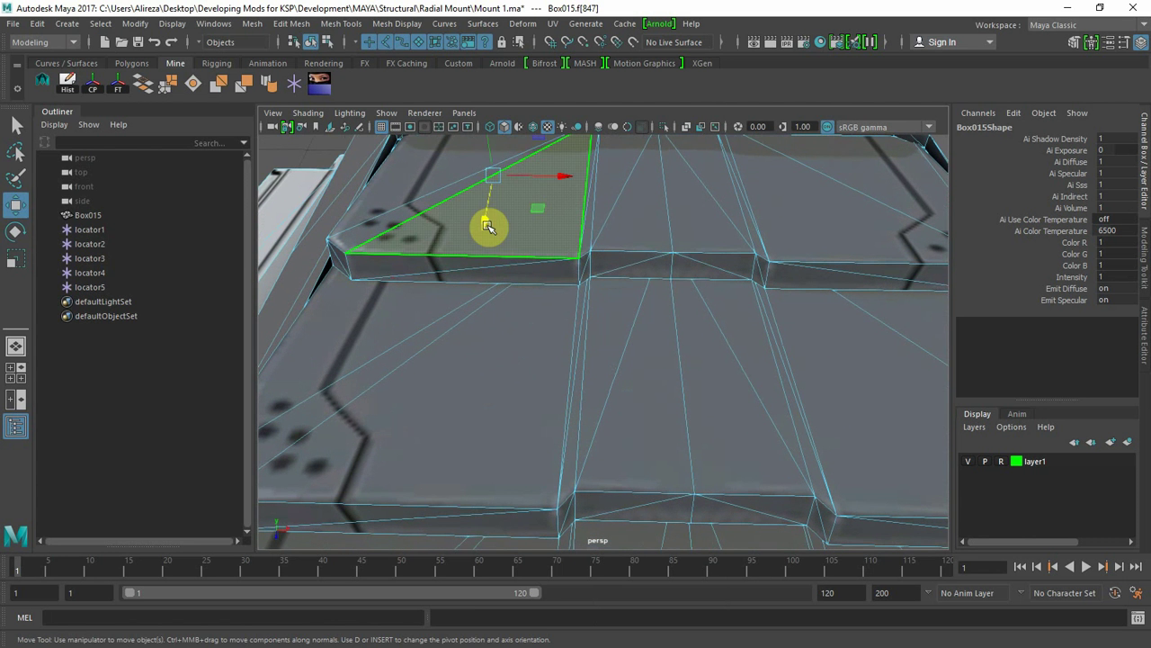
click(100, 23)
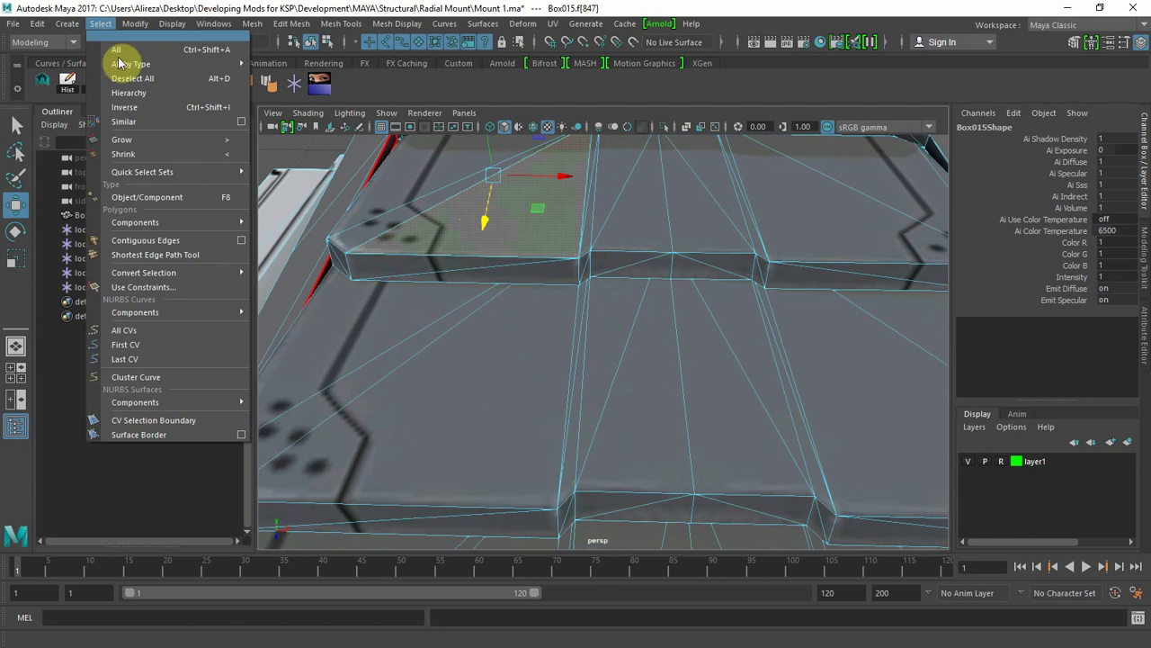
click(194, 140)
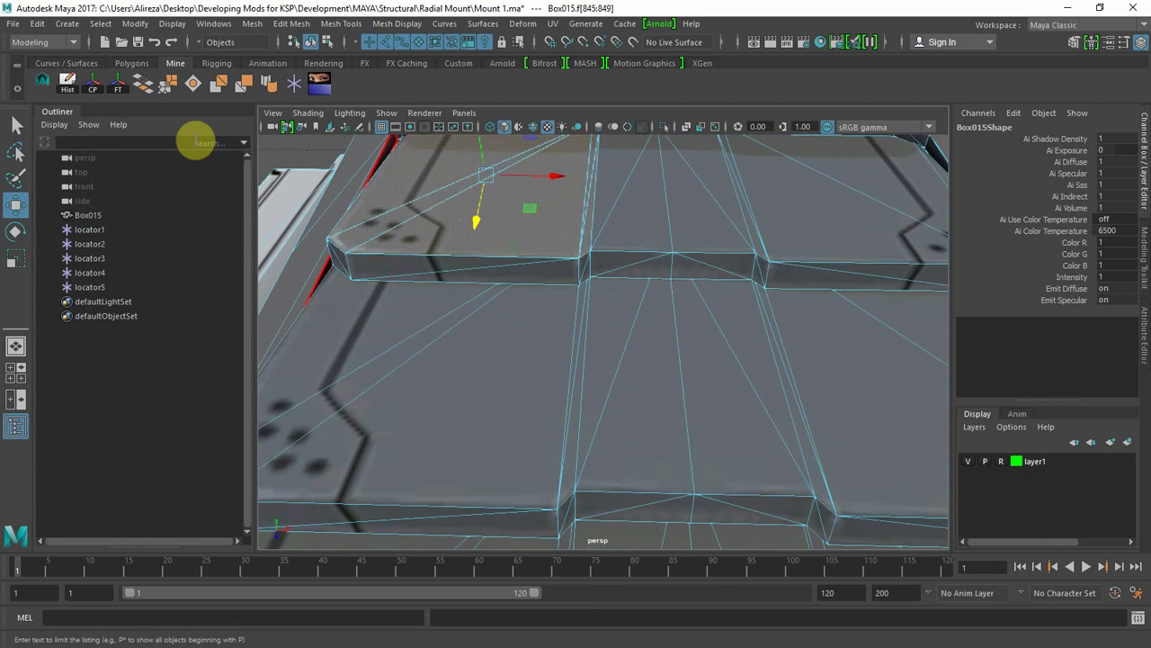
scroll(438, 193, down, 10)
scroll(437, 196, up, 3)
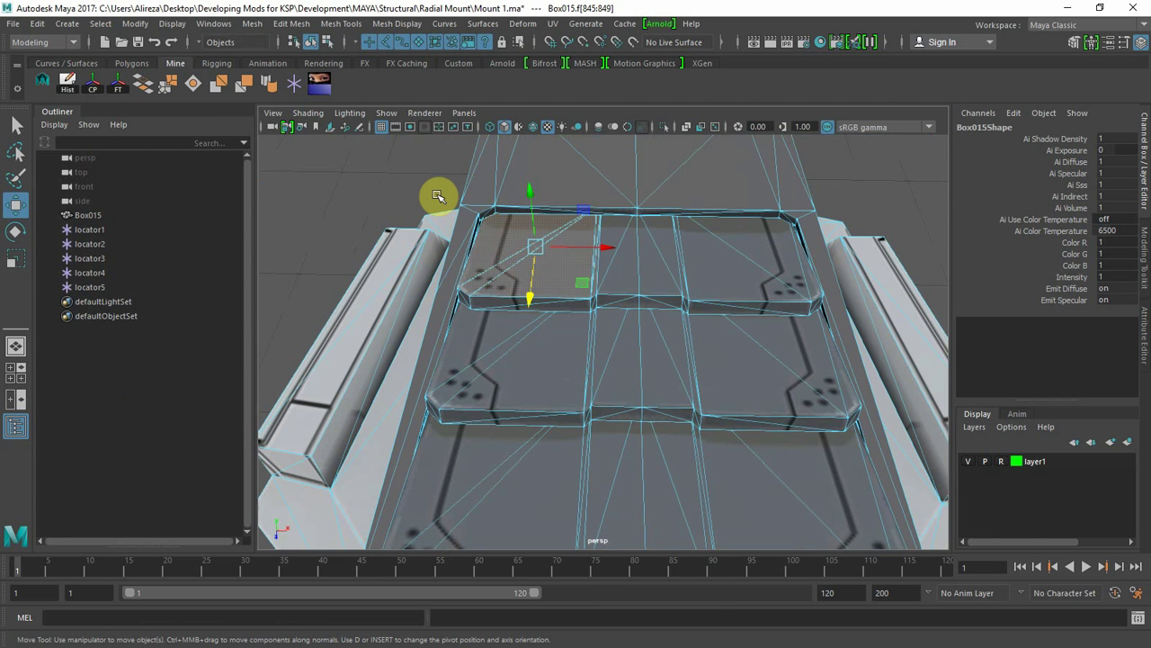
key(shift+period)
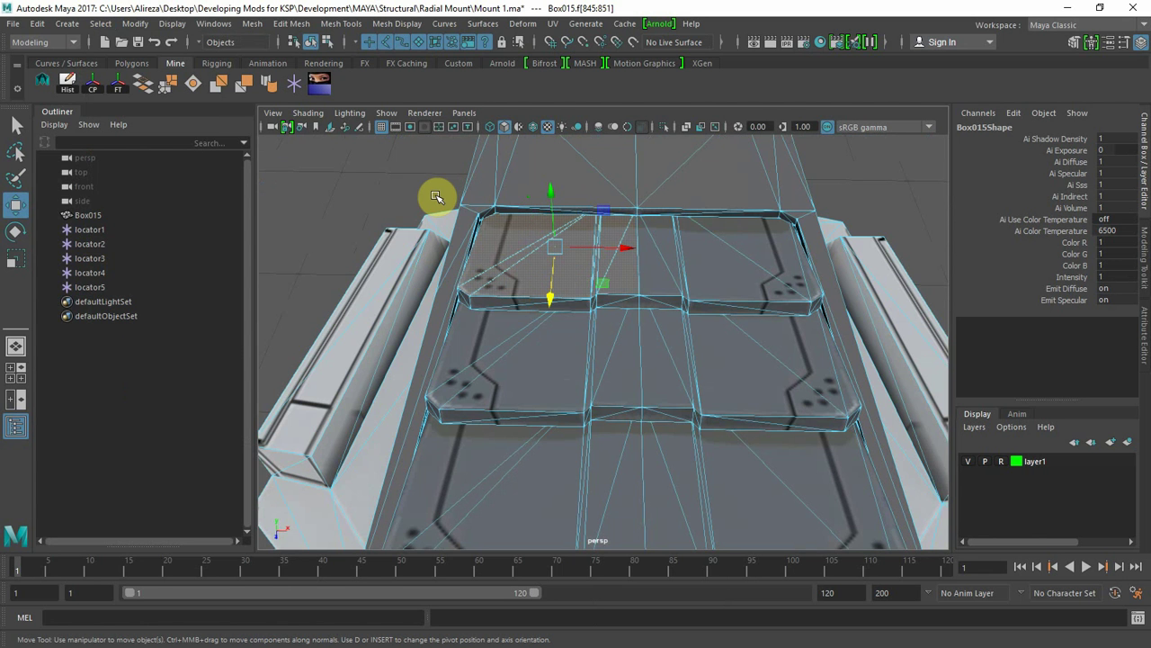
- Reselect the single corner-plate face and try converting the selection to contained faces and to its UV shell
click(518, 247)
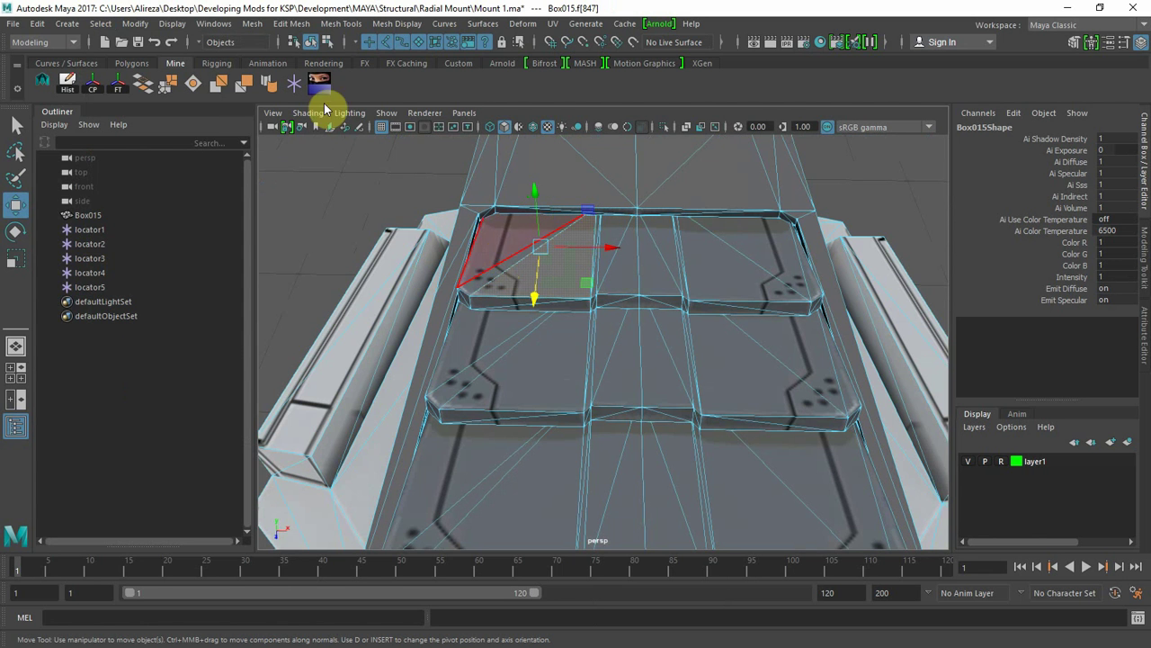
click(100, 24)
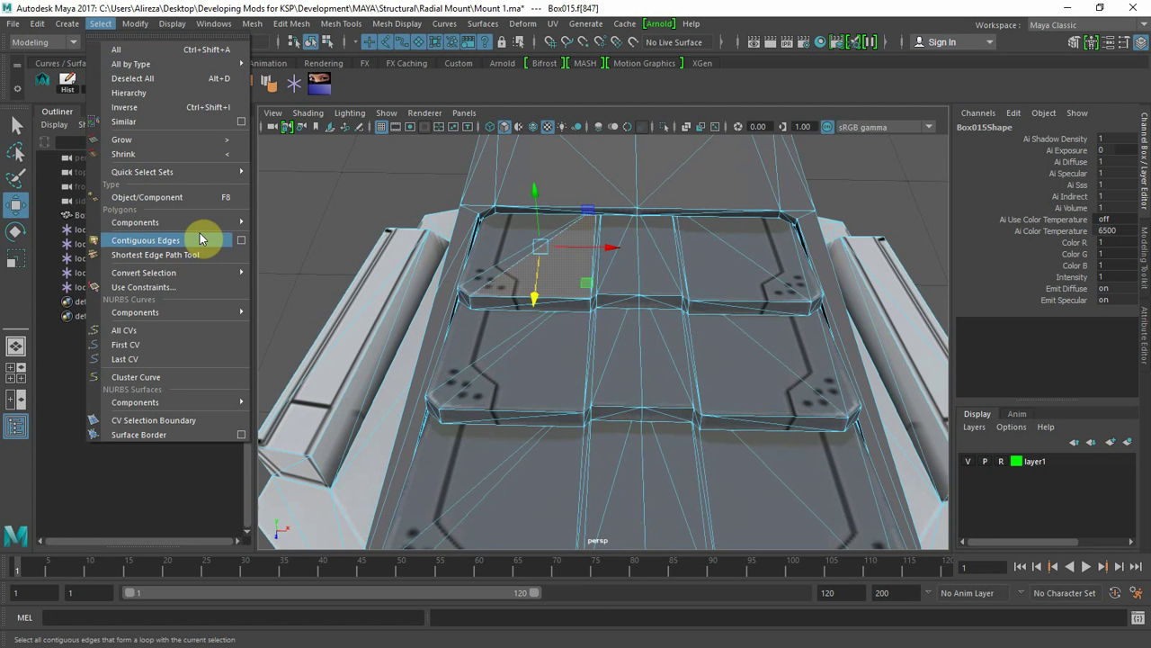
mouse_move(210, 274)
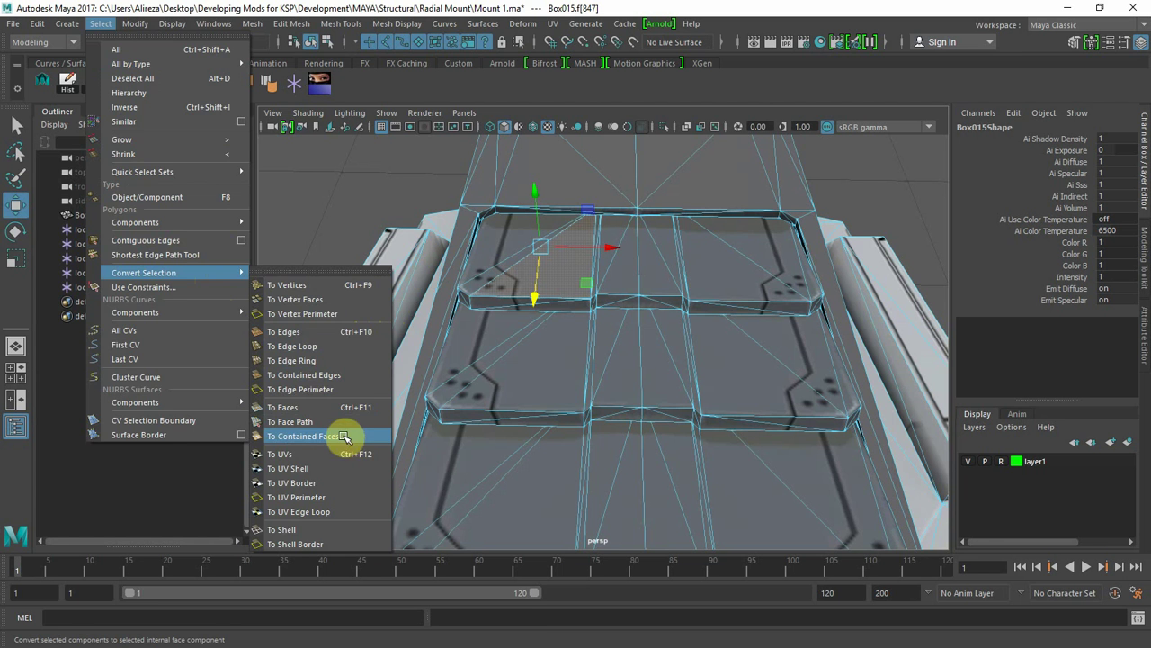
click(344, 435)
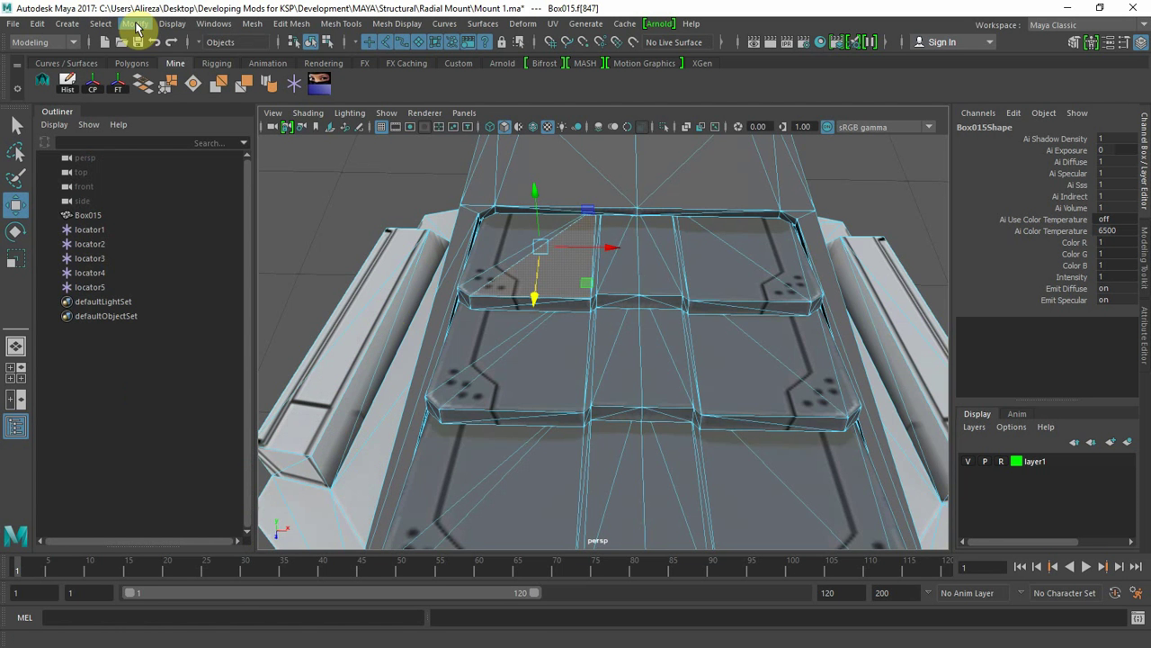
click(111, 24)
mouse_move(236, 315)
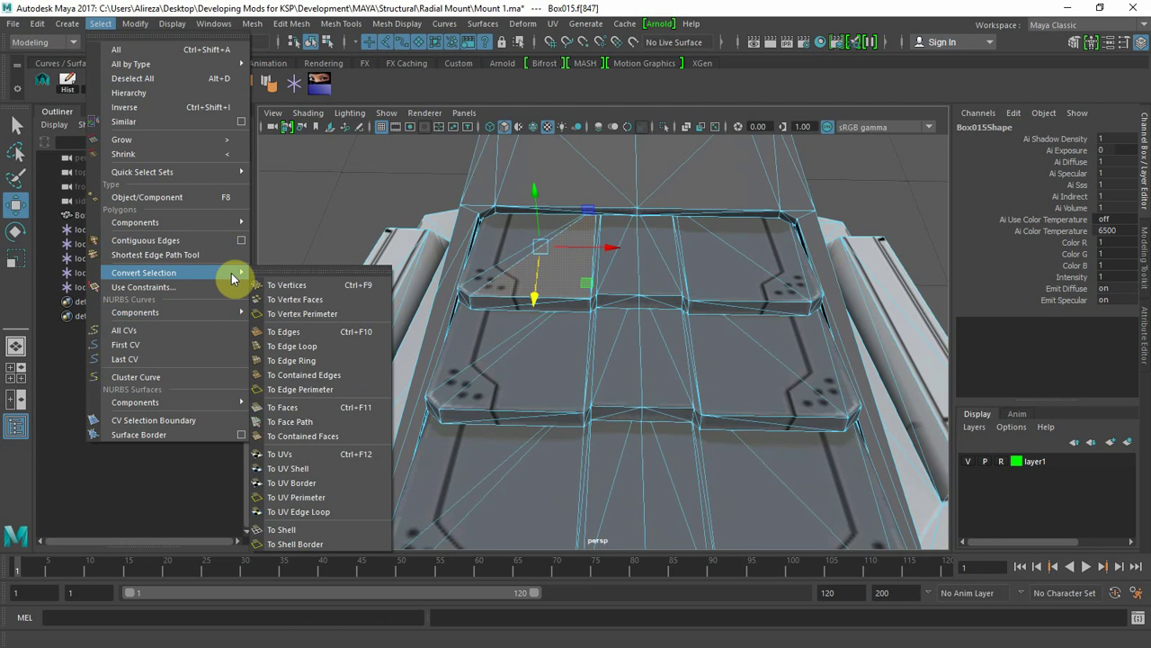
click(302, 466)
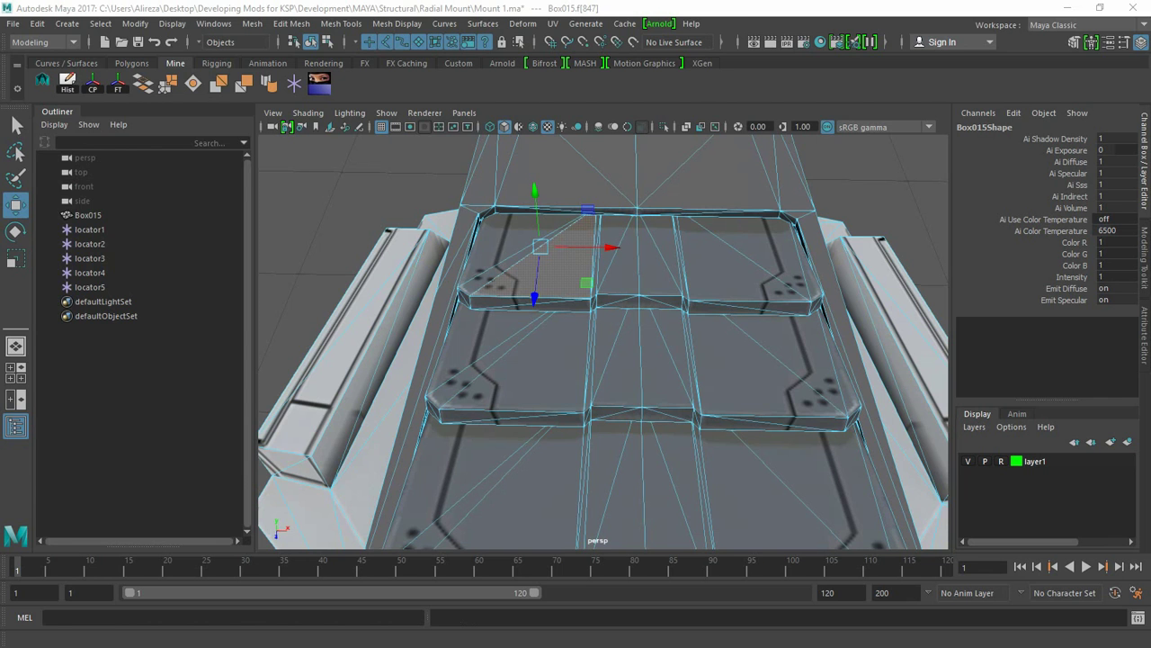
- In the UV Editor, select all faces of the small recessed-plate shell and deselect the large overlapping faces
drag(0, 8, 476, 0)
scroll(280, 466, down, 3)
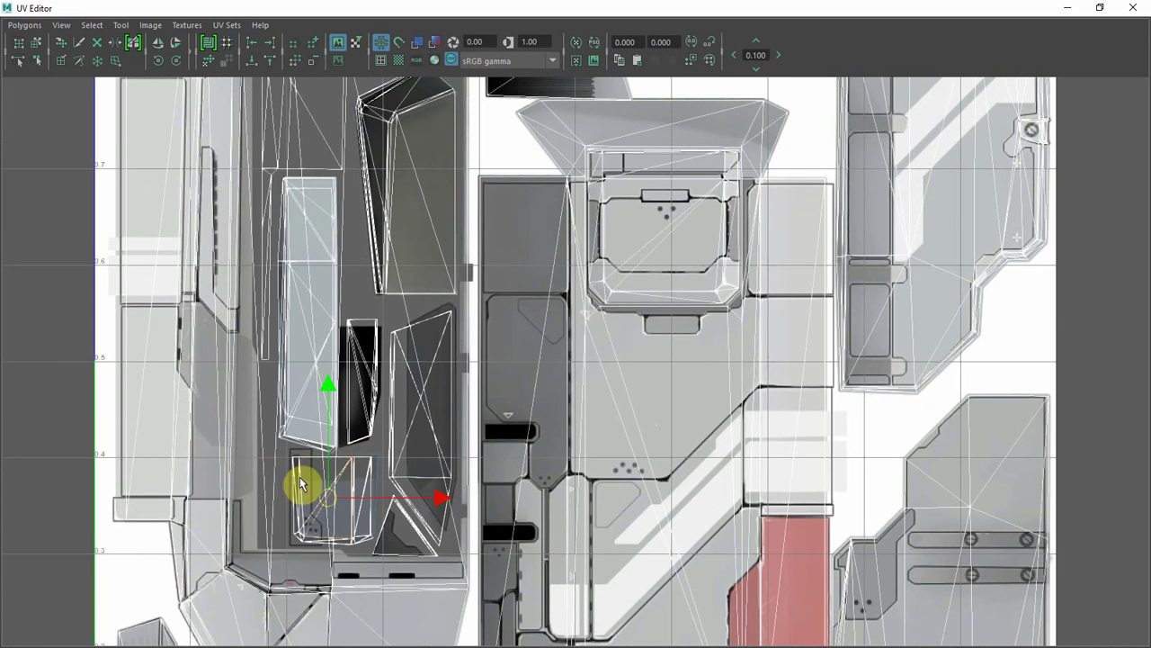
right_click(324, 514)
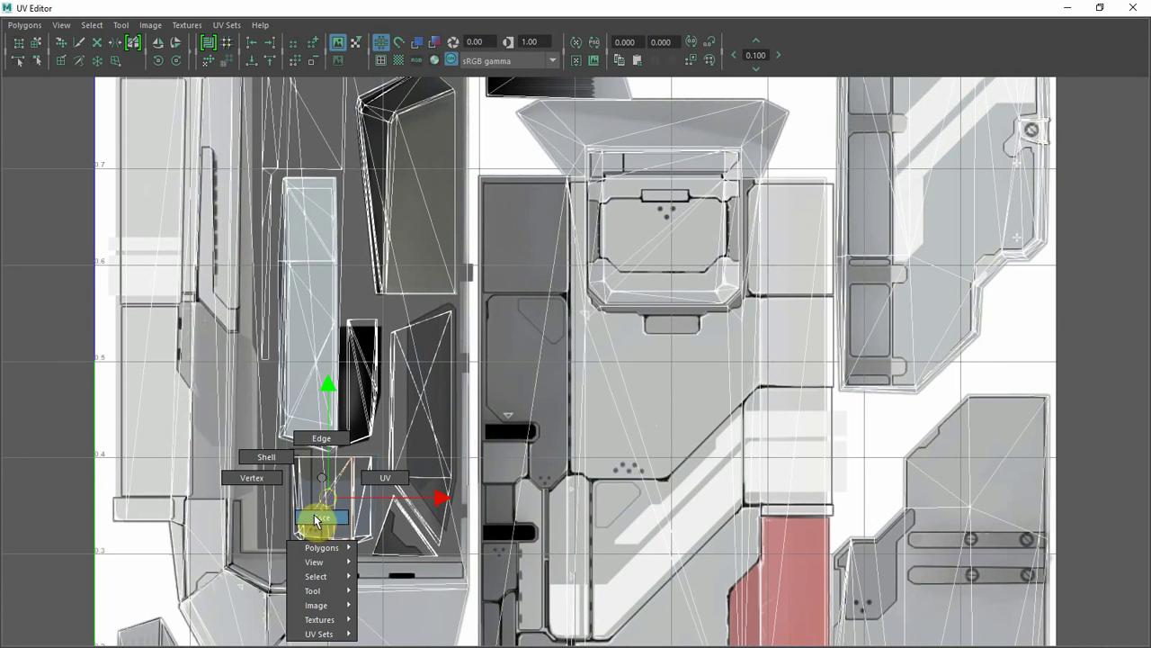
click(316, 518)
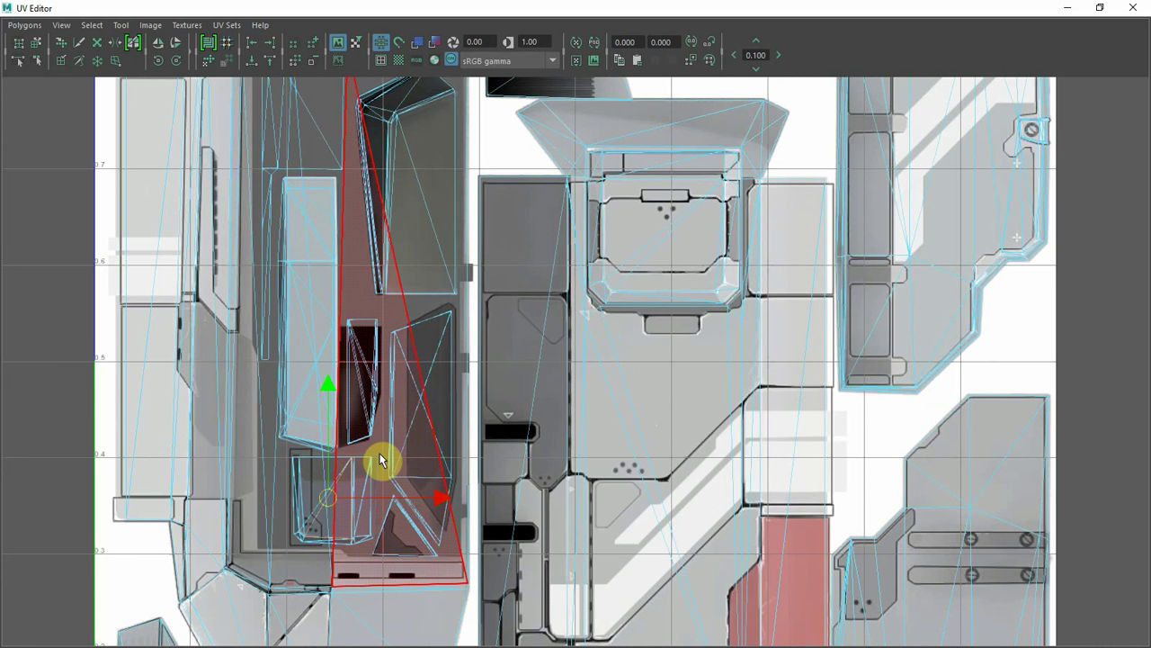
click(286, 550)
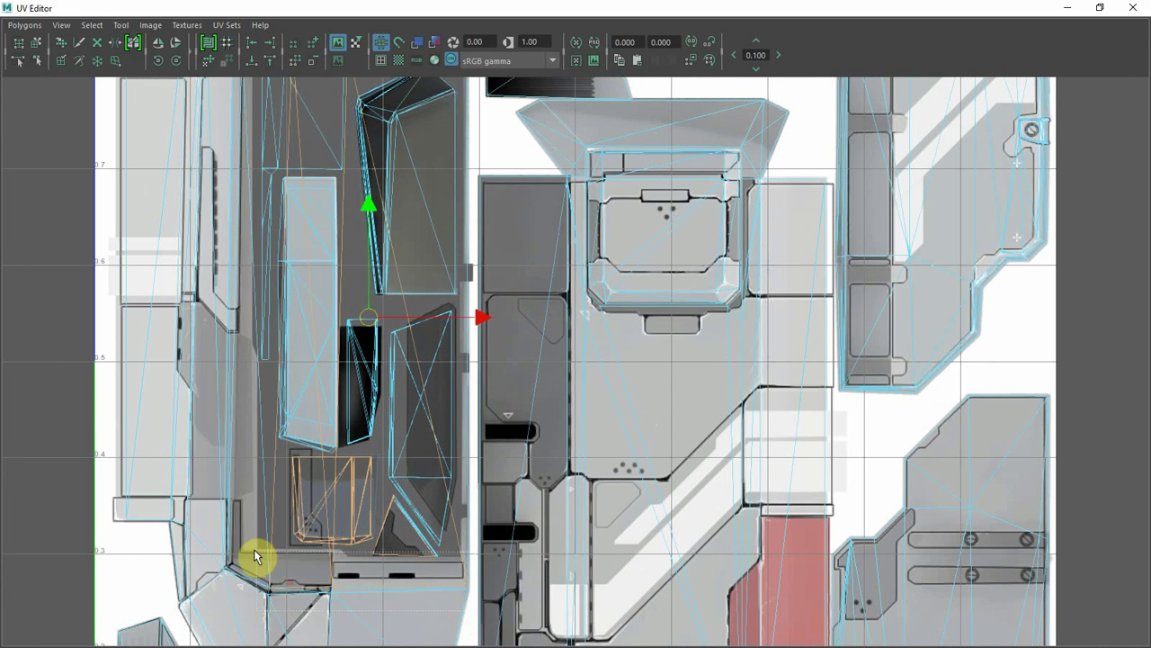
ctrl+drag(255, 550, 253, 548)
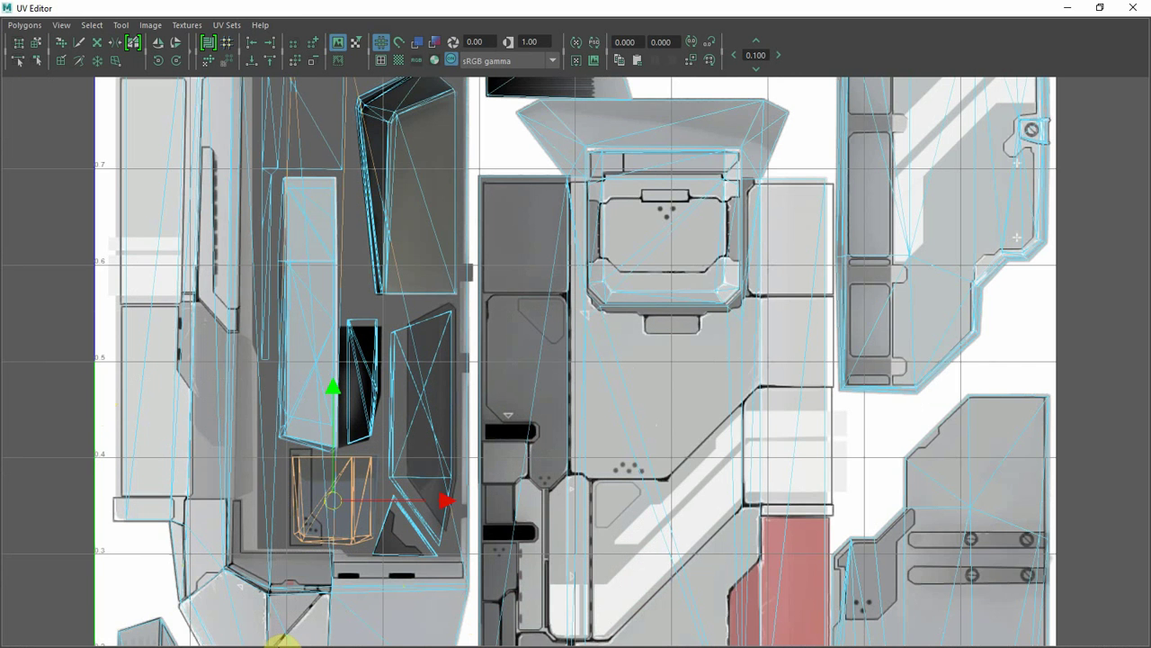
drag(670, 14, 0, 18)
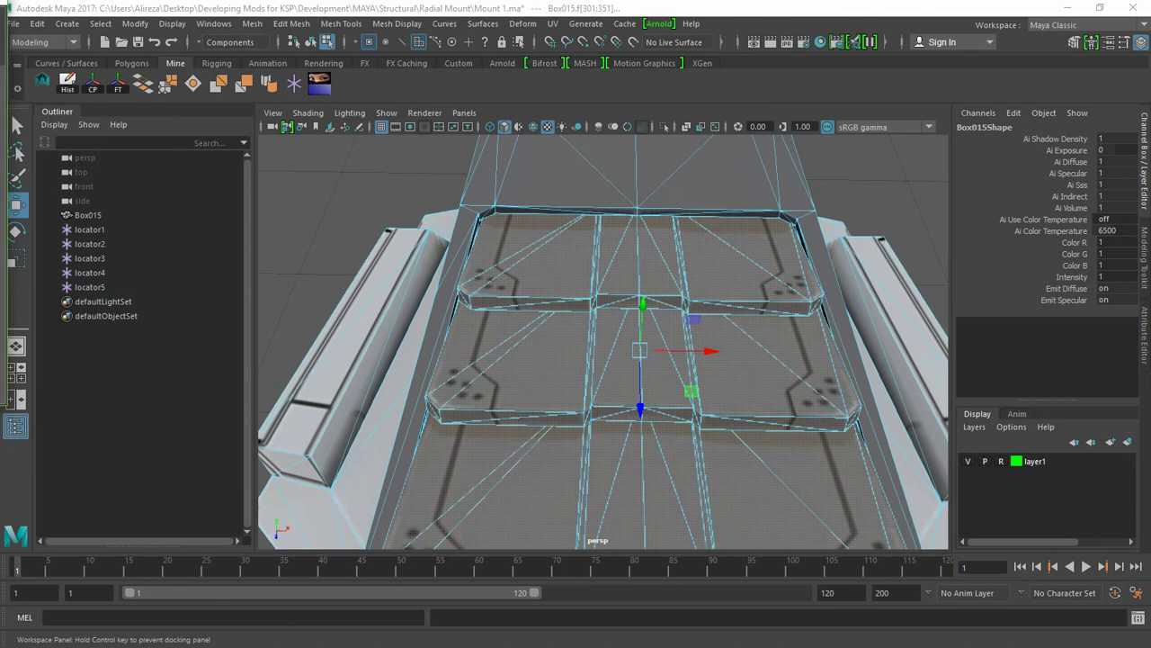
- Switch the viewport to wireframe display and examine the selected recessed-plate faces from several angles
alt+right_drag(683, 343, 686, 344)
alt+drag(686, 342, 495, 381)
alt+right_drag(495, 380, 617, 399)
alt+drag(617, 398, 739, 399)
key(4)
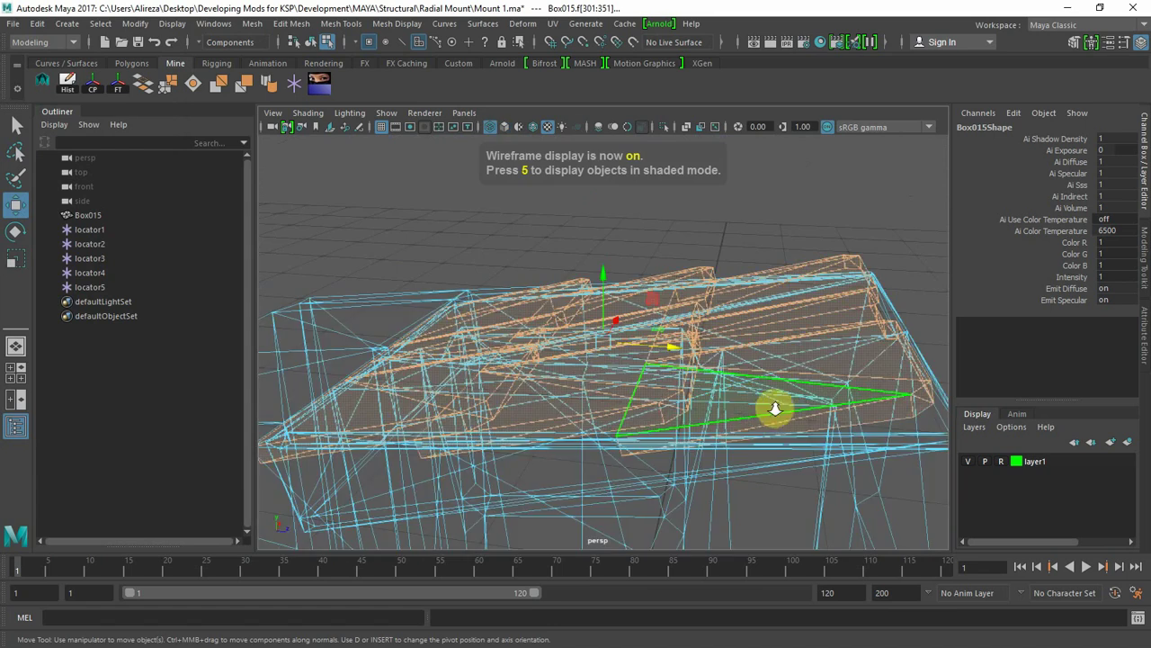
alt+right_drag(770, 404, 765, 321)
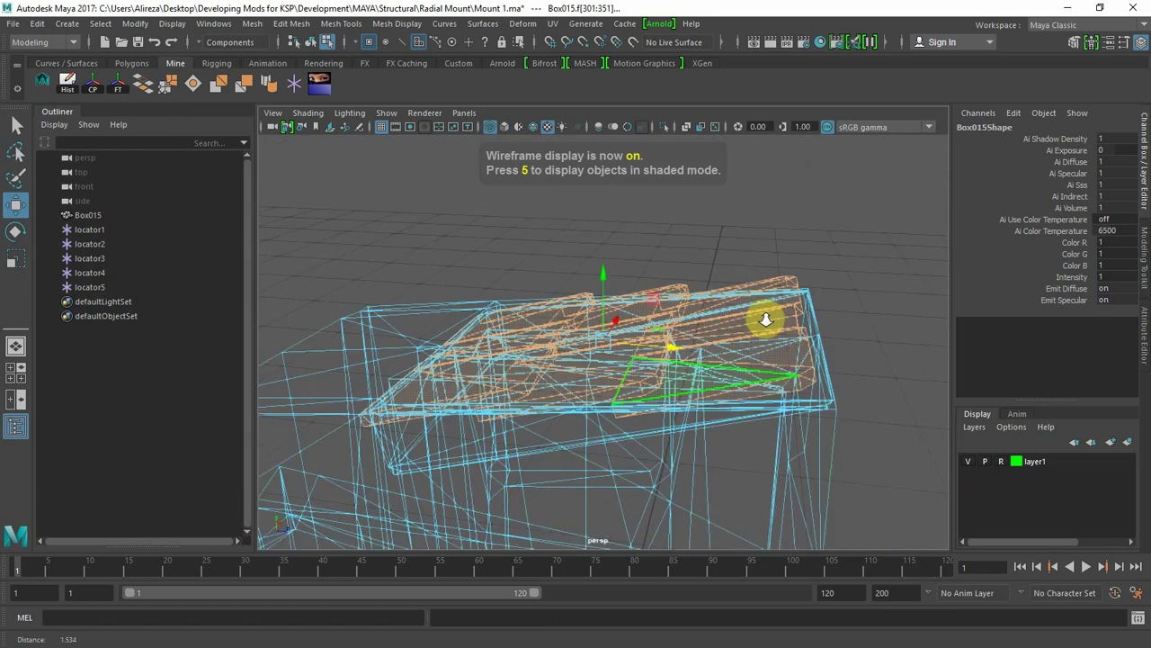
alt+drag(651, 341, 478, 401)
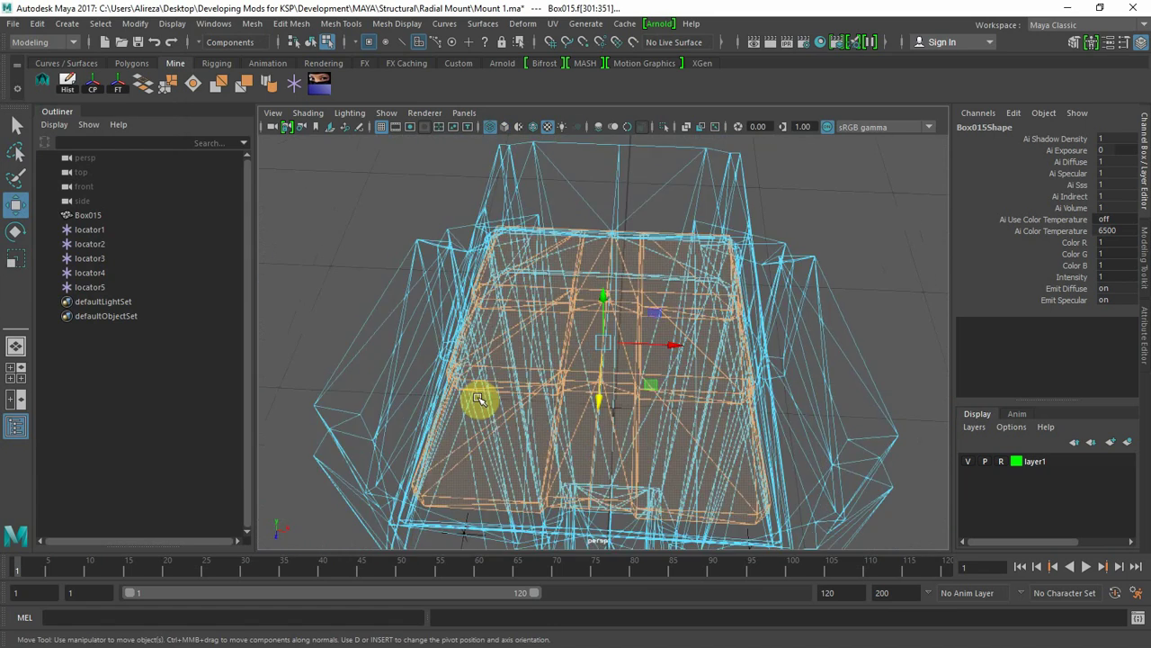
- Switch the viewport to textured shading, separate Box015 into individual surfaces and expand its group to view the resulting pieces
key(6)
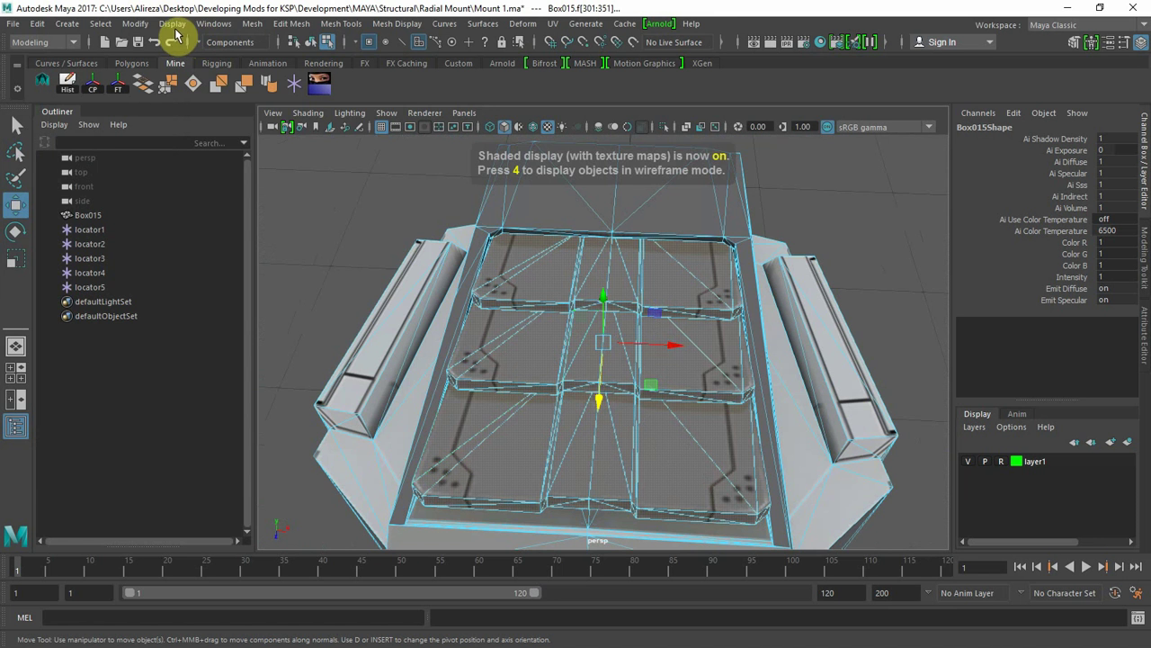
click(249, 26)
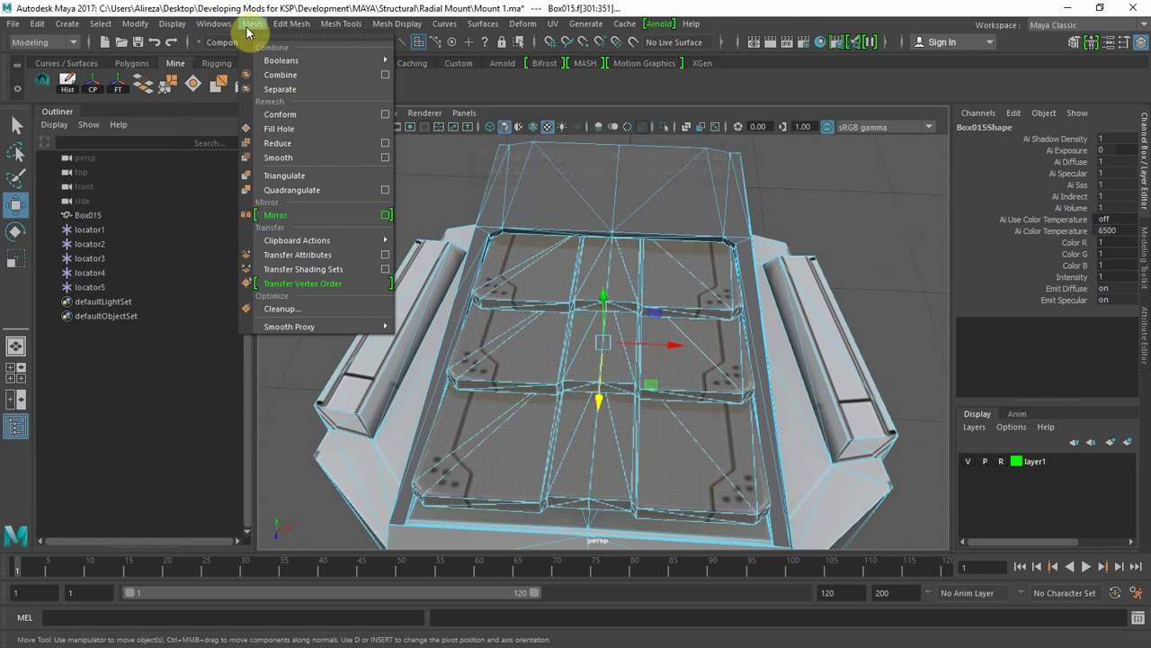
click(293, 90)
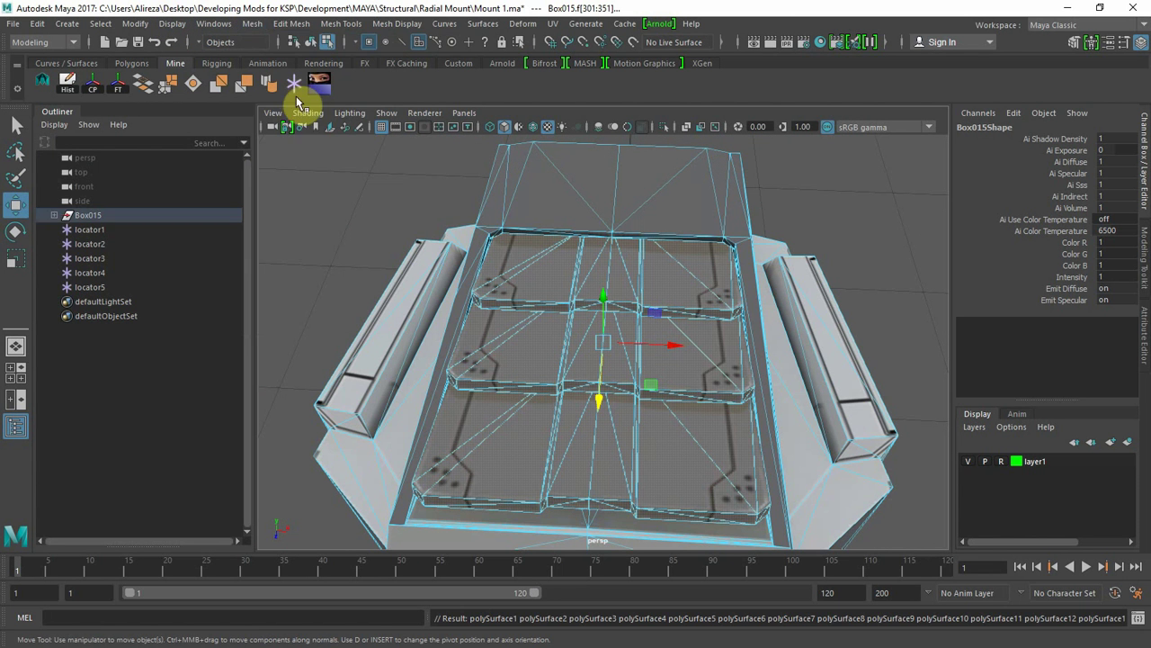
click(54, 216)
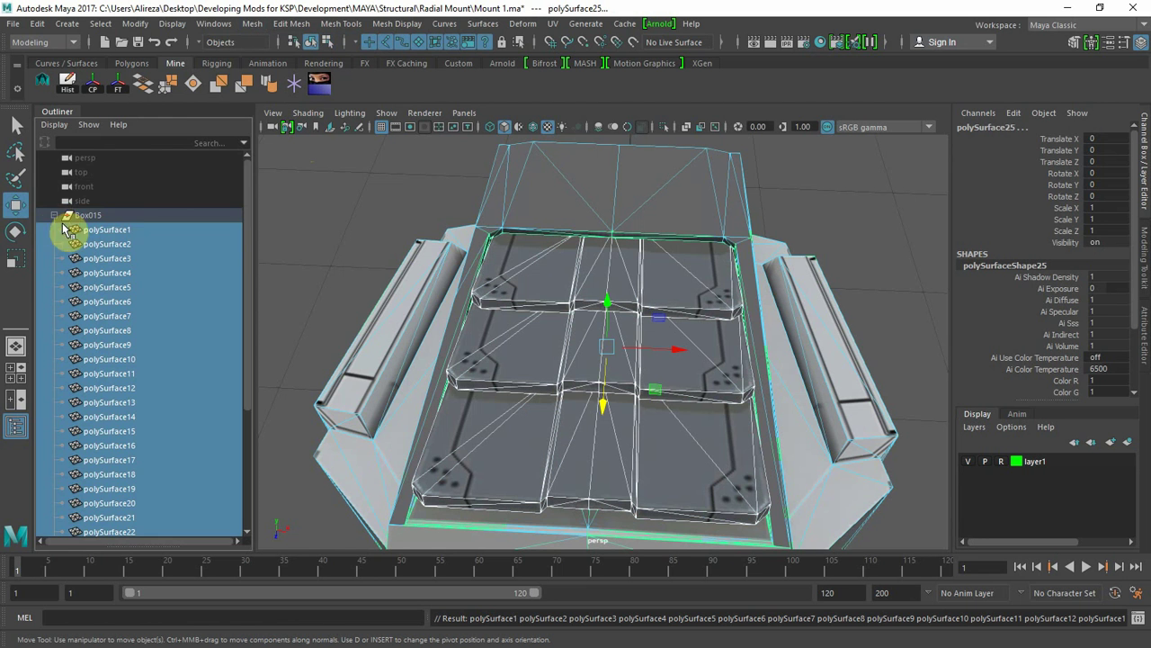
scroll(148, 239, down, 4)
scroll(148, 238, up, 4)
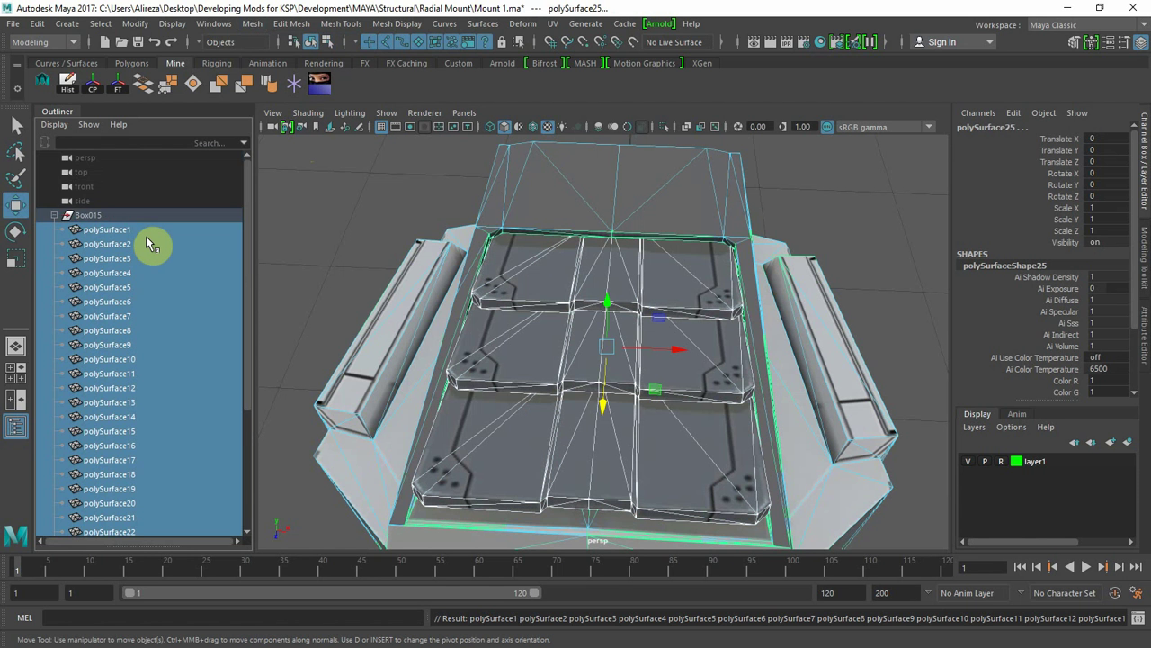
scroll(149, 239, down, 4)
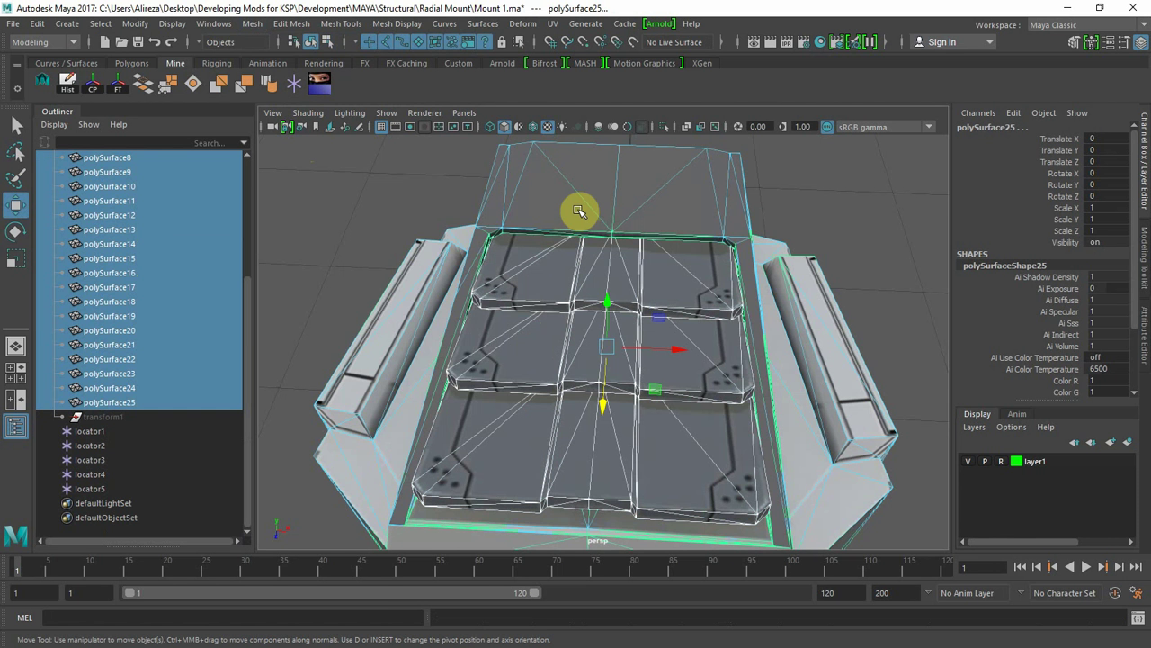
- Delete the construction history of all the separated surfaces, then remove the main body, polySurface25, from the selection
ctrl+click(578, 210)
alt+right_drag(589, 306, 270, 328)
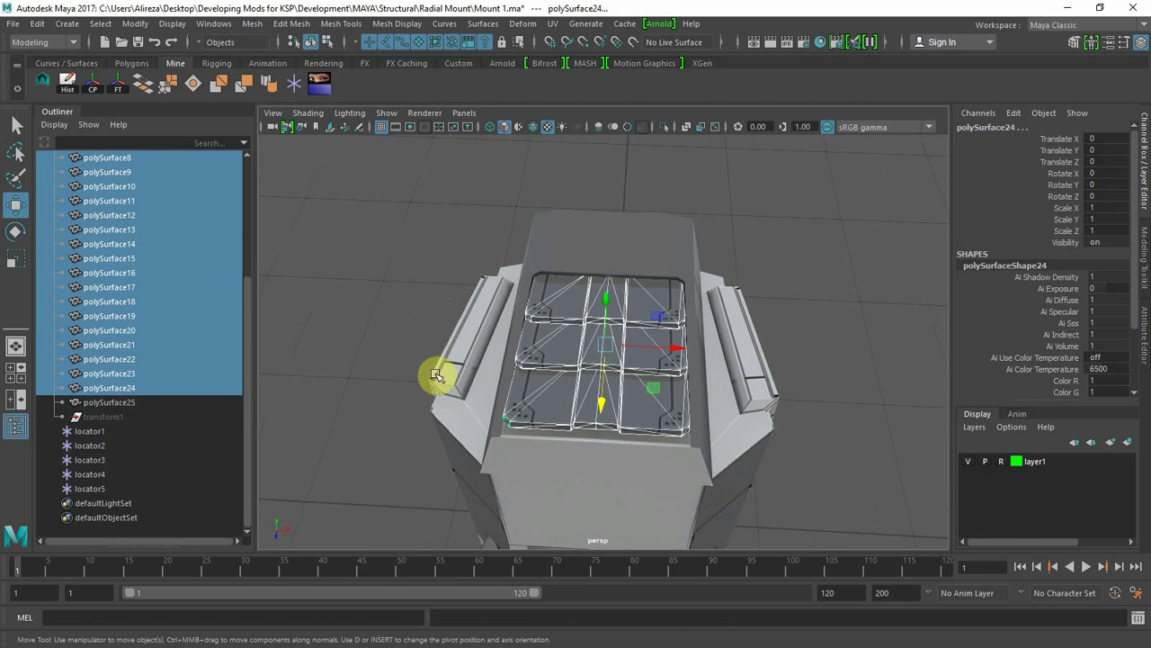
alt+drag(435, 374, 612, 338)
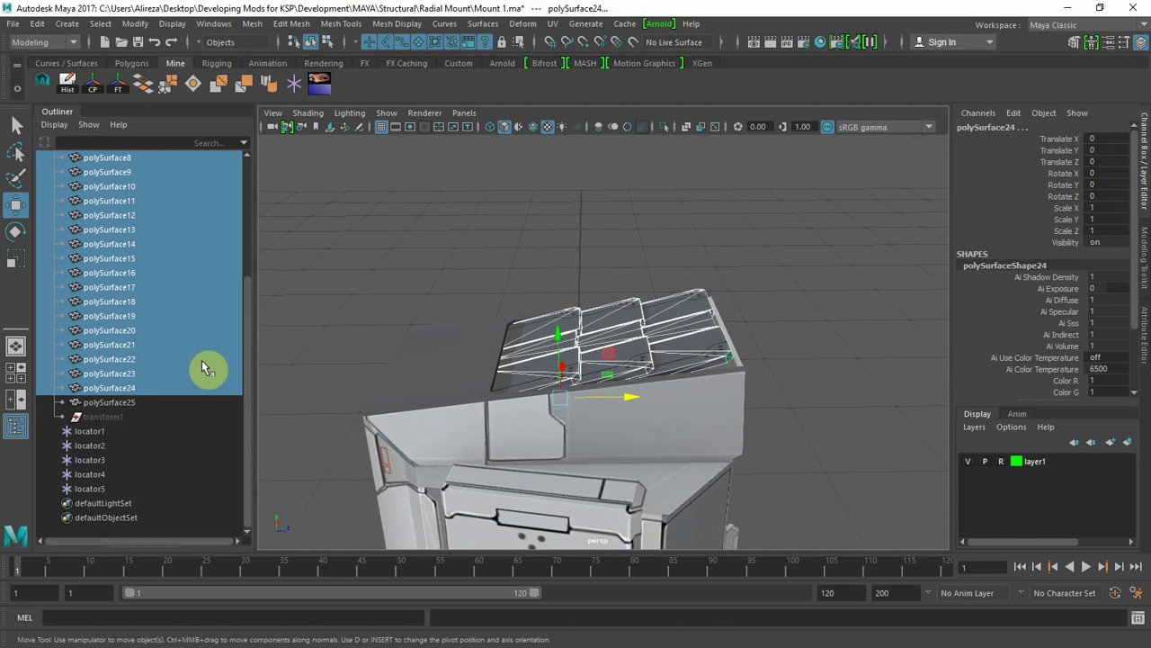
ctrl+click(108, 402)
click(68, 81)
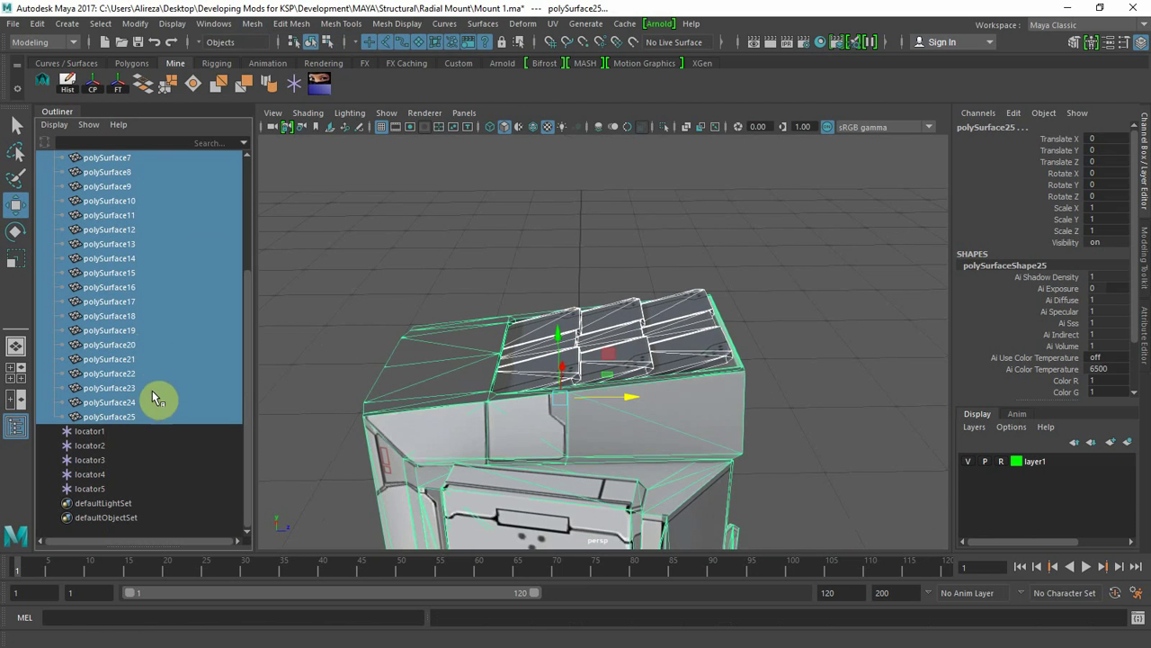
ctrl+click(139, 418)
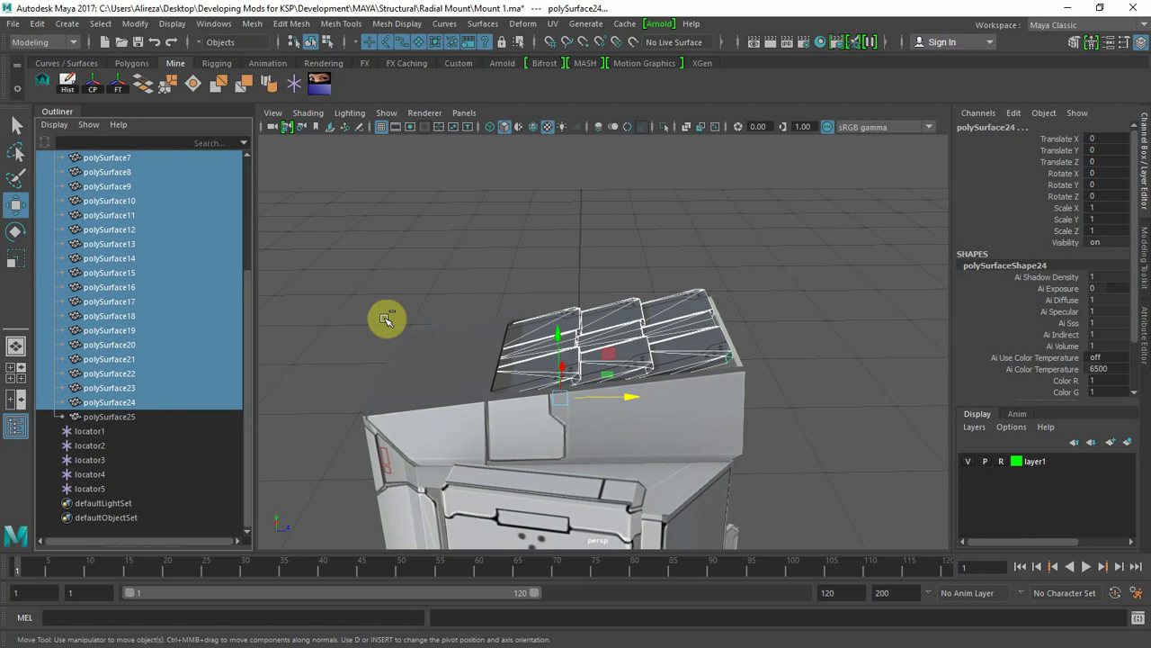
- Turn off the visibility of polySurface25 so that only the overlapping plates are shown, and clear the selection
click(145, 417)
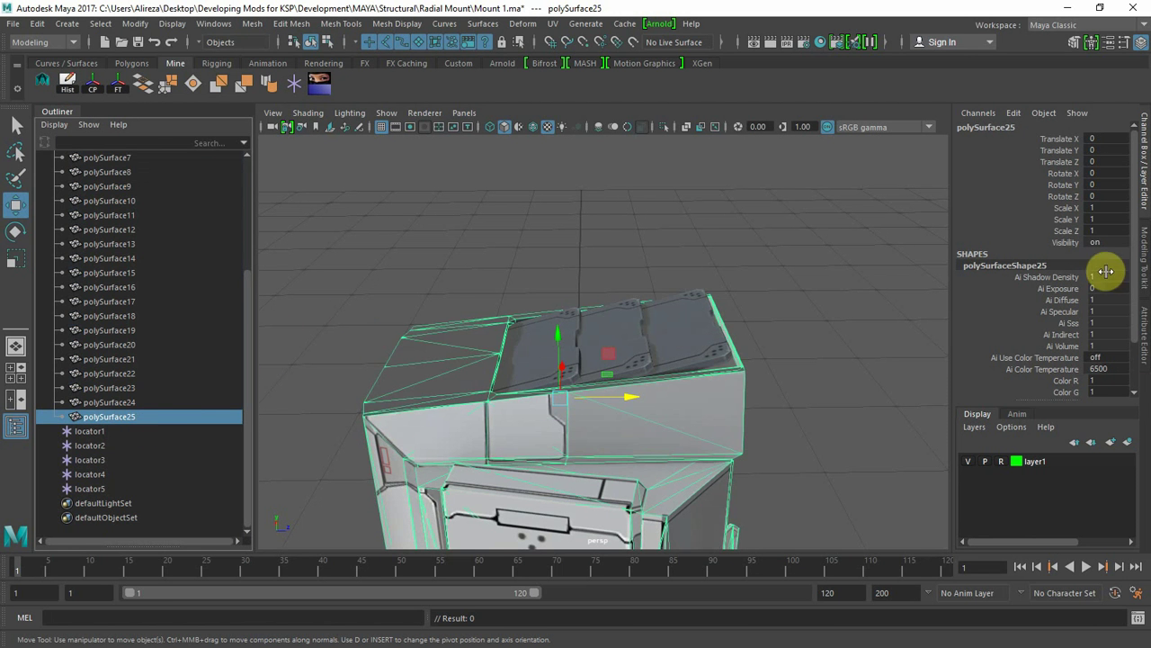
text(0)
key(Return)
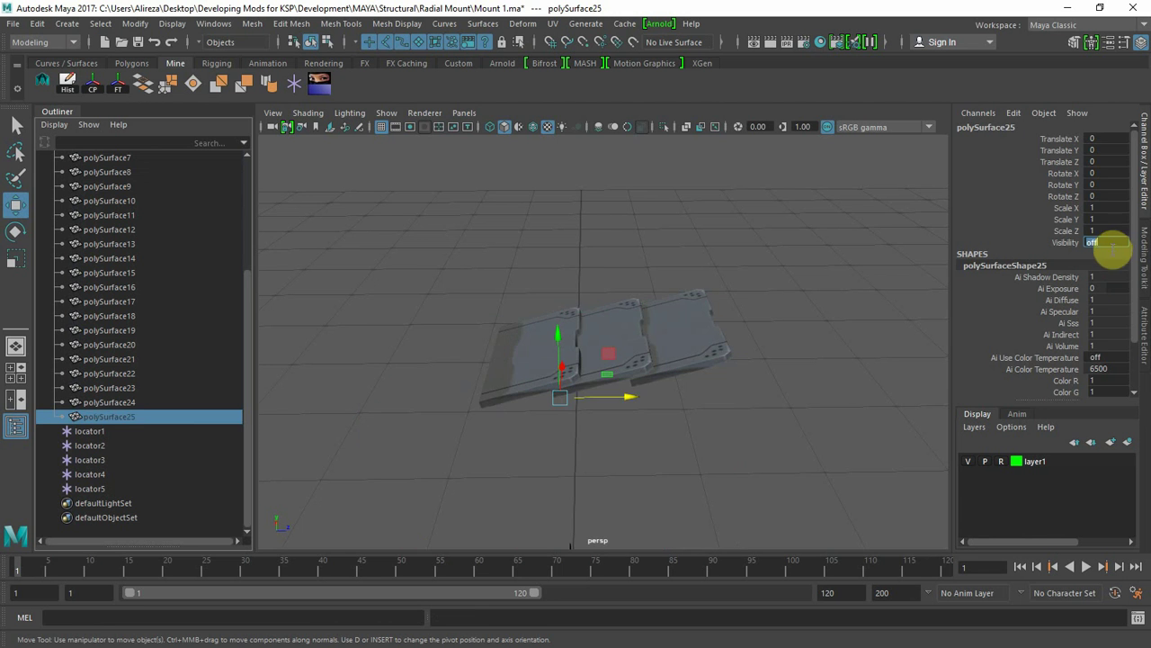
click(598, 431)
scroll(739, 432, up, 4)
alt+drag(715, 451, 689, 436)
scroll(165, 269, up, 4)
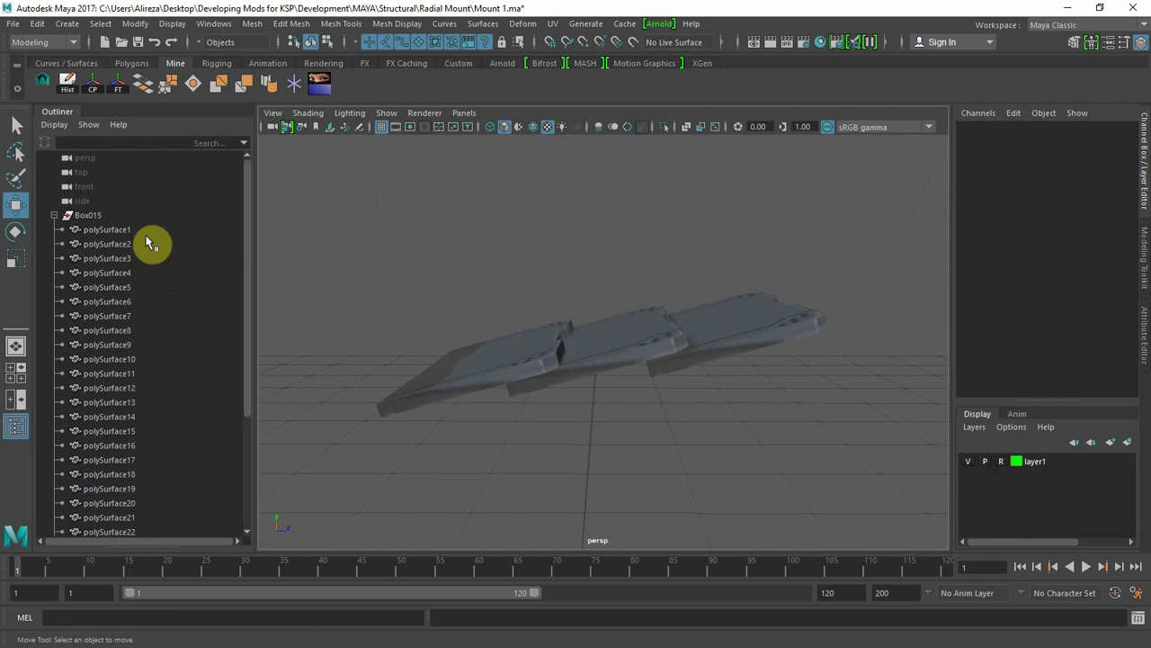
- Select polySurface1 through polySurface4 and switch the viewport to wireframe display
click(148, 232)
drag(154, 245, 154, 276)
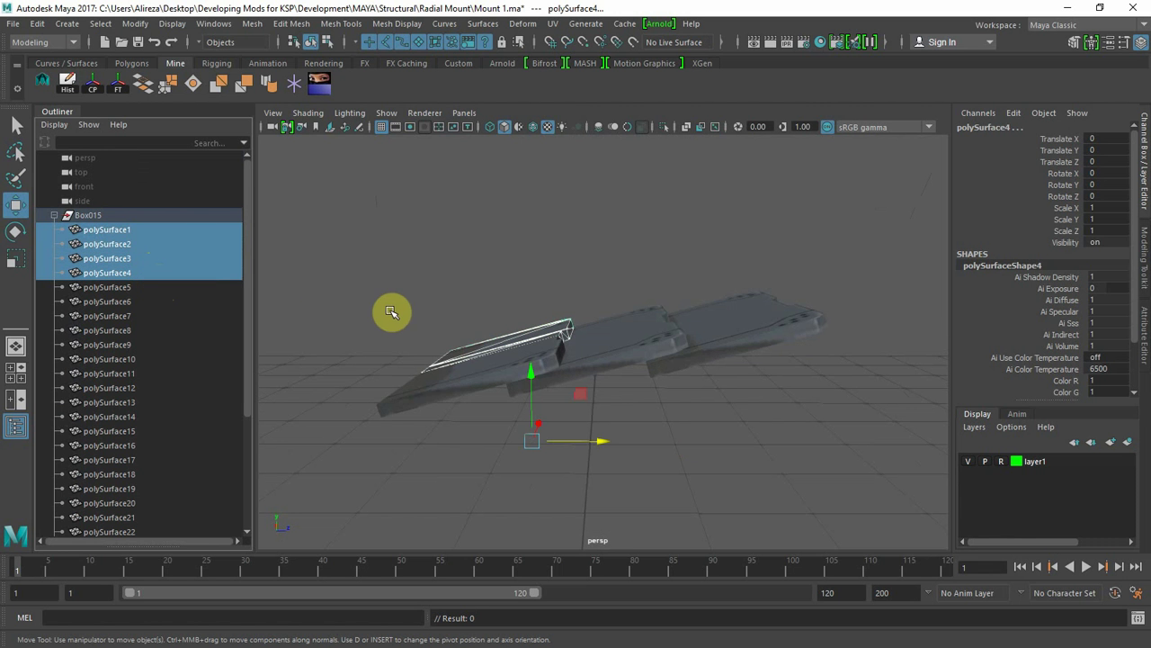
key(4)
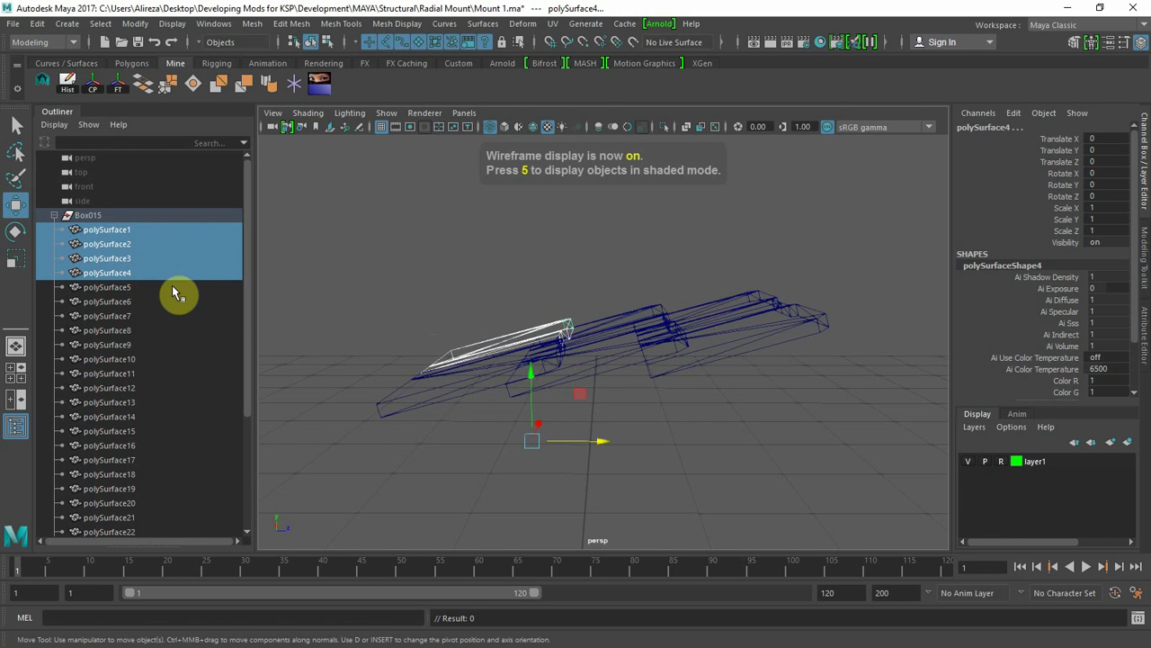
- Toggle individual surfaces up to polySurface10 in and out of the selection to check which plate each belongs to
ctrl+click(146, 301)
ctrl+click(149, 304)
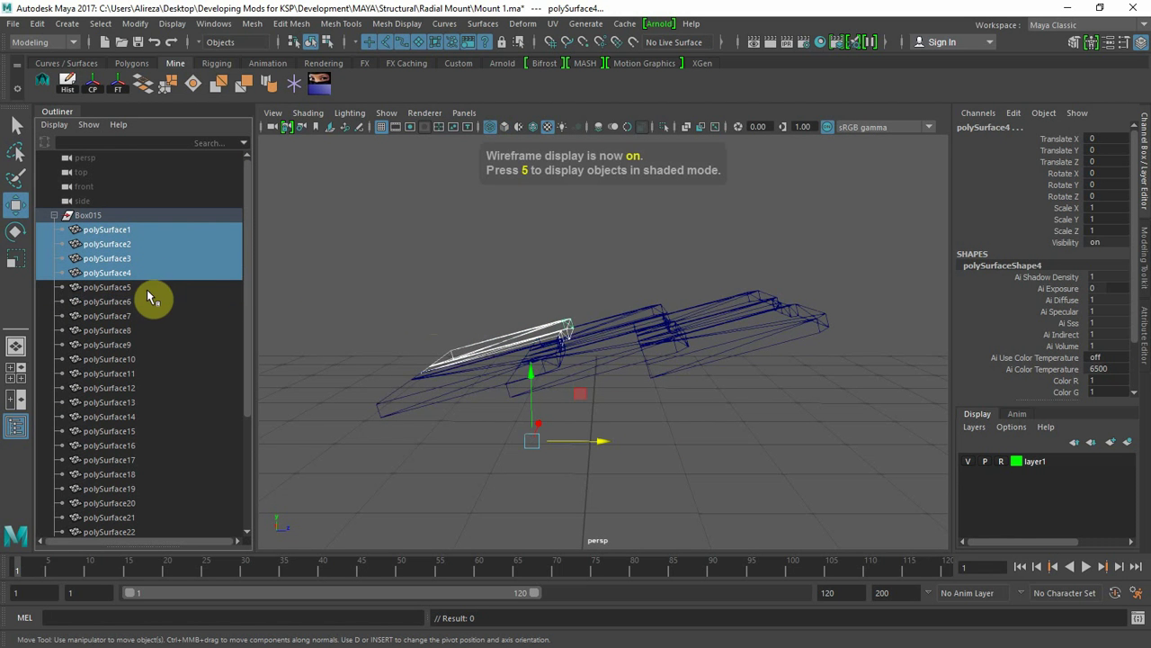
ctrl+double_click(145, 315)
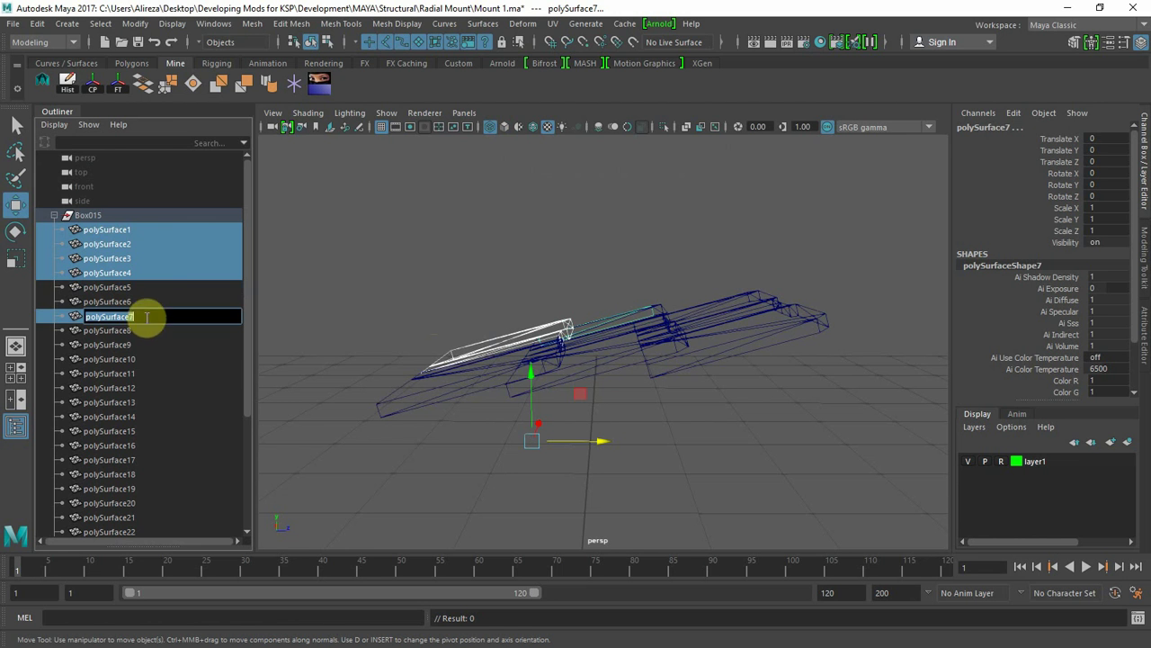
key(Return)
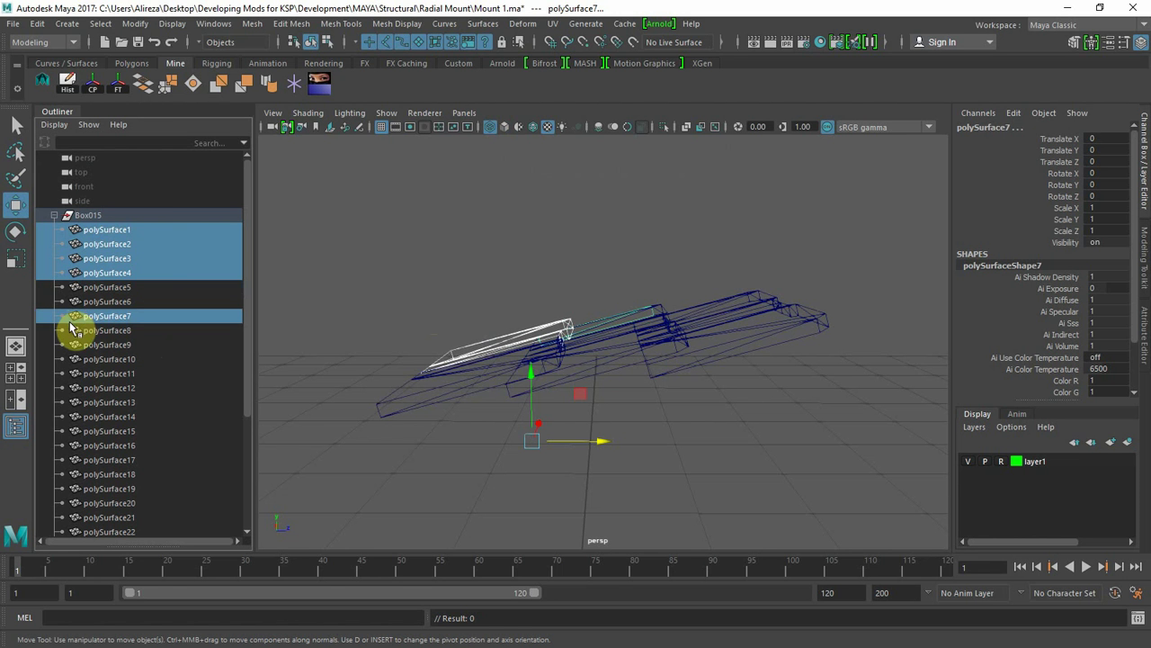
ctrl+click(153, 315)
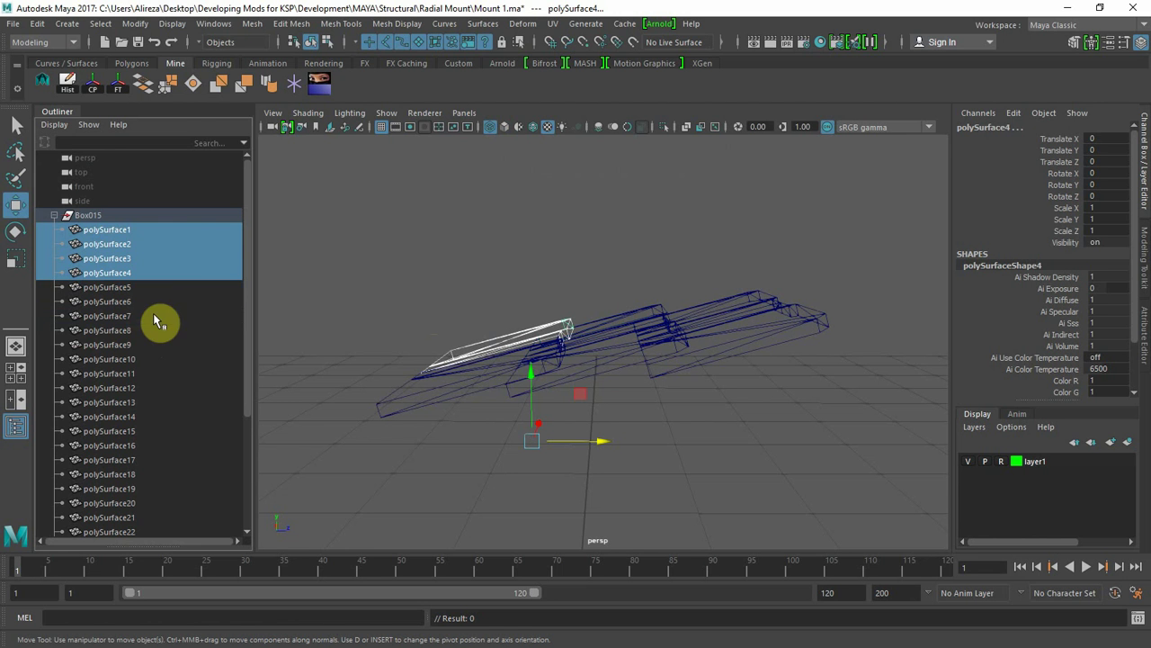
ctrl+click(145, 332)
ctrl+click(148, 333)
ctrl+click(148, 344)
ctrl+click(149, 357)
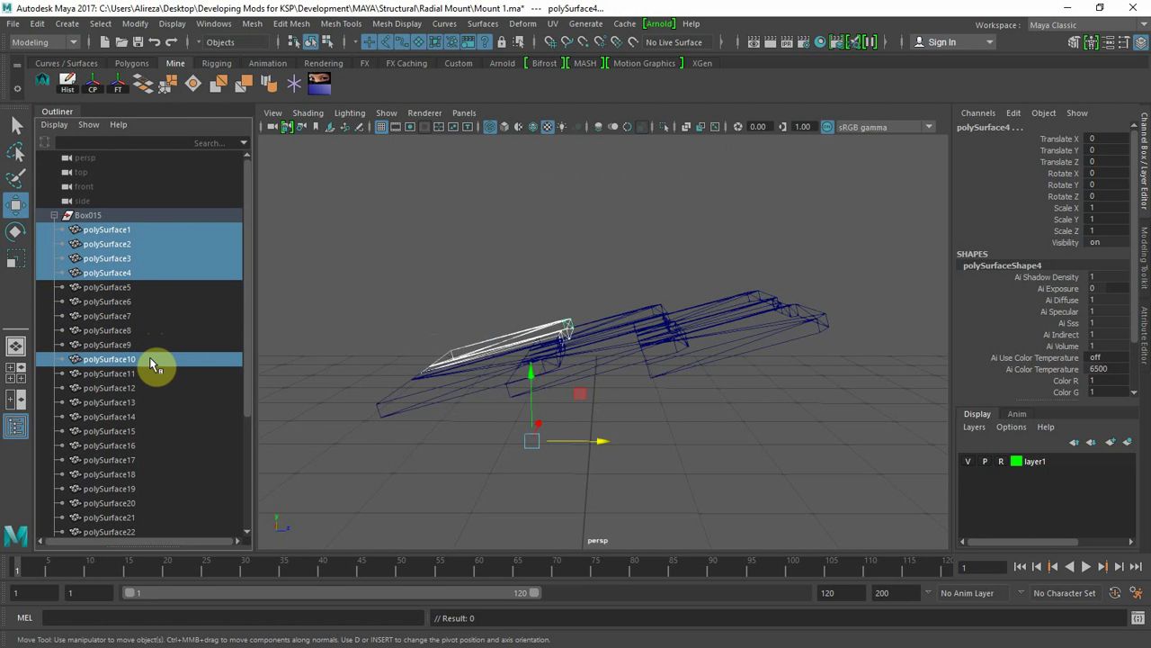
ctrl+click(149, 357)
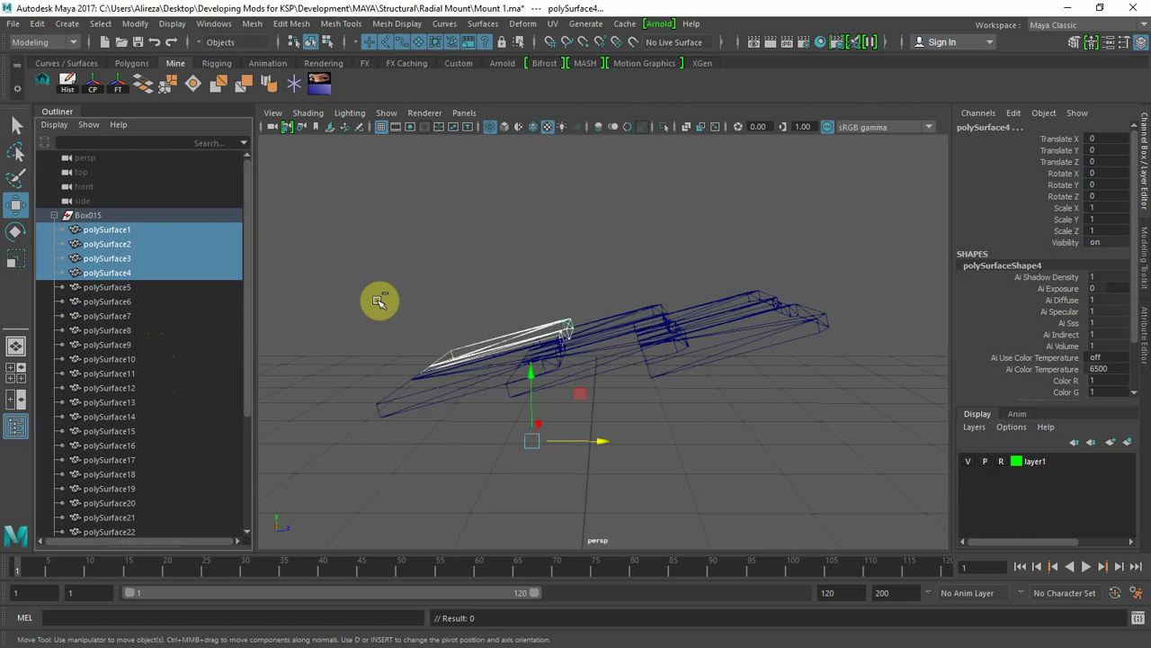
- Select all pieces of the lowest plate row, polySurface1 to 4 and polySurface13 to 16, leaving out the middle row
drag(377, 301, 447, 402)
shift+drag(484, 454, 483, 458)
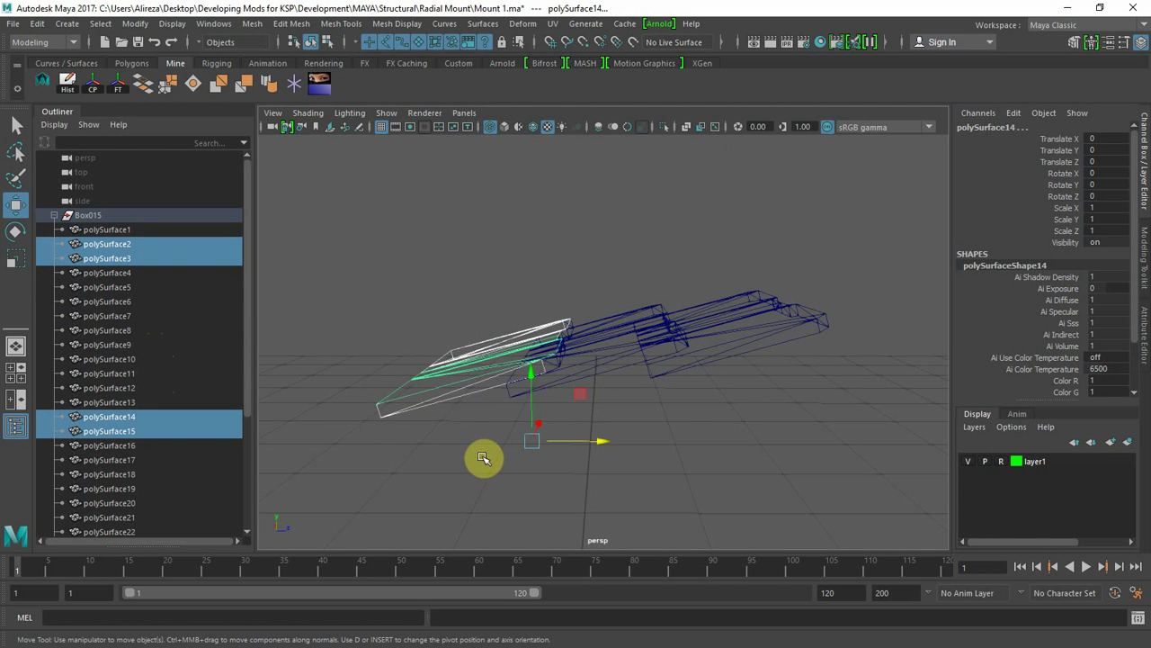
drag(373, 281, 604, 397)
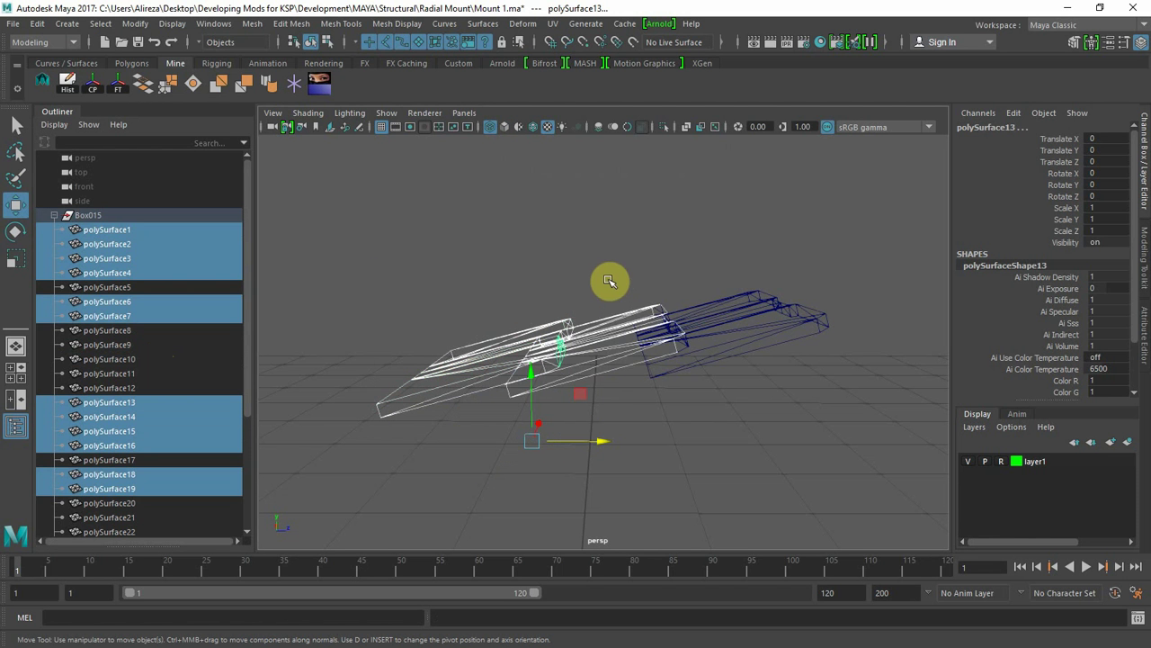
shift+drag(606, 277, 602, 416)
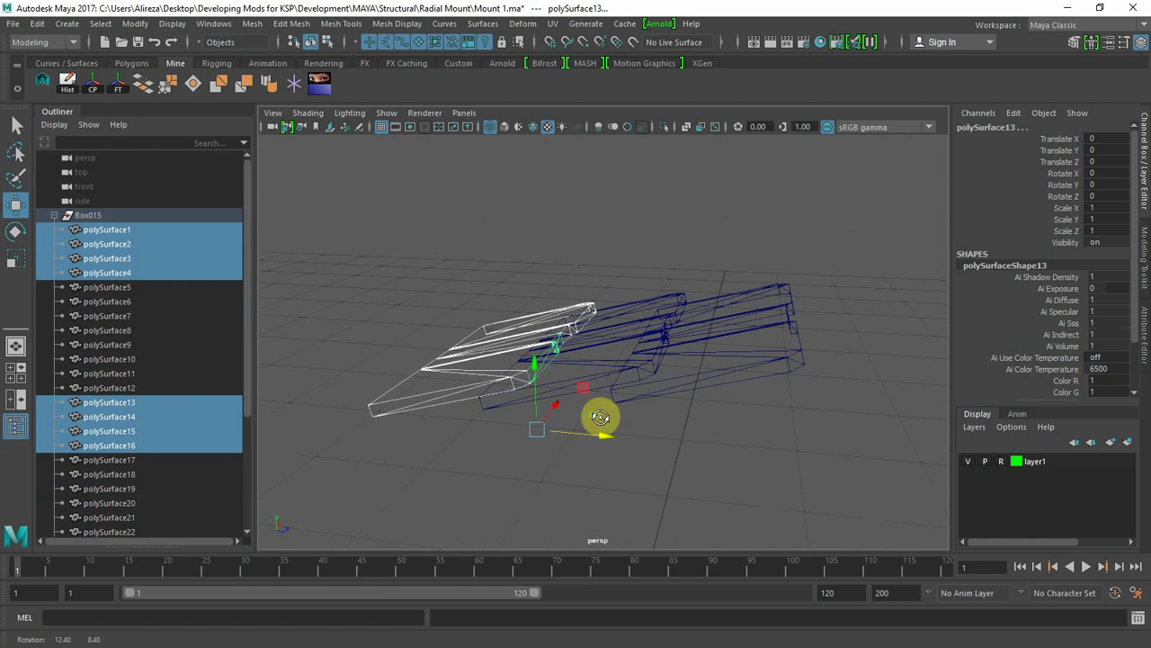
- Add the Combine command to the Mine shelf, combine the selected plate row into one mesh and delete its history
click(251, 24)
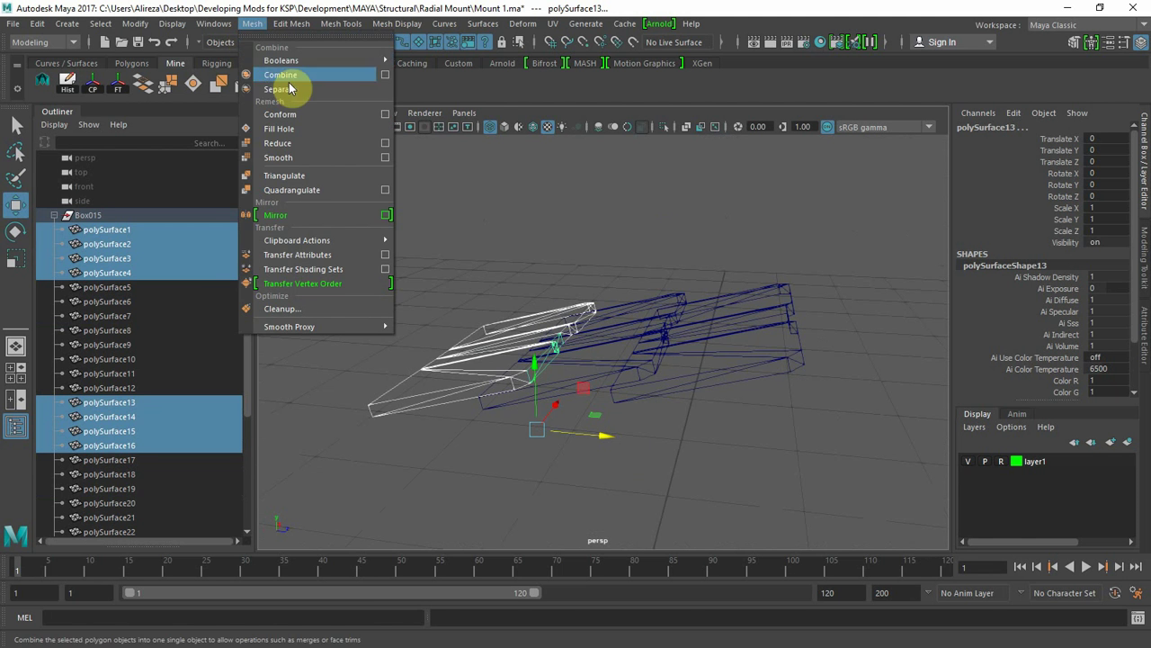
click(529, 8)
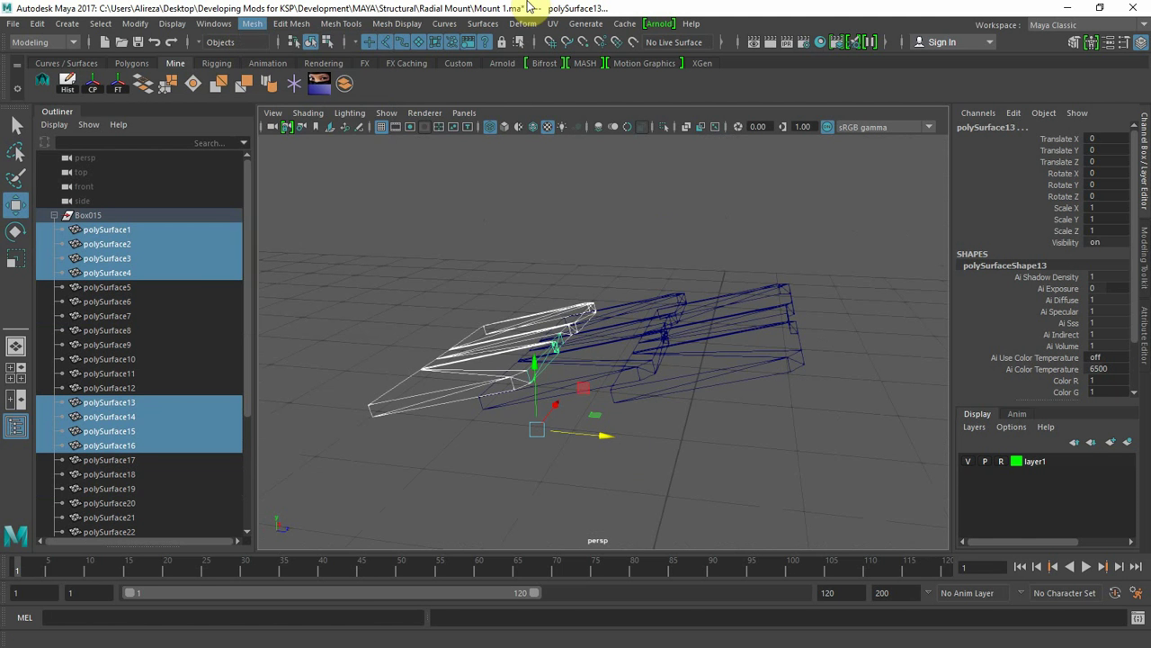
click(347, 85)
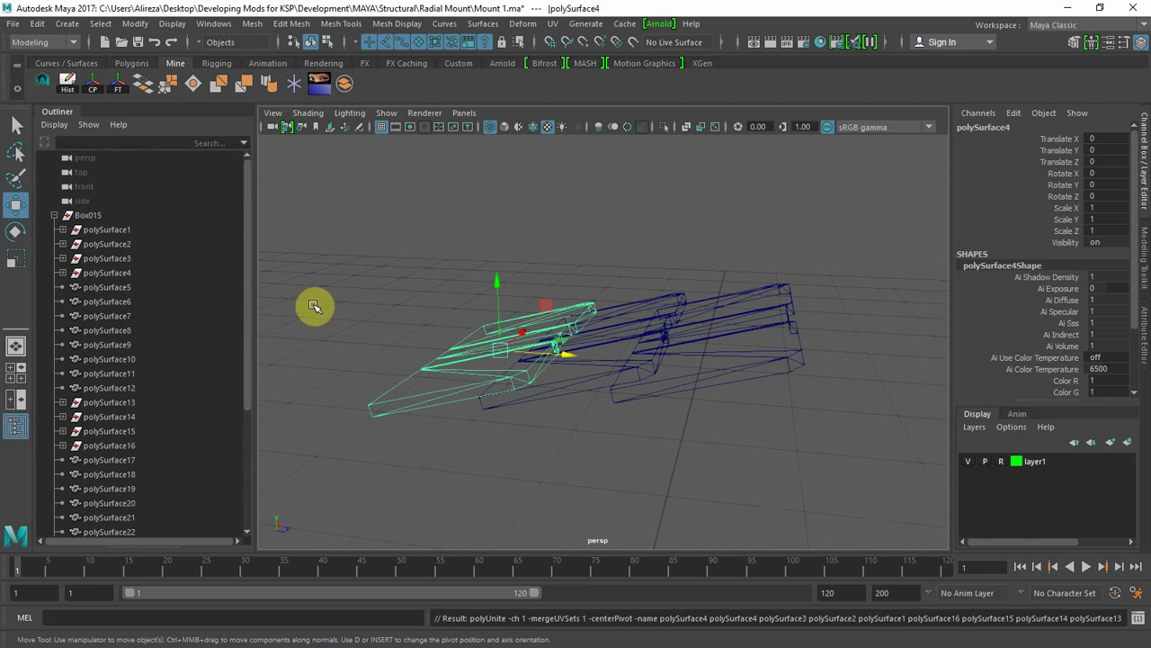
click(68, 83)
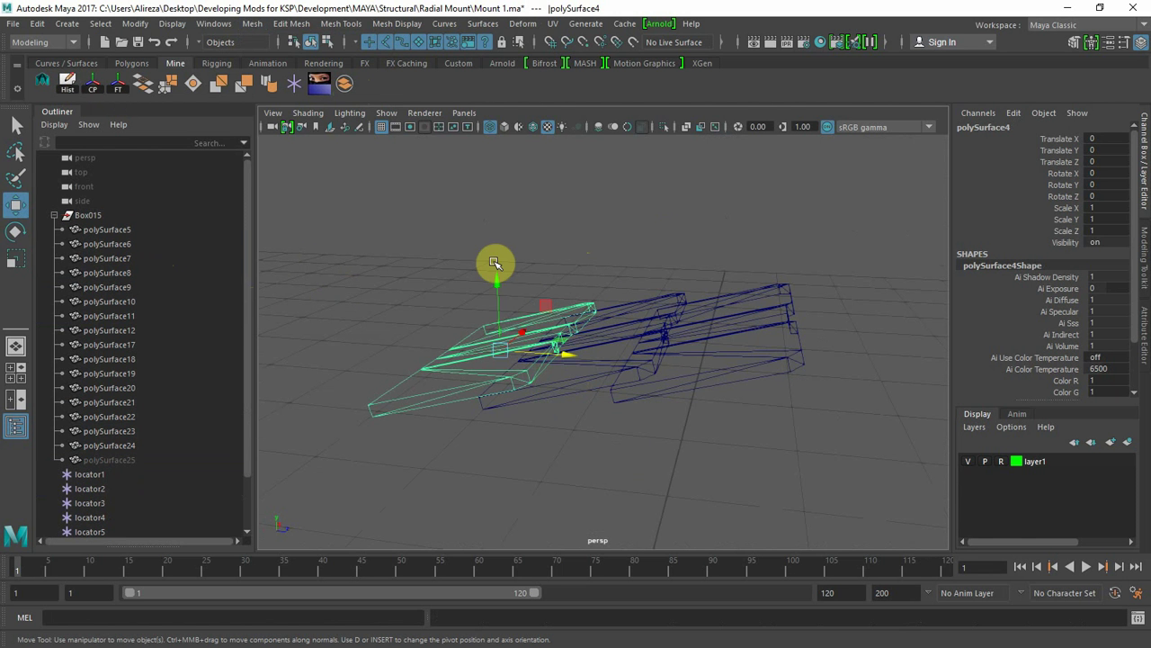
- Select only the middle plate row, polySurface5 to 8 and polySurface17 to 20, combine it and delete its history
drag(494, 263, 697, 436)
ctrl+drag(406, 330, 425, 448)
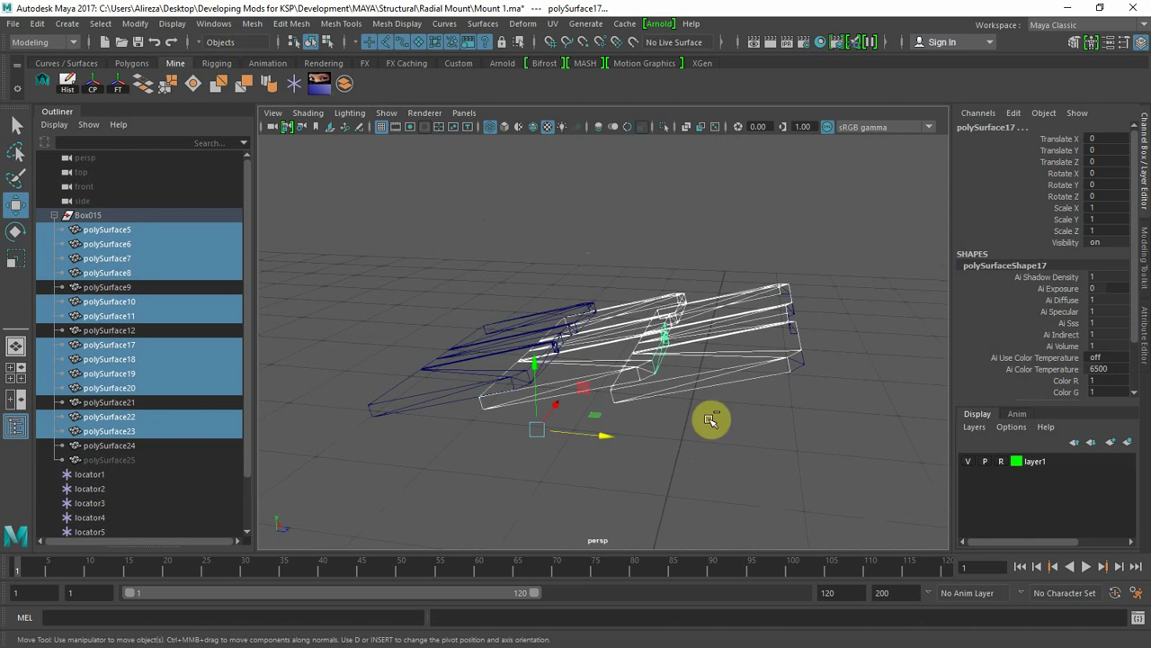
ctrl+drag(723, 237, 740, 460)
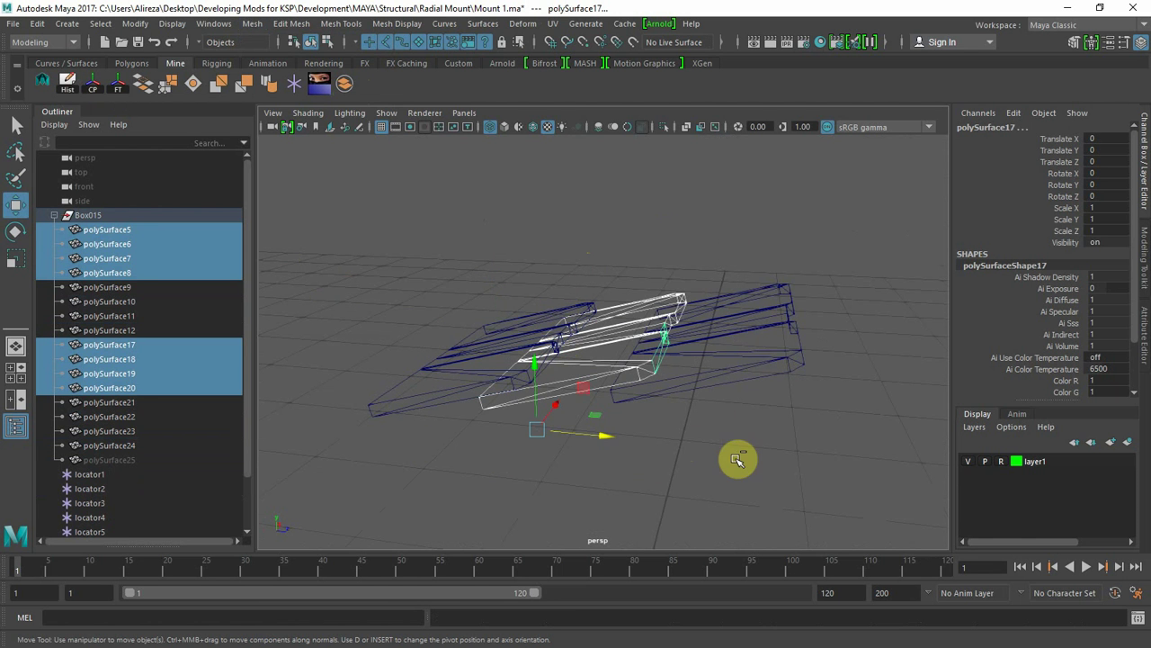
click(346, 88)
click(67, 84)
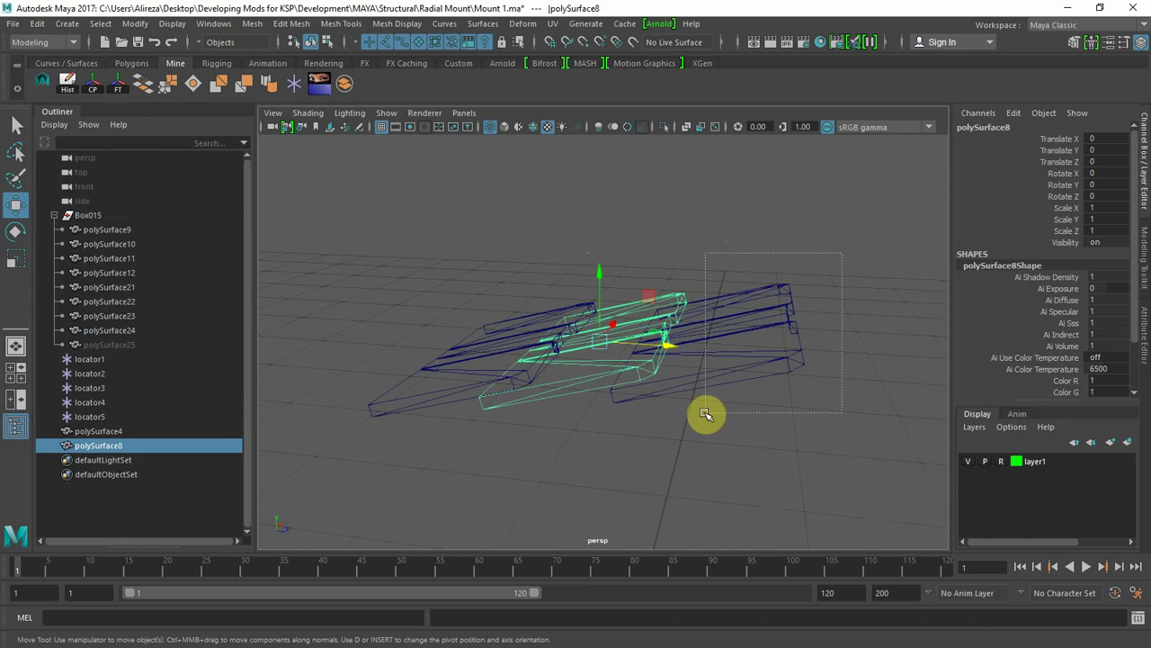
- Select the last plate row, polySurface9 to 12 and polySurface21 to 24, combine it and delete its history
drag(705, 414, 689, 404)
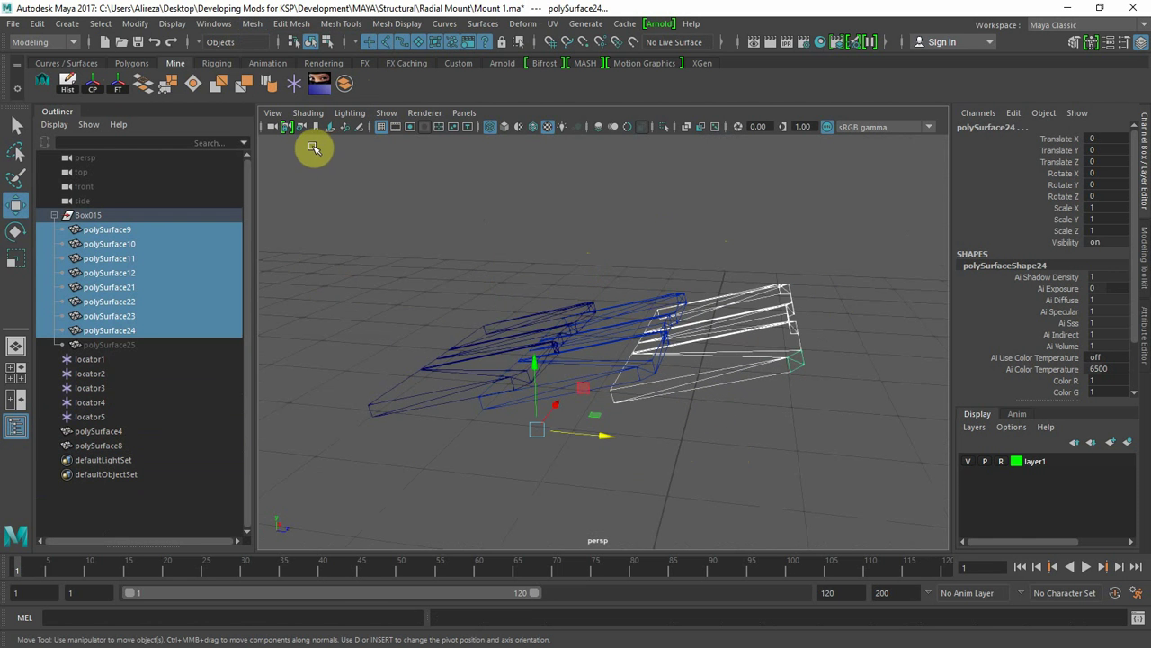
click(345, 86)
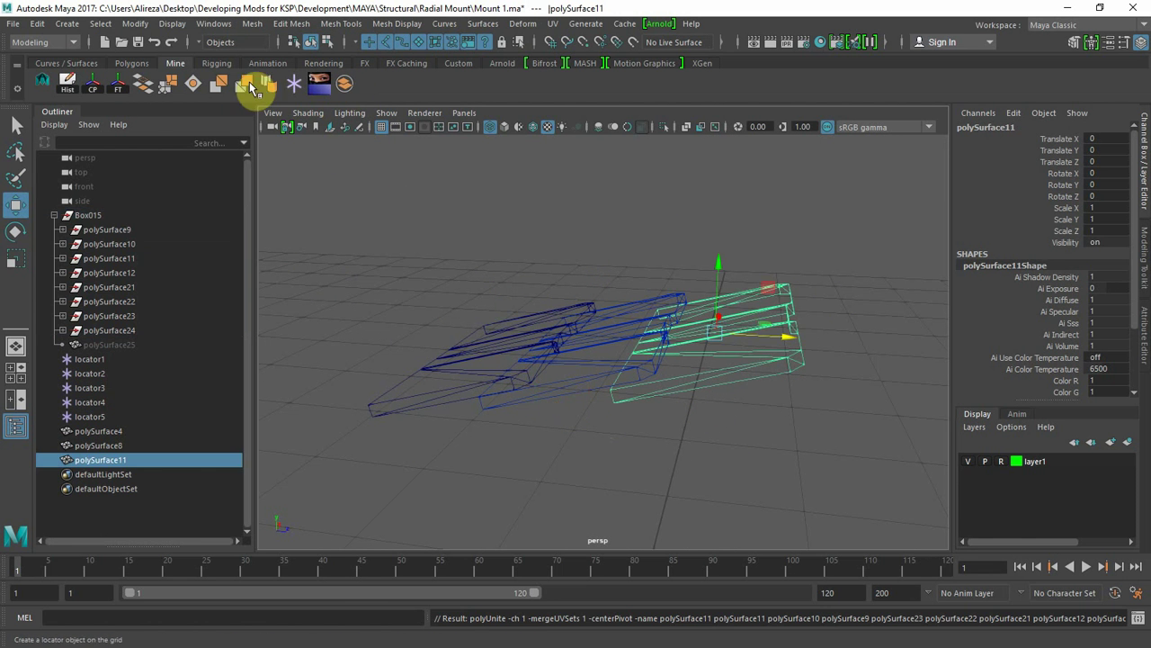
click(68, 82)
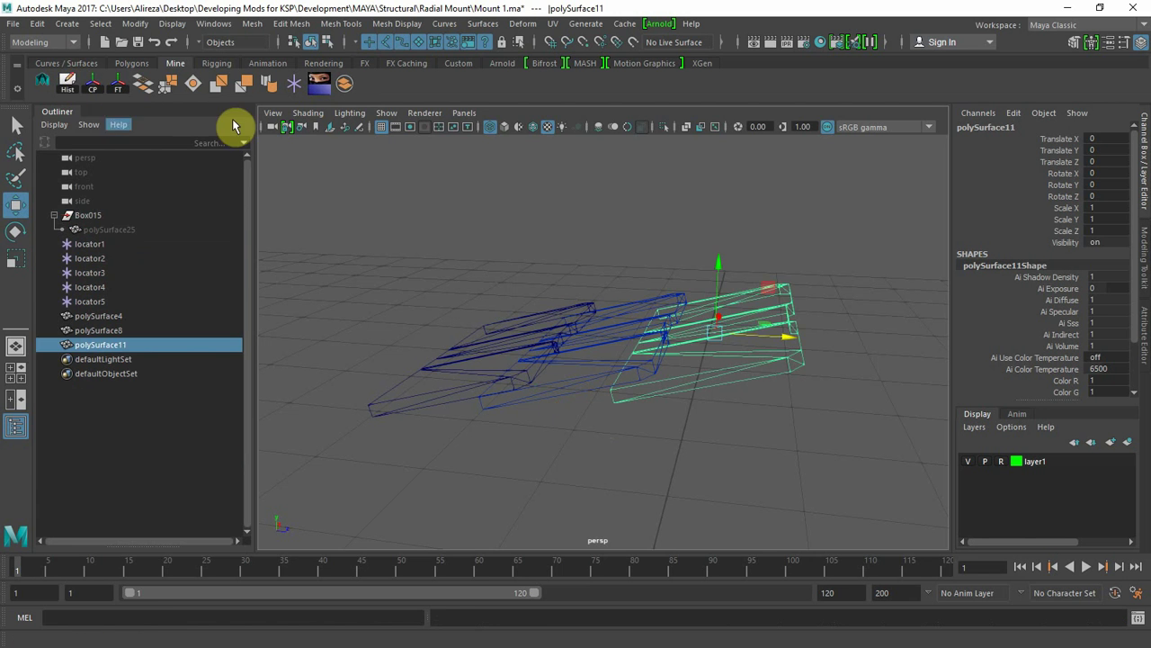
- Delete the history of polySurface25, move it out of the Box015 group and delete the empty Box015
click(134, 230)
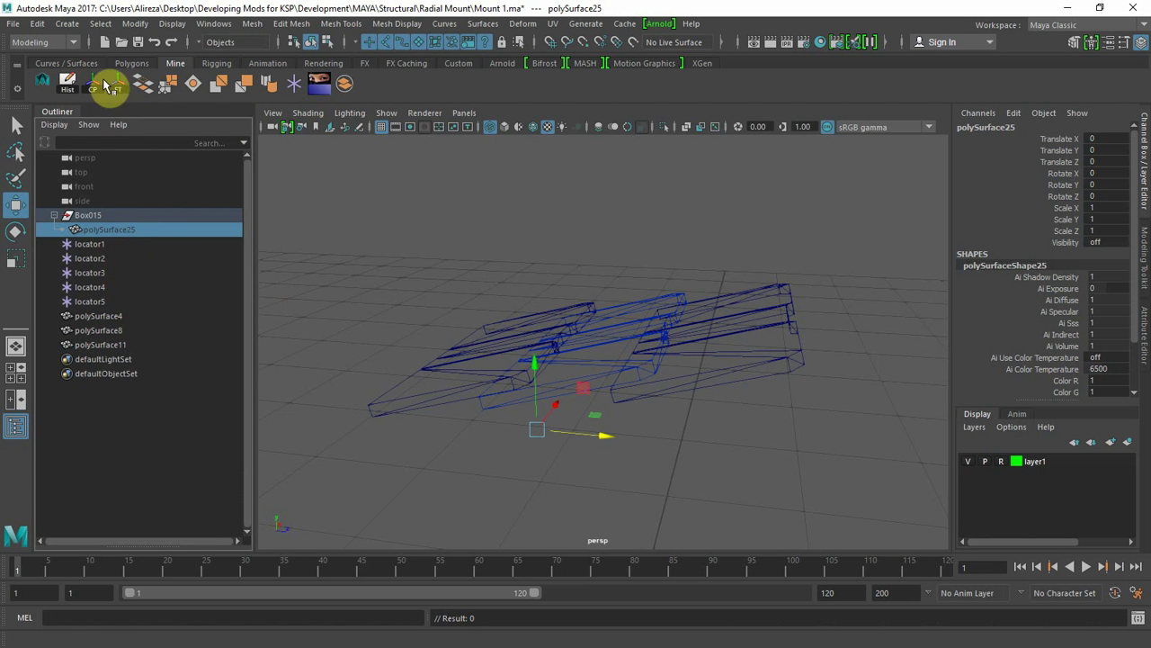
click(73, 81)
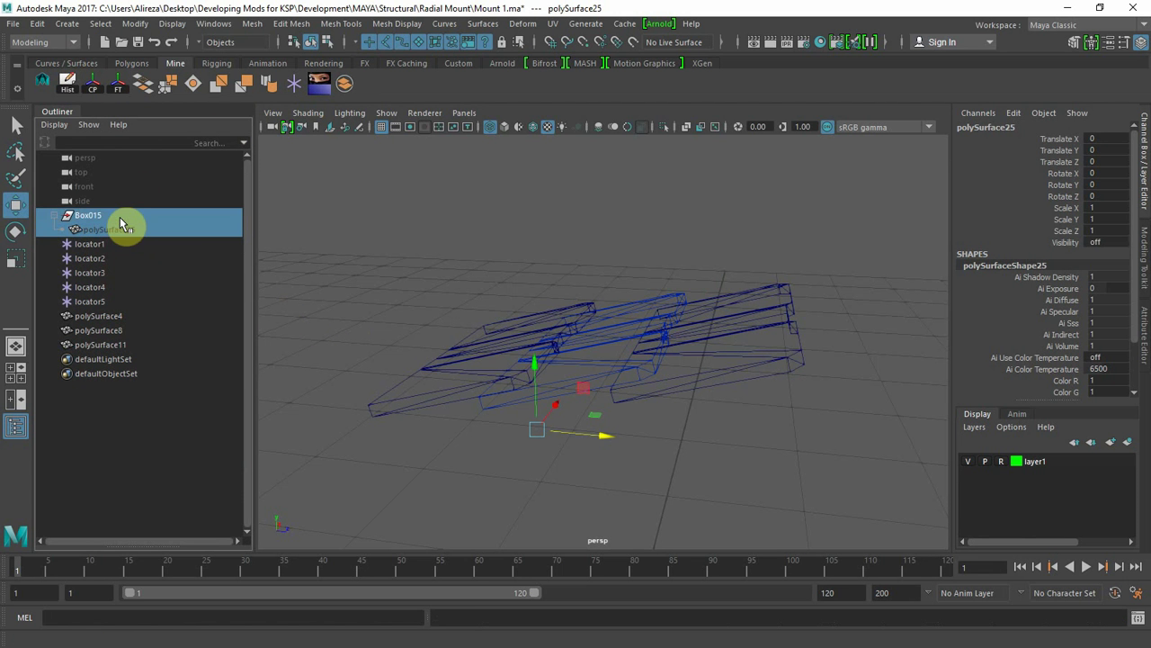
click(121, 230)
middle_drag(118, 230, 113, 206)
click(103, 228)
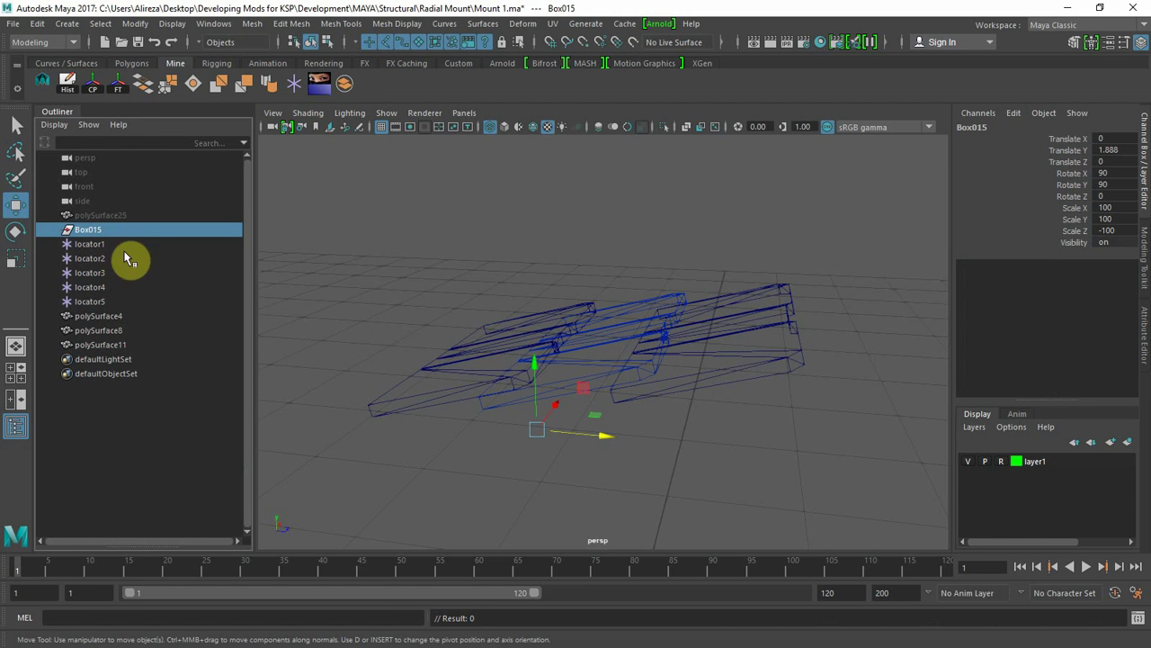
key(Delete)
- Select the lowest plate, polySurface4, and snap its pivot to the middle vertex of its straight open edge
alt+drag(548, 437, 566, 454)
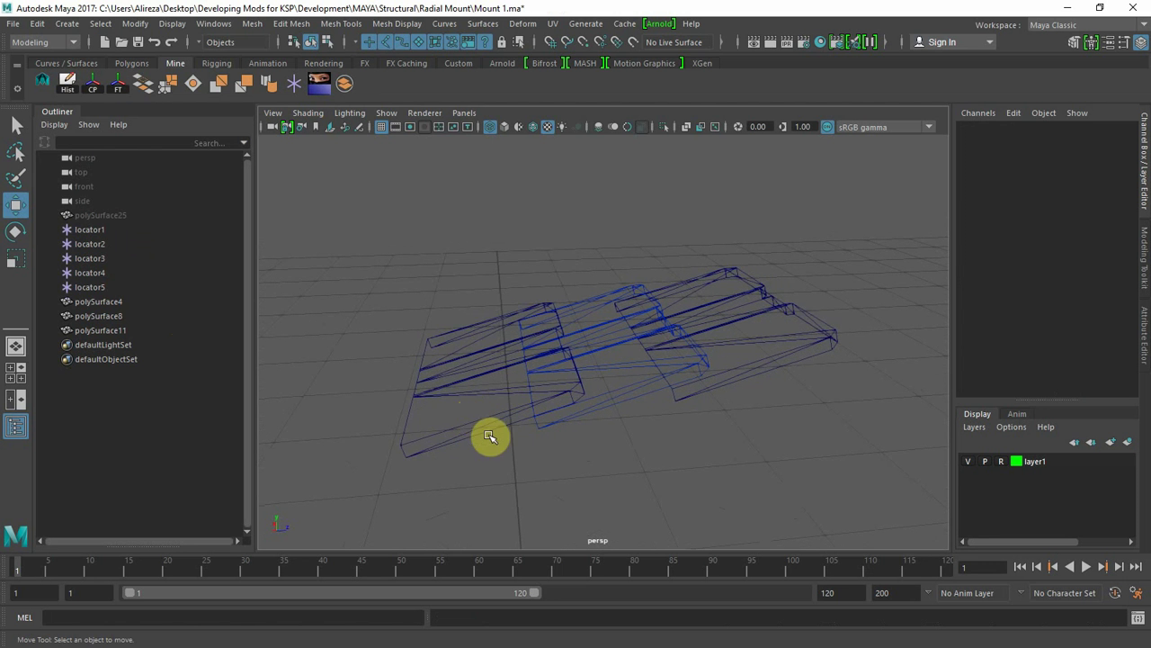
click(471, 375)
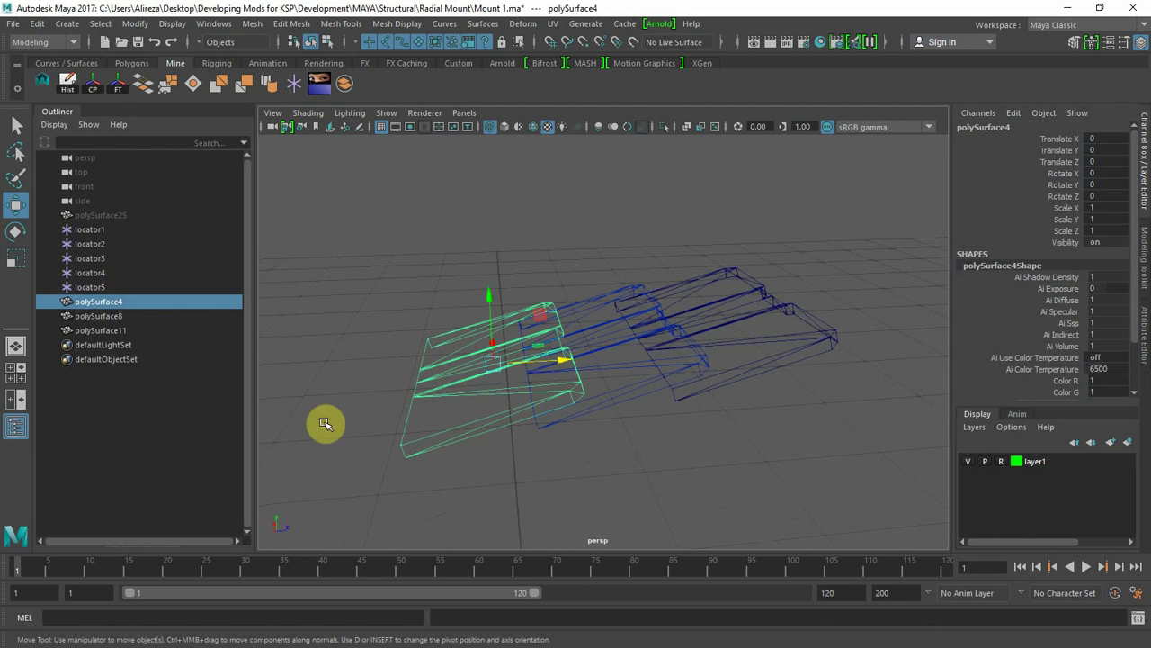
alt+drag(284, 417, 416, 426)
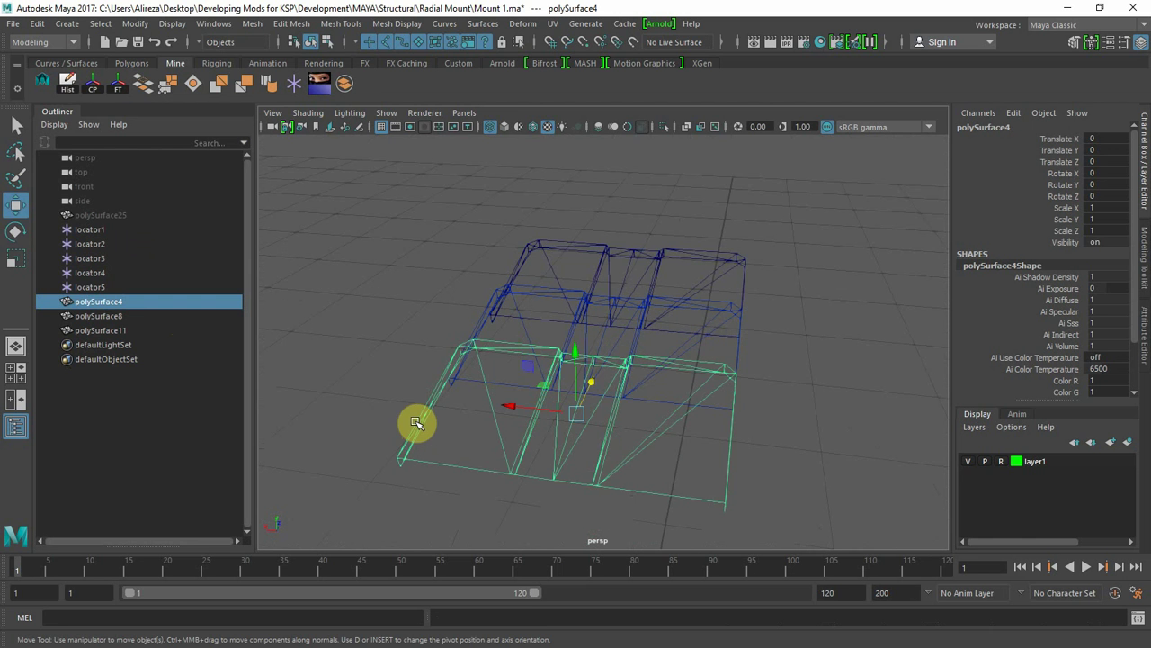
key(e)
key(d)
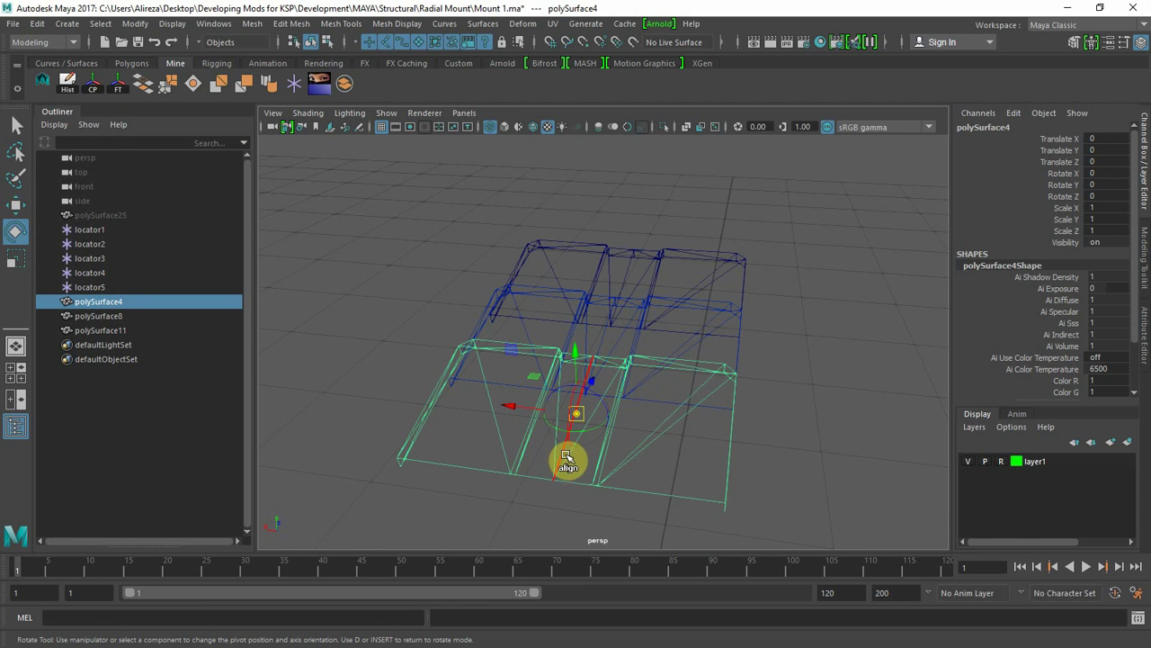
drag(579, 412, 566, 456)
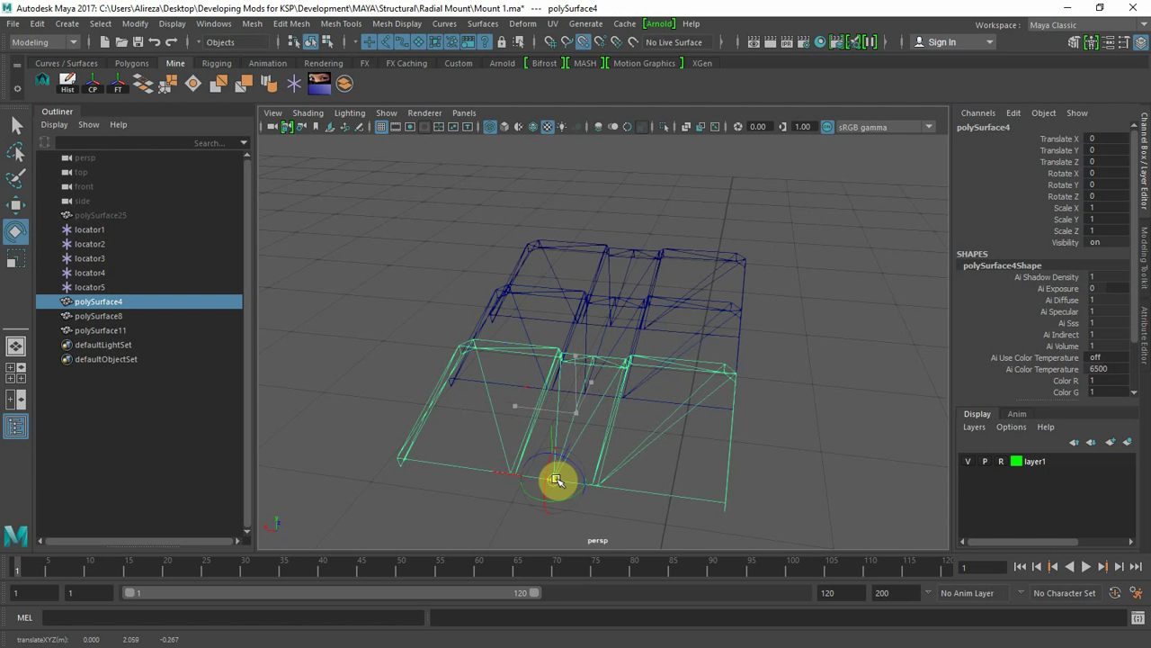
key(d)
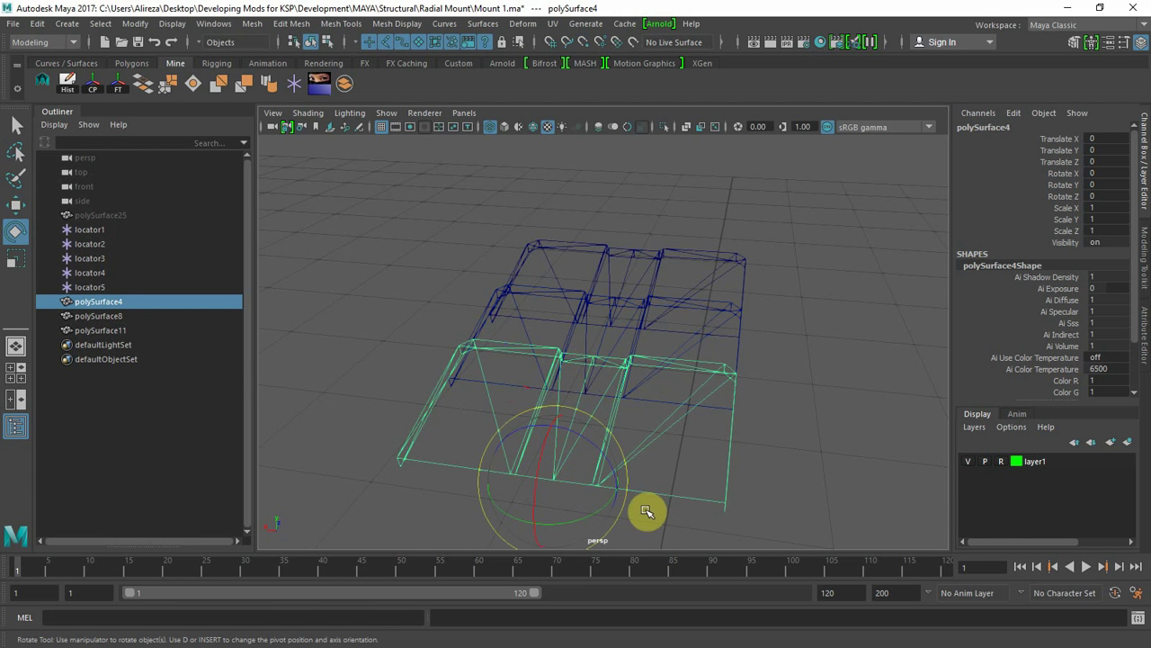
- Try rotating polySurface4 about its relocated pivot and dismiss the forum reply notification
alt+drag(809, 412, 426, 389)
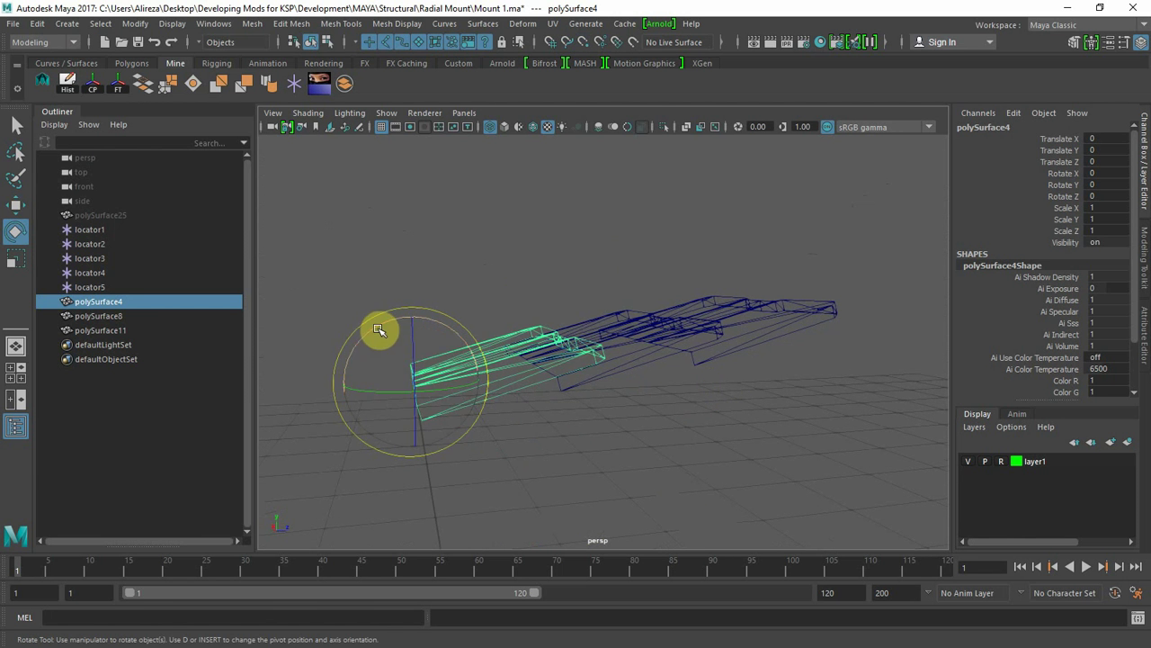
drag(377, 329, 390, 398)
click(561, 470)
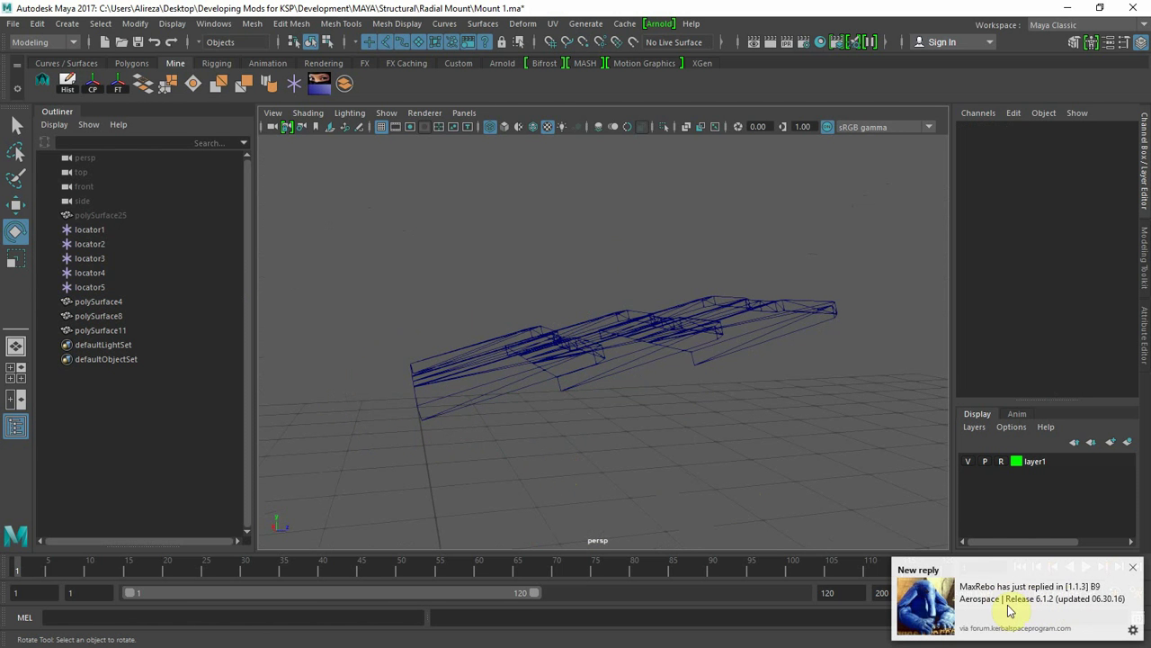
click(1134, 567)
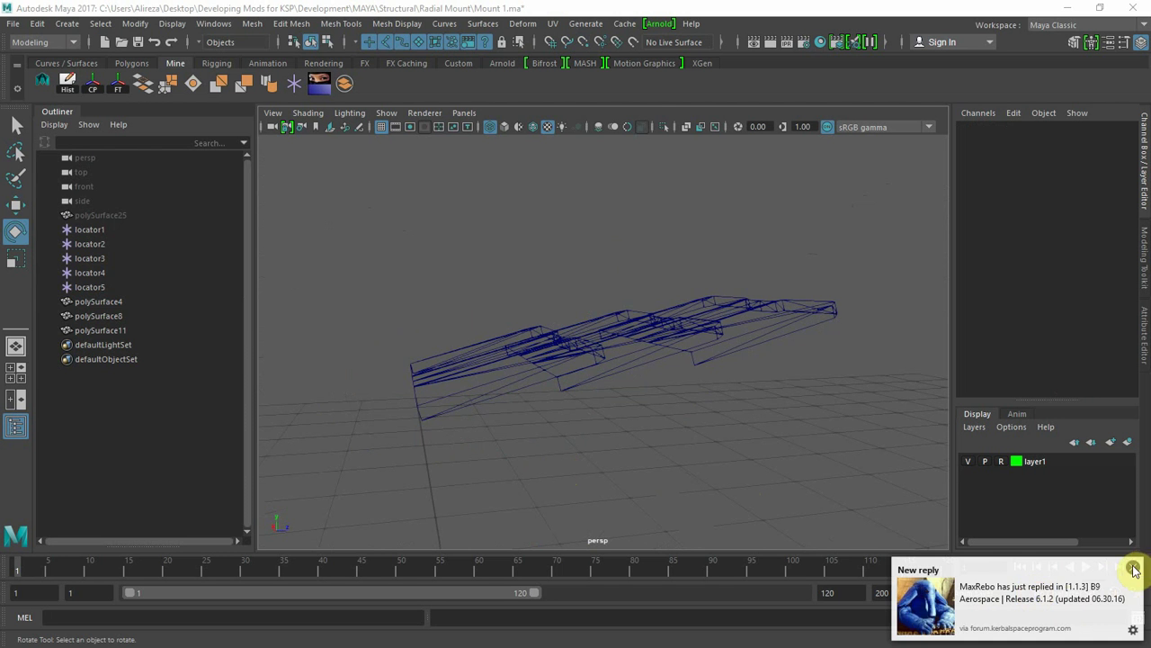
- Select polySurface8 and polySurface11 and turn their visibility off
alt+drag(625, 439, 617, 398)
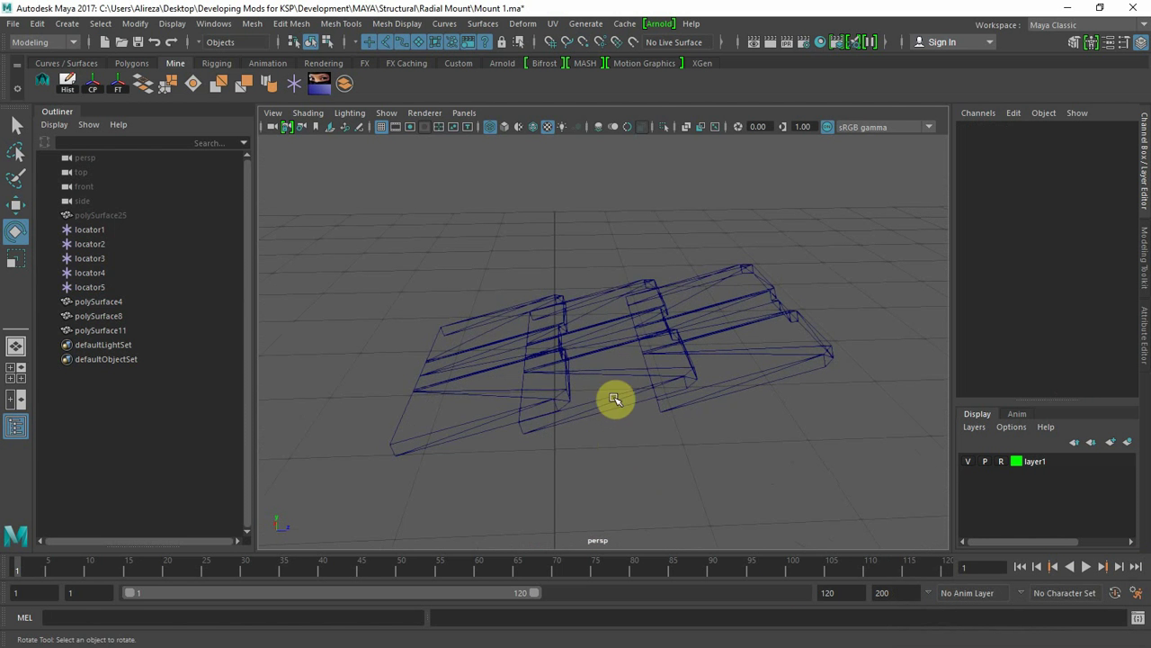
key(ctrl+z)
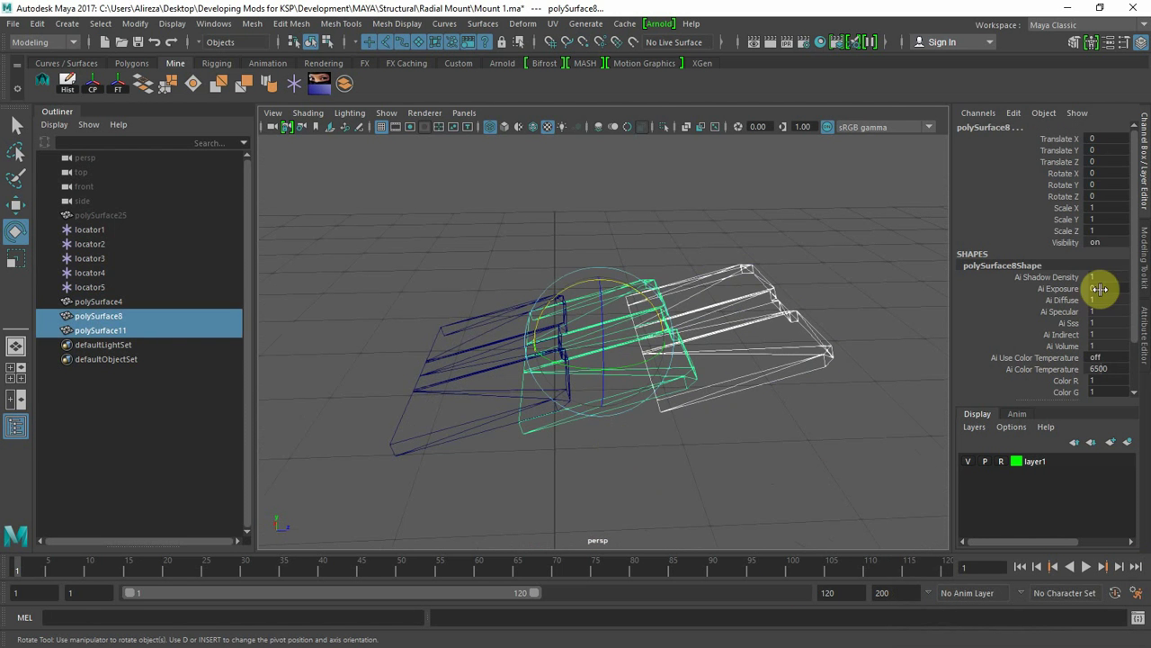
double_click(1103, 242)
key(Return)
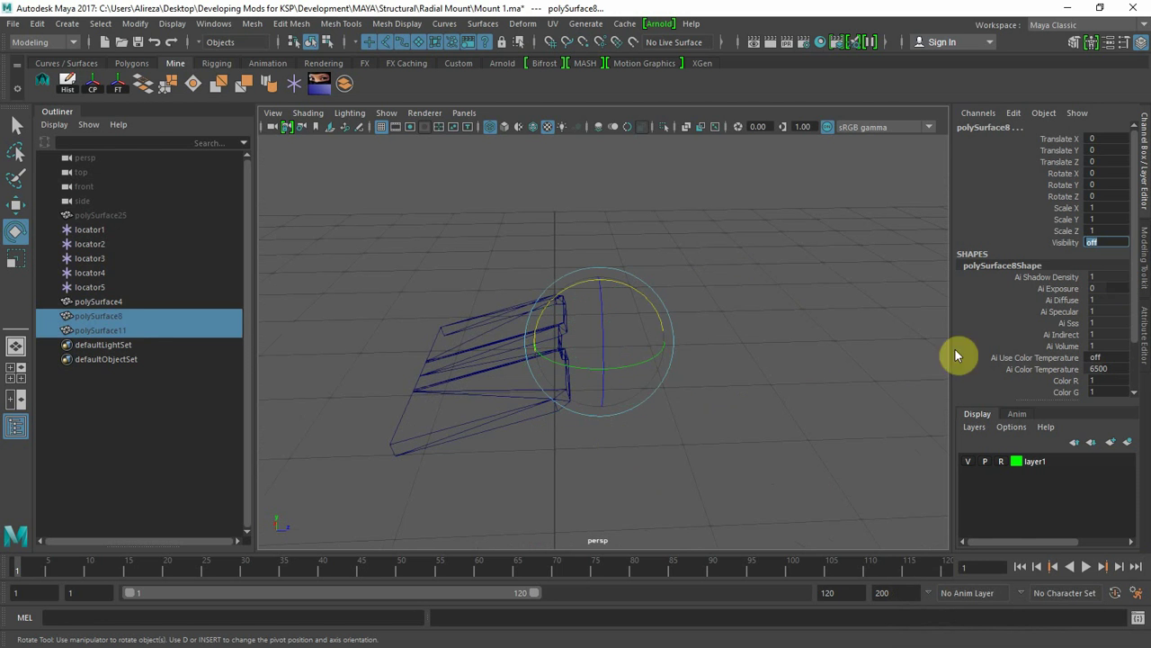
click(321, 334)
drag(106, 333, 132, 313)
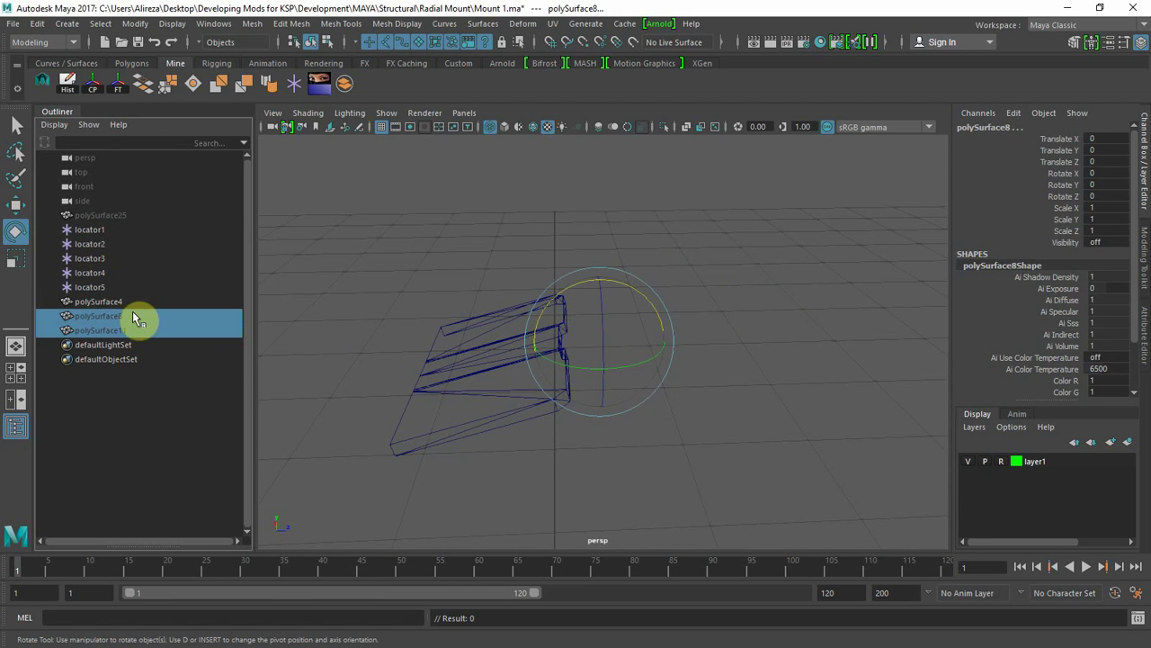
click(753, 427)
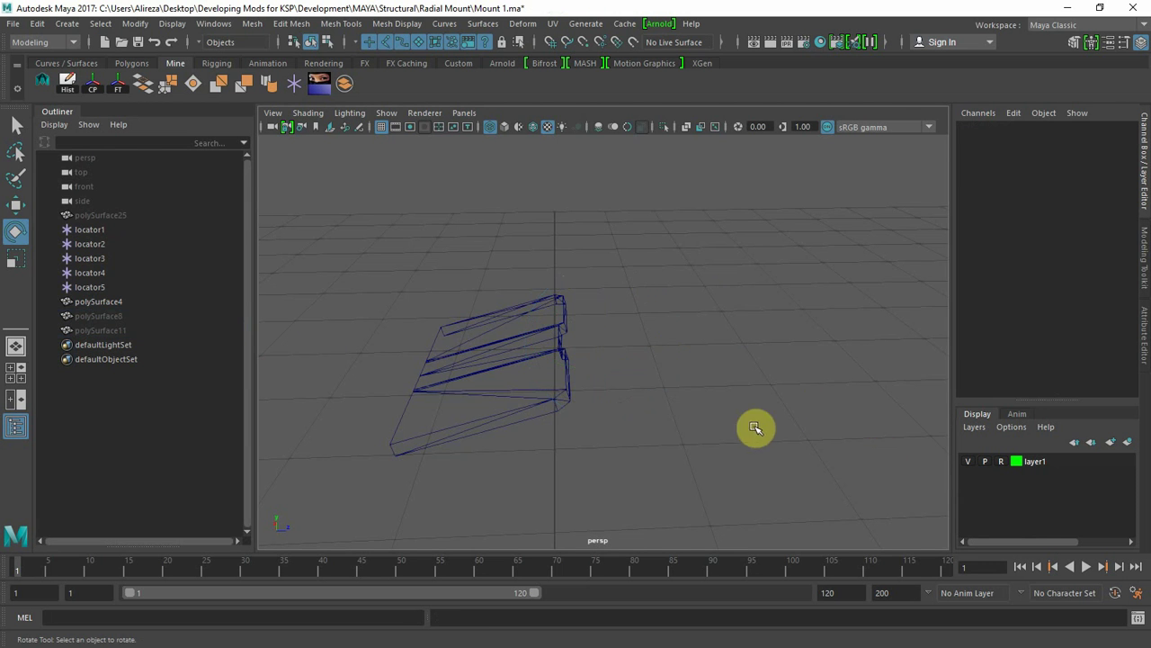
- Switch the viewport from wireframe to textured shading to examine the polySurface4 plate
alt+drag(555, 453, 670, 426)
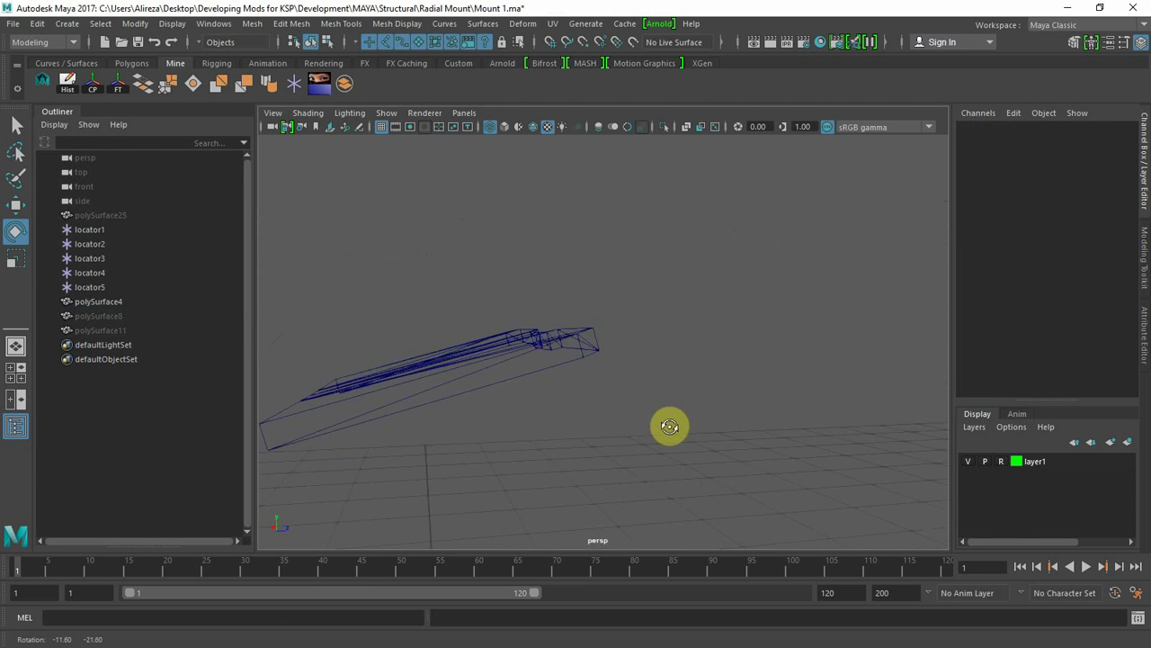
click(542, 382)
alt+drag(587, 429, 701, 444)
click(701, 445)
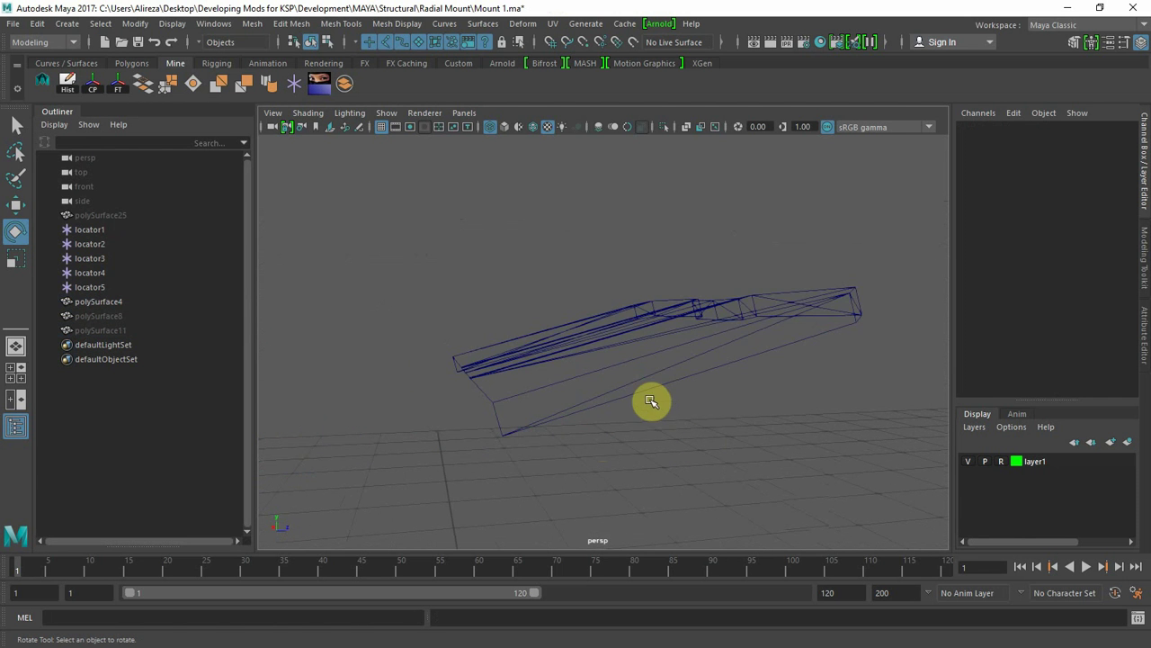
key(6)
mouse_move(768, 432)
alt+mouse_down()
mouse_move(825, 470)
mouse_move(925, 473)
mouse_move(919, 524)
mouse_move(910, 465)
mouse_move(766, 453)
mouse_move(767, 427)
mouse_move(756, 486)
alt+mouse_up()
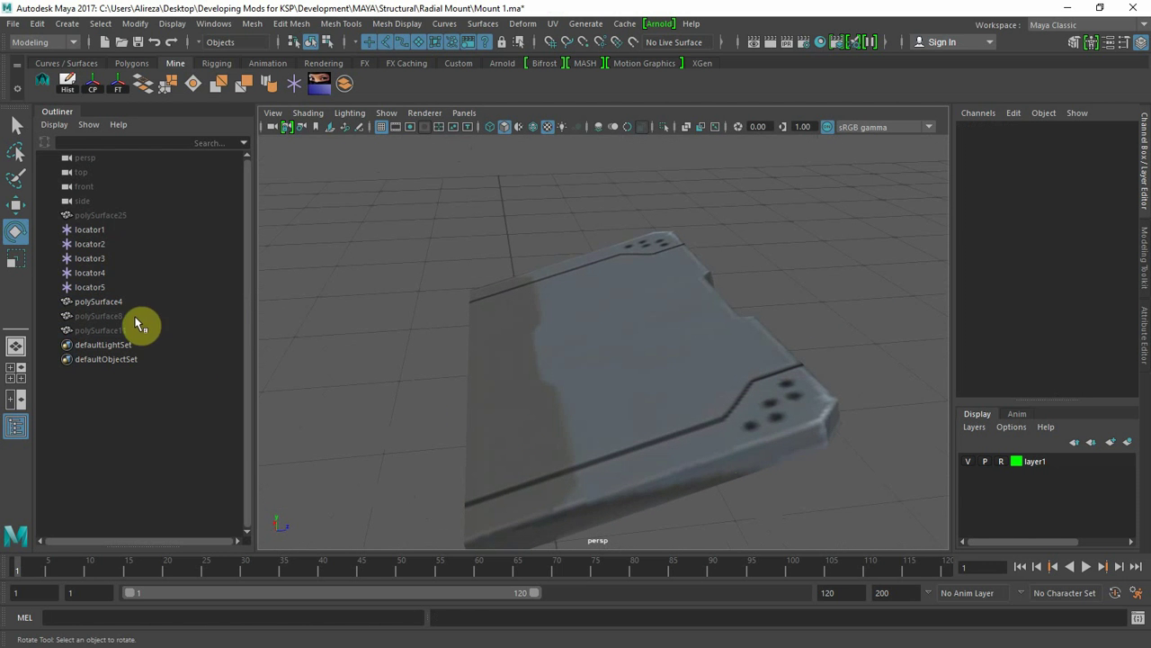
- Turn the visibility of polySurface8 and polySurface11 back on to compare the three overlapping plates
drag(137, 319, 151, 330)
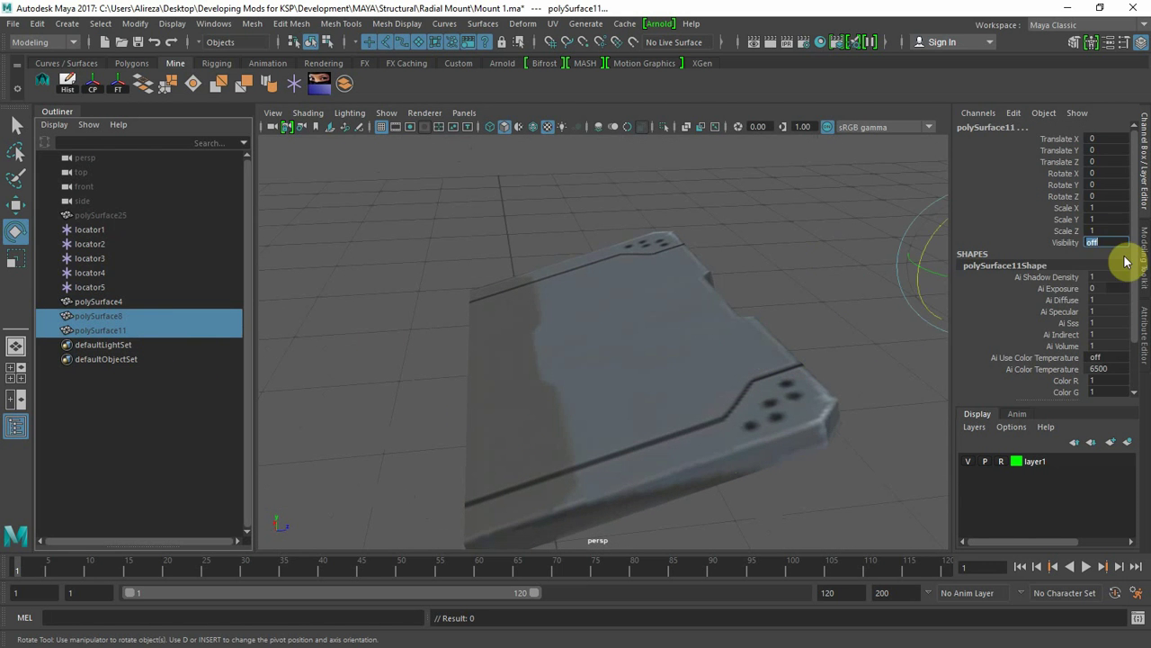
key(f)
click(855, 465)
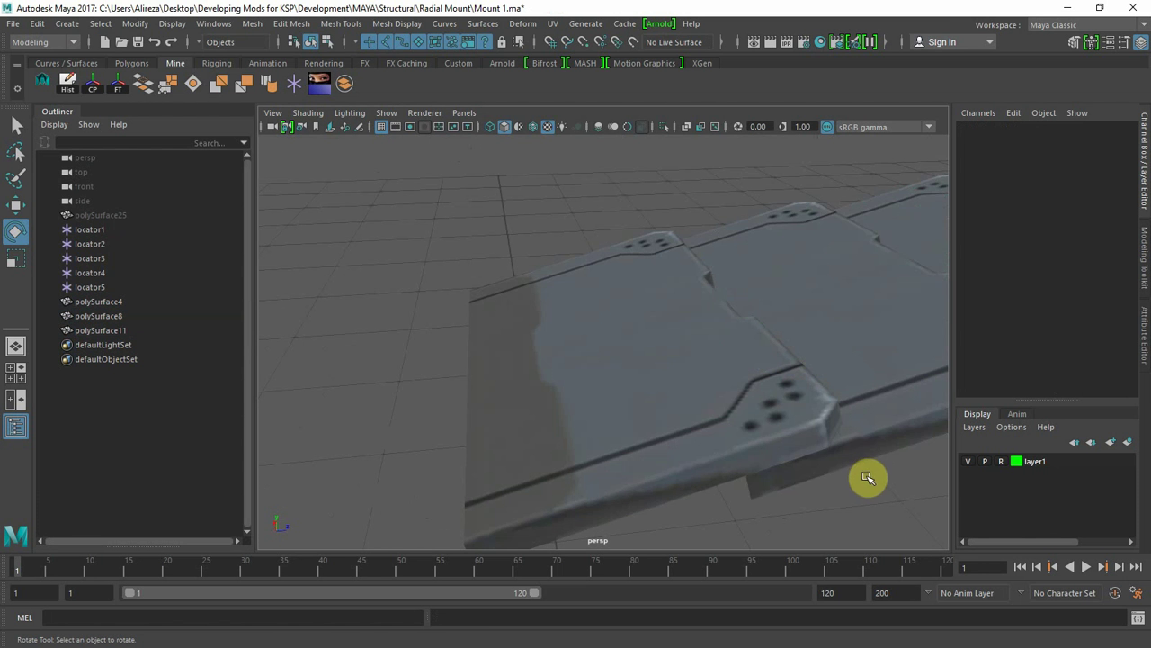
alt+right_drag(868, 477, 722, 472)
alt+drag(722, 472, 738, 446)
alt+drag(705, 430, 791, 493)
- Hide polySurface8 and polySurface11 again so that only the polySurface4 plate is displayed
click(123, 318)
shift+click(126, 331)
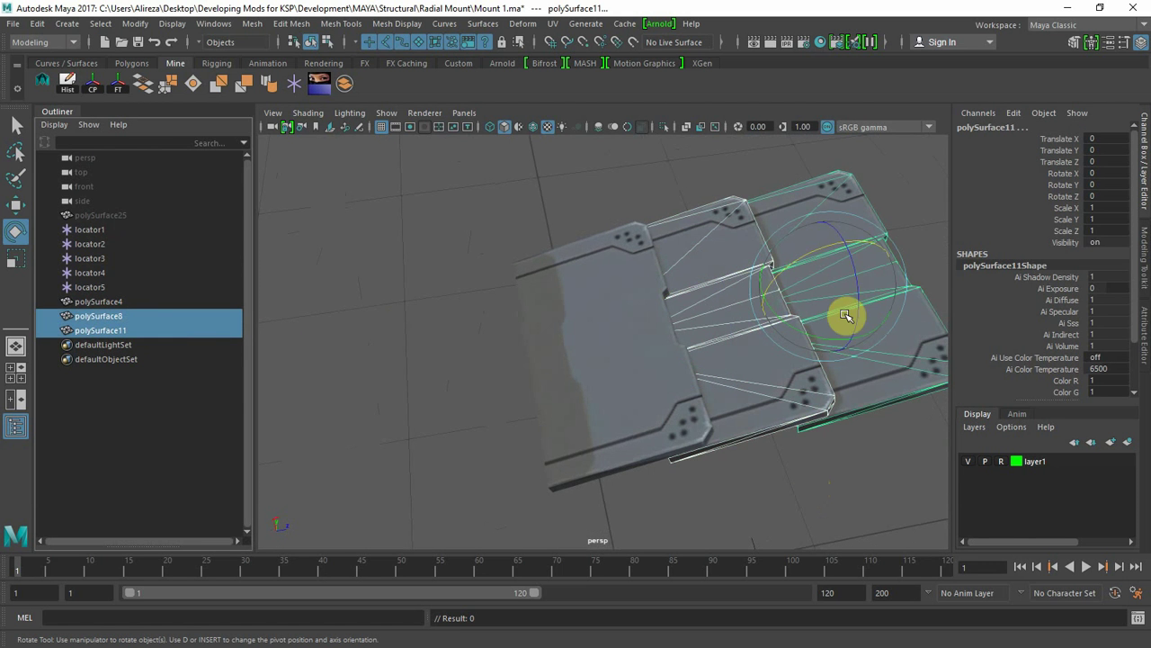
key(Return)
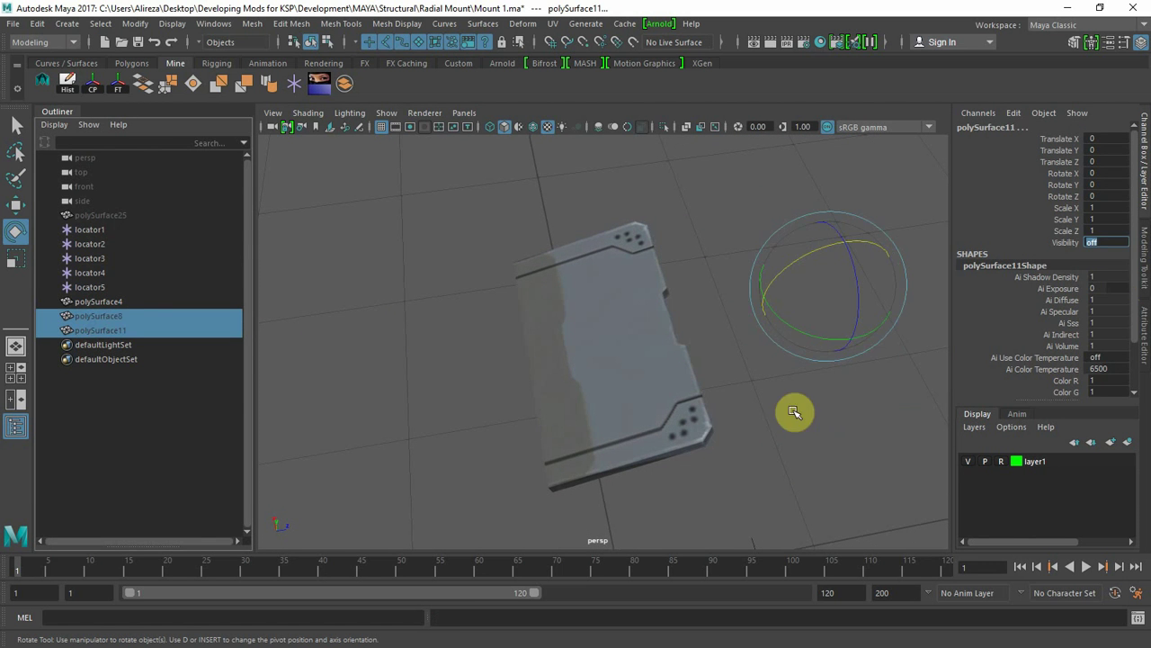
click(736, 437)
- Try swinging polySurface4 upward about its pivot edge, inspect its open underside and undo the rotation
alt+drag(757, 482, 566, 245)
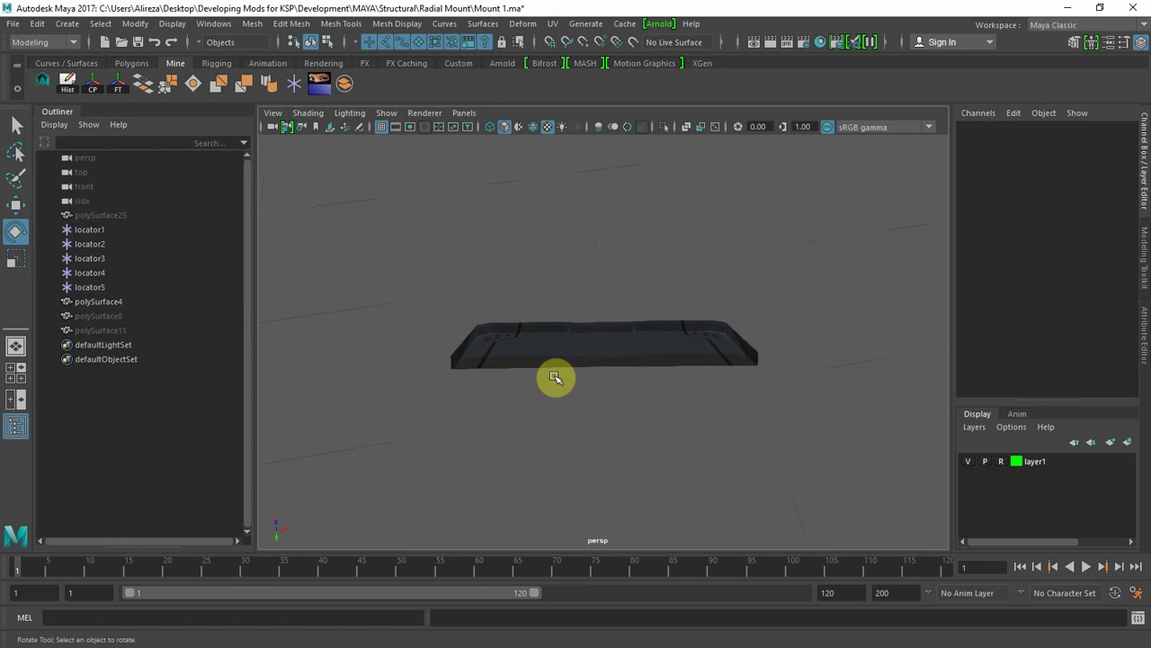
alt+drag(555, 378, 491, 538)
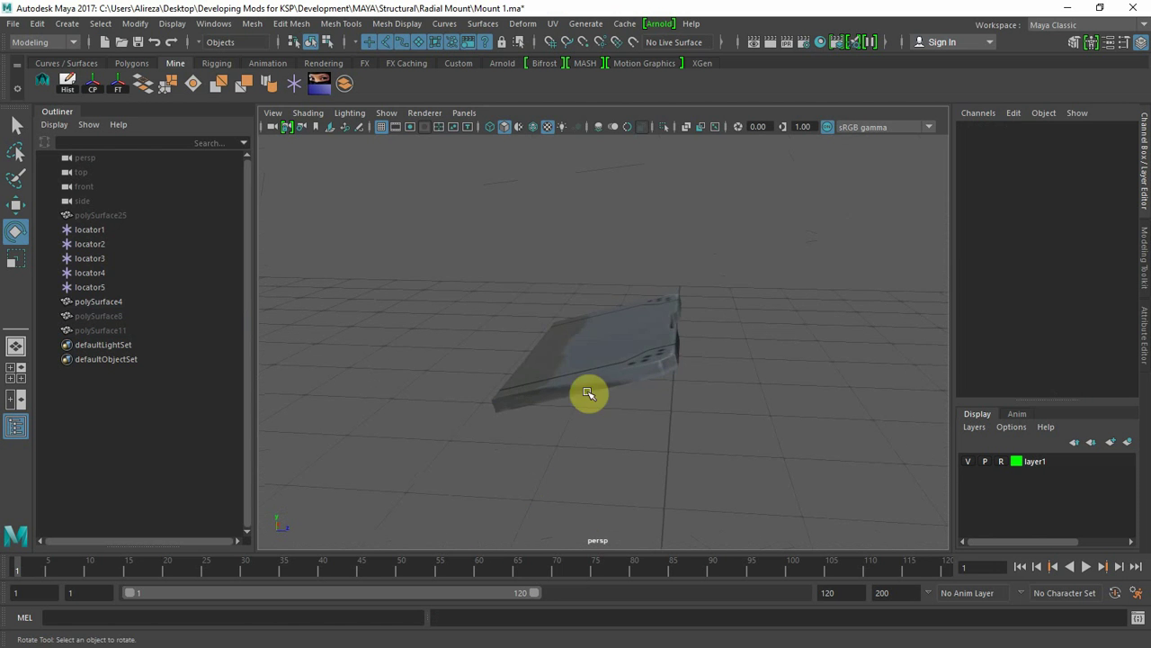
click(588, 393)
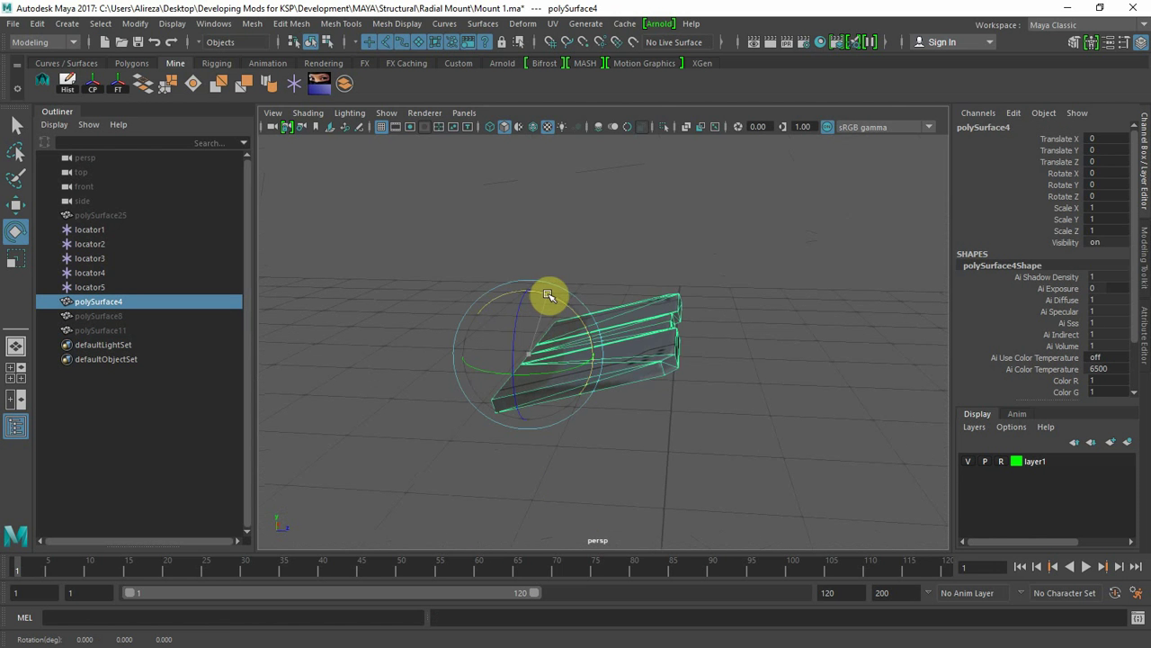
drag(548, 295, 498, 286)
drag(720, 409, 781, 420)
alt+drag(609, 419, 554, 407)
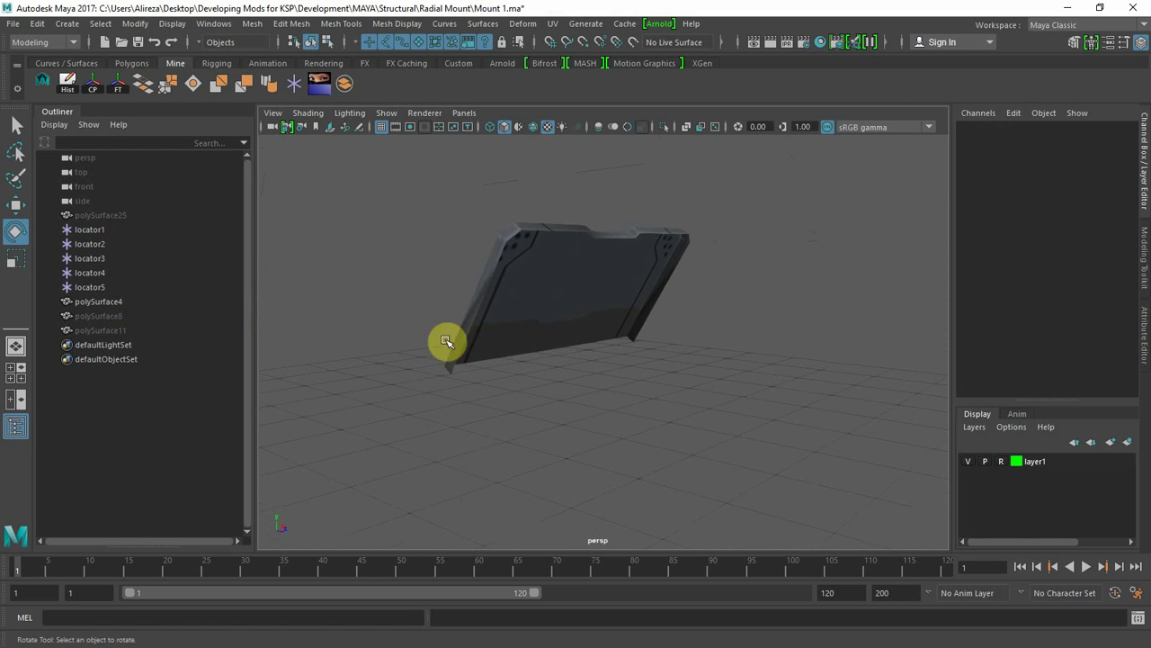
alt+drag(617, 388, 696, 410)
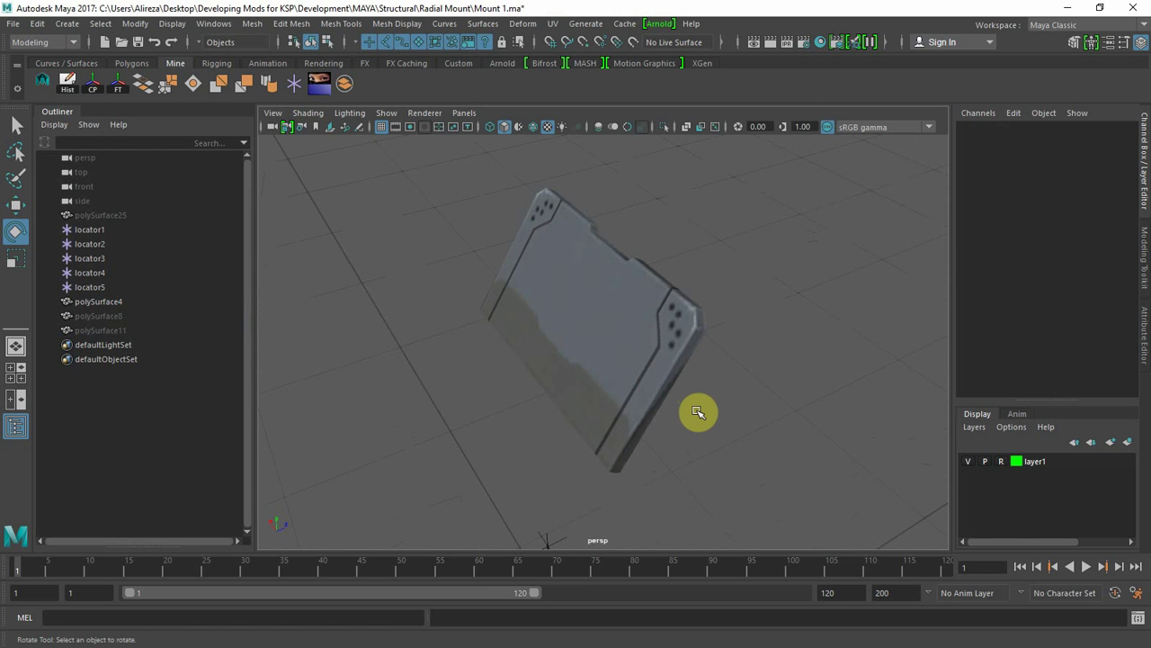
key(ctrl+z)
key(ctrl+z)
- Switch polySurface4 to edge mode and select the open border edges along its two sides and notched front rim
alt+drag(759, 458, 750, 316)
click(750, 315)
alt+right_drag(473, 390, 541, 384)
alt+drag(542, 383, 602, 333)
right_drag(603, 332, 573, 206)
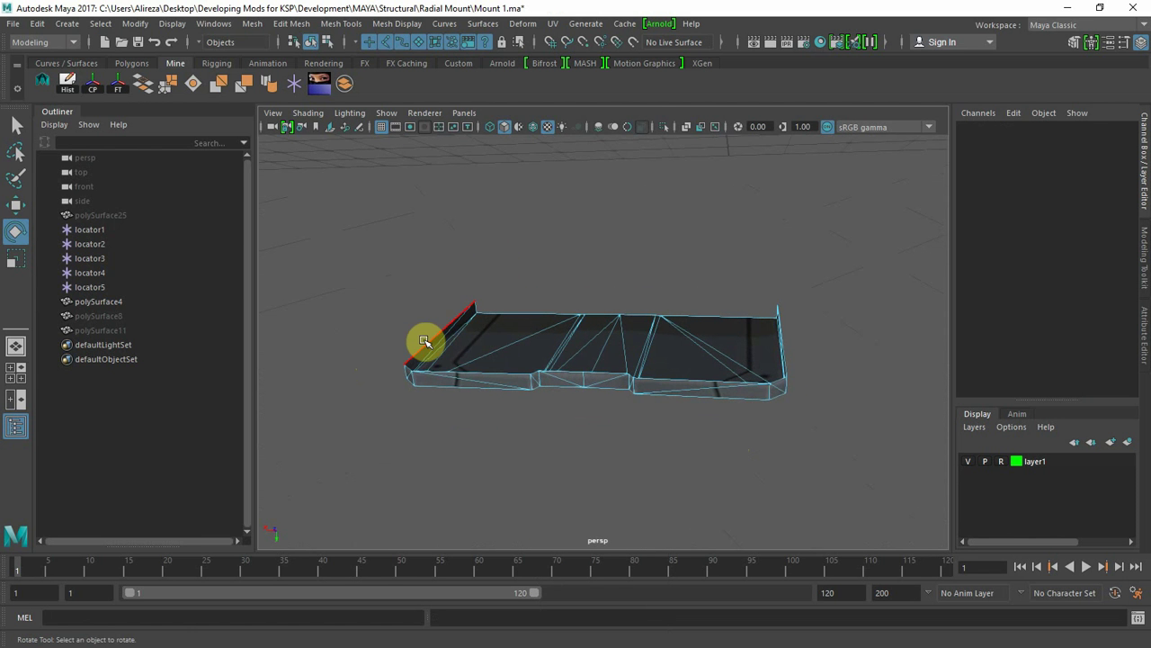
click(425, 341)
key(q)
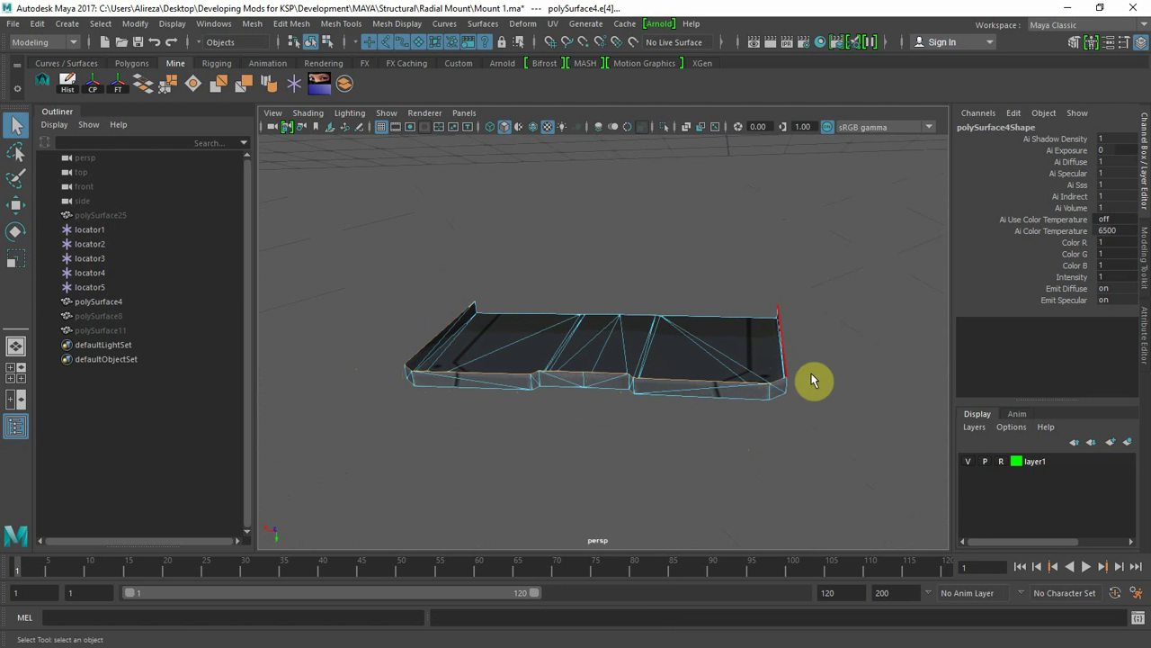
alt+drag(624, 413, 730, 305)
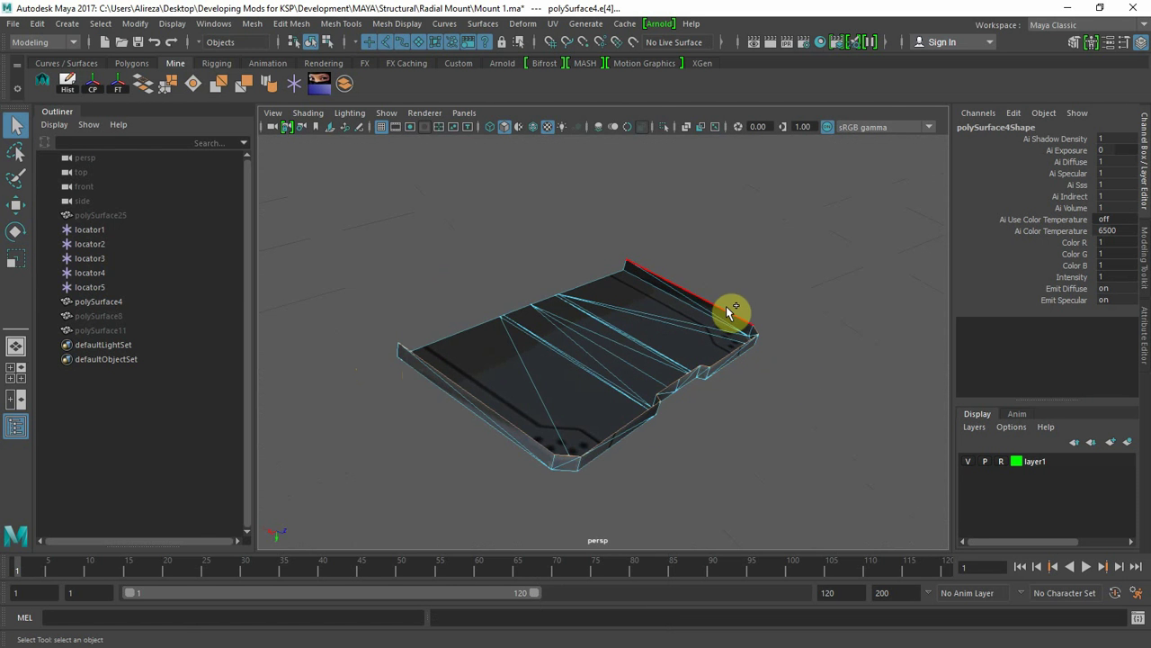
alt+drag(369, 369, 595, 404)
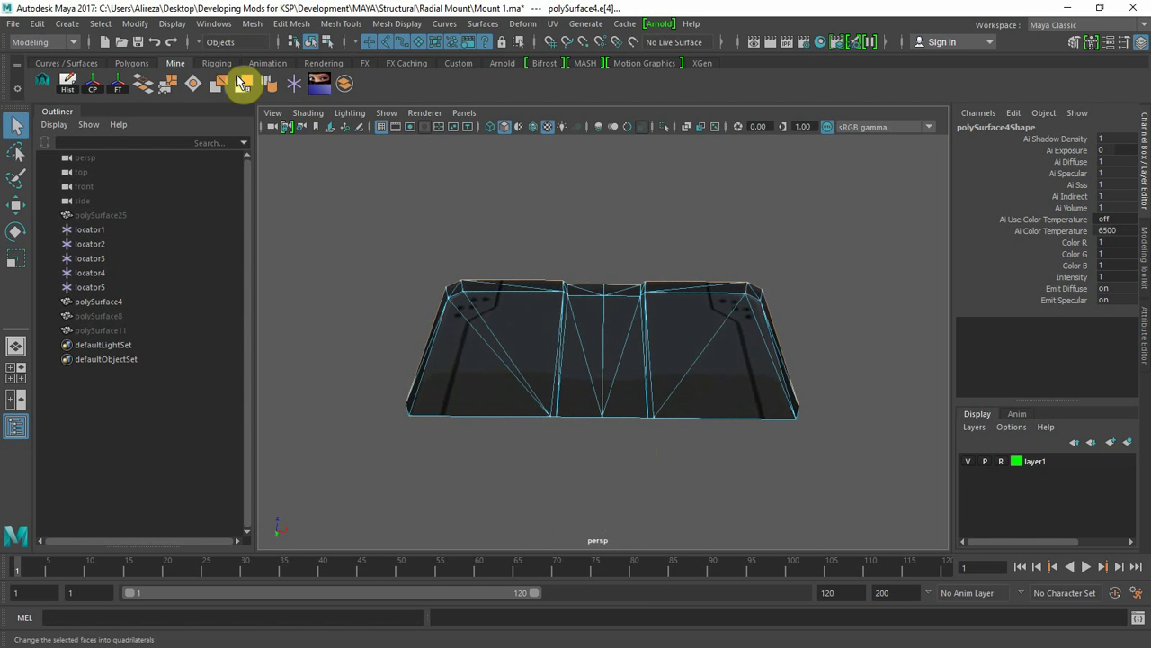
- Add the Fill Hole command to the Mine shelf
click(253, 24)
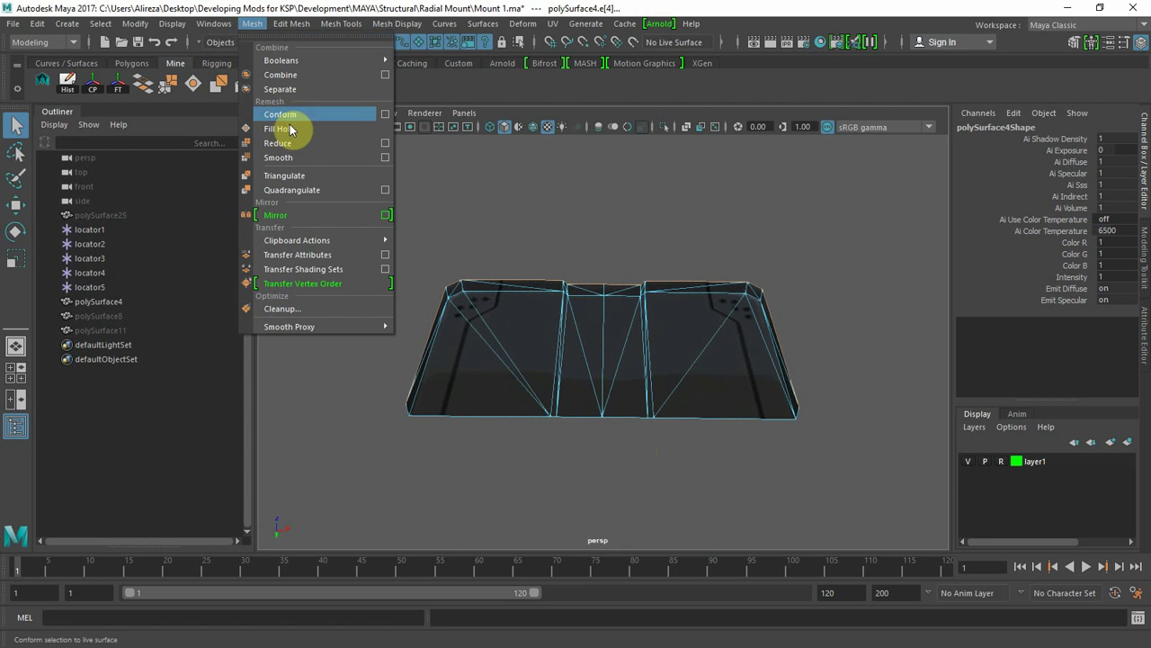
click(523, 24)
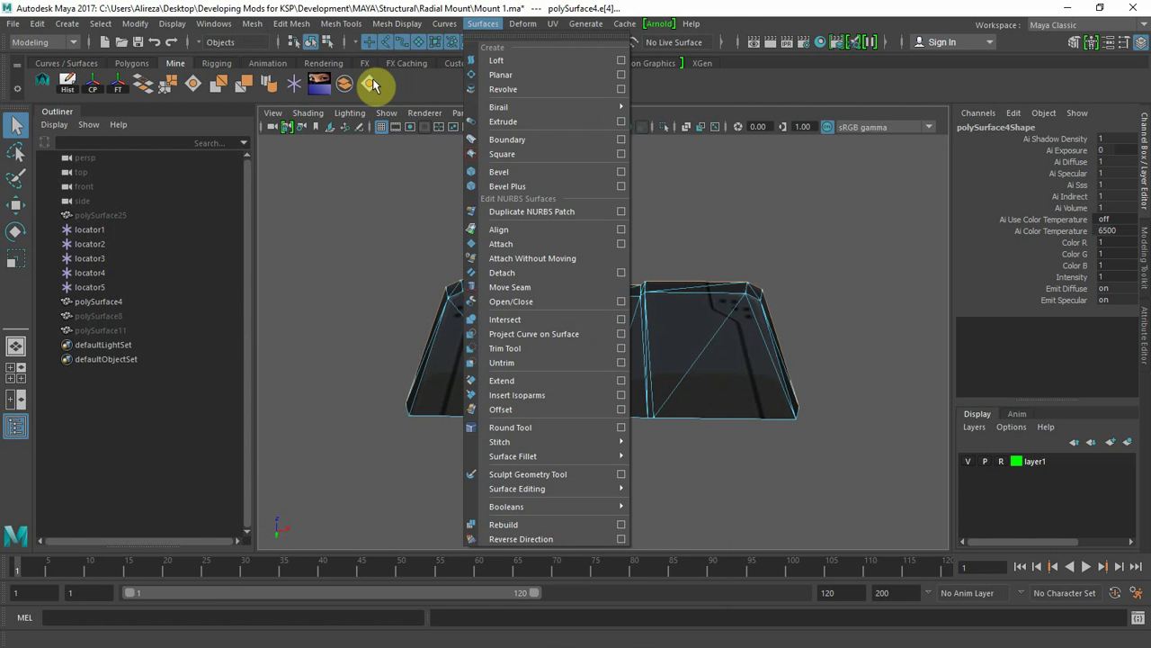
- Try closing polySurface4's open underside with Fill Hole on the selected border edges, undo the fill and clear the selection
click(369, 88)
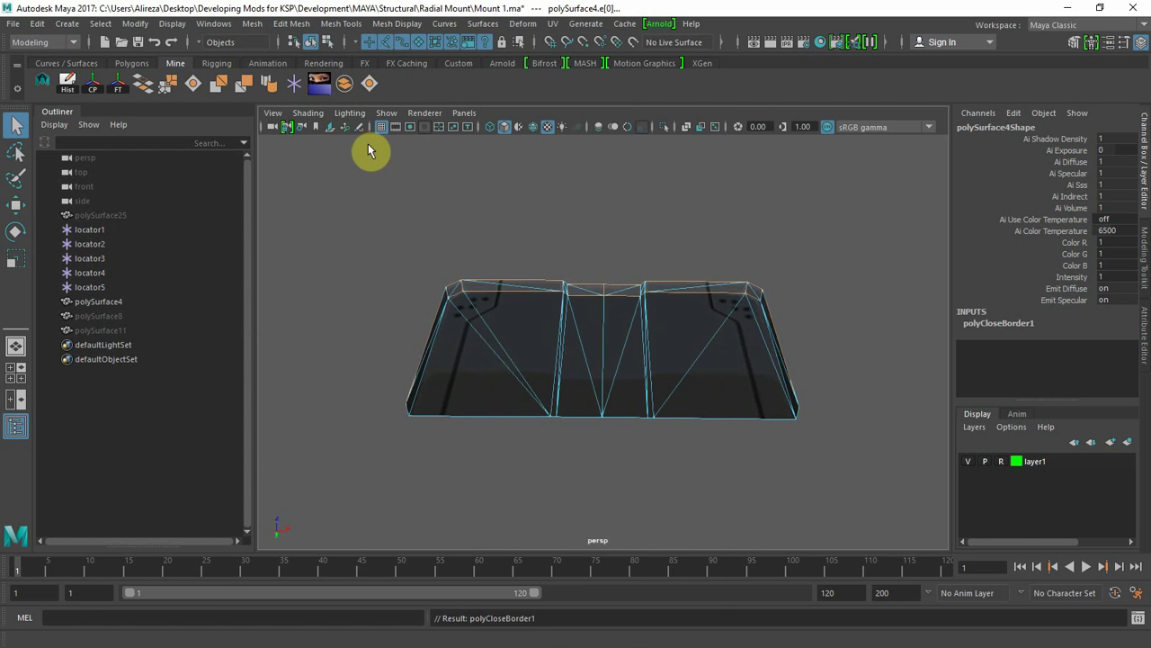
alt+drag(377, 320, 456, 300)
key(ctrl+z)
click(468, 290)
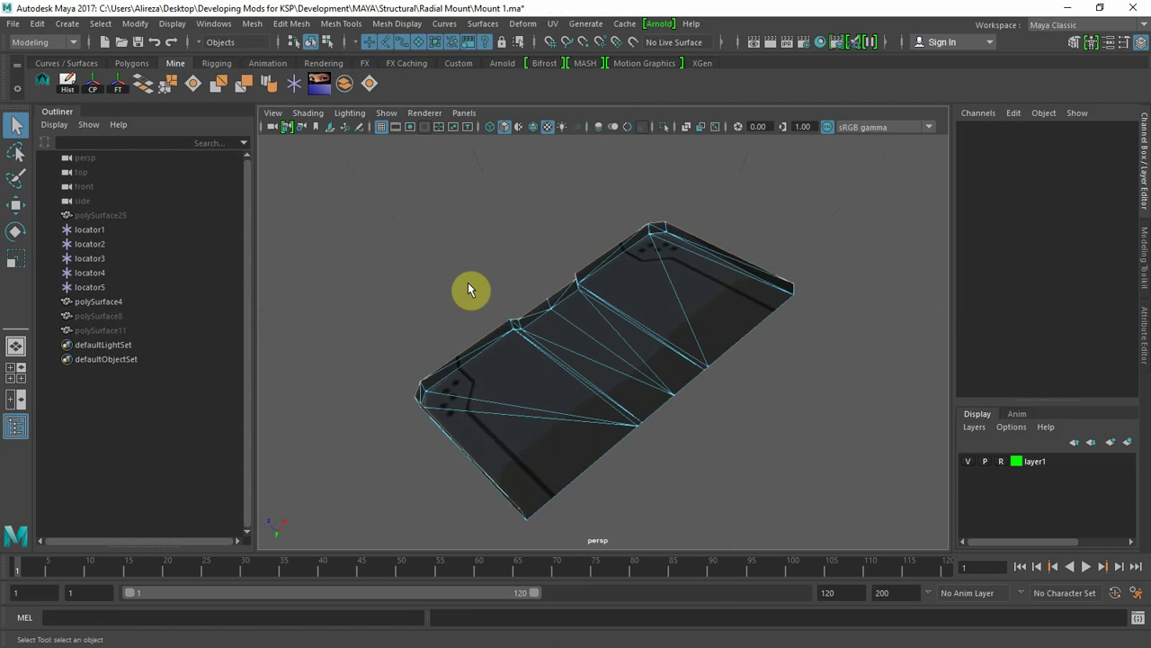
- Try Fill Hole on the border edges along the plate's two short sides, undo it and bridge those two edges instead
click(731, 250)
shift+click(461, 448)
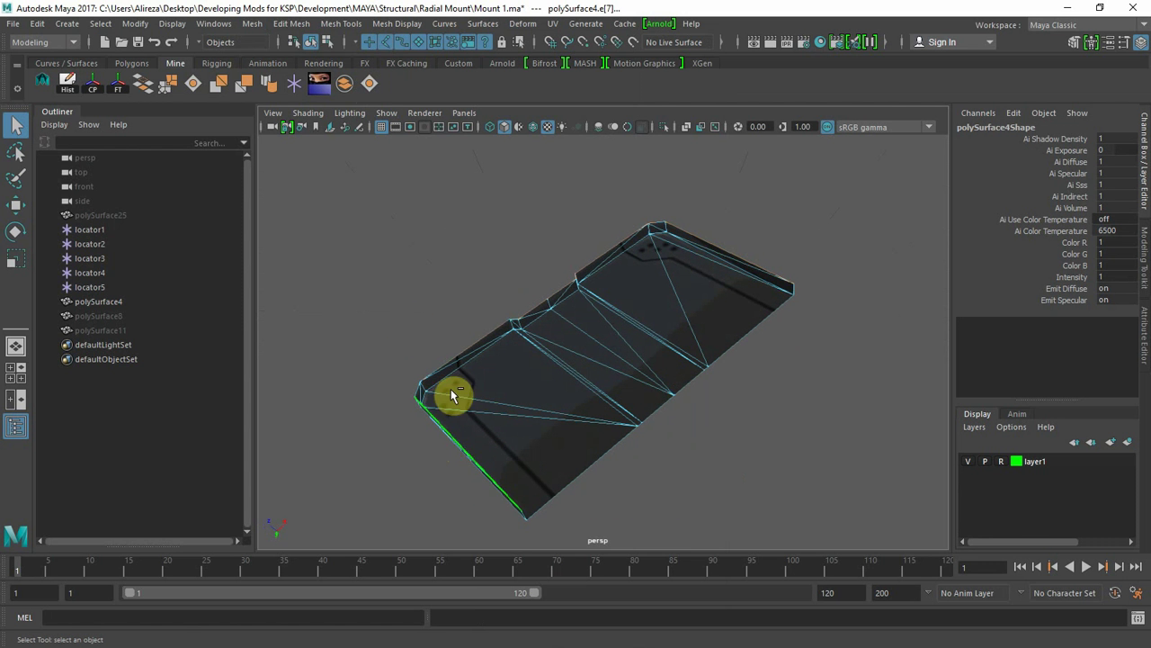
click(368, 85)
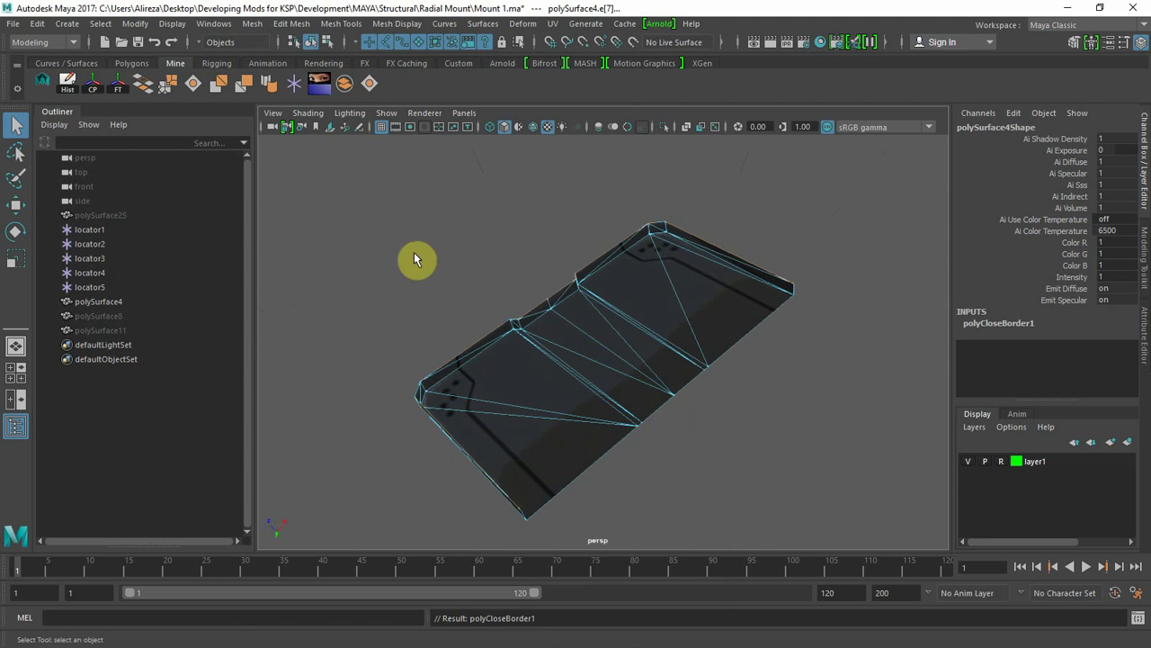
key(ctrl+z)
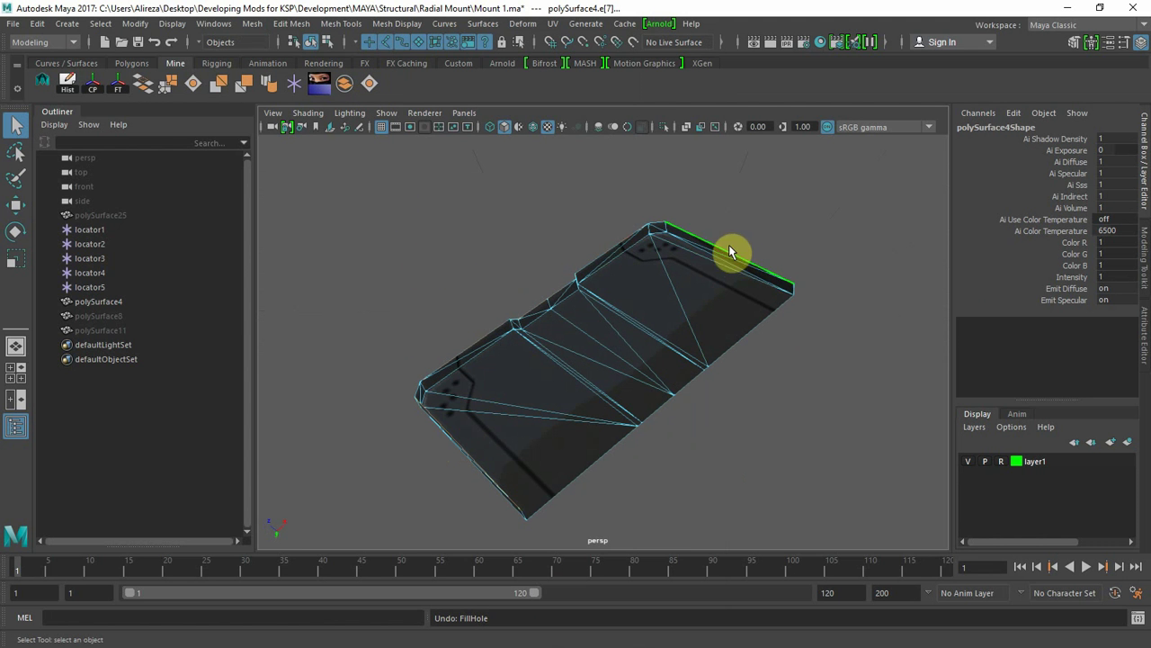
click(146, 85)
- Bridge the two short vertical edges at opposite ends of the plate's unnotched long side
alt+drag(707, 461, 563, 413)
click(405, 321)
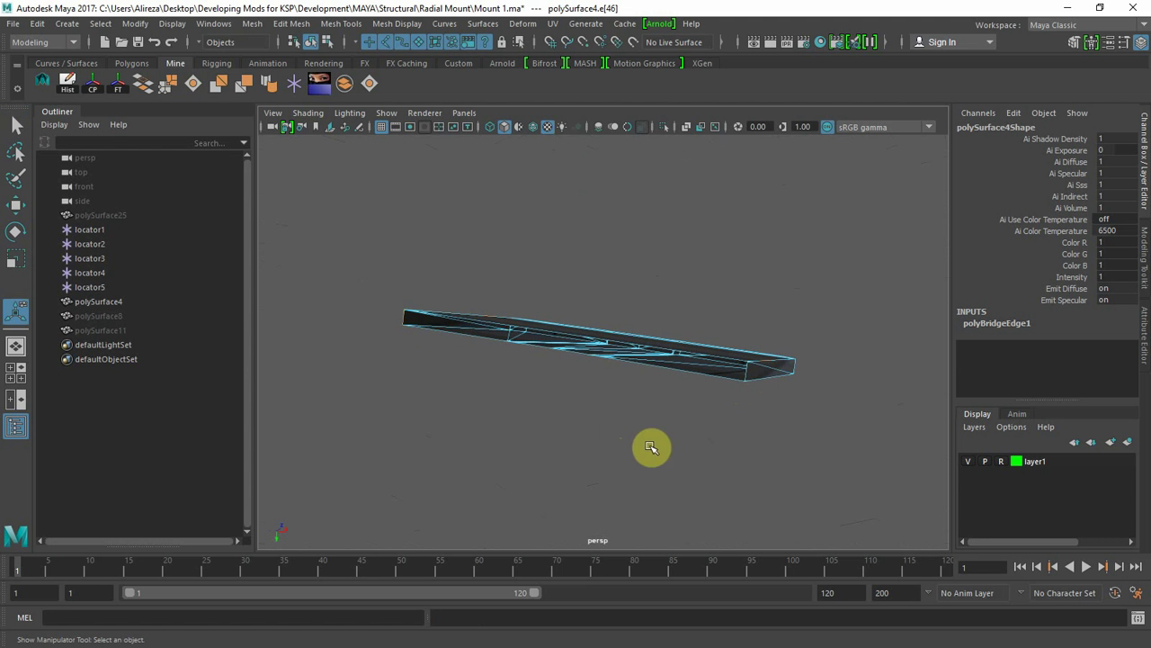
alt+drag(651, 448, 787, 407)
shift+click(809, 326)
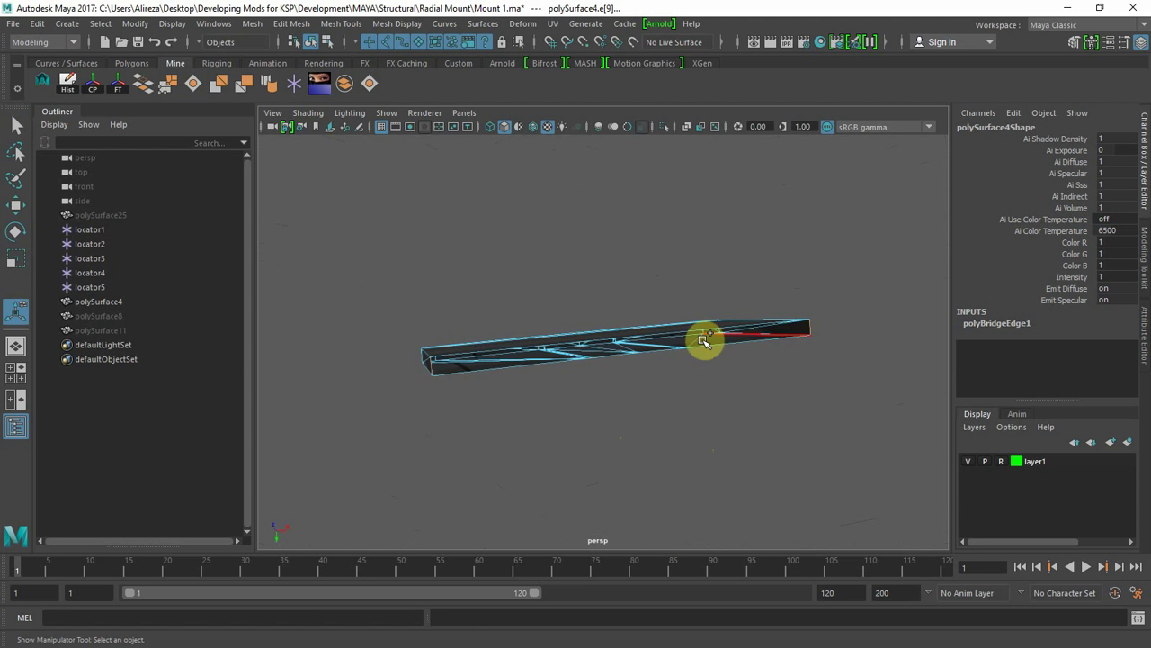
click(151, 87)
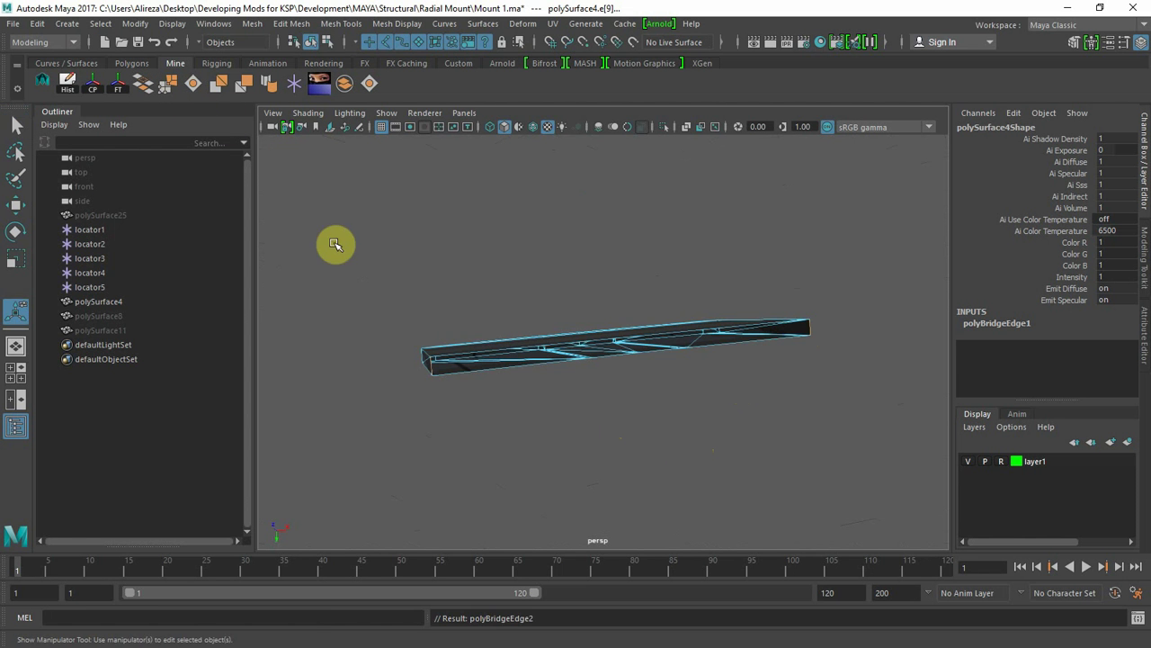
- Bridge the corner edge to the nearest notch edge to close the underside of one raised section of the notched rim
alt+drag(411, 252, 702, 302)
alt+right_drag(594, 332, 699, 337)
alt+middle_drag(601, 269, 589, 152)
alt+right_drag(540, 270, 619, 290)
alt+drag(539, 307, 651, 408)
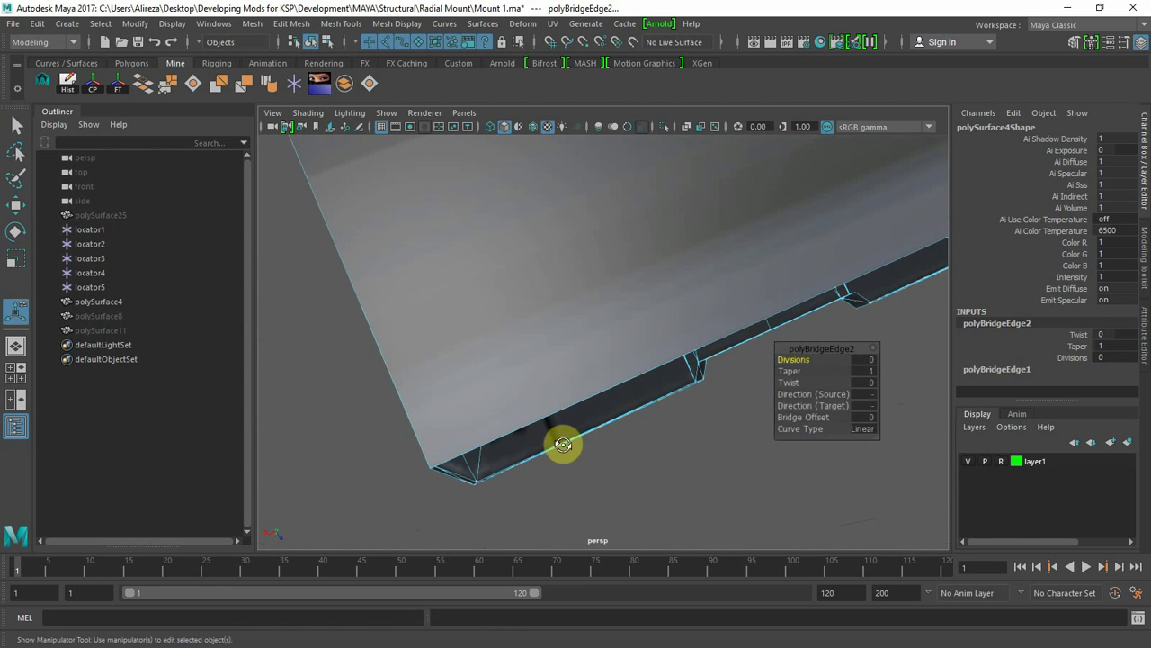
alt+drag(564, 444, 527, 450)
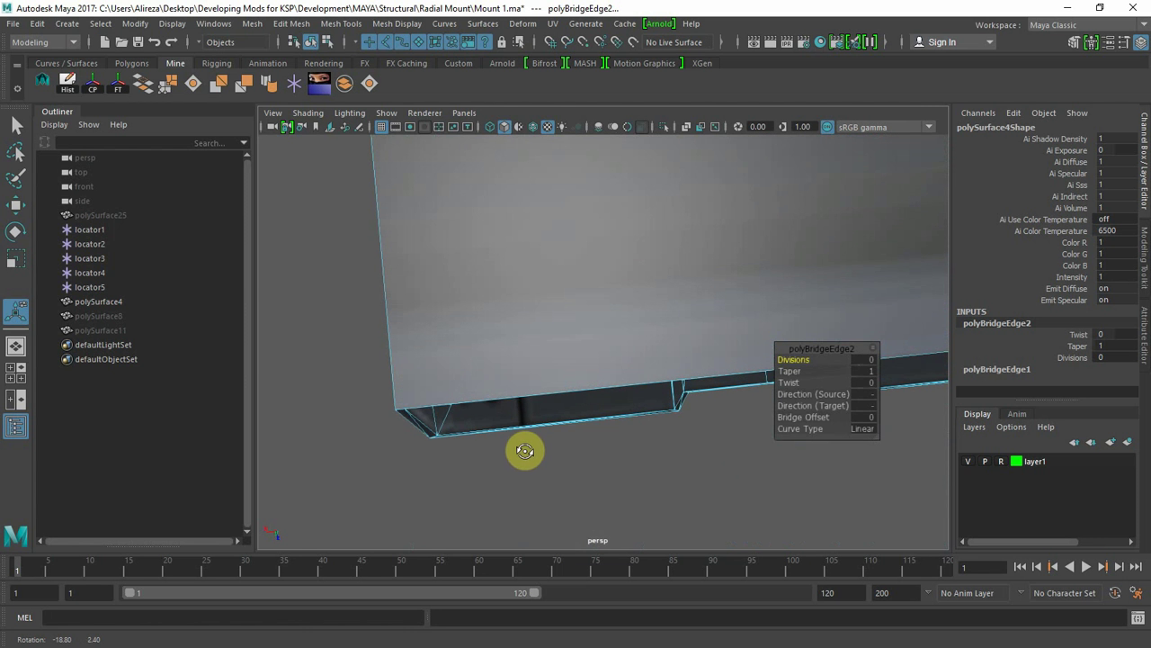
click(412, 424)
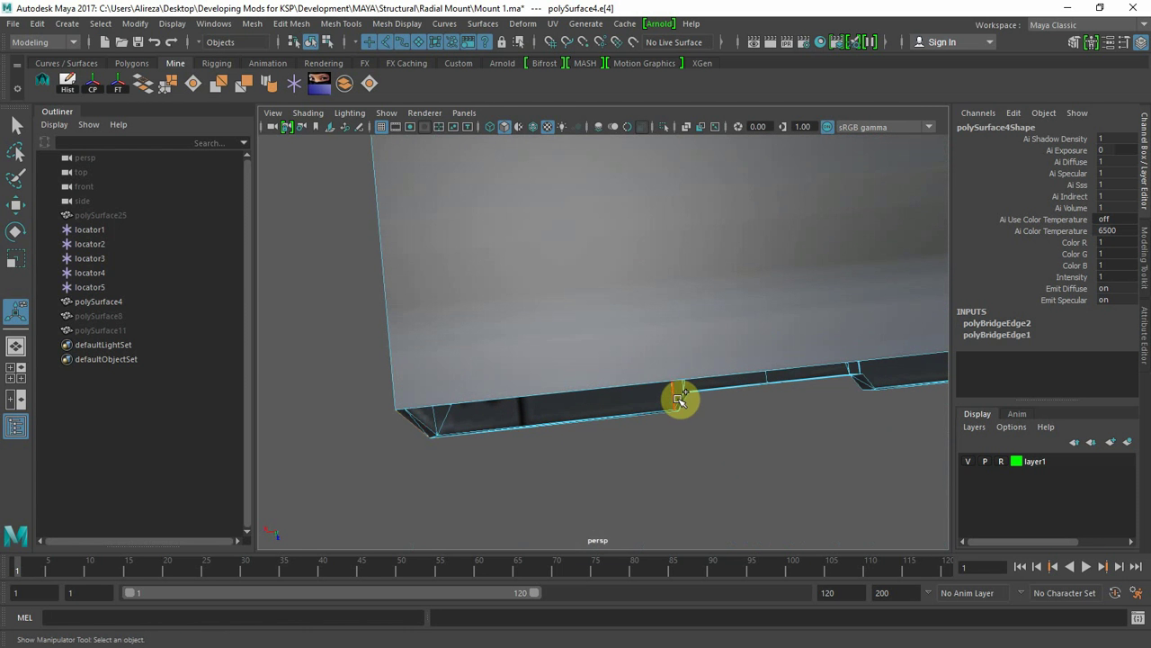
alt+drag(739, 434, 621, 368)
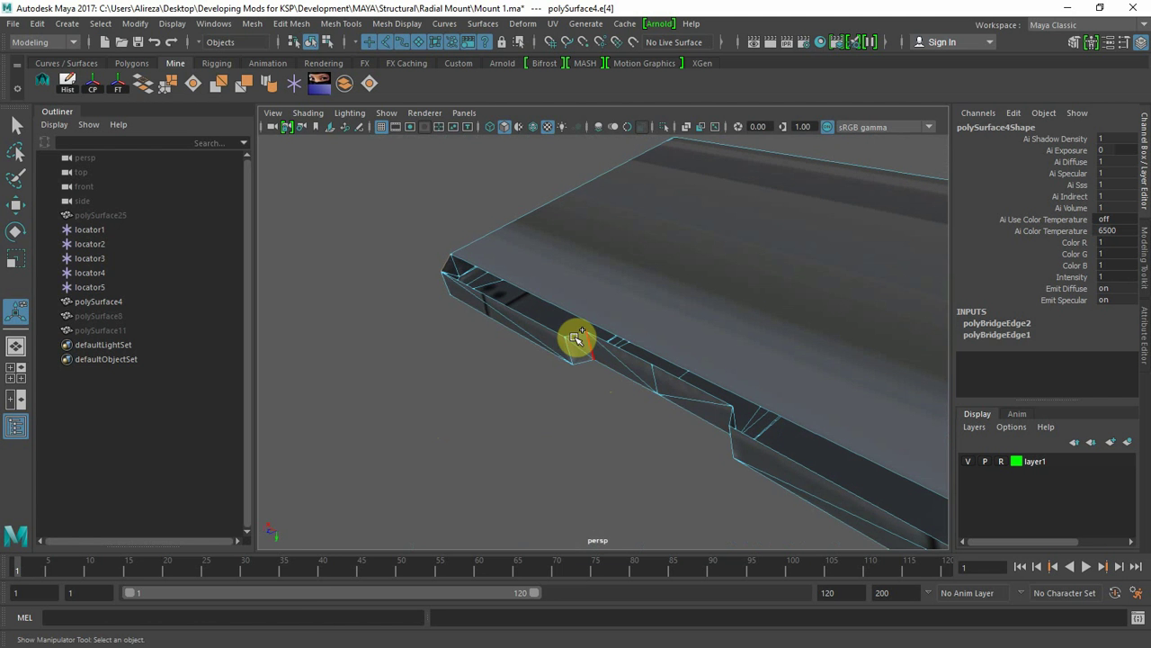
click(168, 84)
- Bridge the matching notch edge and corner edge to close the underside of the other raised section of the notched rim
alt+drag(524, 411, 514, 264)
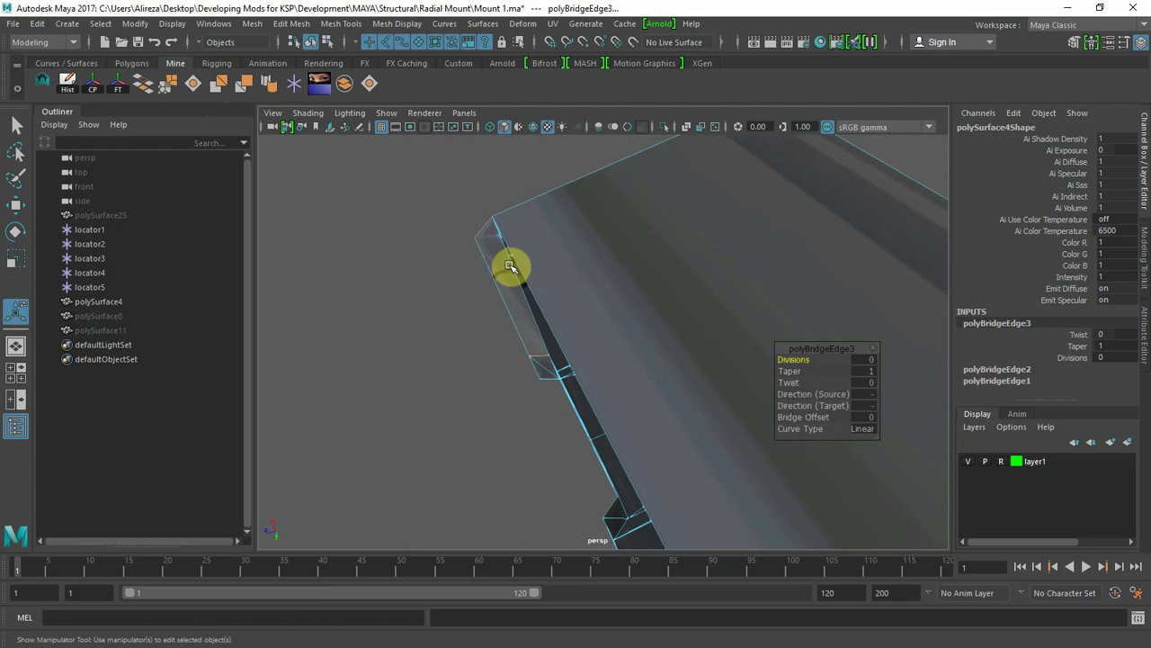
alt+drag(527, 437, 499, 416)
click(495, 368)
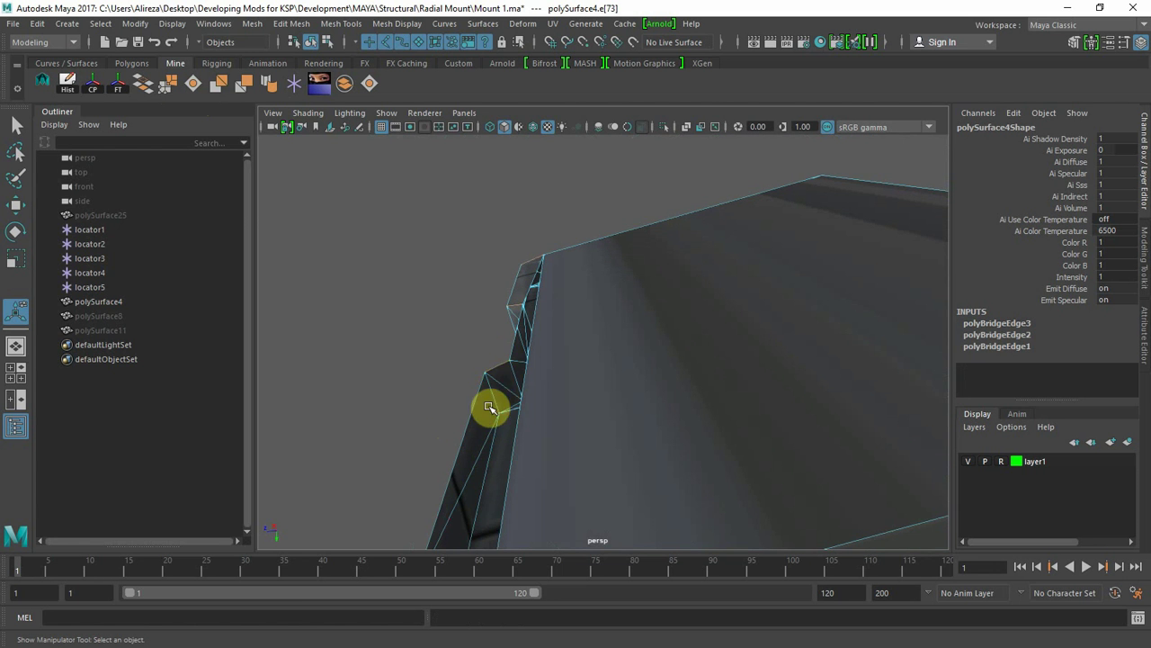
key(f)
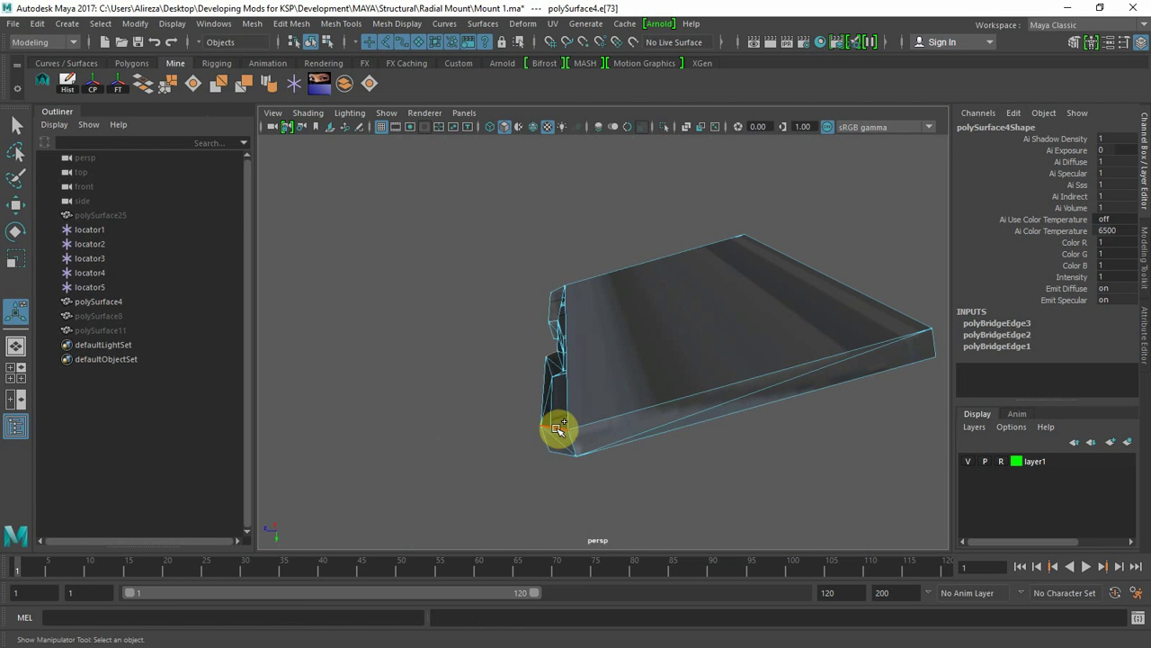
shift+click(557, 429)
click(147, 88)
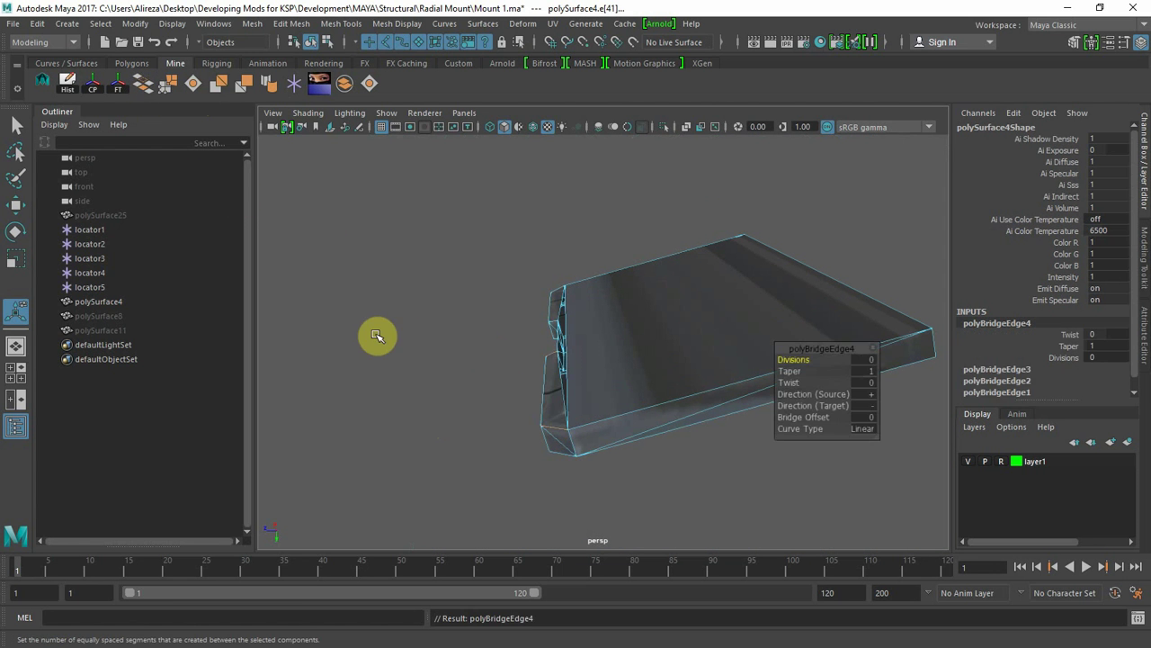
- Switch to edge mode and delete the two diagonal edges on the rim's recessed middle section
alt+drag(378, 334, 528, 394)
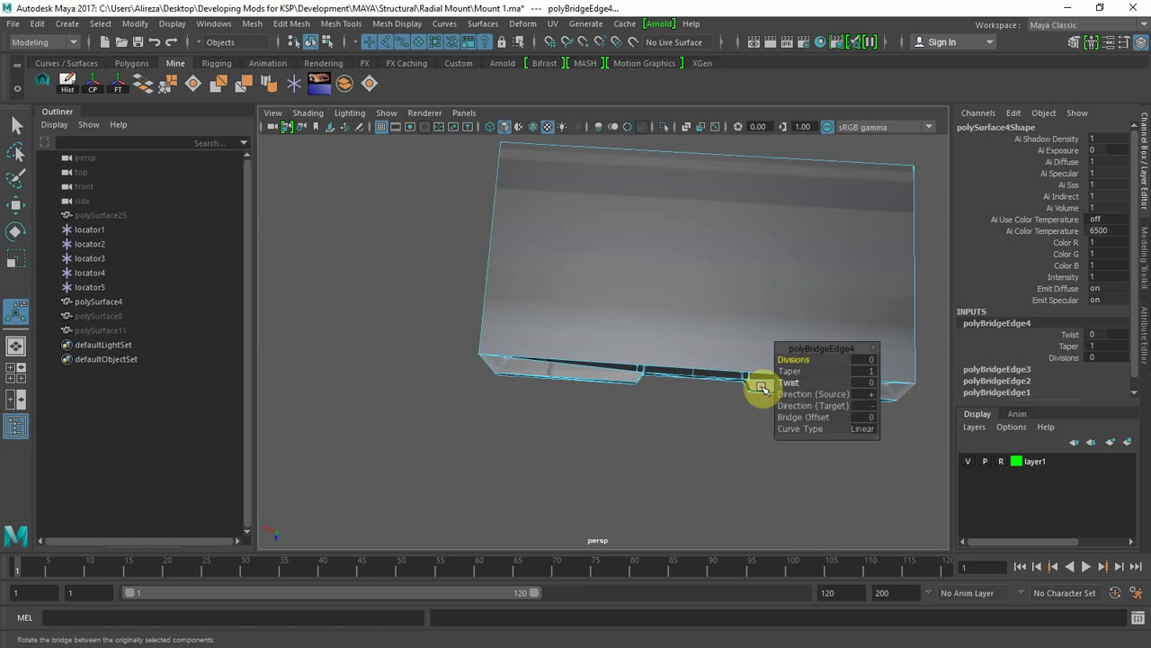
alt+drag(645, 372, 519, 376)
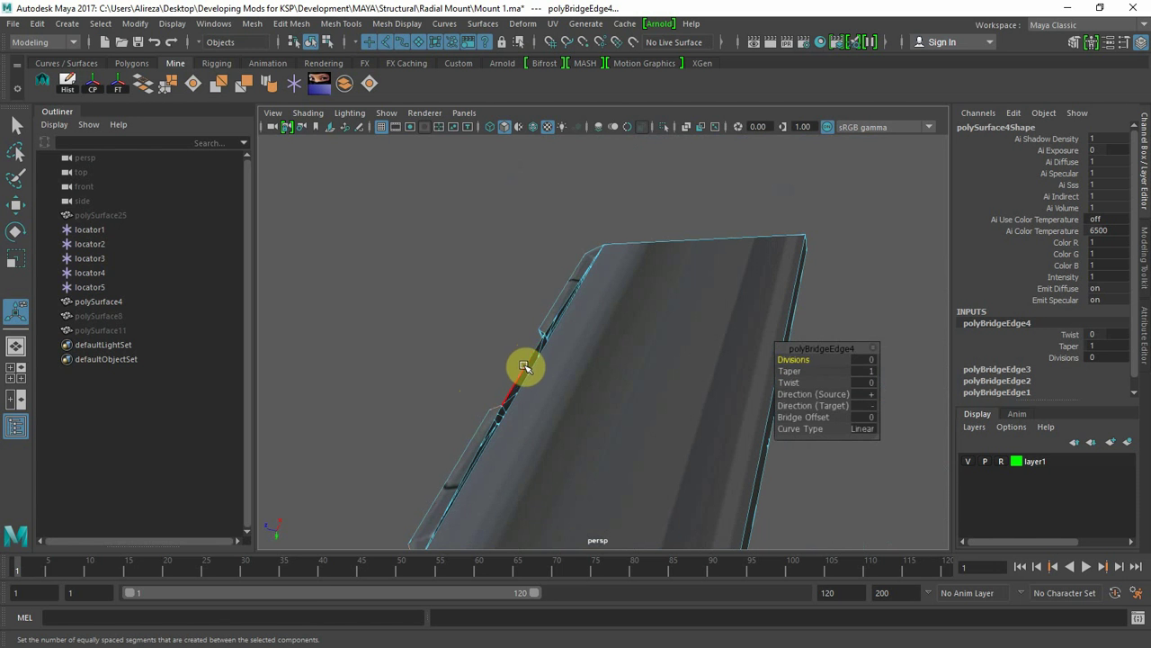
alt+drag(492, 384, 645, 352)
scroll(683, 383, up, 5)
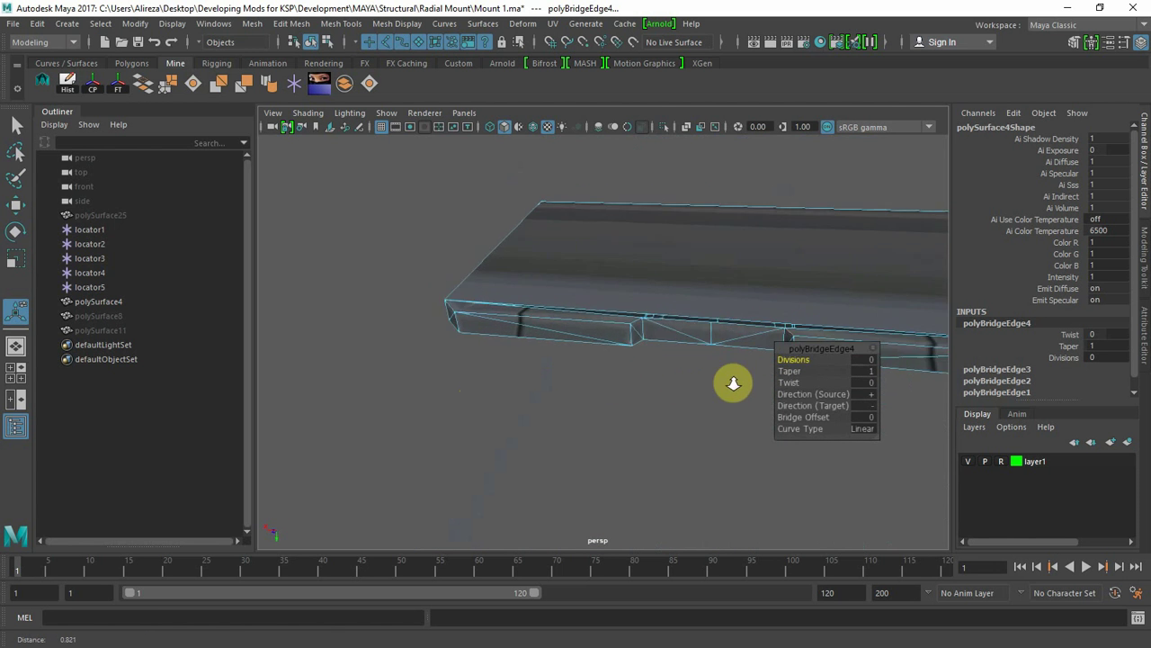
scroll(630, 431, up, 3)
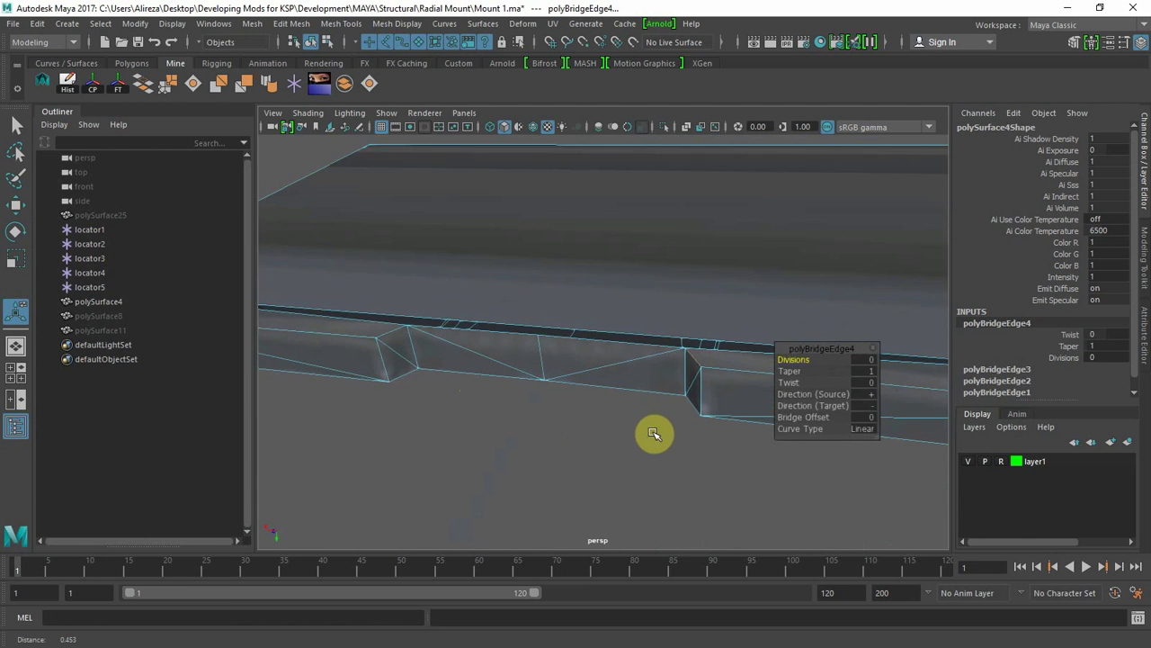
alt+drag(597, 437, 612, 406)
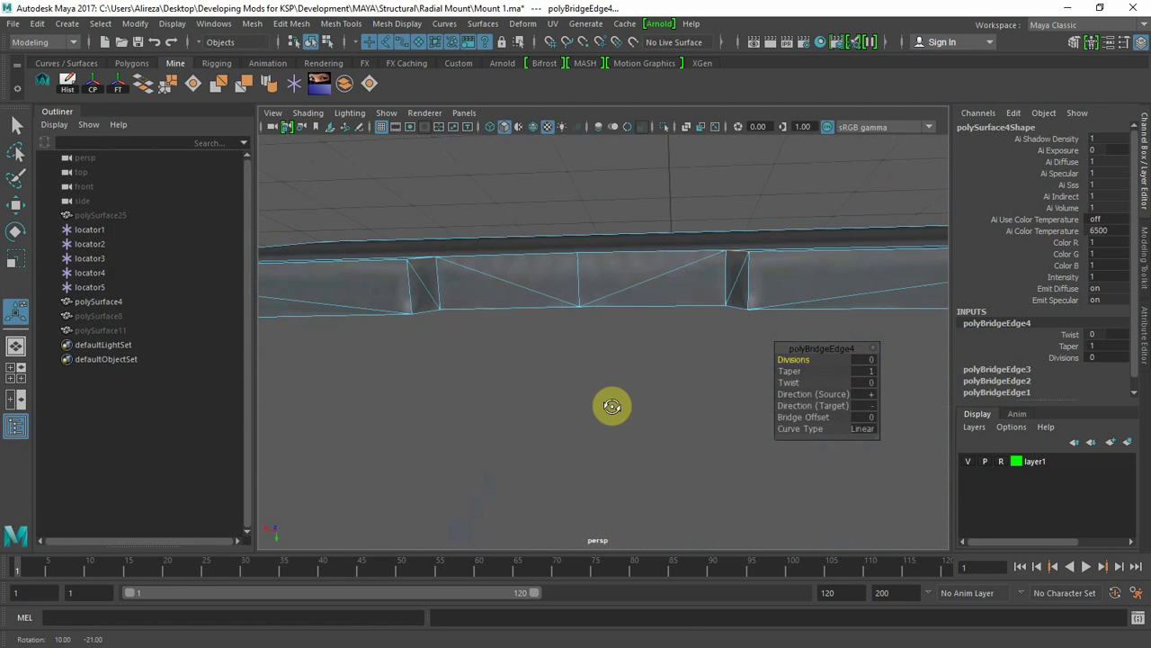
right_click(621, 290)
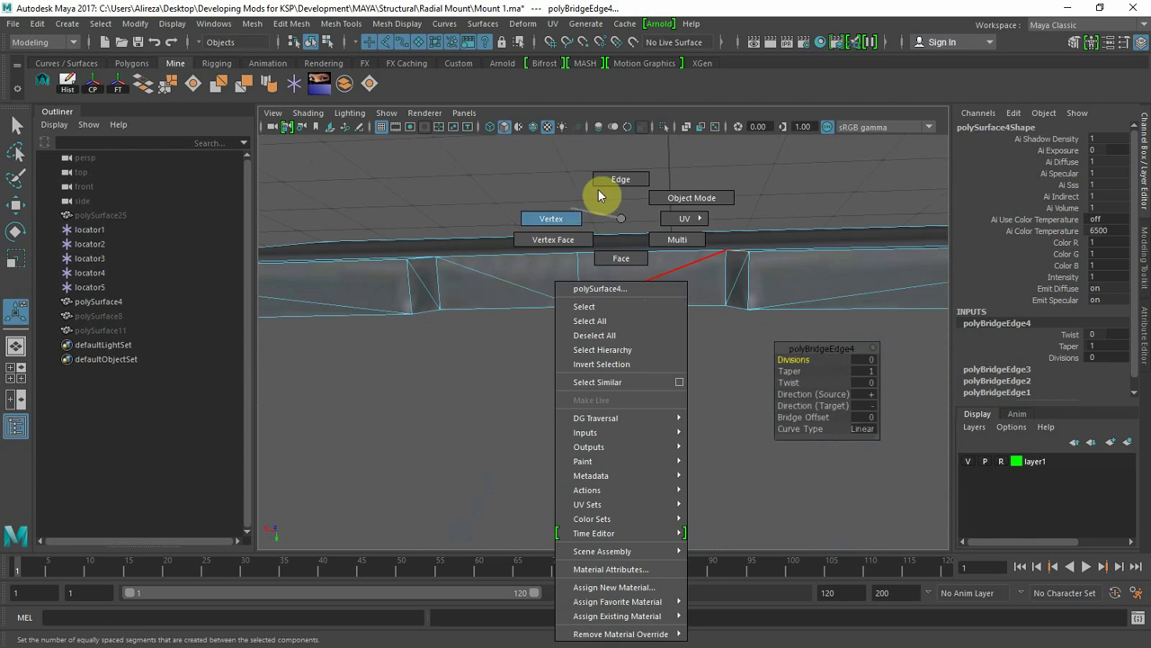
right_drag(598, 190, 603, 182)
click(541, 284)
key(Delete)
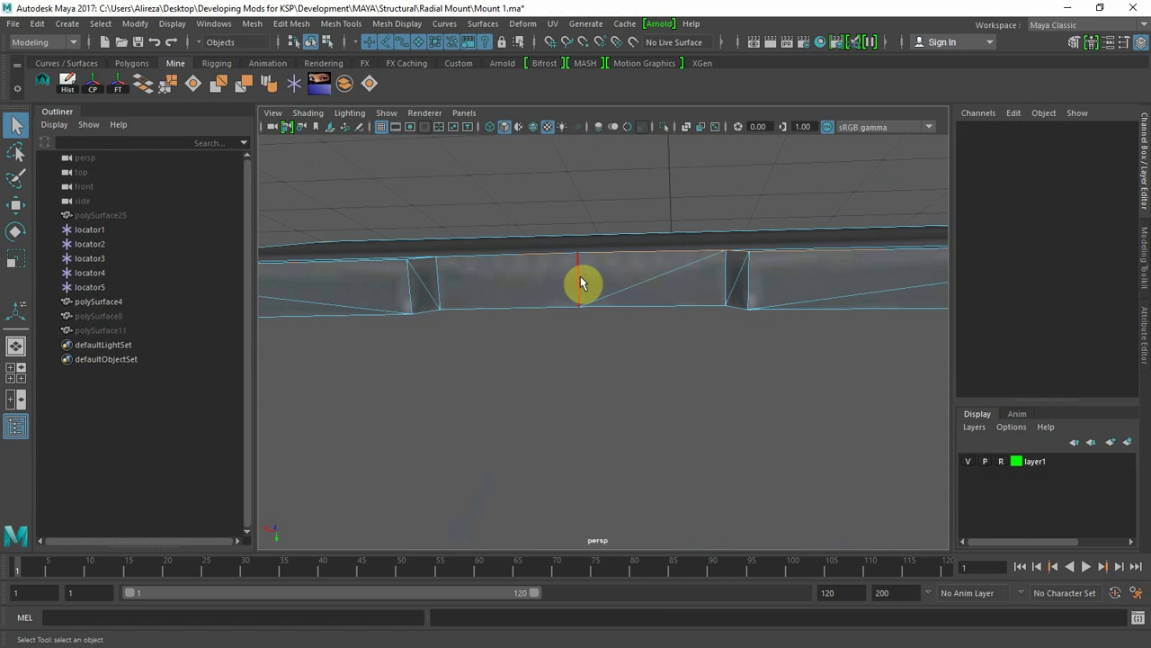
click(618, 287)
key(Delete)
click(578, 289)
click(595, 325)
- Merge the vertices at the upper and lower ends of the recess's middle vertical edge, using vertex mode and wireframe display
alt+drag(607, 373, 597, 414)
right_click(598, 414)
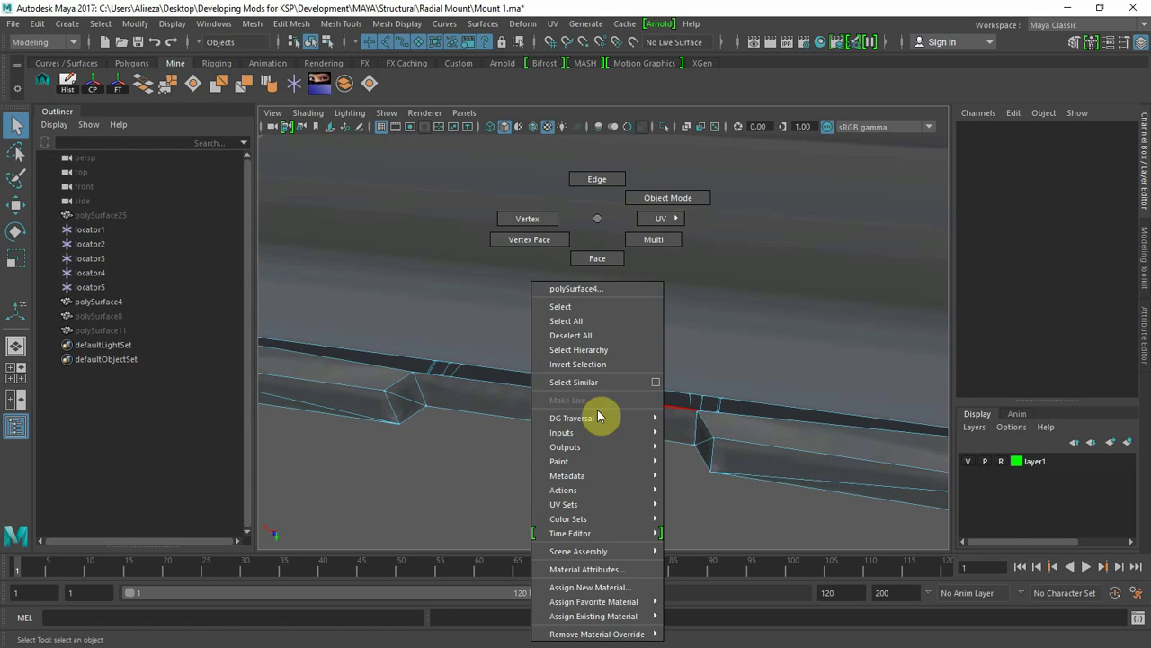
click(566, 239)
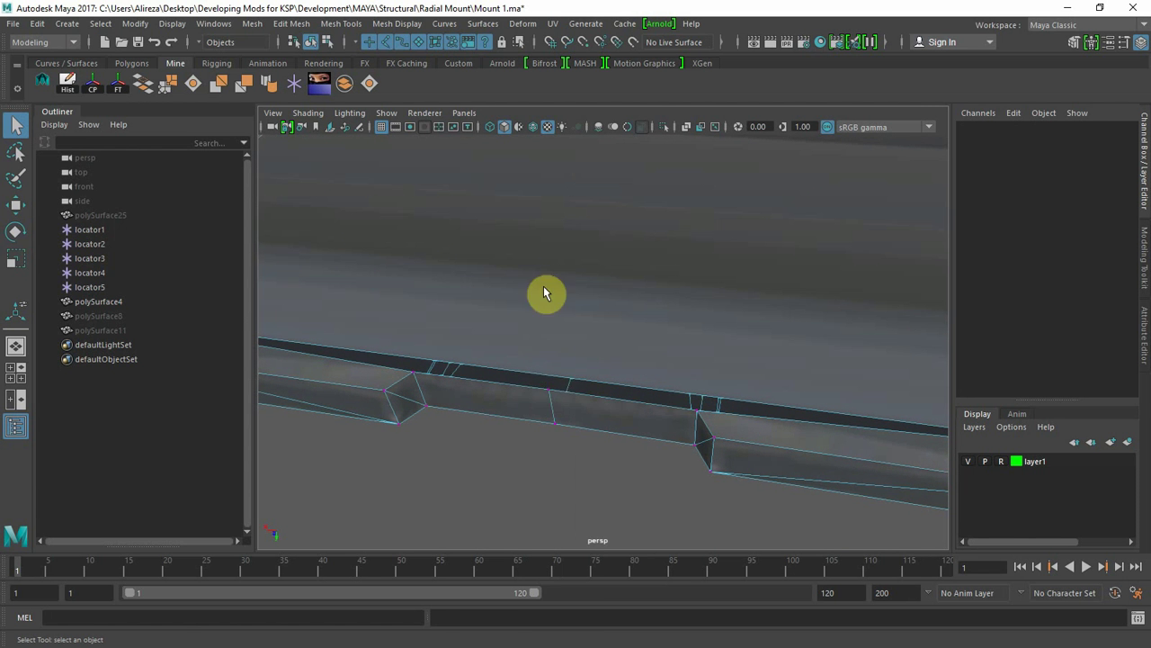
click(550, 393)
key(4)
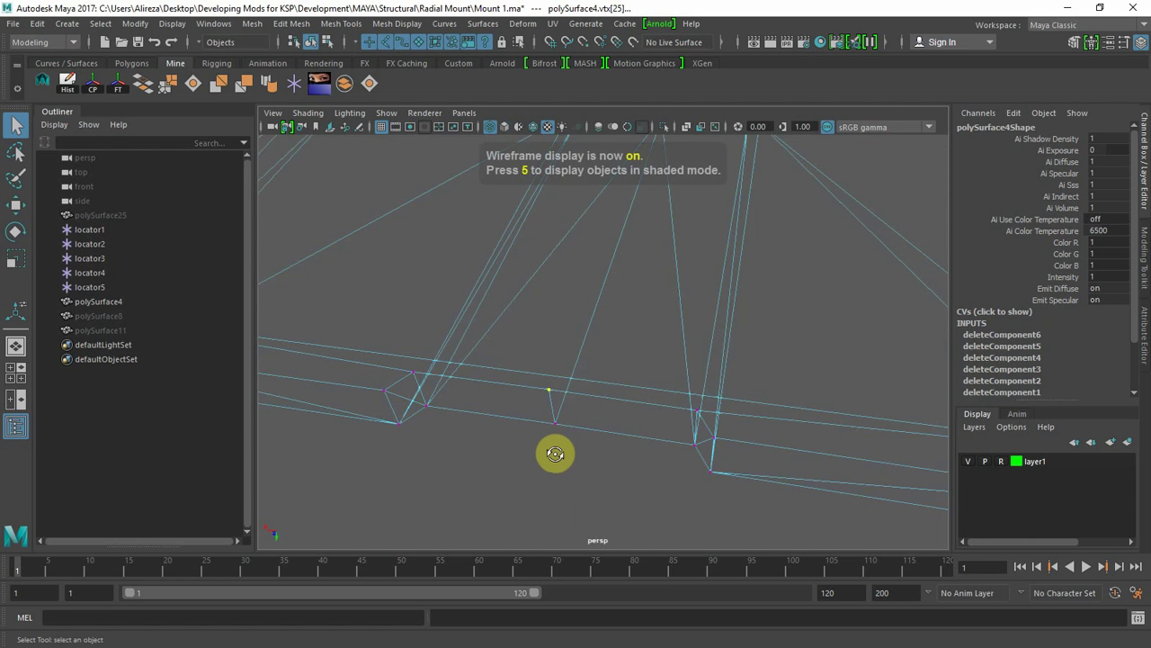
alt+drag(552, 452, 504, 419)
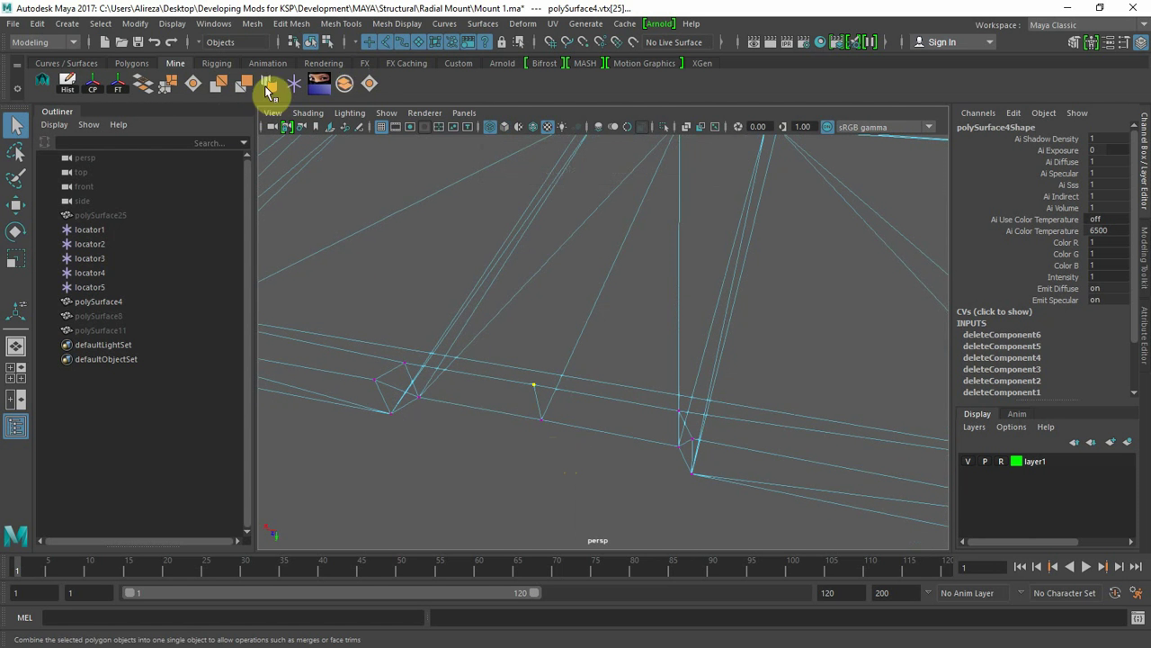
click(168, 86)
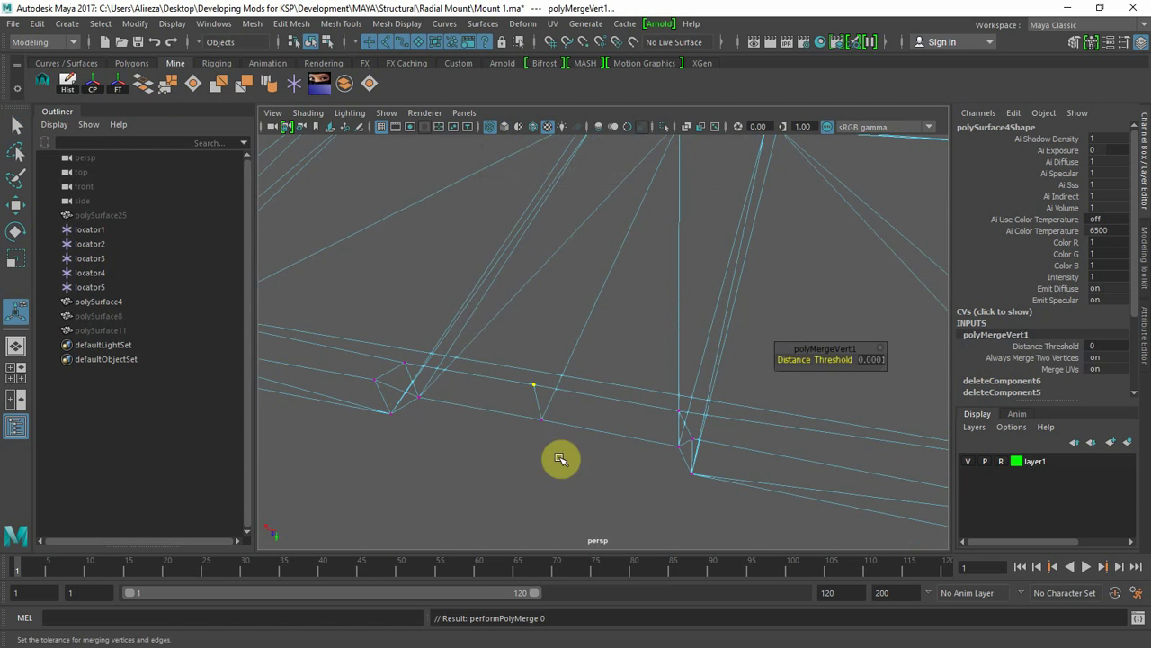
click(538, 415)
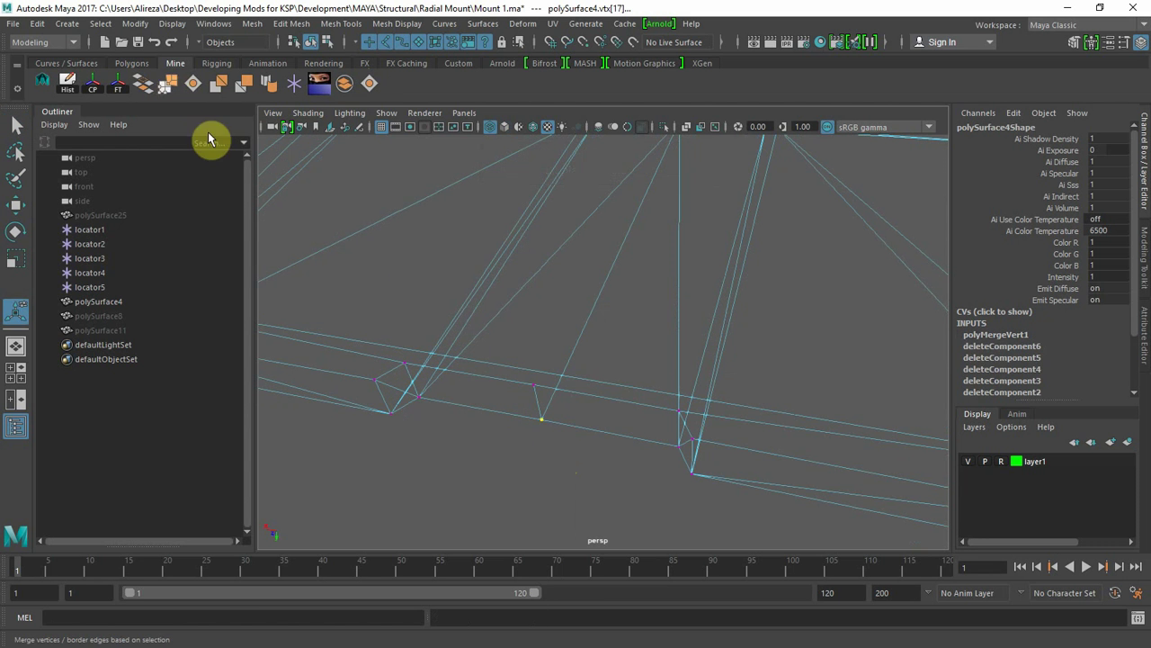
key(g)
- Switch back to edge mode and delete the vertical edge in the middle of the recessed rim section
right_click(539, 411)
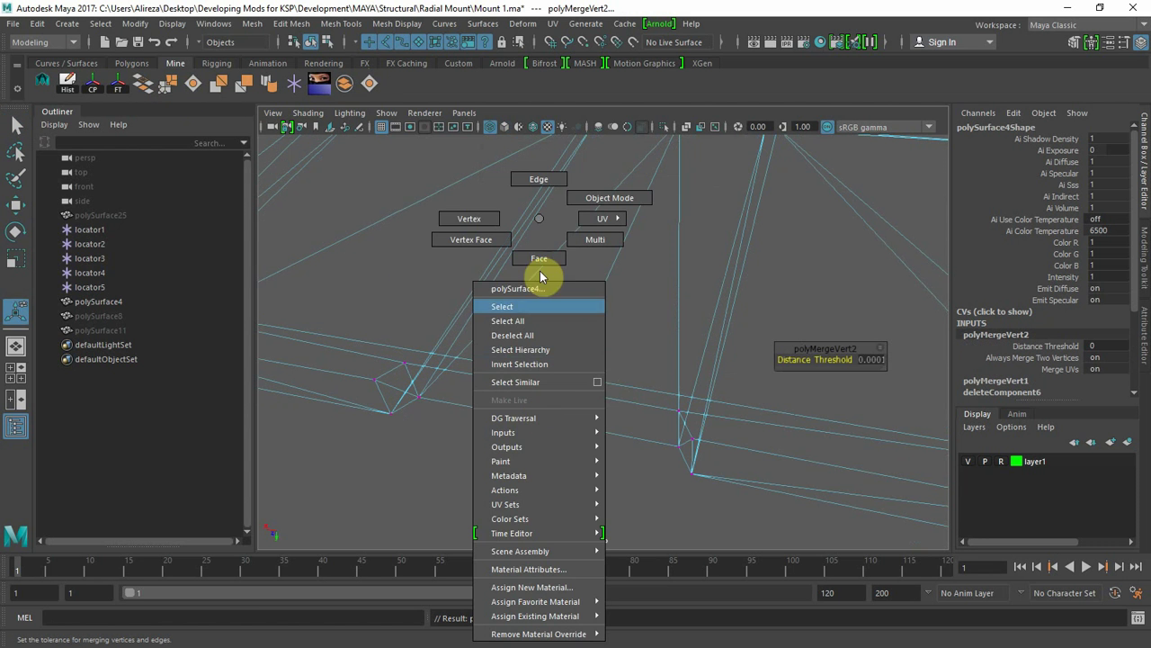
click(531, 197)
click(536, 400)
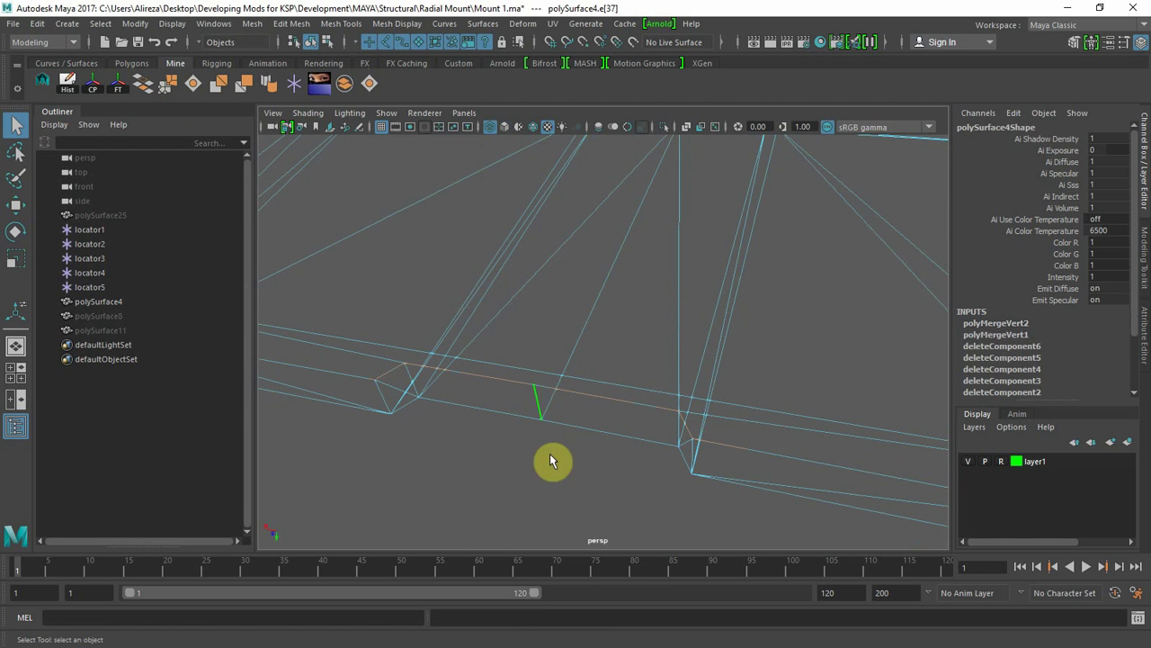
key(Delete)
- Delete the leftover middle vertex on the recess's inner border edge in vertex mode and restore the shaded display
alt+drag(594, 531, 561, 488)
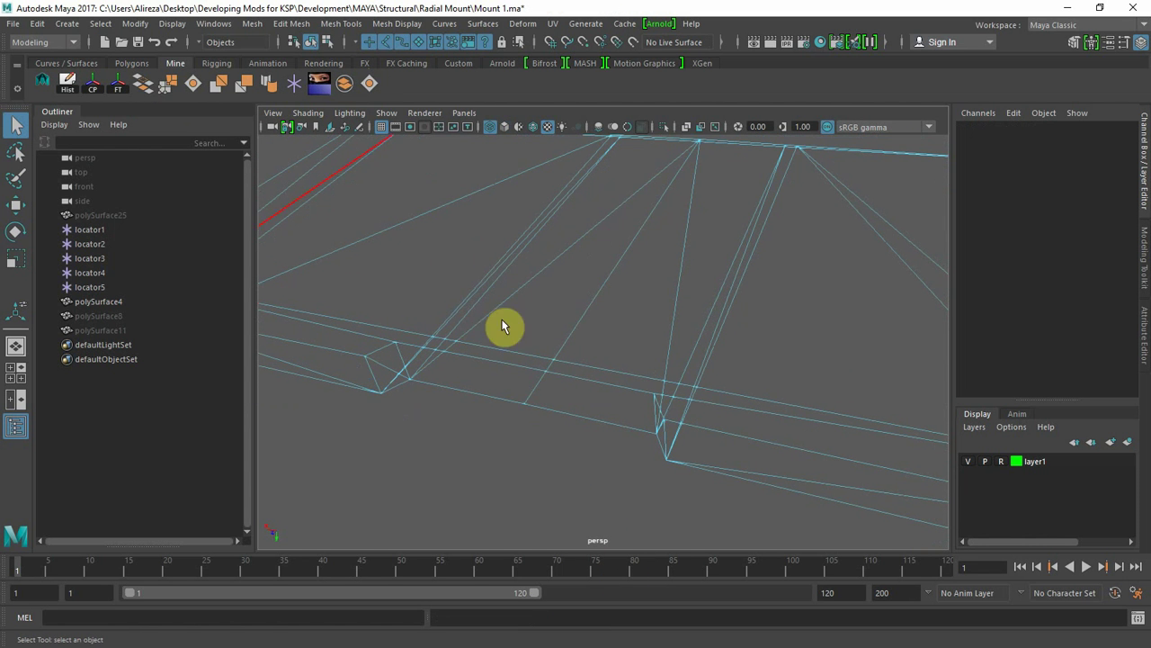
right_drag(520, 367, 475, 216)
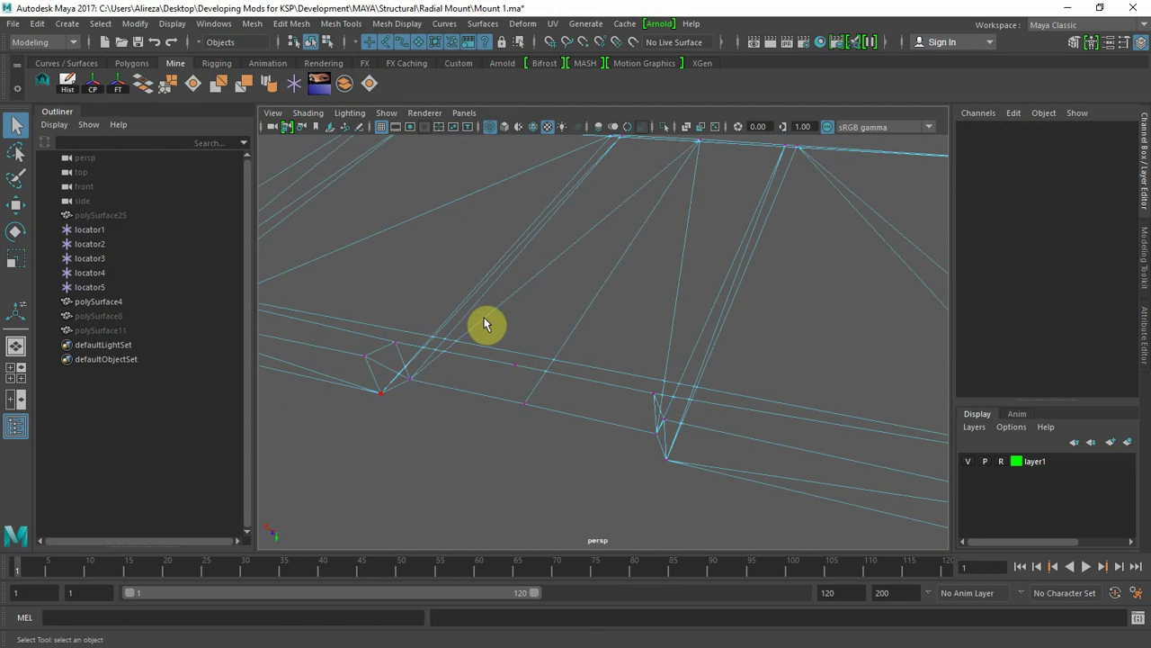
click(521, 366)
click(563, 467)
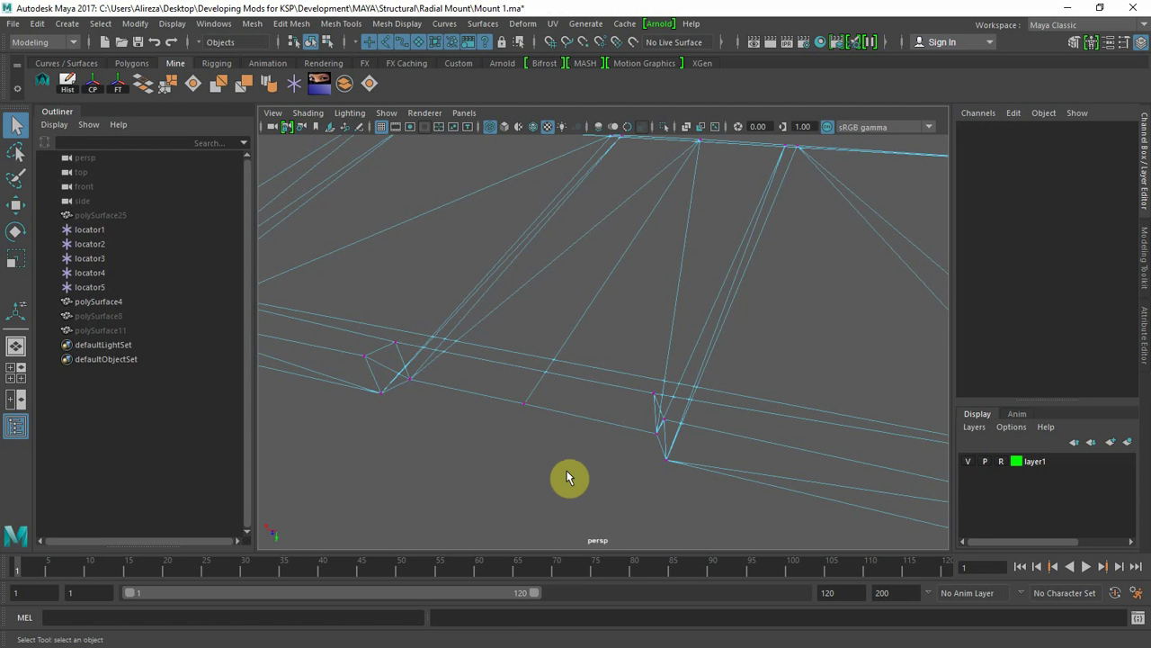
key(6)
mouse_move(581, 485)
alt+mouse_down()
mouse_move(535, 473)
mouse_move(542, 506)
alt+mouse_up()
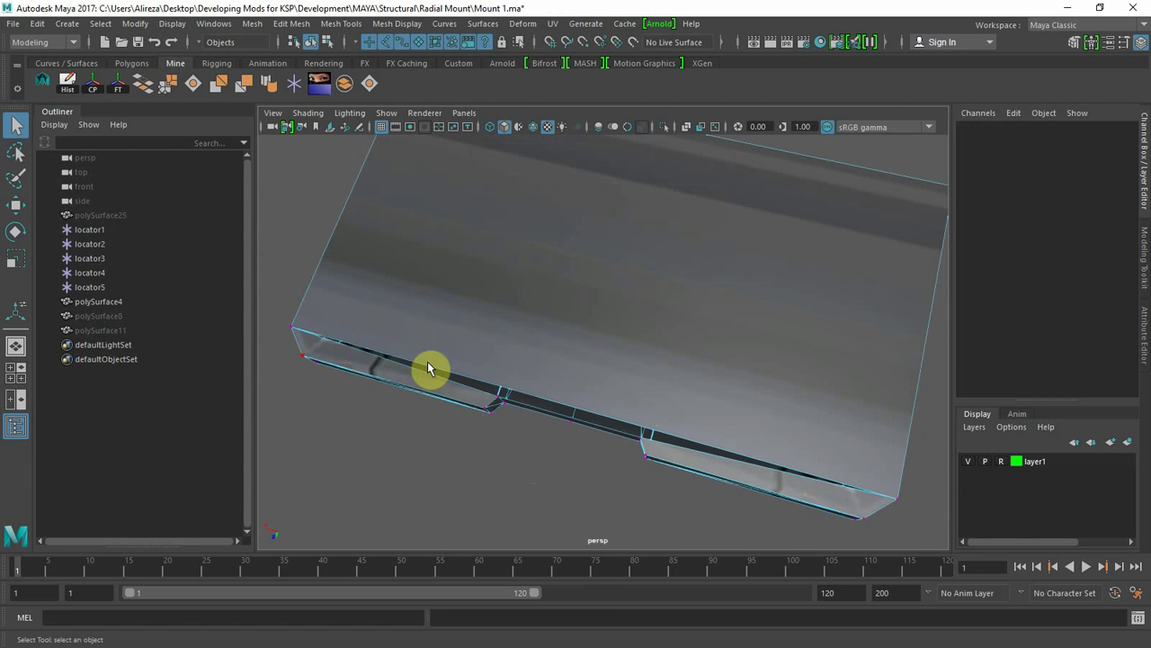
- Select the open border edges along the rim's recessed section in edge mode and bridge them to close the gap
right_drag(552, 328, 551, 258)
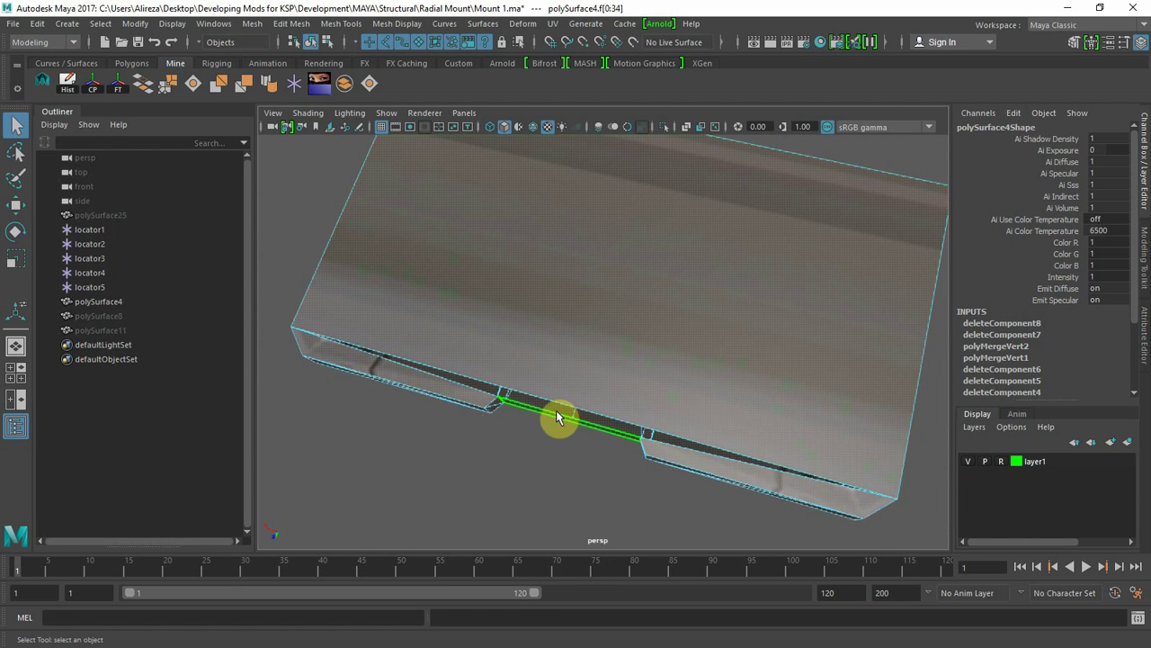
alt+drag(558, 416, 538, 421)
right_drag(562, 294, 556, 177)
click(552, 351)
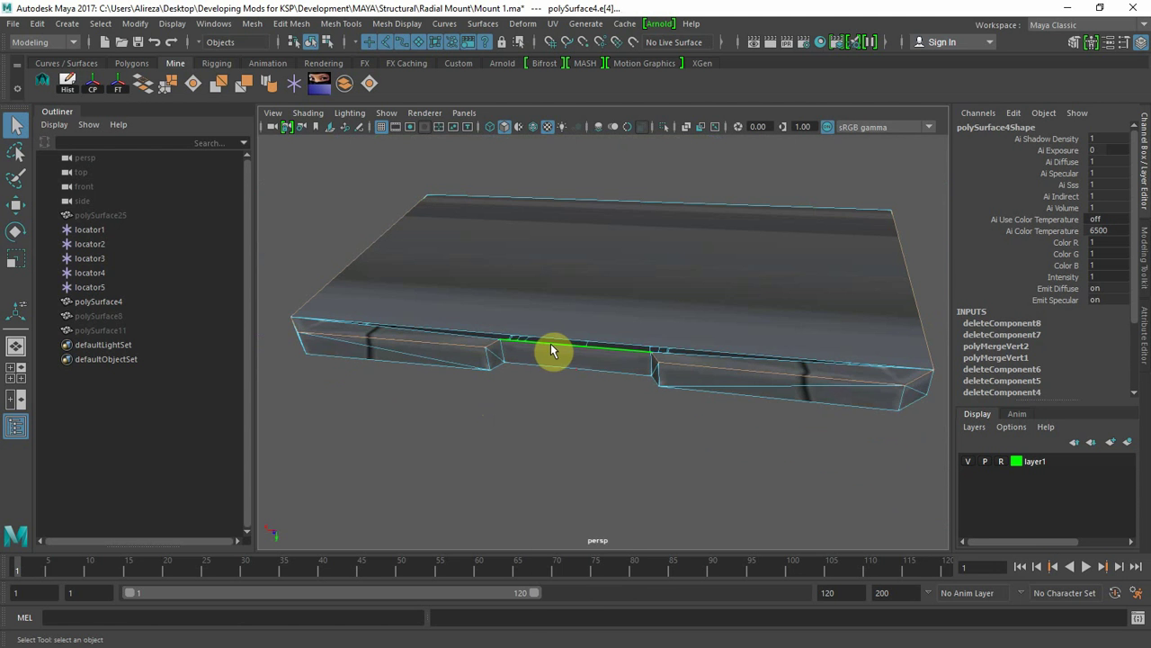
double_click(552, 349)
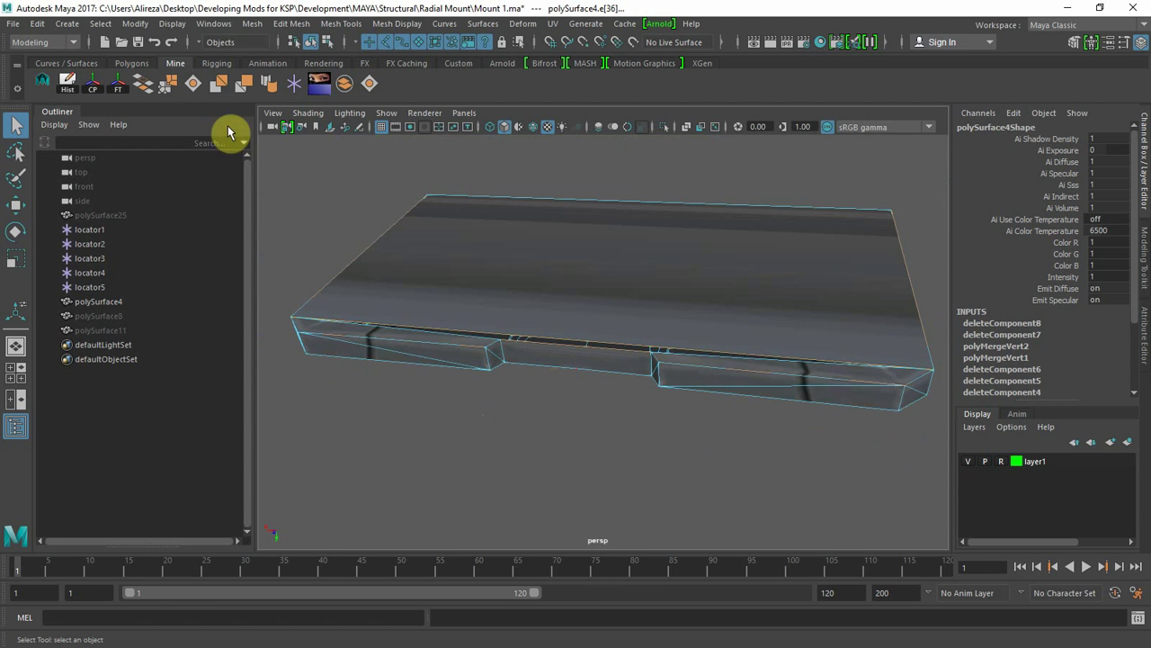
click(149, 87)
click(584, 462)
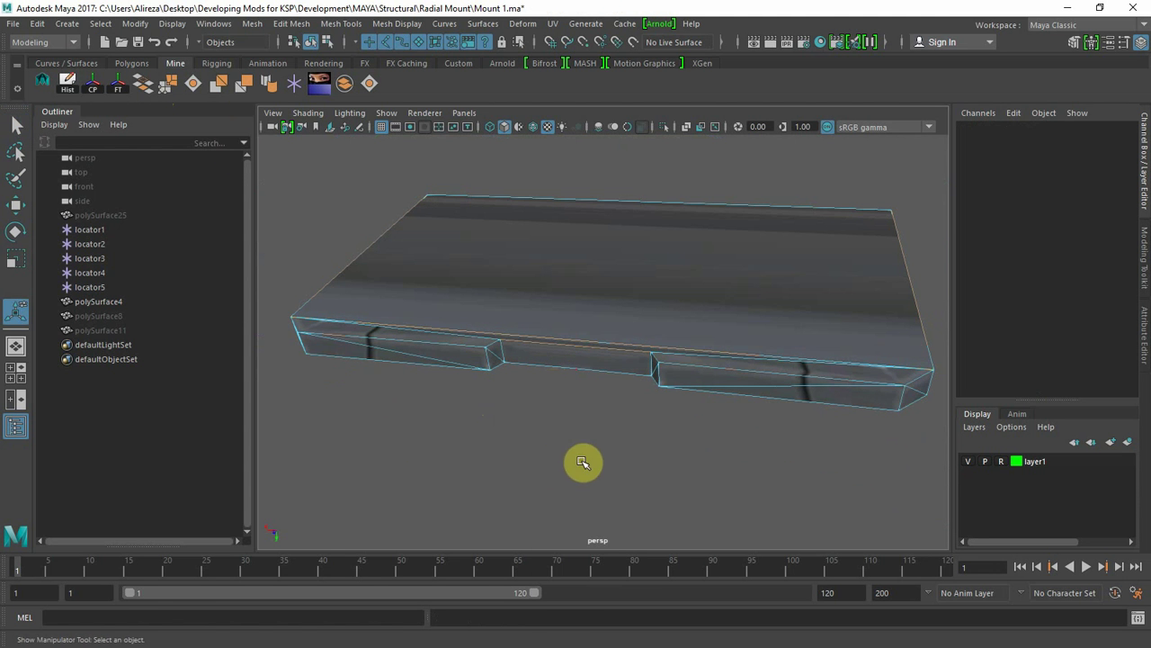
- Use Multi-Cut to add two edges from the recess's upper middle vertex to its two lower corner vertices
mouse_move(564, 458)
alt+right_down()
mouse_move(424, 479)
mouse_move(576, 478)
alt+right_up()
alt+drag(575, 478, 719, 432)
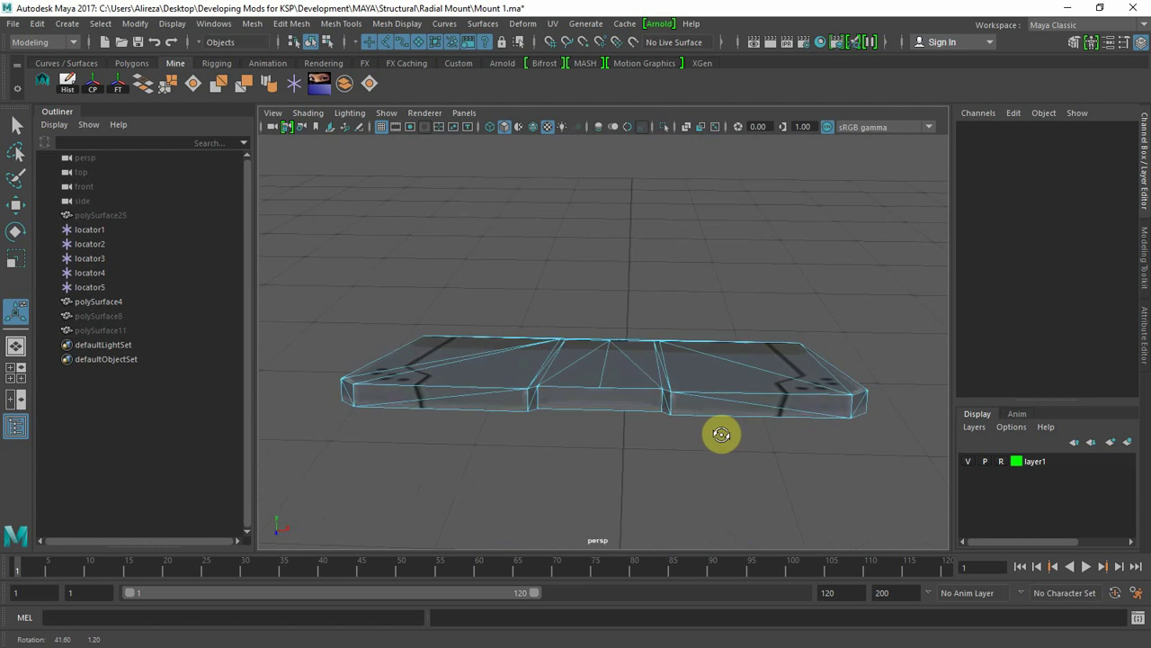
alt+right_drag(720, 432, 653, 494)
alt+drag(653, 494, 627, 507)
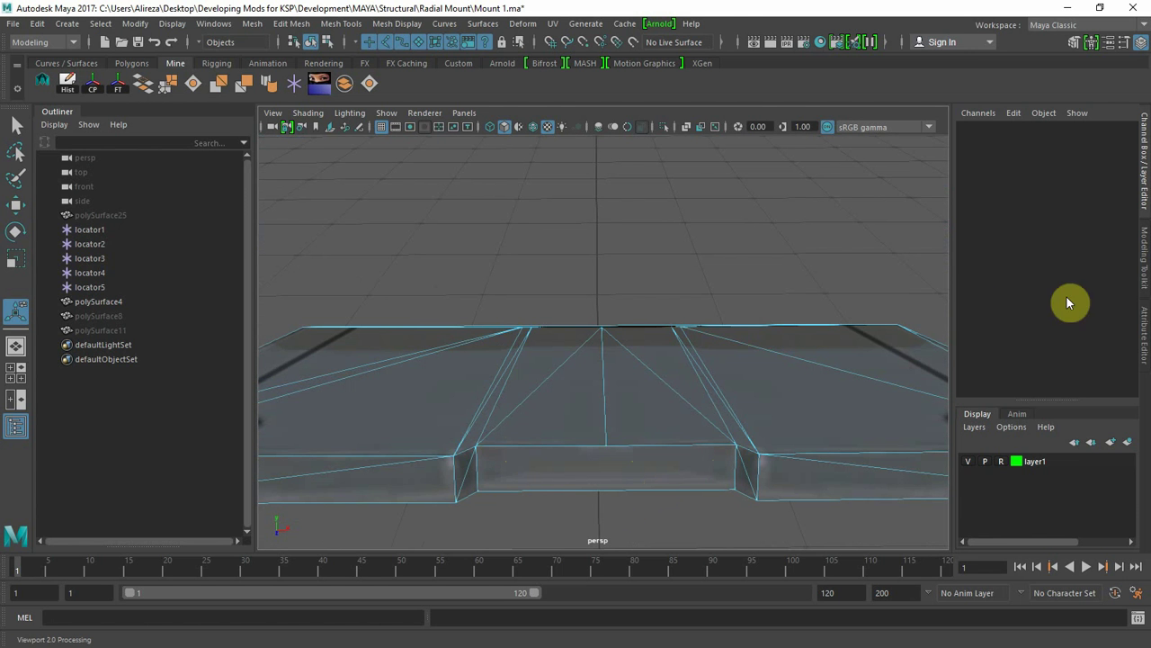
click(1141, 268)
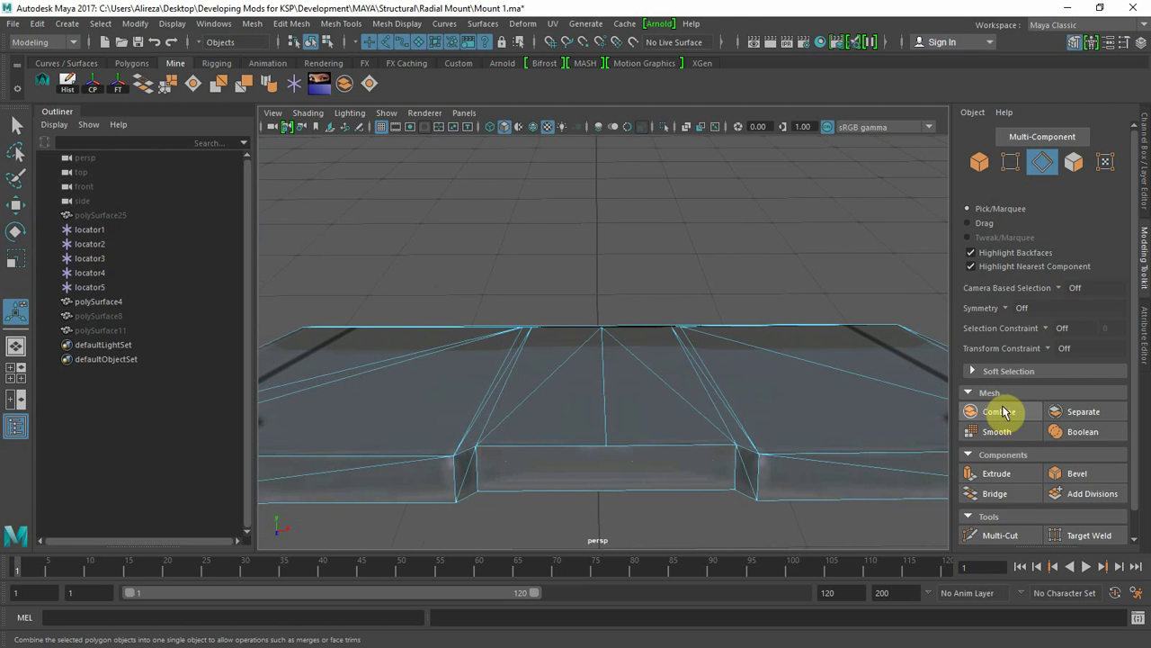
scroll(1045, 419, down, 1)
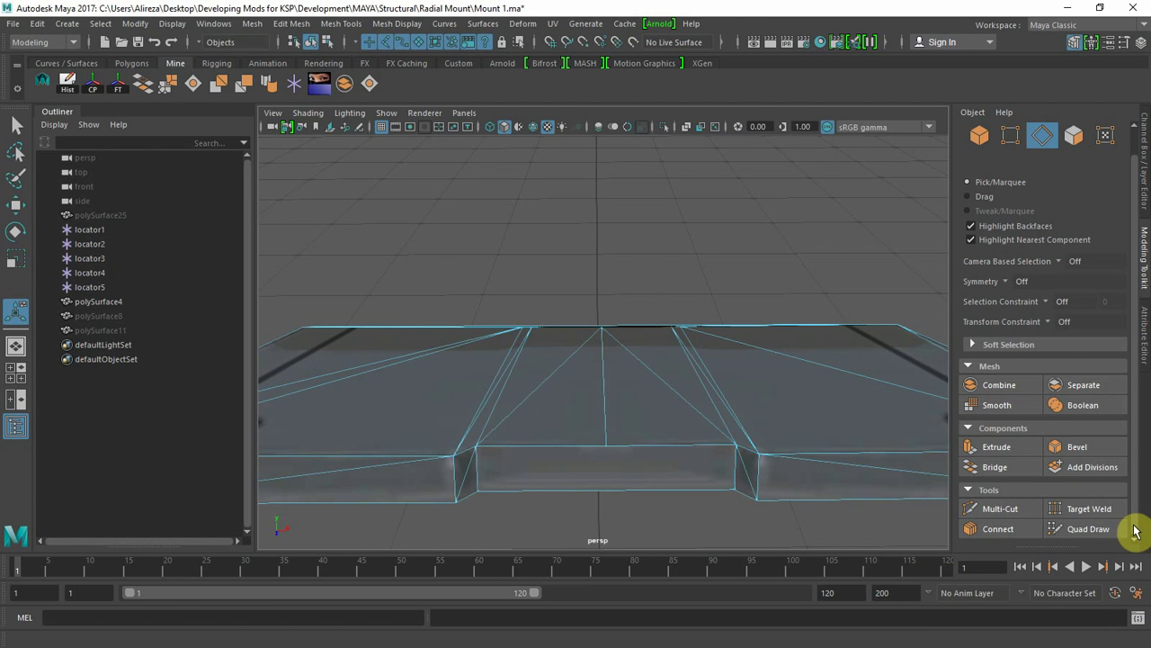
click(1017, 508)
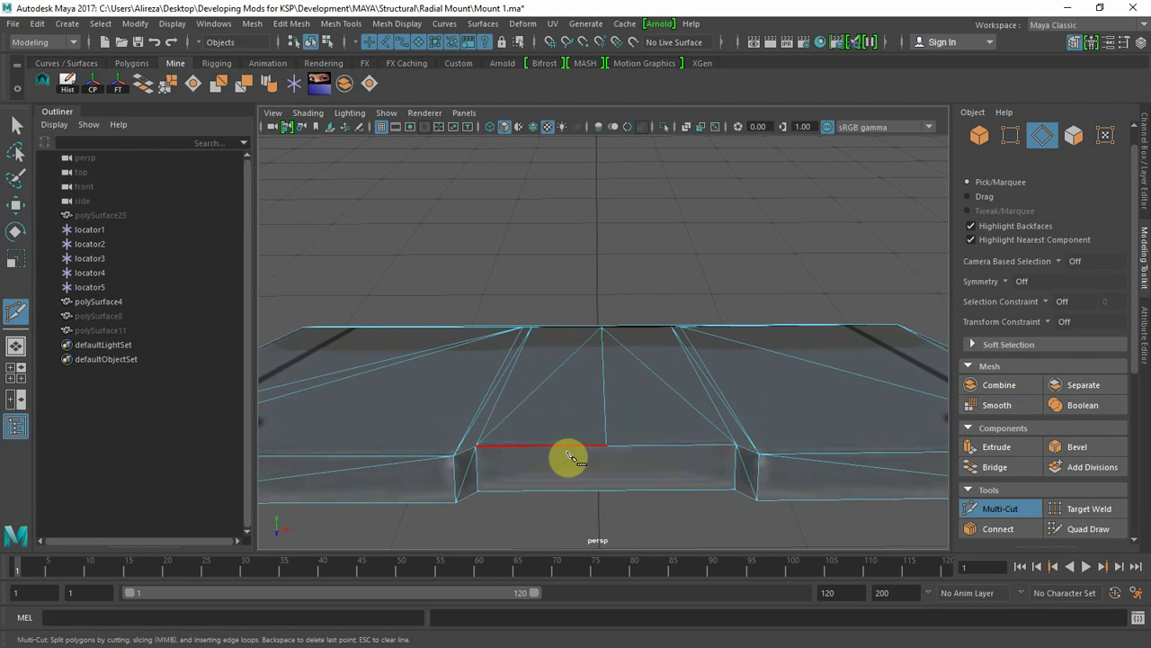
click(606, 447)
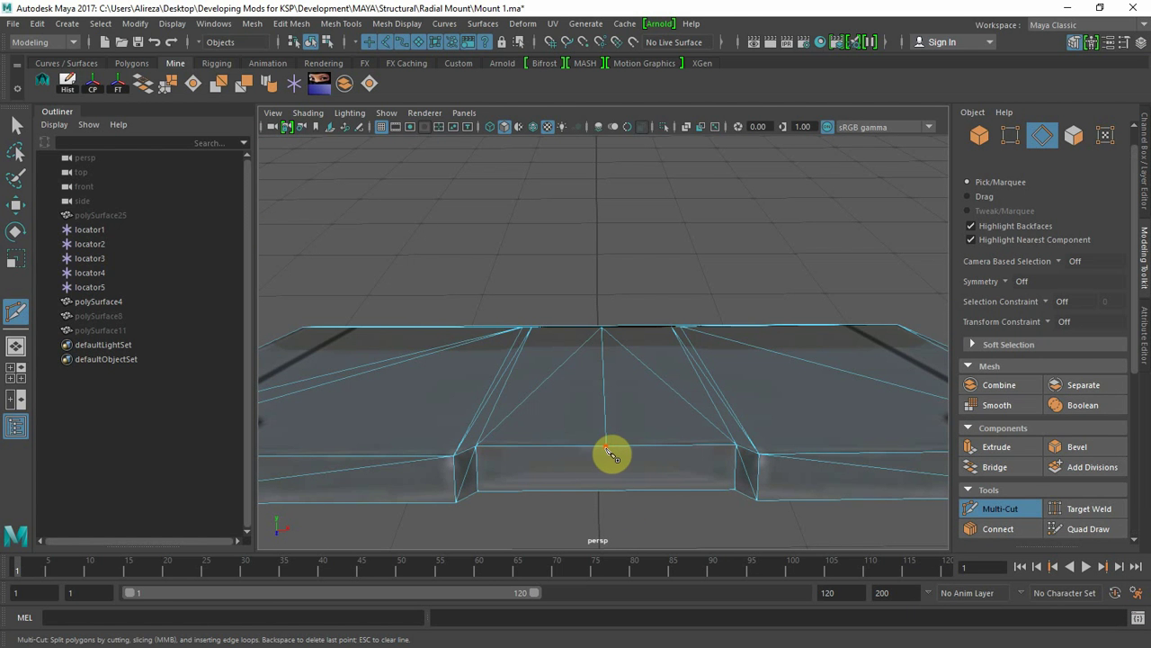
click(478, 491)
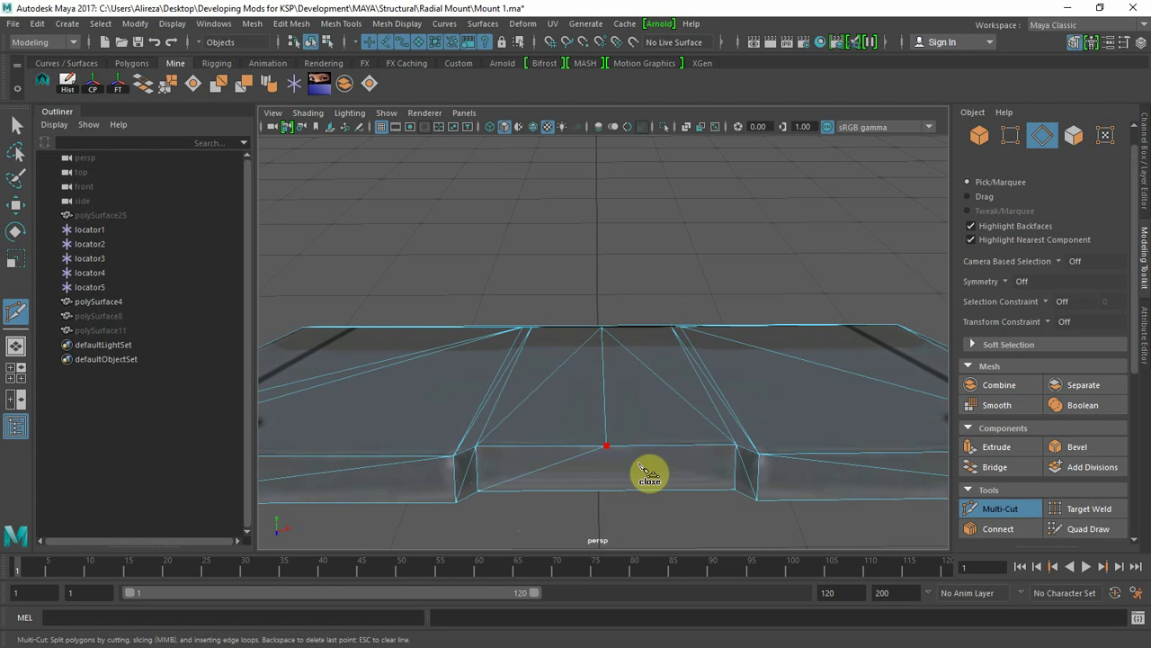
key(BackSpace)
click(736, 491)
key(Return)
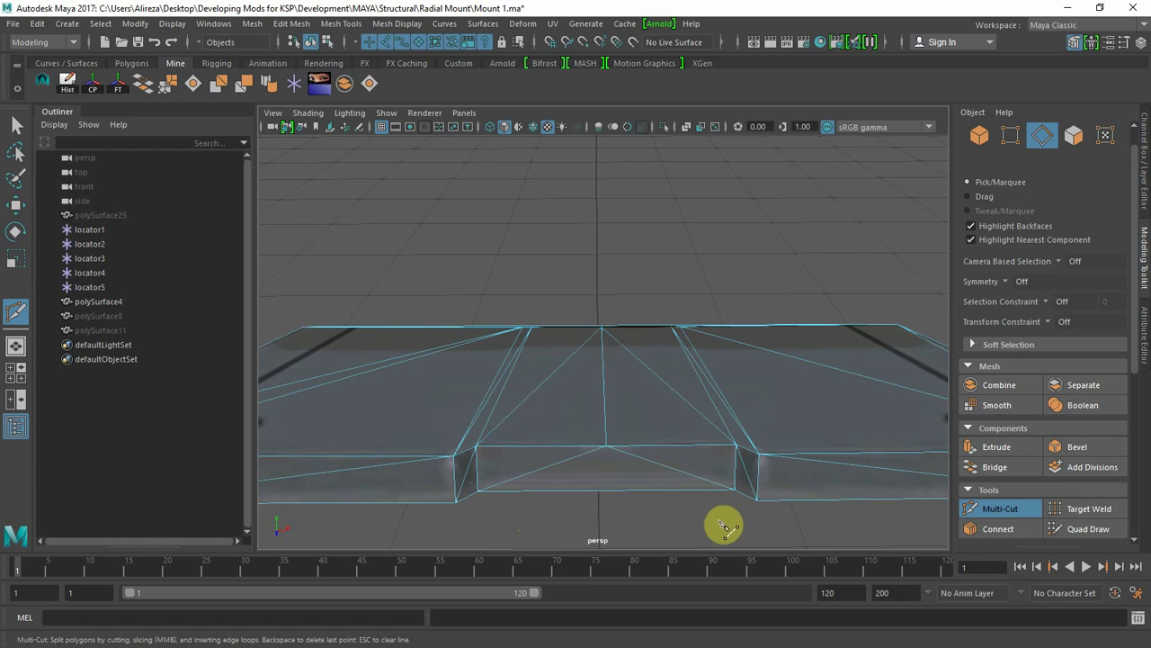
click(1000, 509)
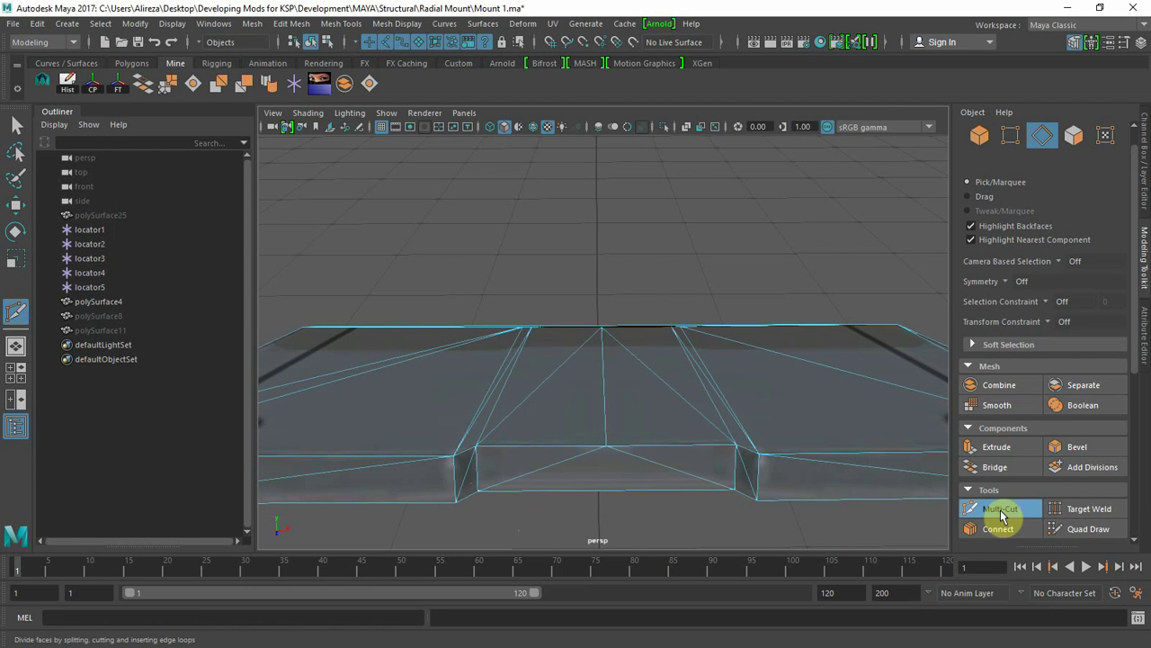
- Switch polySurface4 to face mode and select its large underside face
alt+drag(732, 525, 825, 406)
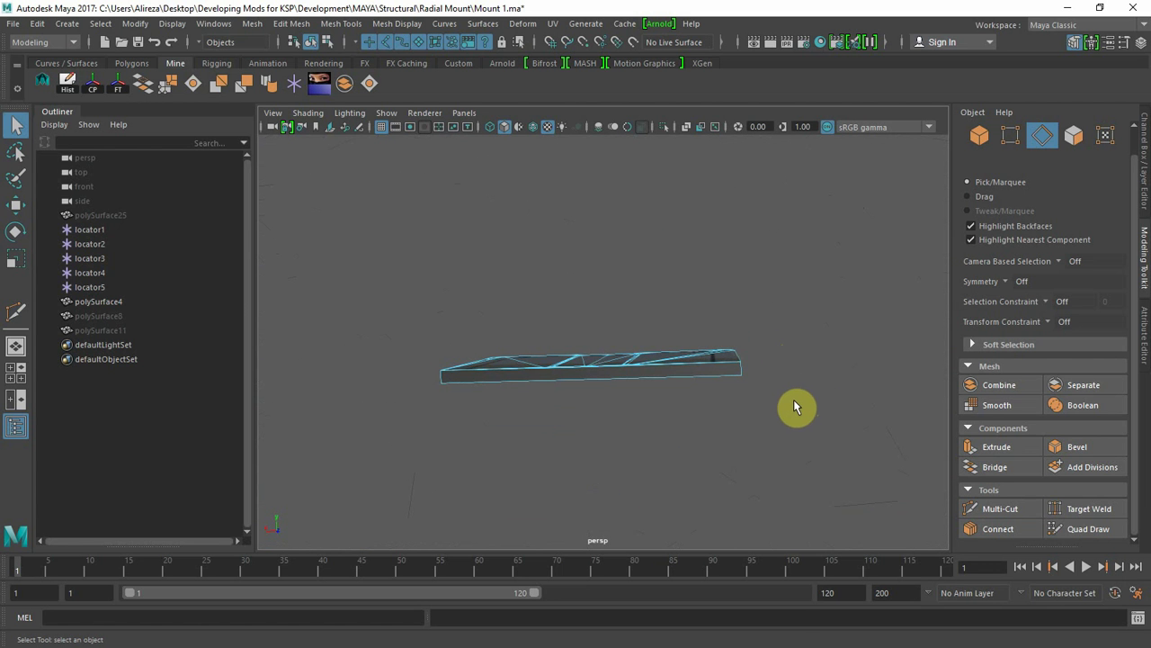
right_click(738, 373)
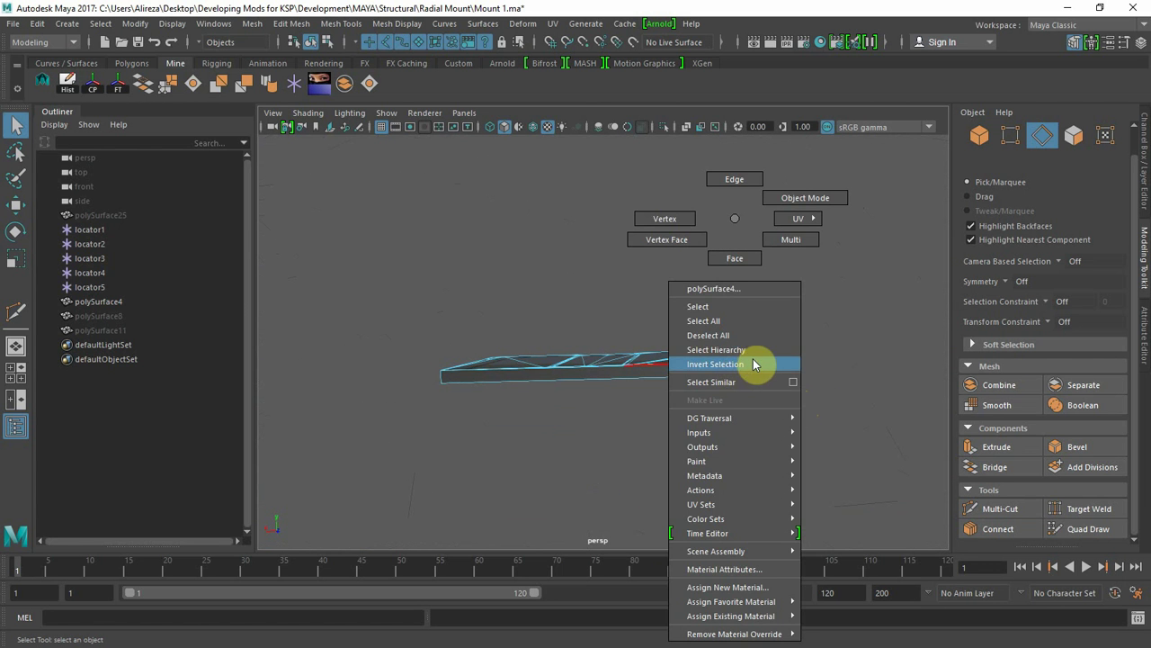
right_drag(754, 360, 738, 219)
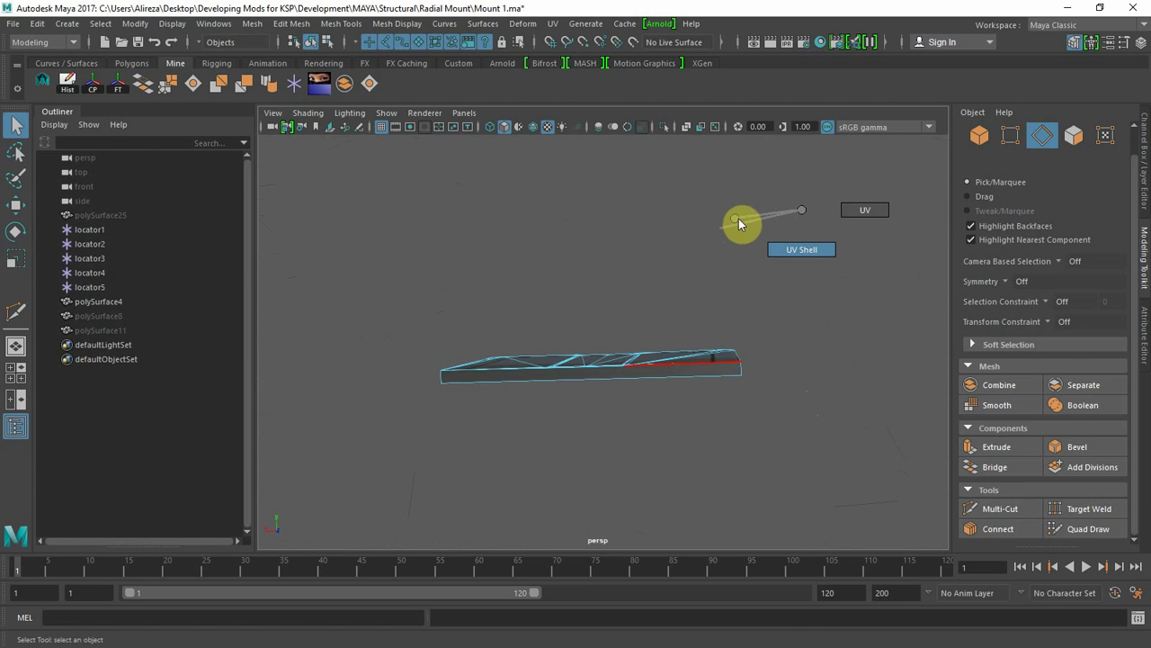
right_click(738, 221)
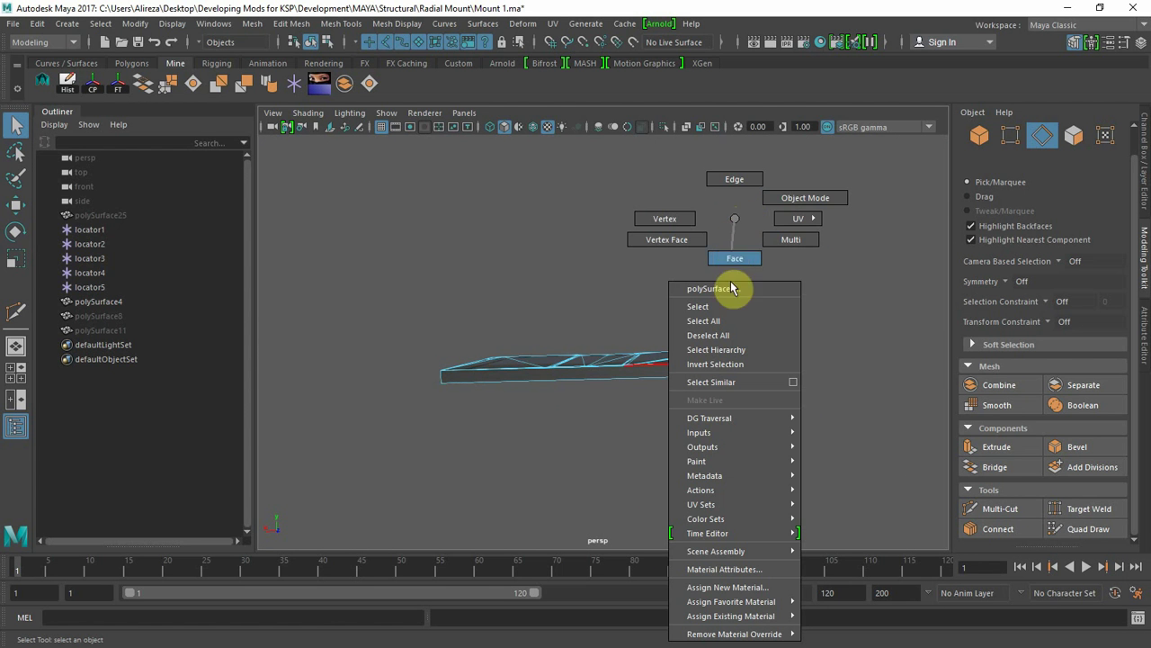
right_drag(731, 281, 734, 293)
alt+drag(761, 430, 766, 317)
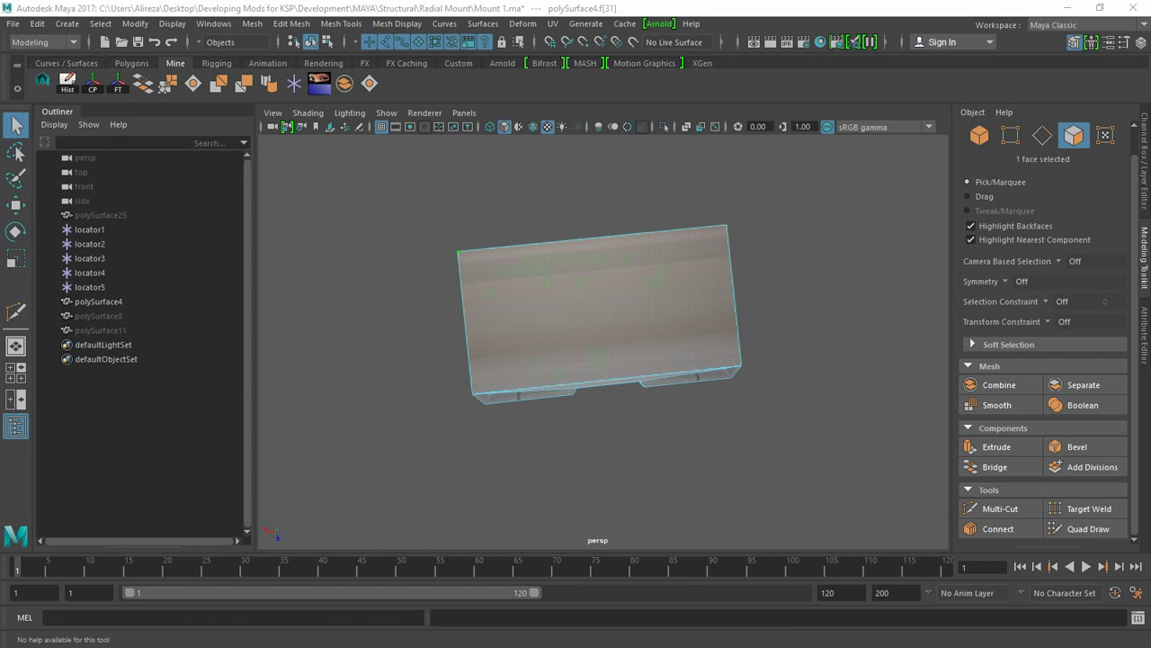
- Select the textured top faces of the panels on both sides of the plate's middle section
alt+drag(376, 312, 391, 514)
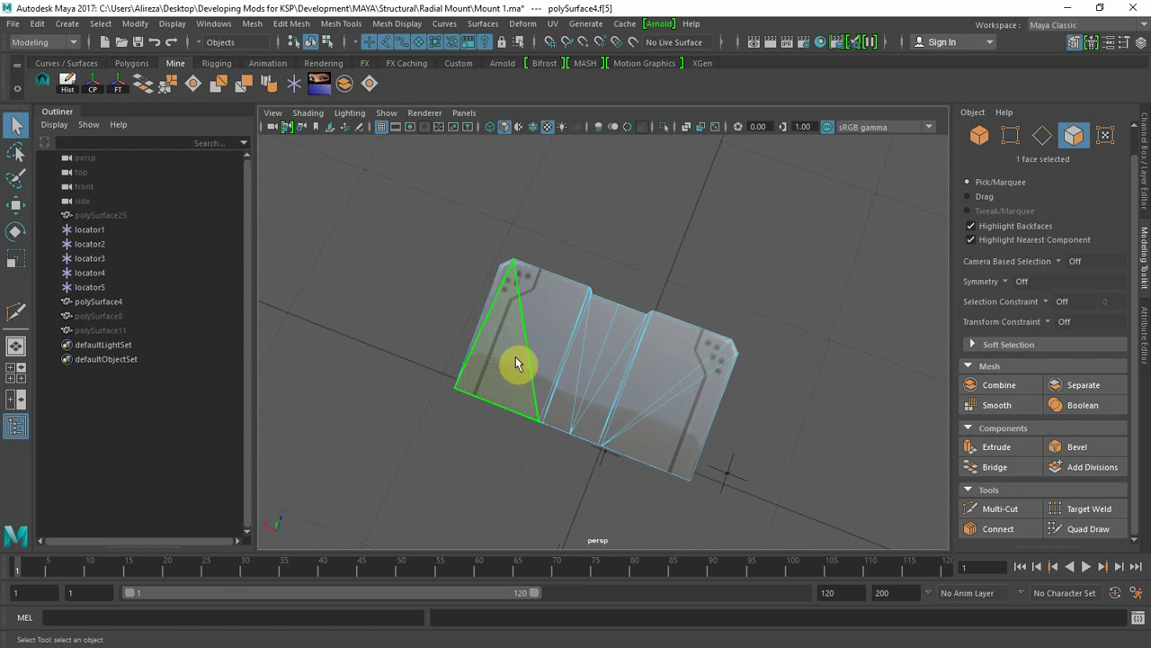
click(577, 352)
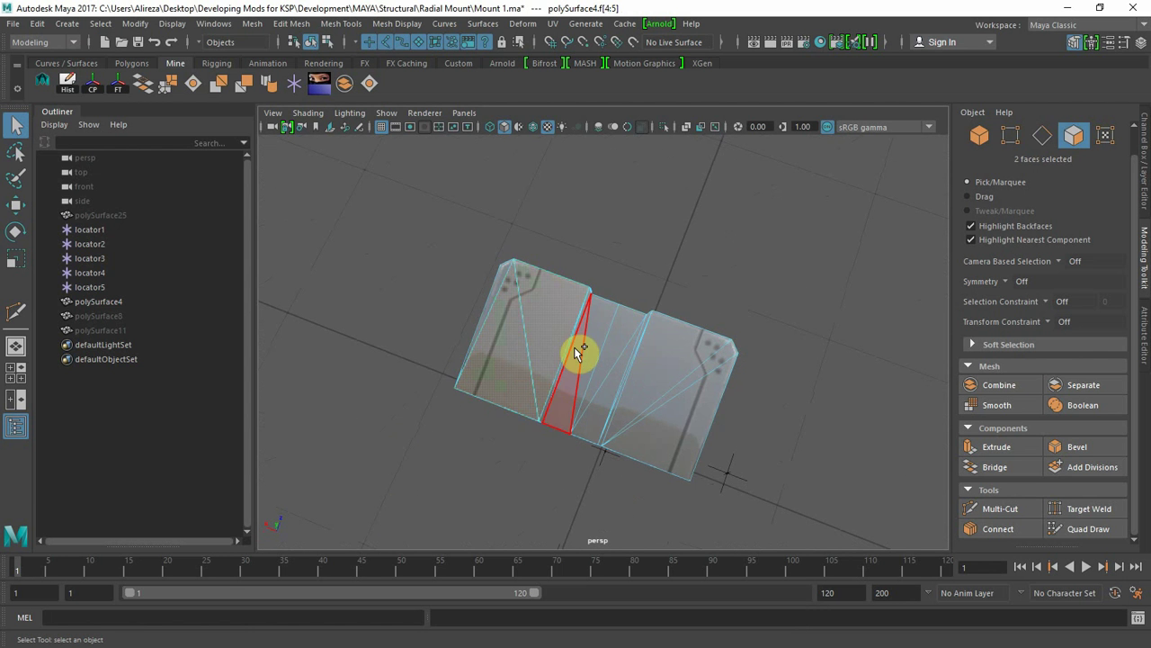
shift+click(681, 368)
shift+click(697, 375)
shift+click(690, 417)
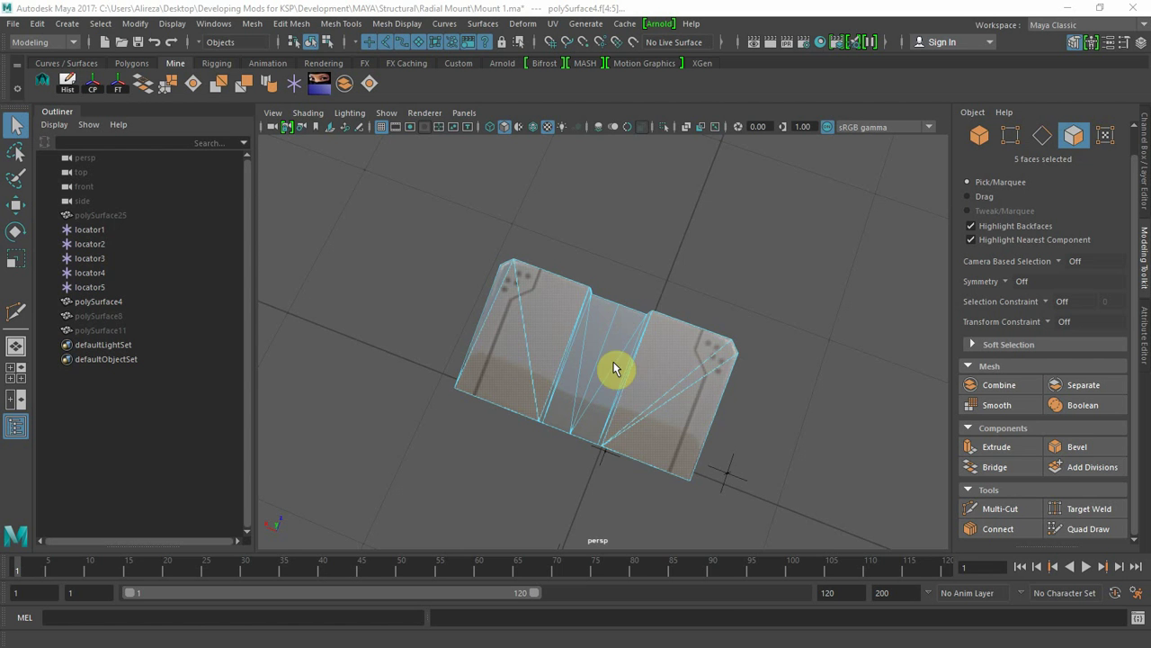
- Switch polySurface4 to object mode, select all its faces and inspect their texture layout in the UV Editor
right_drag(674, 375, 742, 255)
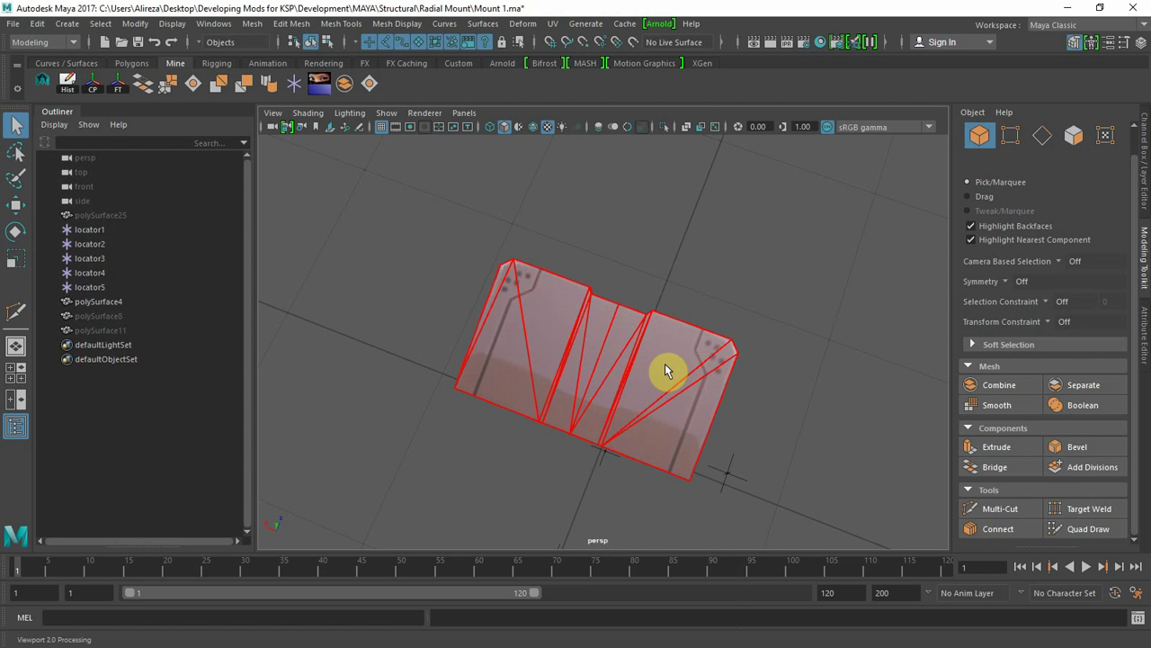
click(662, 362)
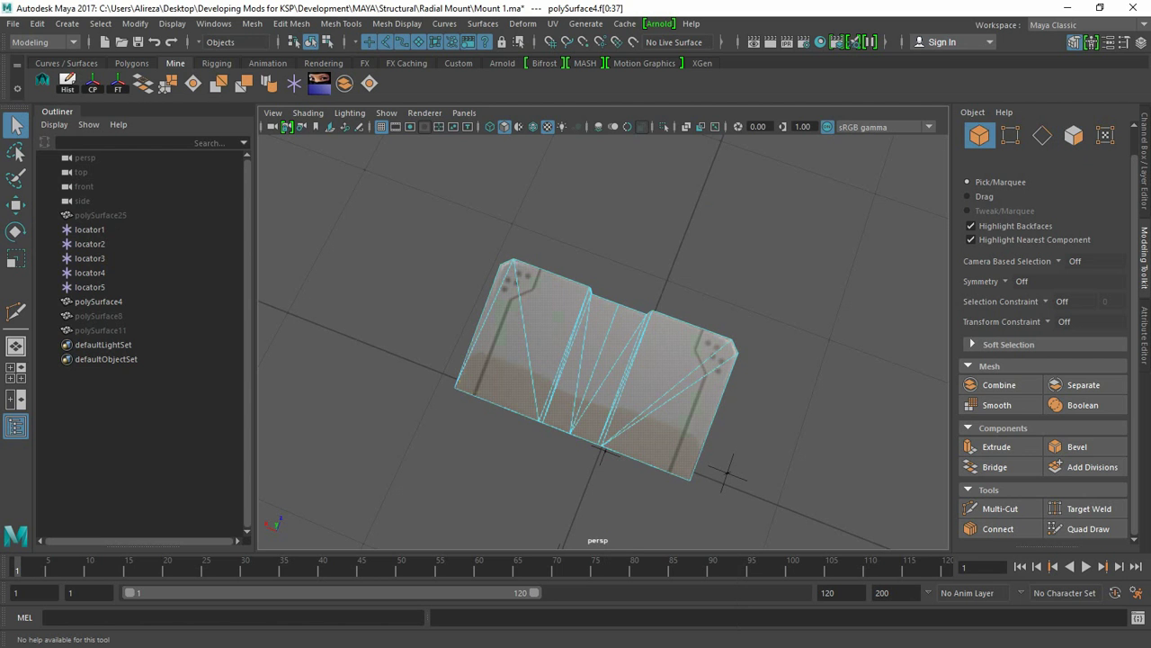
drag(0, 60, 575, 0)
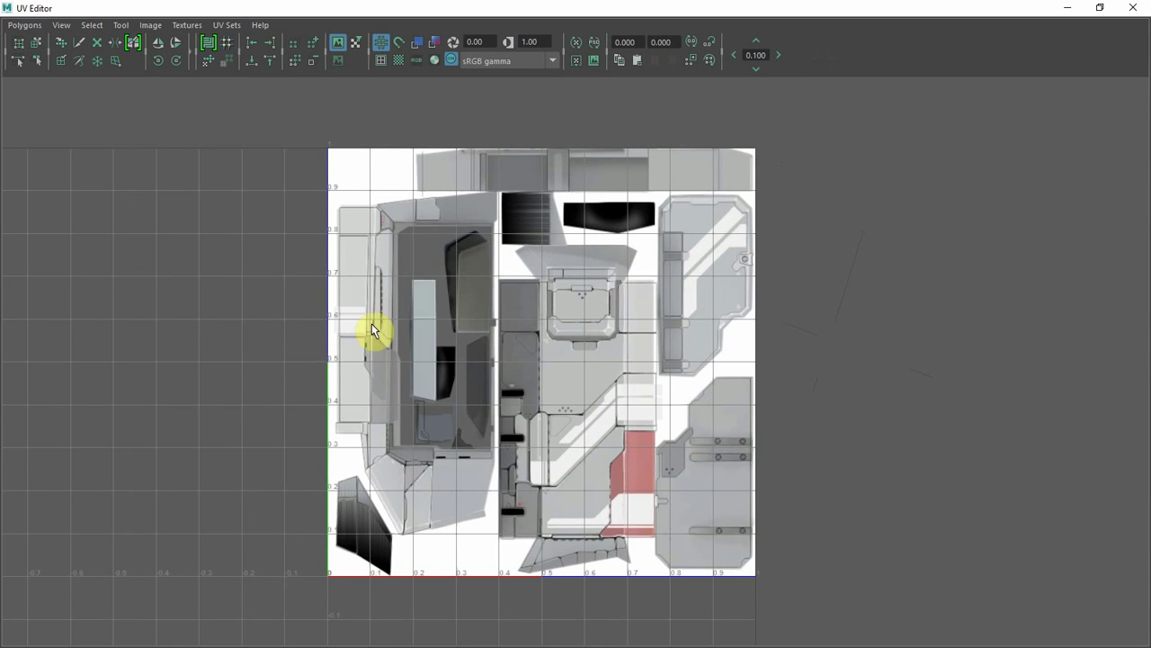
alt+right_drag(504, 366, 342, 372)
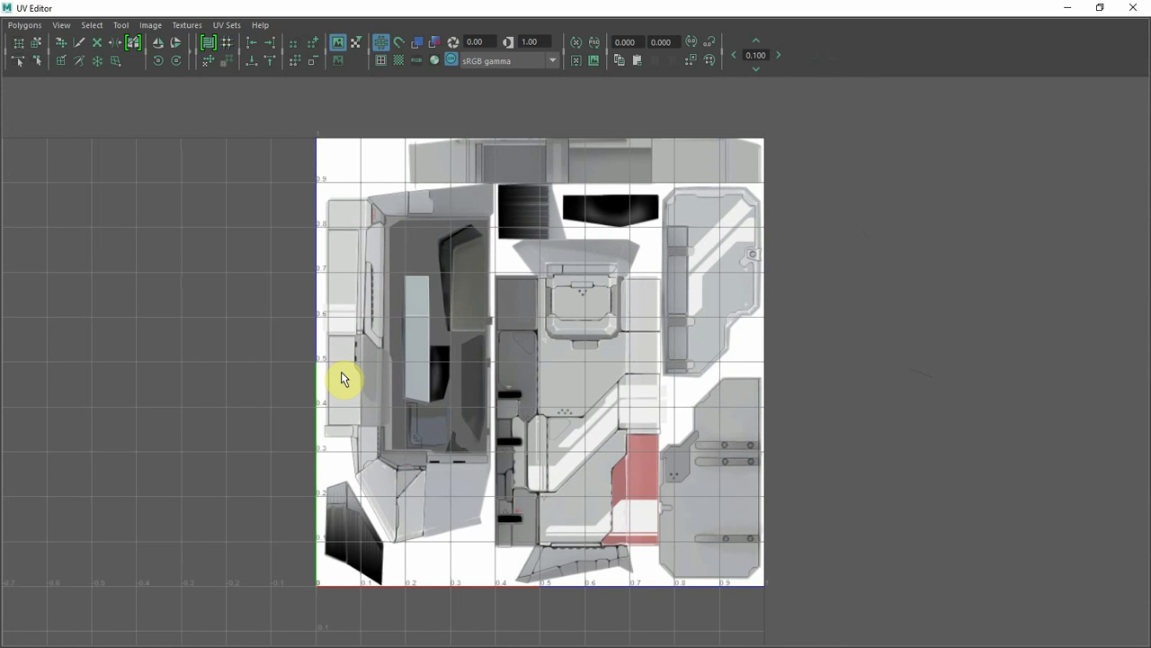
key(w)
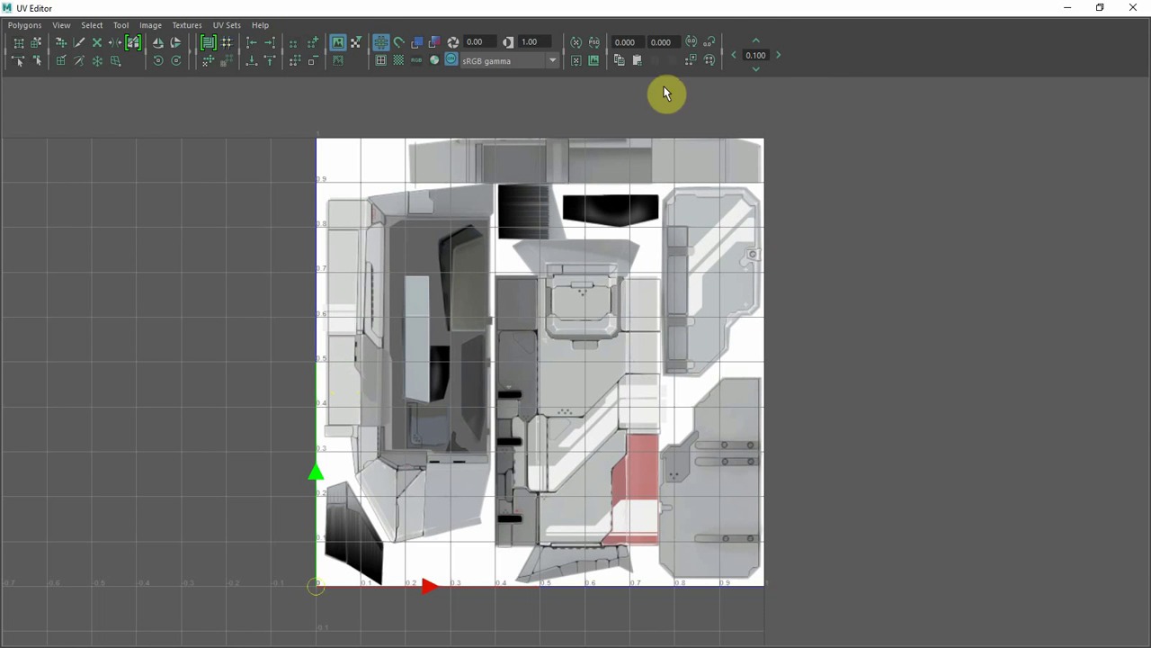
drag(752, 12, 0, 60)
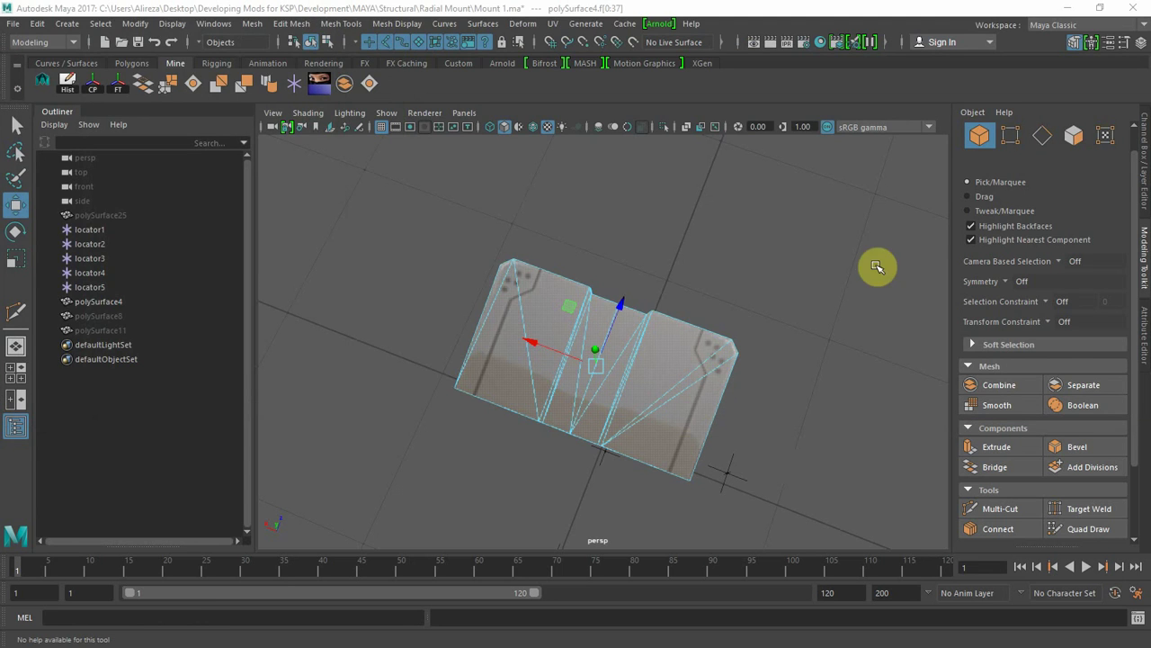
- Open the attributes of the textureFBXASC0321 Phong material assigned to polySurface4
click(1144, 335)
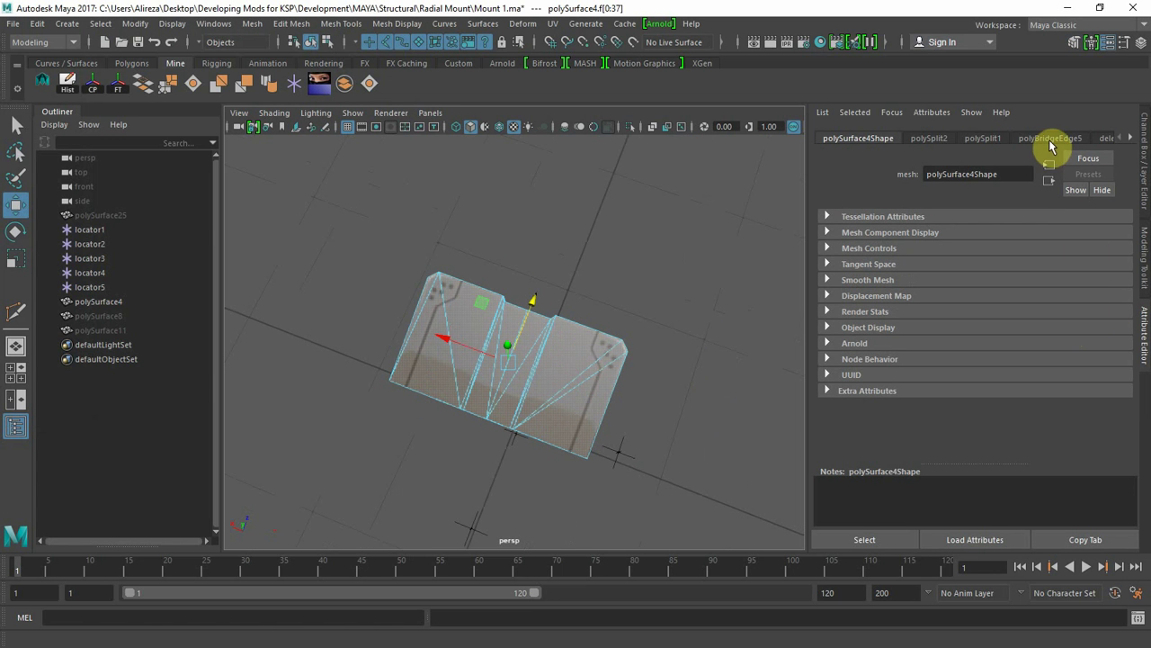
click(1133, 138)
click(1132, 138)
click(1133, 138)
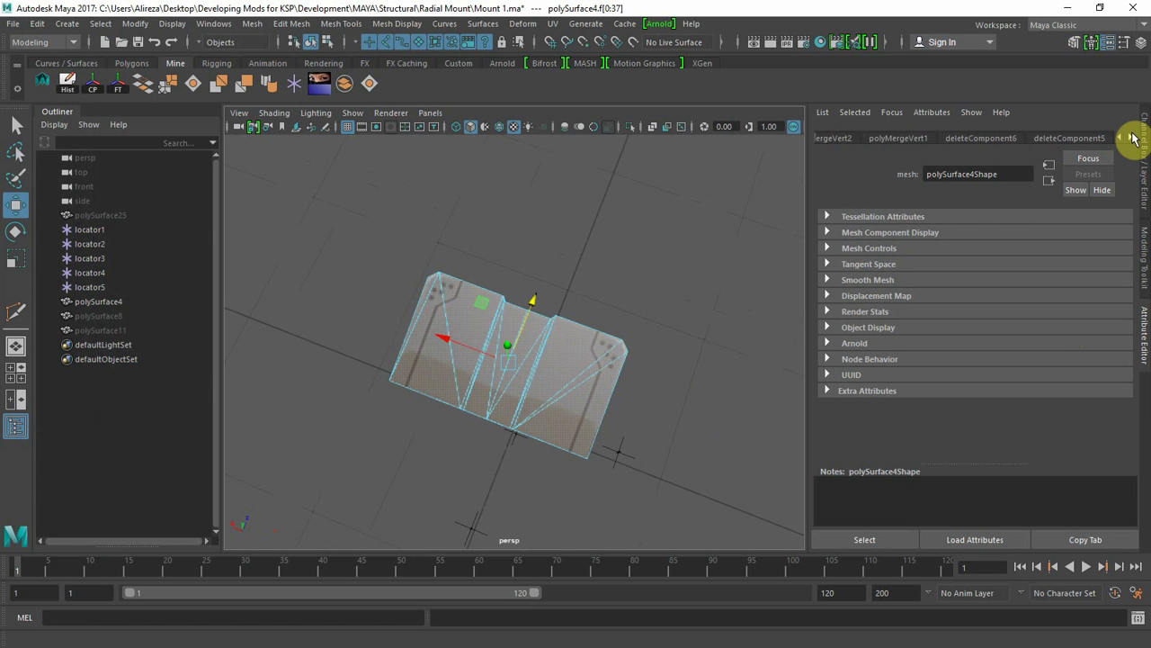
click(1133, 137)
click(1132, 137)
click(1133, 138)
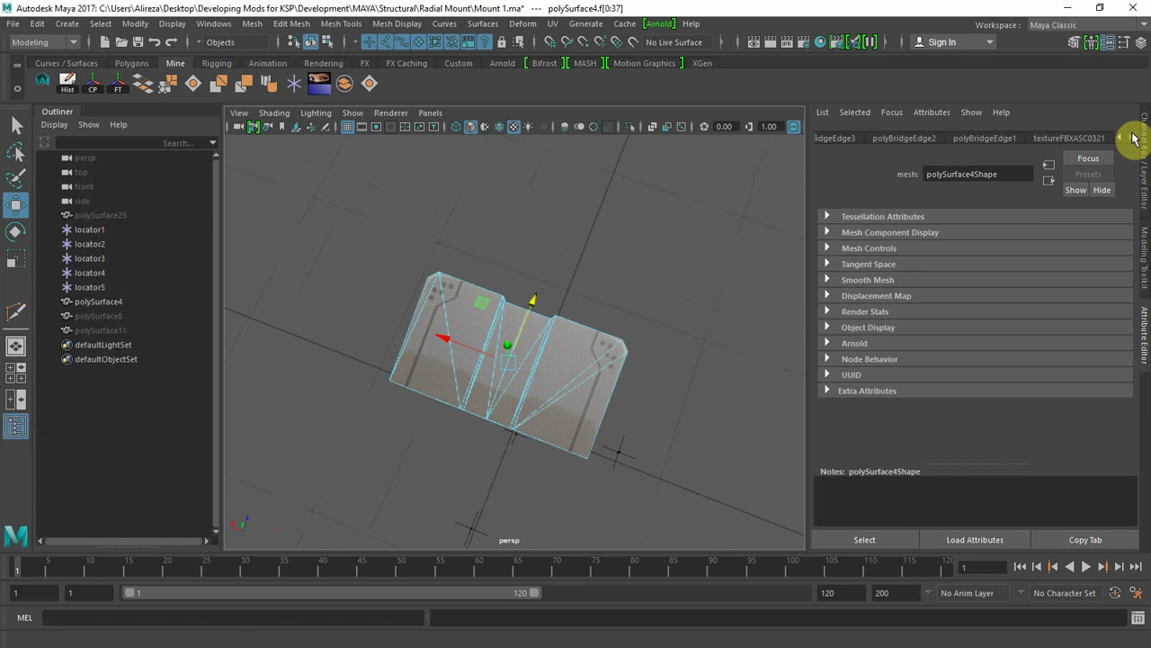
click(1071, 140)
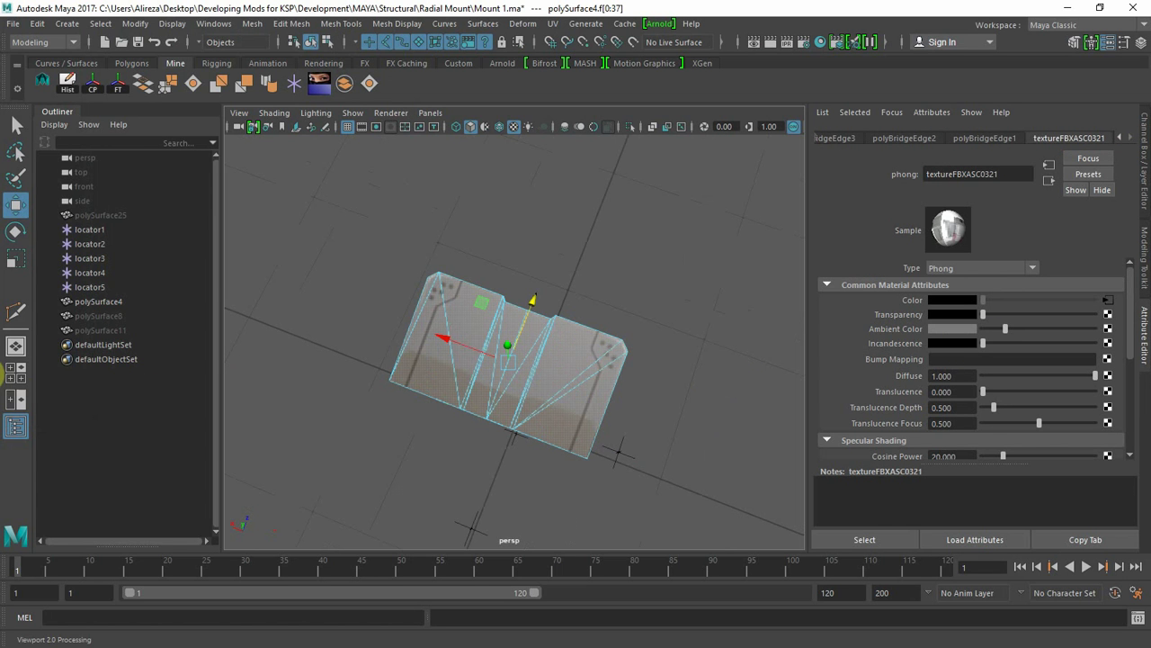
- Return polySurface4 to object mode and reselect the textured top faces of its two side panels in face mode
click(335, 335)
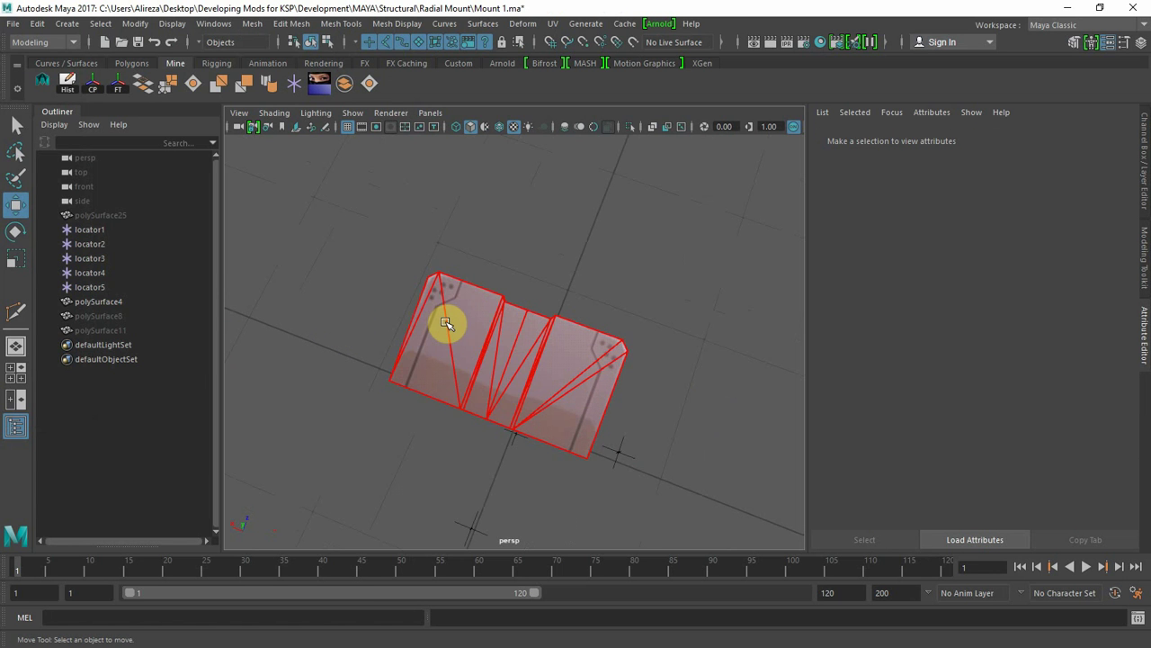
right_drag(455, 274, 514, 199)
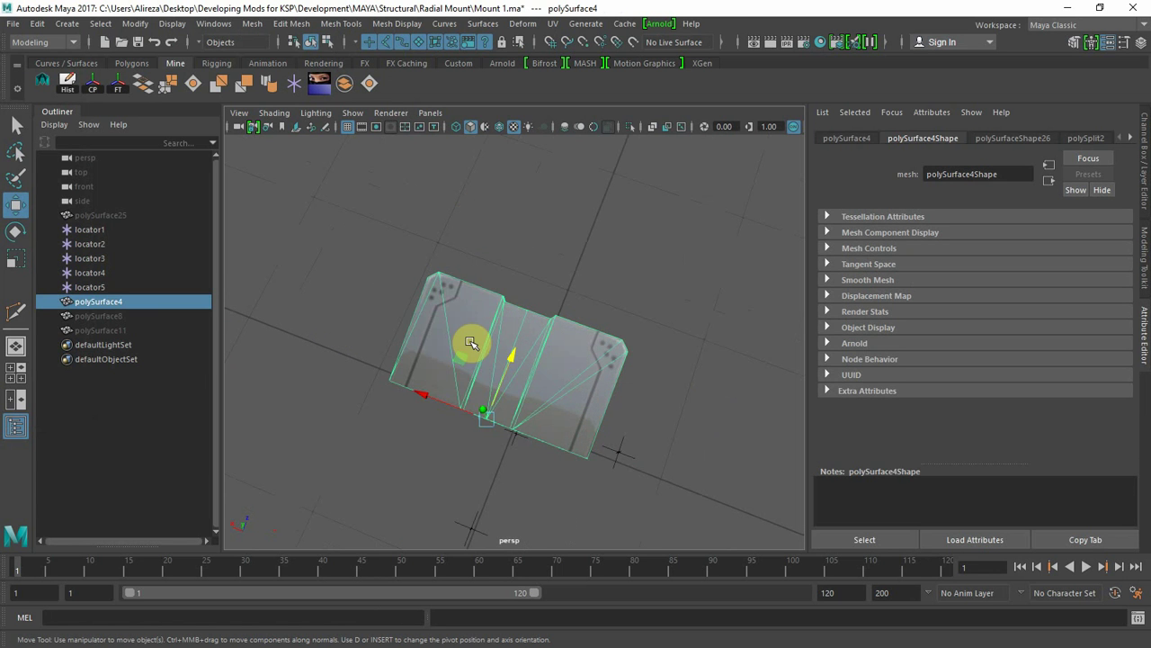
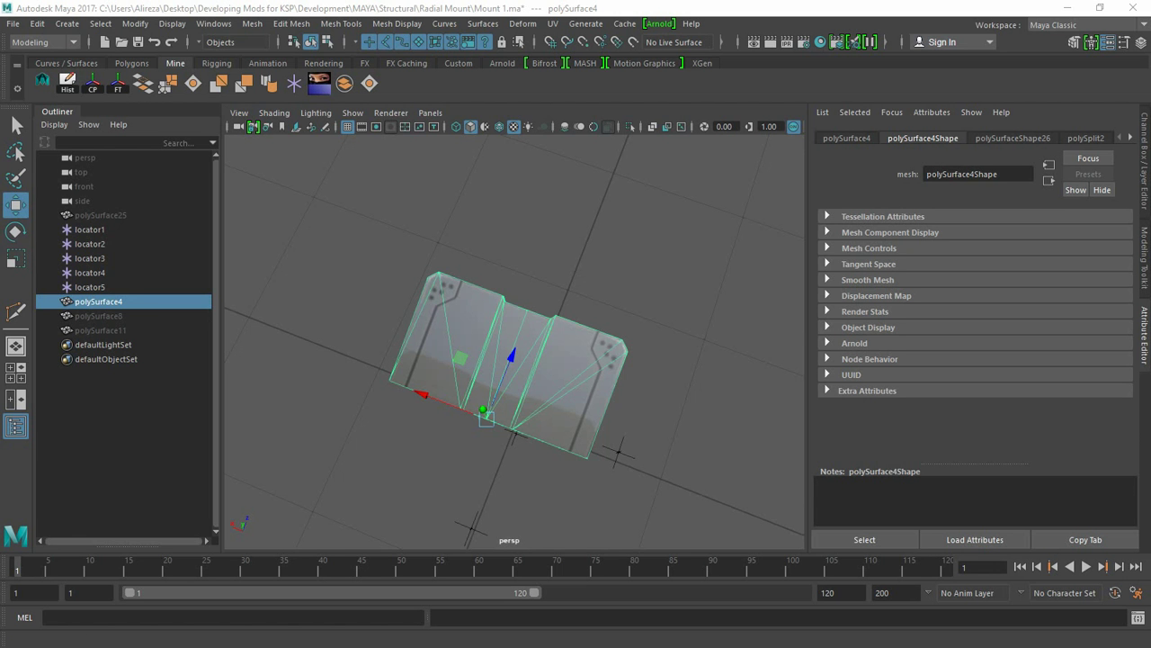
drag(0, 30, 721, 24)
right_click(442, 345)
right_drag(441, 342, 447, 261)
click(432, 370)
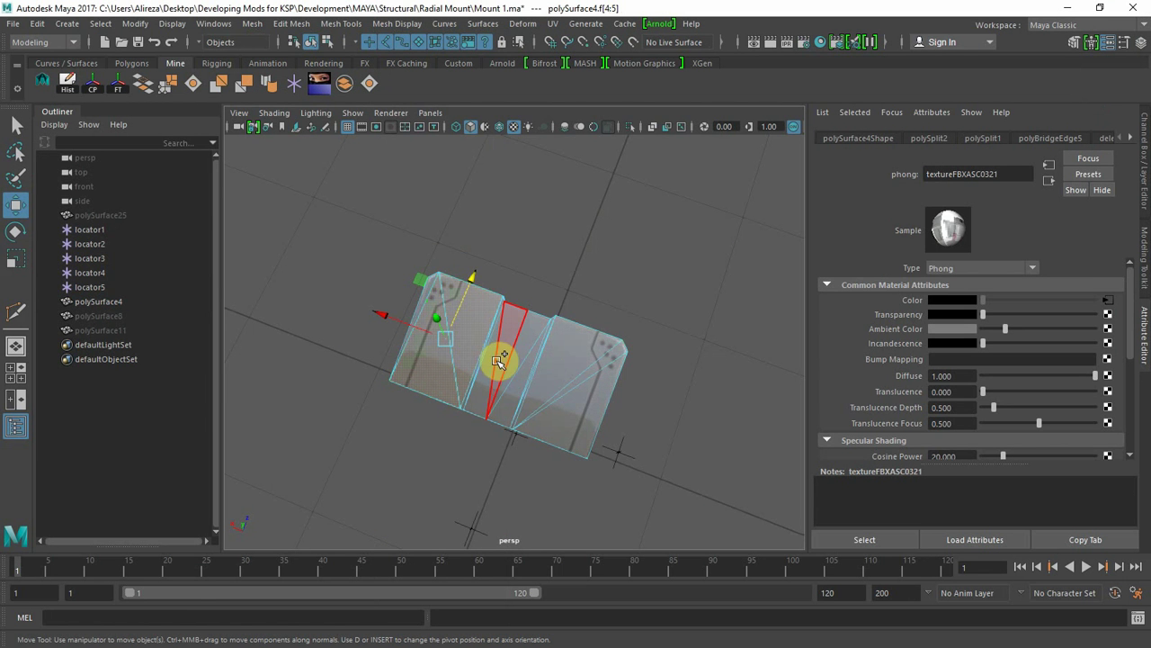
shift+click(591, 405)
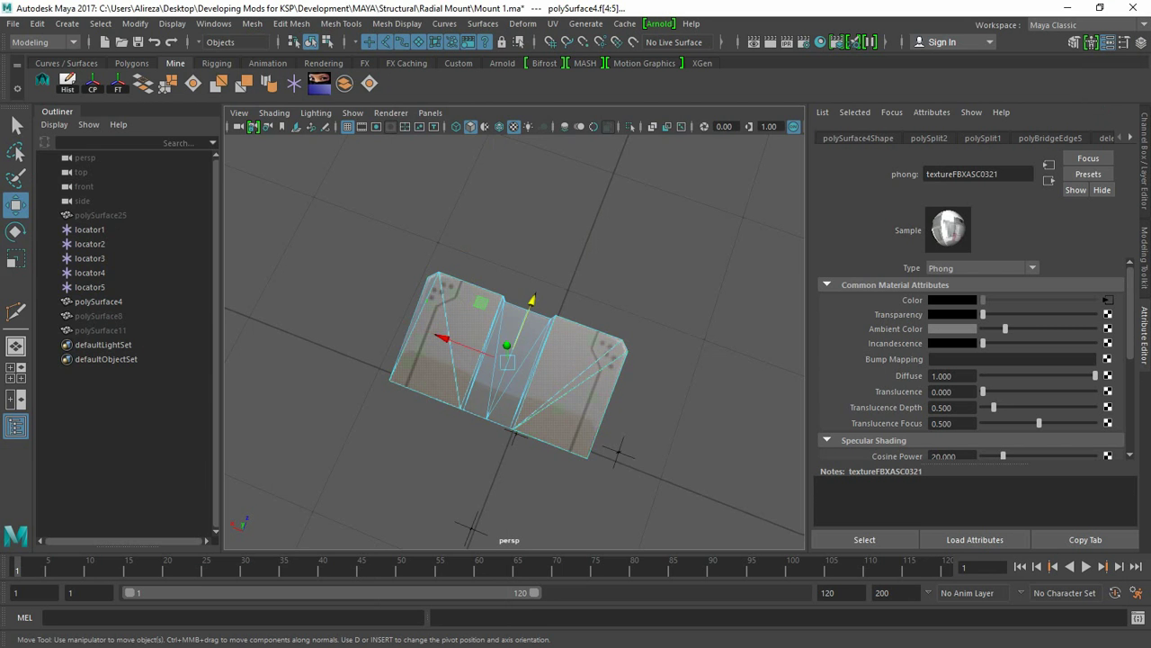
- Examine how the selected side panel faces are laid out over the texture in the UV Editor
drag(0, 75, 578, 76)
scroll(405, 301, up, 5)
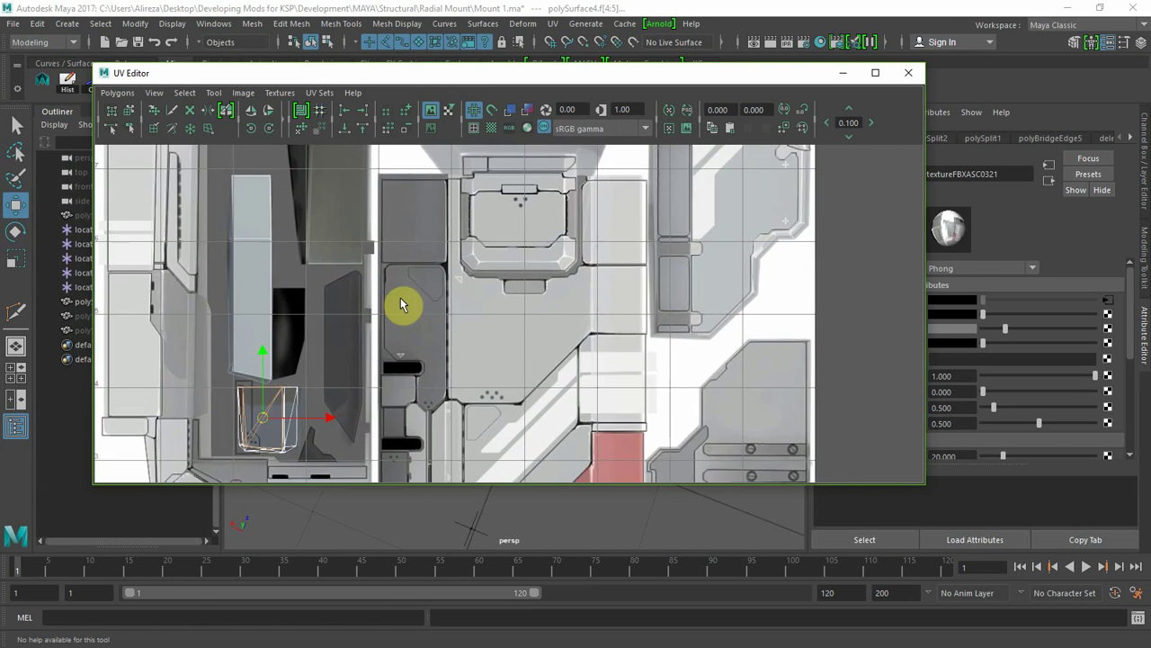
alt+middle_drag(277, 359, 601, 199)
scroll(527, 331, up, 2)
scroll(528, 340, up, 1)
alt+middle_drag(527, 347, 591, 296)
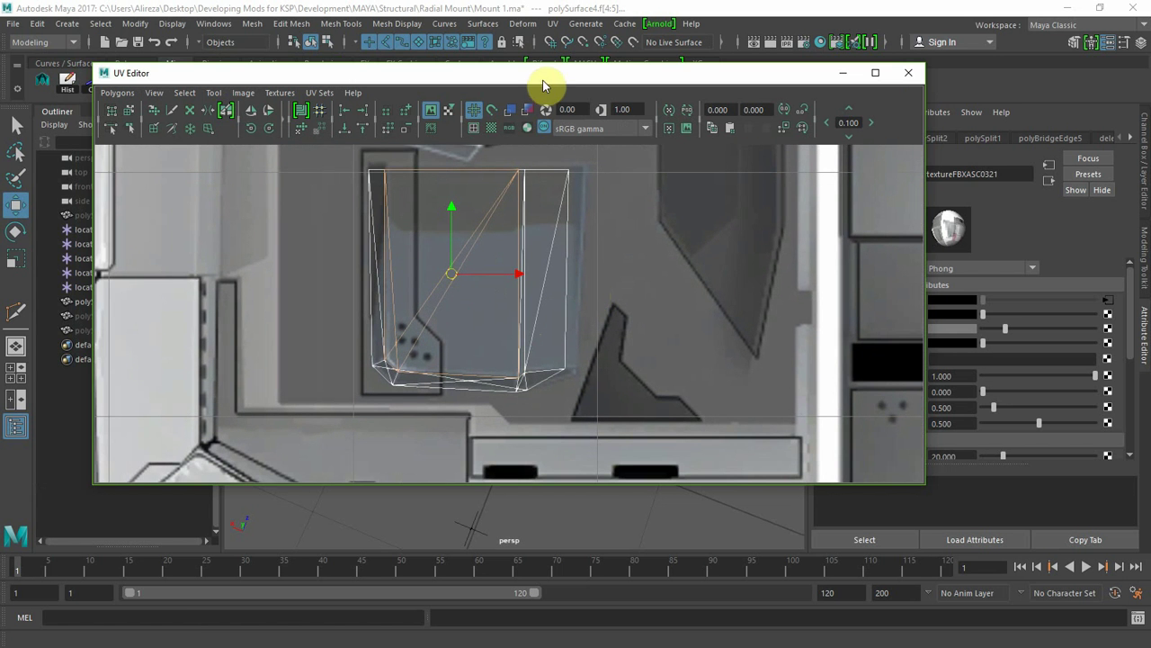
drag(544, 74, 0, 115)
- Select only polySurface4's large underside face and check its layout in the UV Editor
alt+drag(225, 385, 489, 326)
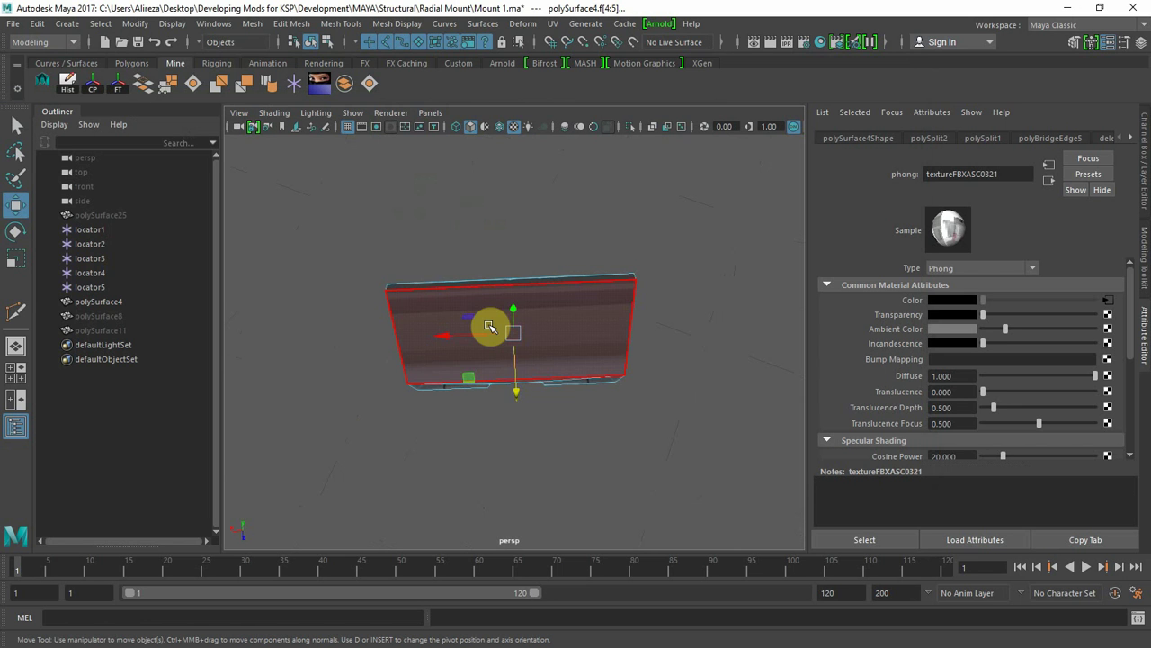
shift+click(488, 325)
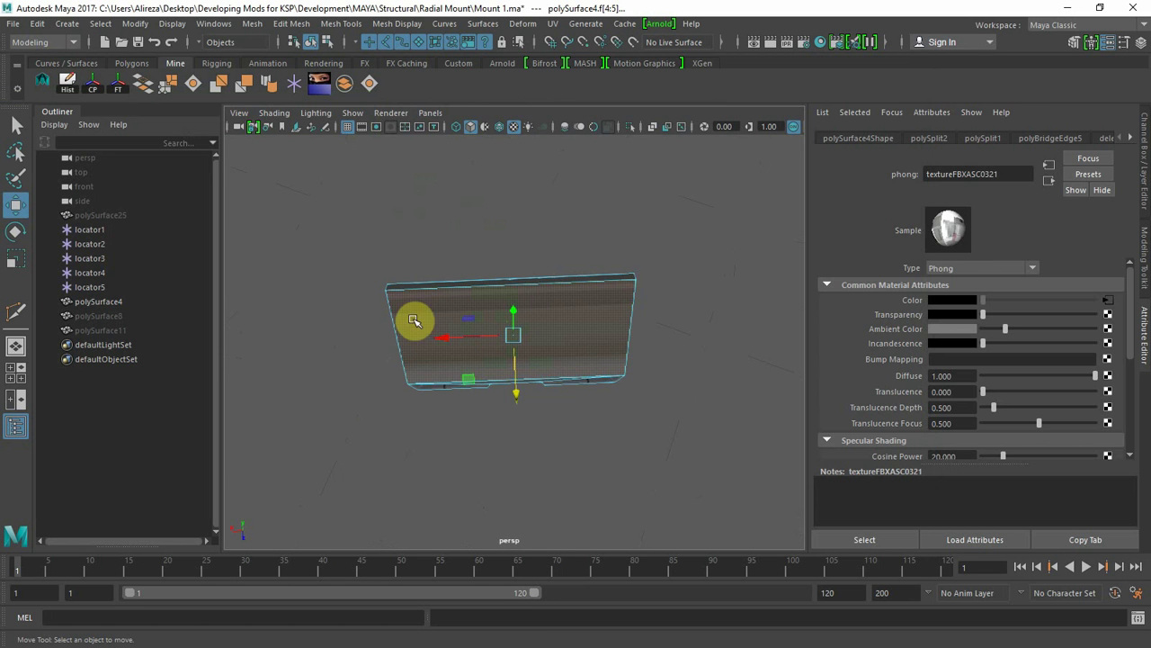
click(488, 329)
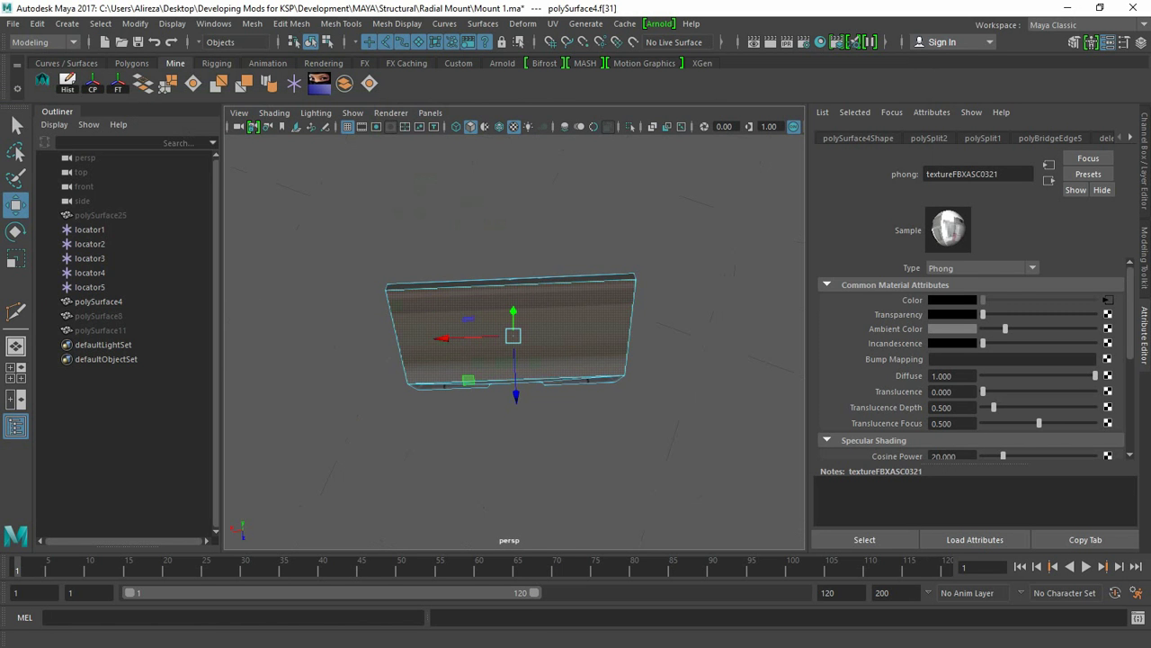
drag(0, 90, 0, 90)
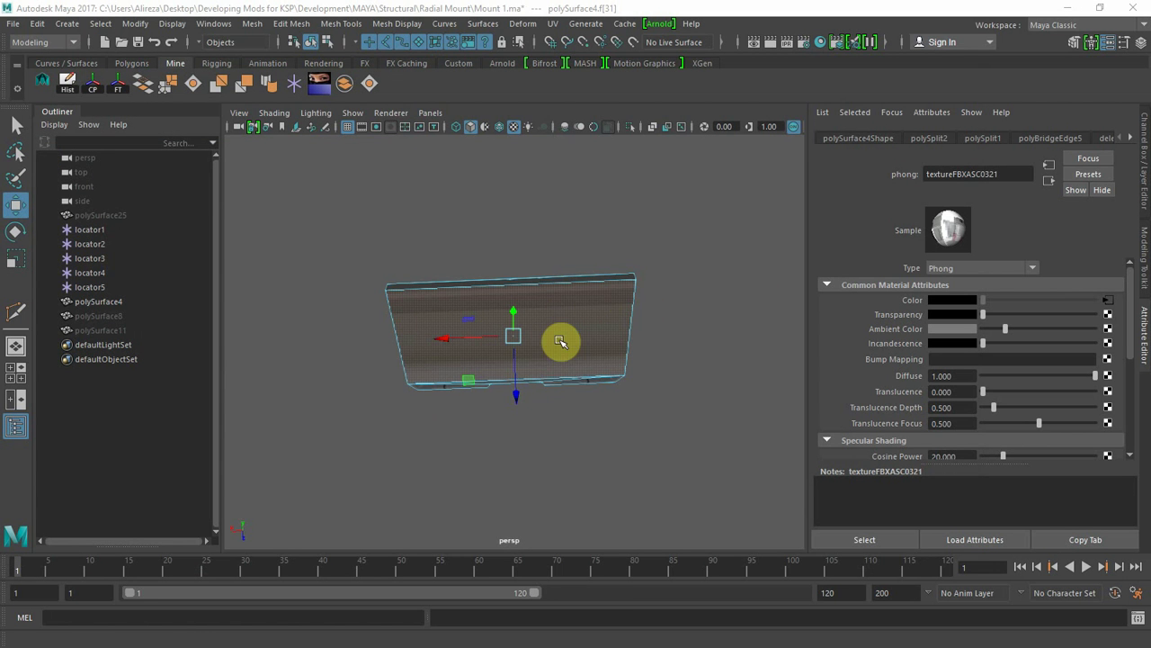
- Switch to UV mode and move the underside face's two right corner UVs to the right edge of the panel's UV shell
right_drag(559, 341, 684, 227)
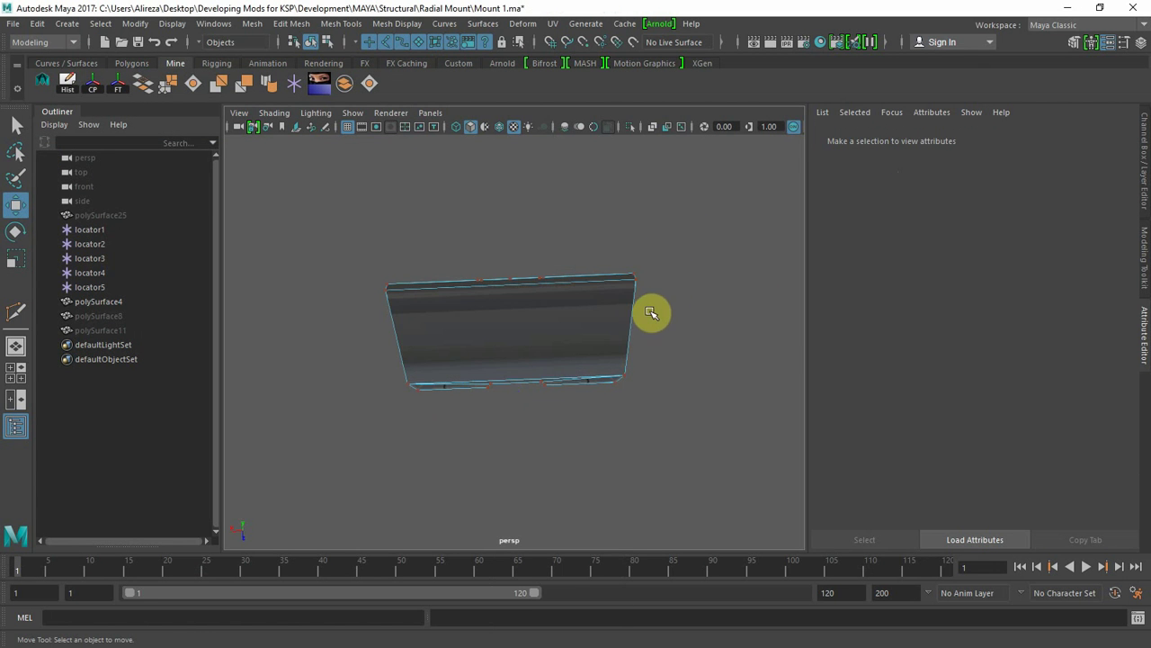
click(636, 281)
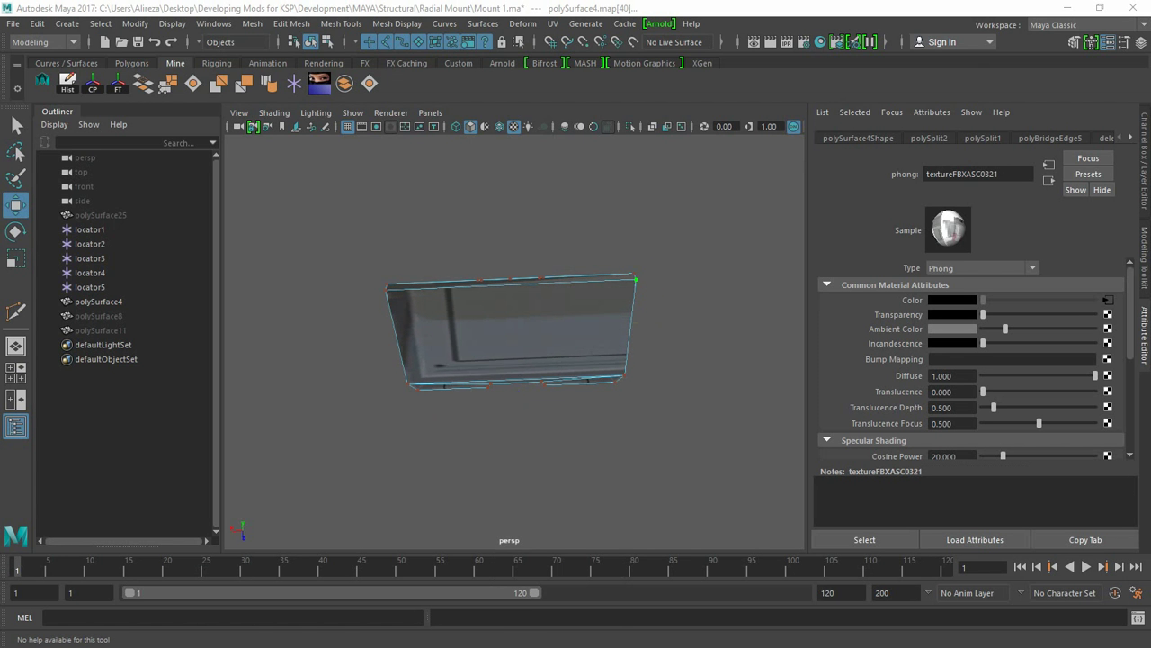
drag(0, 108, 221, 24)
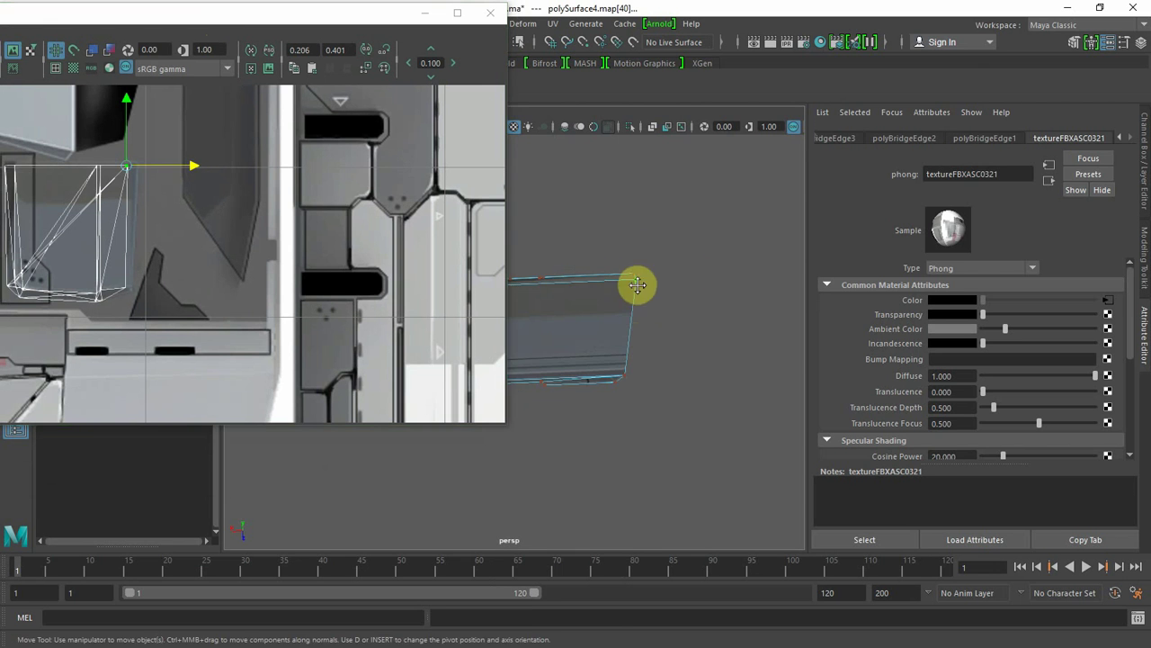
alt+drag(638, 283, 750, 314)
click(735, 349)
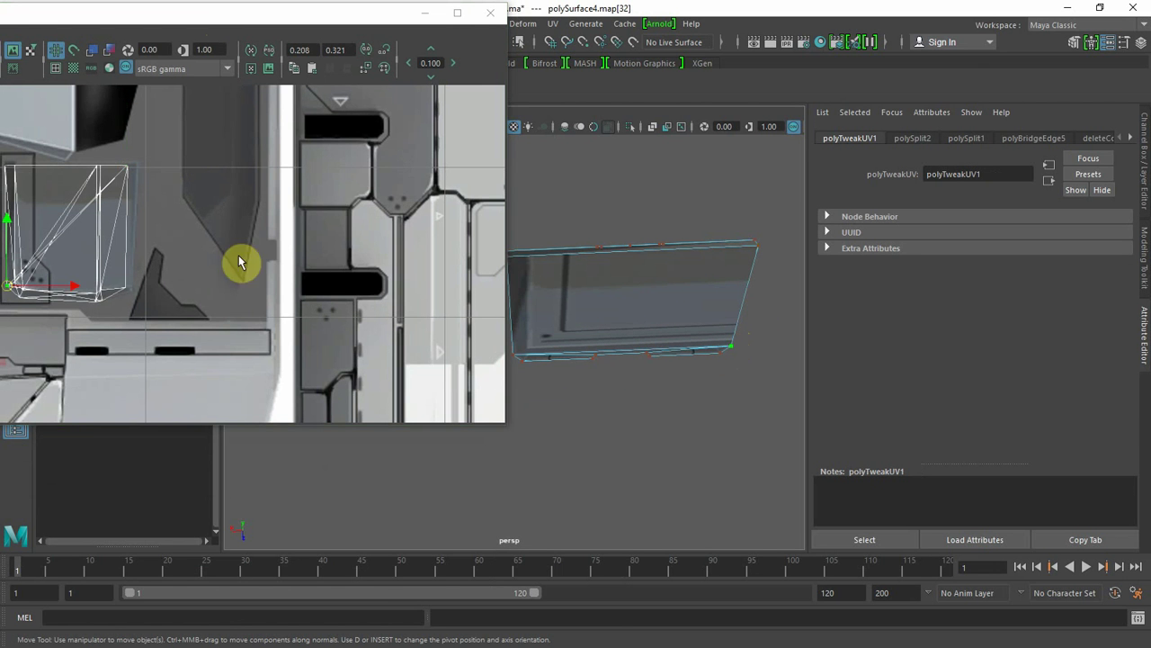
drag(74, 288, 189, 290)
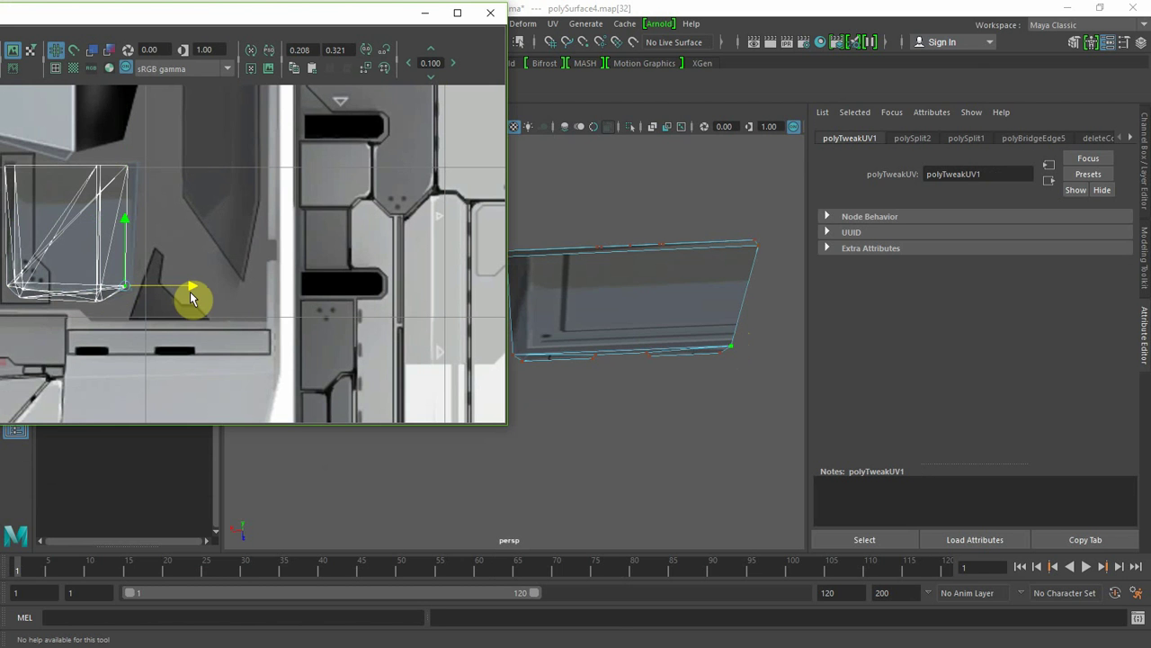
- Move the underside face's two left corner UVs to the left corners of the panel's texture area
click(515, 356)
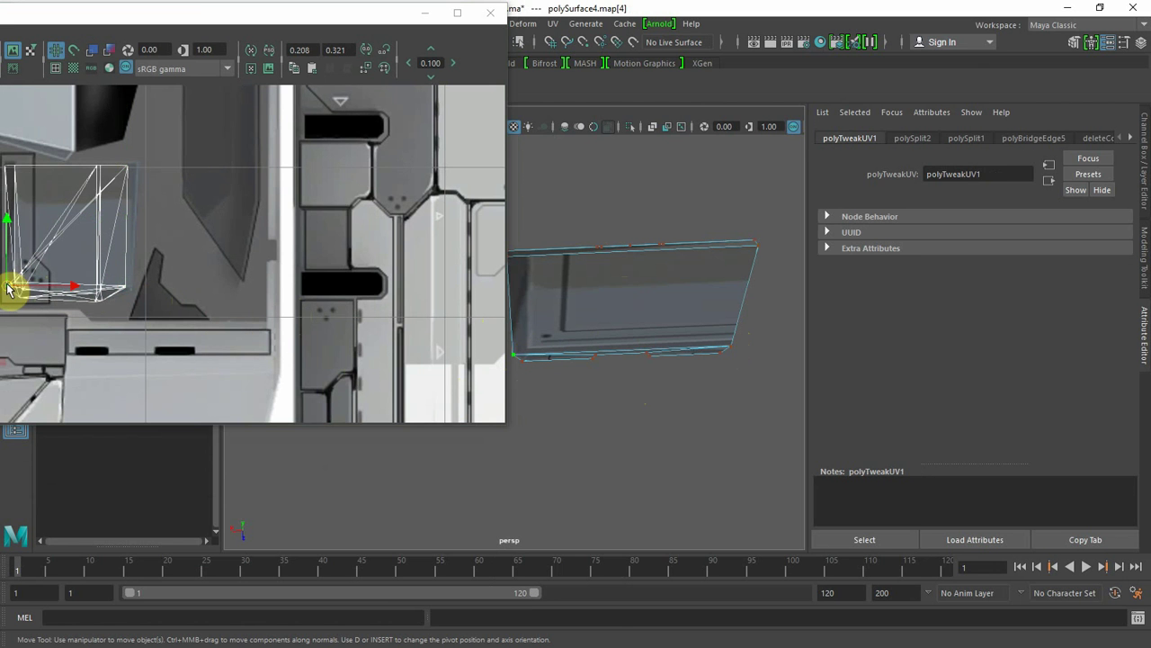
drag(7, 288, 23, 299)
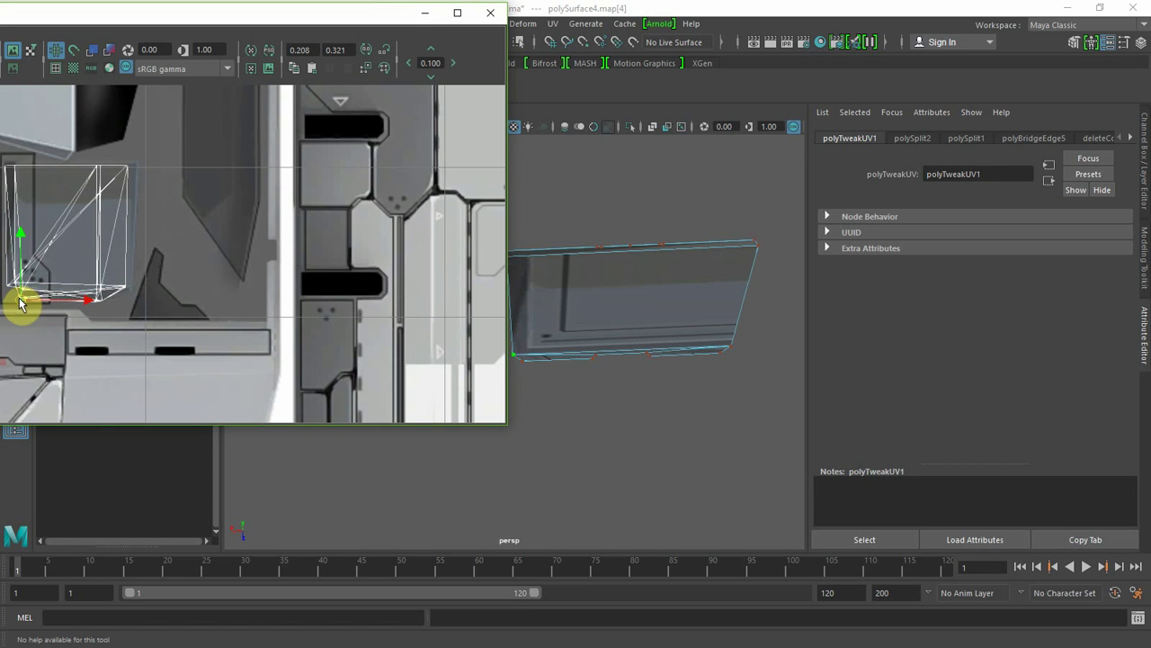
alt+drag(580, 315, 566, 288)
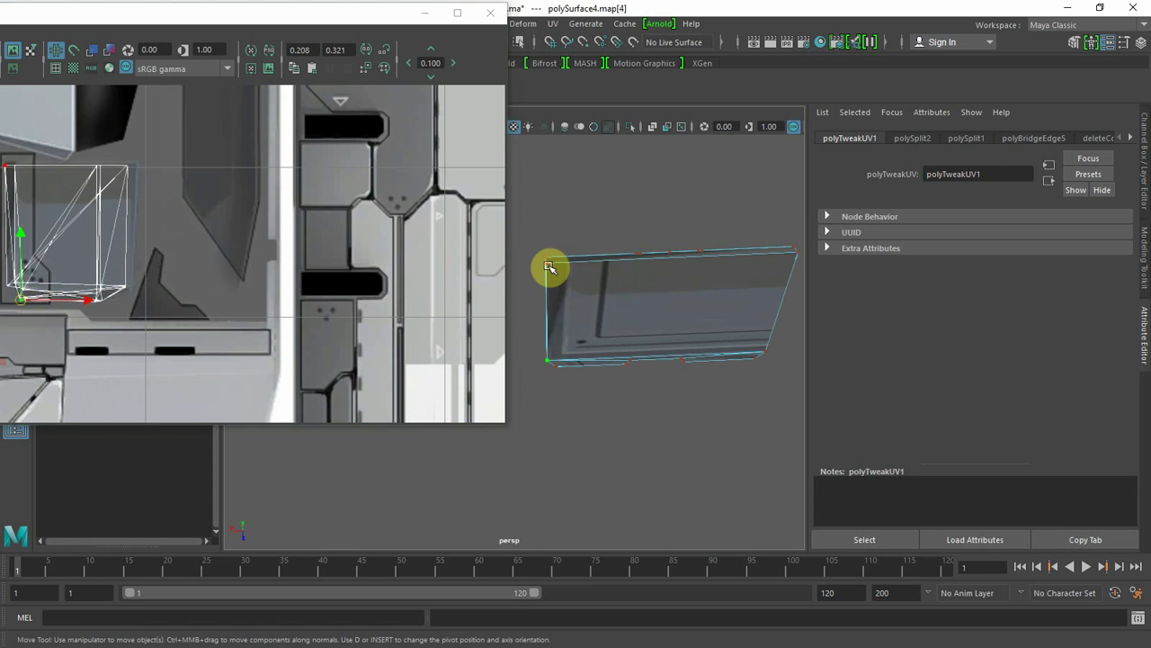
click(548, 266)
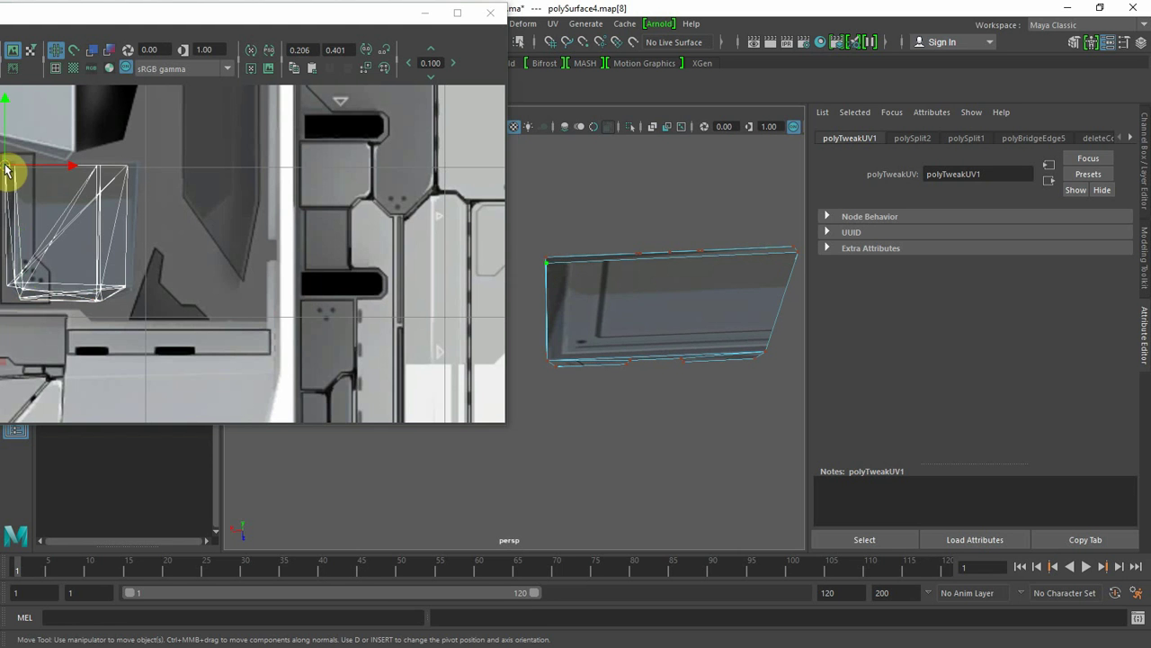
mouse_move(5, 171)
mouse_down()
mouse_move(42, 188)
mouse_move(56, 240)
mouse_move(45, 186)
mouse_move(12, 168)
mouse_up()
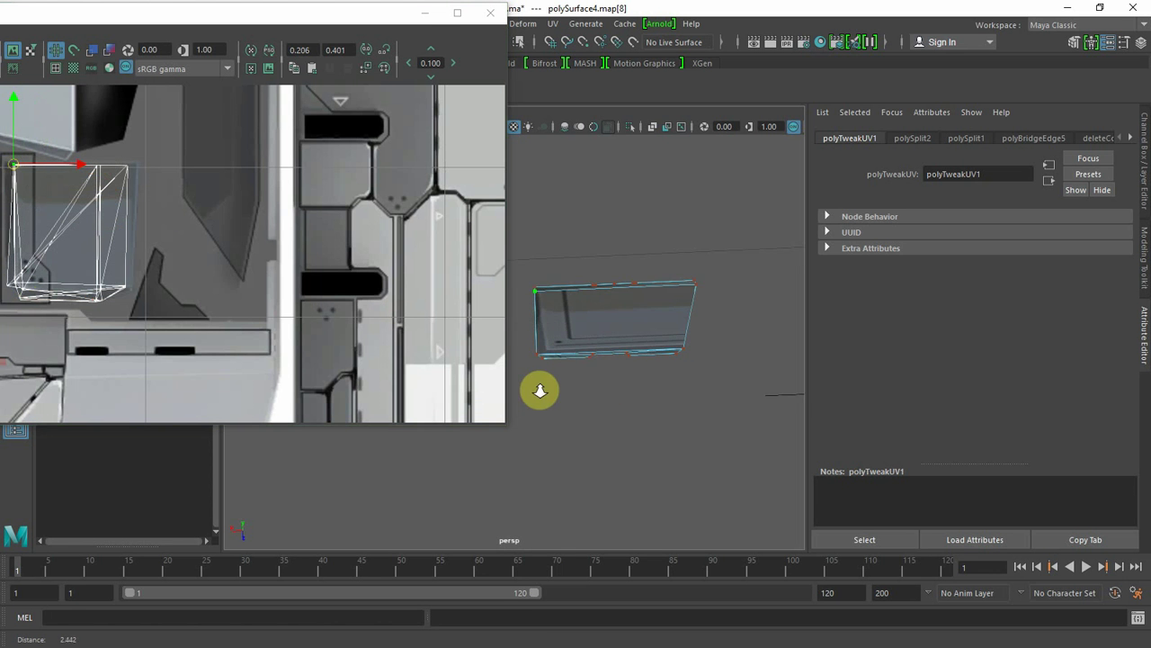
- Compare the underside with the top panels and shift its lower-left corner UV up in line with the lower-right one
alt+drag(635, 383, 653, 516)
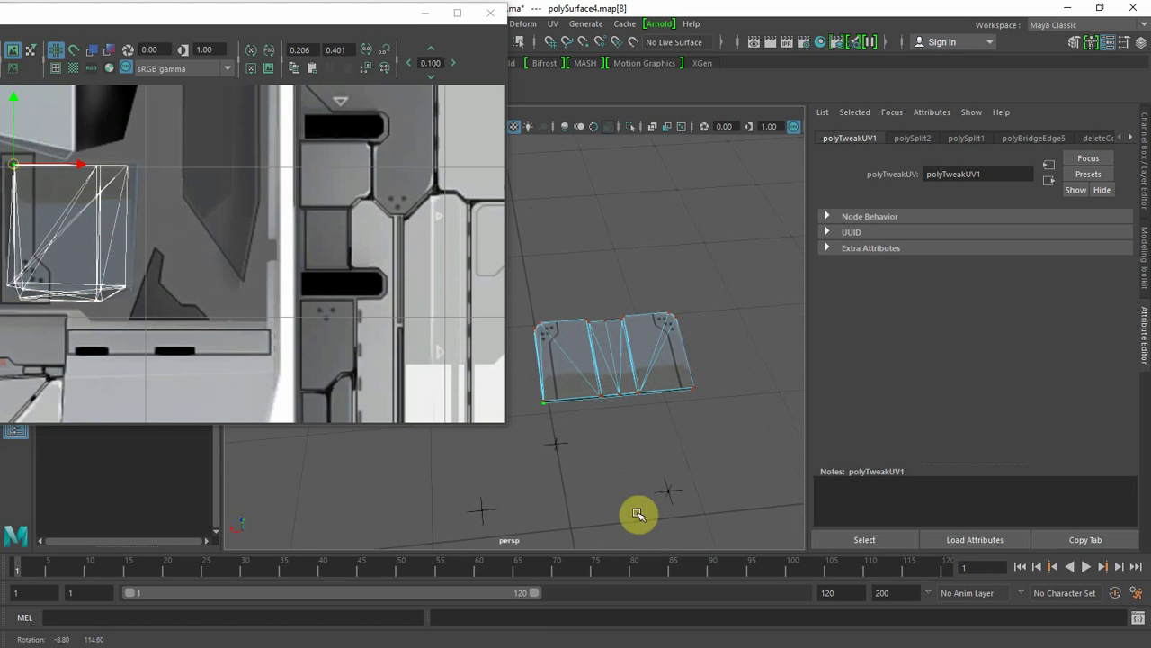
alt+drag(603, 436, 560, 333)
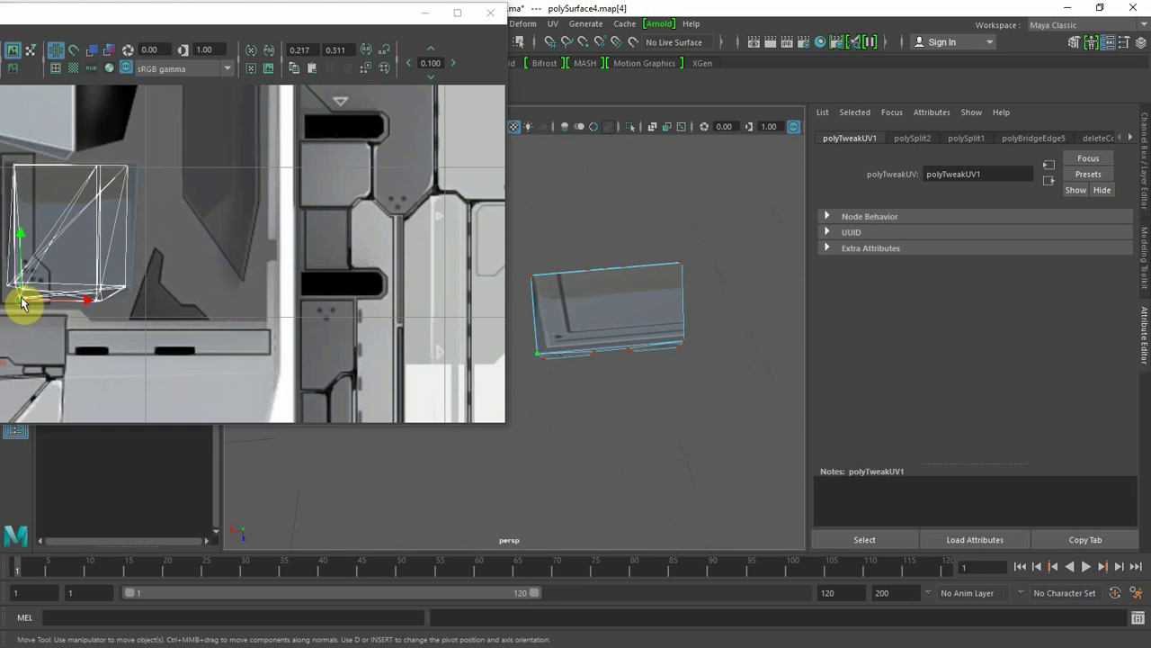
click(24, 304)
click(18, 286)
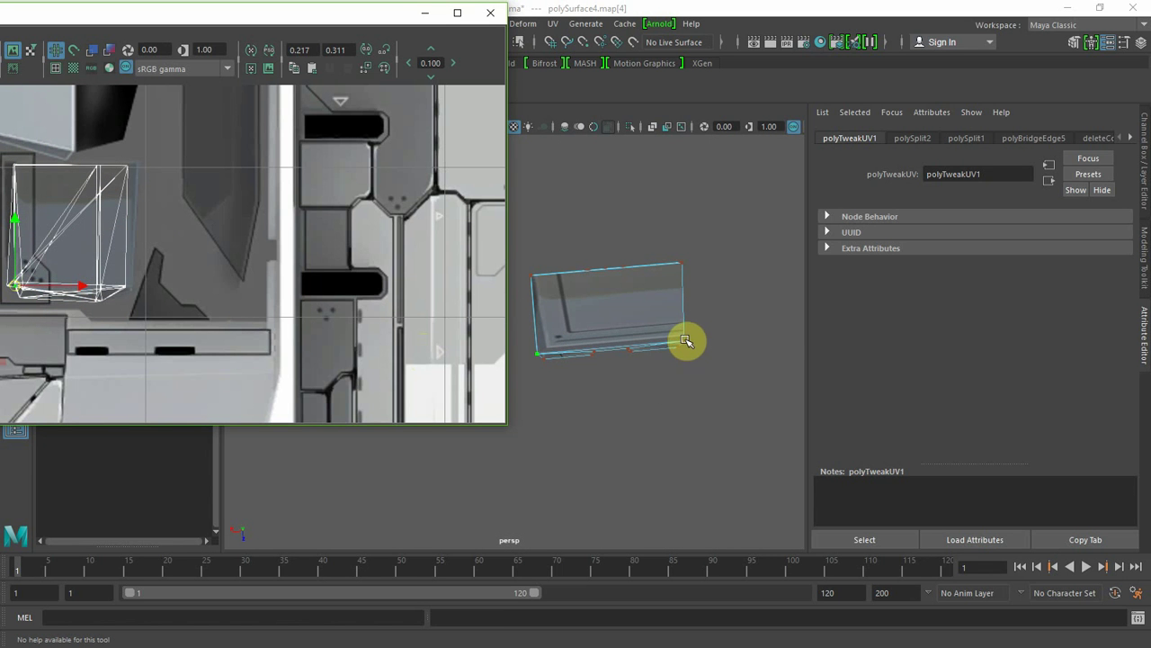
- Move the underside's upper-right corner UV to the shell's lower-right corner and its lower-right UV to the shell's lower-left corner
click(683, 265)
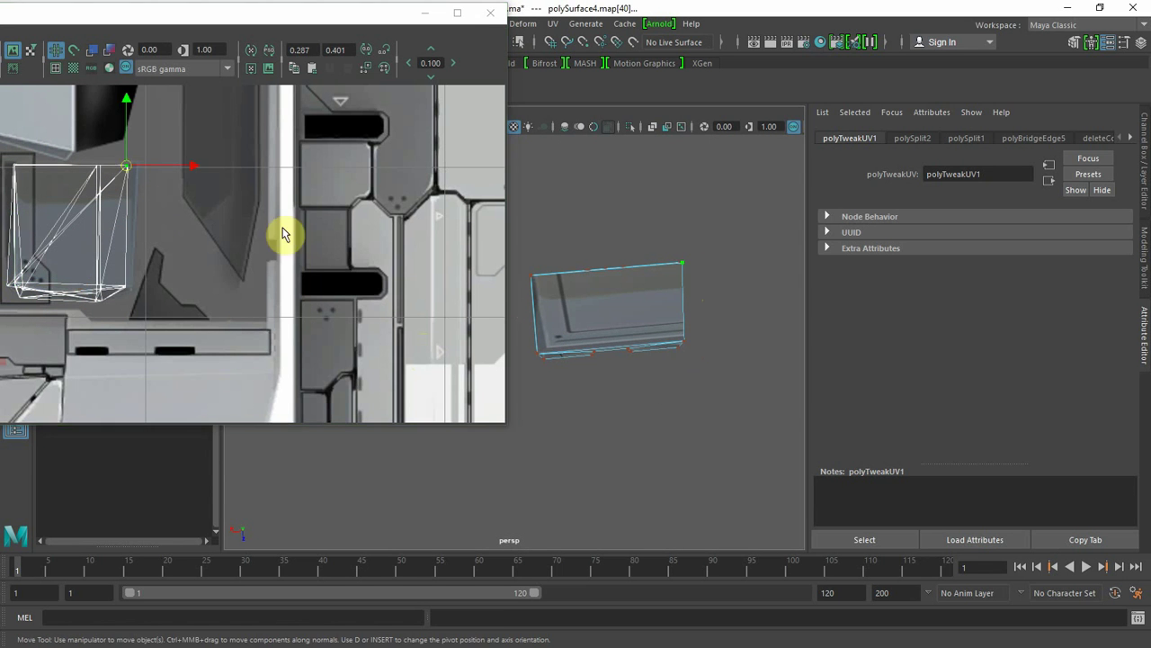
drag(130, 166, 128, 286)
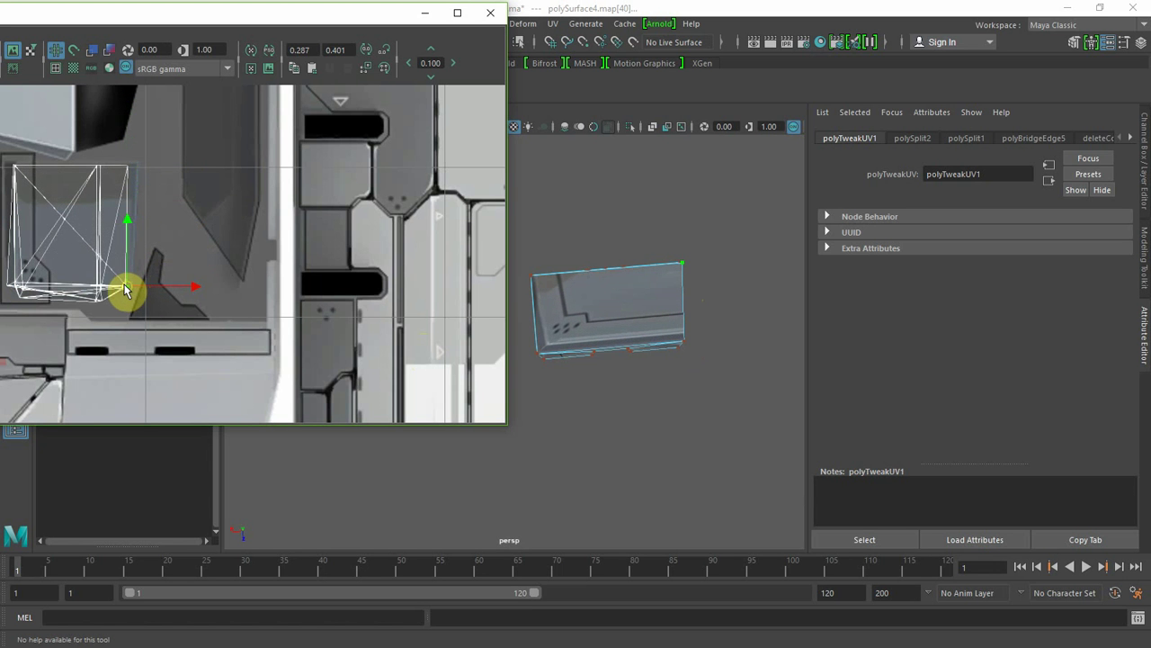
click(684, 343)
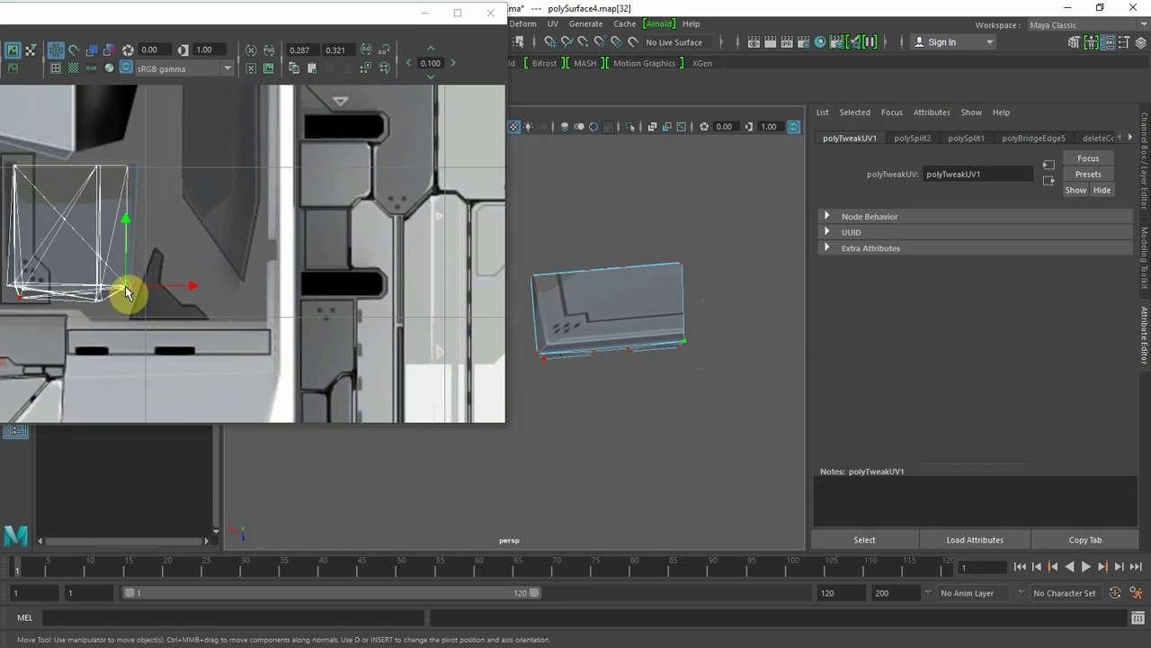
click(123, 229)
drag(123, 229, 110, 254)
alt+drag(720, 395, 604, 419)
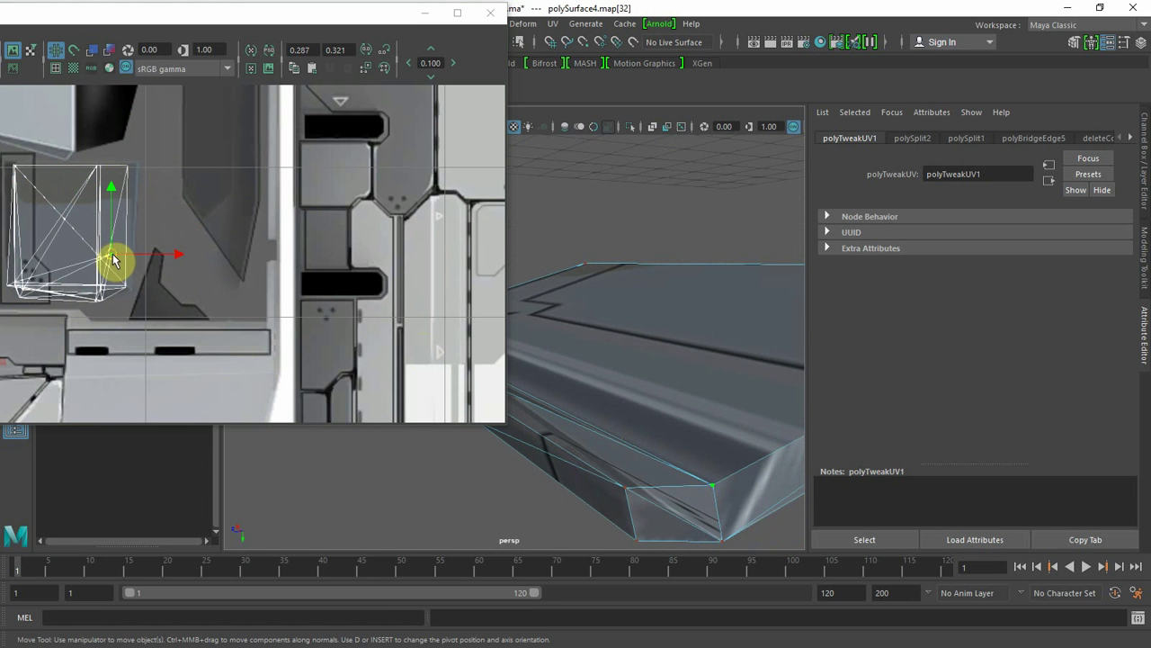
drag(111, 259, 24, 302)
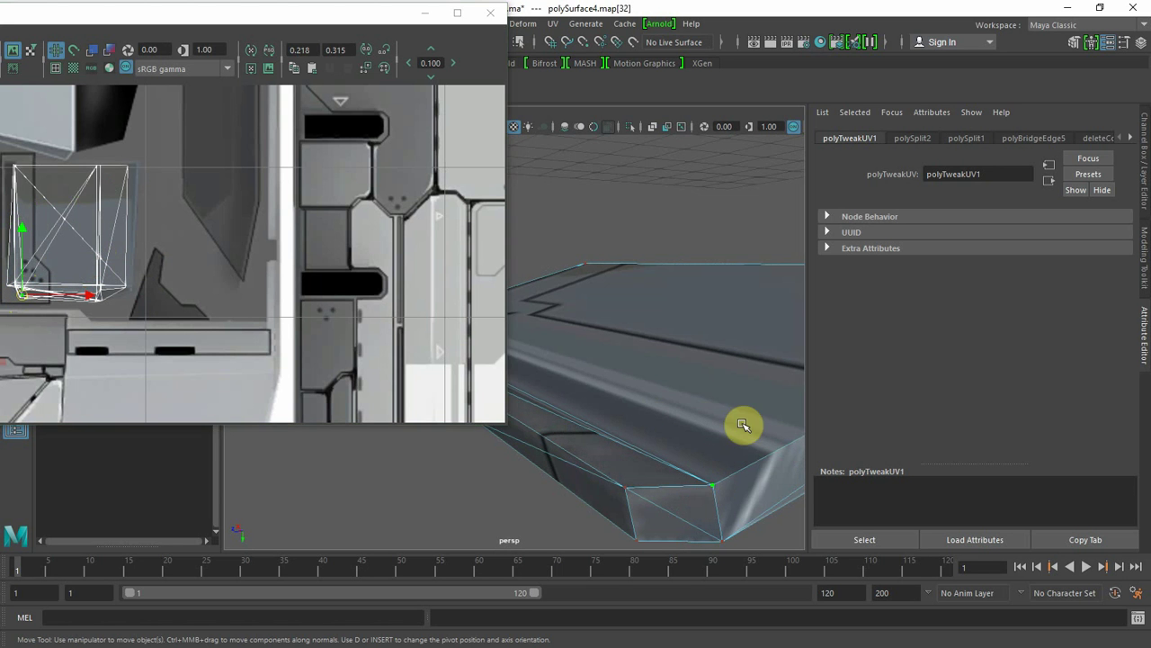
- Apply a planar UV projection to the underside face and show the projected UVs over the whole texture in the UV Editor
alt+drag(743, 423, 727, 467)
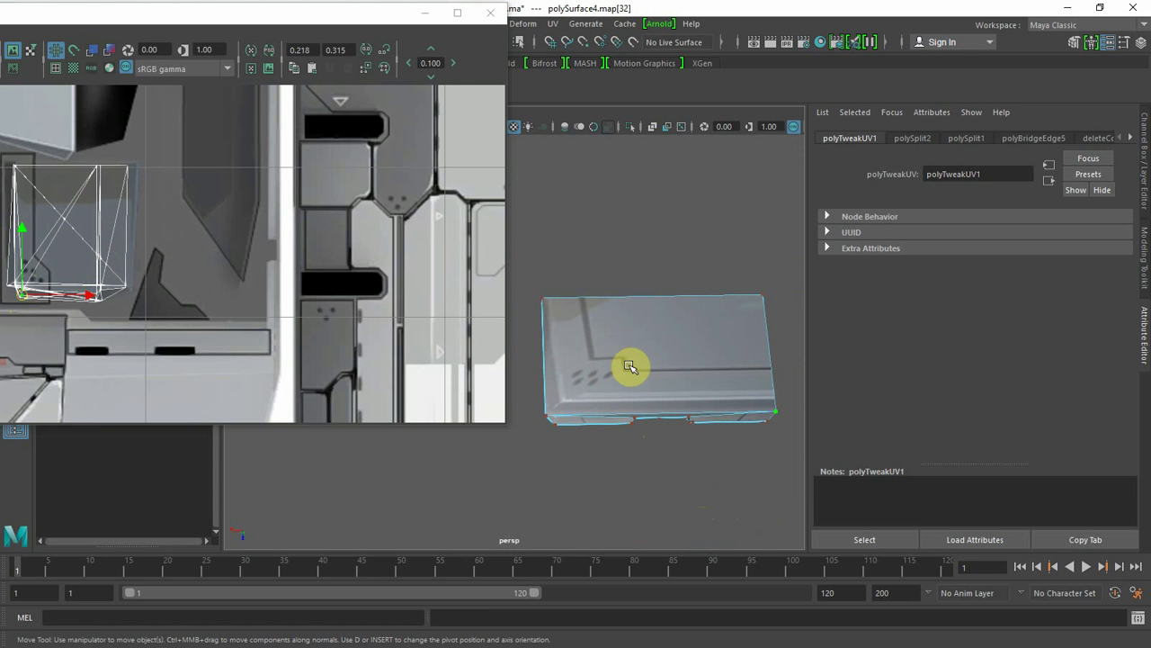
right_drag(627, 365, 630, 274)
click(655, 341)
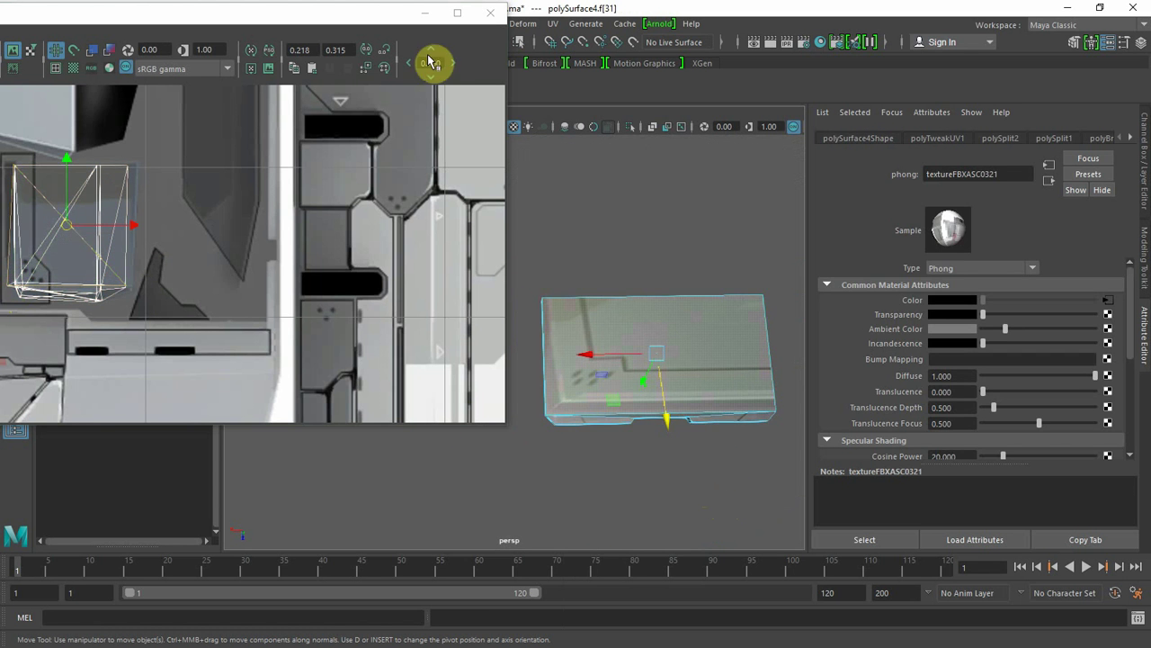
drag(390, 18, 0, 128)
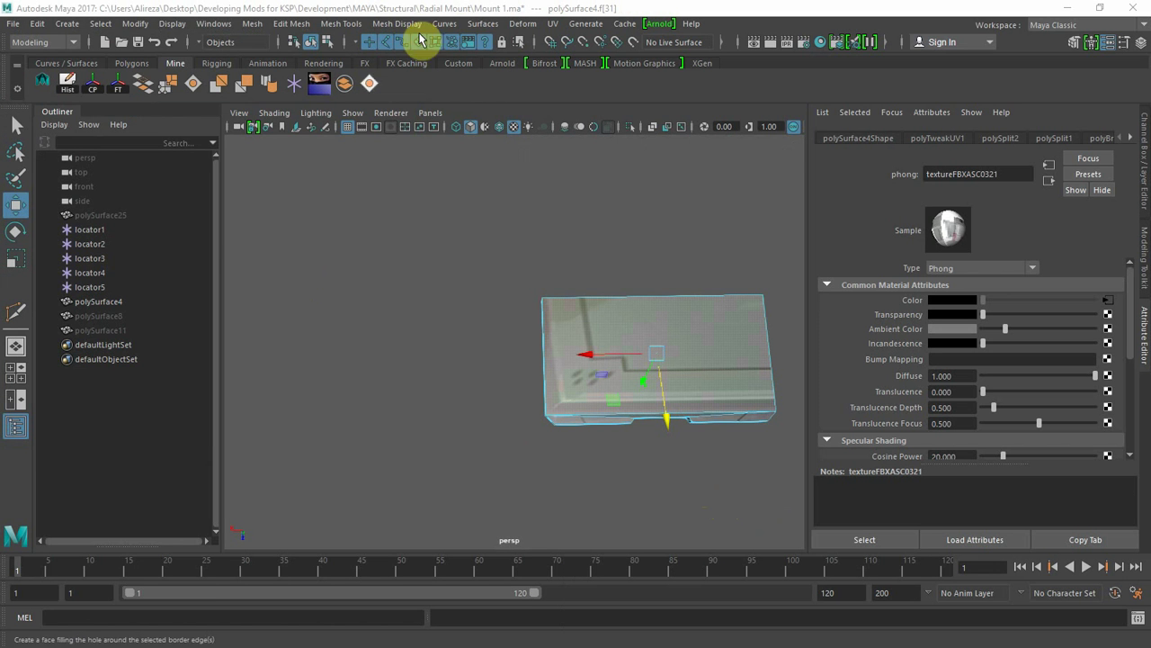
click(552, 24)
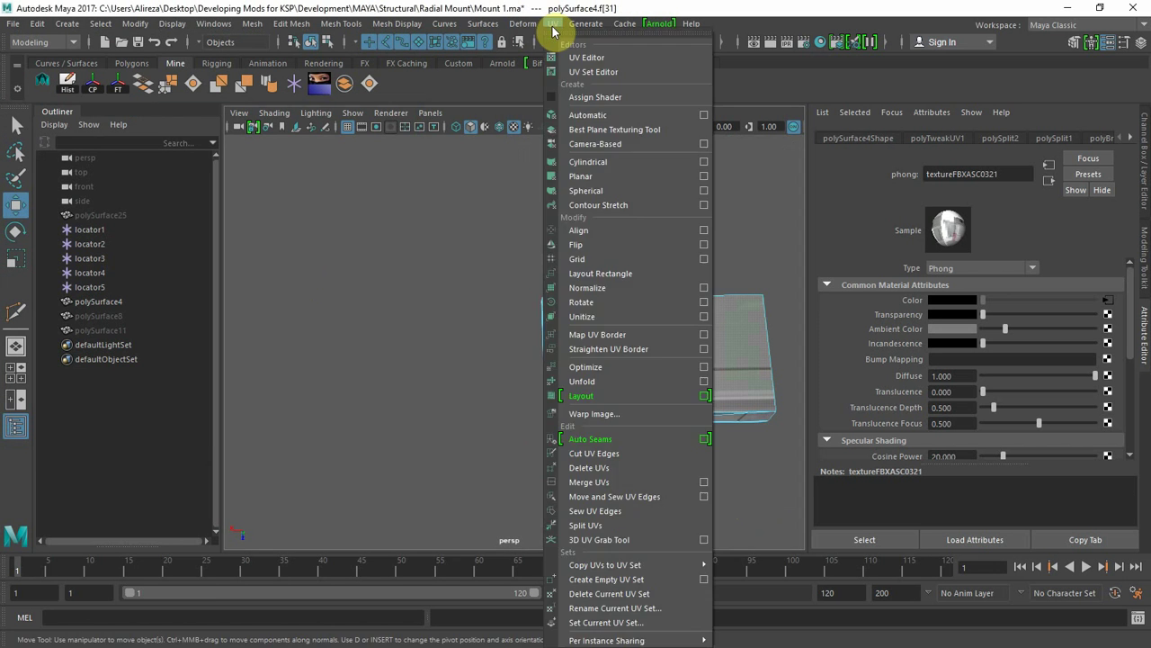
click(607, 177)
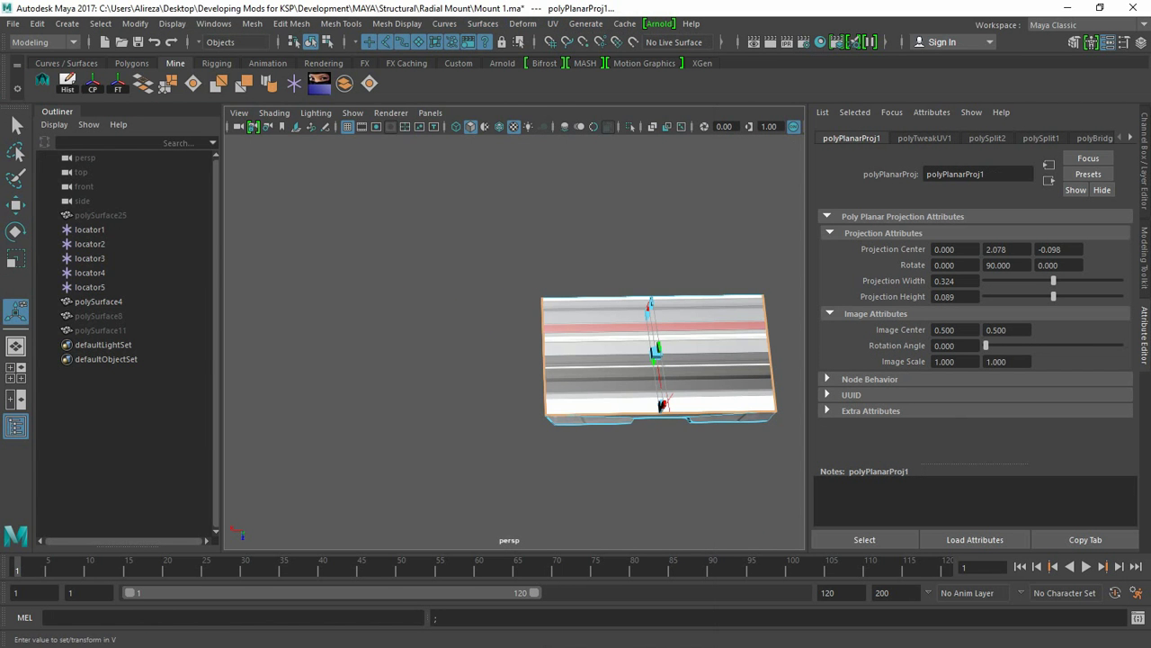
drag(2, 80, 689, 80)
alt+right_drag(704, 255, 2, 219)
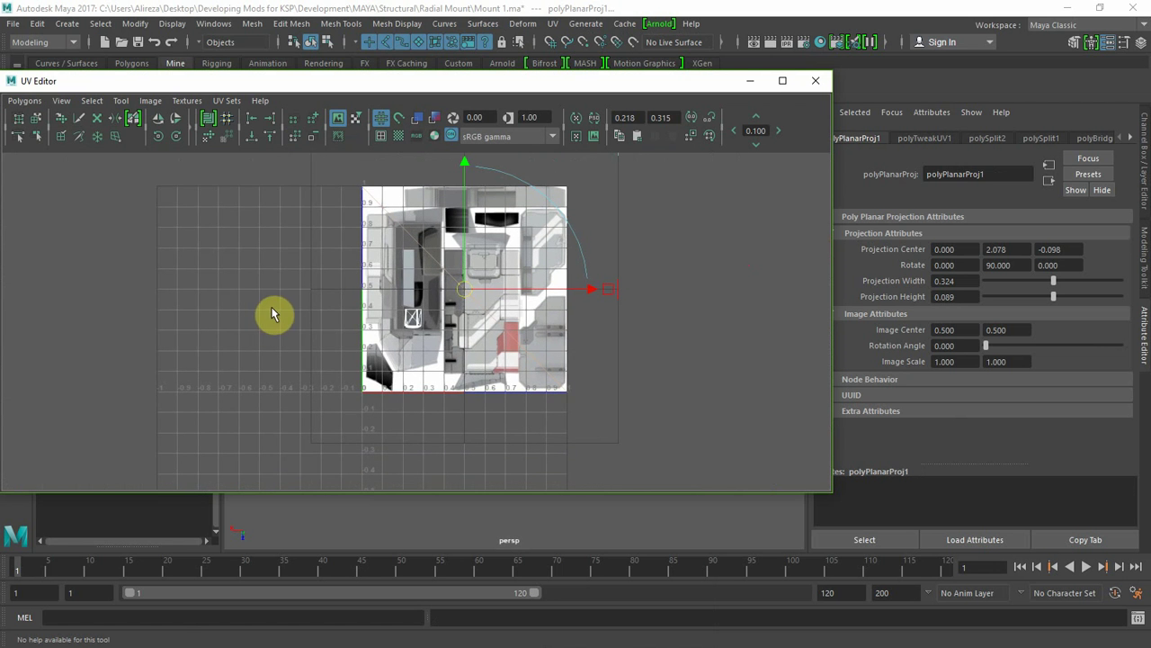
- Shrink the planar projection's image scale to about 0.052 by 0.055 and place its center near 0.251, 0.361 on the texture
alt+middle_drag(273, 311, 233, 354)
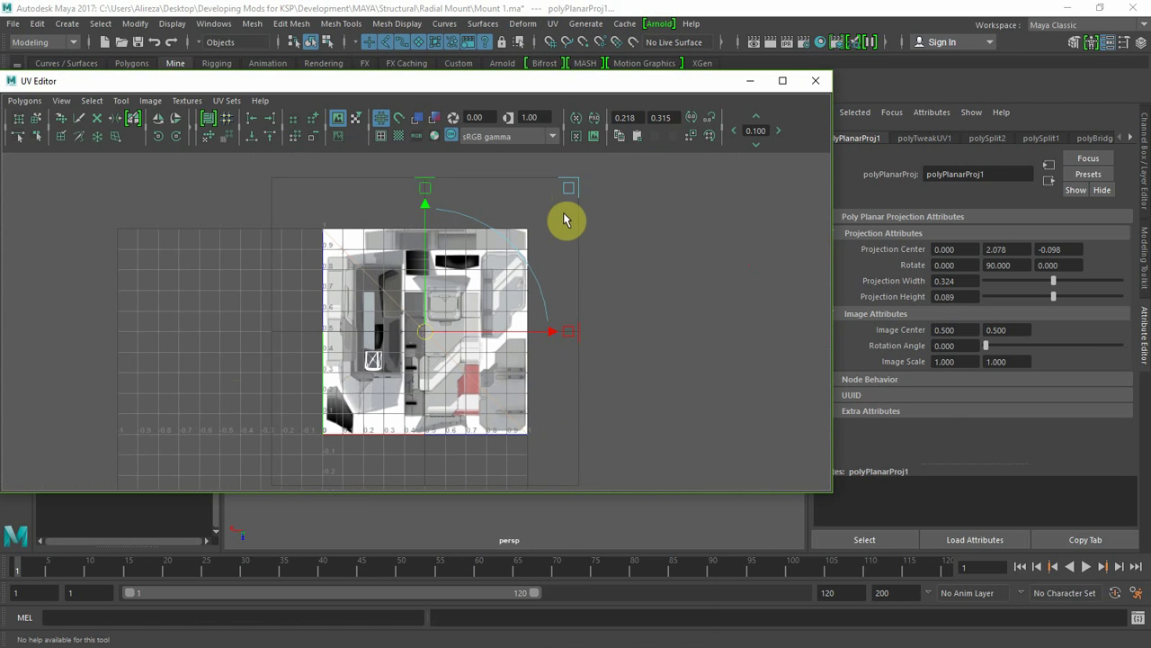
drag(568, 190, 432, 328)
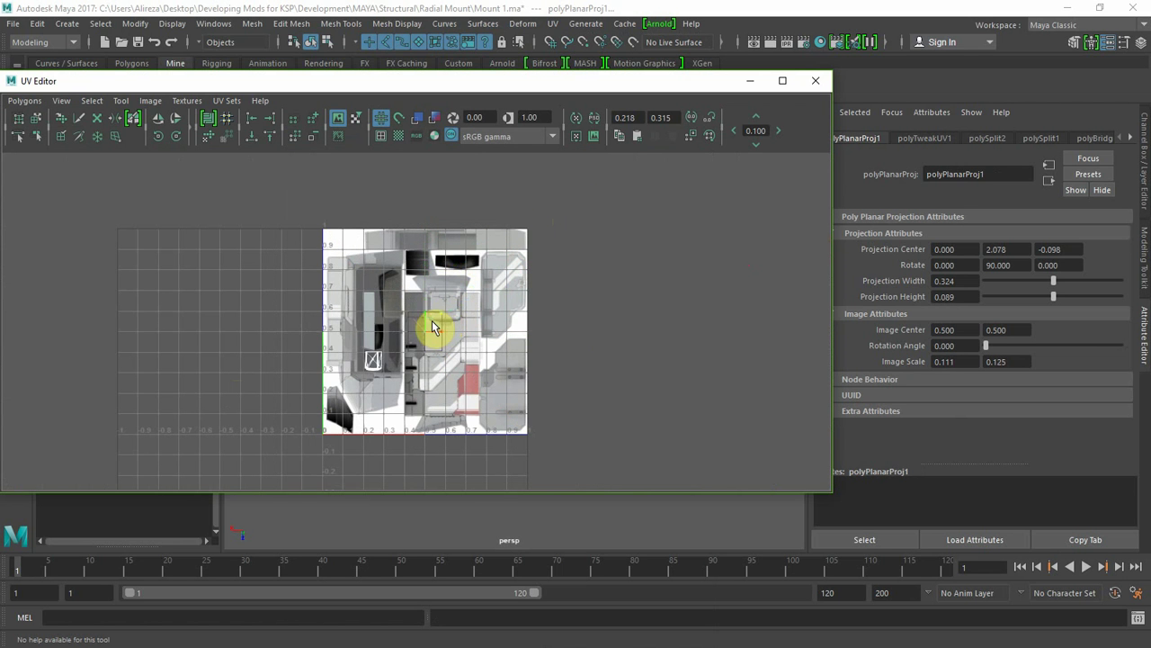
scroll(437, 349, up, 10)
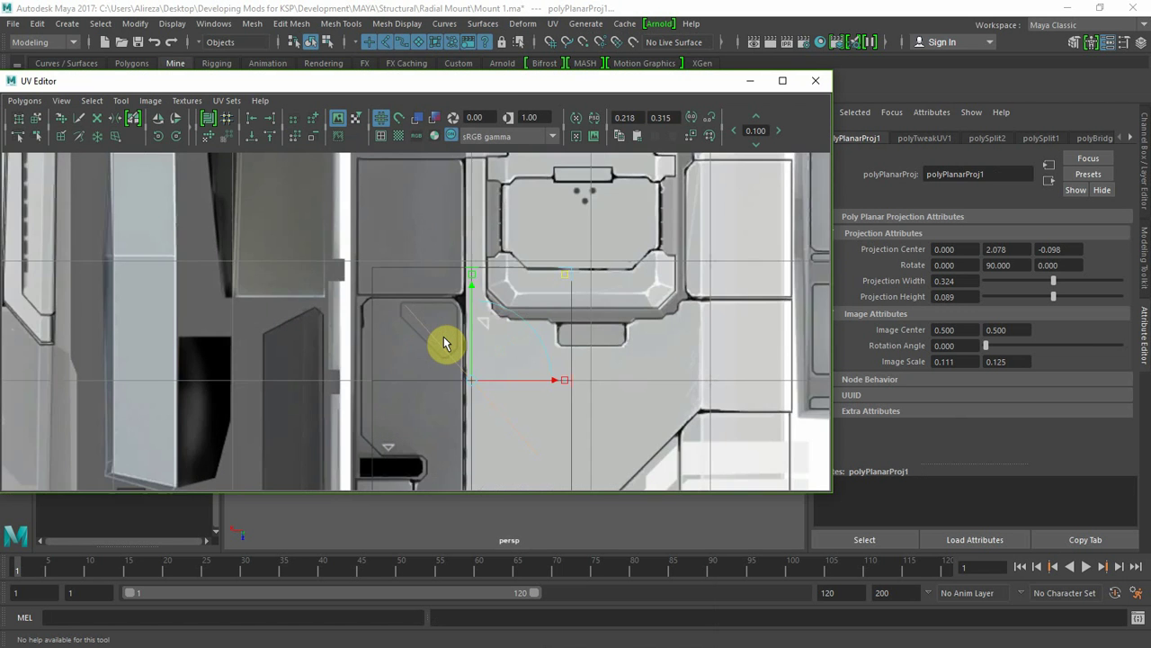
alt+middle_drag(461, 337, 460, 217)
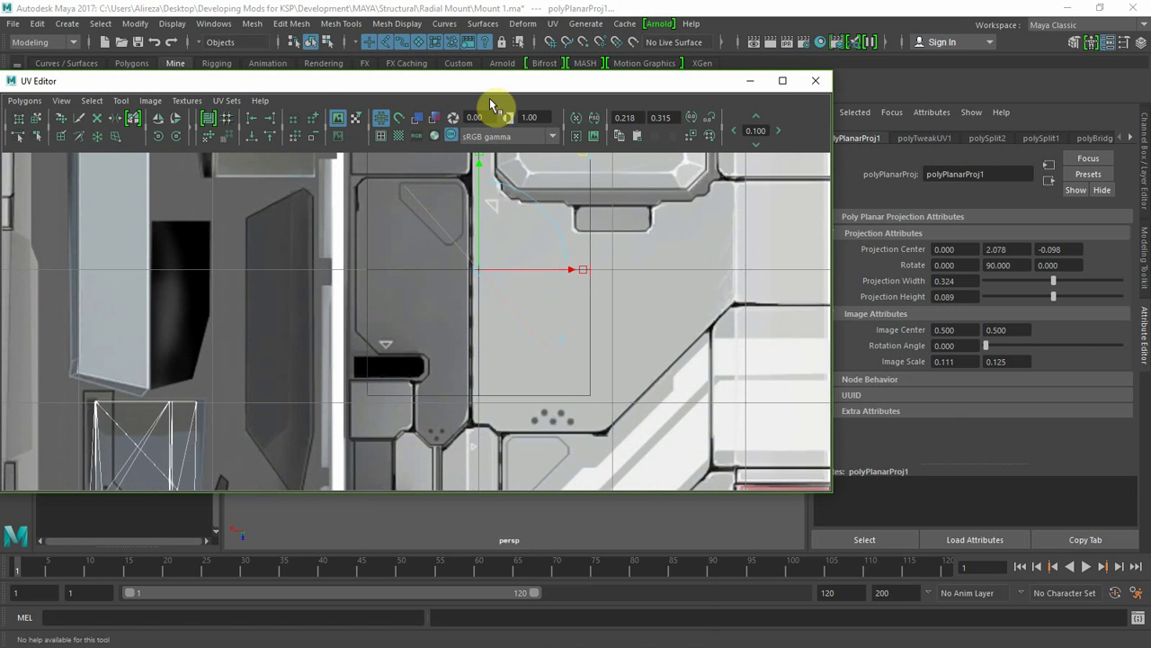
drag(488, 88, 0, 134)
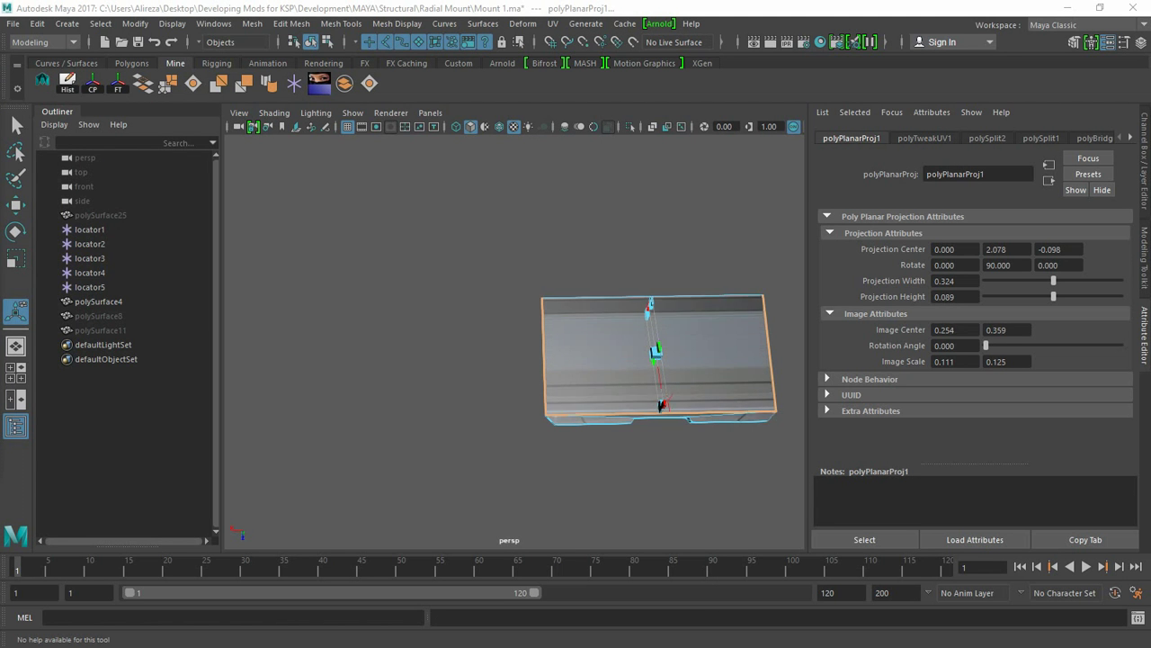
drag(649, 326, 651, 327)
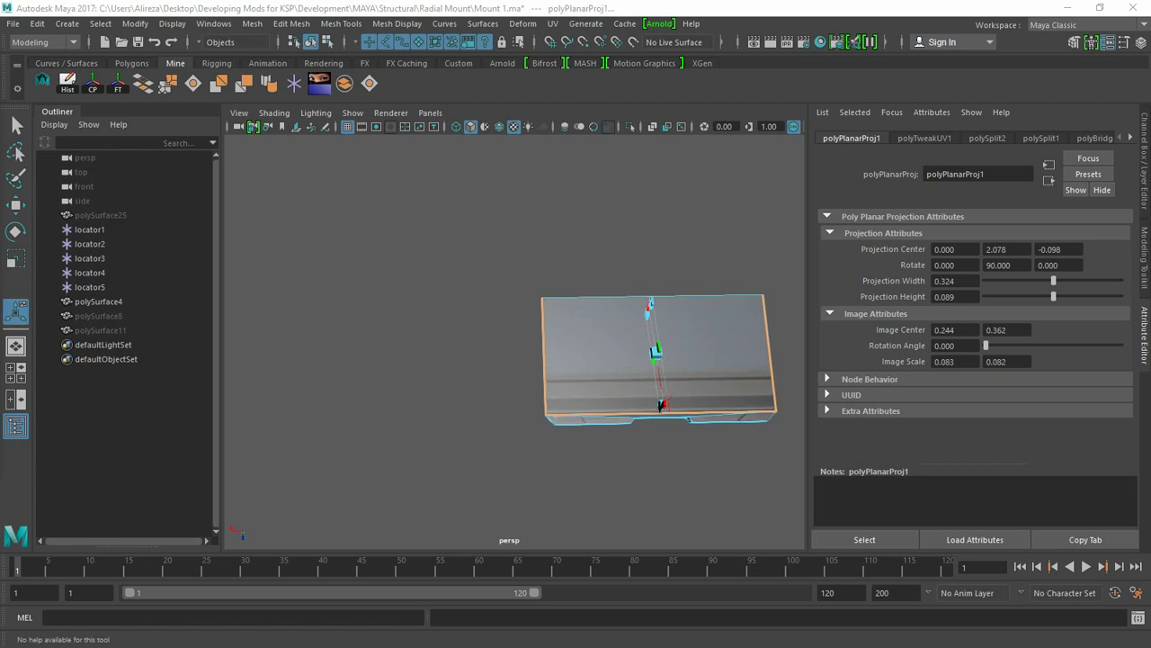
drag(662, 405, 663, 405)
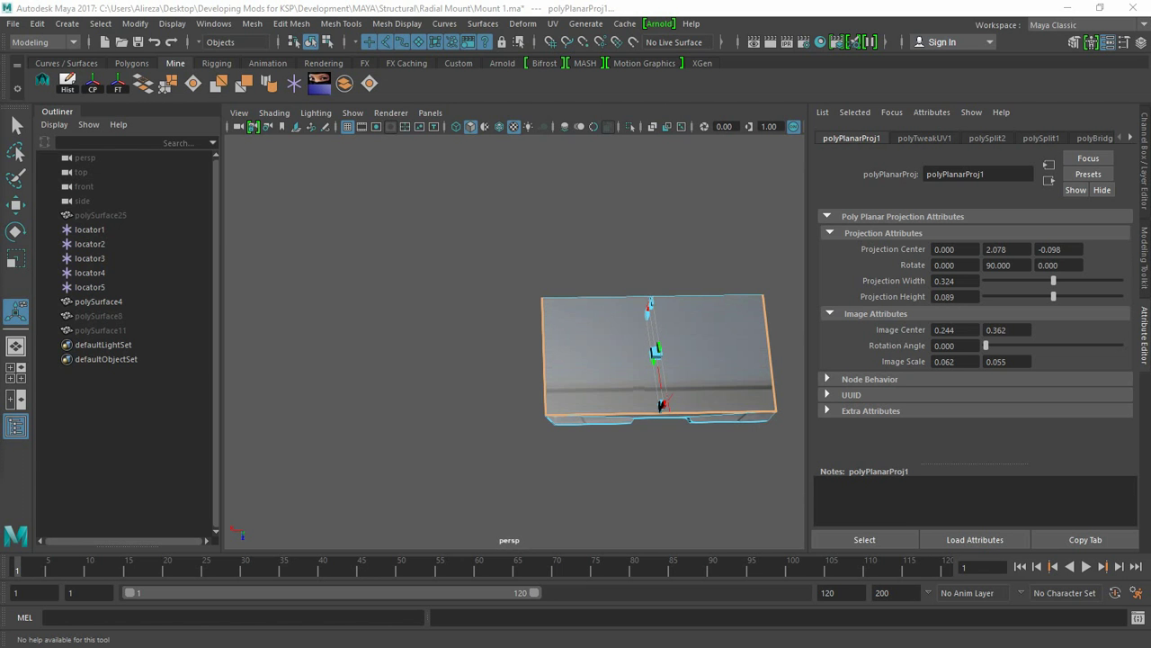
drag(662, 405, 662, 405)
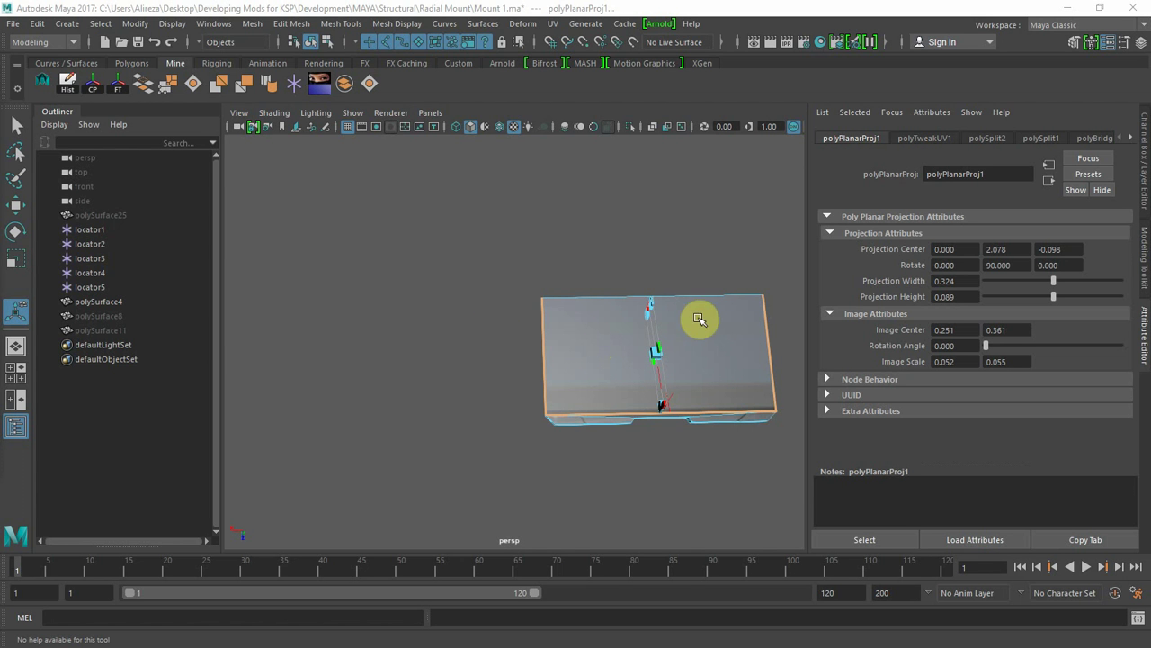
key(e)
drag(639, 327, 667, 321)
key(ctrl+z)
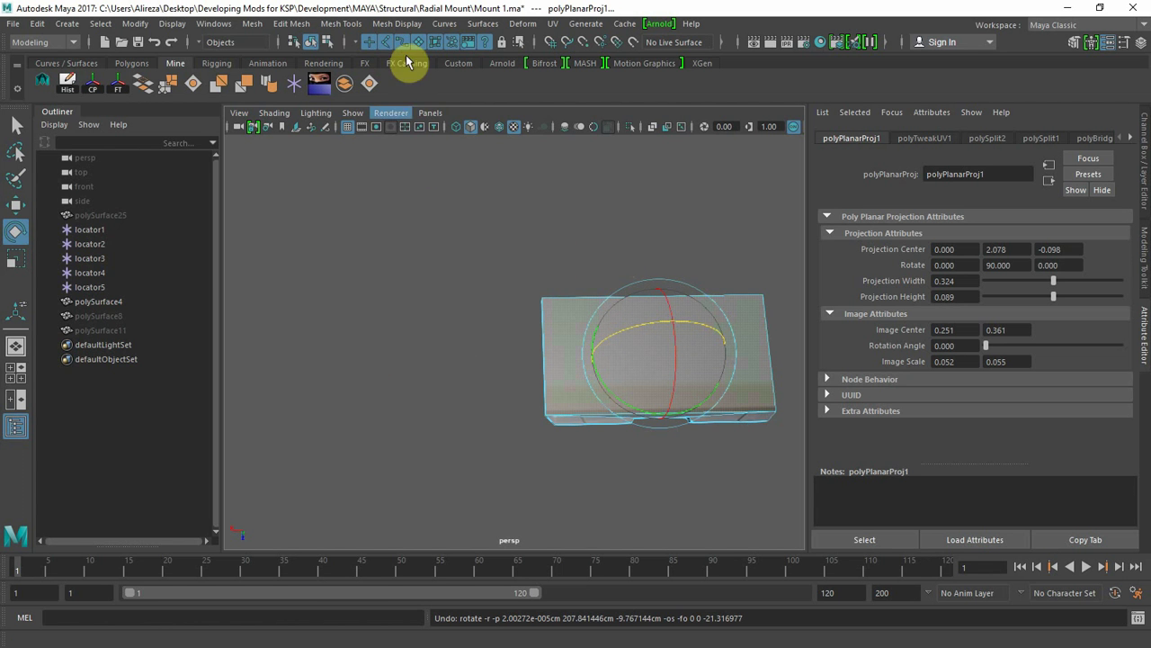
- Reapply planar UV mapping to the underside face, projecting from the Y axis and fitting to the bounding box
click(554, 24)
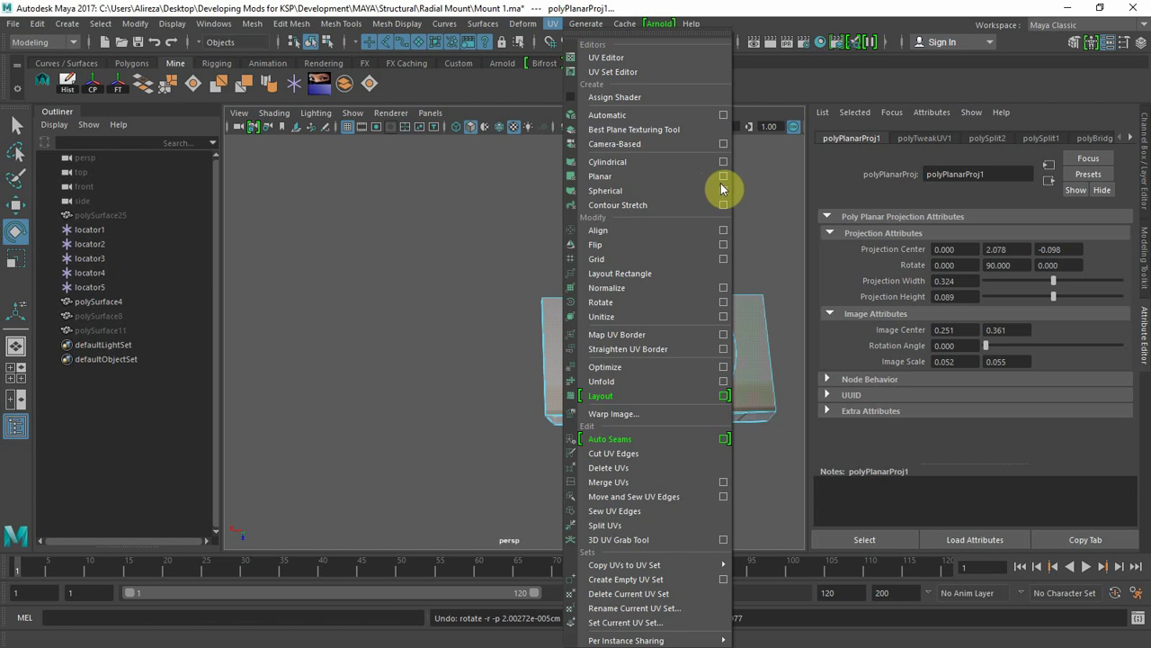
click(724, 177)
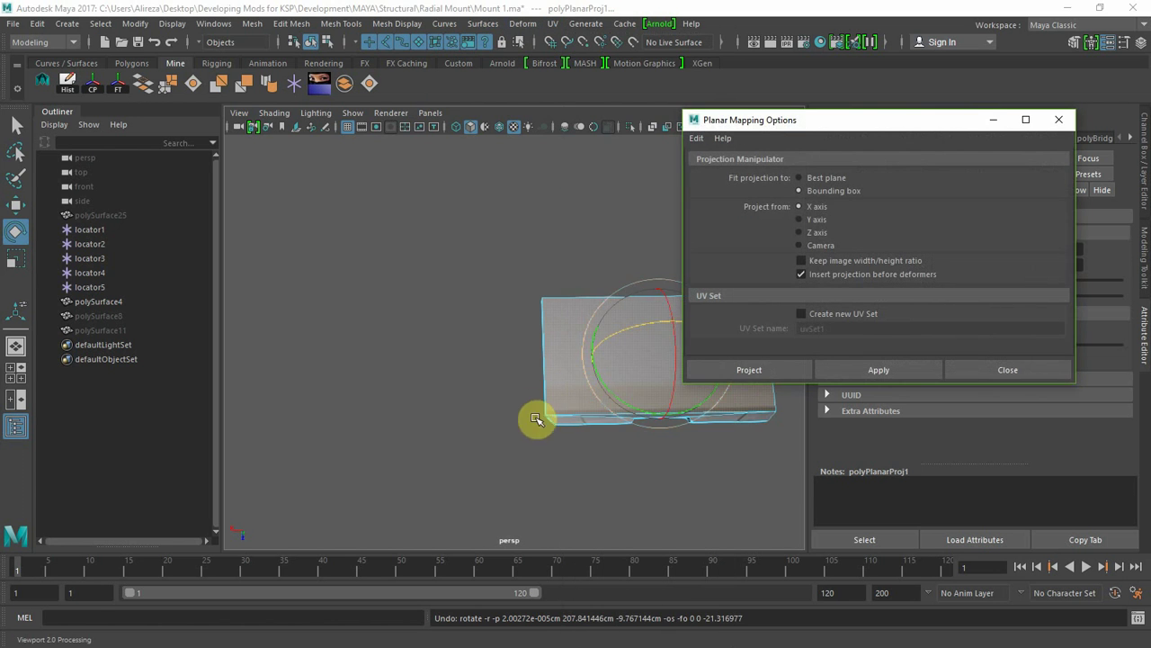
click(809, 220)
click(880, 371)
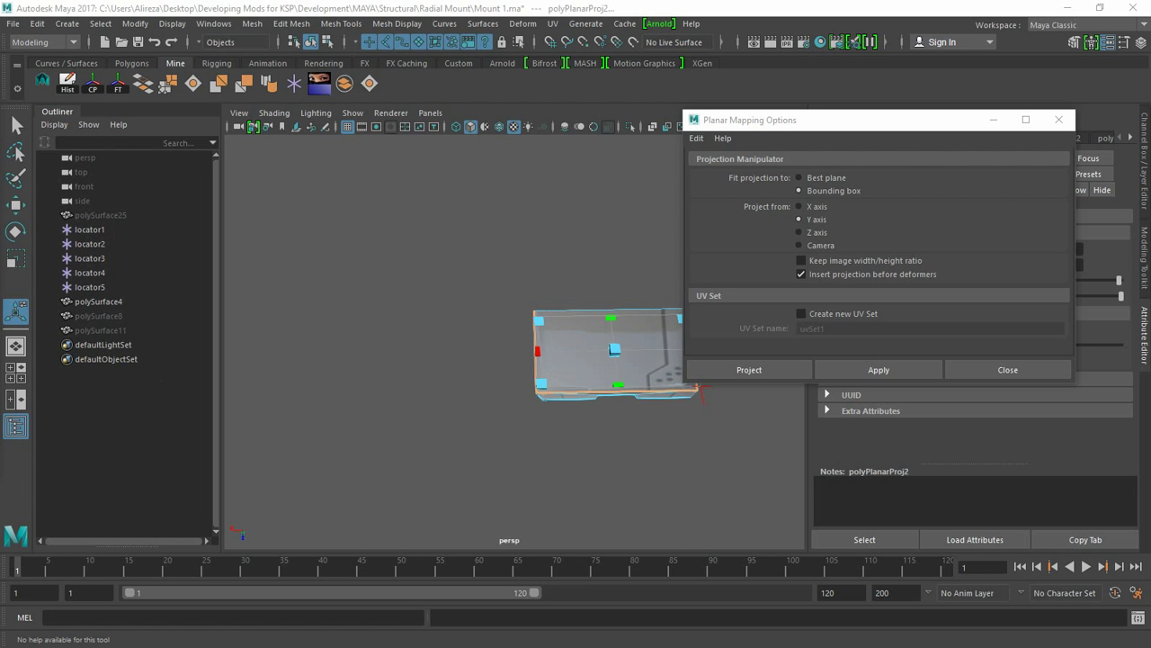
- Move the two underside corner UVs at the end opposite the dotted detail to crop the dark mark off the face
alt+drag(404, 372, 542, 466)
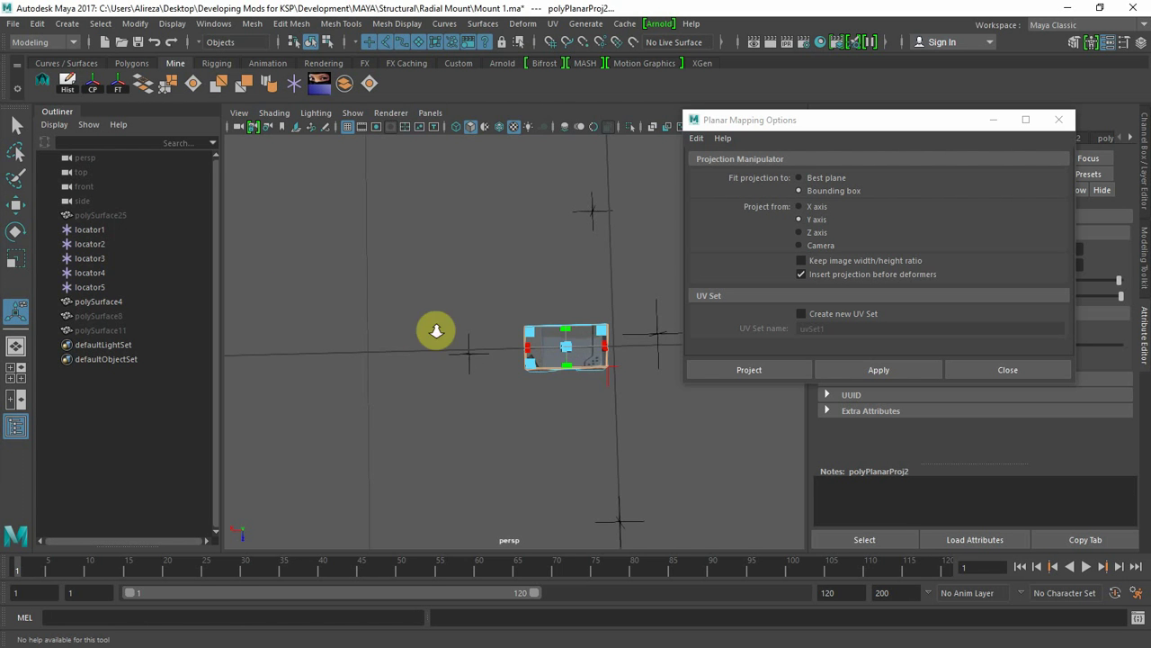
alt+right_drag(435, 332, 764, 333)
alt+middle_drag(499, 308, 322, 265)
alt+right_drag(370, 305, 405, 312)
right_drag(465, 218, 610, 210)
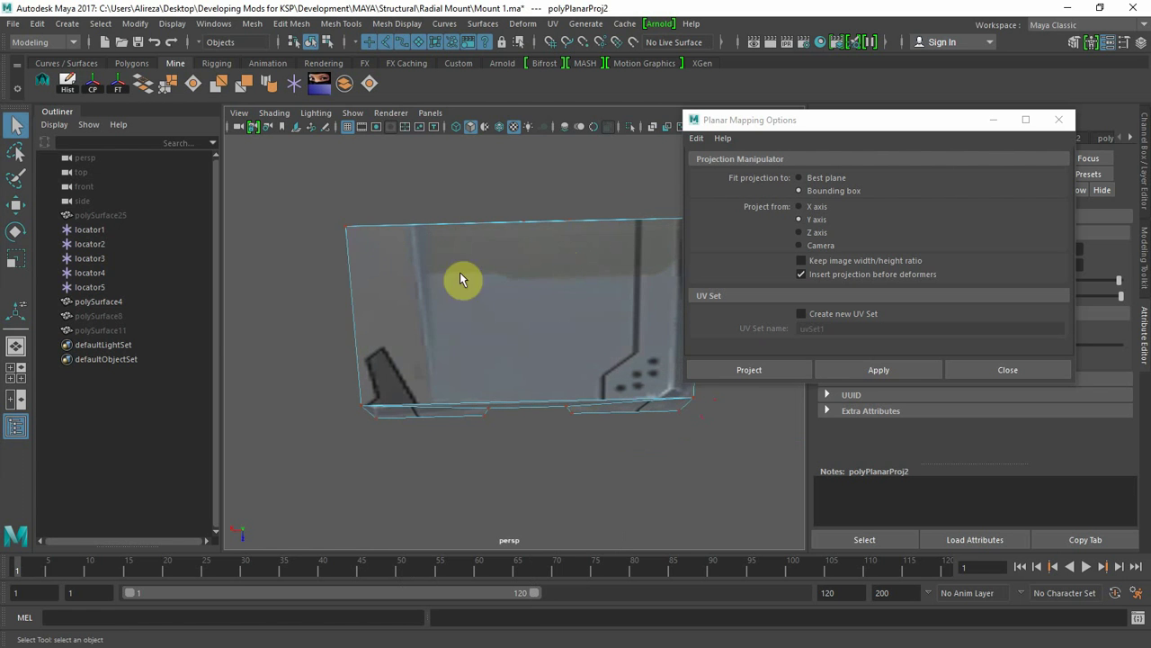
click(347, 227)
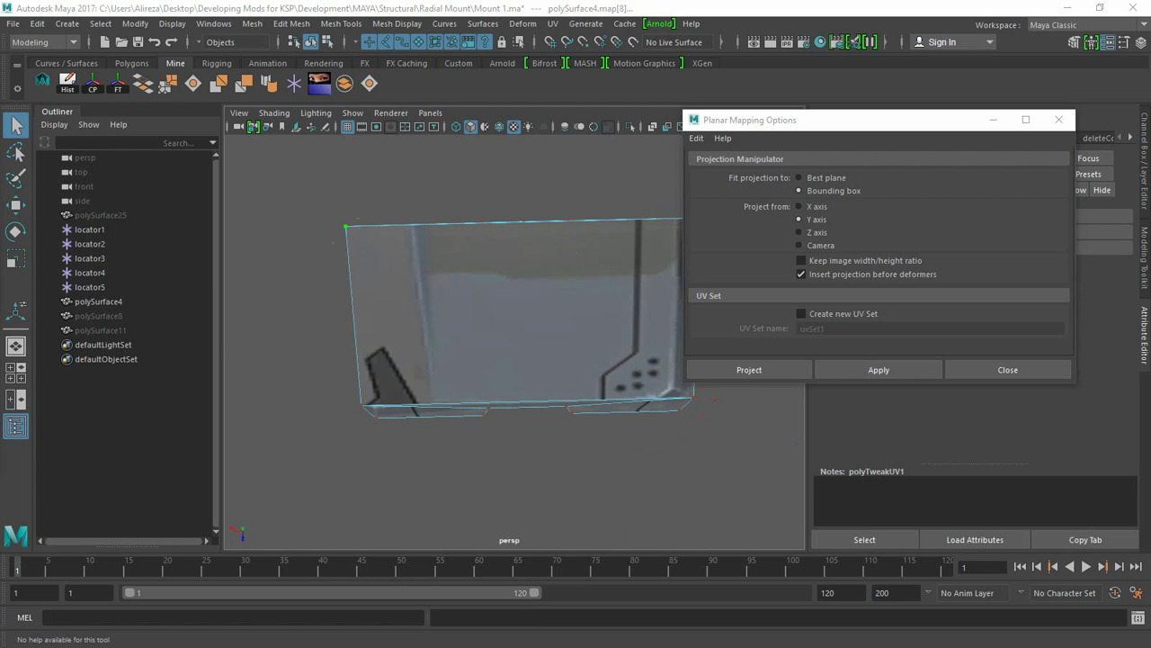
key(w)
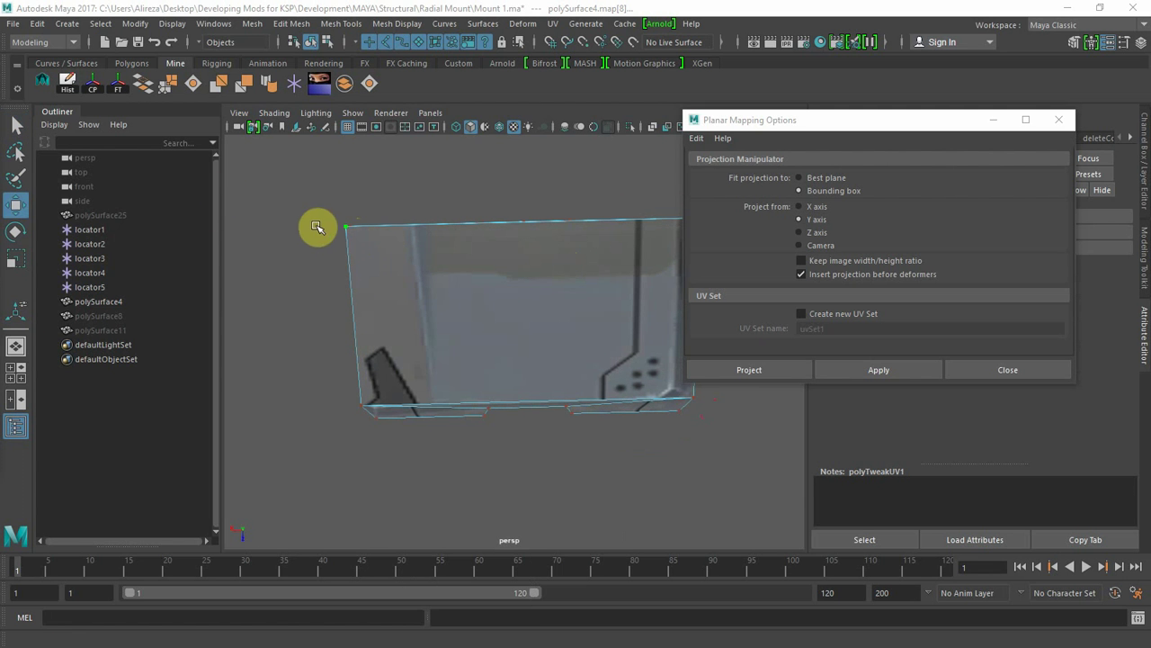
alt+drag(316, 225, 126, 291)
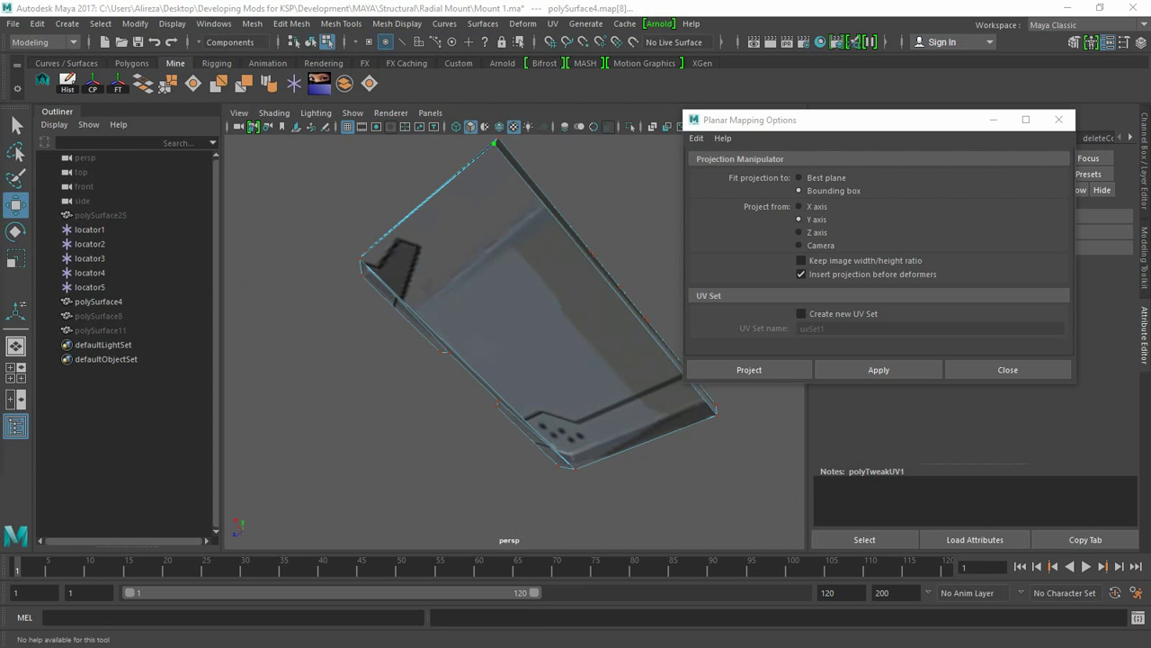
click(359, 258)
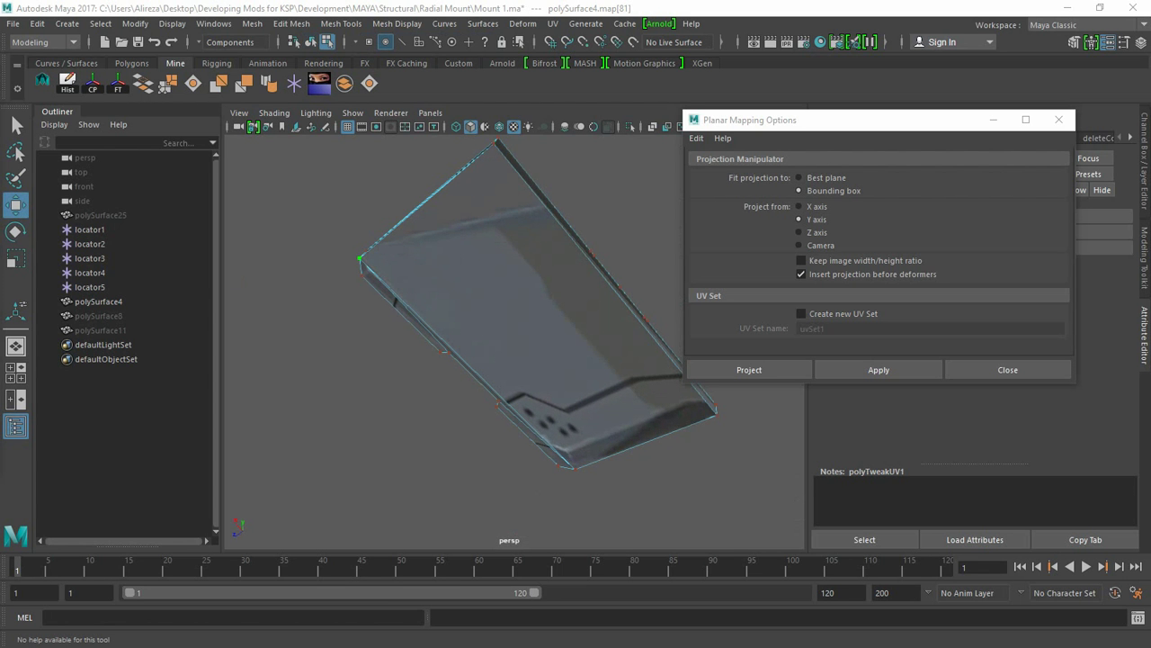
click(495, 142)
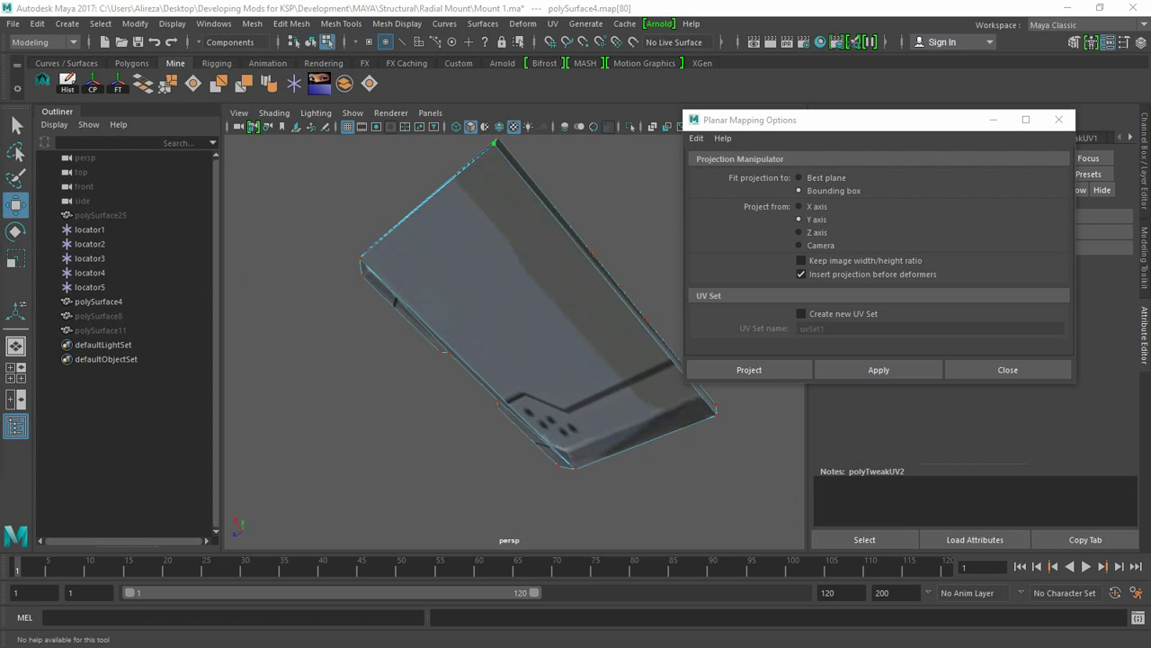
- Adjust the position of the underside's outer corner UV at the end with the dotted detail
click(717, 415)
shift+click(559, 466)
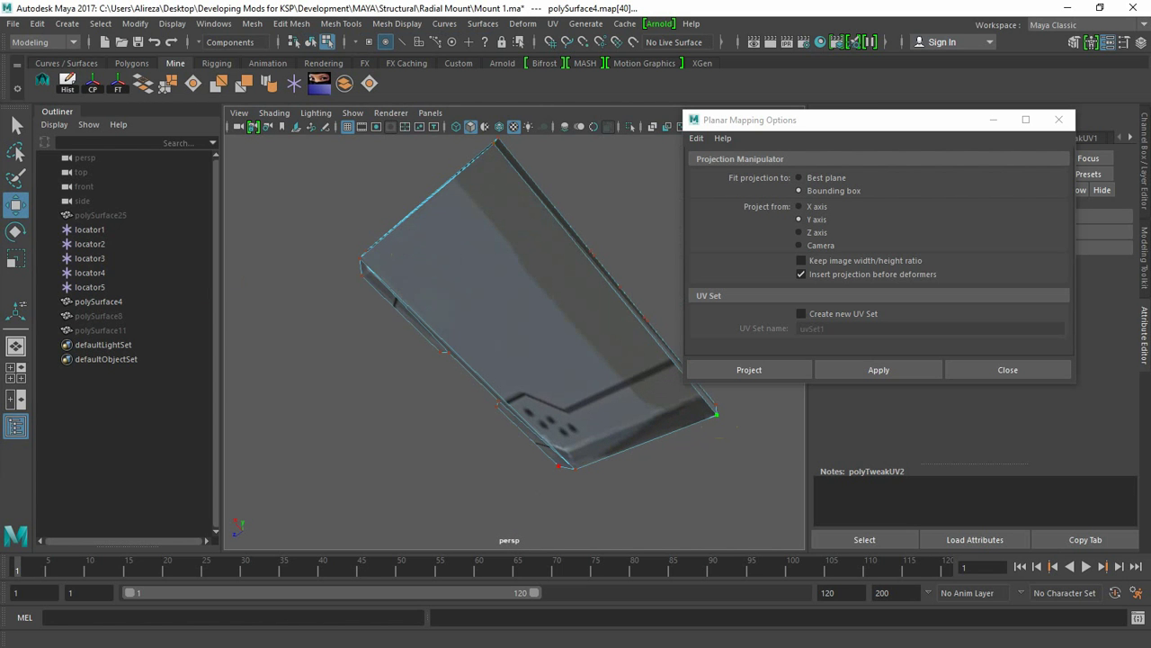
click(561, 467)
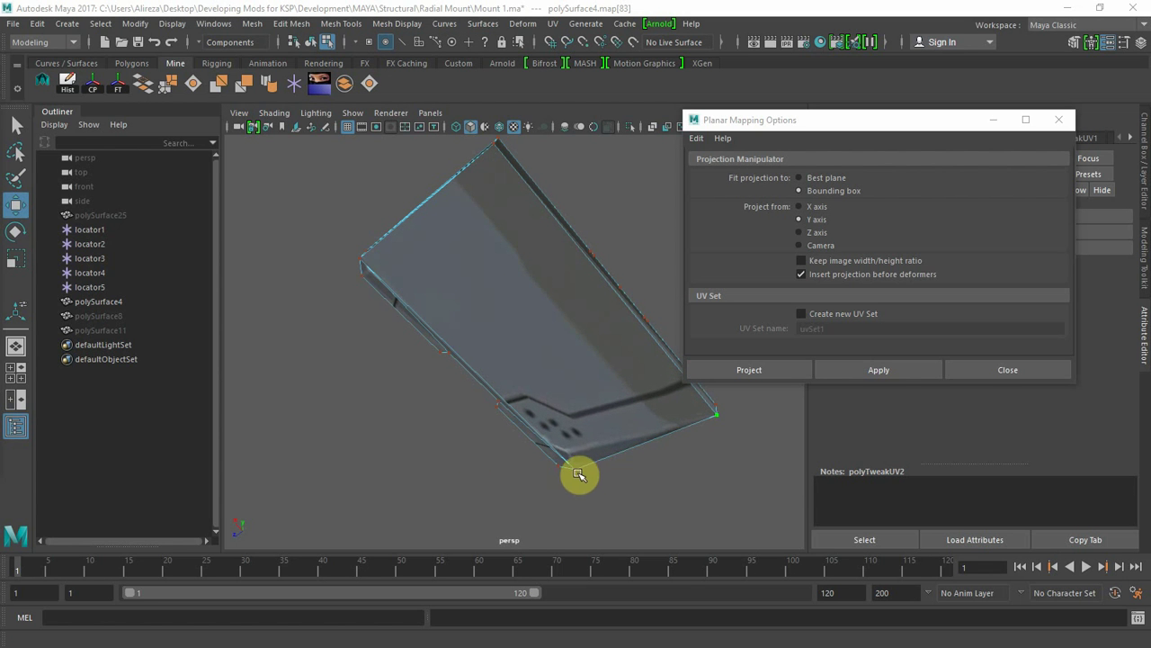
- Select the underside face's whole UV shell and shift it by 1.0 in U
alt+drag(480, 491, 496, 377)
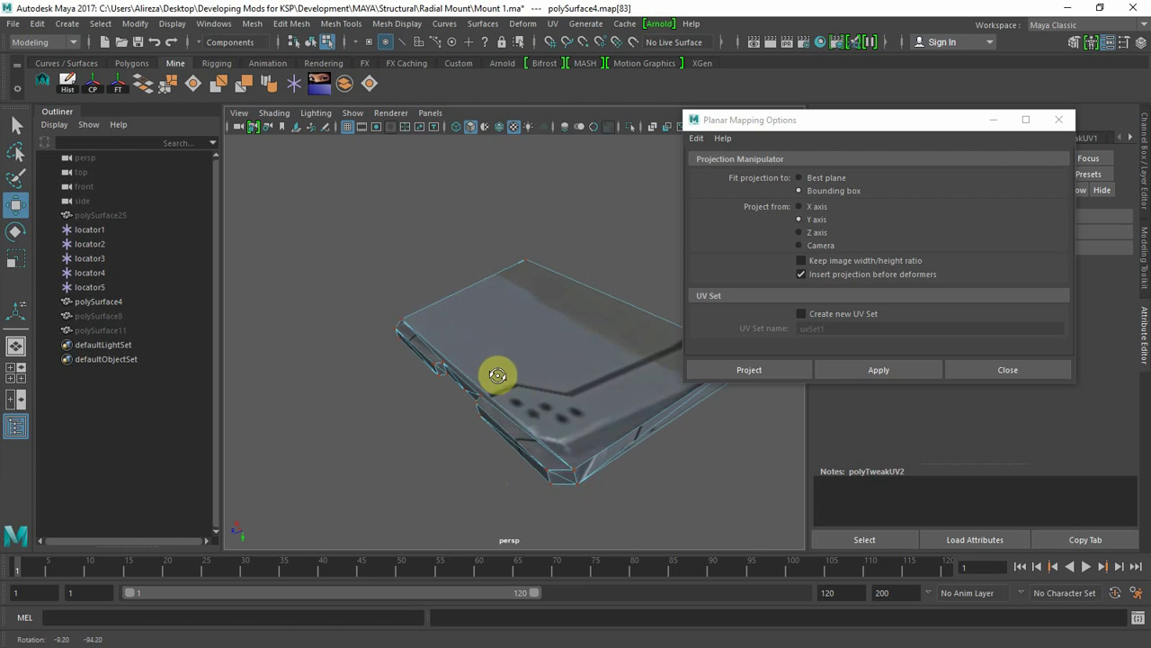
click(573, 468)
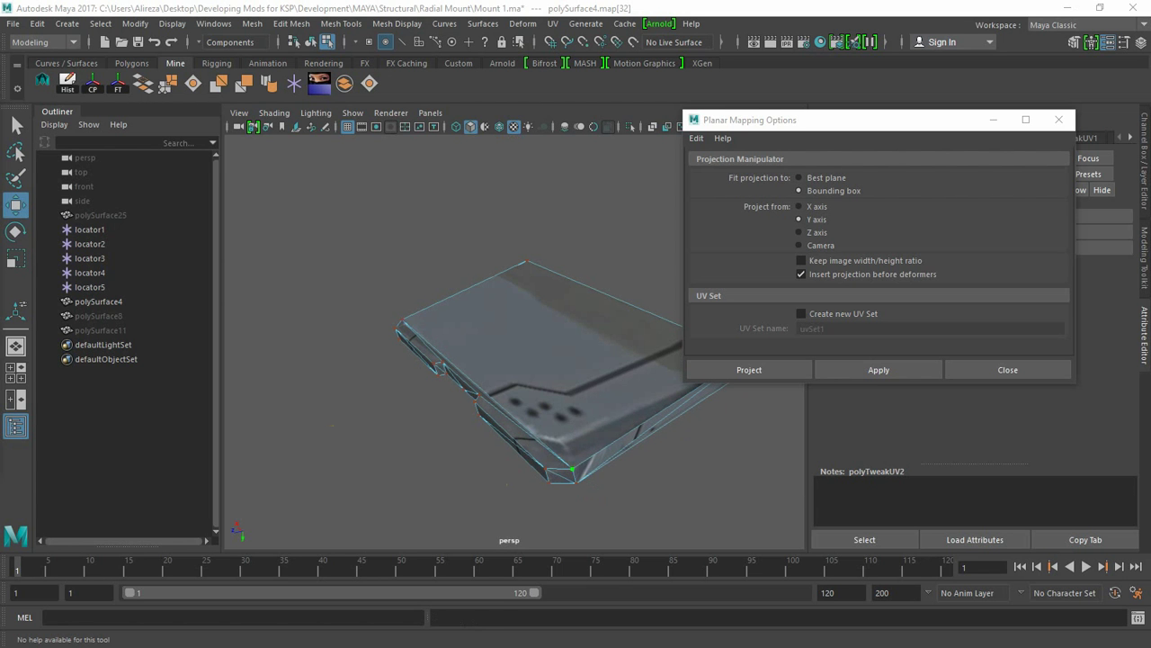
click(401, 319)
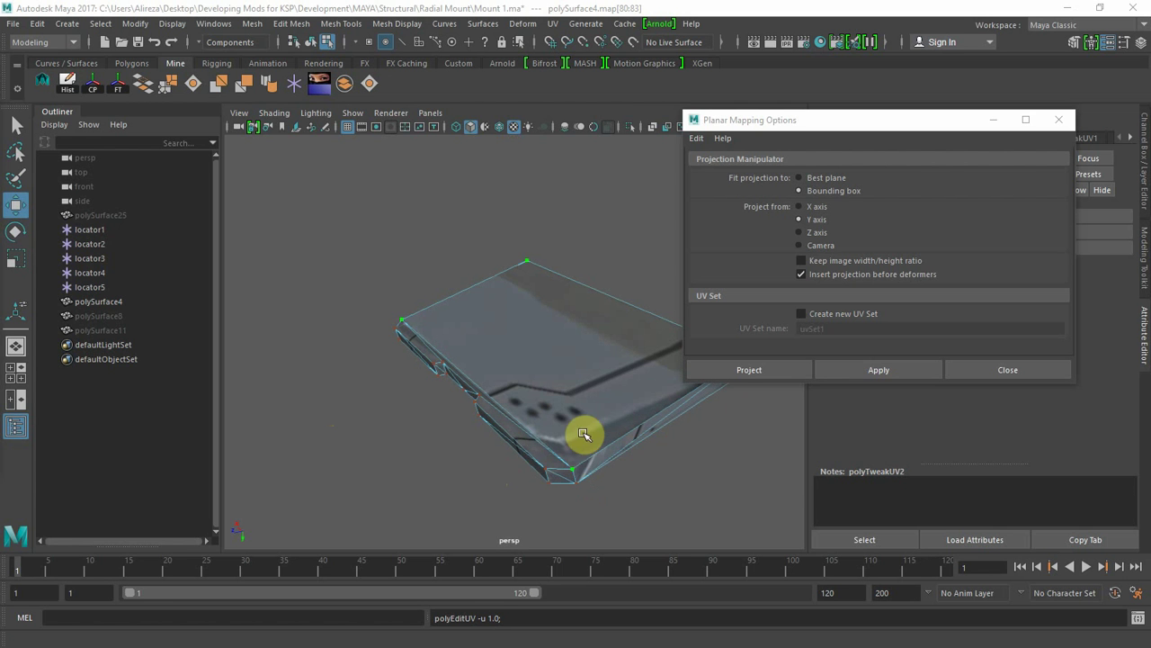
- Find the plate shell's overlapping corners in the UV Editor and shift that shell by -1.0 in V
click(573, 471)
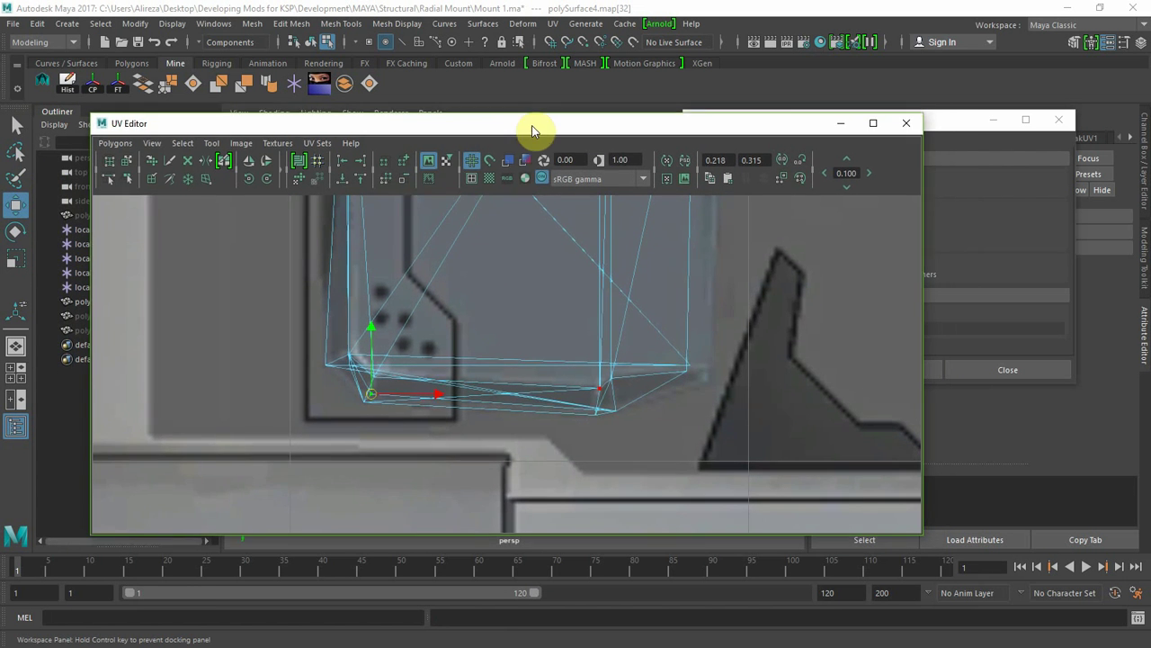
scroll(826, 404, down, 3)
scroll(826, 403, up, 1)
alt+middle_drag(357, 354, 544, 408)
click(368, 421)
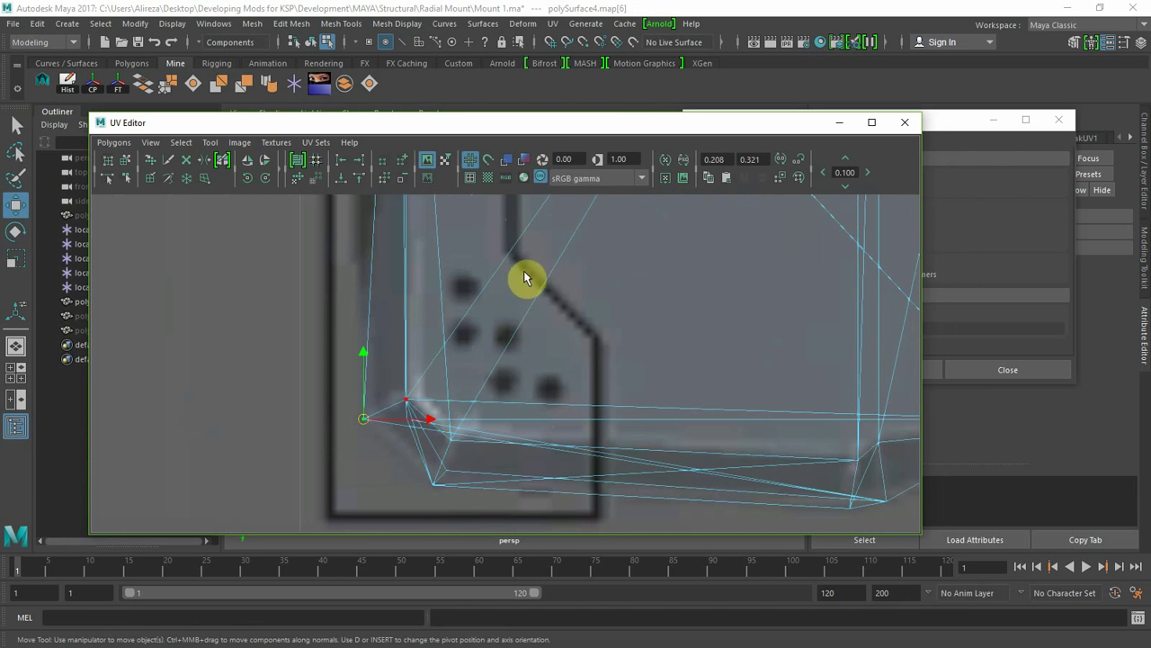
alt+middle_drag(528, 276, 540, 548)
alt+middle_drag(563, 339, 552, 543)
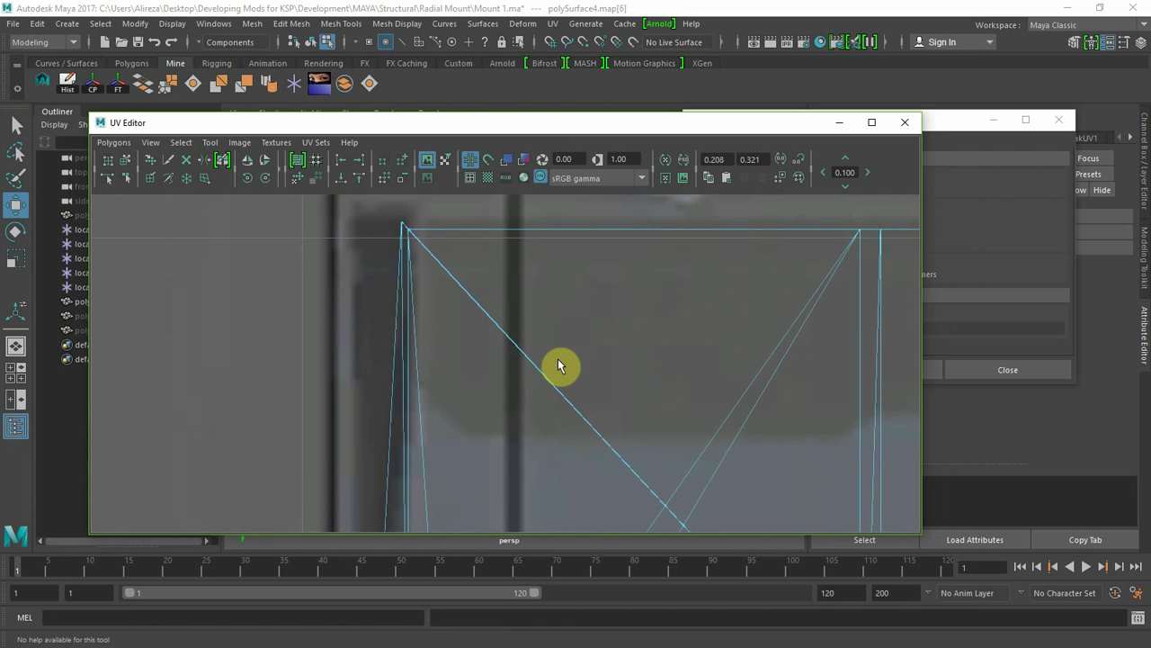
alt+middle_drag(558, 358, 541, 381)
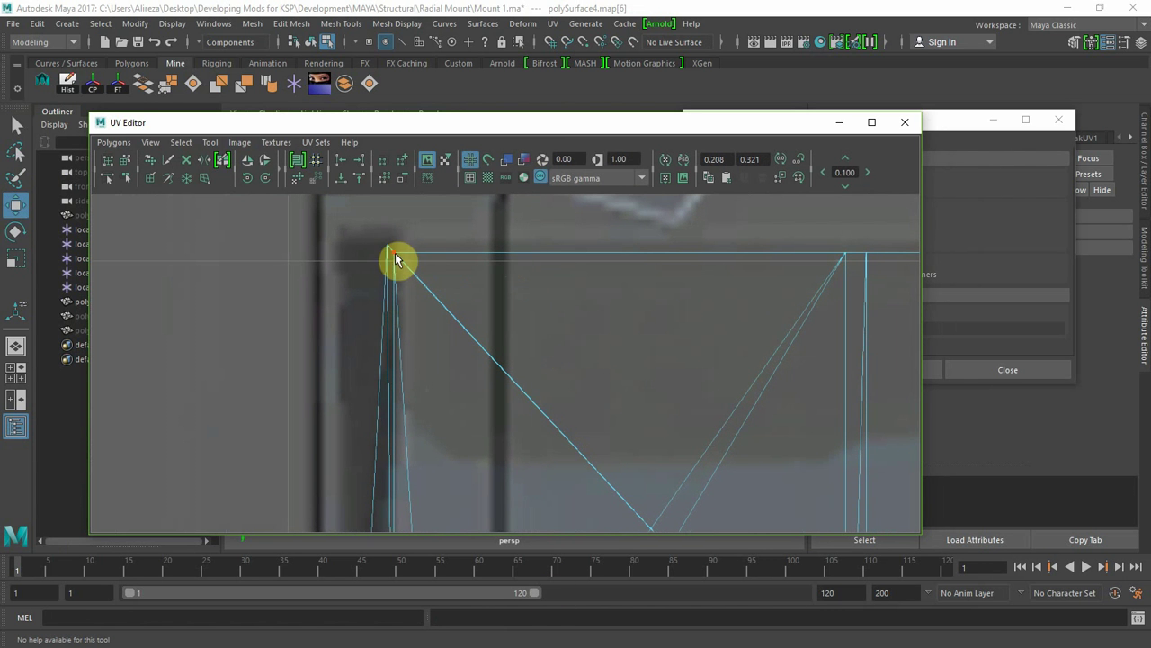
scroll(394, 256, up, 3)
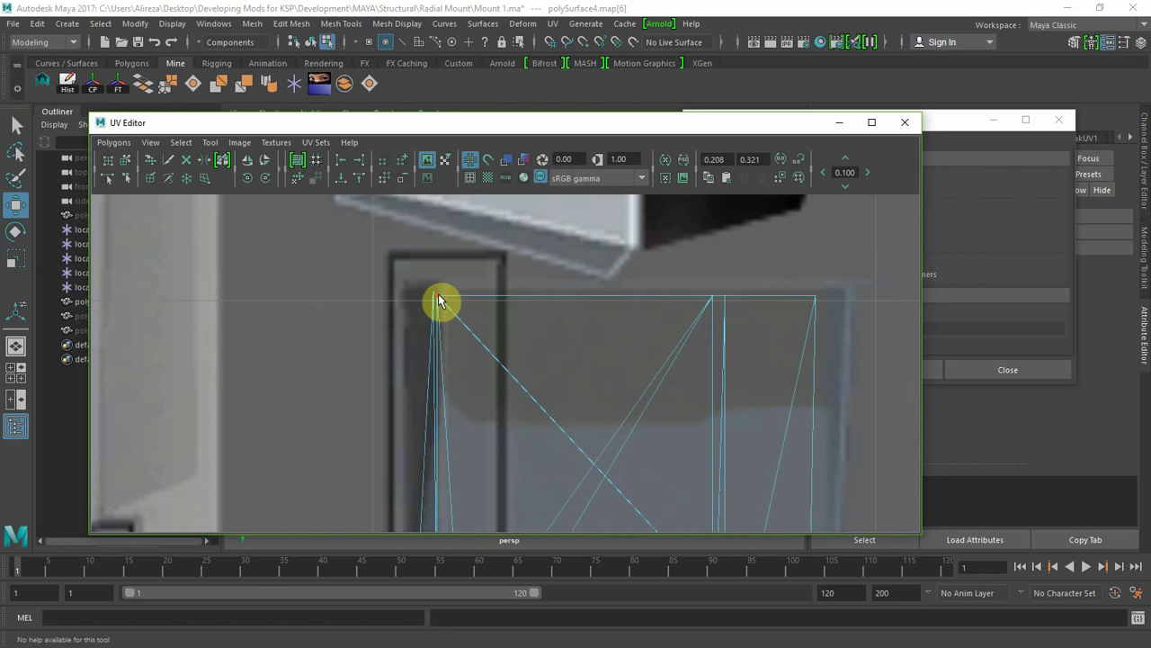
click(438, 294)
key(alt+Down)
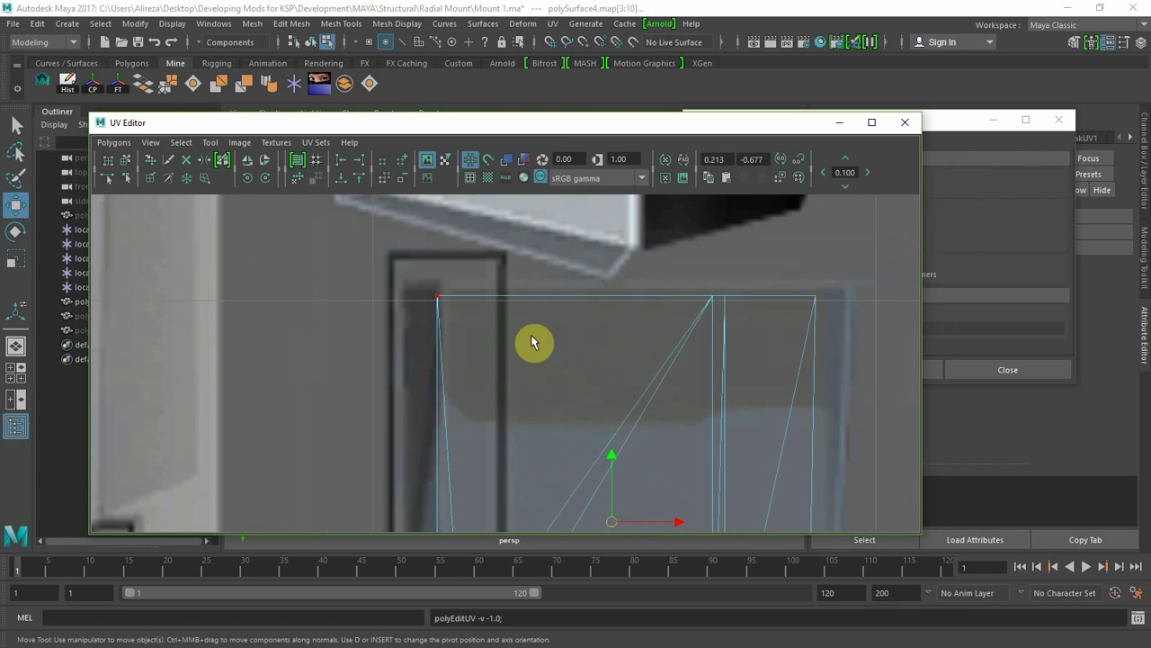
- Check the remaining shell's upper corner UV and shift the plate's UV shell back by 1.0 in V
alt+middle_drag(514, 358, 393, 285)
click(697, 224)
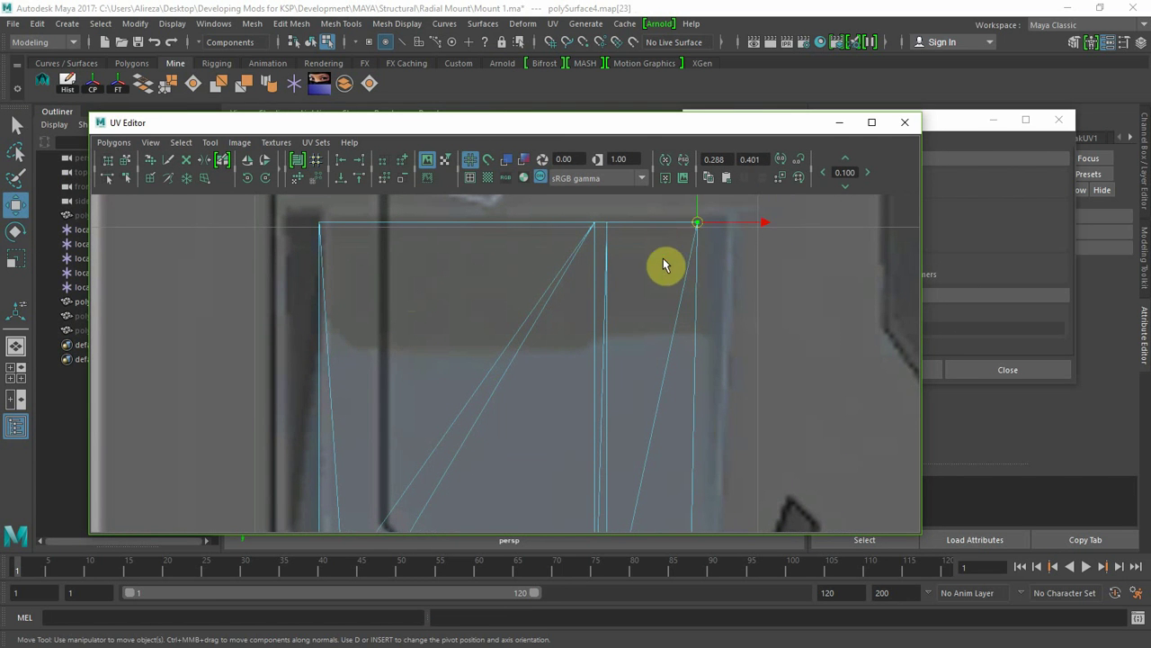
drag(617, 126, 0, 86)
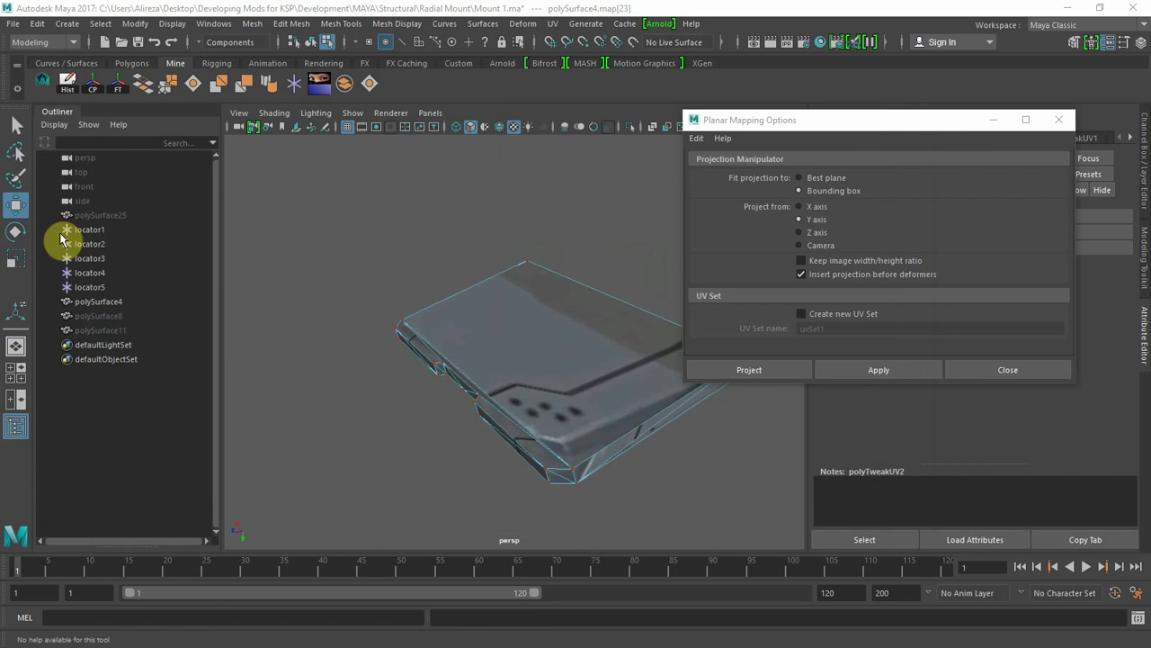
click(527, 261)
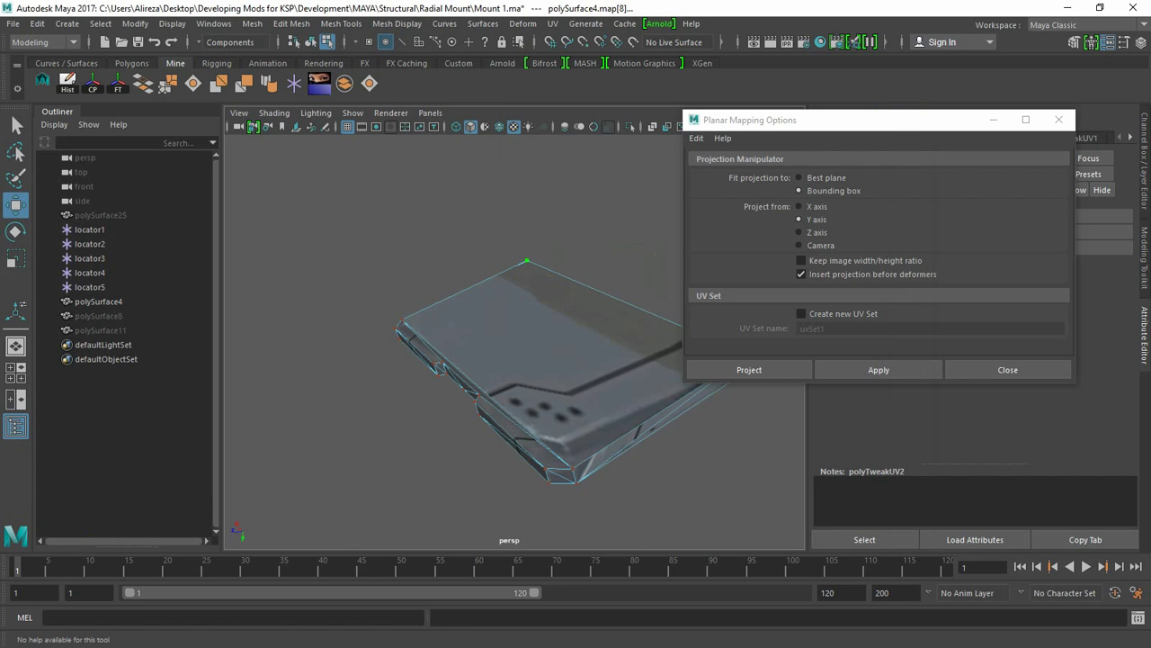
key(shift+period)
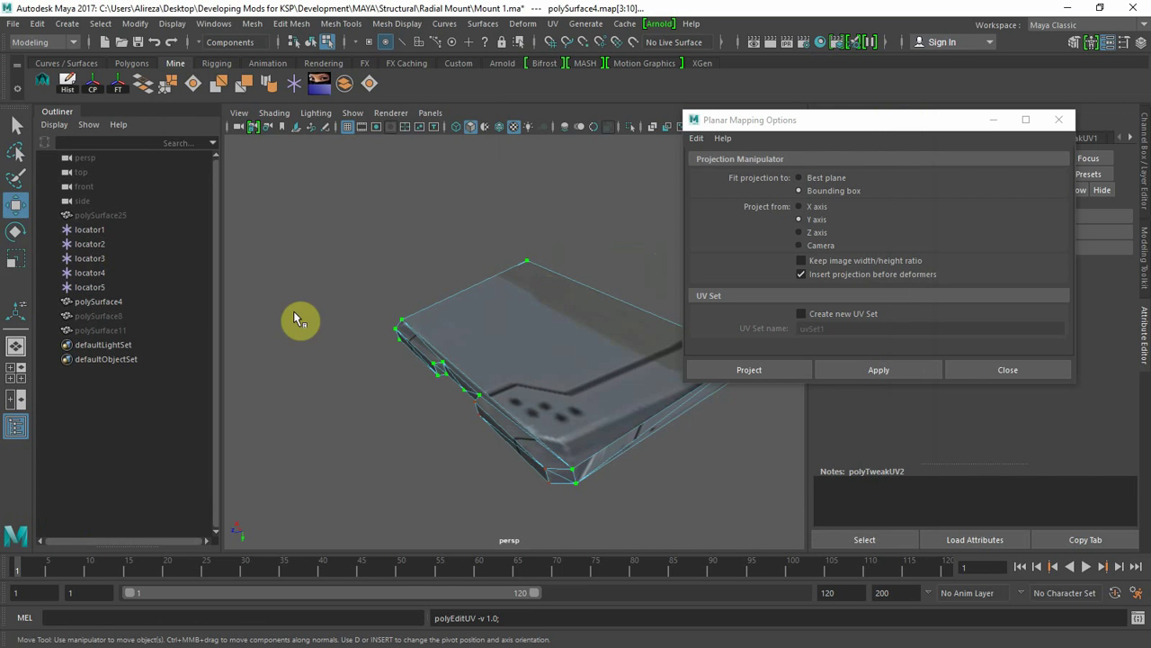
- Check the UV at the underside's far corner and select the plate's large underside face
click(486, 262)
click(528, 262)
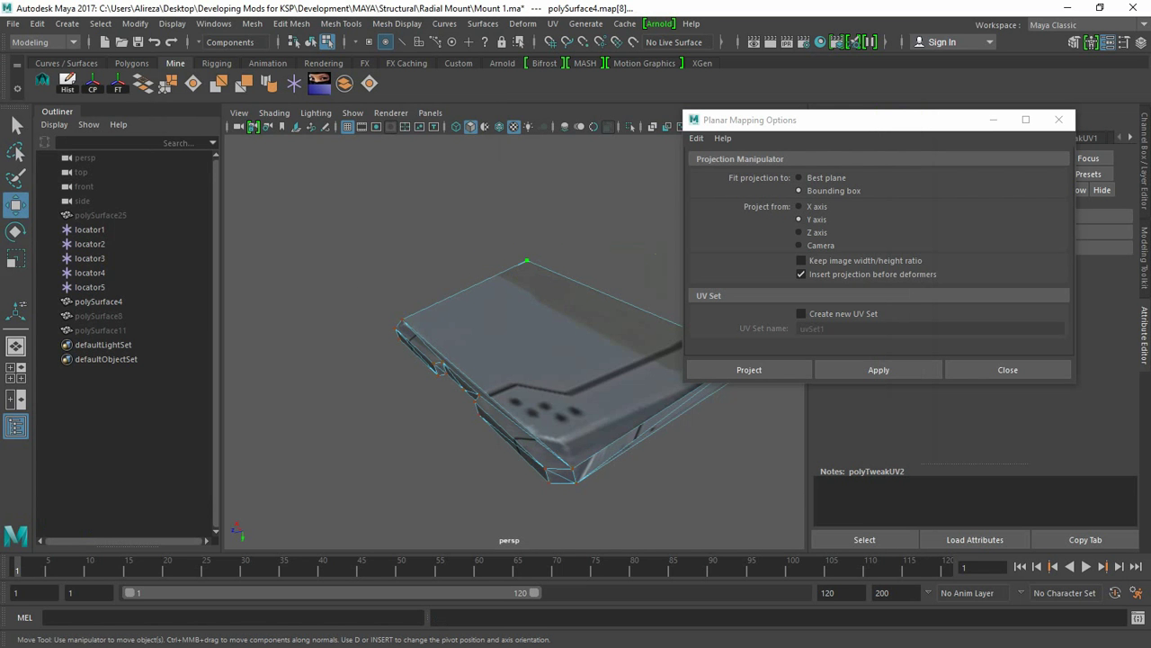
click(585, 410)
right_drag(586, 409, 586, 265)
click(609, 380)
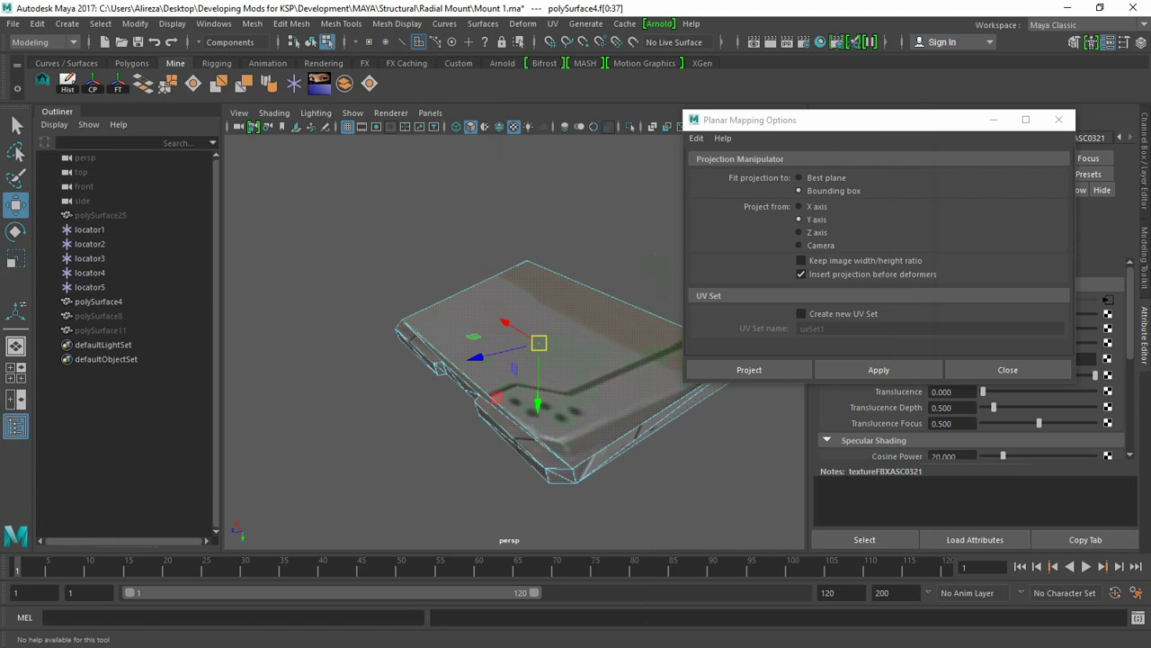
click(461, 235)
click(514, 397)
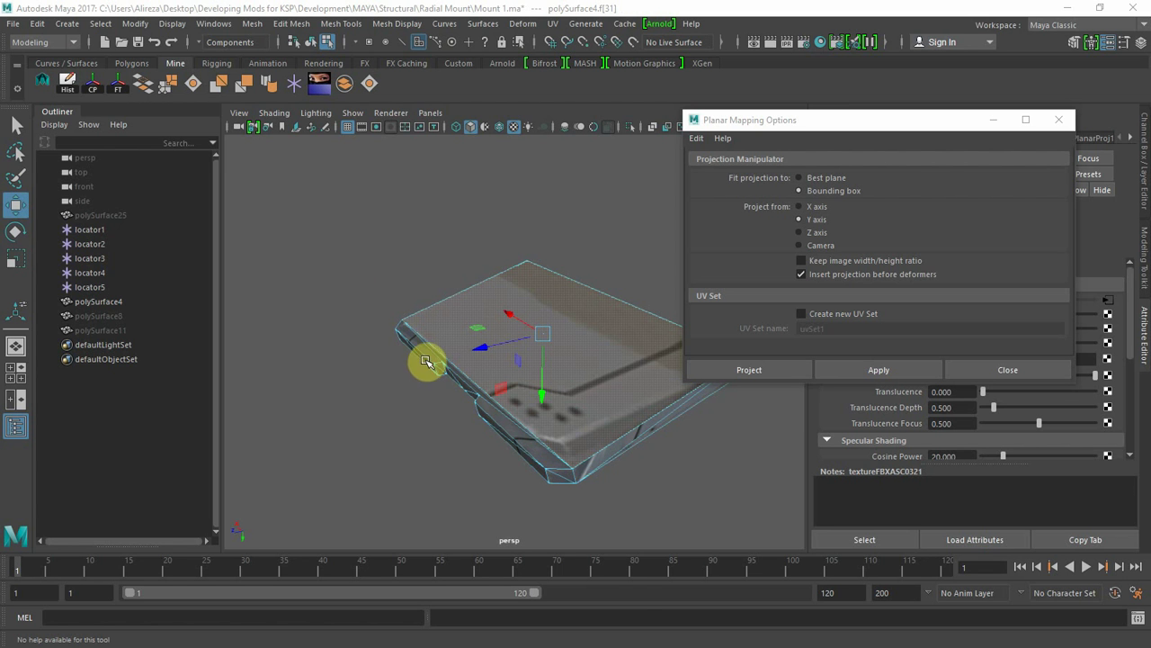
- Try to scale the large underside face along the X axis to about 0.94
right_drag(586, 342, 630, 272)
click(558, 345)
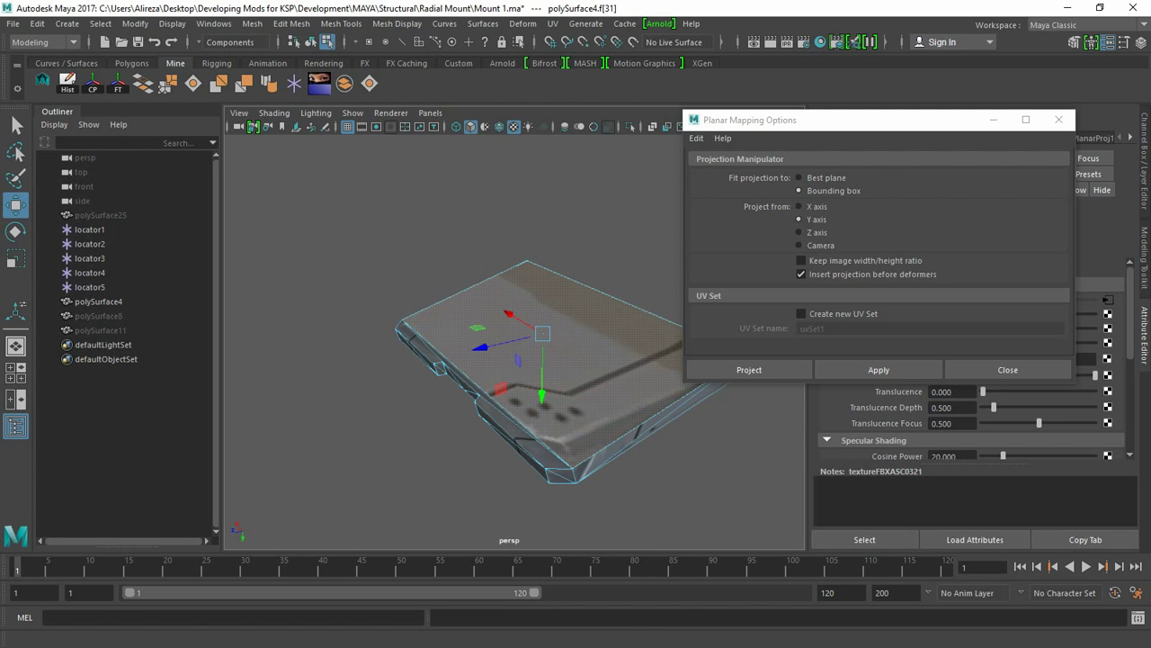
key(r)
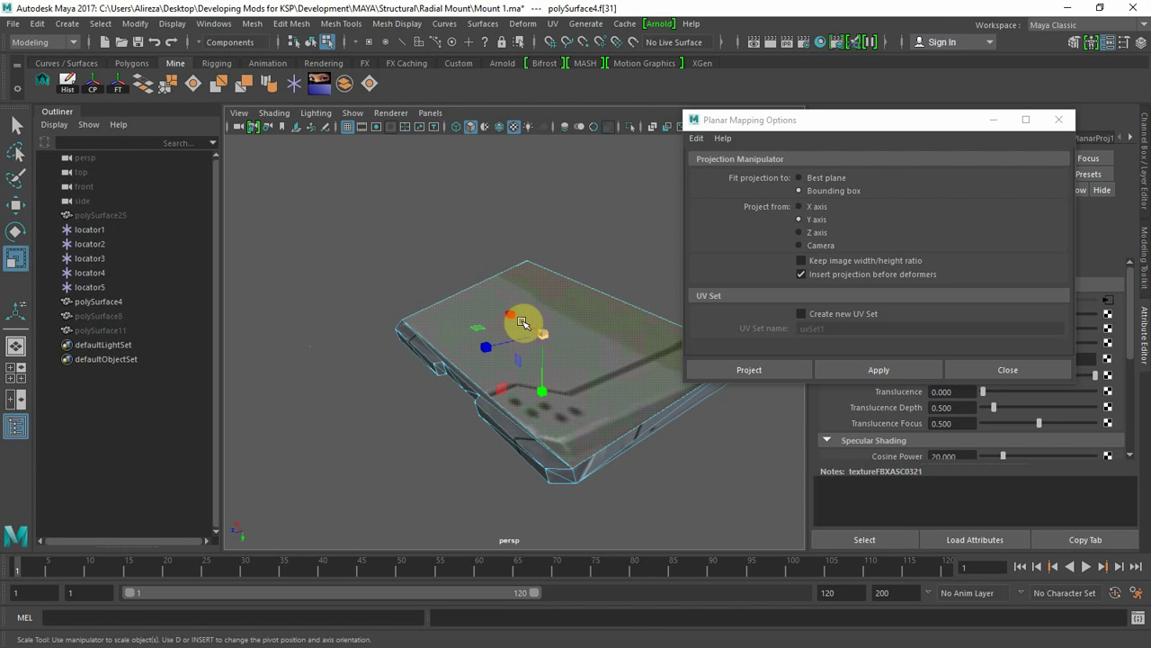
drag(514, 314, 519, 316)
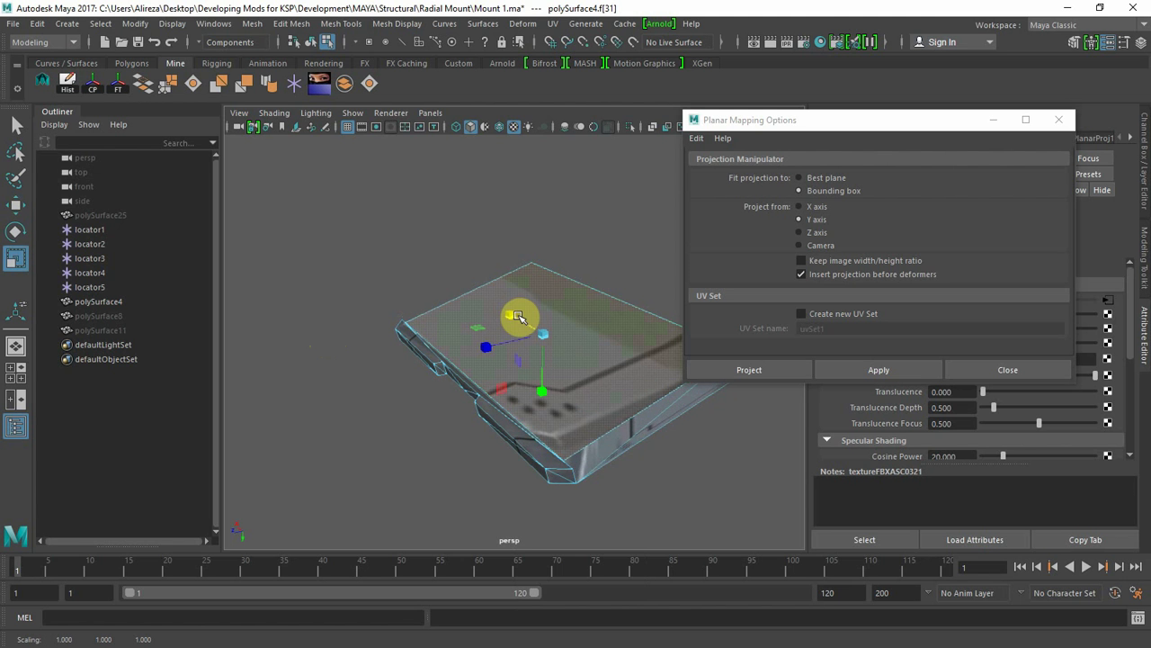
right_drag(583, 360, 715, 223)
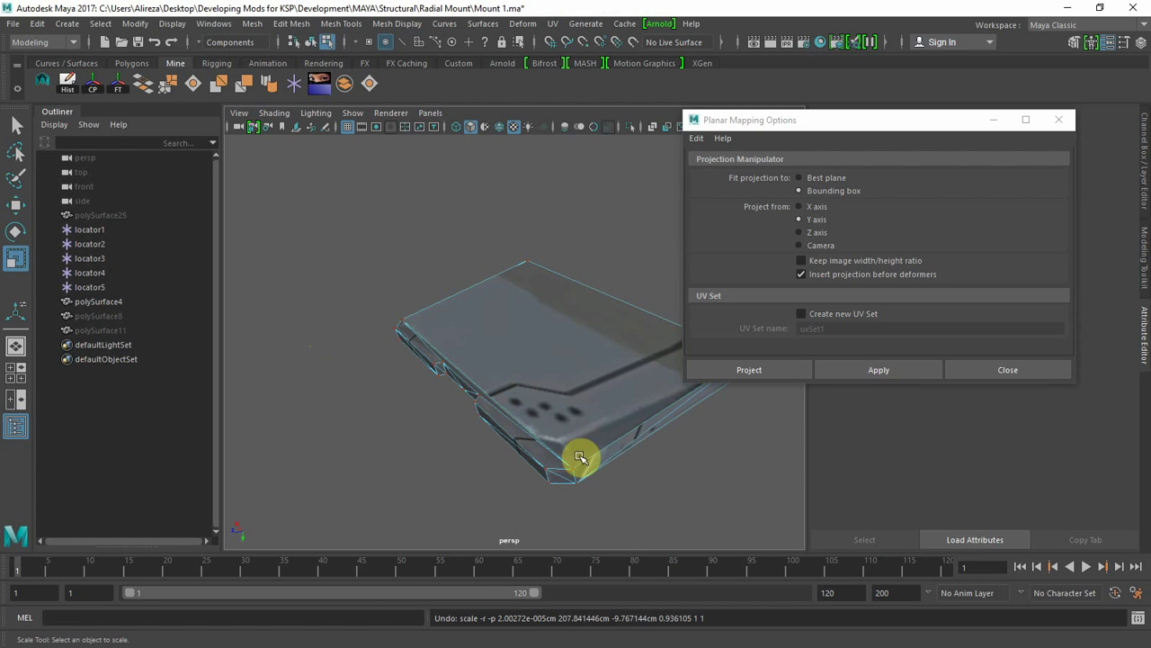
- Examine the individual UVs at the underside's corners, near the dotted detail and at the notched edge
click(575, 469)
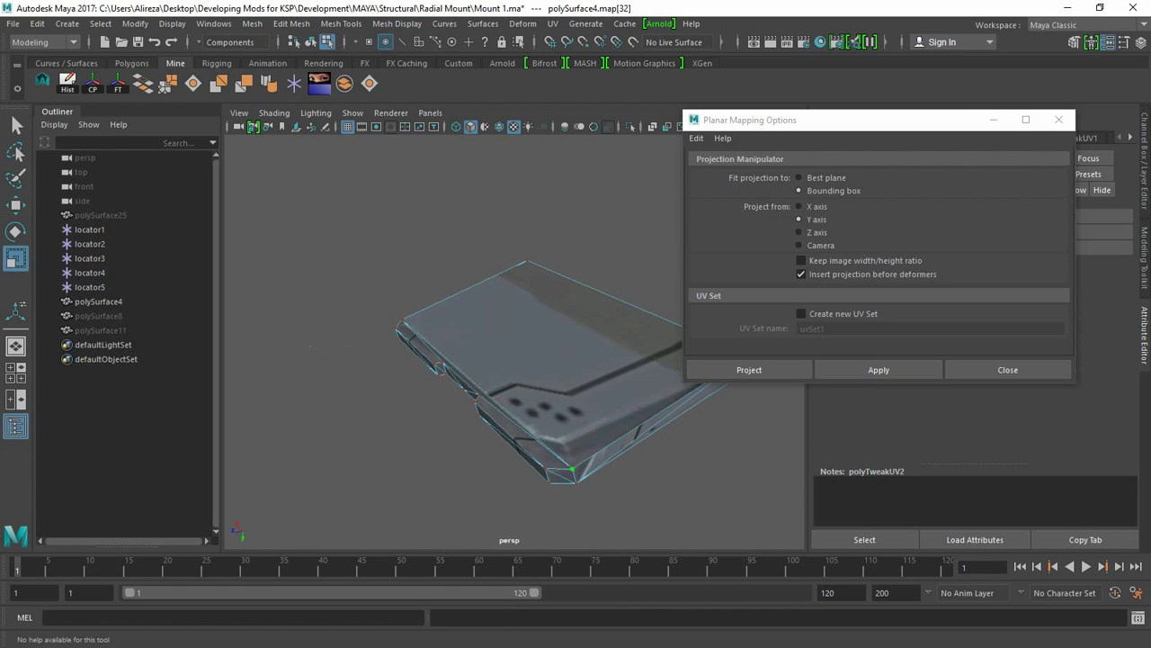
key(w)
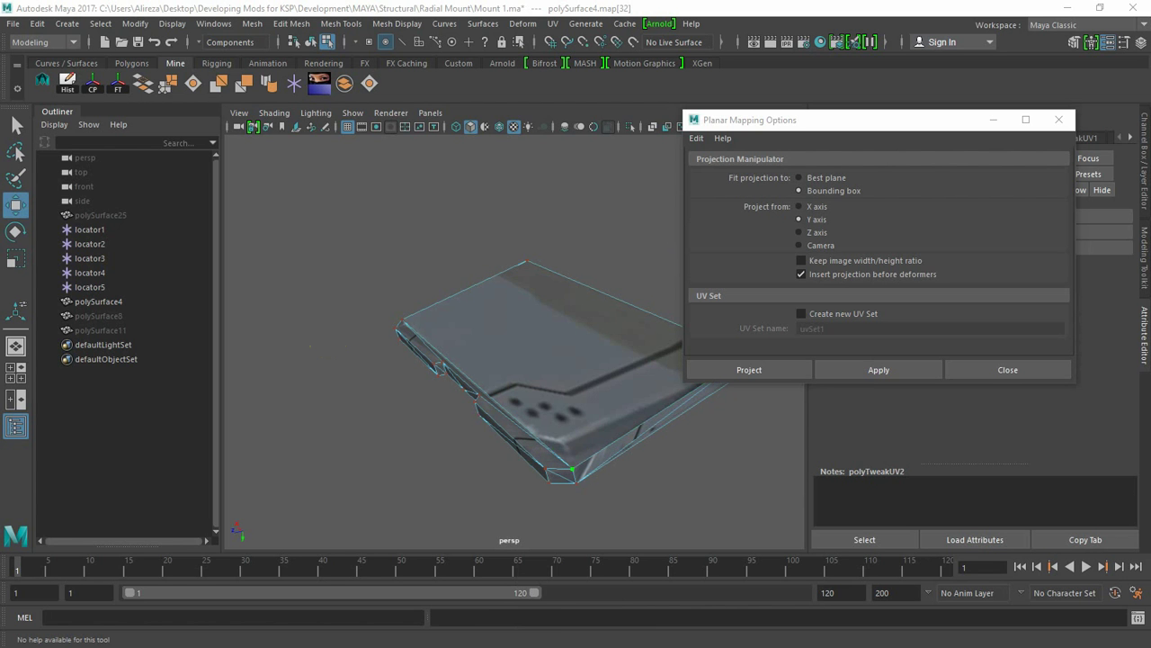
key(ctrl+z)
click(398, 338)
key(ctrl+z)
shift+click(549, 482)
click(576, 483)
key(alt+d)
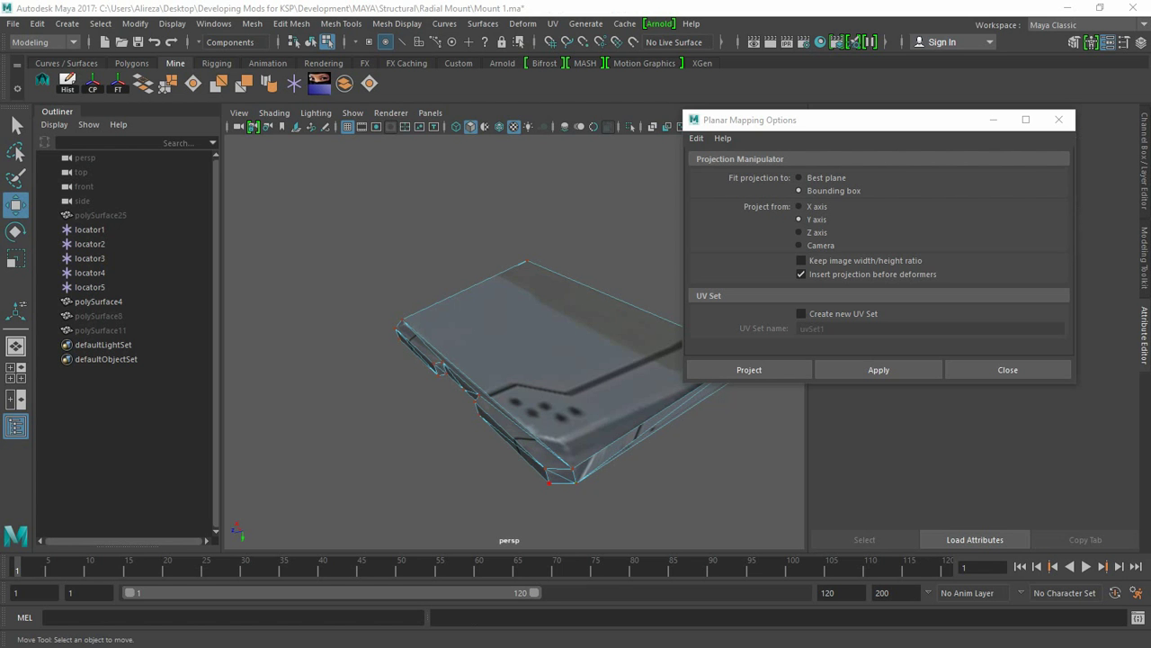
key(ctrl+z)
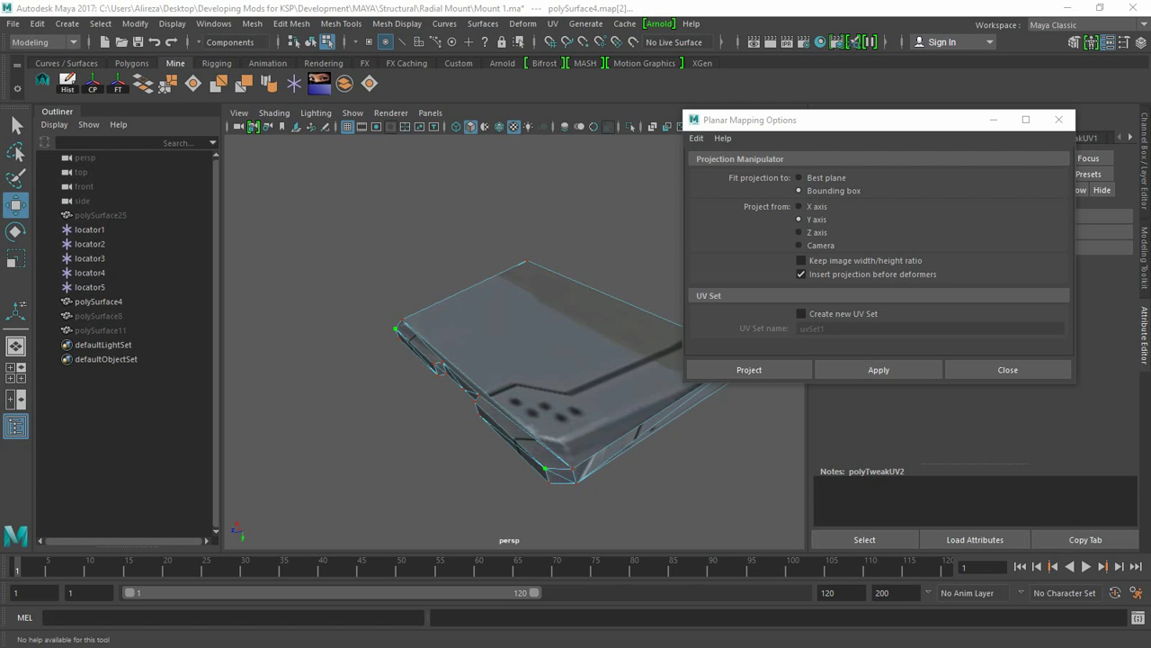
key(ctrl+z)
- Examine the lower corner UVs of the plate's shell beside the dotted detail in the UV Editor
drag(0, 118, 873, 97)
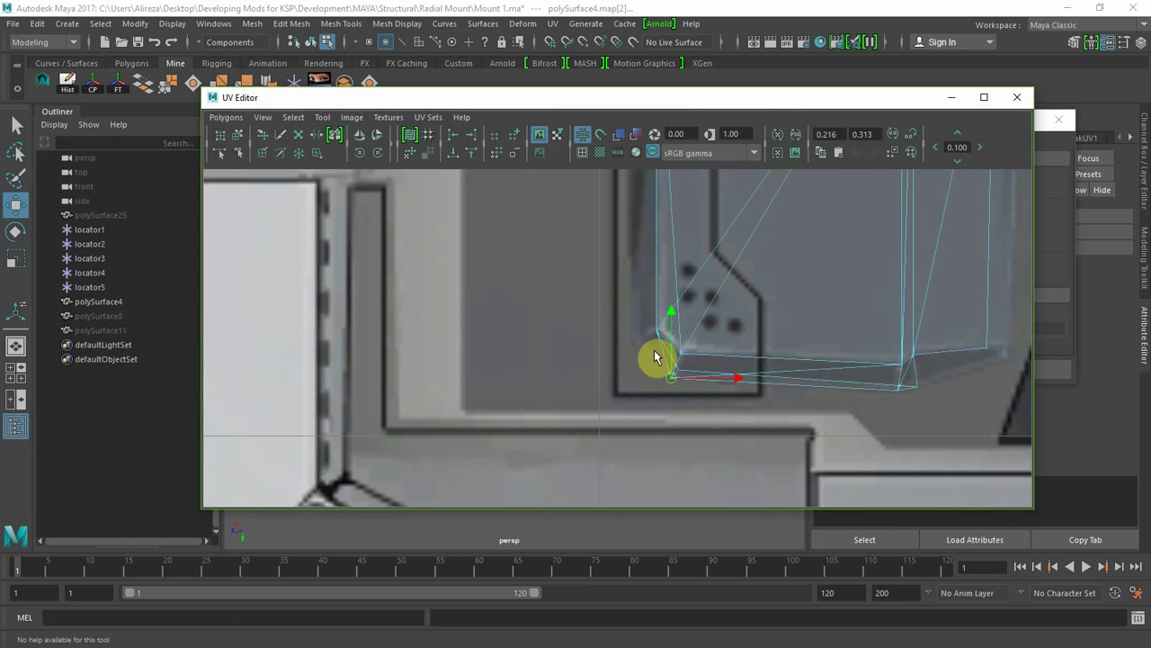
click(632, 332)
drag(627, 317, 643, 352)
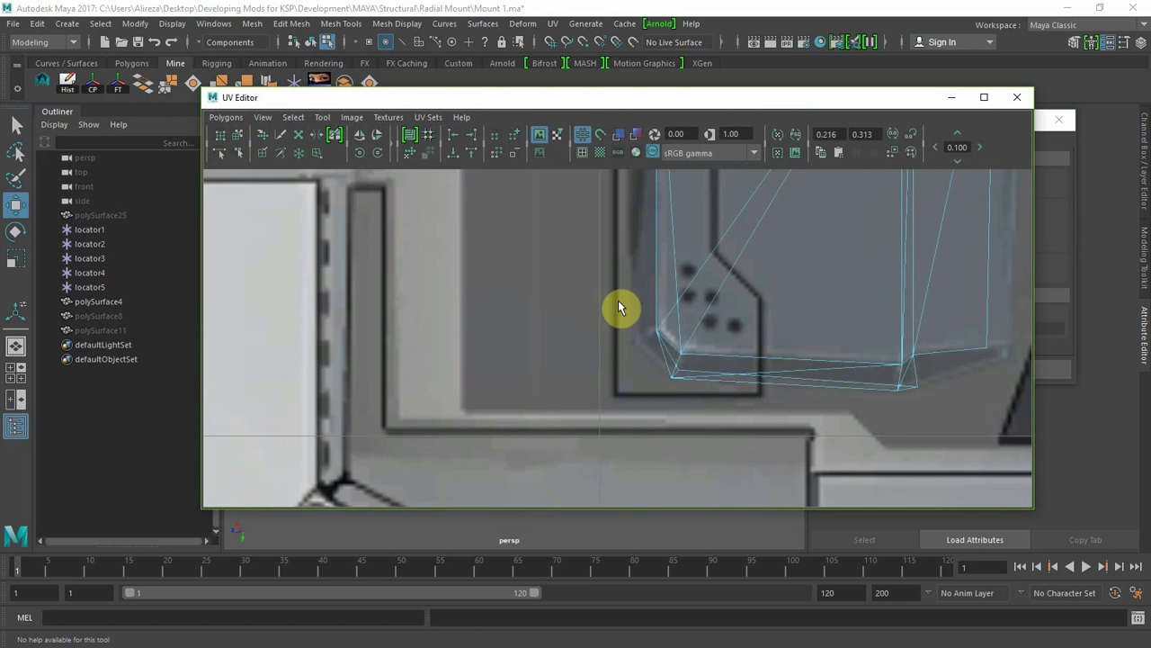
scroll(618, 301, down, 4)
drag(561, 341, 653, 475)
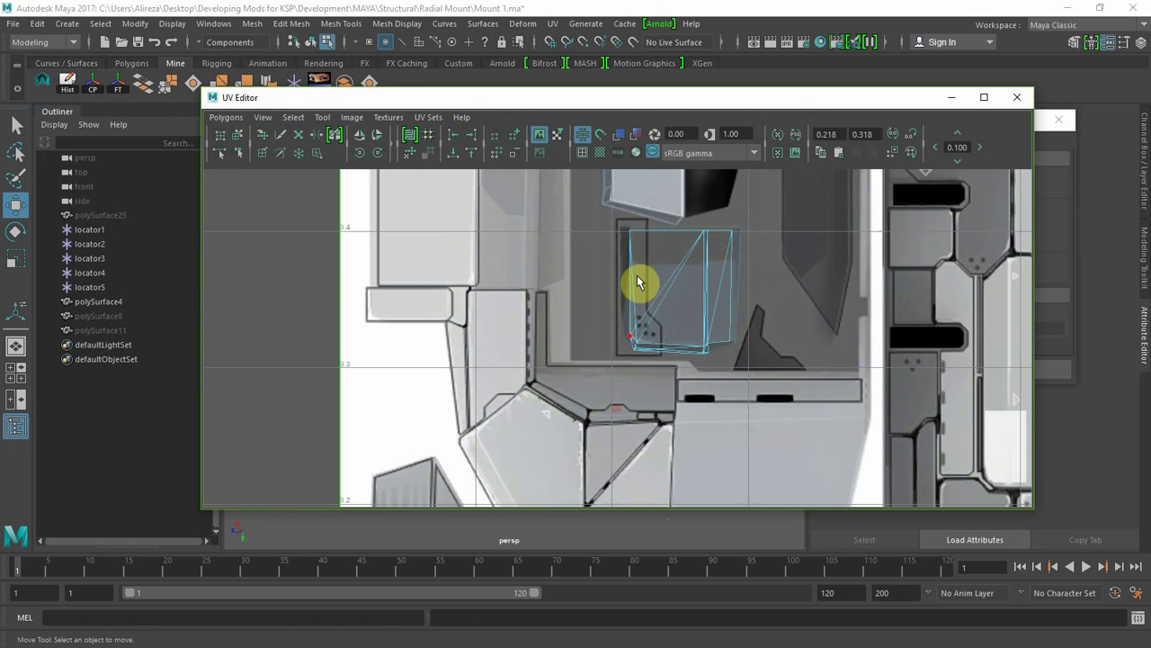
drag(666, 96, 0, 86)
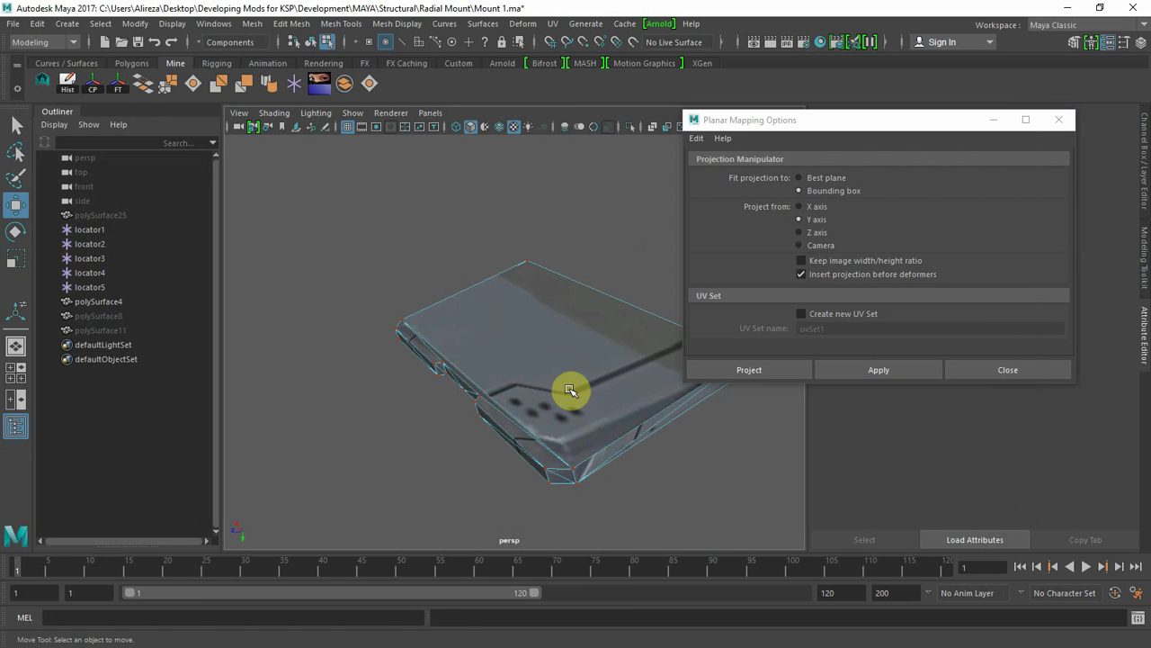
- Select the large underside face and apply a planar UV projection fitted to the best plane
right_drag(570, 388, 564, 260)
click(553, 327)
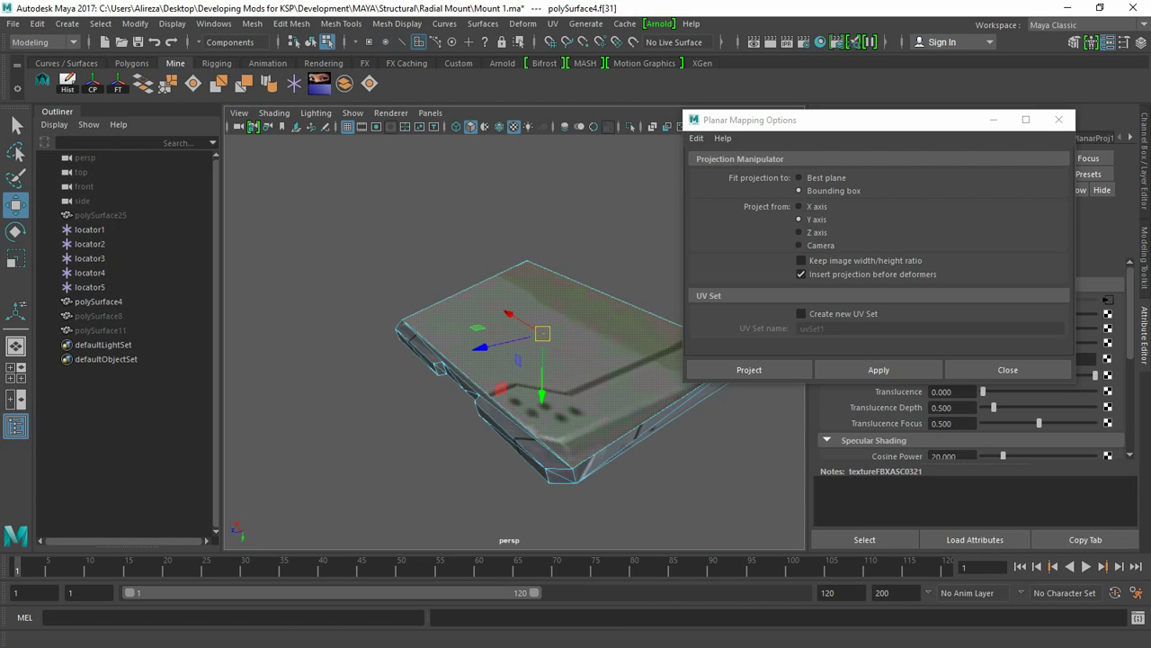
drag(2, 103, 619, 63)
scroll(679, 262, down, 6)
scroll(681, 257, up, 2)
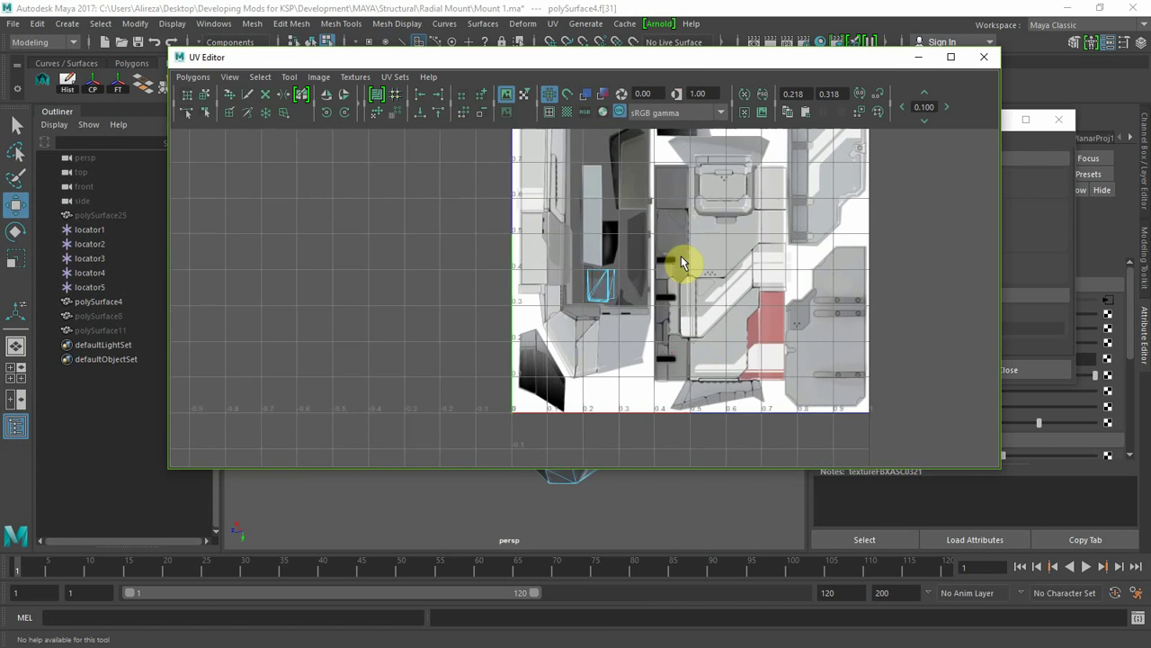
alt+middle_drag(693, 212, 634, 276)
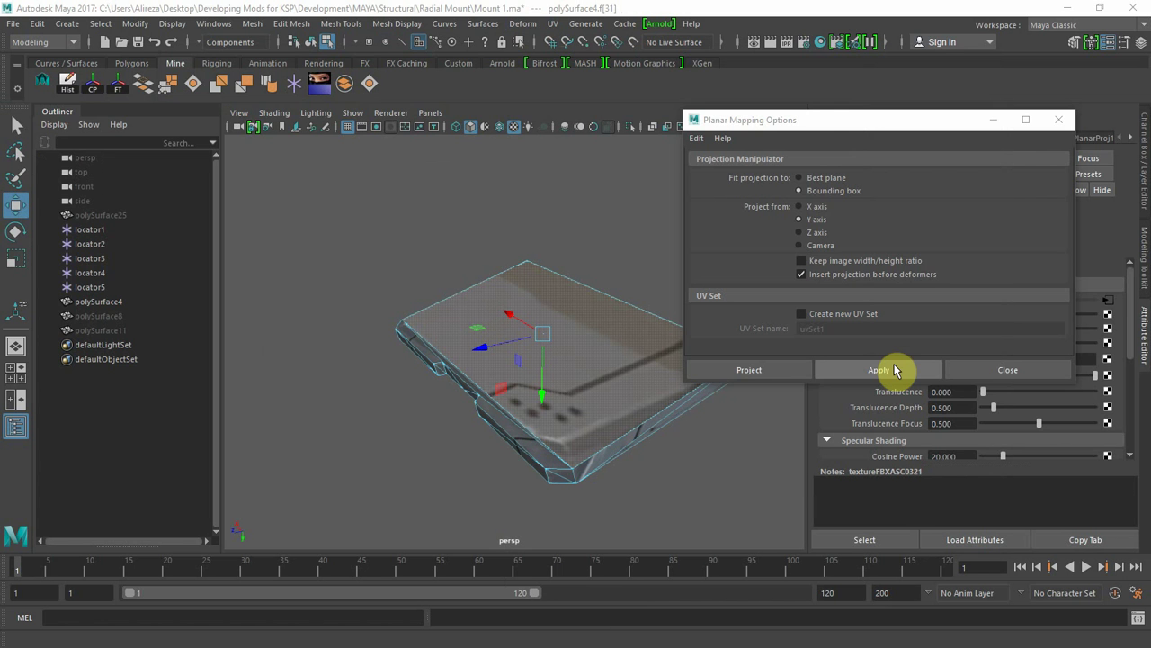
click(799, 178)
click(880, 372)
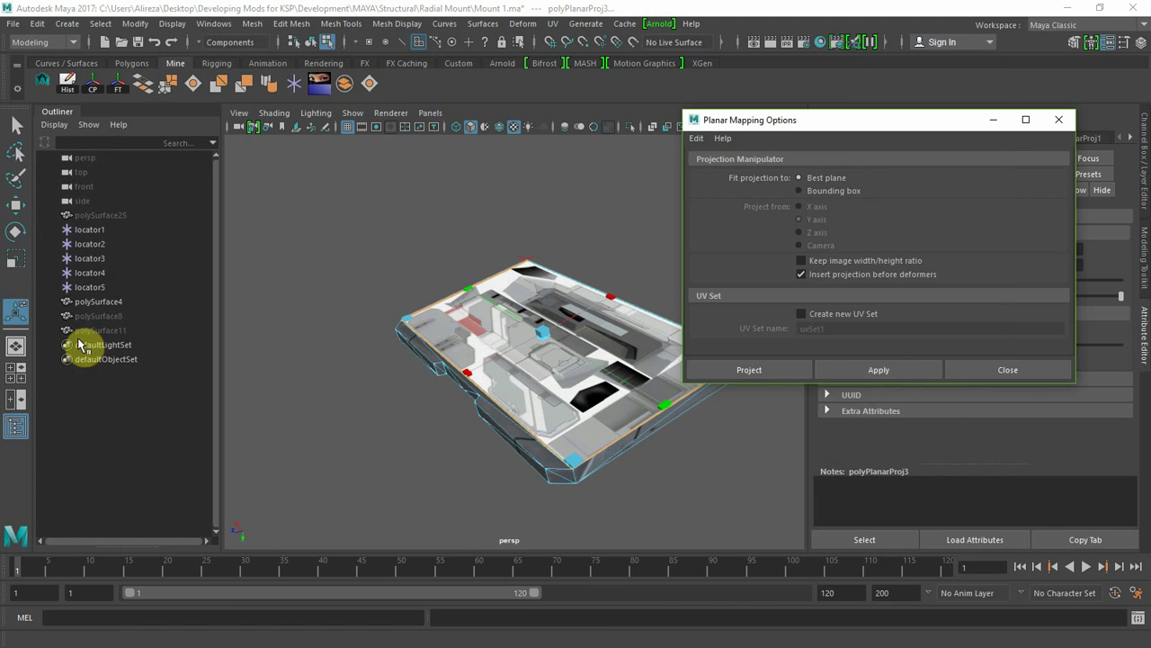
- Move the underside face's four newly projected corner UVs one by one onto the dark panel area with the dots
right_drag(461, 217, 601, 214)
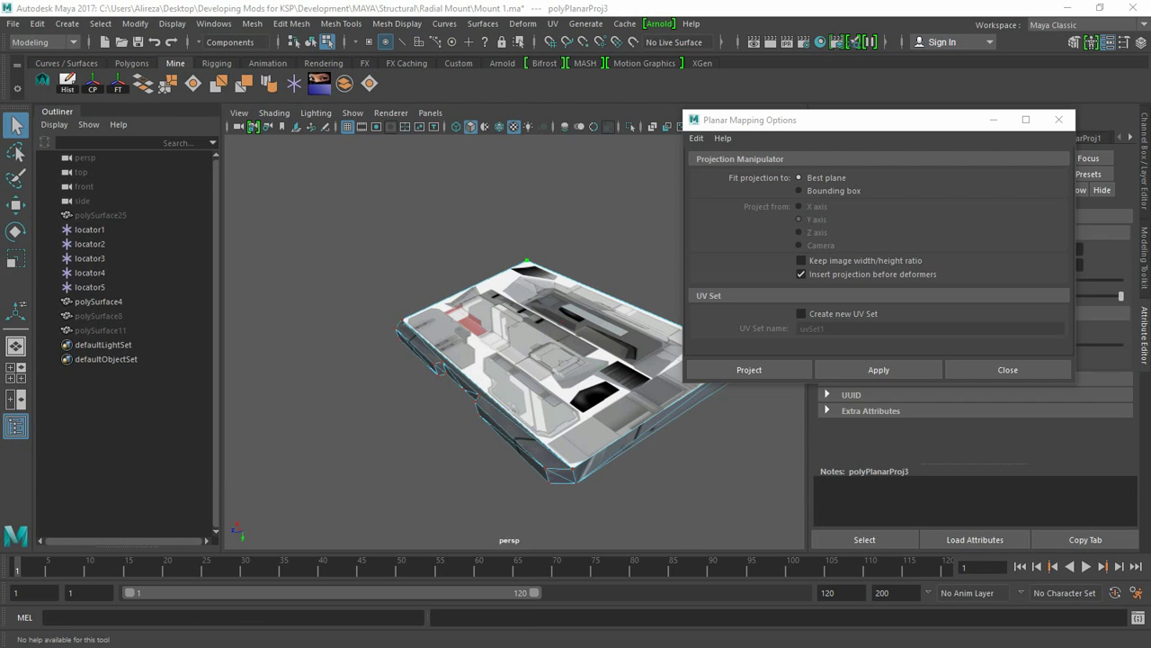
key(w)
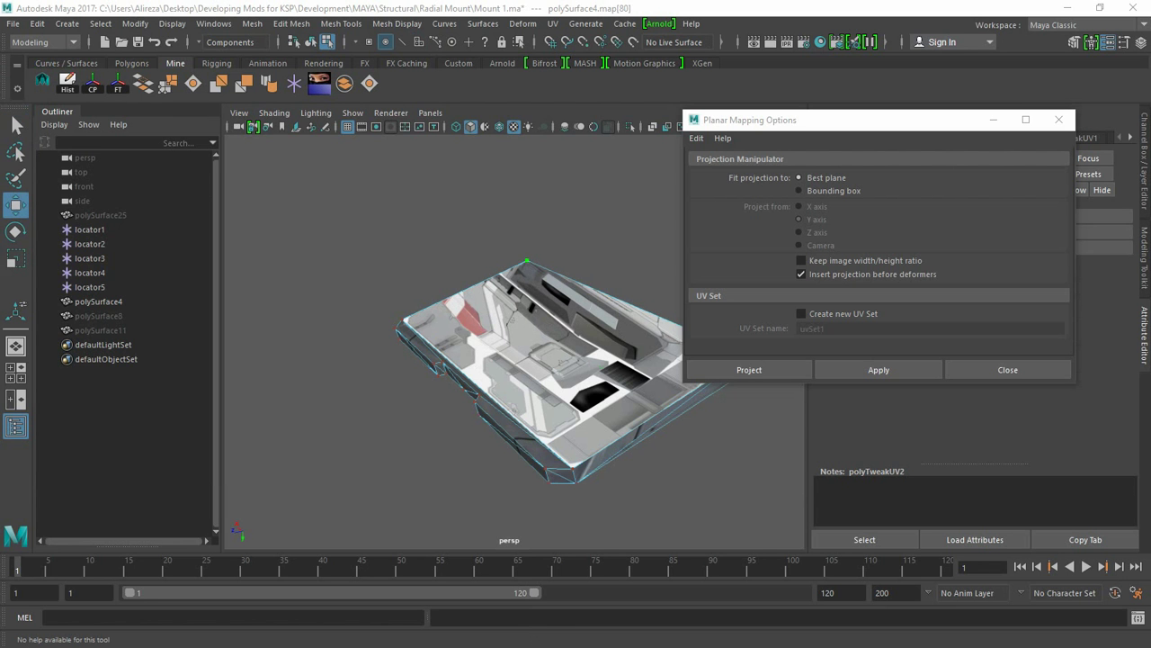
click(402, 320)
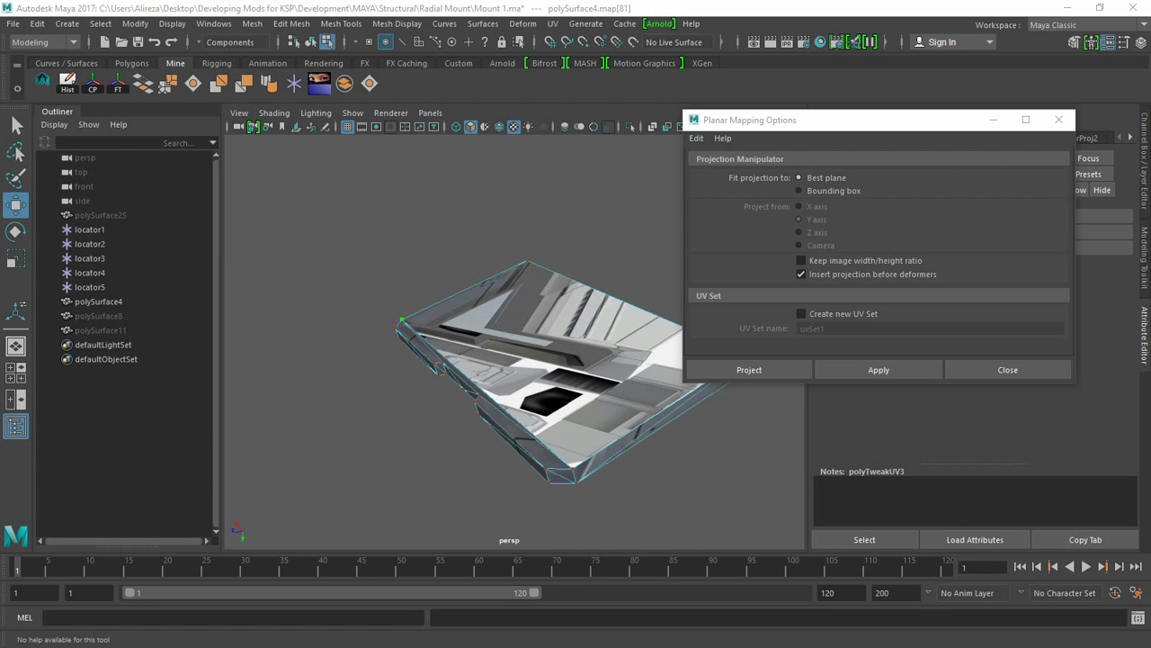
click(572, 469)
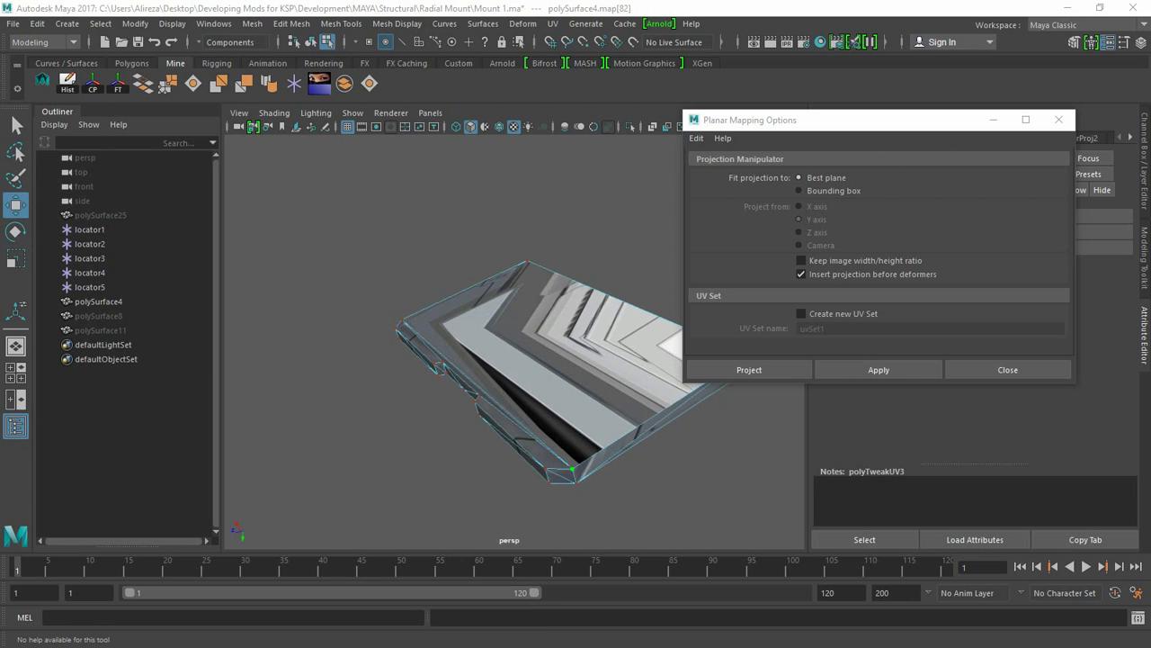
key(w)
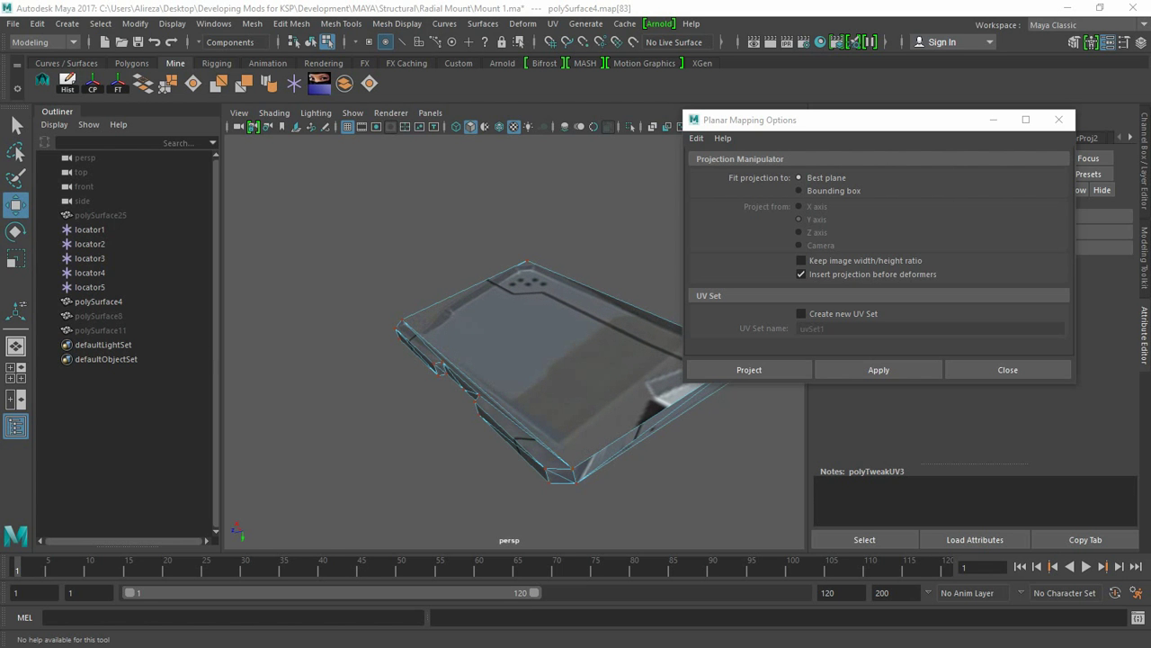
- Place the underside face's upper-left corner UV on the matching corner of the plate's shell in the UV Editor
alt+drag(473, 354, 599, 465)
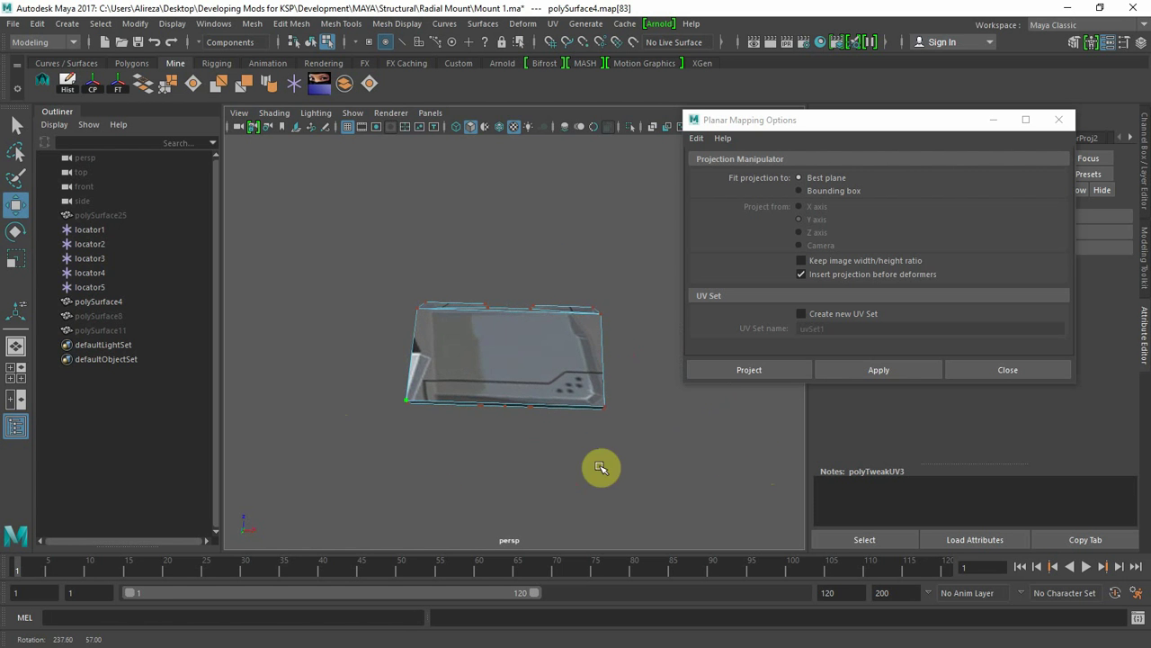
drag(0, 120, 835, 333)
alt+middle_drag(579, 236, 496, 76)
drag(710, 329, 650, 257)
scroll(666, 442, up, 5)
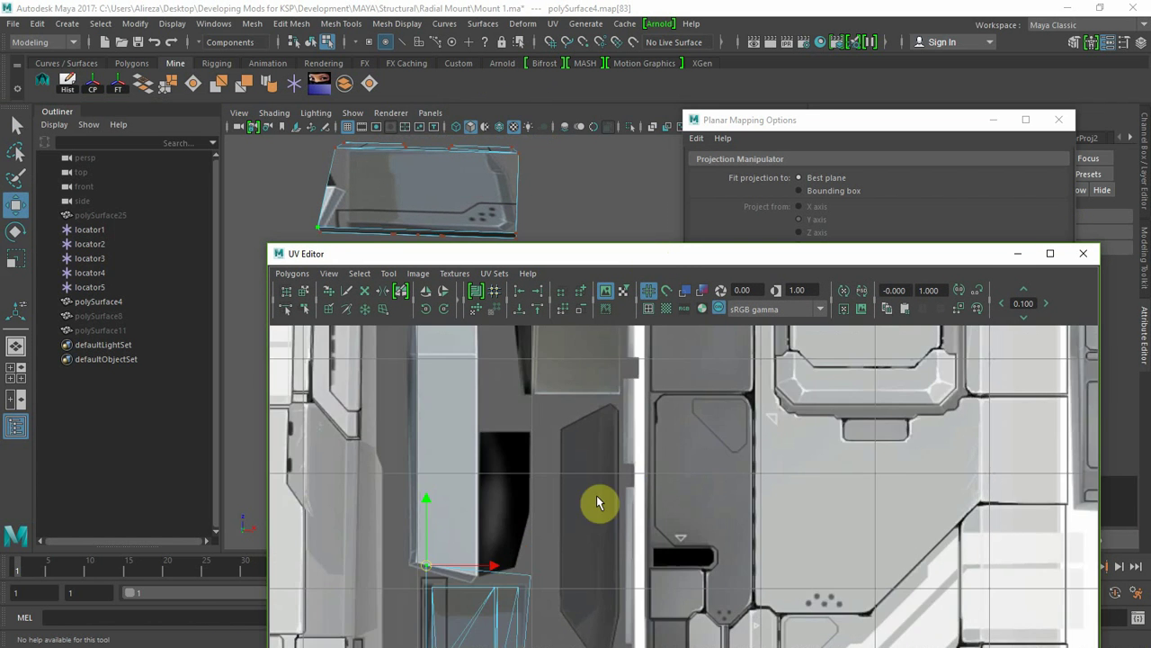
alt+middle_drag(578, 507, 731, 312)
scroll(668, 486, up, 2)
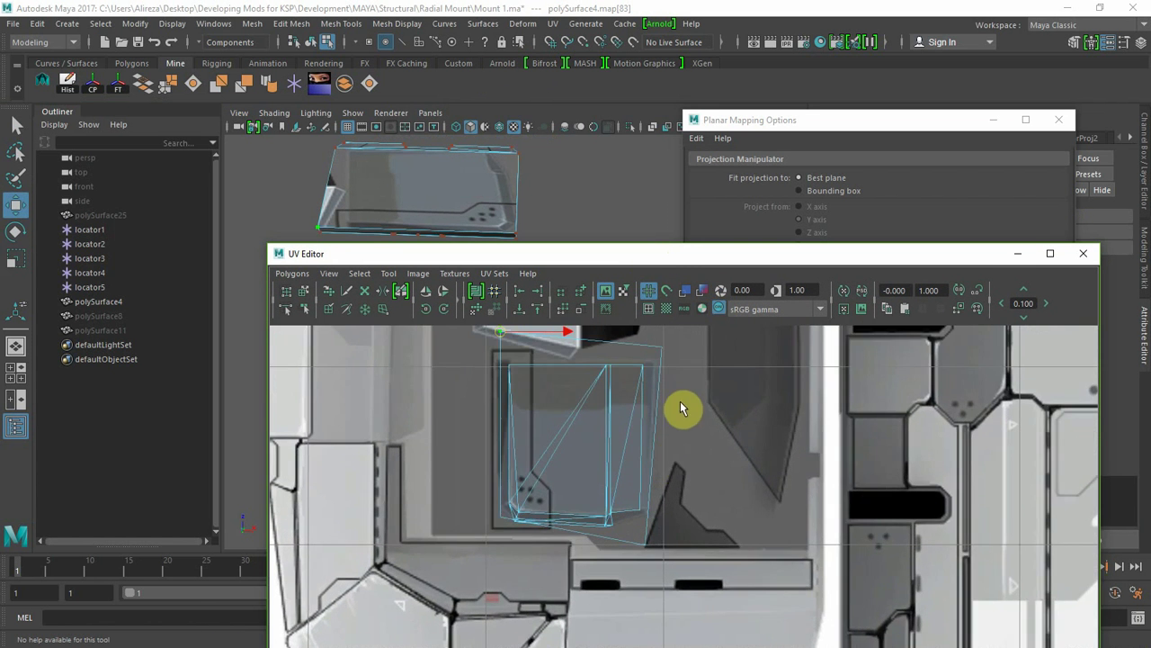
alt+middle_drag(686, 401, 735, 453)
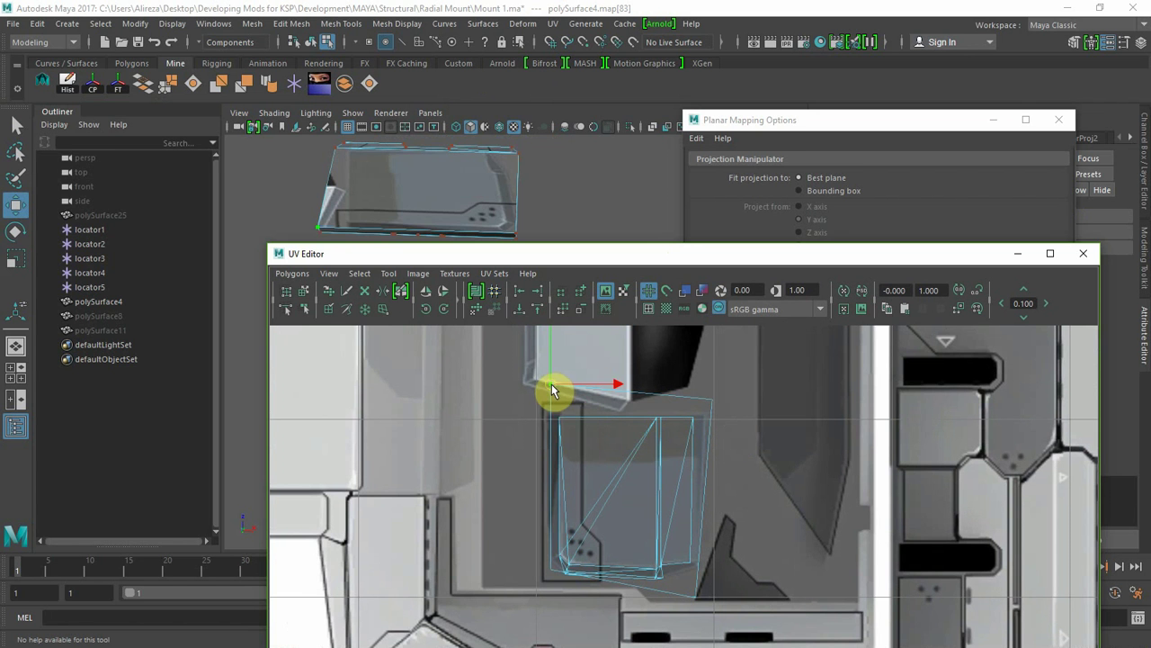
drag(551, 388, 558, 413)
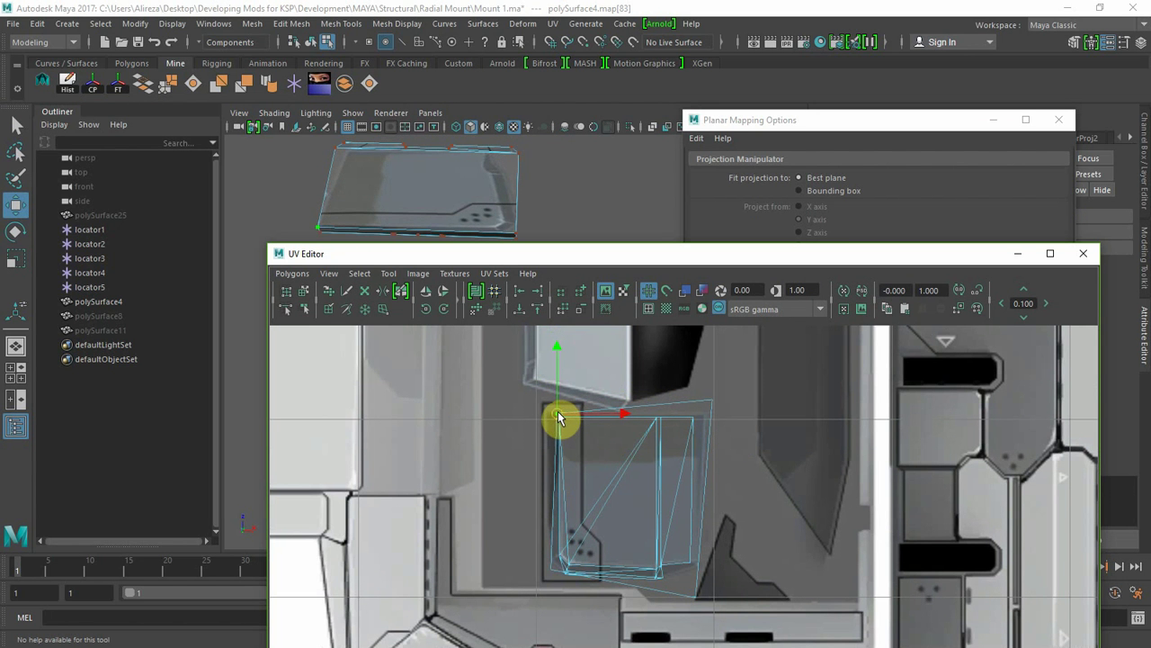
- Align the underside face's two right-hand corner UVs with the right edge of the plate's shell
click(710, 402)
drag(710, 402, 698, 419)
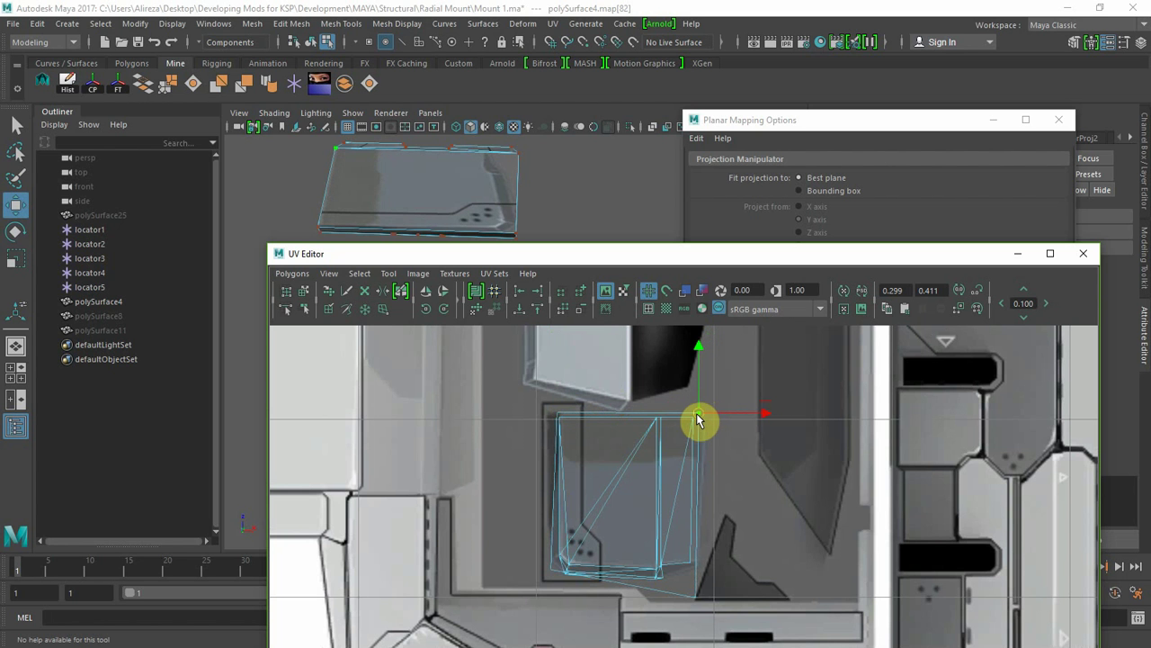
click(695, 598)
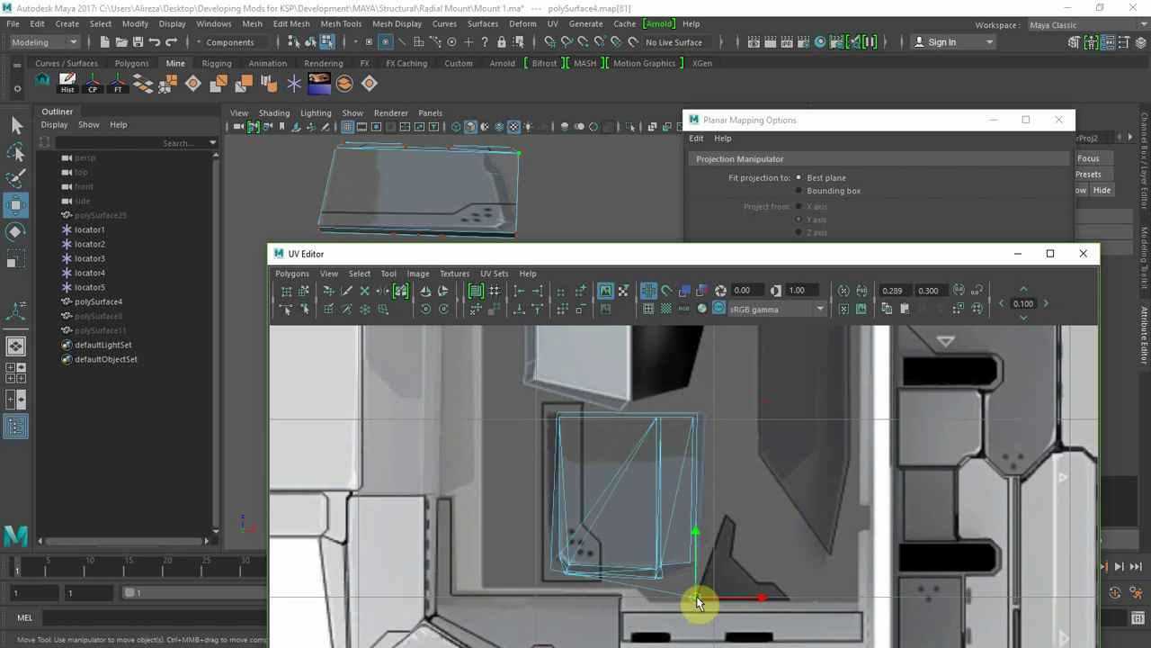
drag(697, 597, 701, 566)
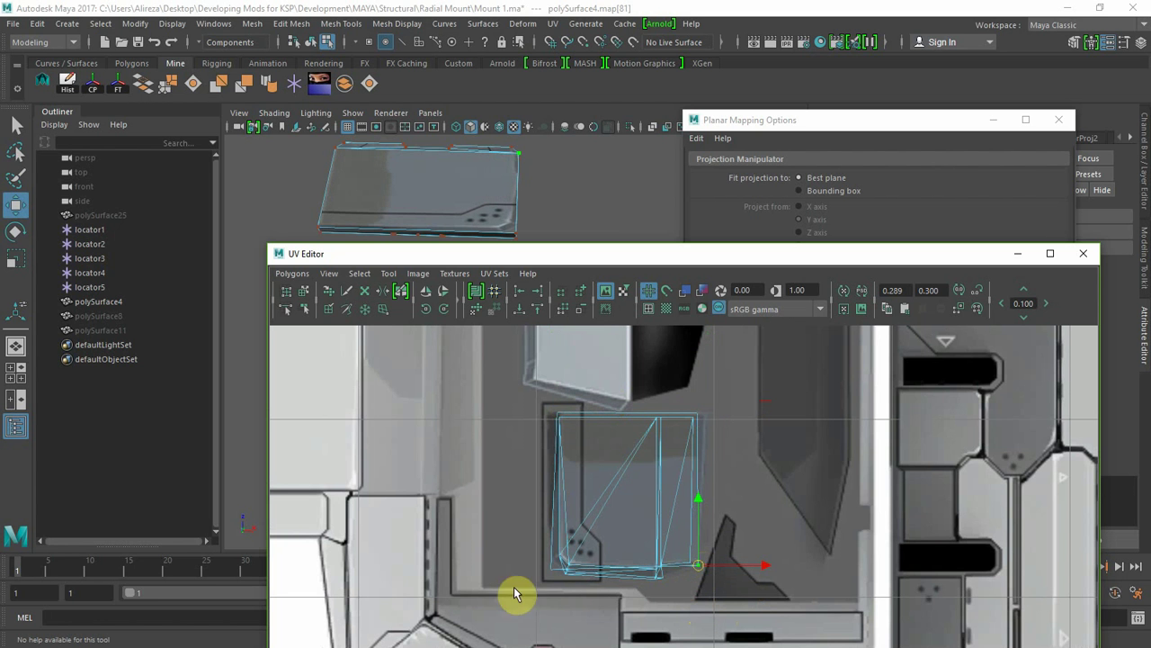
- Move the underside face's four corner UVs inward on the plate's shell, lowering the upper two below the dark band
click(552, 572)
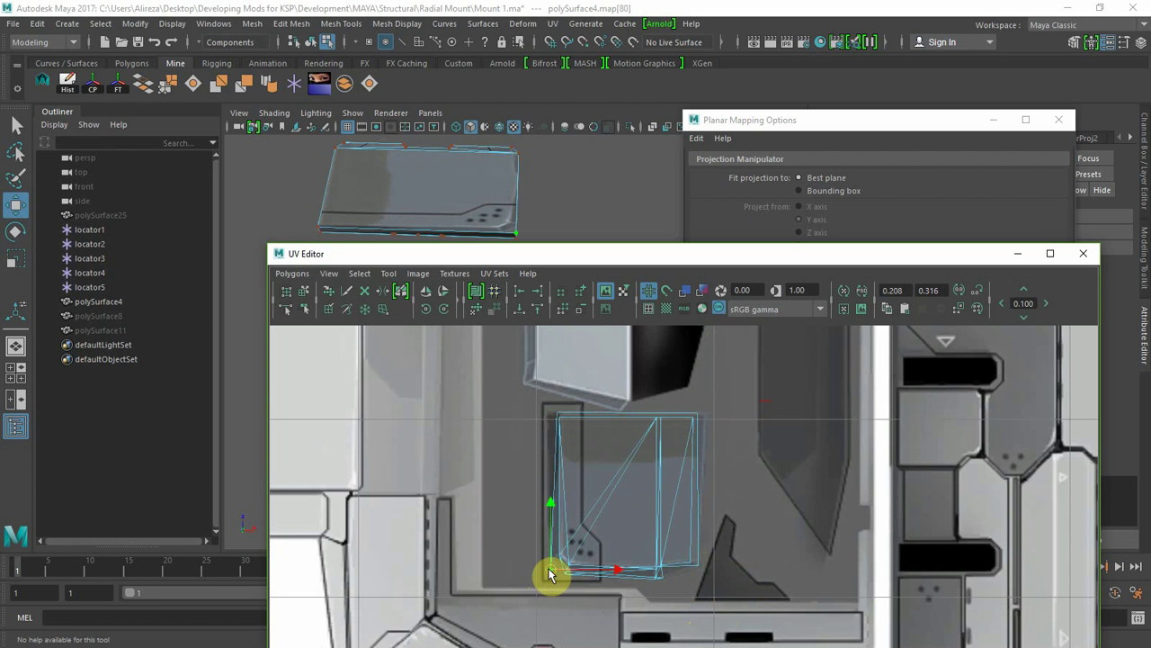
drag(548, 573, 561, 566)
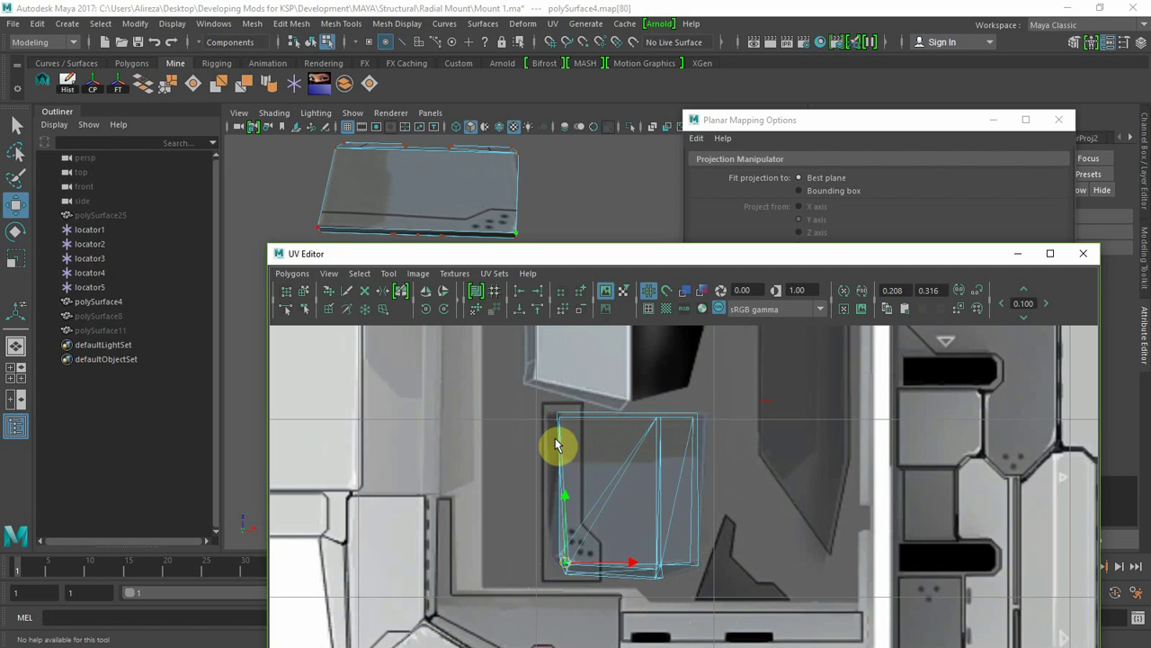
drag(544, 405, 558, 472)
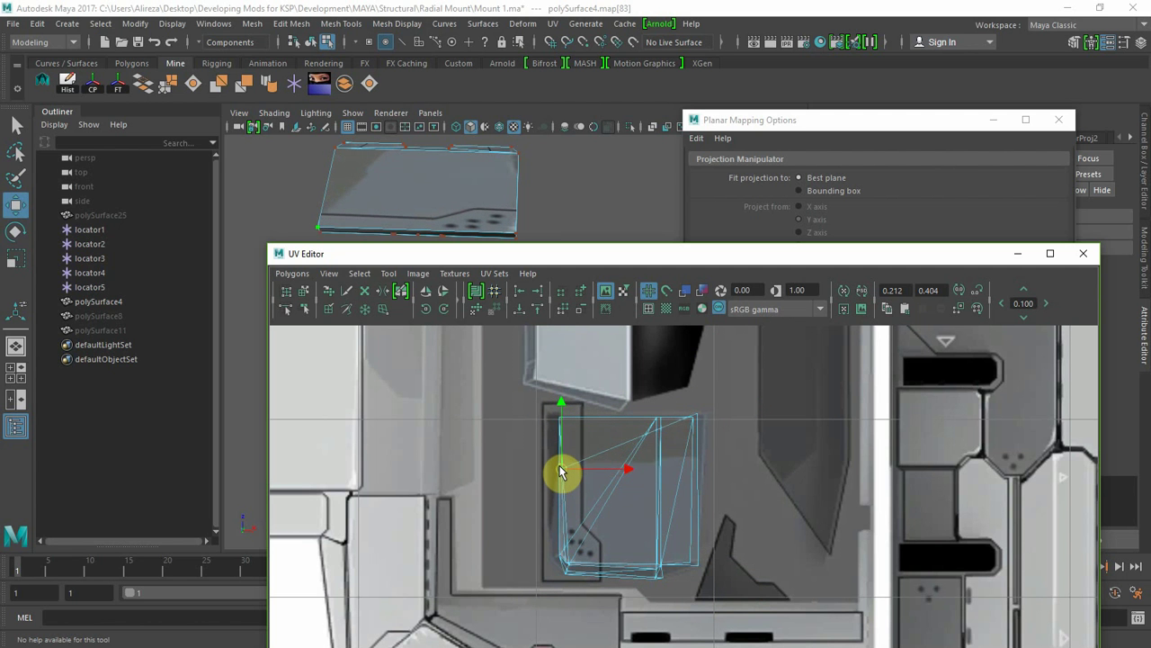
key(ctrl+z)
click(697, 416)
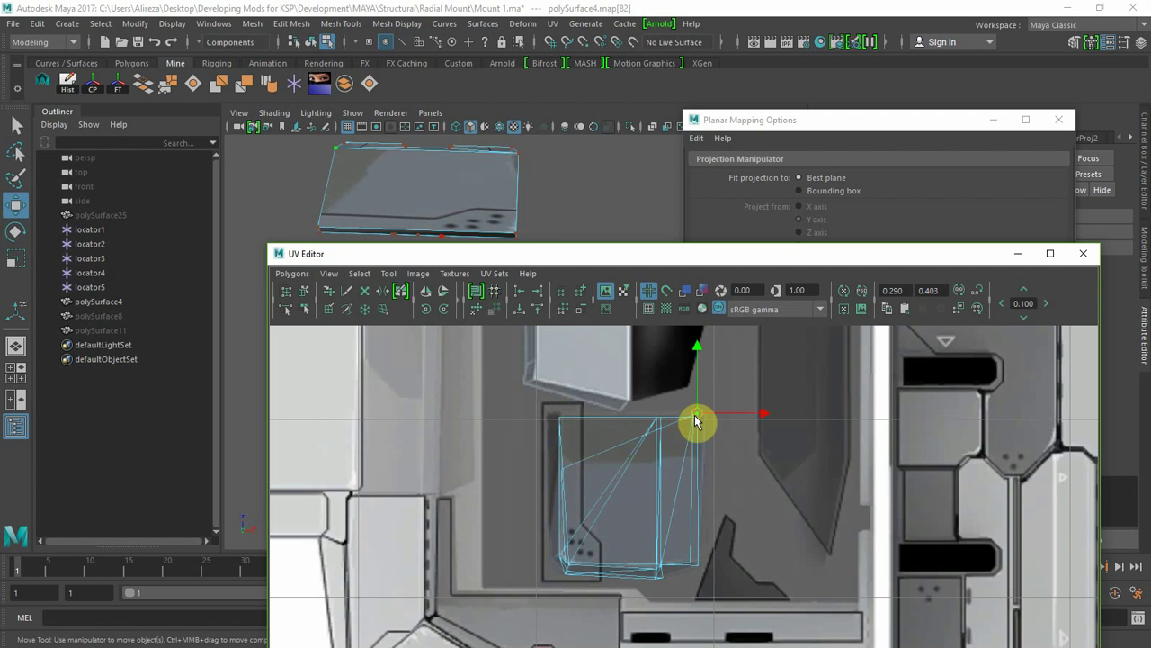
drag(697, 421, 699, 470)
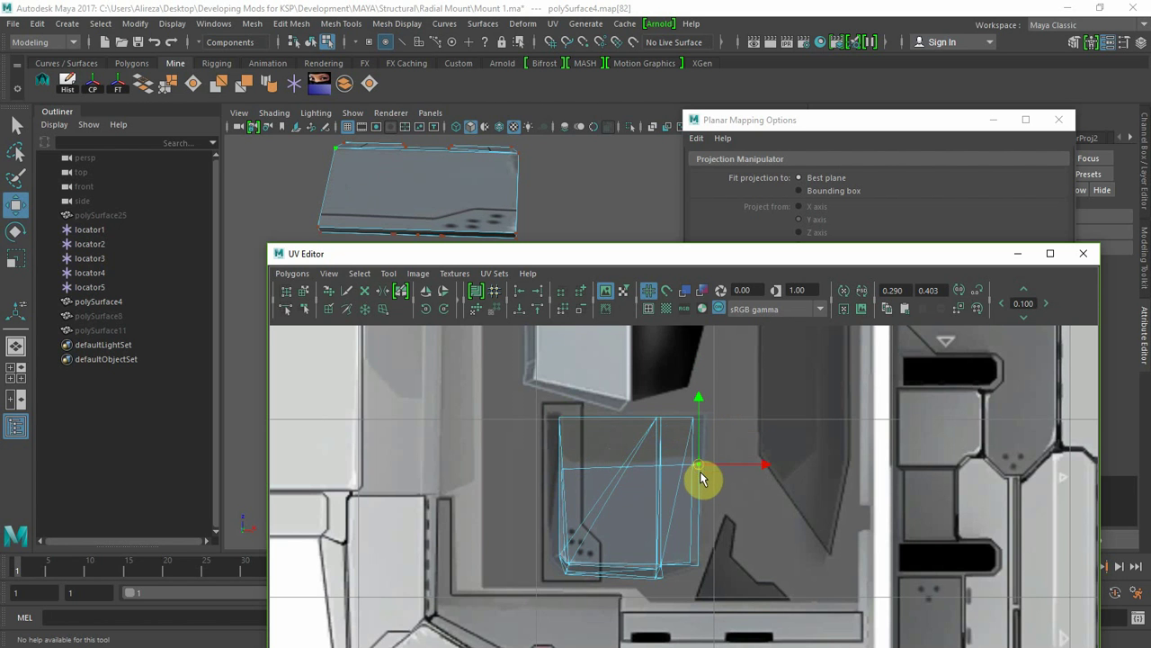
click(699, 564)
mouse_move(700, 565)
mouse_down()
mouse_move(679, 560)
mouse_move(690, 562)
mouse_up()
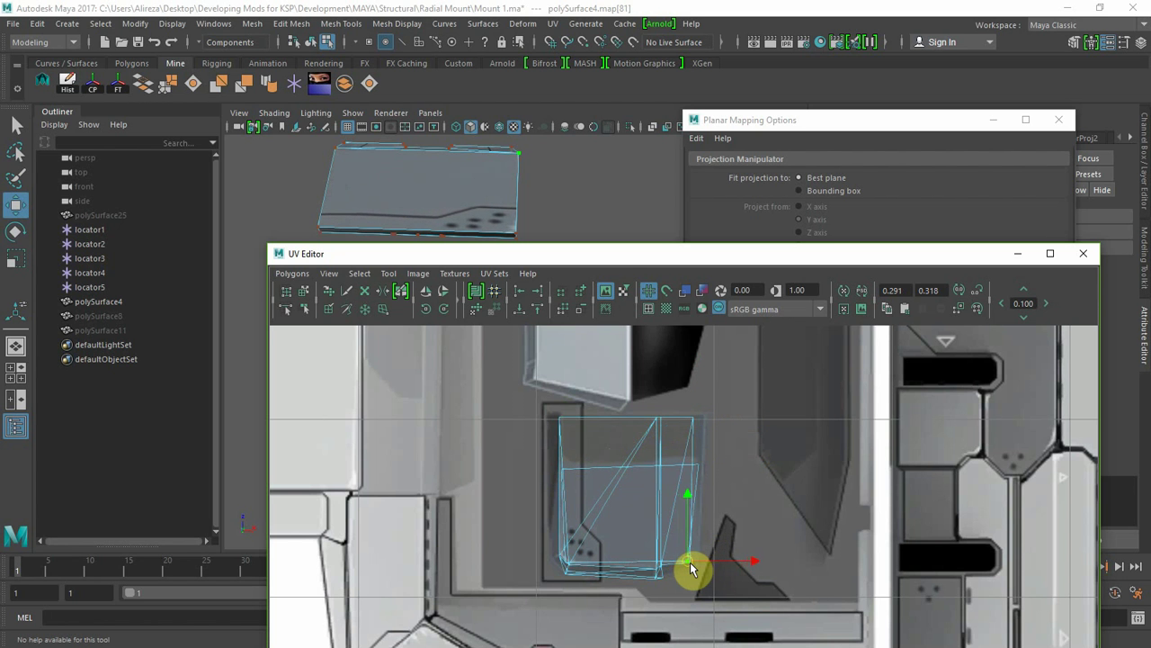
- Return polySurface4 to object mode and inspect its retextured underside in the perspective view
alt+drag(372, 206, 569, 293)
drag(592, 256, 0, 259)
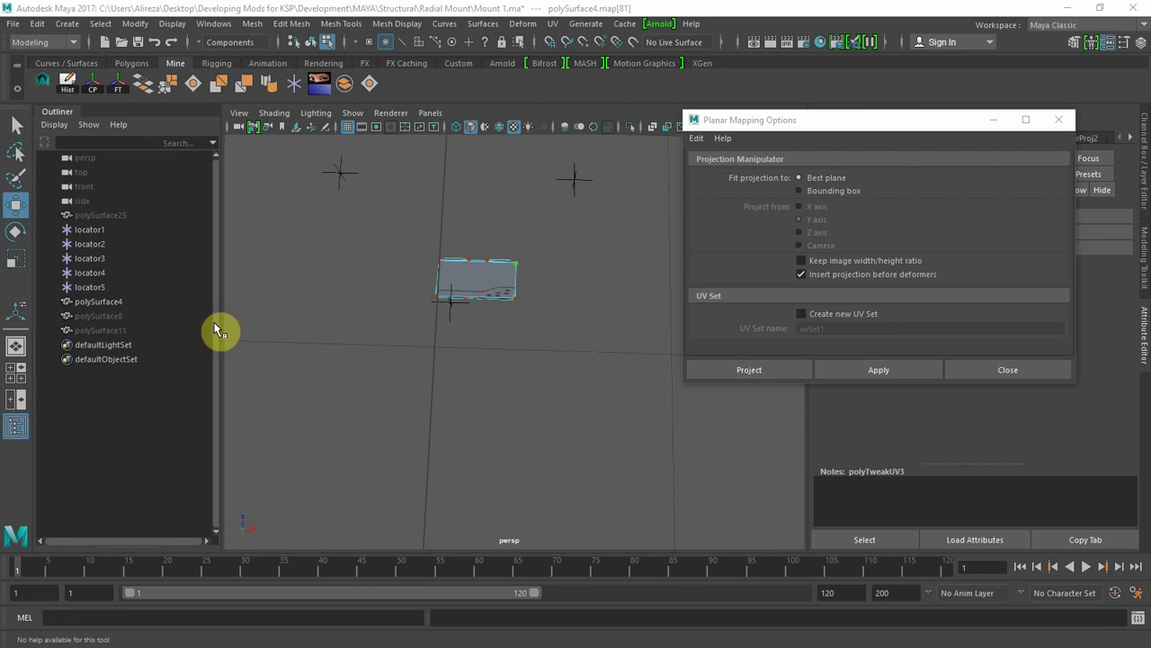
click(525, 404)
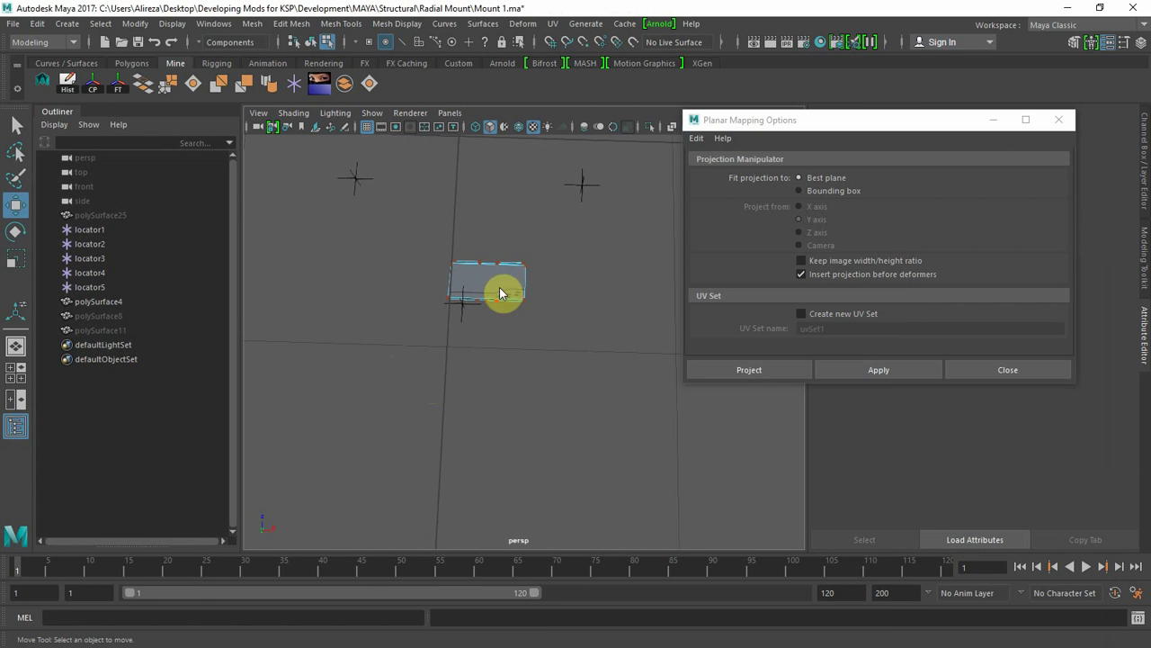
right_drag(503, 294, 568, 198)
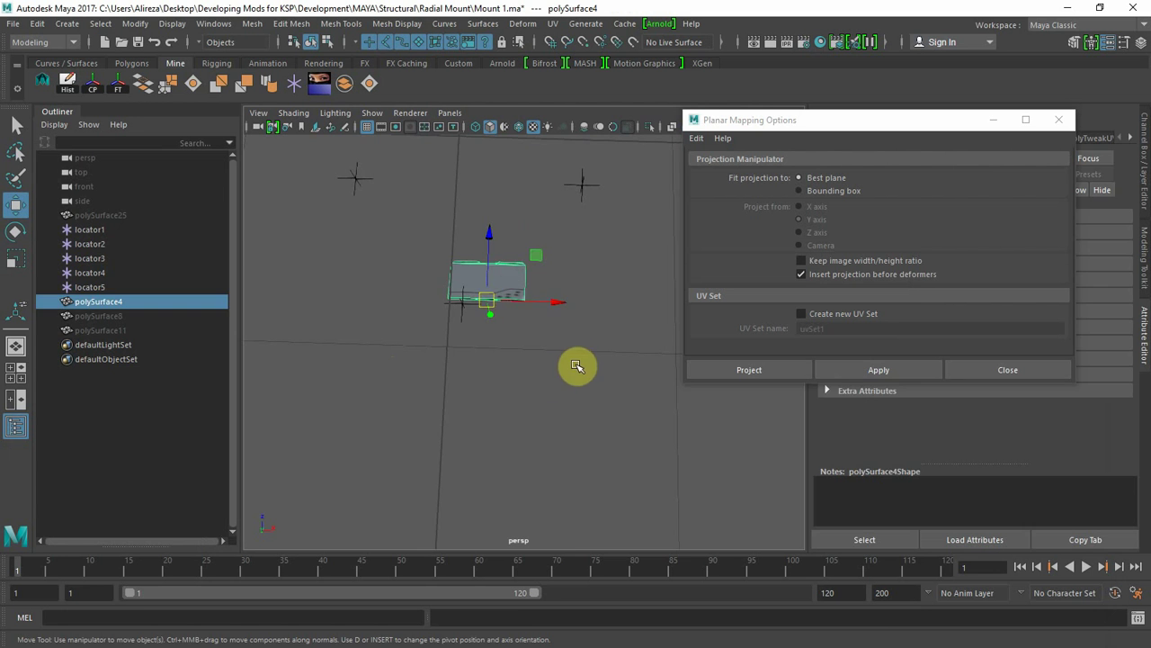
click(549, 388)
alt+drag(524, 412, 504, 359)
click(484, 311)
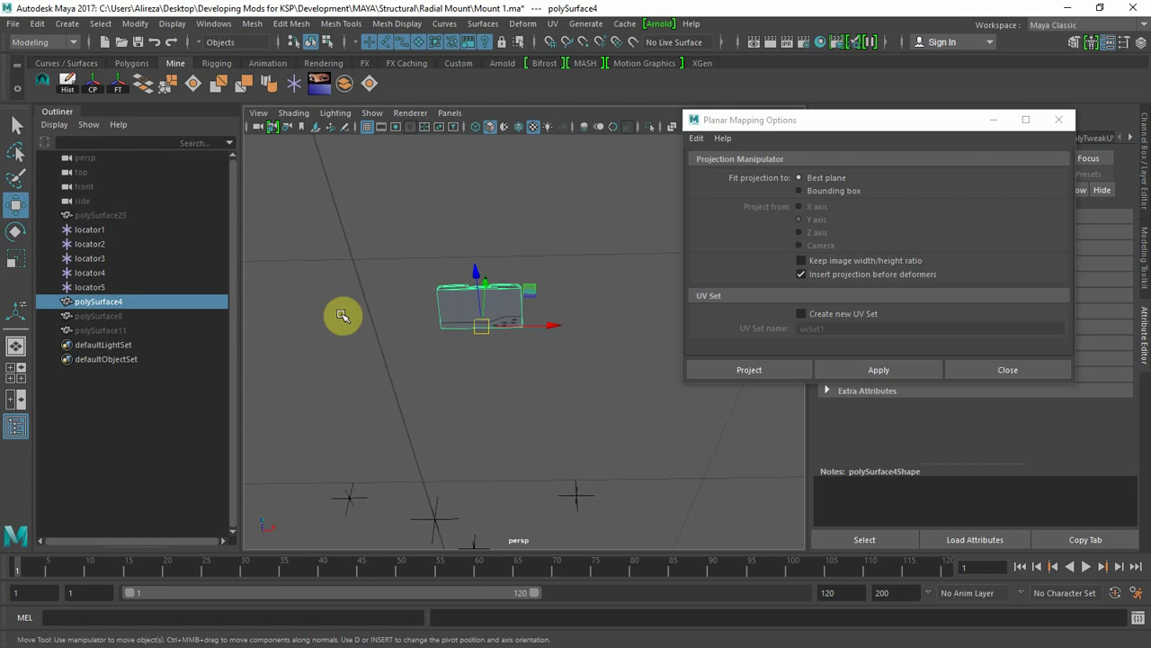
- Switch polySurface4 to UV selection and examine the texture map around its shell in the UV Editor
right_drag(458, 318, 535, 222)
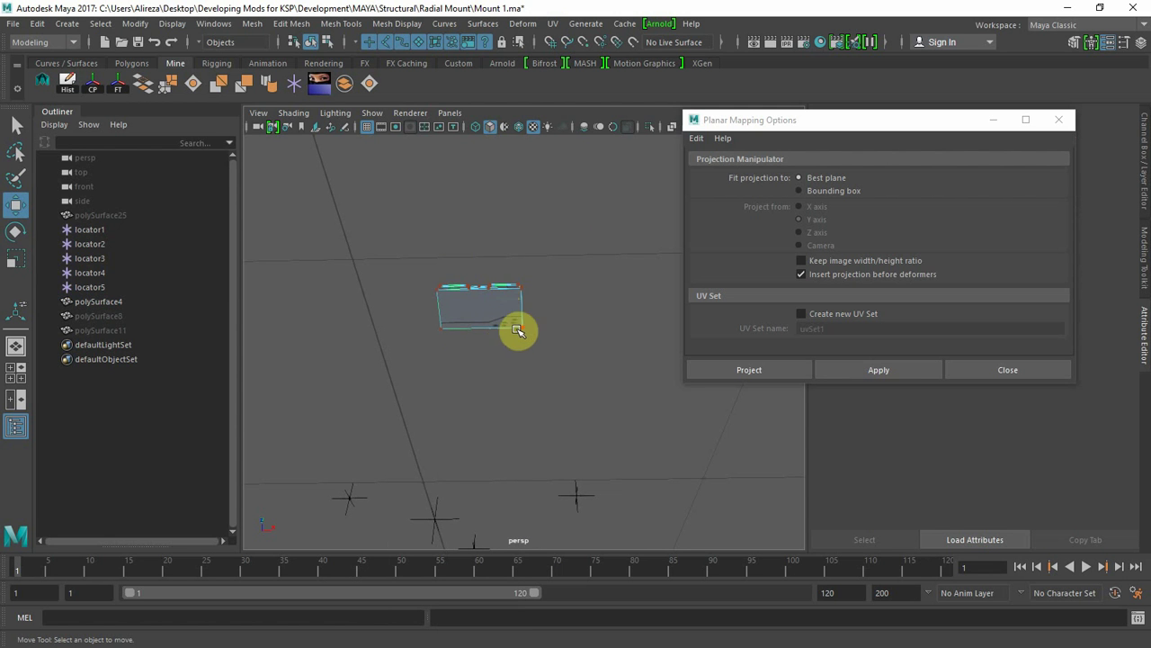
click(441, 327)
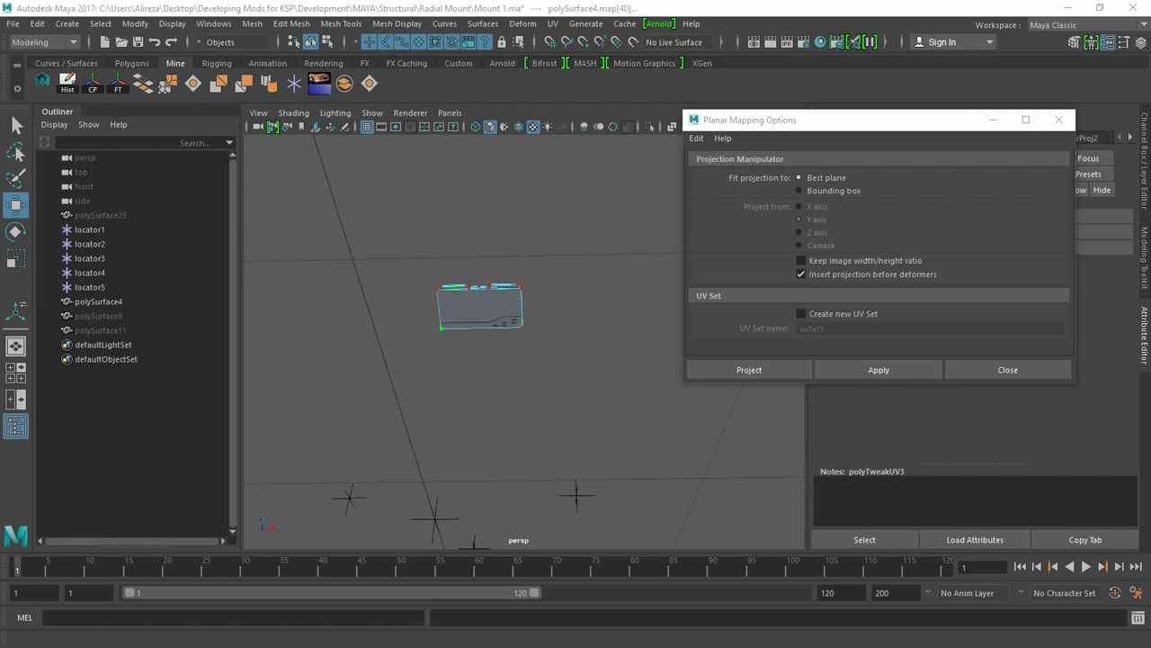
drag(0, 175, 775, 105)
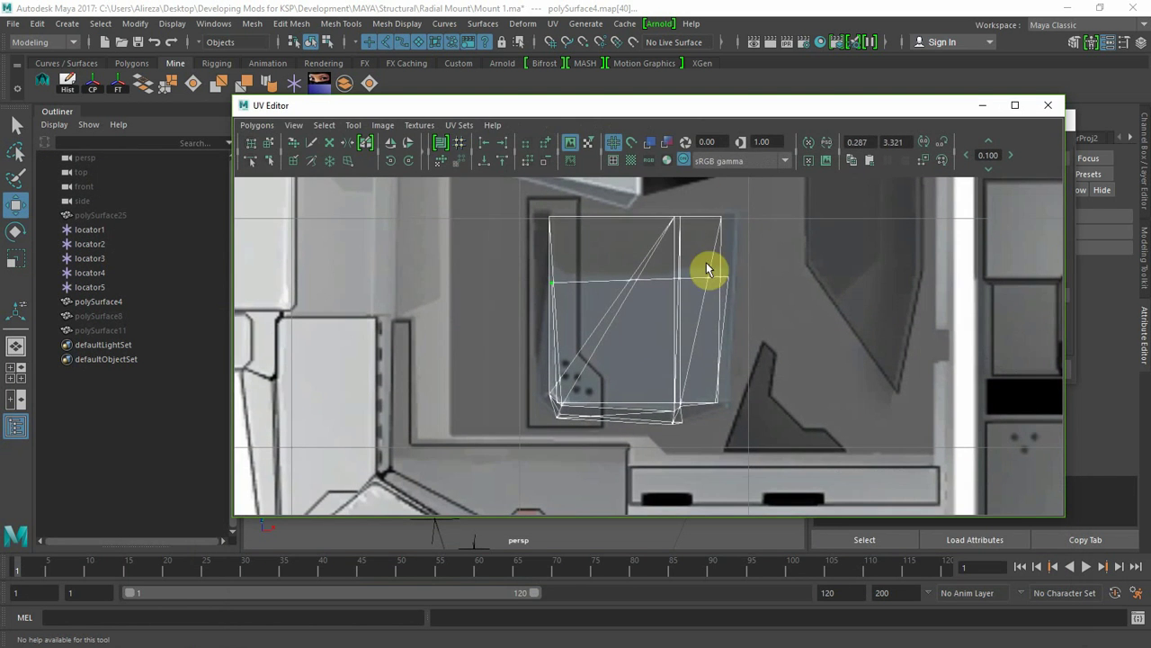
scroll(579, 360, down, 5)
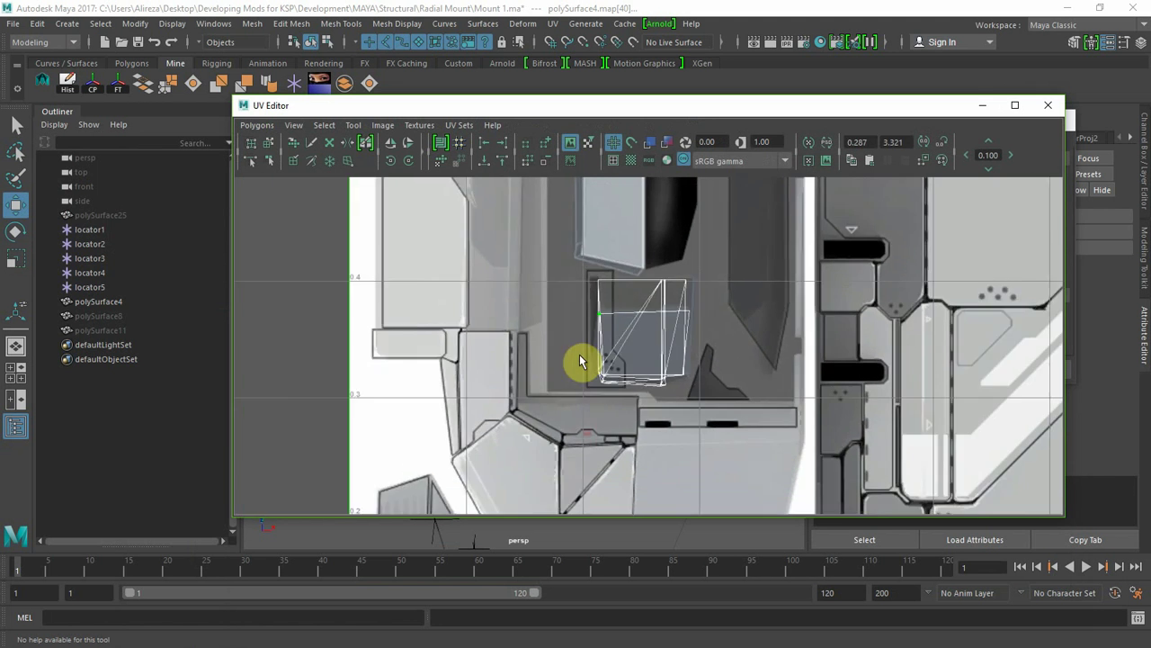
scroll(580, 357, down, 8)
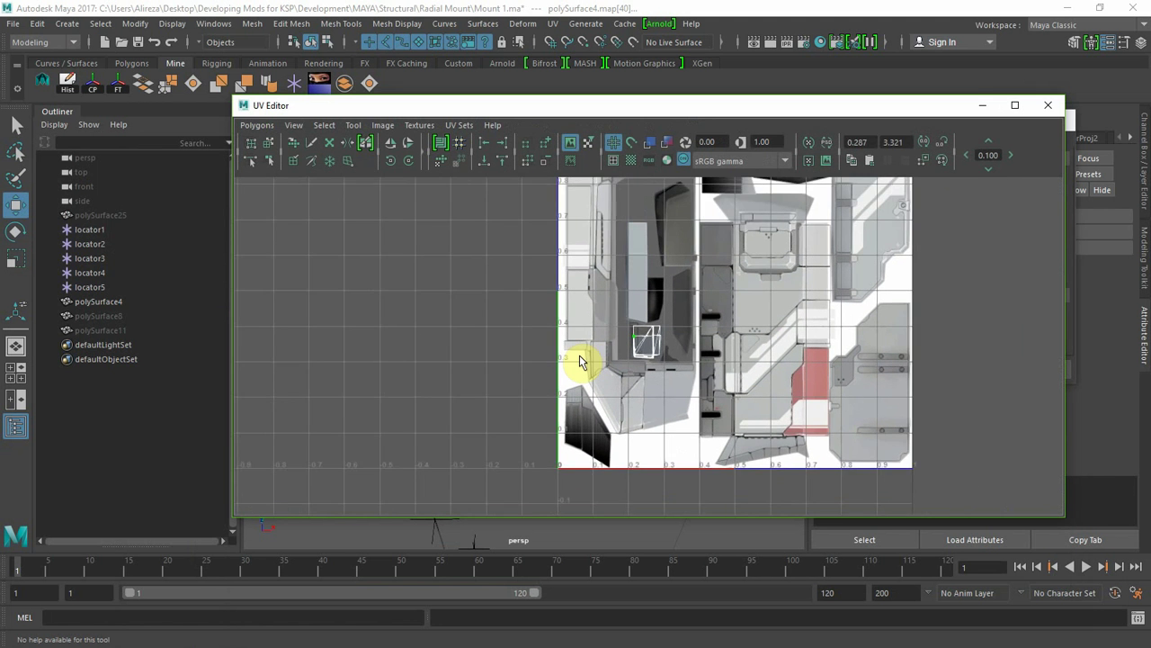
scroll(581, 357, up, 3)
alt+middle_drag(617, 359, 357, 401)
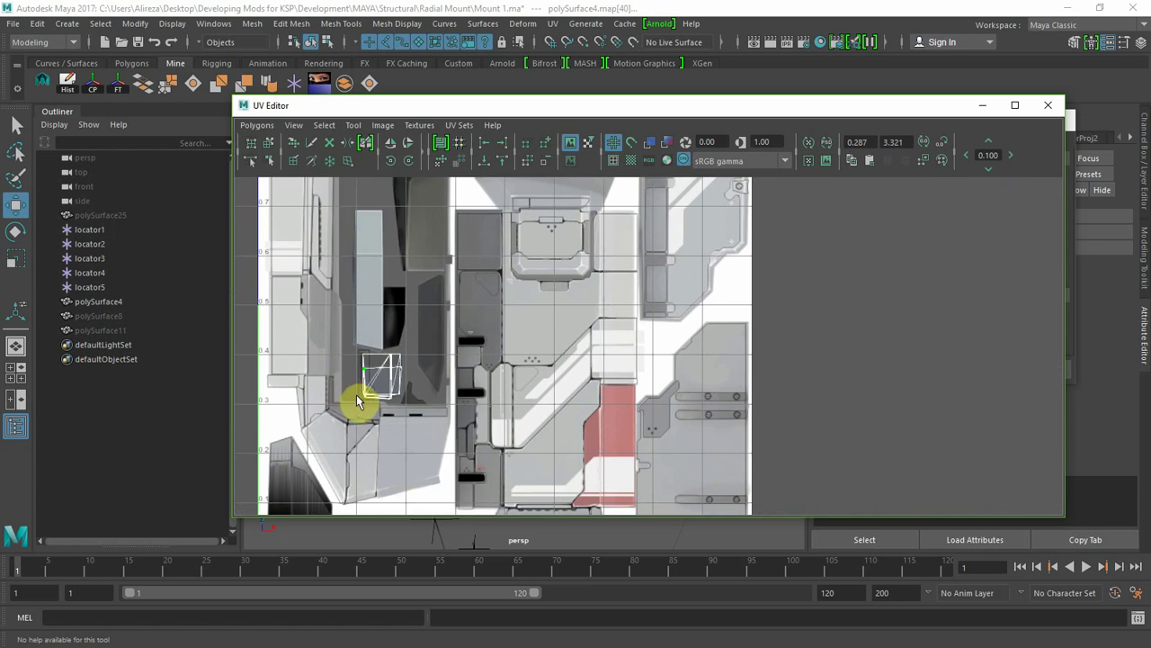
alt+right_drag(549, 388, 679, 387)
alt+middle_drag(414, 392, 666, 326)
alt+right_drag(661, 362, 982, 310)
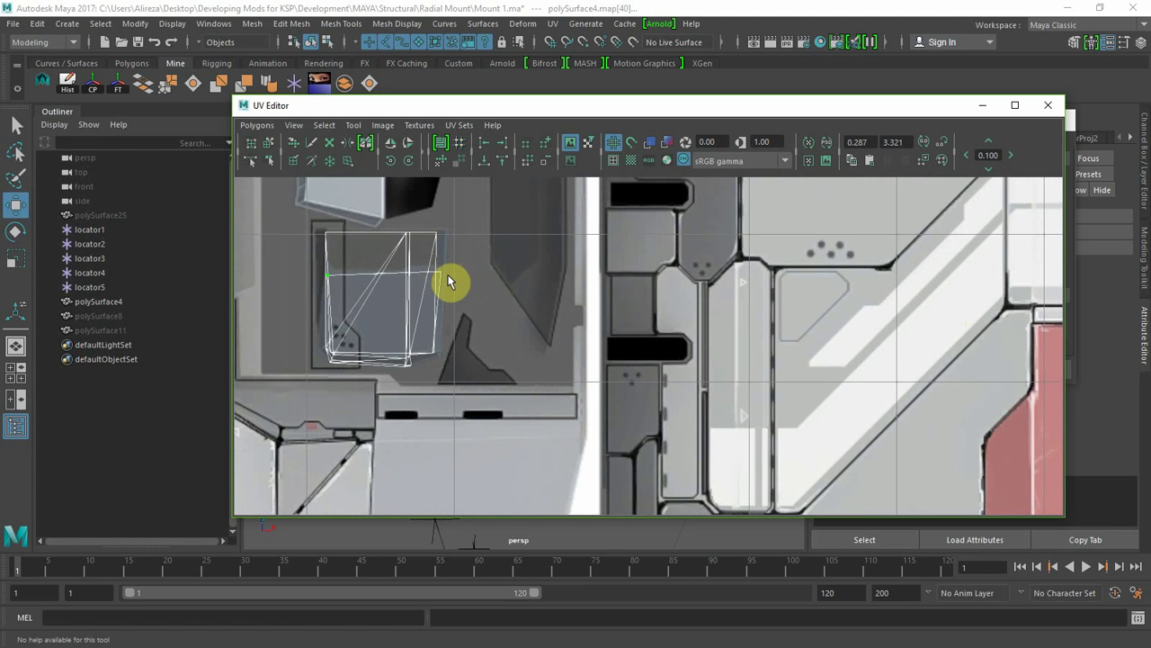
- Move the underside face's upper-right corner UV onto the plain dark grey panel above the black slots
drag(458, 264, 431, 277)
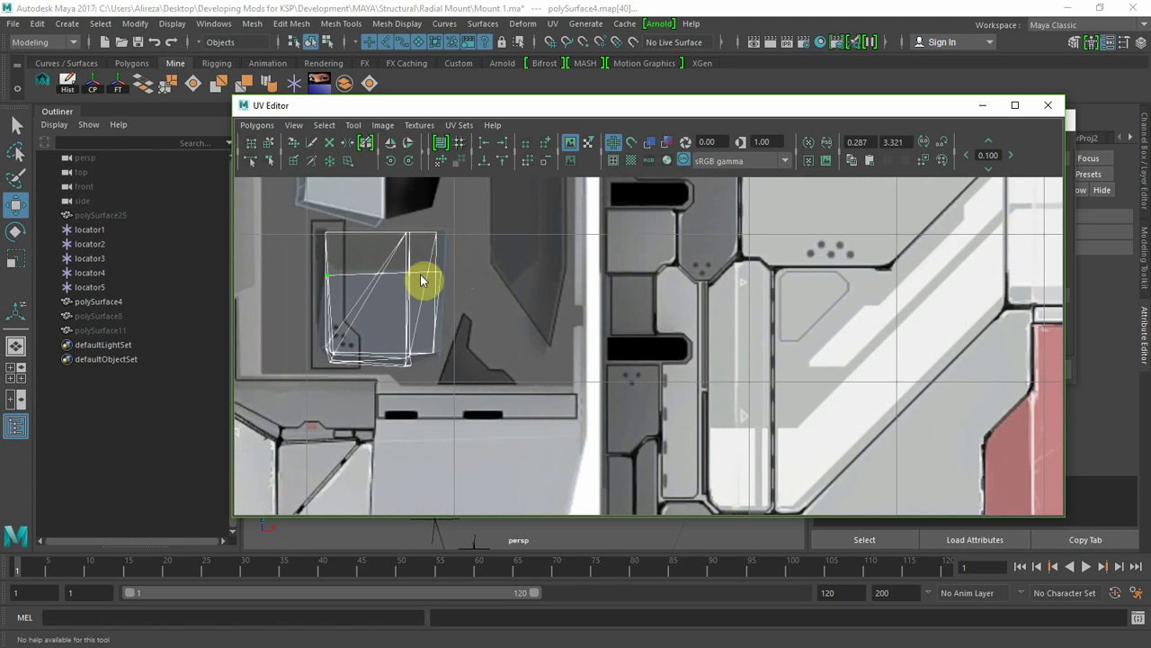
right_drag(424, 282, 463, 275)
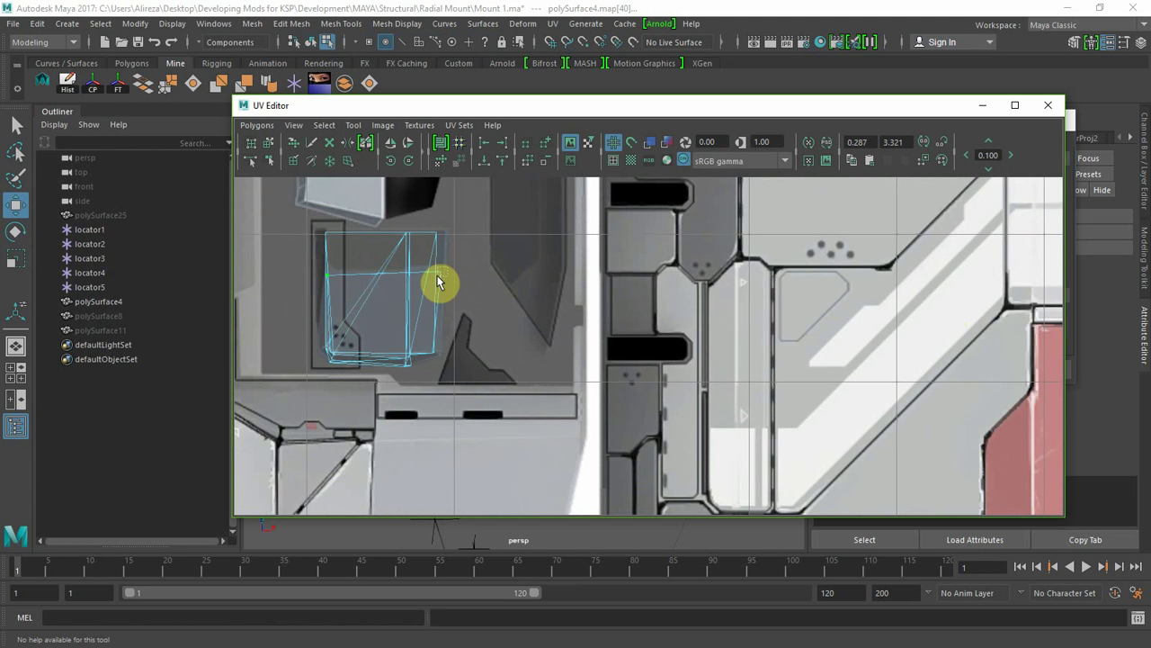
click(439, 275)
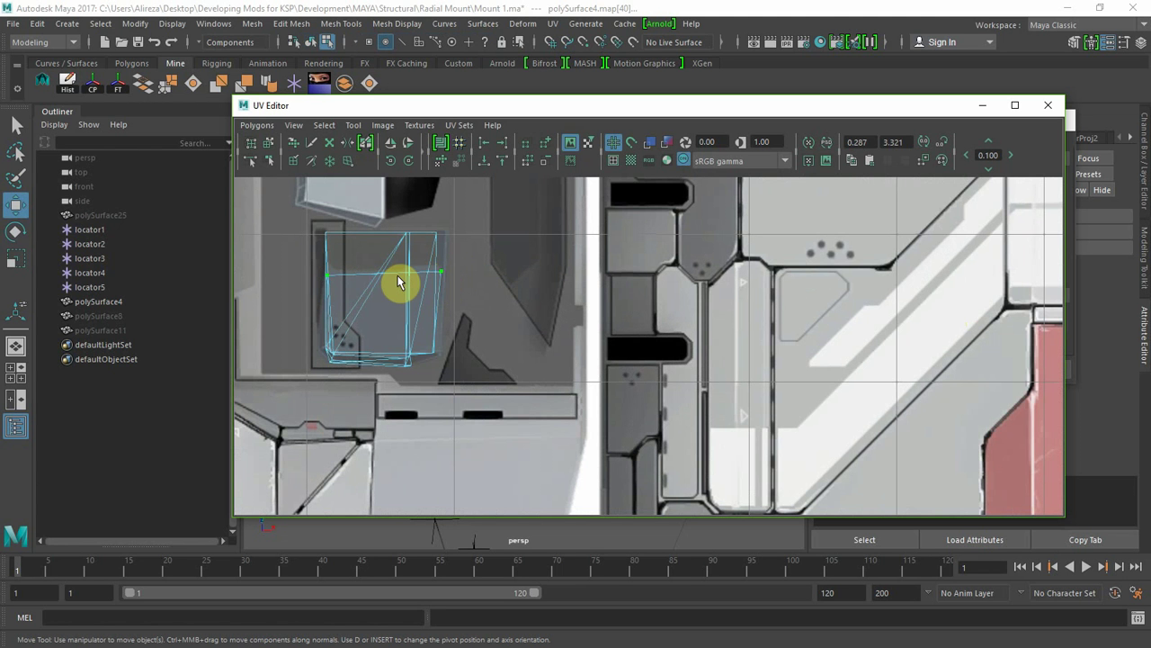
click(569, 266)
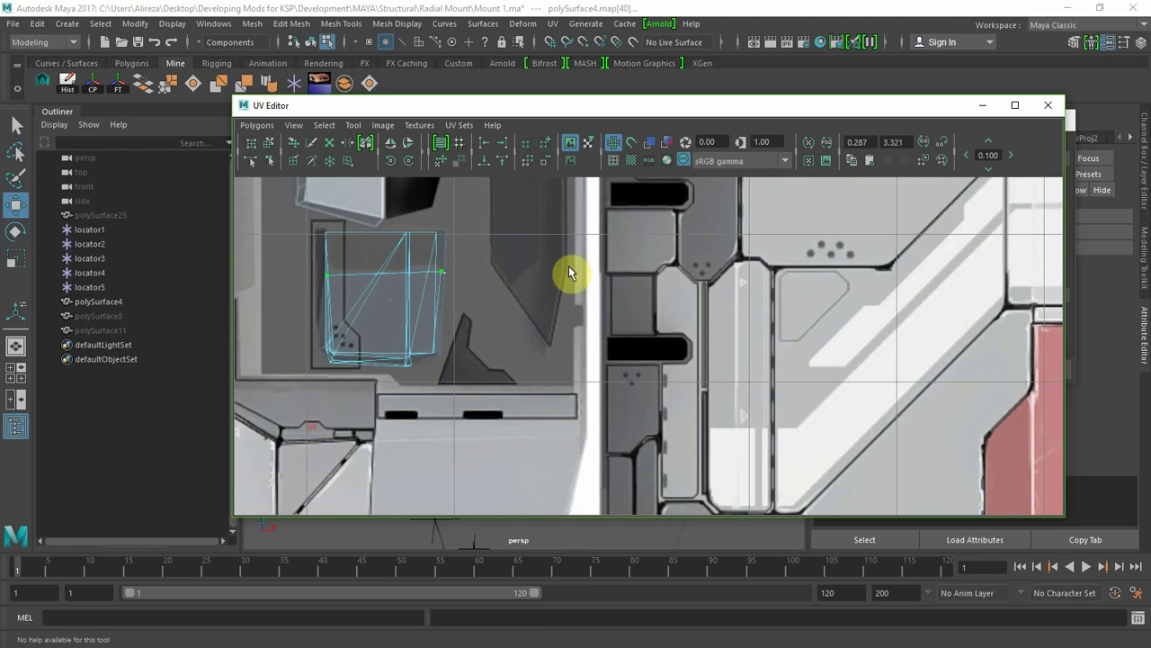
click(441, 277)
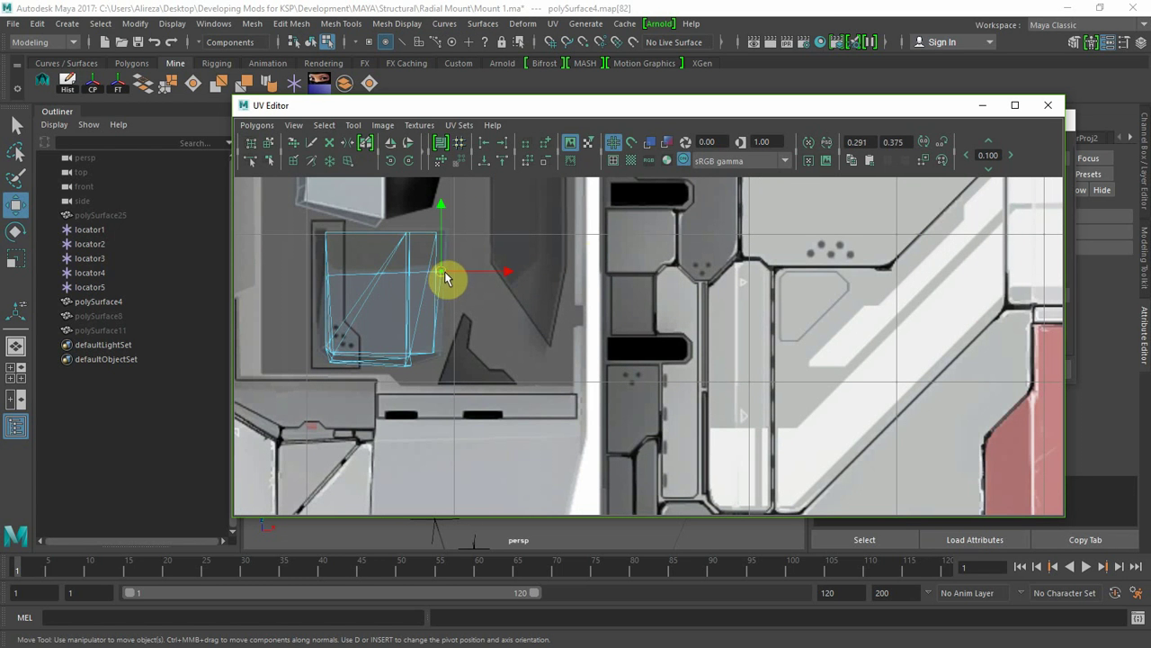
drag(447, 279, 880, 203)
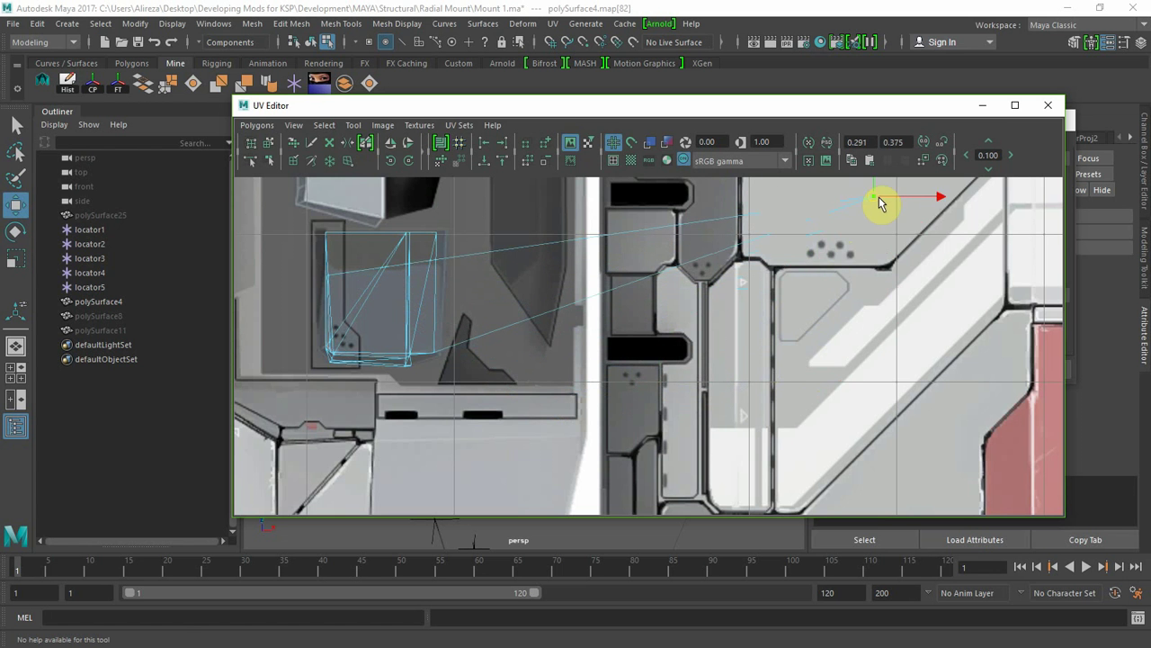
scroll(858, 288, down, 5)
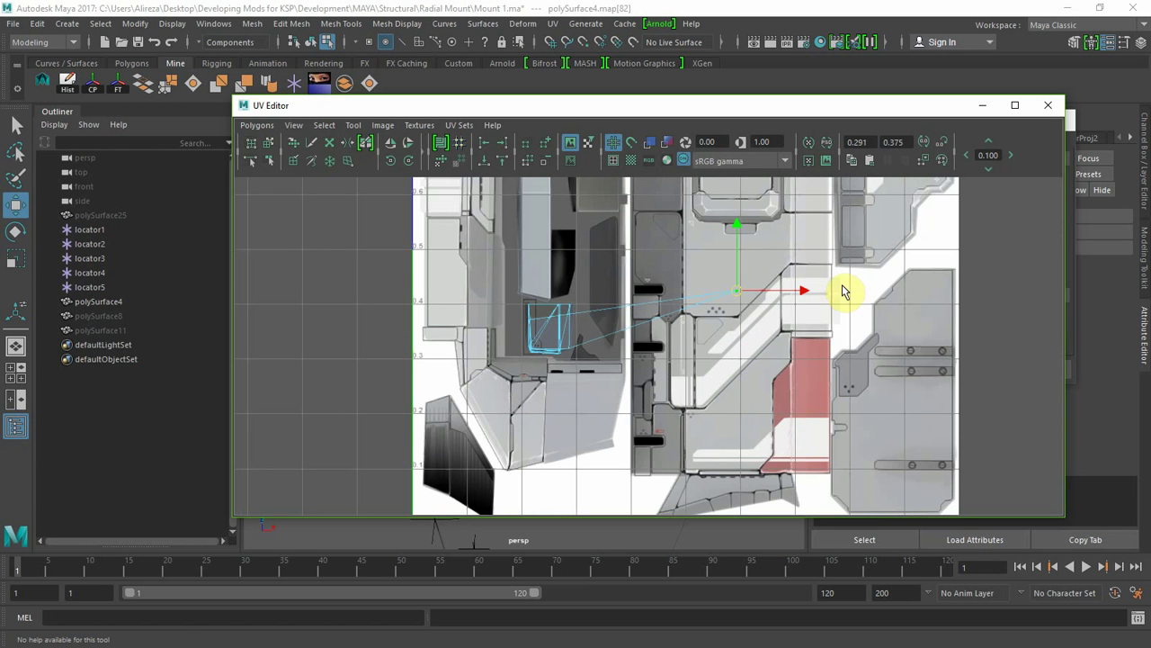
drag(739, 297, 681, 264)
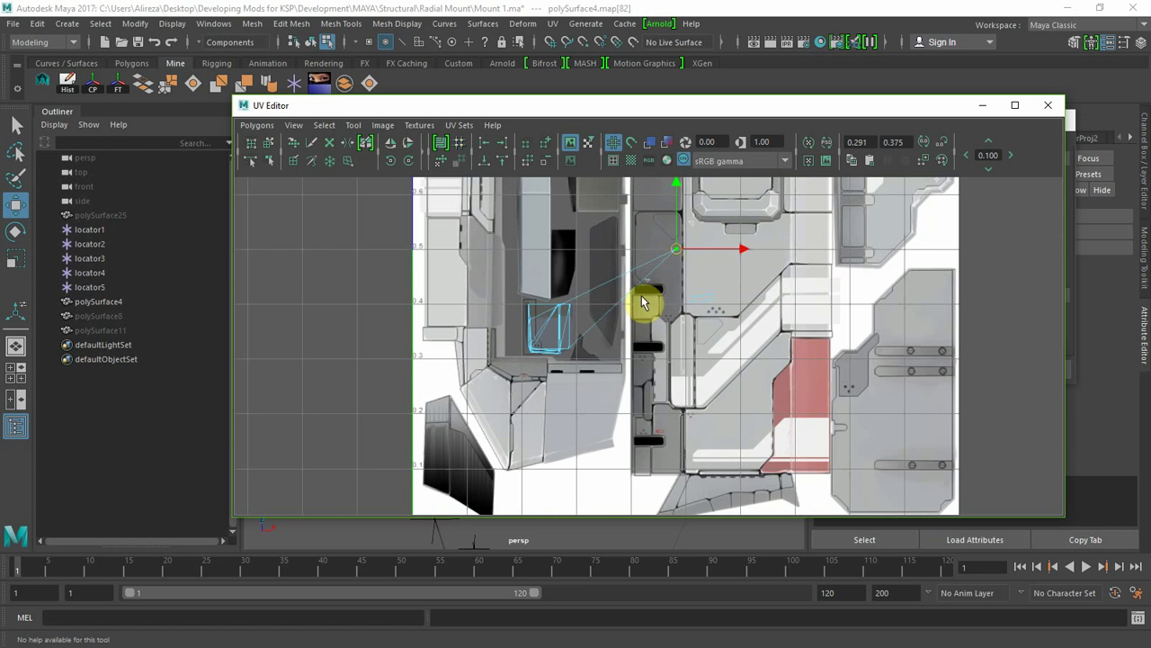
- Move the underside face's upper-left corner UV from the plate's shell to the same plain dark grey panel
scroll(551, 336, up, 6)
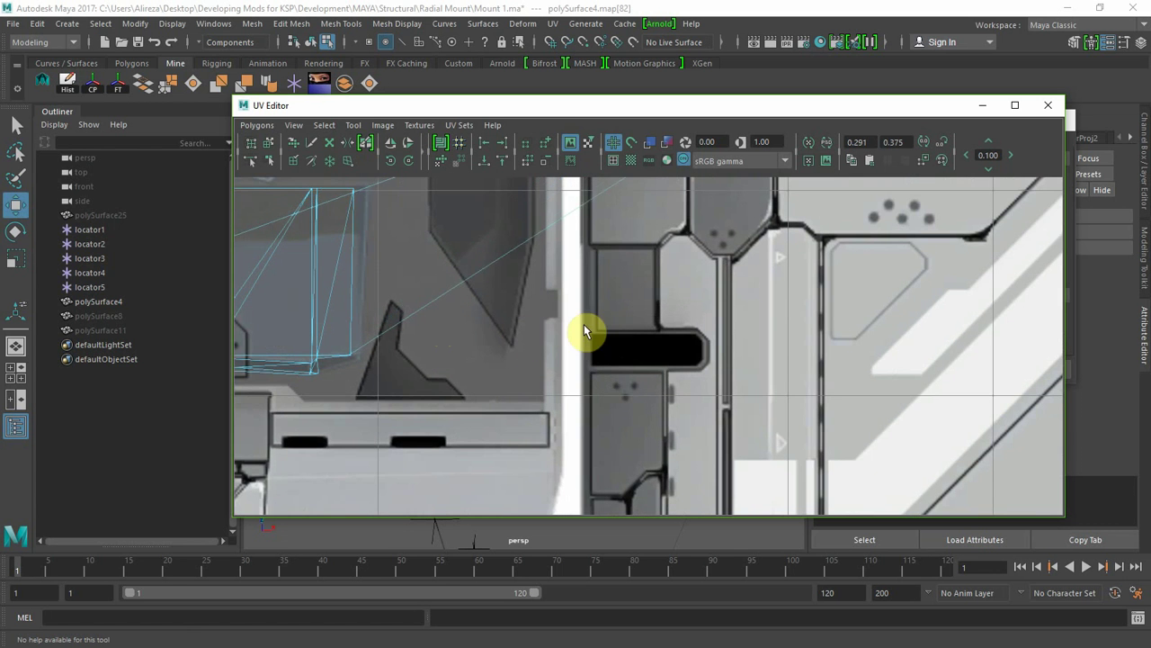
alt+middle_drag(567, 342, 868, 355)
click(507, 272)
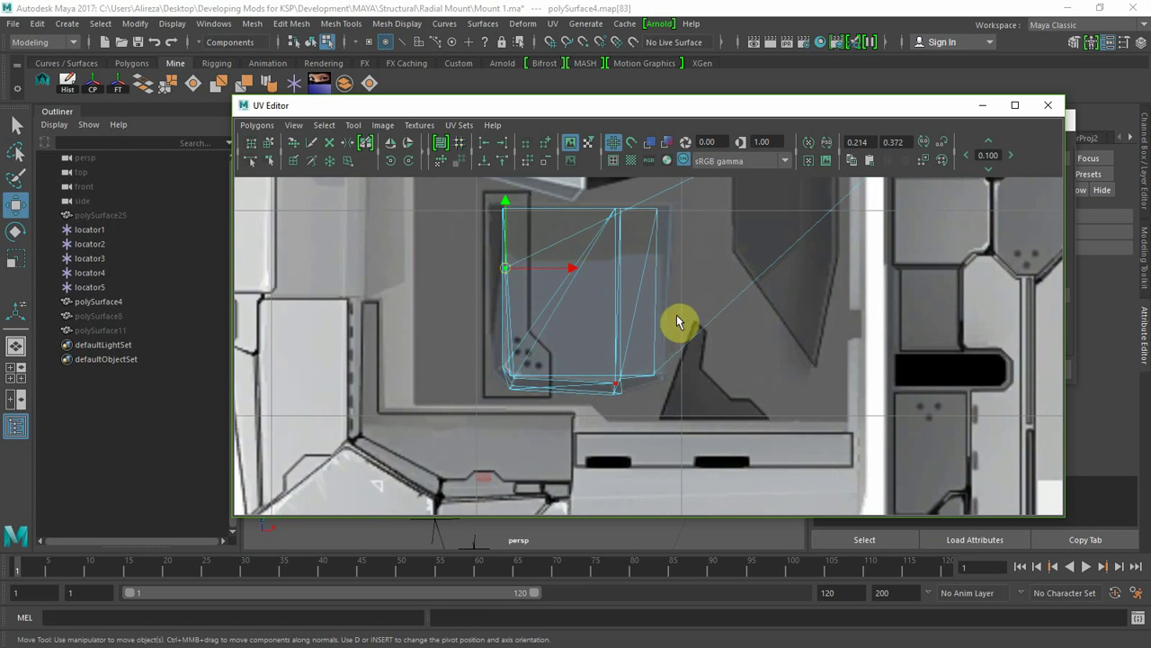
scroll(677, 317, down, 6)
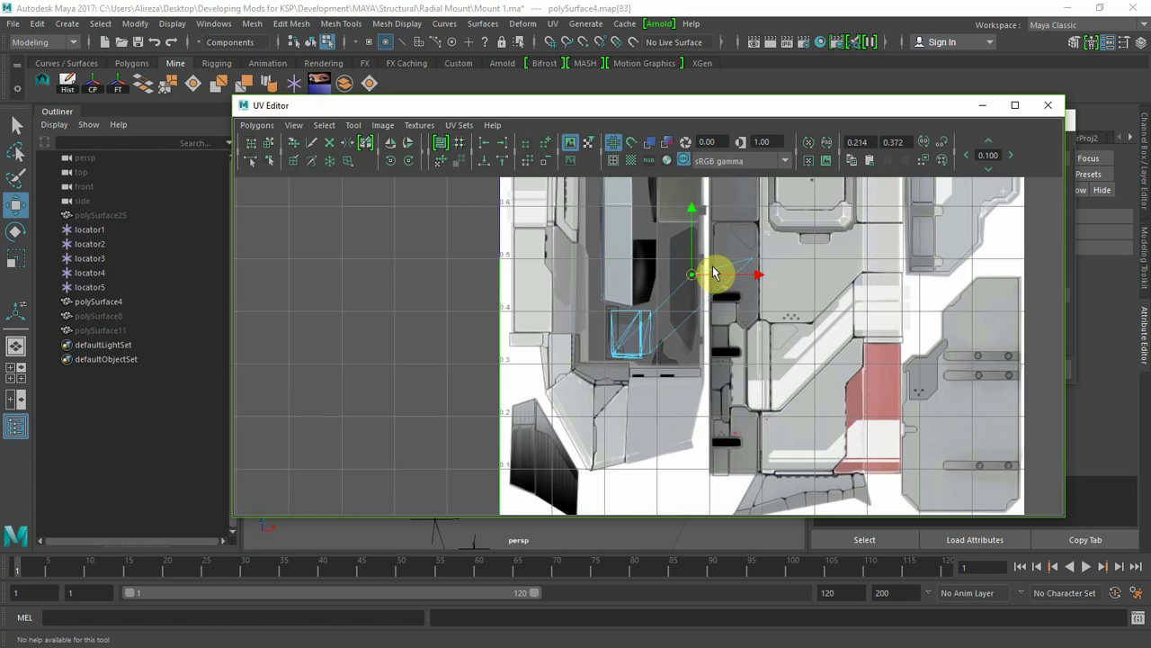
- Place the underside face's lower-right corner UV on the dark grey panel, below the upper-right corner
scroll(643, 387, up, 10)
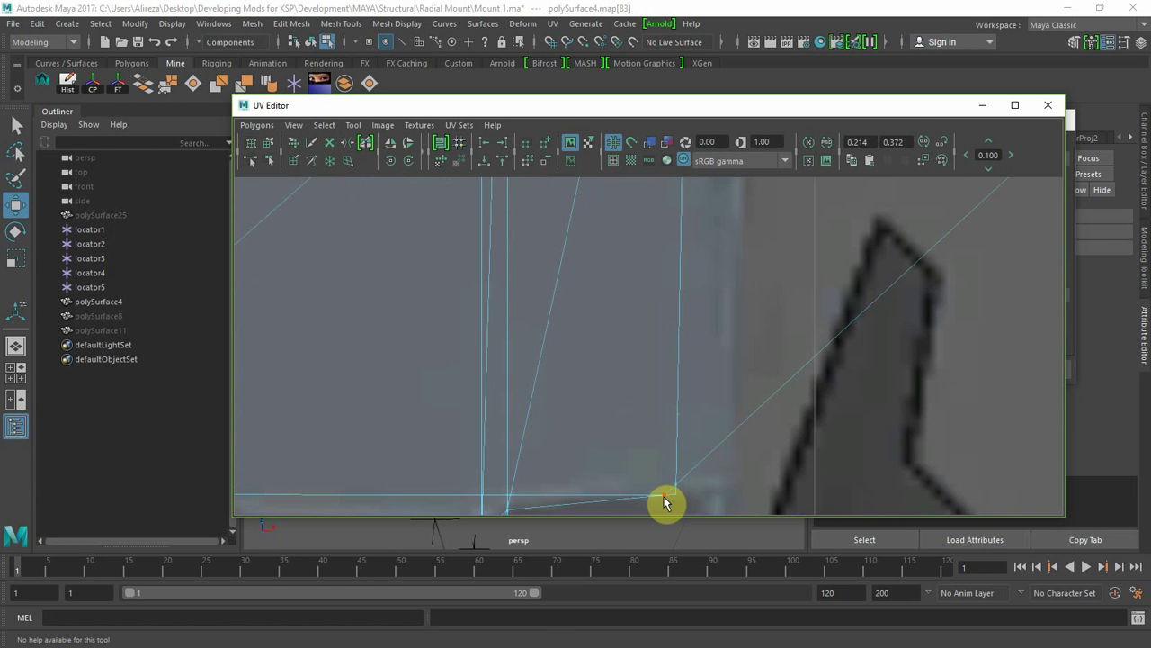
click(664, 497)
drag(667, 496, 820, 309)
scroll(778, 381, down, 9)
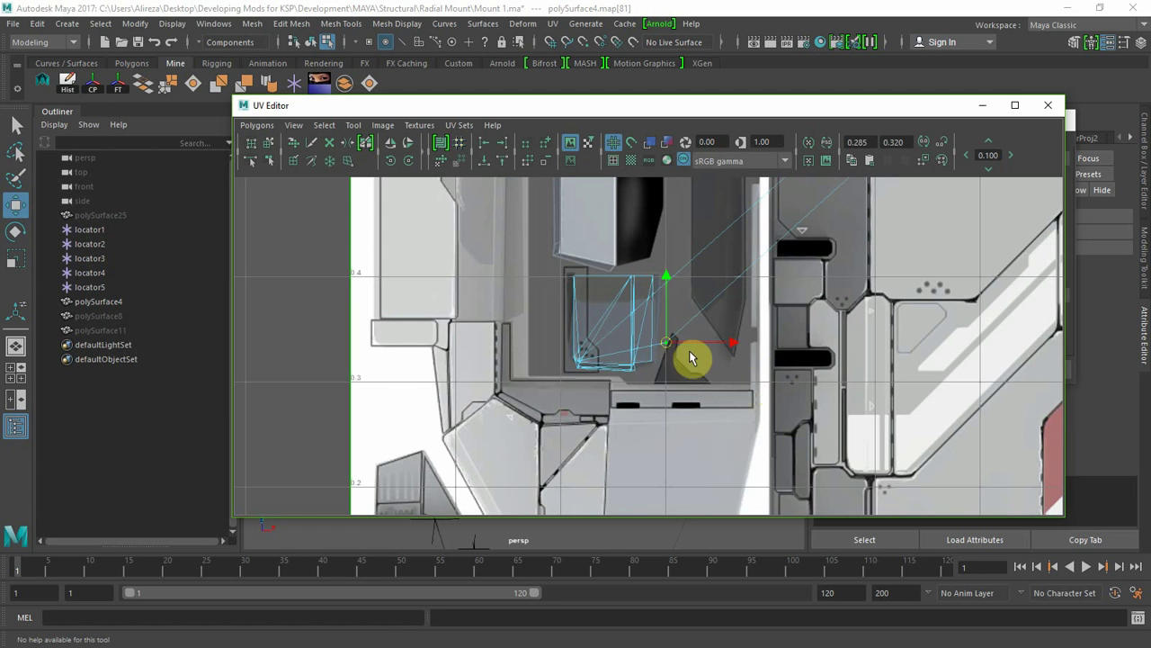
drag(665, 347, 850, 203)
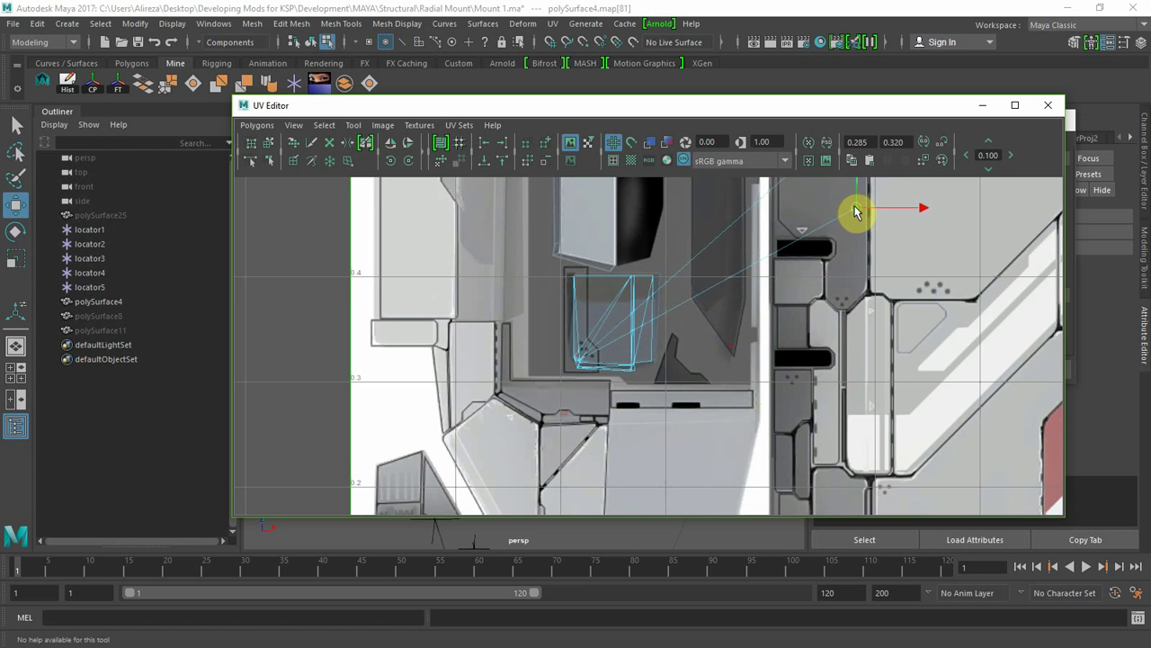
- Place the underside face's lower-left corner UV on the dark grey panel and uncover the perspective view to check the plate
scroll(632, 370, up, 5)
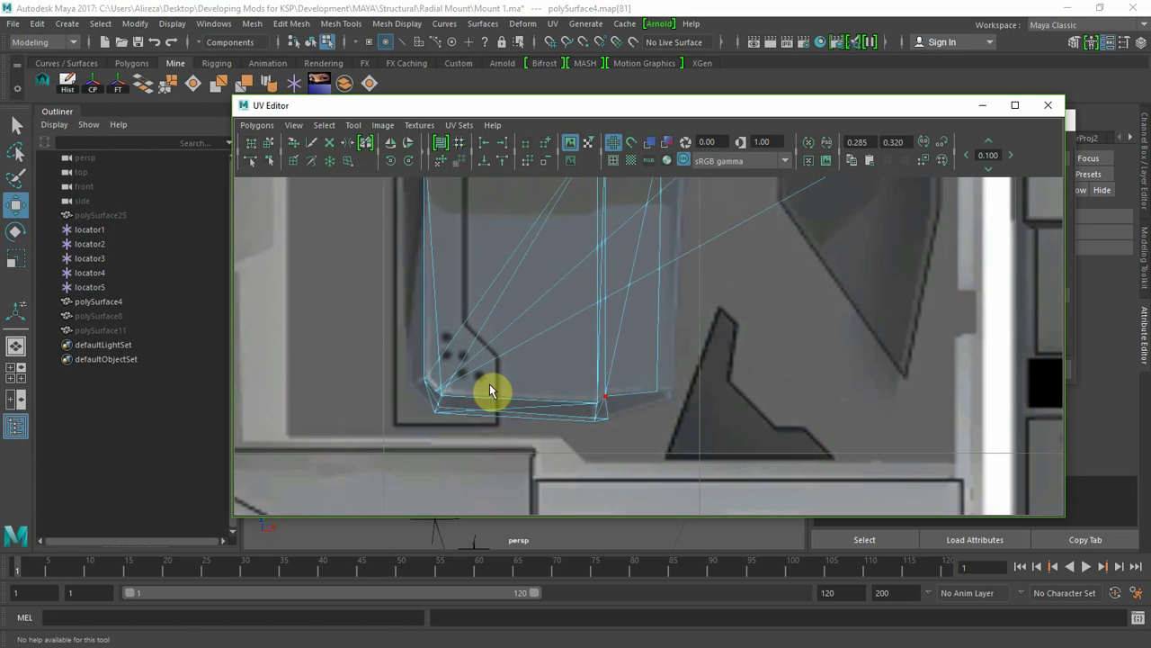
click(435, 395)
scroll(437, 396, down, 5)
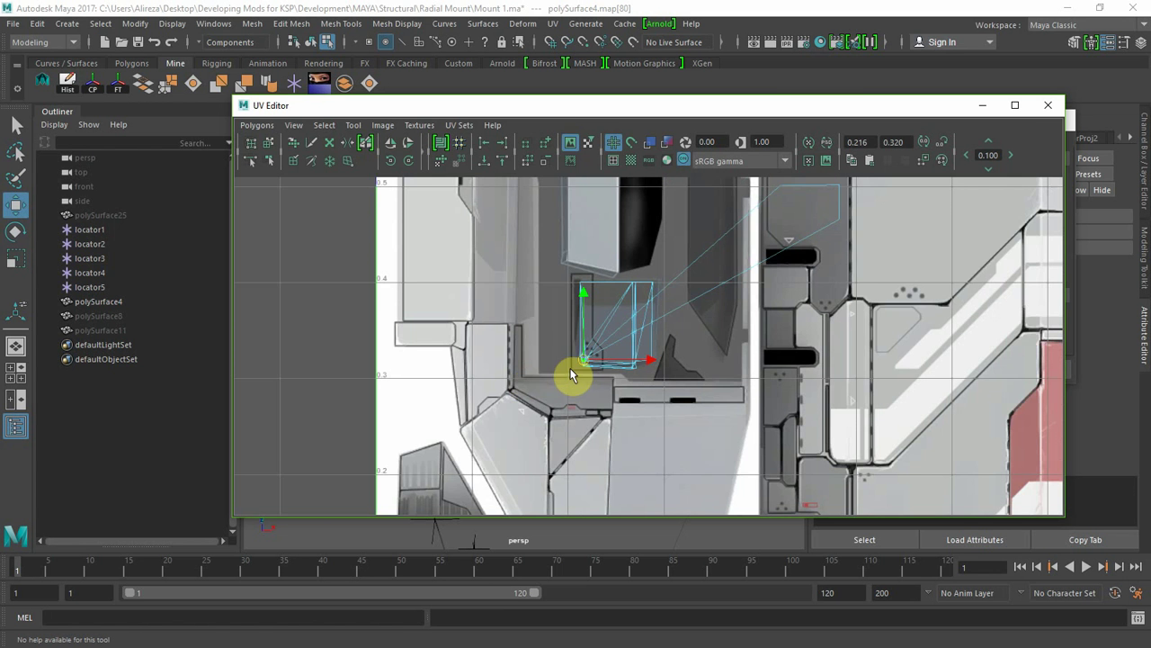
scroll(580, 372, down, 1)
drag(589, 361, 769, 240)
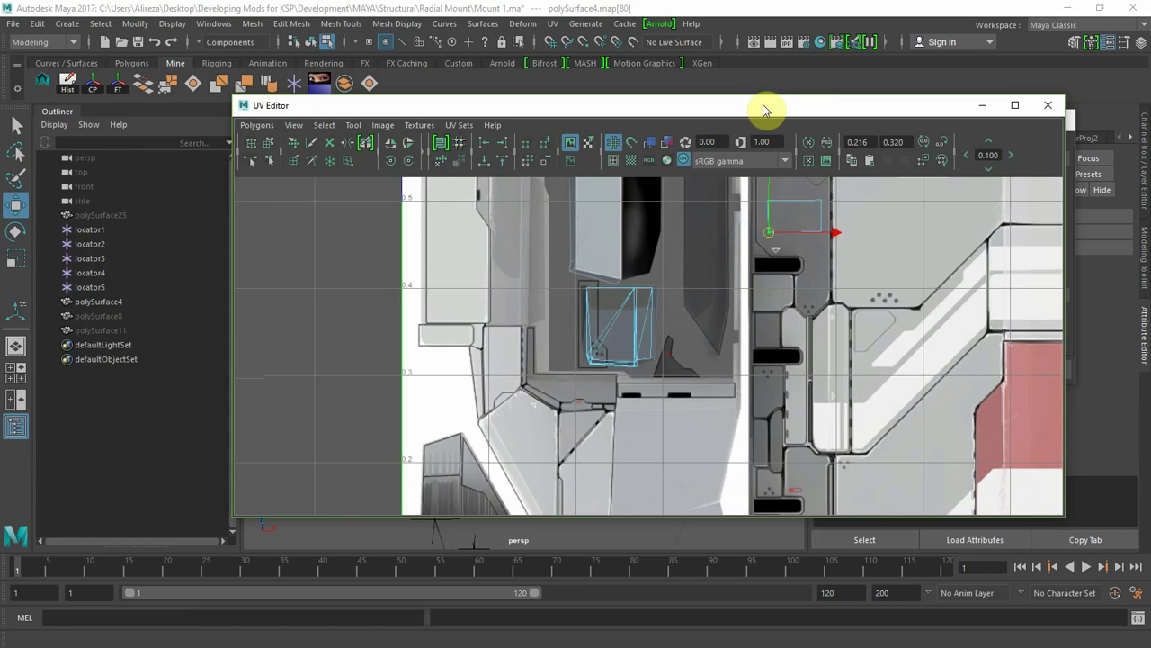
drag(762, 105, 0, 88)
click(372, 269)
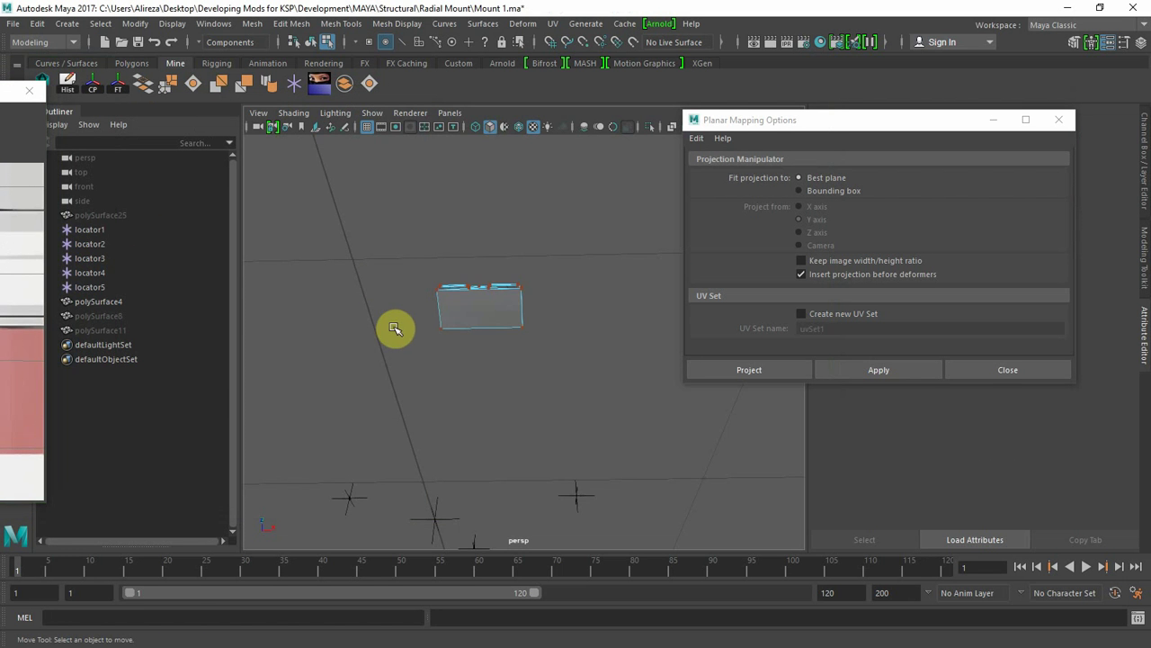
- Return polySurface4 from component editing to object mode and clear the selection
key(f)
alt+drag(367, 297, 428, 322)
right_drag(456, 215, 522, 198)
click(472, 397)
alt+drag(462, 417, 497, 389)
alt+right_drag(496, 390, 238, 352)
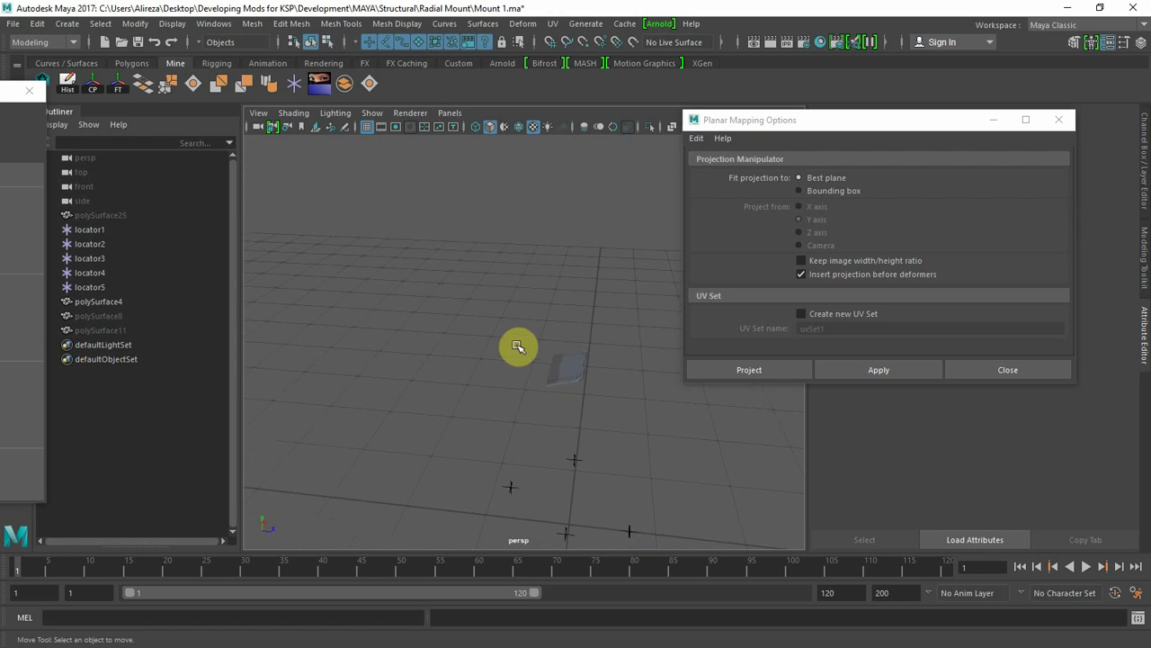
alt+drag(518, 347, 470, 367)
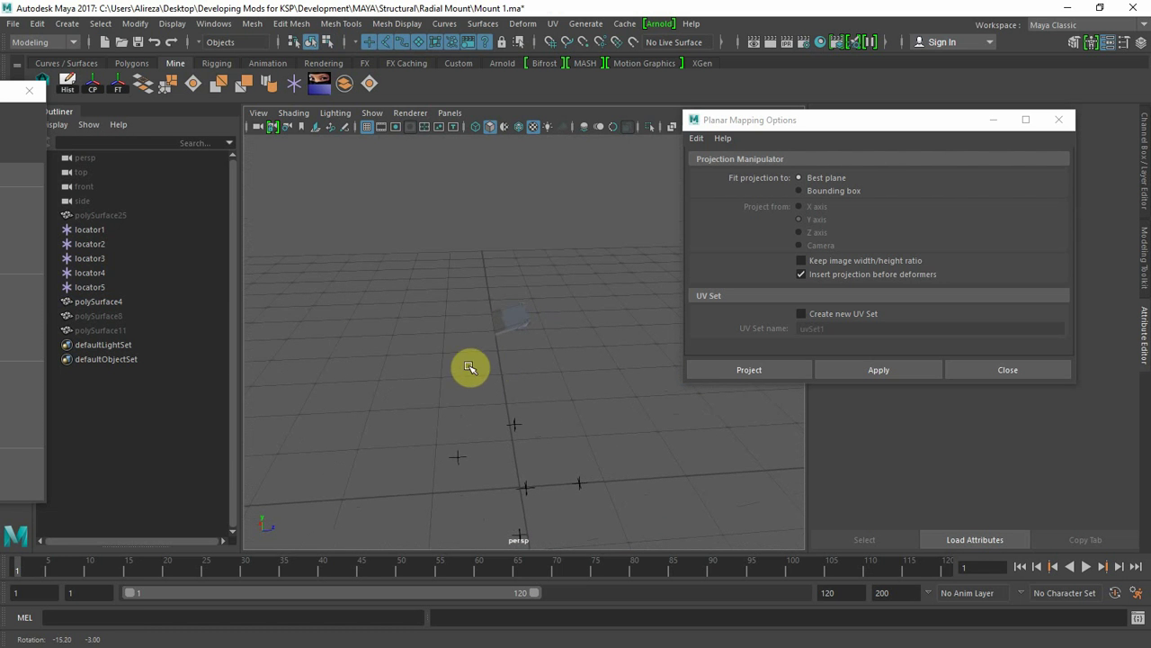
- Unhide polySurface25, polySurface8 and polySurface11 together by setting their Visibility to 1
click(103, 215)
ctrl+click(113, 315)
ctrl+click(131, 330)
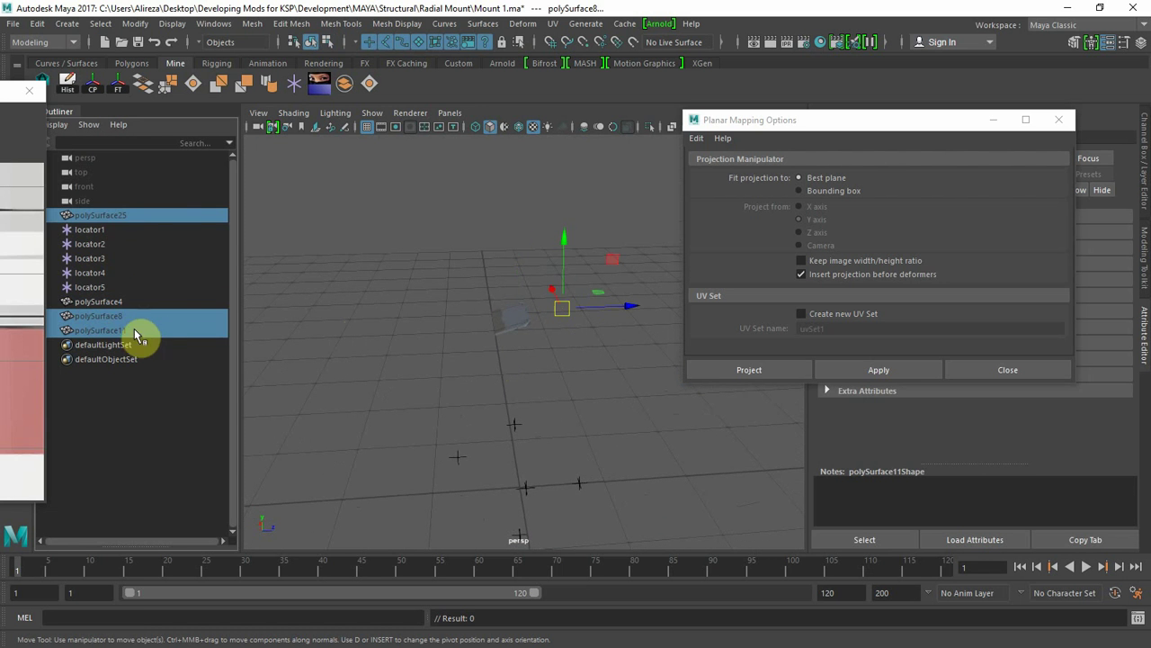
drag(911, 133, 132, 486)
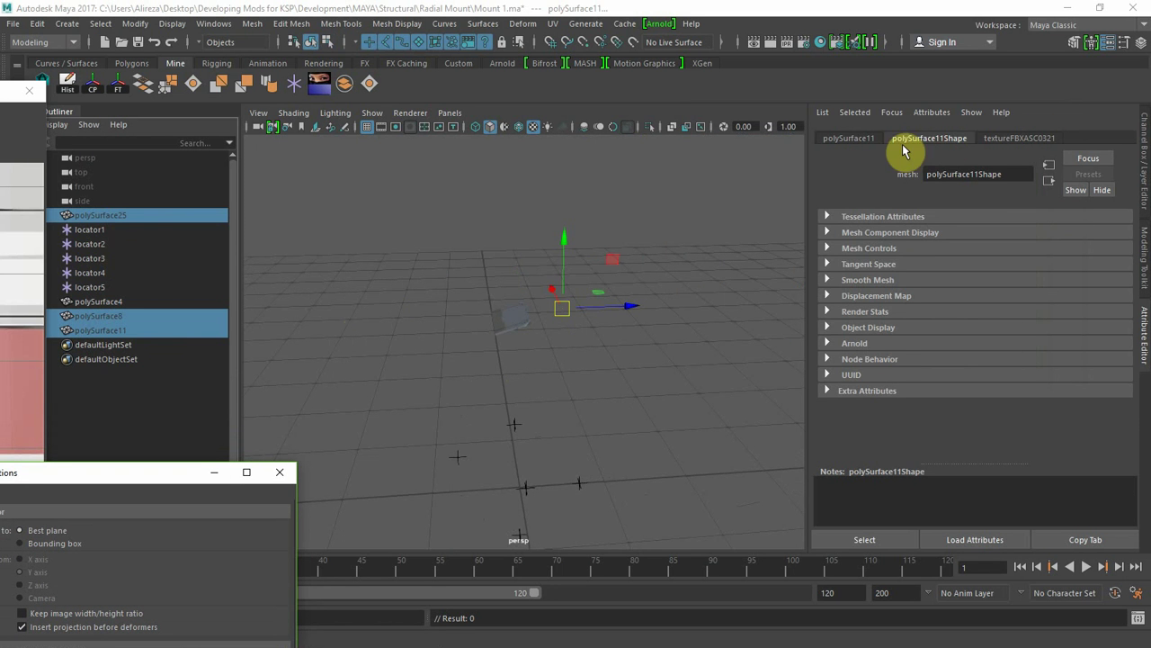
click(849, 138)
click(1143, 152)
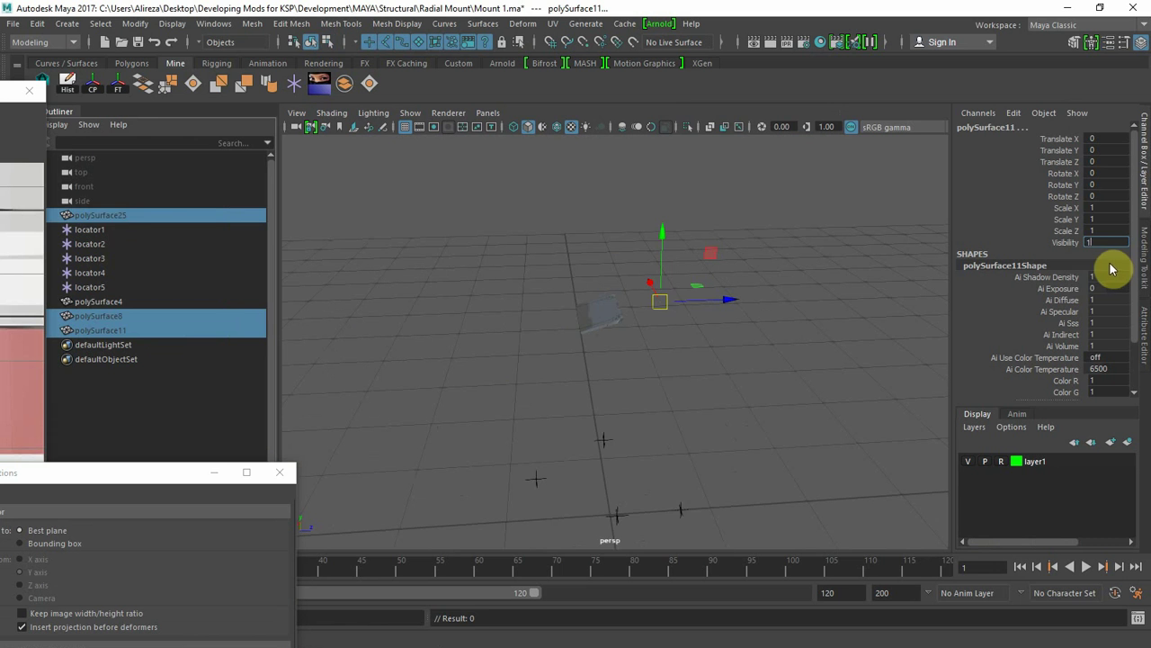
key(Return)
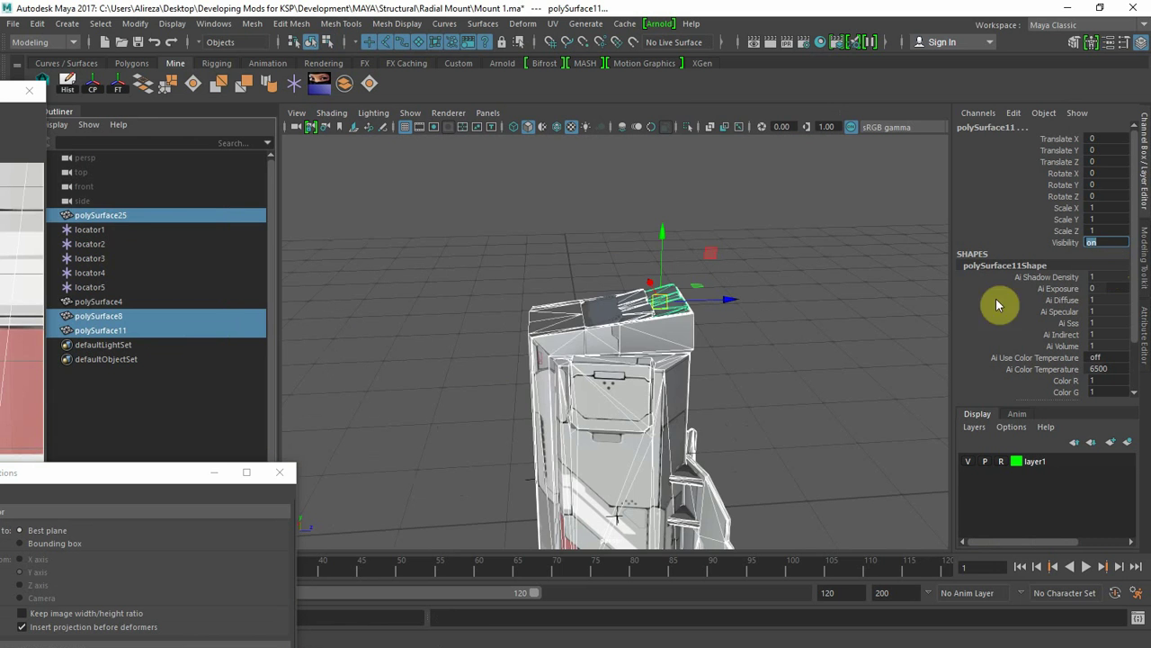
- Examine how polySurface4 sits among the other plates on the assembled radial mount
click(110, 302)
key(e)
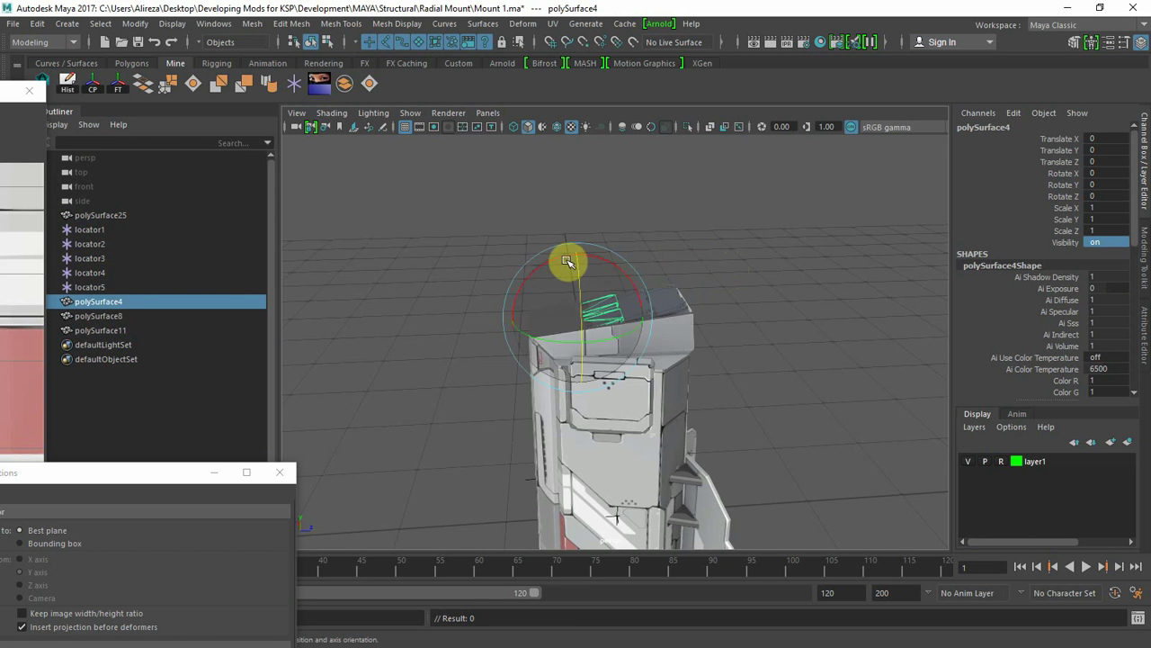
drag(561, 262, 504, 280)
click(846, 286)
scroll(774, 311, down, 3)
scroll(774, 312, down, 4)
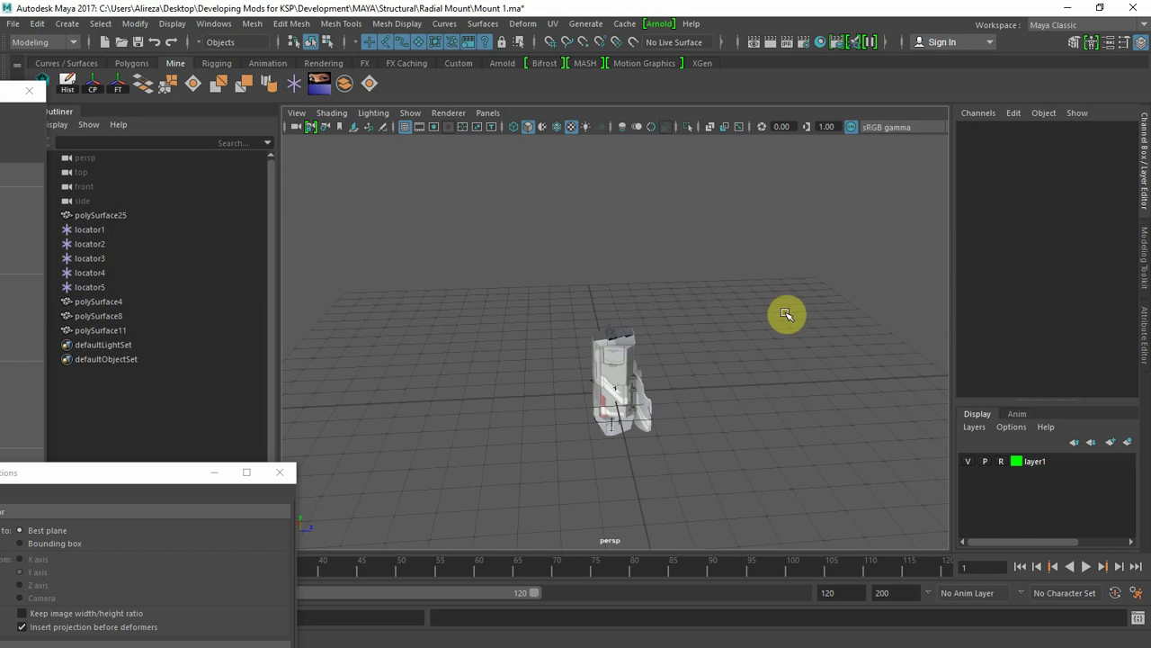
alt+drag(795, 332, 735, 383)
scroll(645, 325, up, 8)
scroll(648, 322, down, 6)
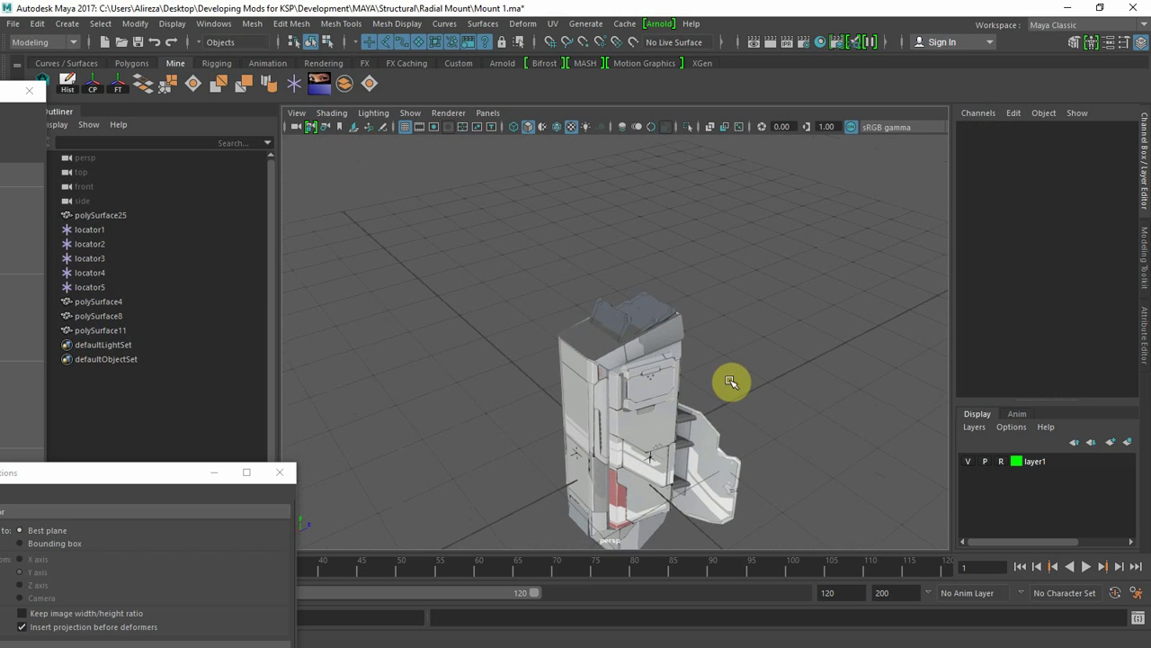
- Duplicate polySurface4, the textured plate at the low end of the sloped top, and ready the copy for moving
click(72, 300)
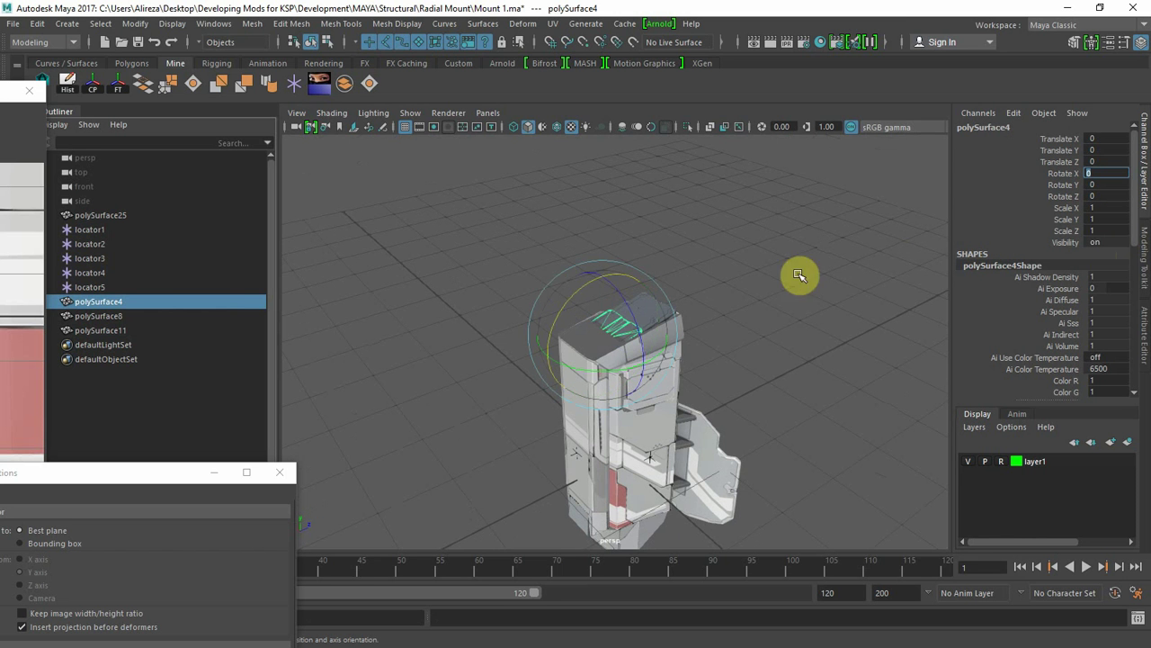
click(108, 315)
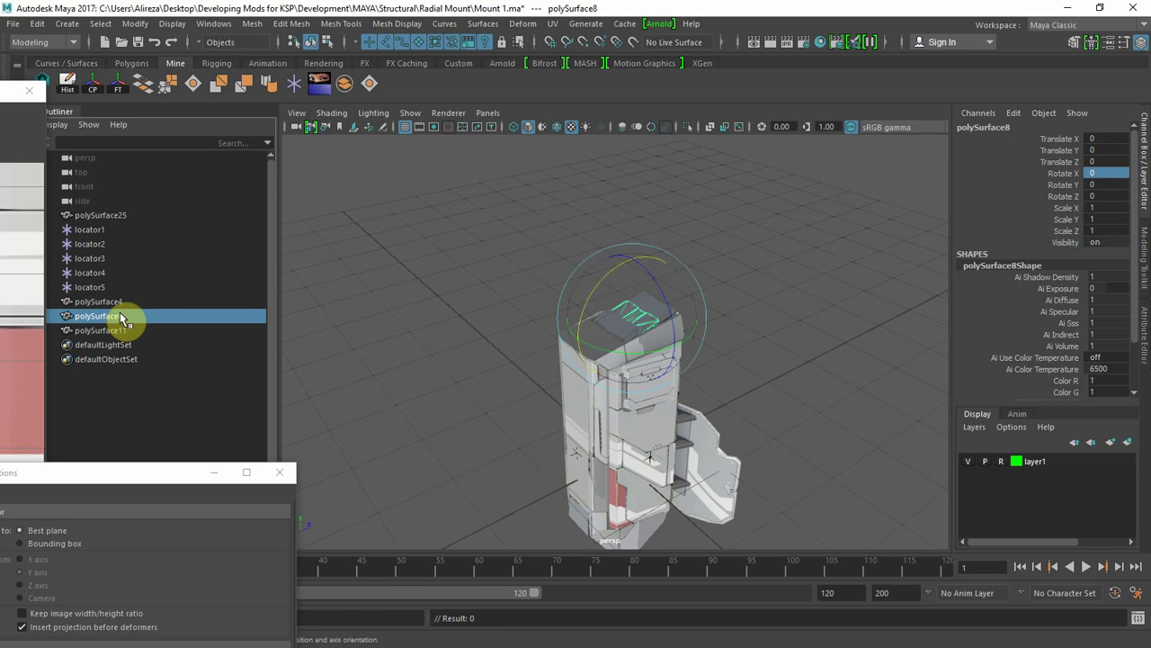
click(119, 302)
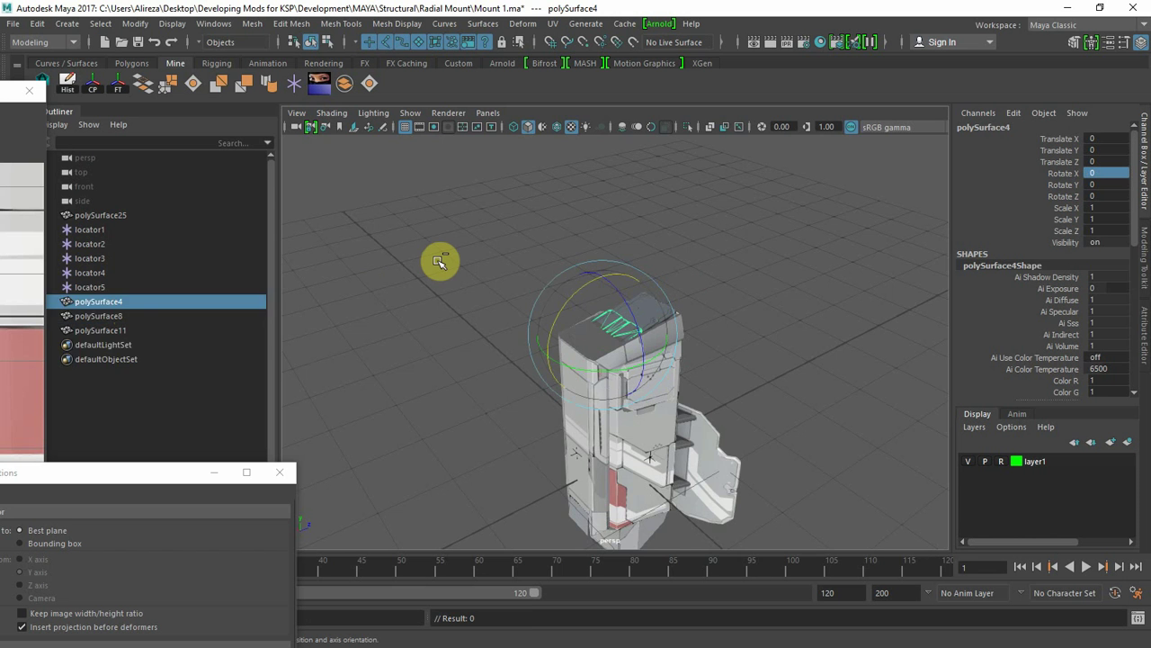
key(ctrl+d)
alt+right_drag(478, 283, 819, 282)
alt+drag(820, 283, 715, 302)
key(w)
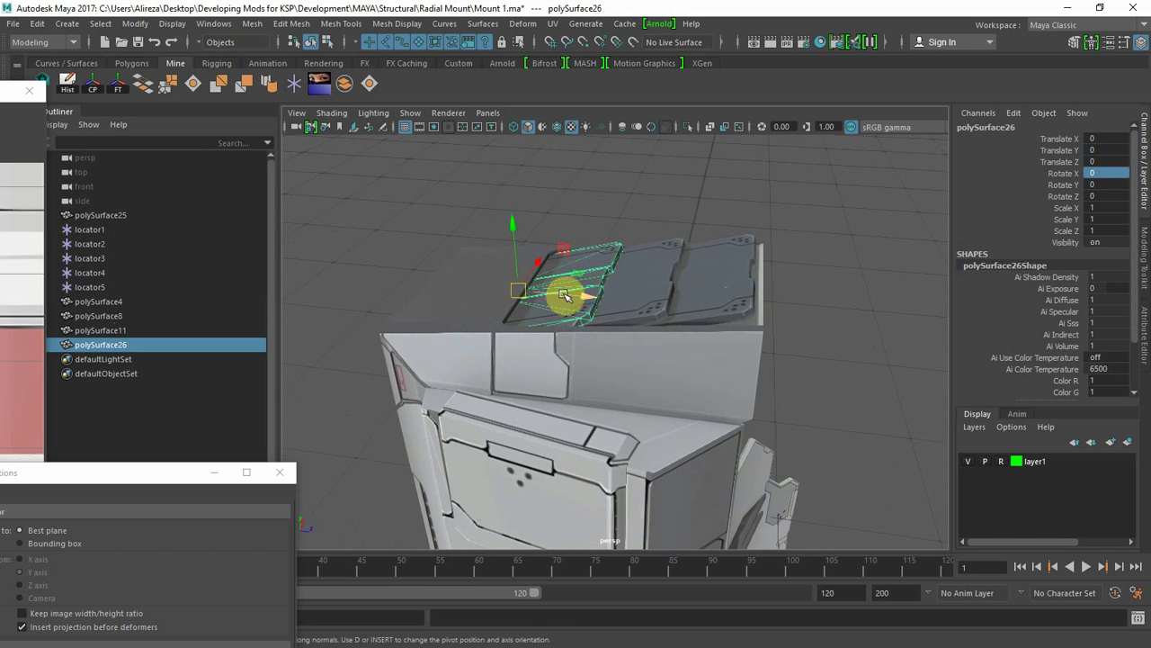
- Undo a trial Z move of the duplicated plate and close the UV editing window
drag(585, 297, 612, 300)
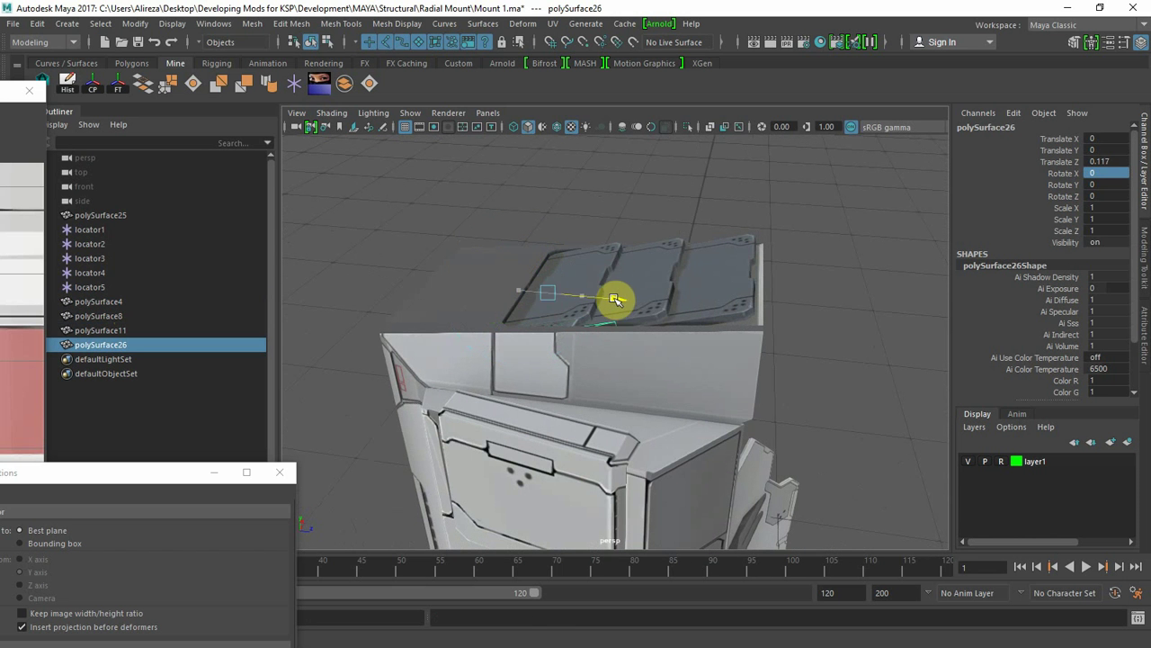
key(ctrl+z)
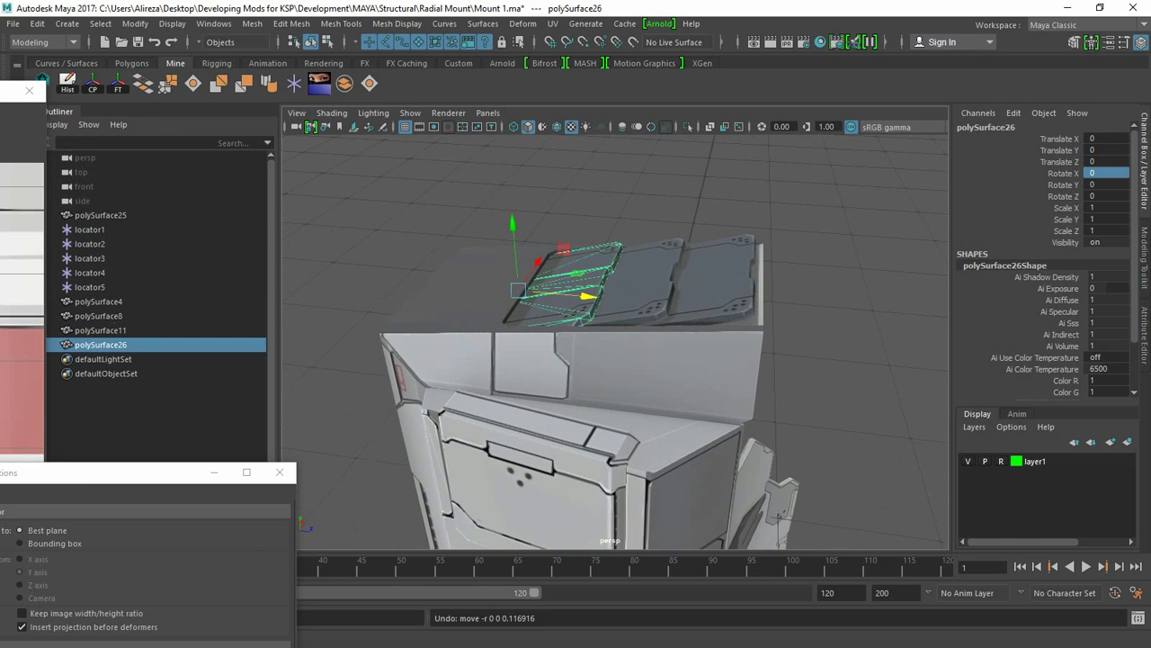
click(28, 90)
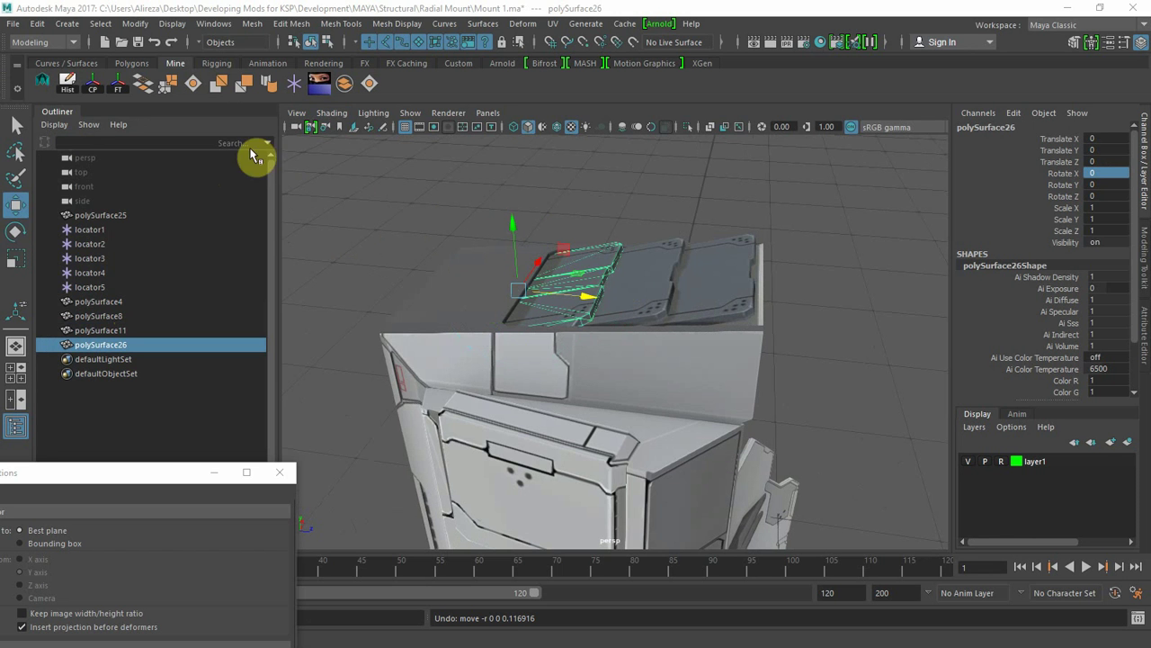
- Try Object as the Move tool's axis orientation and set it back to World
double_click(16, 205)
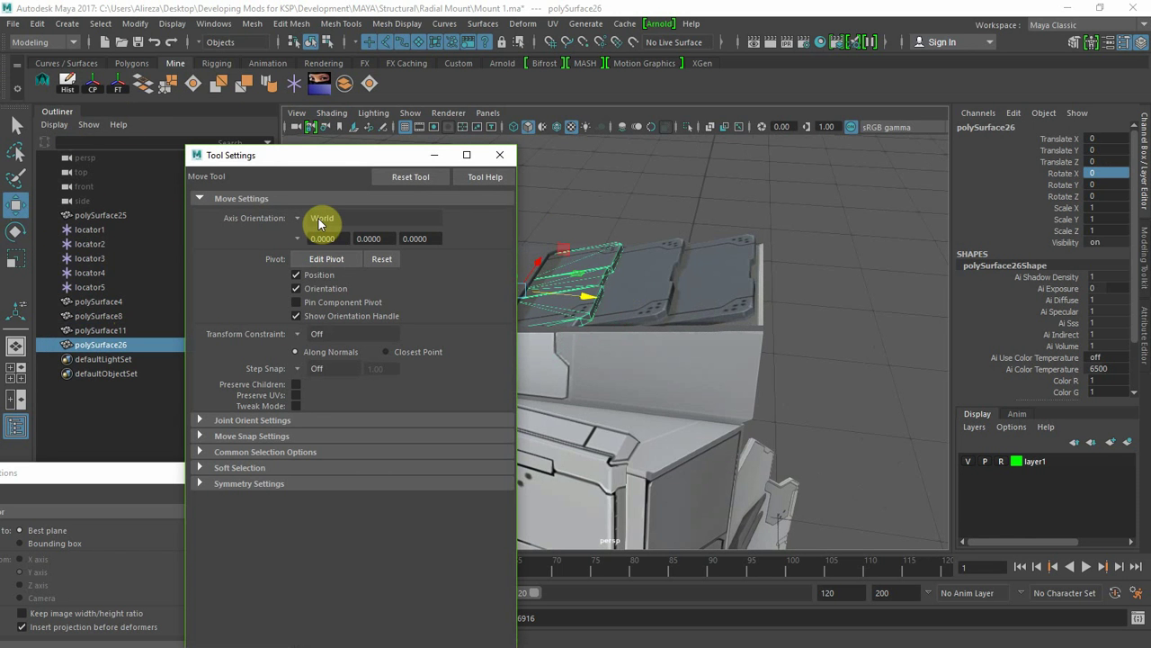
click(302, 217)
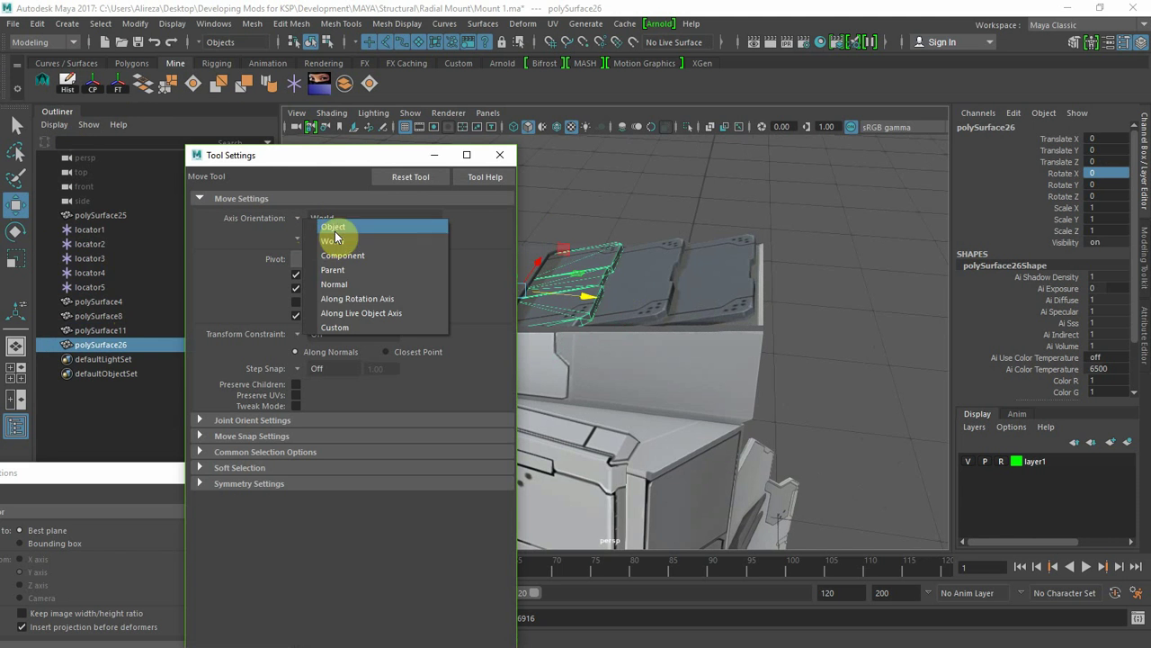
click(328, 237)
drag(310, 157, 177, 128)
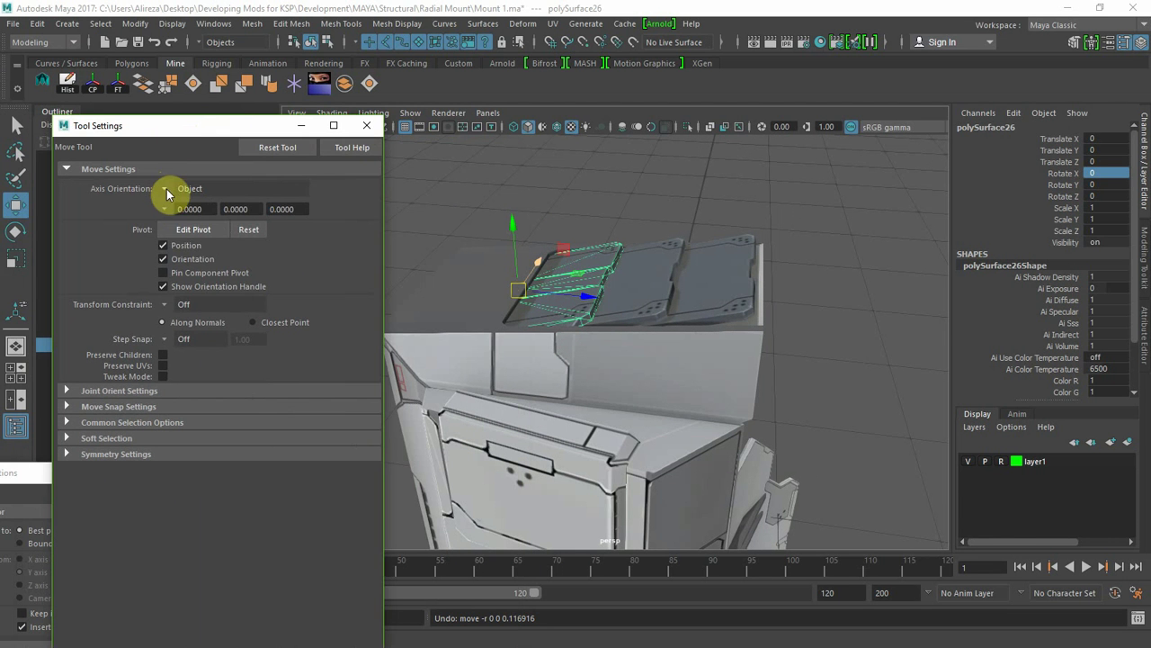
click(166, 191)
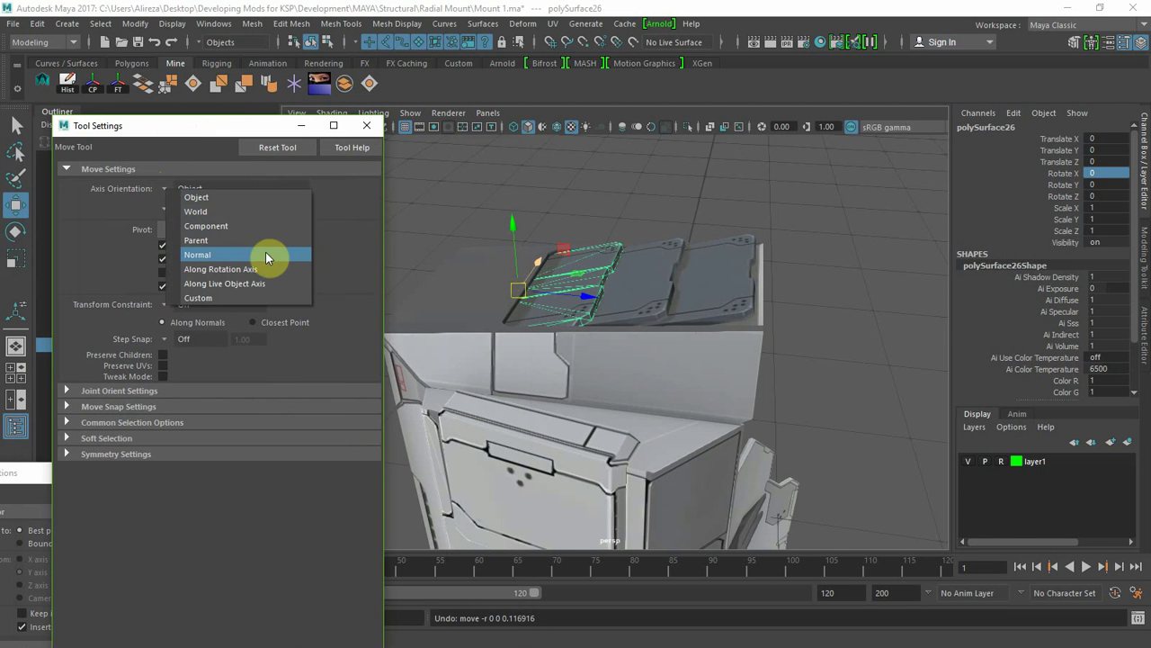
click(250, 198)
click(165, 191)
click(189, 209)
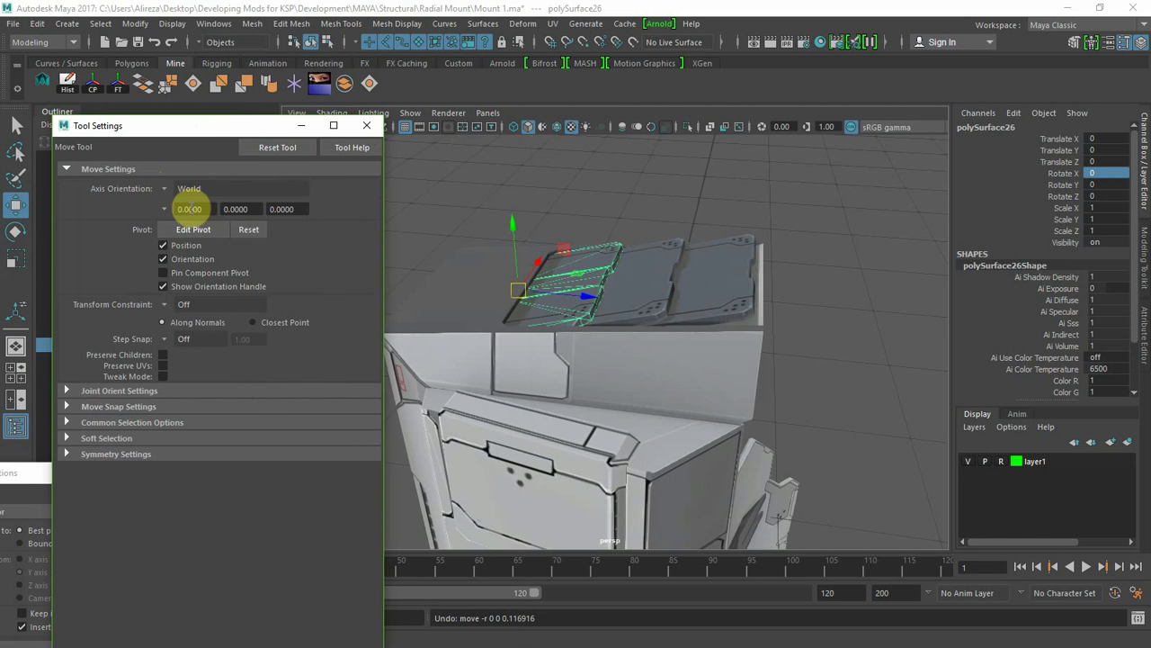
- Move the duplicated plate onto the middle plate, at about Translate Y 0.043 and Translate Z 0.253, and clear the tool settings away
alt+drag(496, 270, 506, 234)
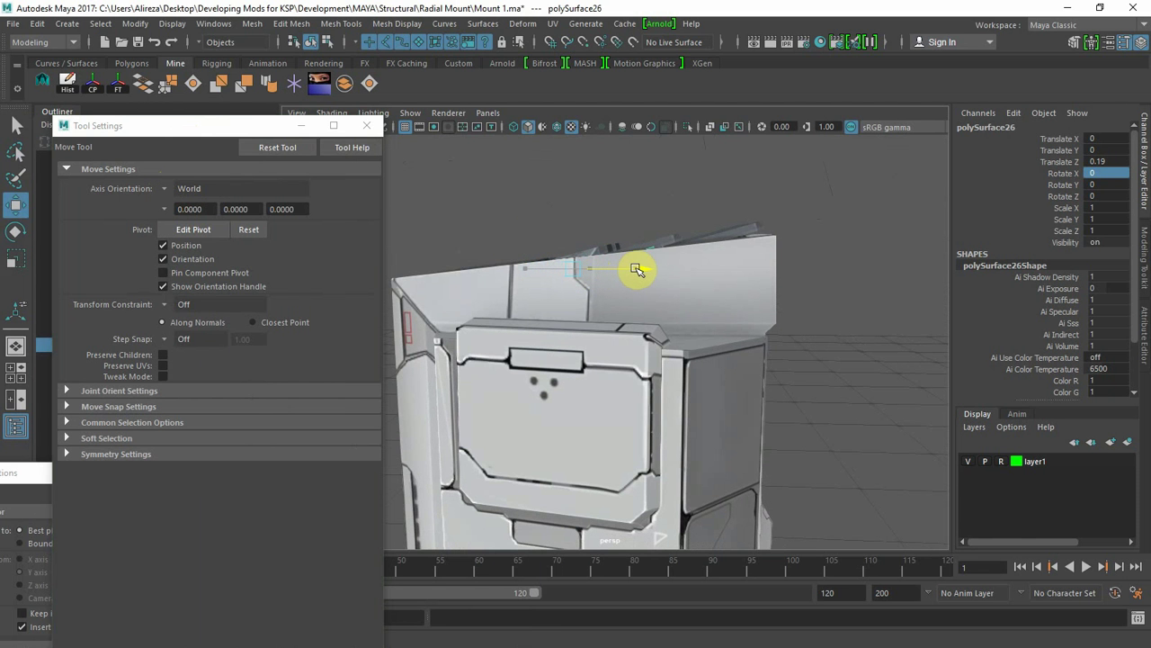
drag(645, 268, 617, 250)
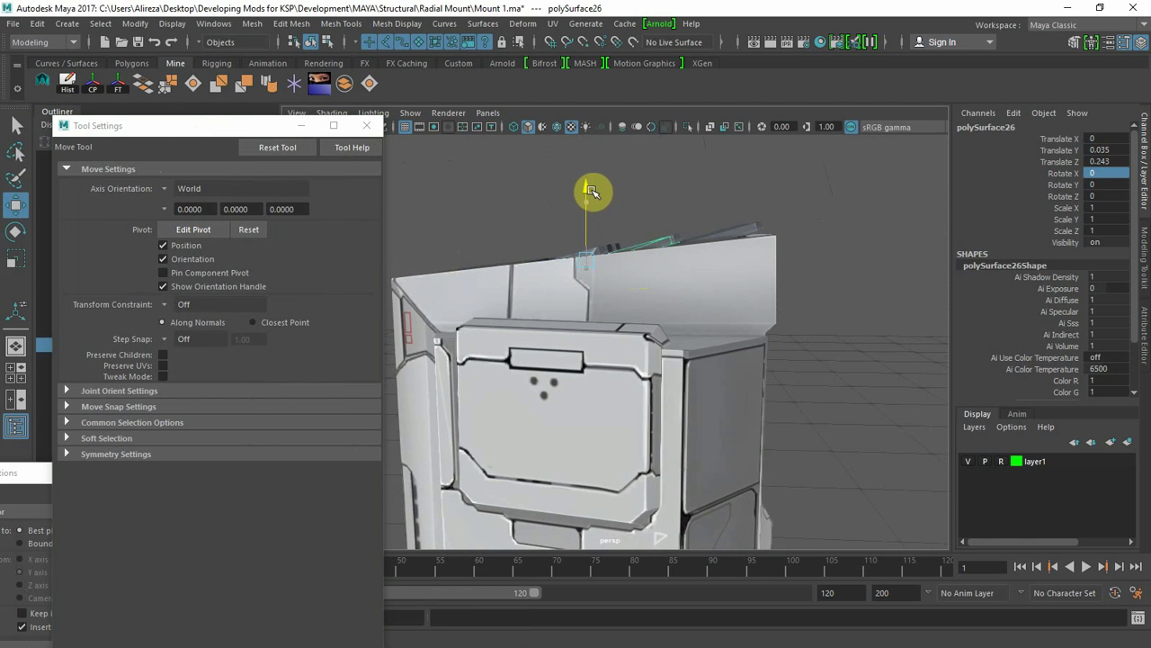
alt+drag(592, 191, 644, 318)
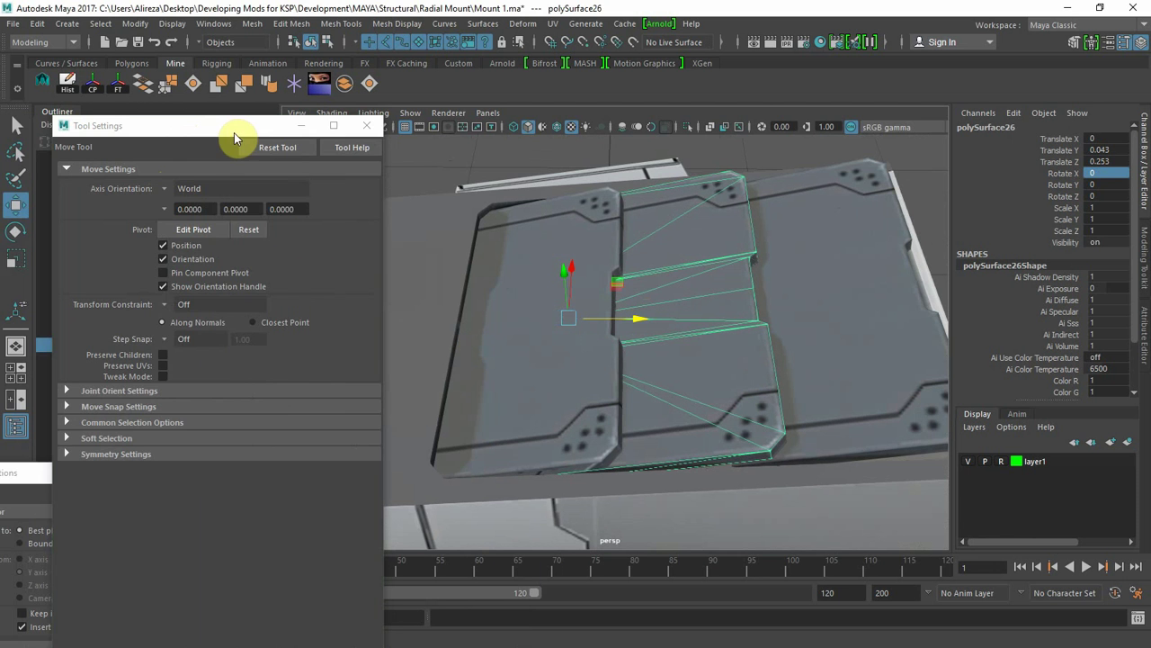
drag(234, 131, 0, 131)
- Delete polySurface8, the original middle plate underneath the duplicate
click(102, 332)
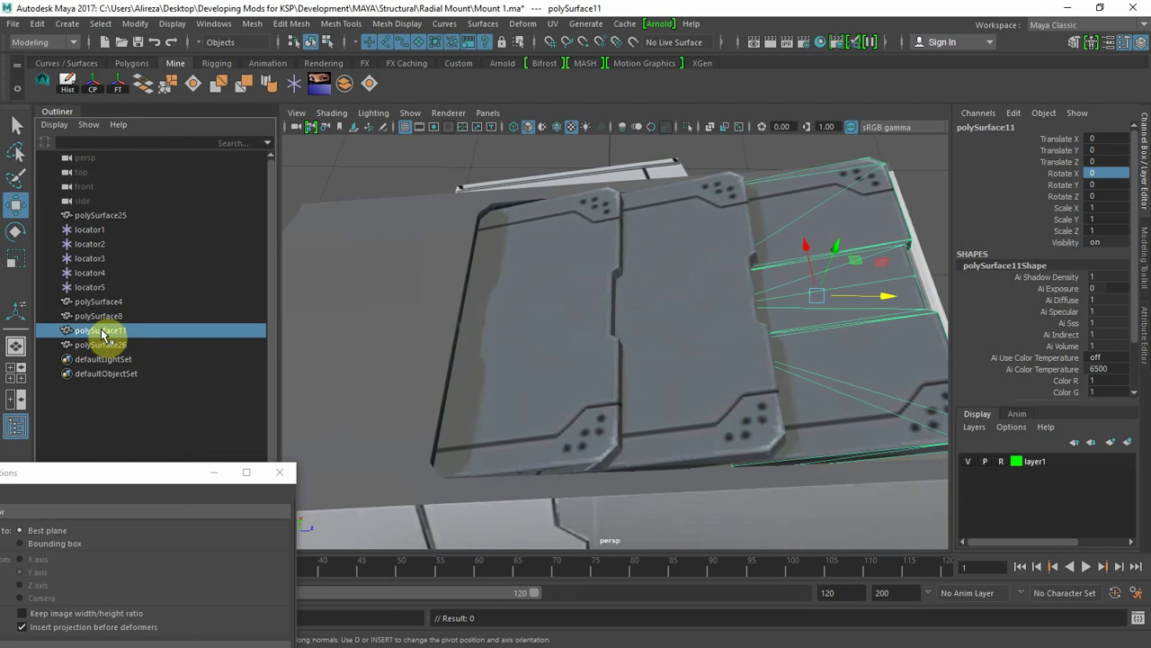
click(103, 318)
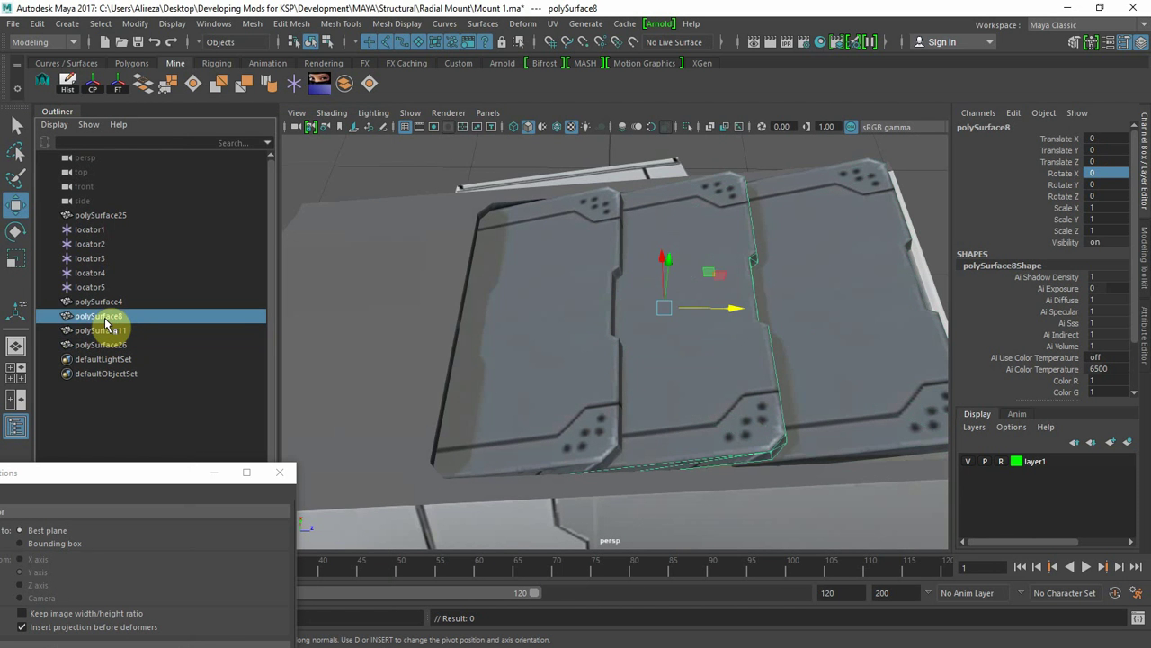
key(Delete)
- Try to rotate polySurface26, the replacement middle plate, and undo the rotation
click(113, 331)
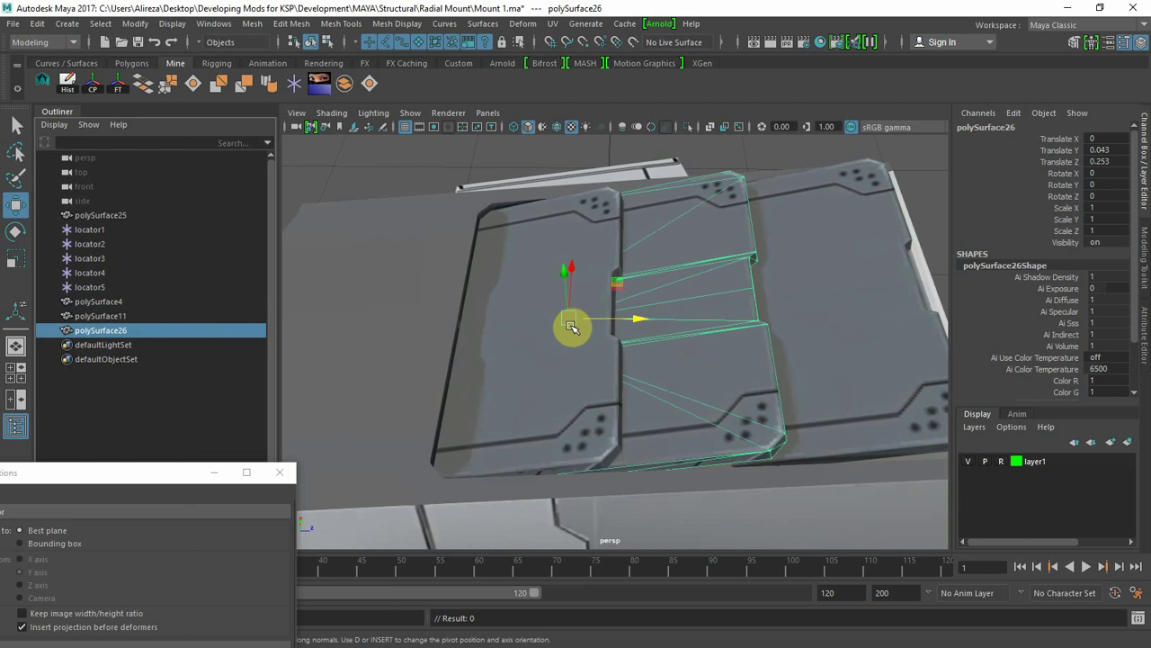
key(e)
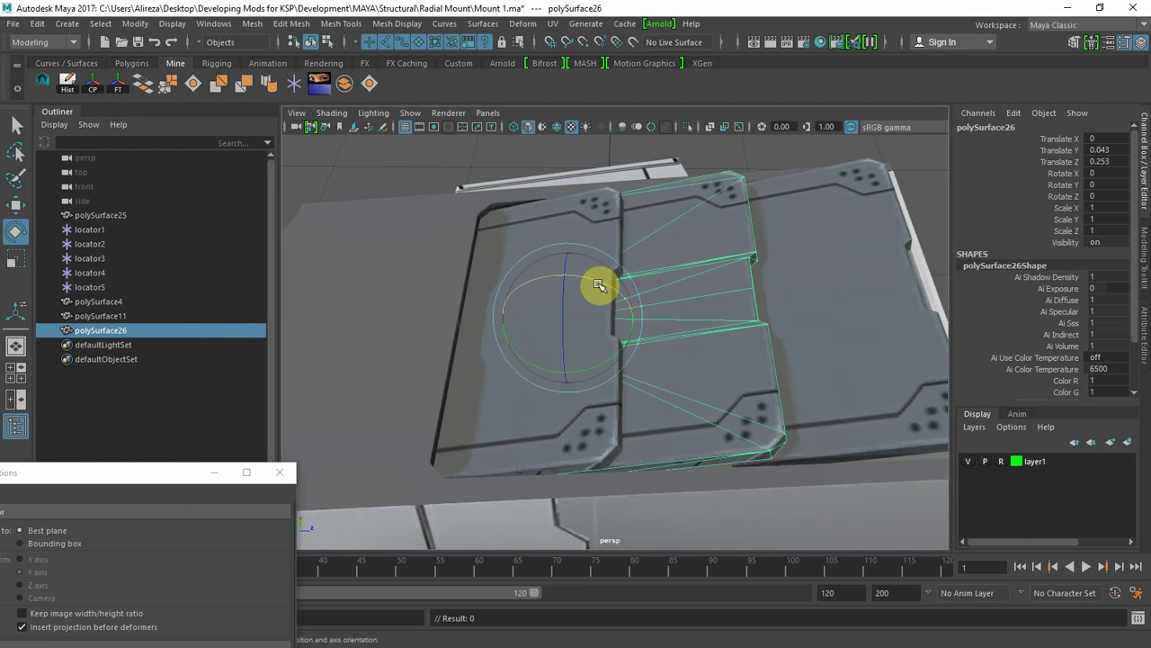
drag(597, 288, 684, 319)
key(ctrl+z)
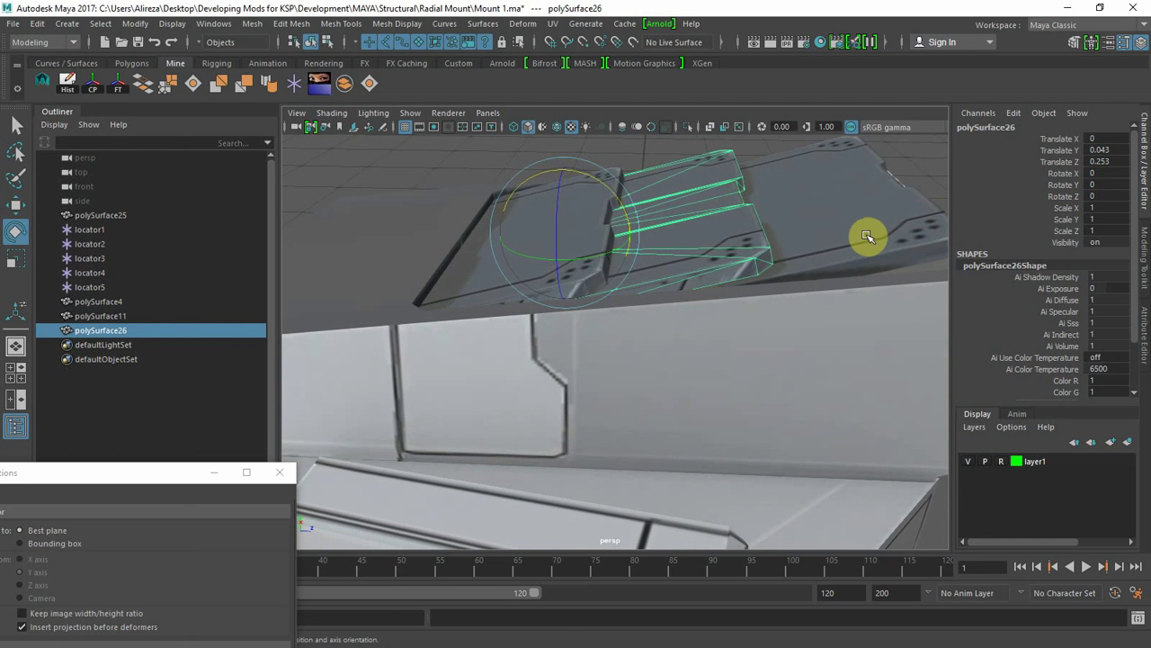
- Duplicate the replacement middle plate and move the copy onto the highest plate, at about Translate Y 0.08 and Translate Z 0.529
key(ctrl+d)
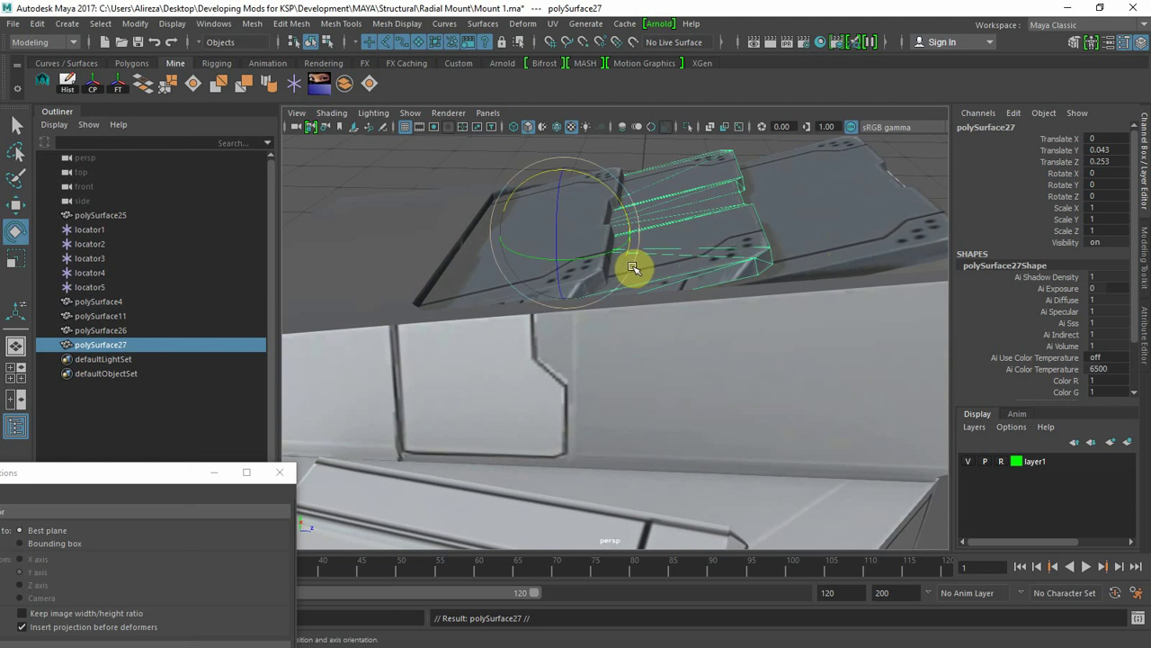
key(w)
drag(636, 239, 767, 239)
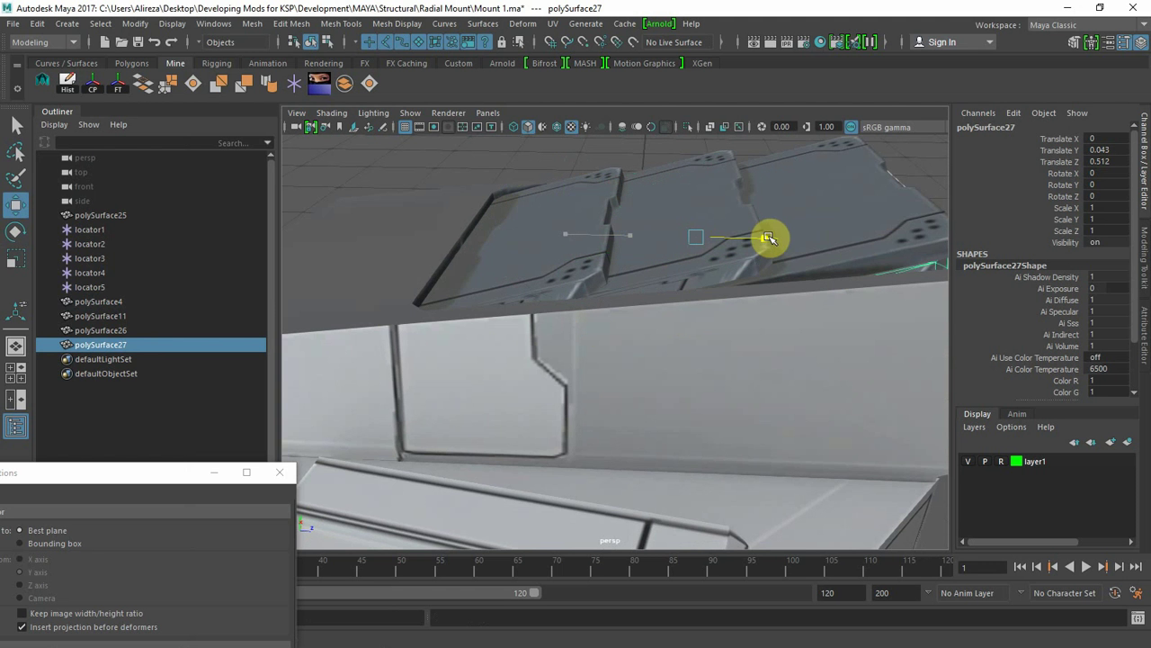
drag(703, 167, 702, 148)
alt+drag(739, 297, 549, 359)
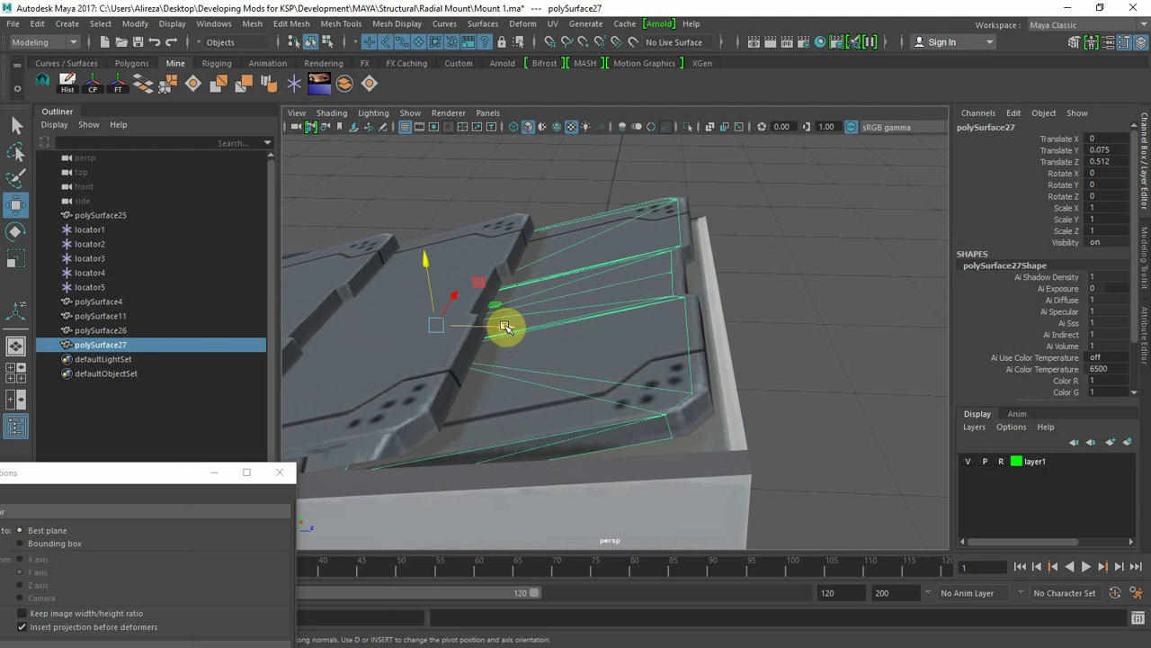
drag(504, 327, 518, 329)
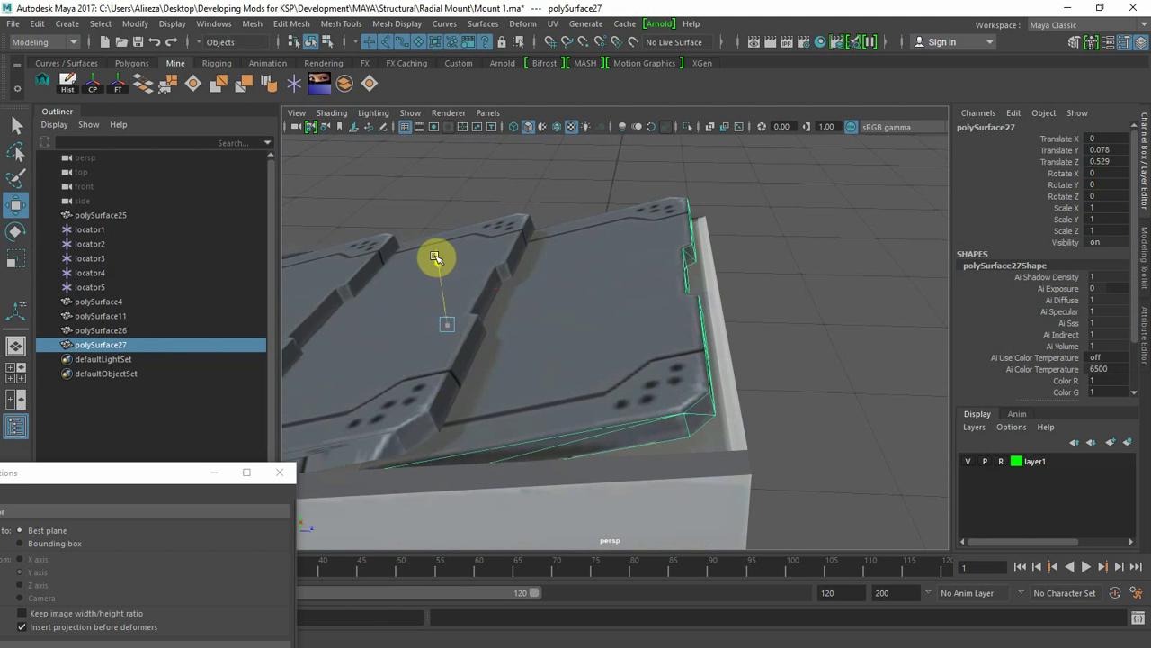
drag(433, 256, 432, 255)
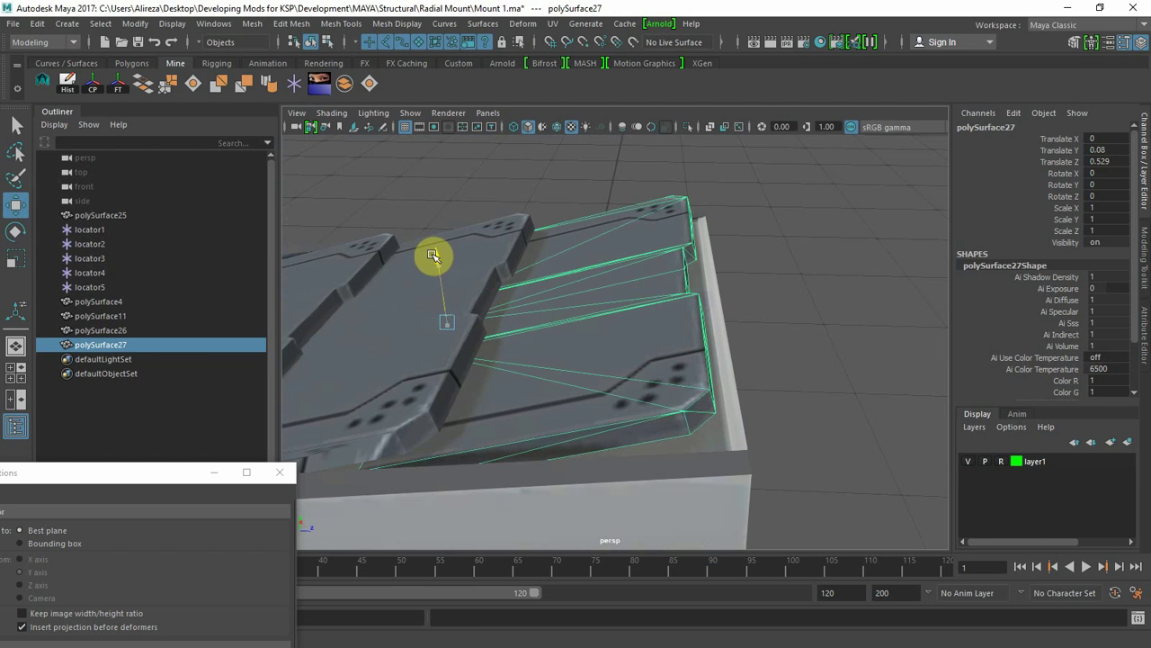
- Delete polySurface11, the original highest plate underneath its duplicate
click(106, 331)
click(101, 316)
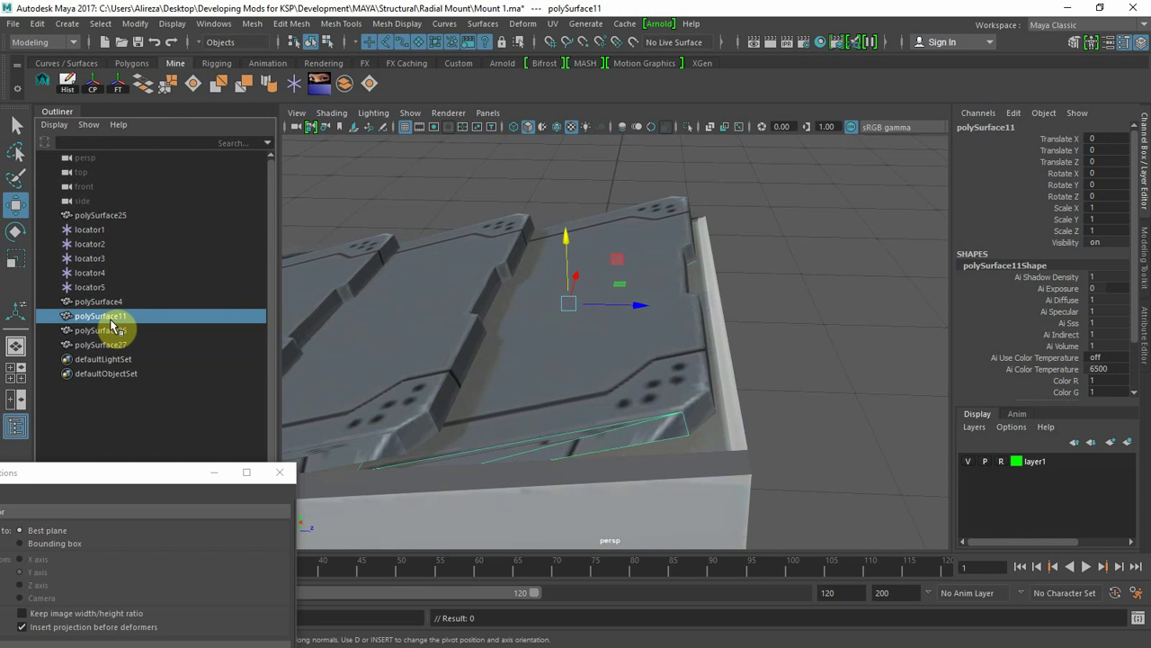
key(Delete)
alt+drag(686, 352, 586, 386)
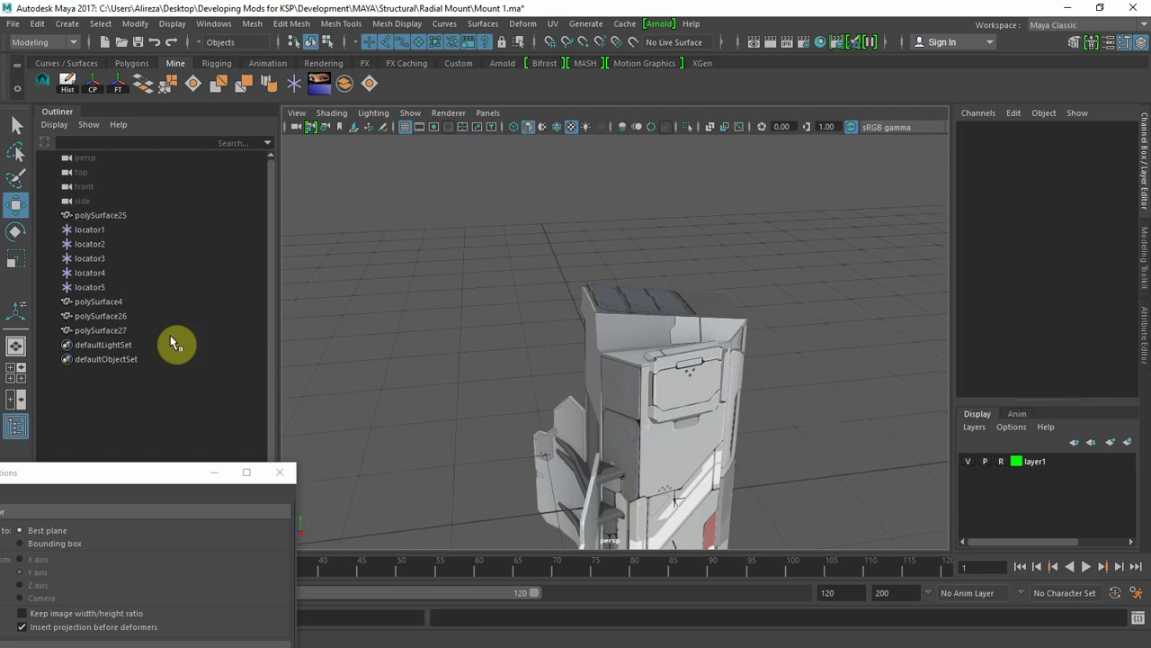
- Select polySurface4, polySurface26 and polySurface27, try rotating them together about X, and close the projection options window
click(135, 330)
ctrl+click(135, 316)
ctrl+click(135, 302)
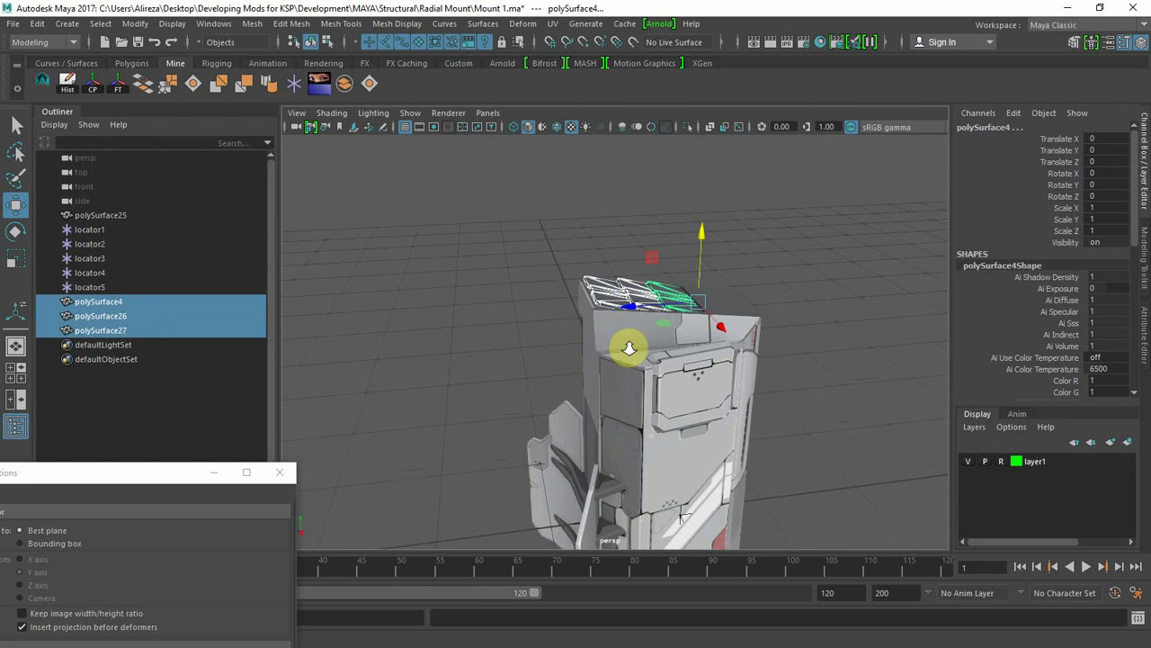
alt+right_drag(629, 348, 656, 349)
alt+middle_drag(614, 360, 588, 378)
key(e)
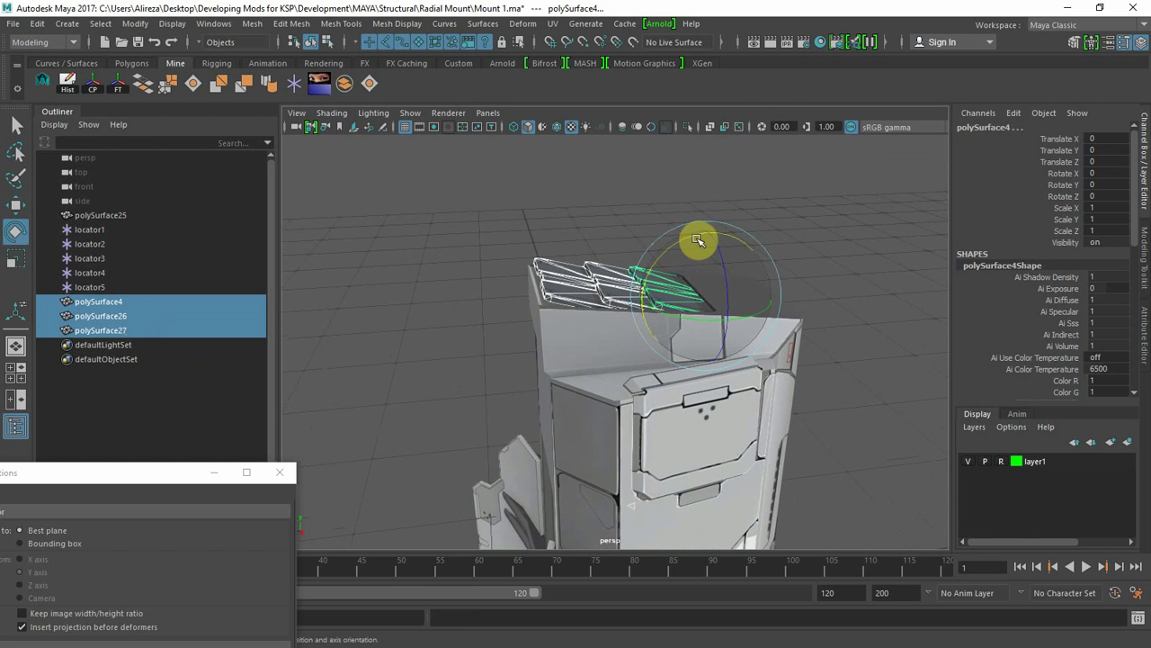
drag(698, 240, 703, 237)
drag(721, 236, 776, 240)
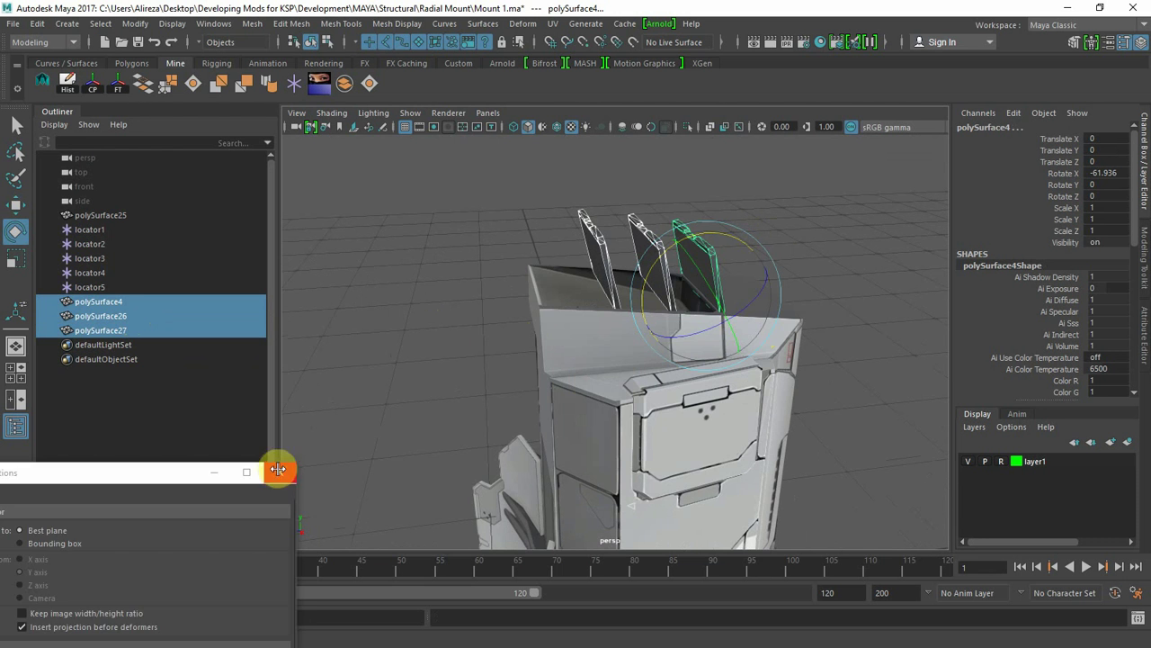
click(278, 471)
- Key Rotate X of the three closed top plates at frame 1
alt+right_drag(743, 378, 604, 442)
alt+drag(603, 442, 362, 446)
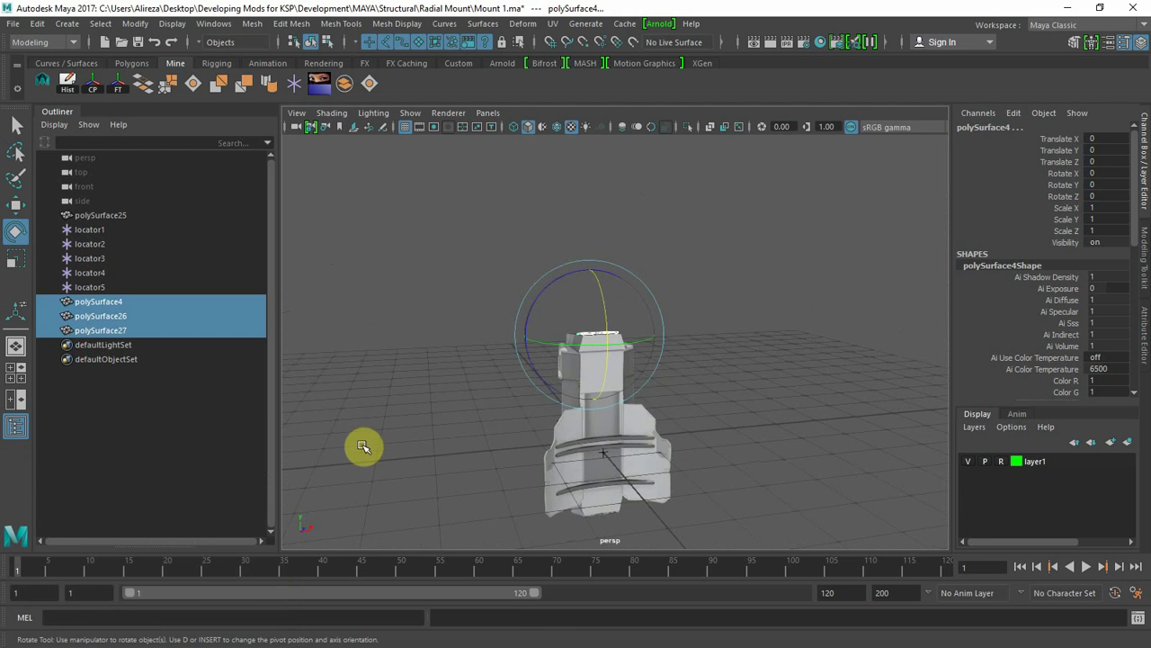
alt+drag(494, 442, 319, 447)
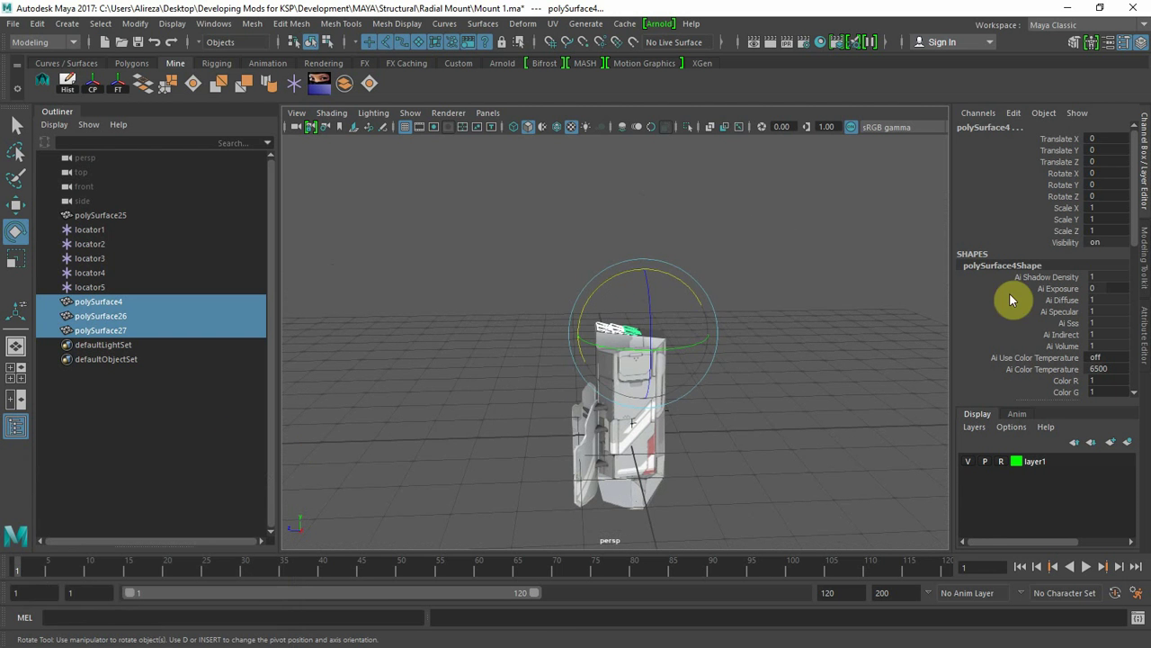
right_click(1068, 177)
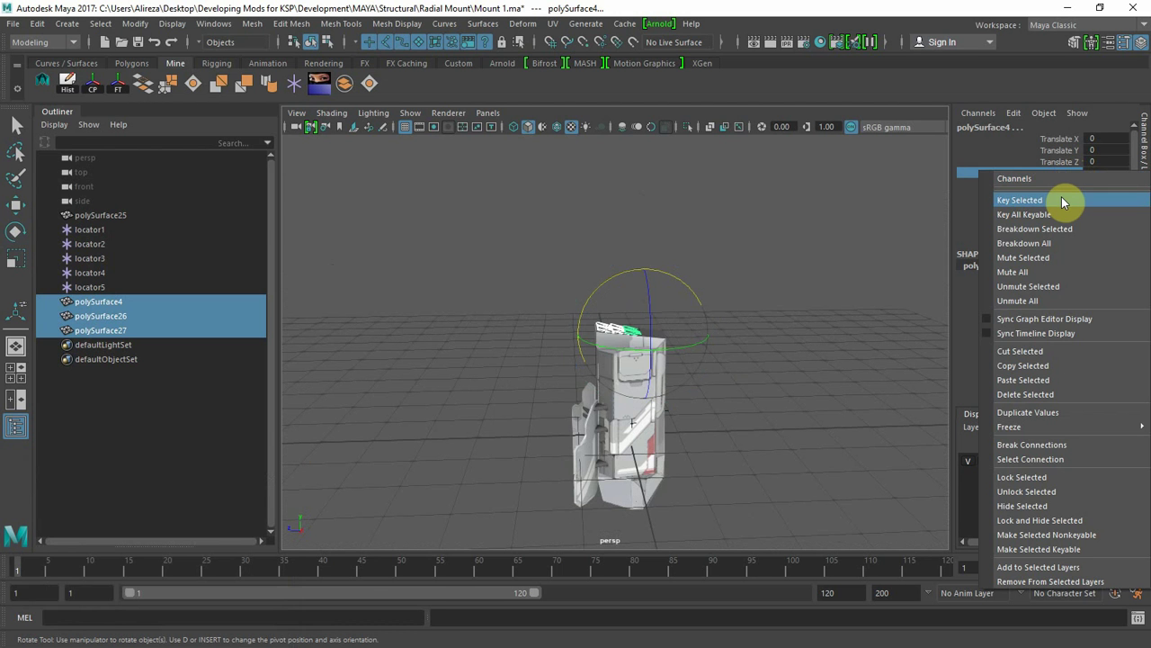
click(1064, 201)
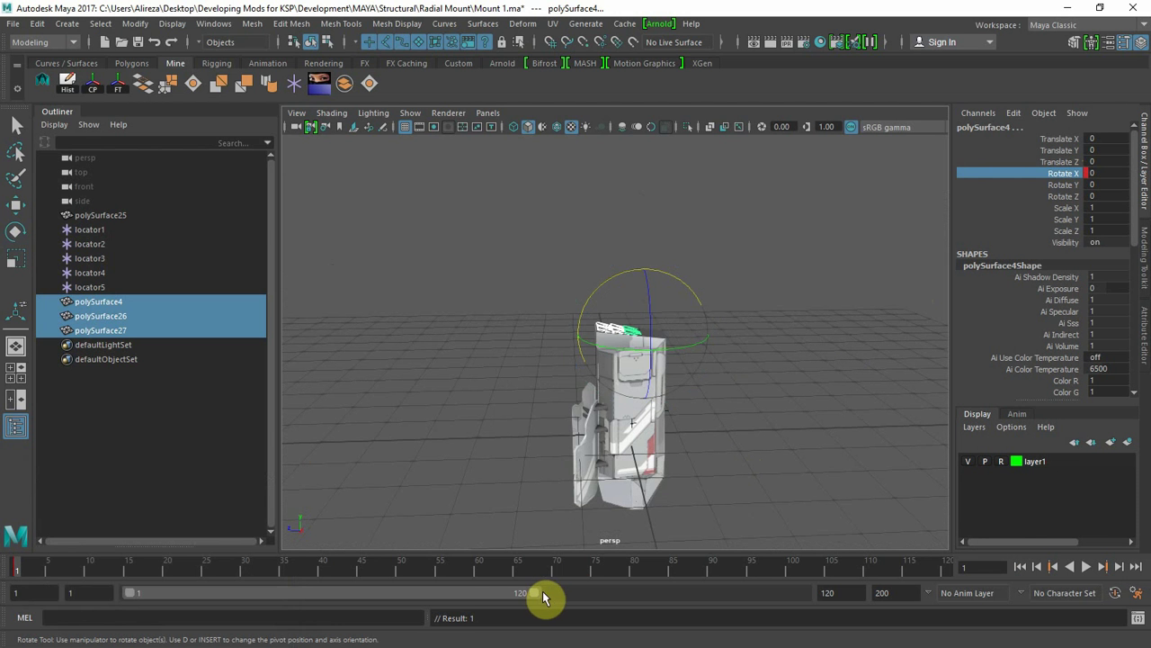
- At frame 60, swing the three top plates open about X to about -48.8 degrees
drag(22, 574, 483, 581)
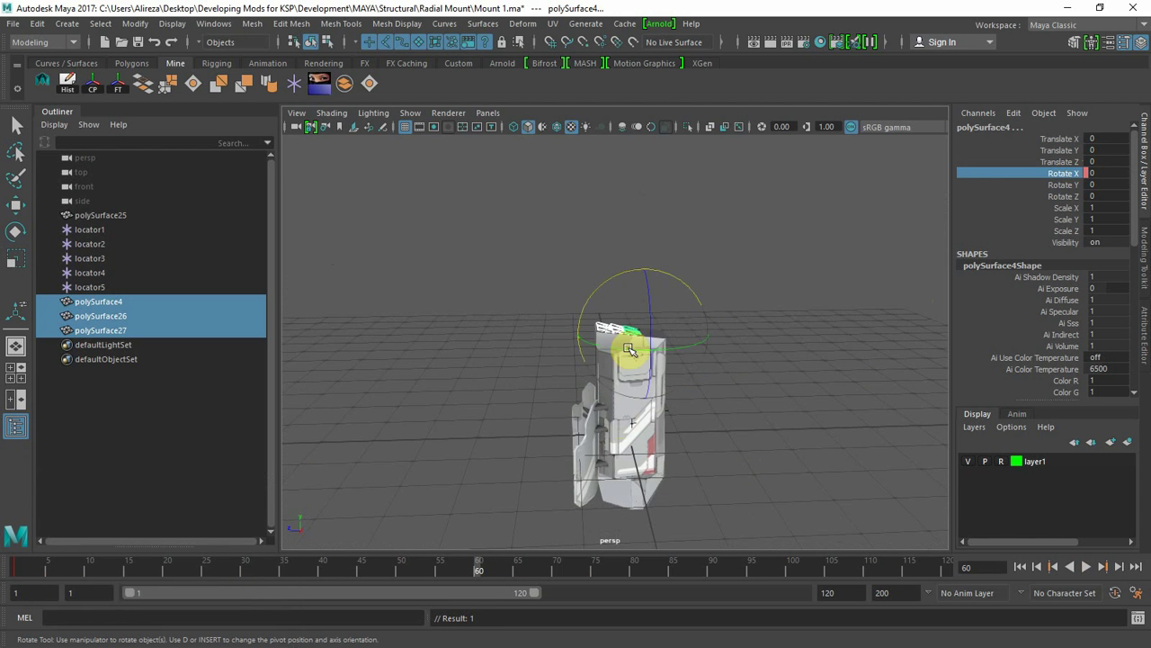
alt+right_drag(519, 324, 944, 386)
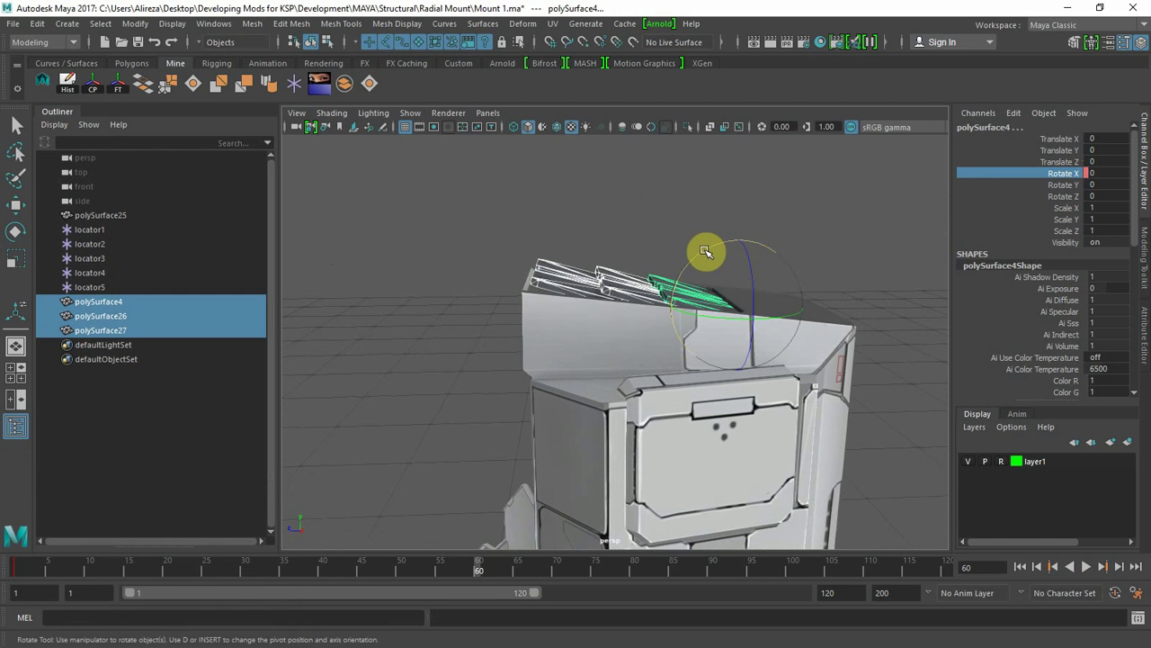
drag(706, 251, 761, 236)
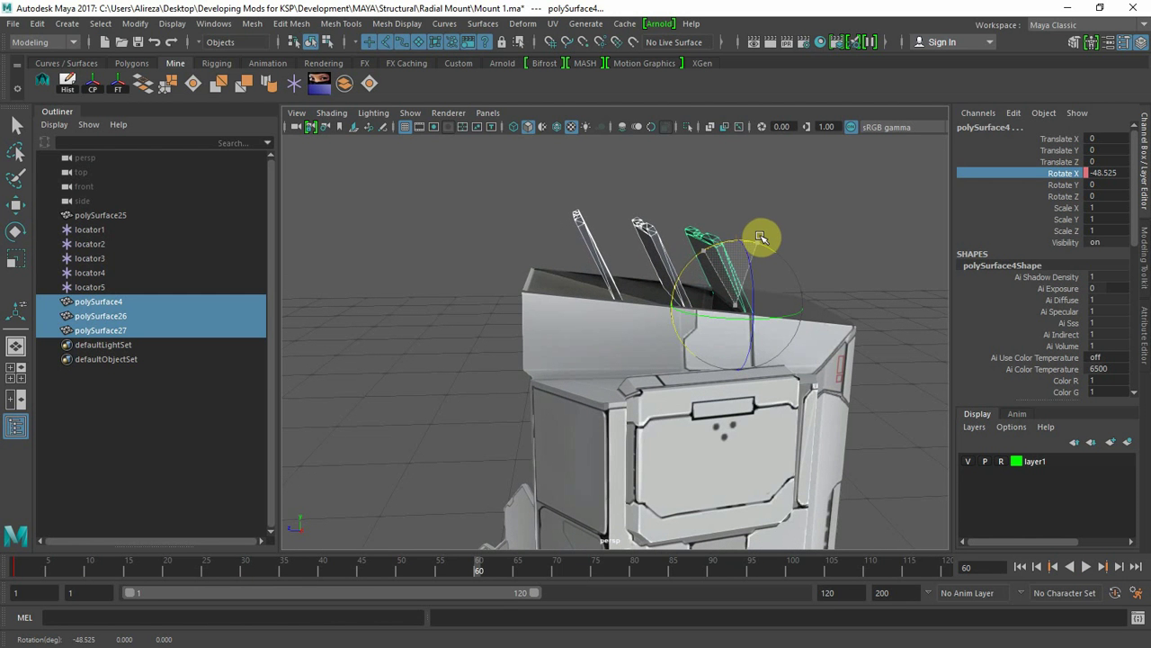
alt+drag(537, 385, 288, 391)
alt+right_drag(738, 386, 610, 371)
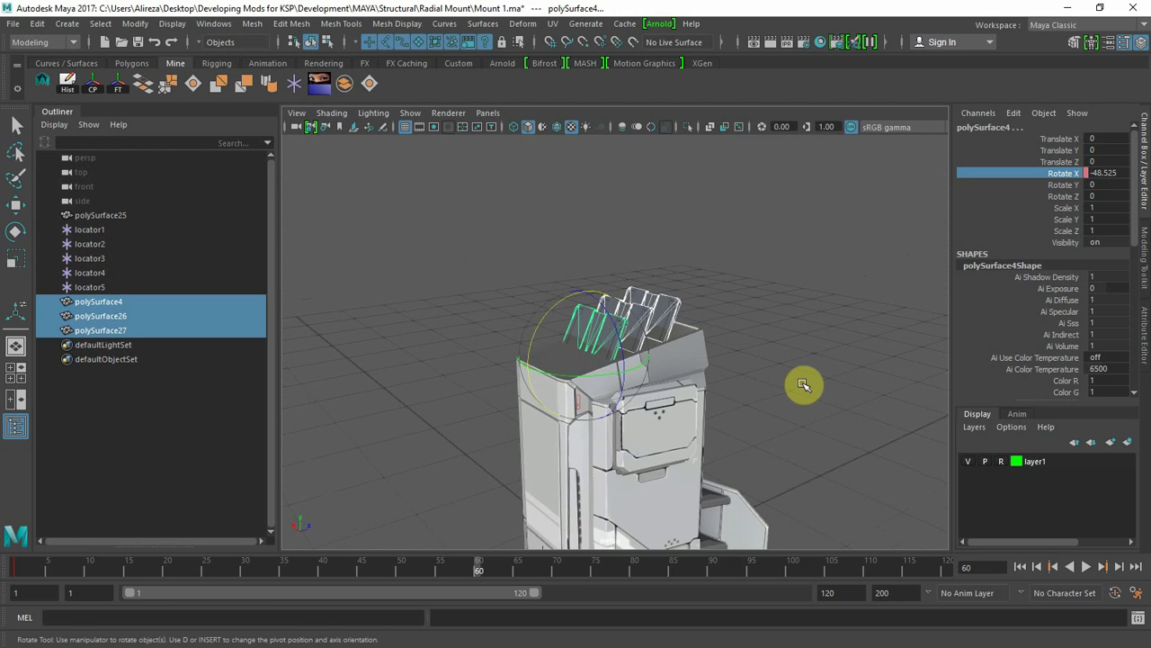
alt+drag(804, 386, 699, 370)
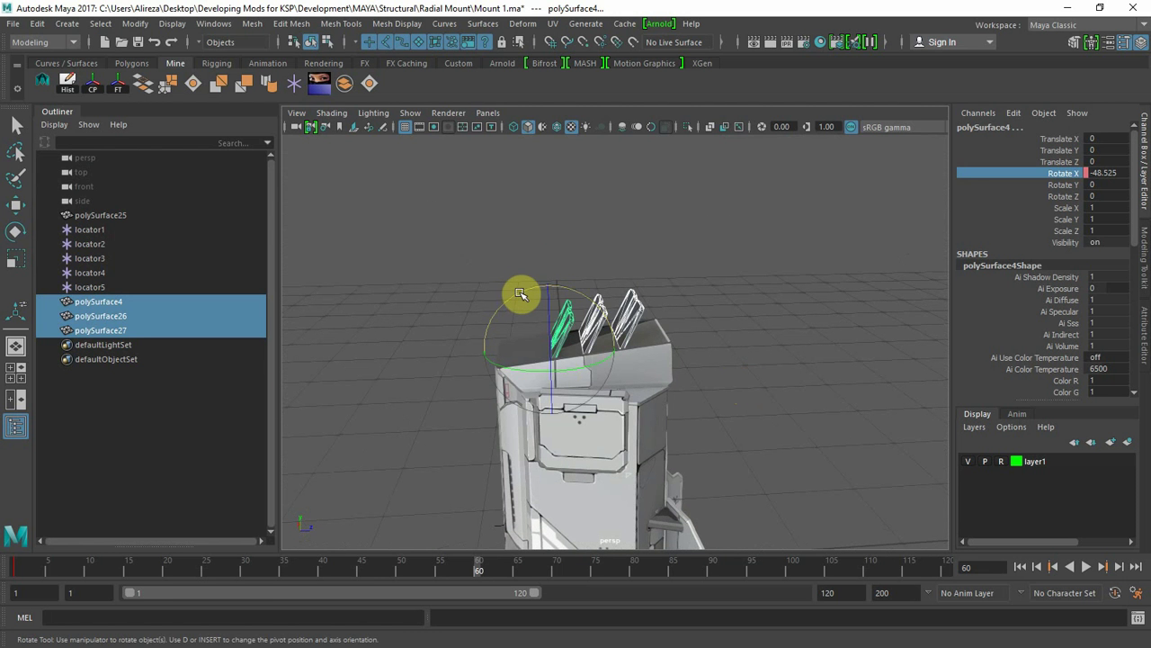
drag(520, 294, 521, 293)
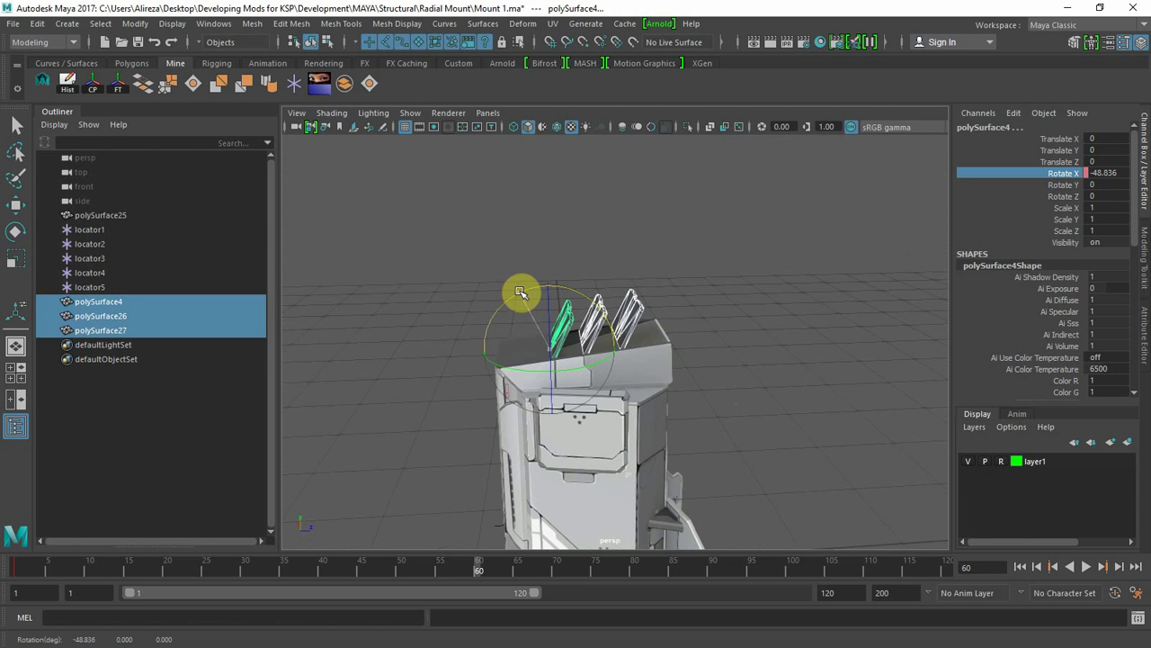
drag(520, 293, 520, 294)
- Set Rotate X of the three plates to -48 and key that channel at frame 60
double_click(1106, 172)
text(-47)
key(Return)
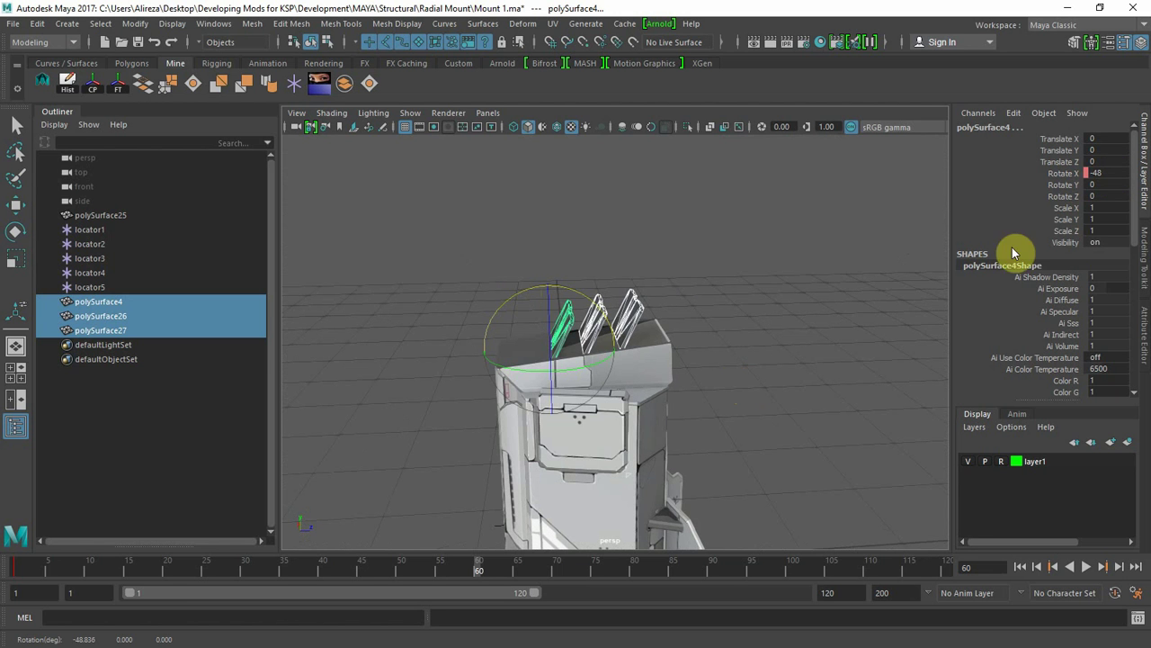
right_click(1062, 175)
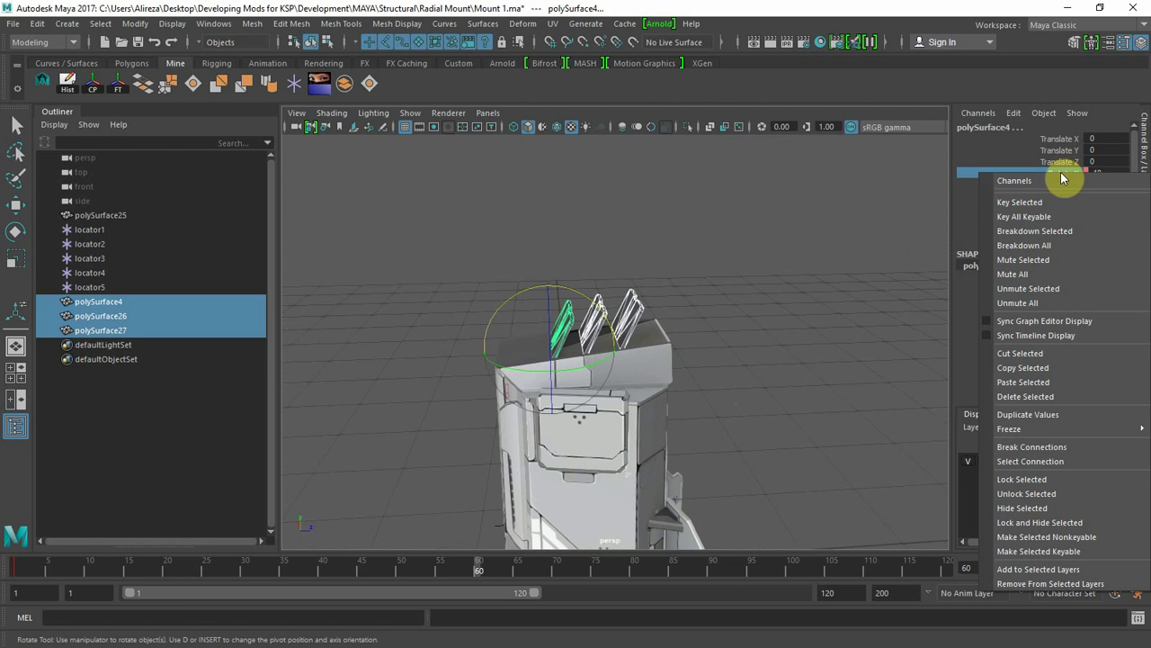
click(1053, 204)
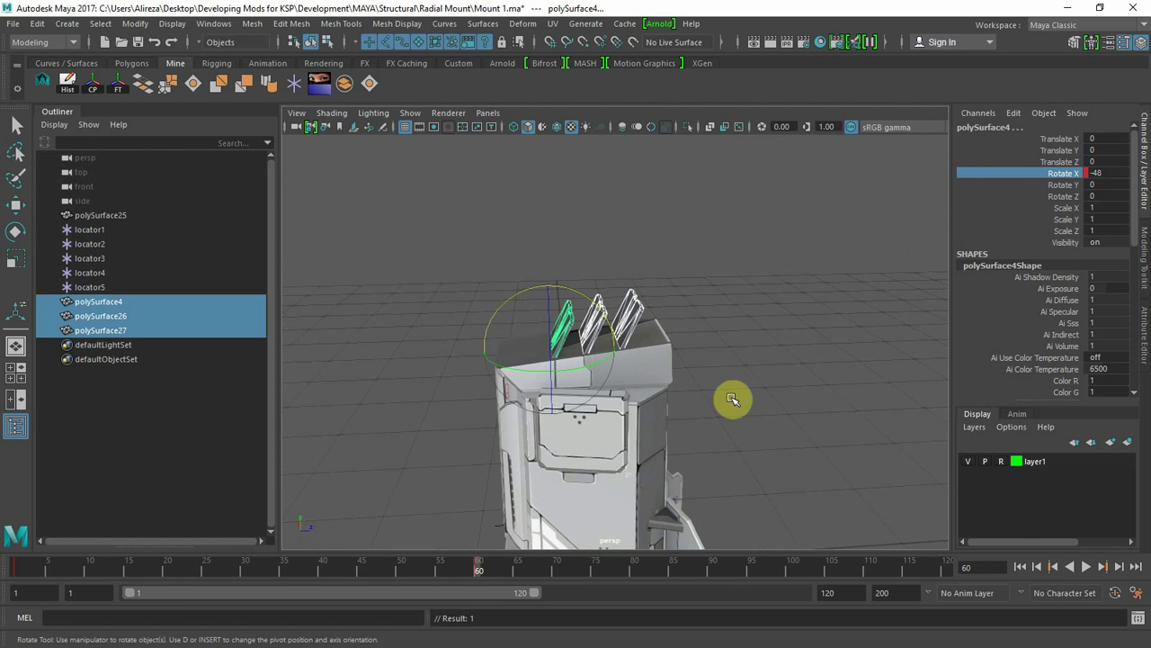
- At frame 120, set Rotate X of the three plates to 0 and key that channel
drag(480, 573, 957, 570)
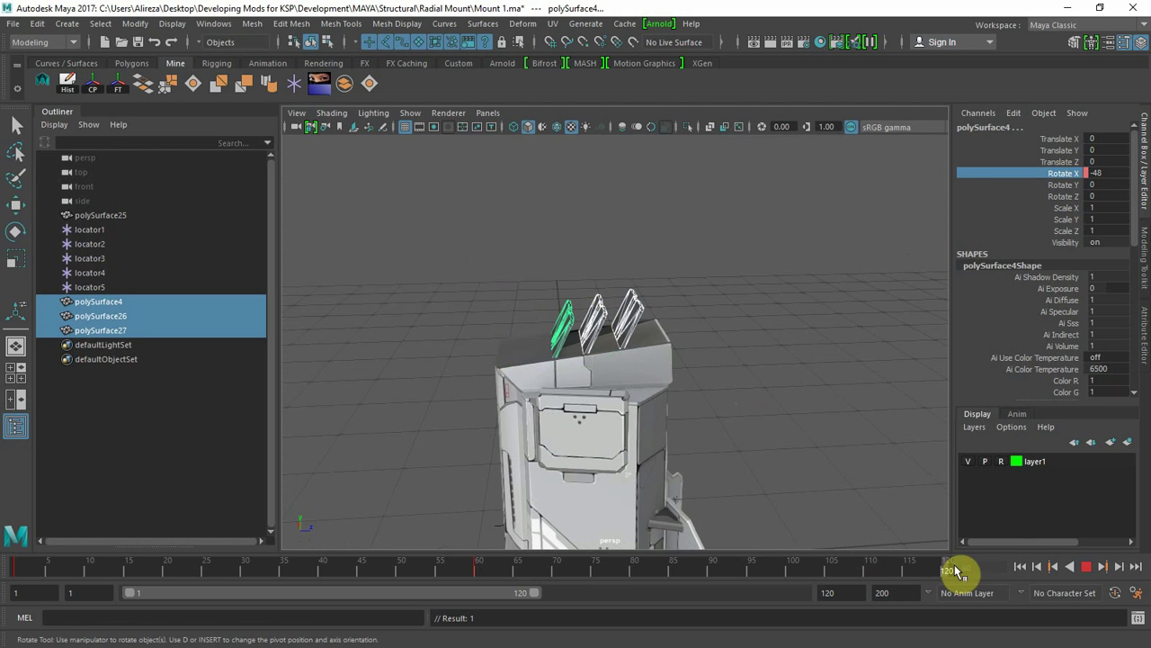
click(1113, 177)
text(0)
key(Return)
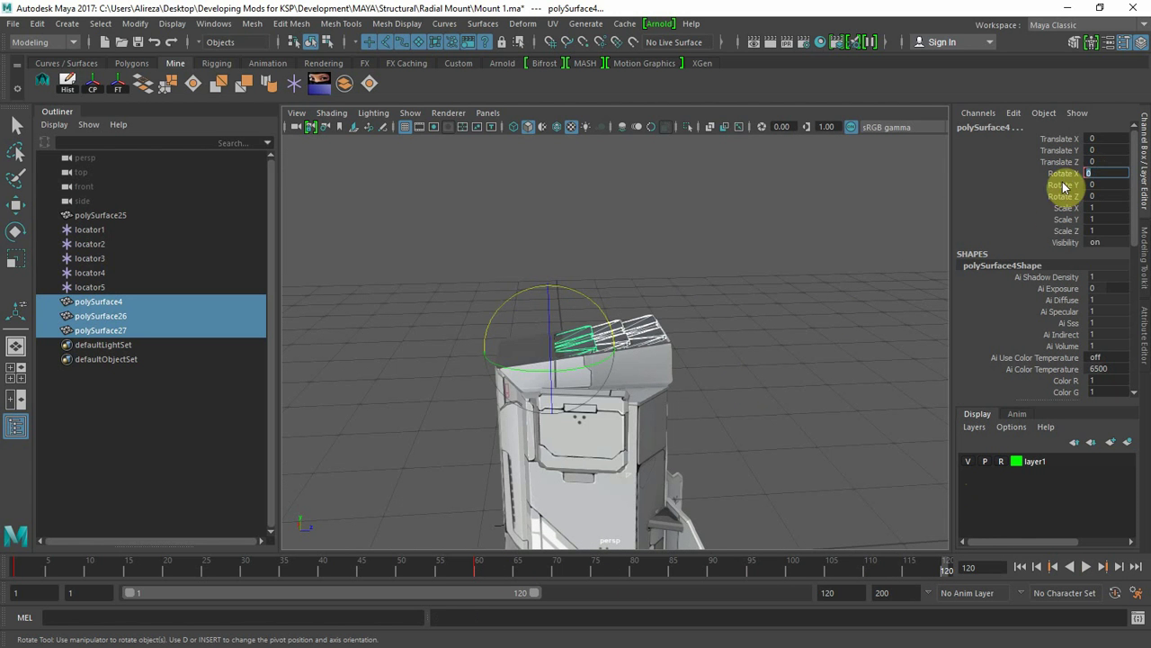
right_click(1065, 174)
click(1047, 202)
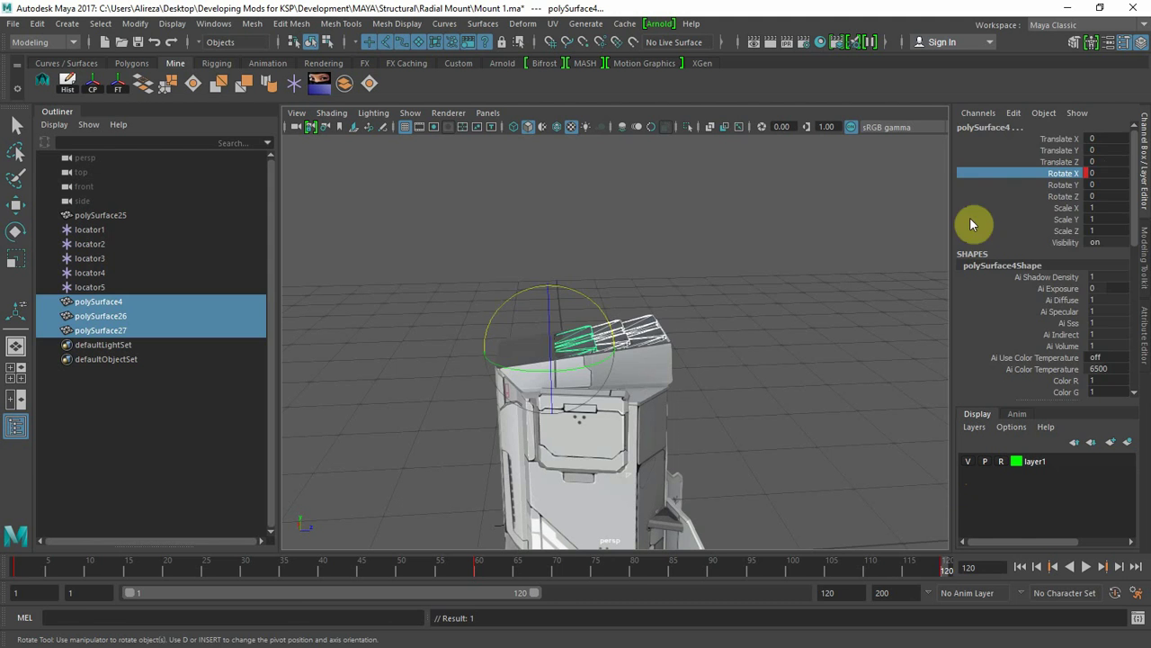
- Deselect the plates, scrub through the opening and closing animation, return to frame 1, and save the scene
click(750, 261)
drag(880, 572, 18, 590)
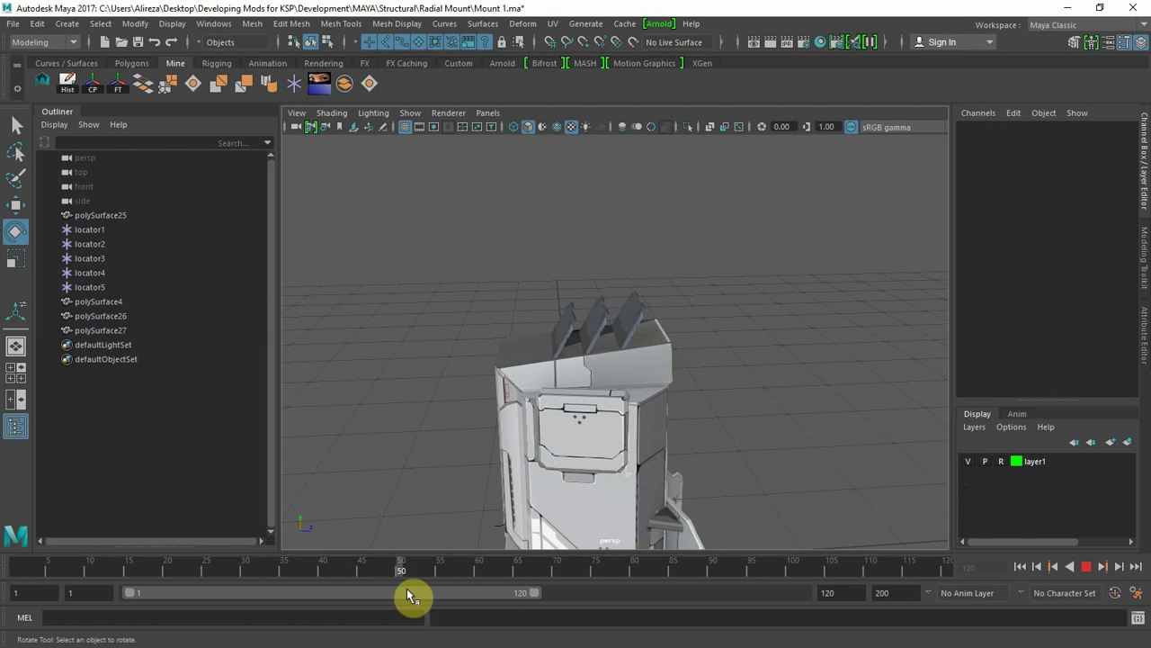
drag(479, 590, 731, 551)
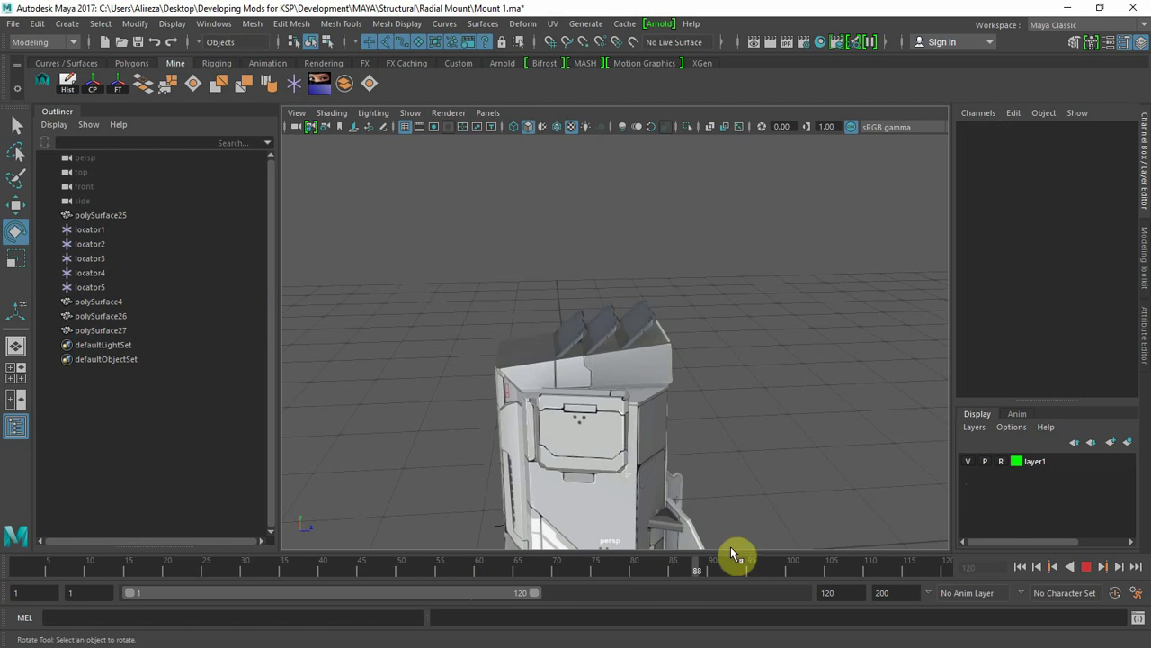
drag(616, 590, 4, 590)
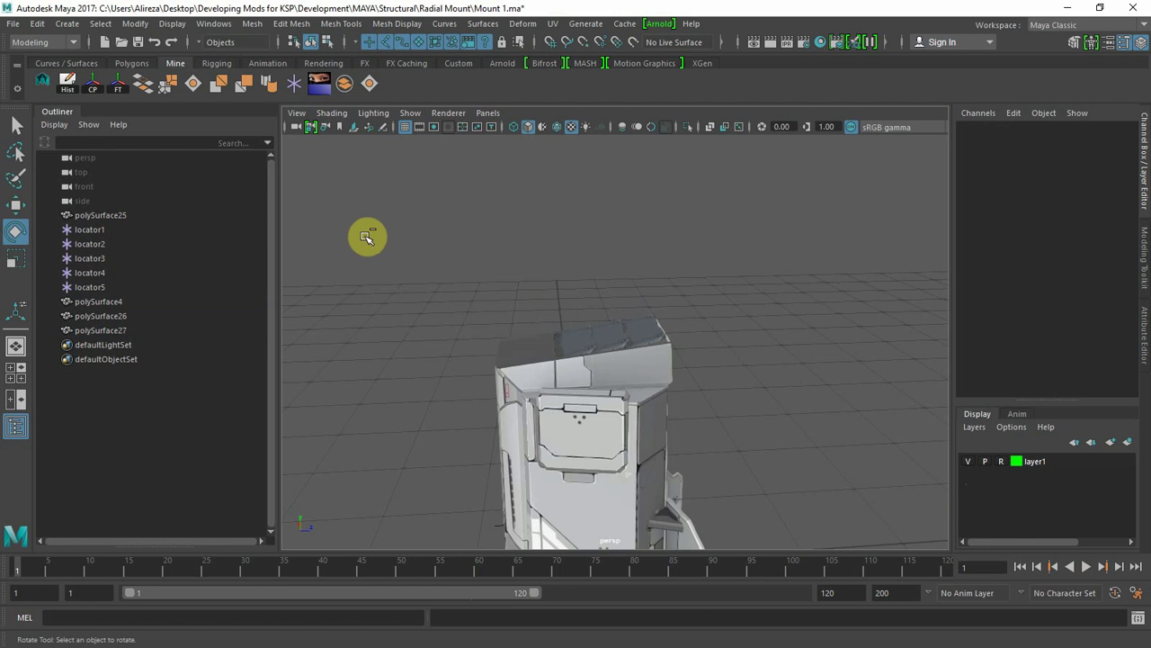
key(ctrl+s)
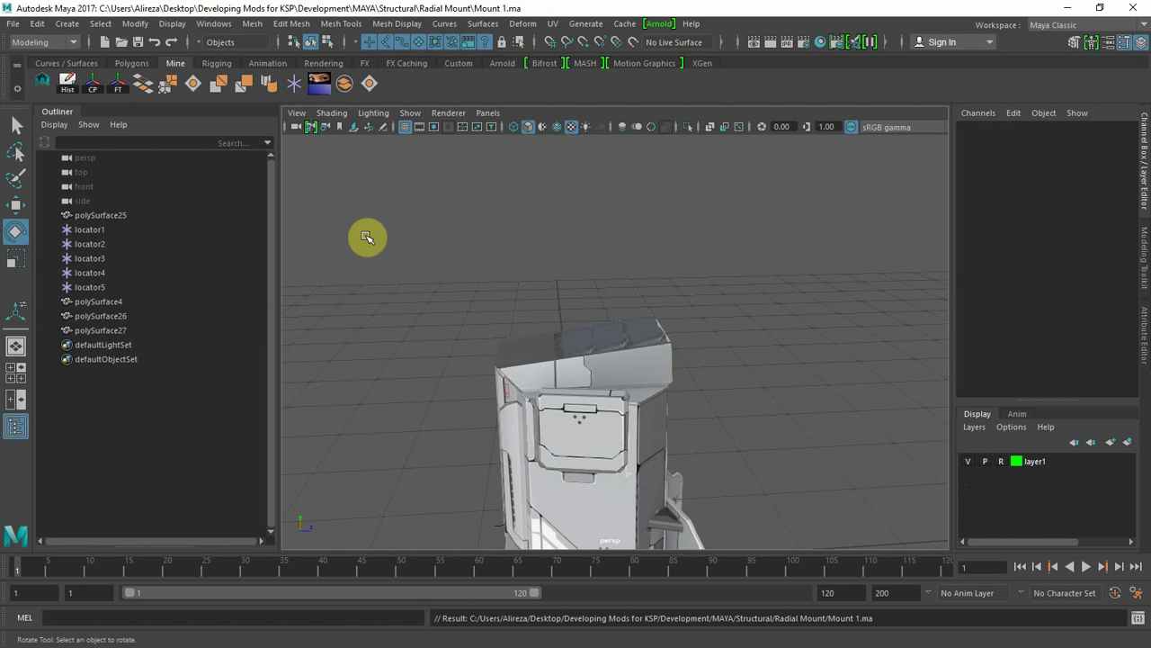
scroll(420, 241, down, 5)
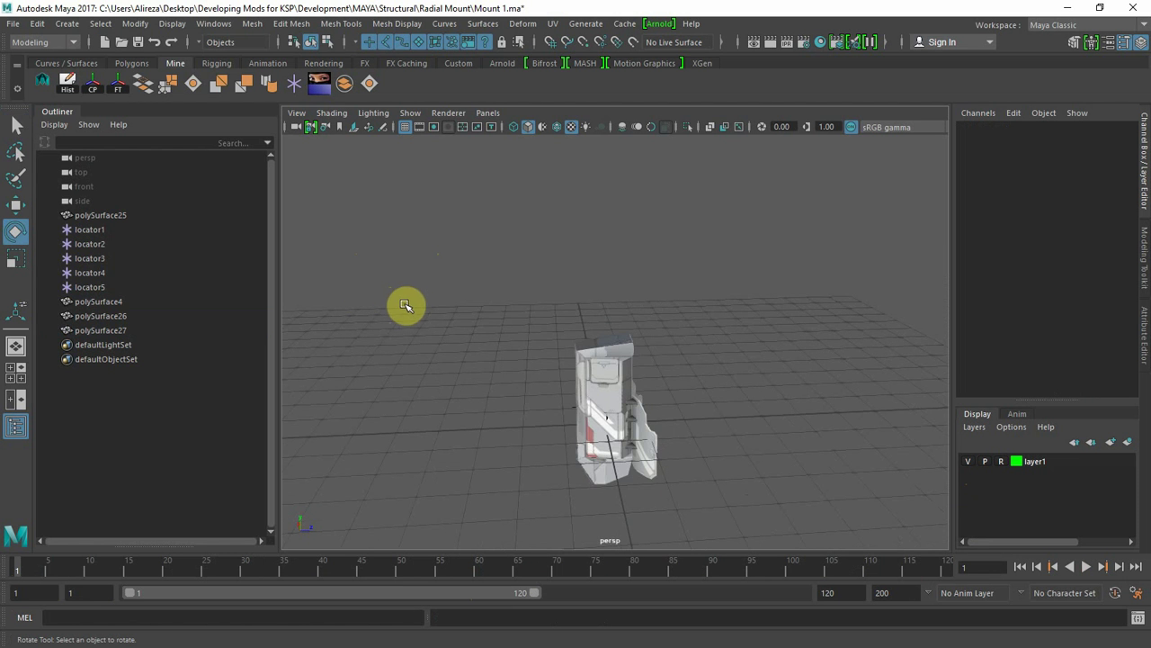
alt+drag(411, 292, 476, 272)
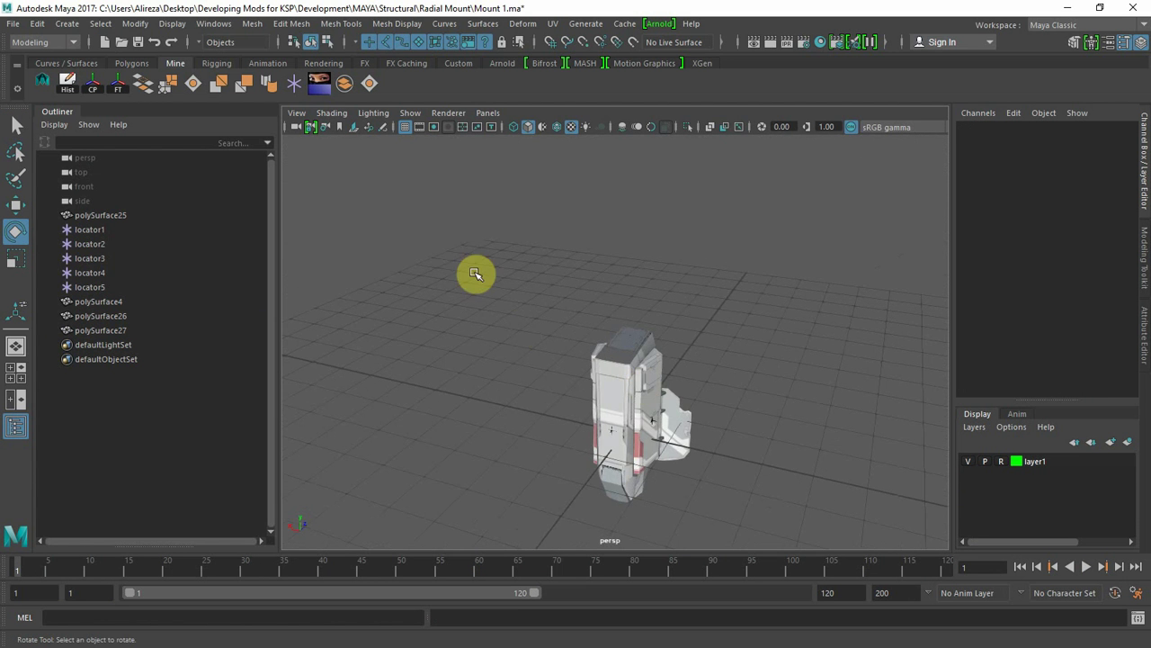
key(alt+Tab)
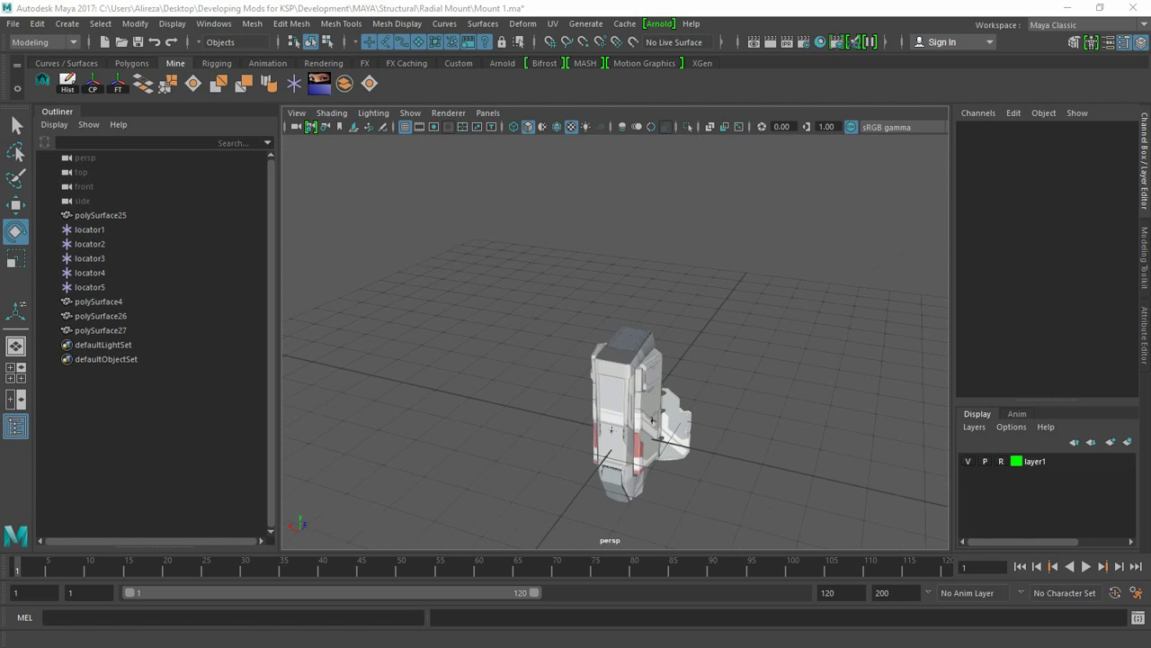
alt+drag(566, 323, 794, 371)
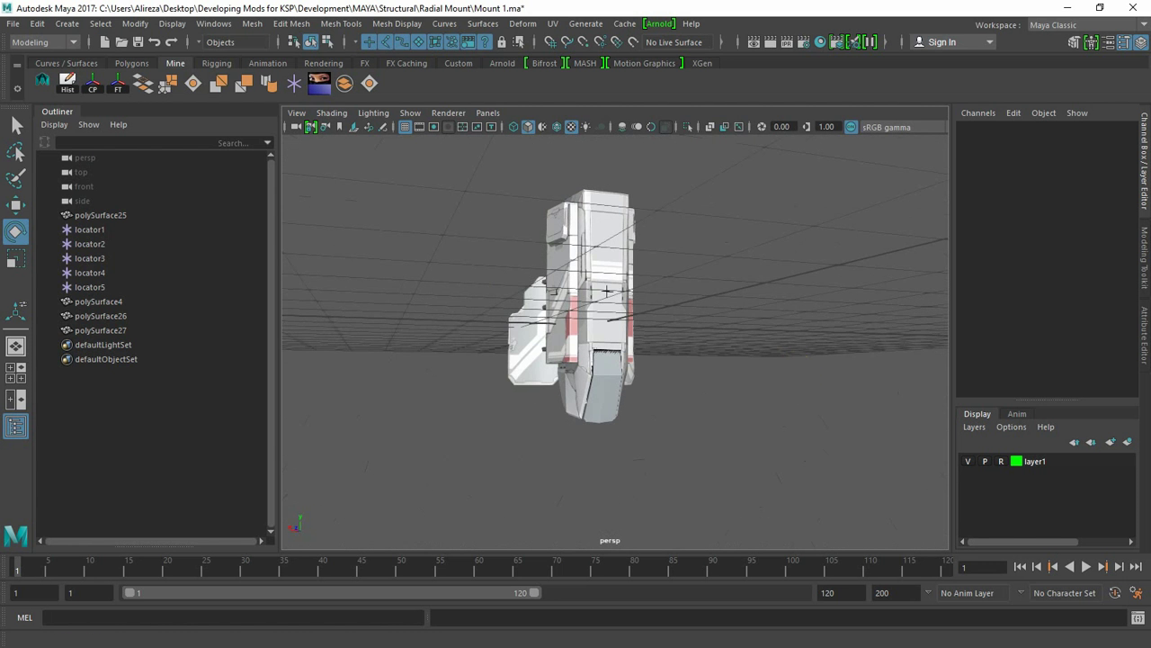